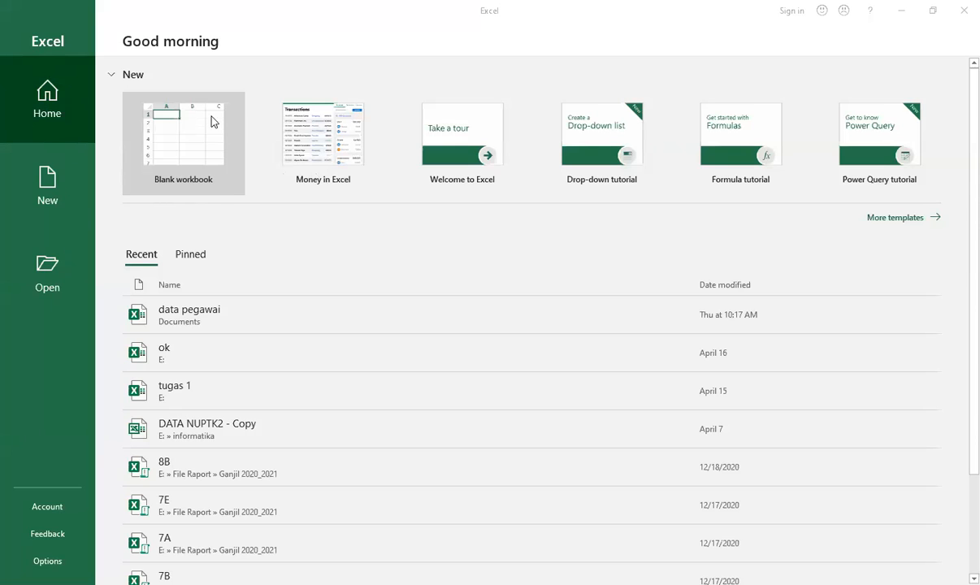
# Look through the options for new and existing workbooks, including OneDrive, This PC, Add a Place and browsing the Documents folder
pyautogui.click(58, 198)
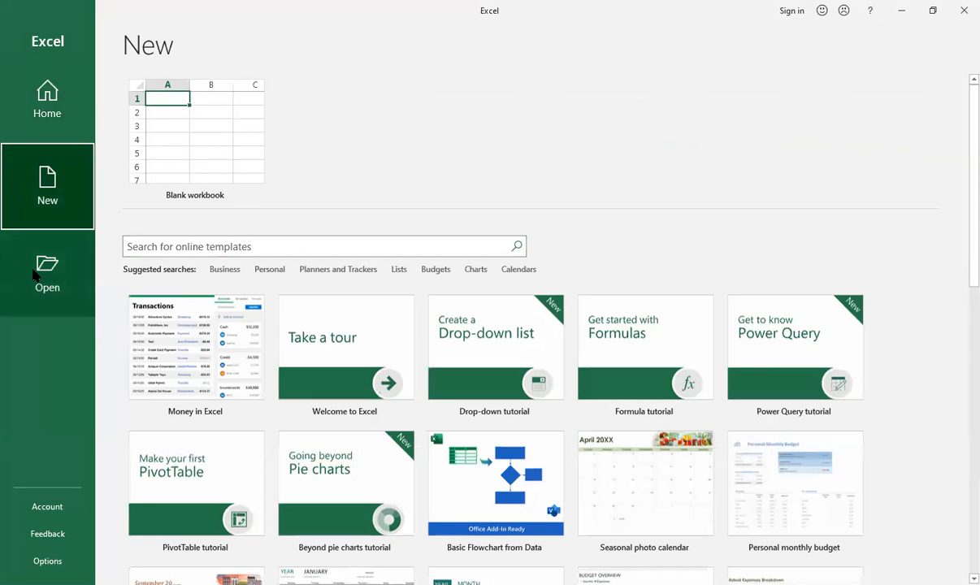
pyautogui.click(34, 277)
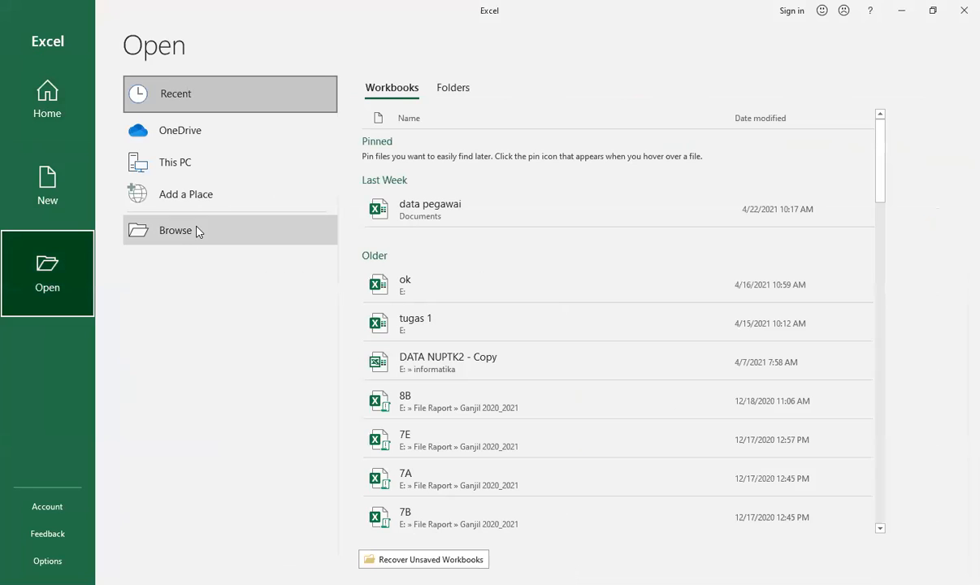
pyautogui.click(198, 146)
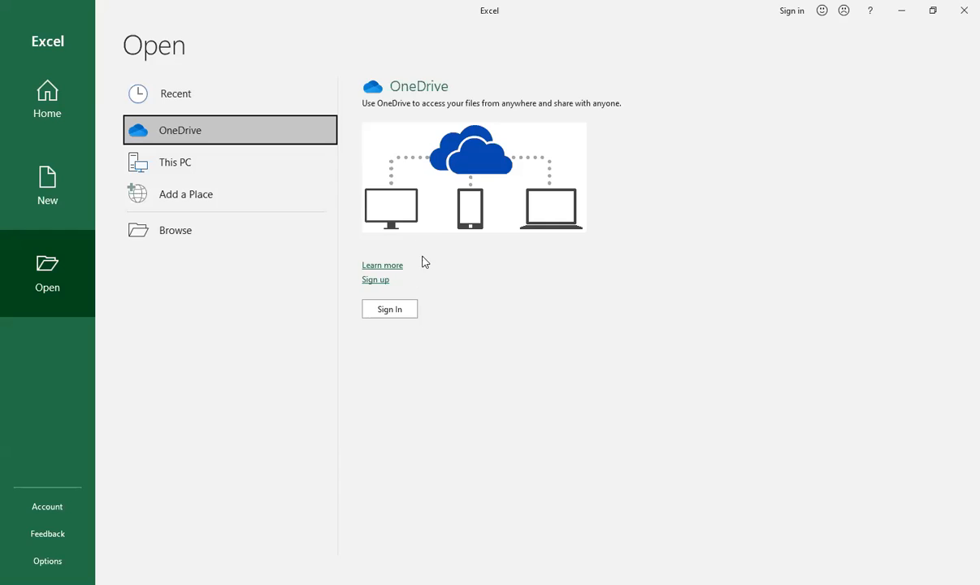
pyautogui.click(206, 173)
pyautogui.click(210, 197)
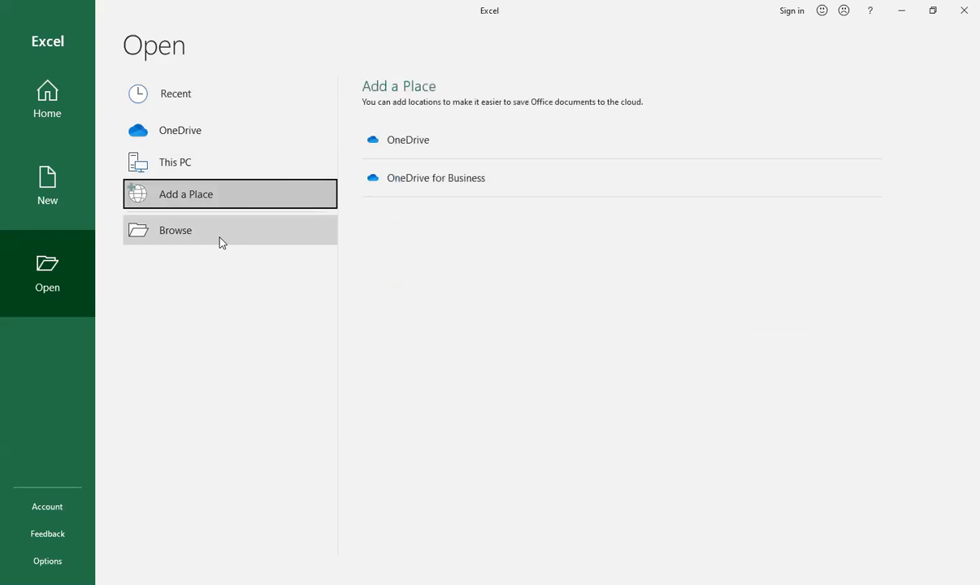
pyautogui.click(219, 237)
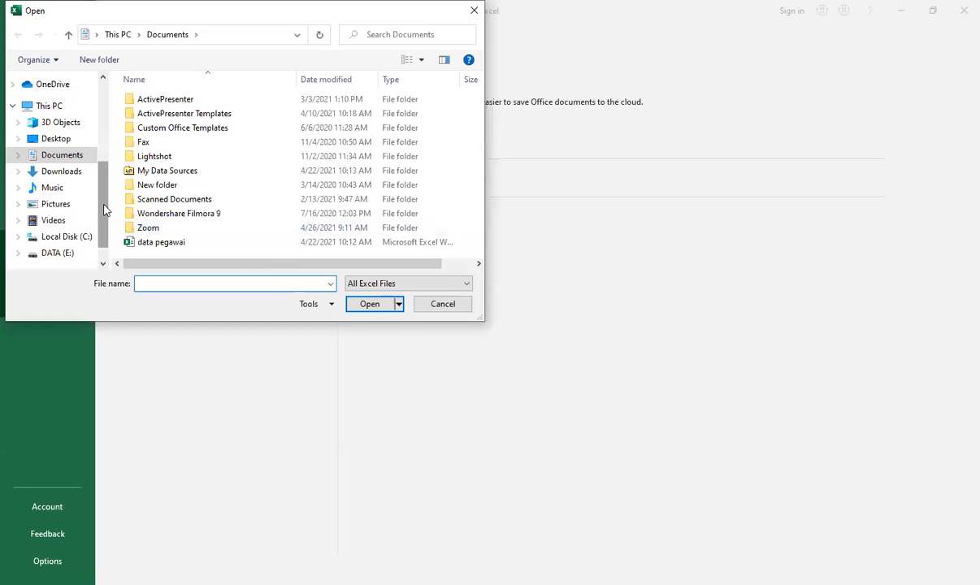
pyautogui.scroll(-1, 81, 203)
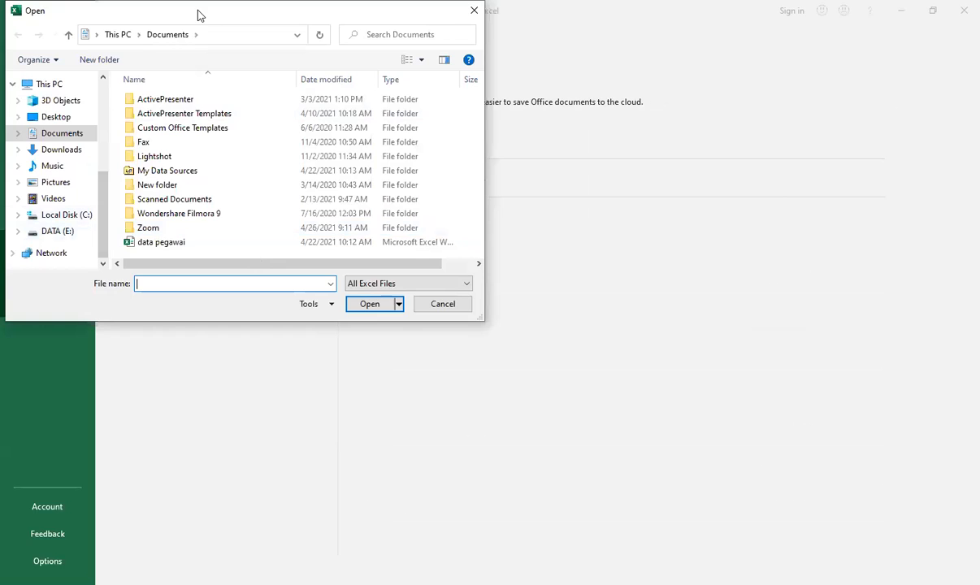
pyautogui.click(483, 134)
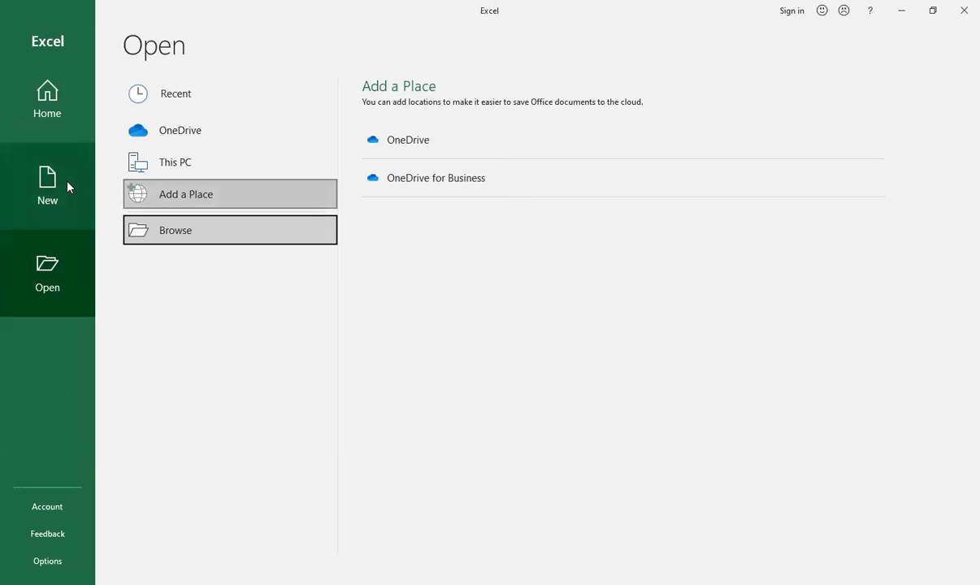
# Create a new blank workbook and dismiss the licence notice above the sheet
pyautogui.click(68, 188)
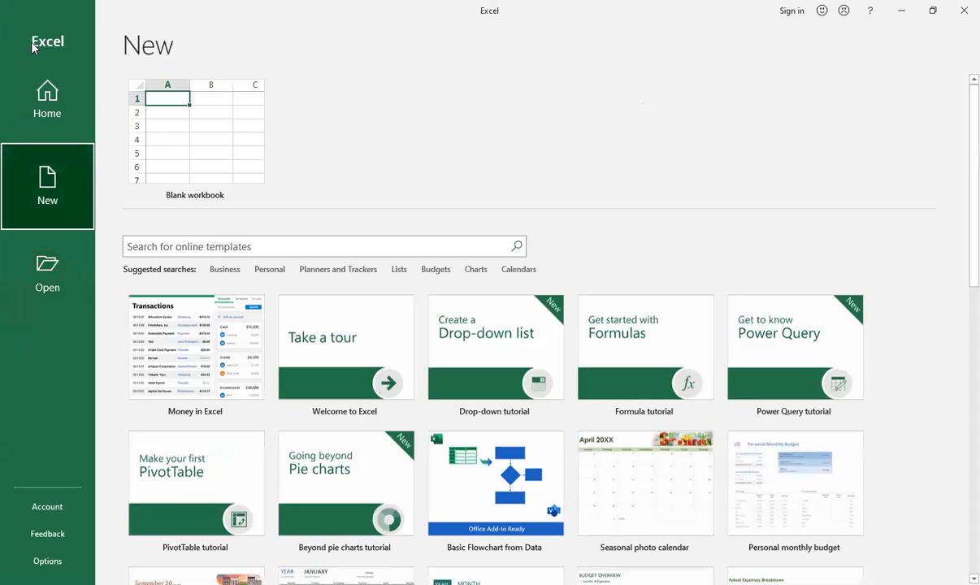
pyautogui.click(49, 108)
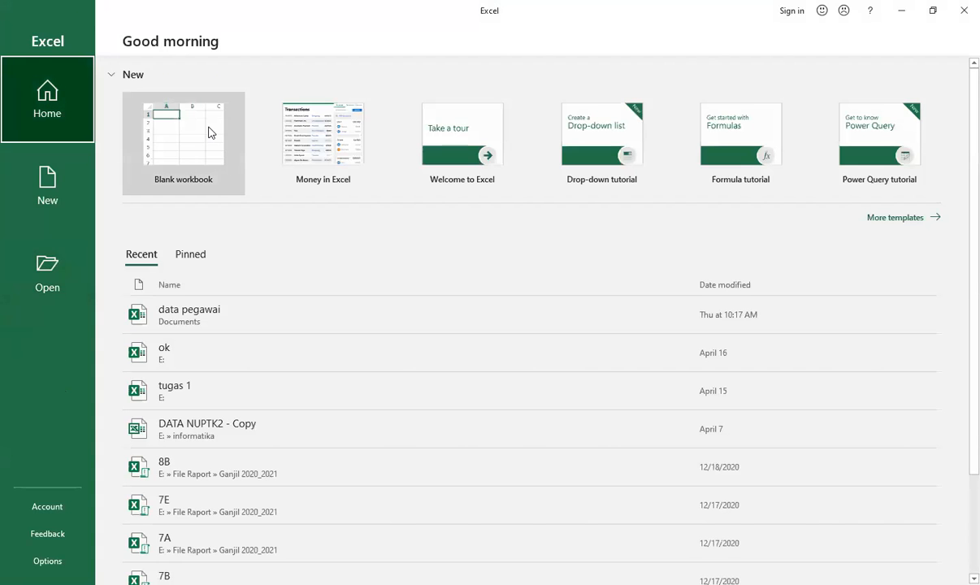
pyautogui.click(50, 177)
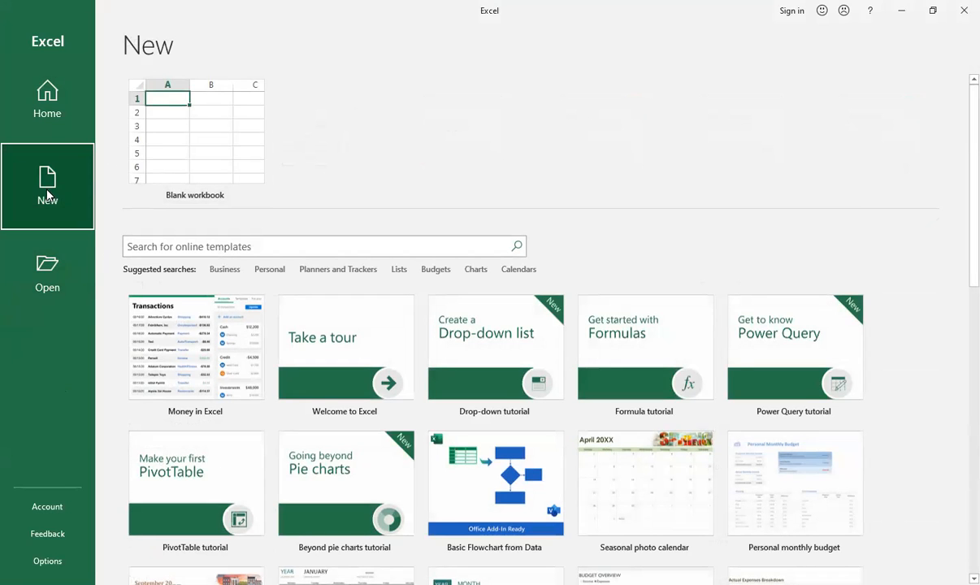
pyautogui.click(188, 143)
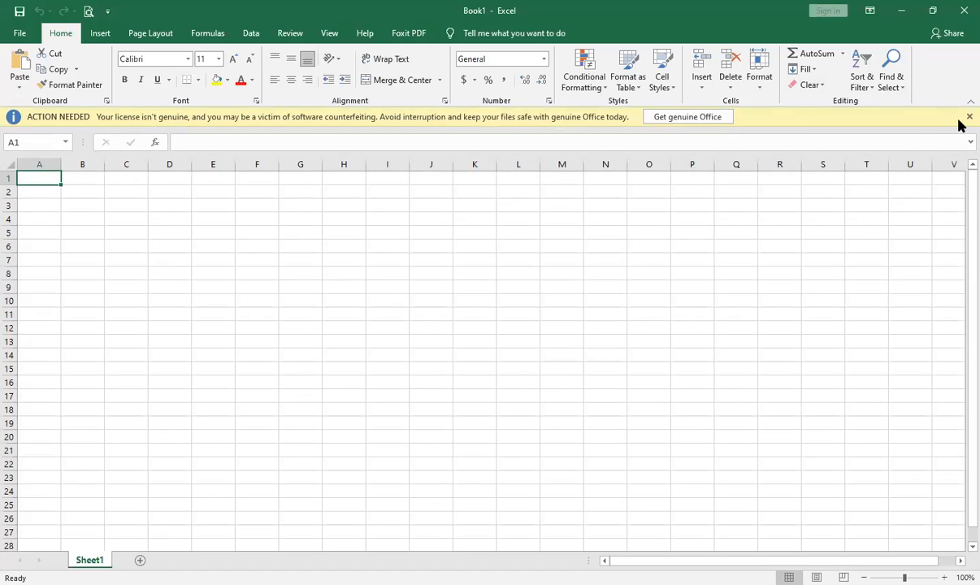
pyautogui.click(969, 117)
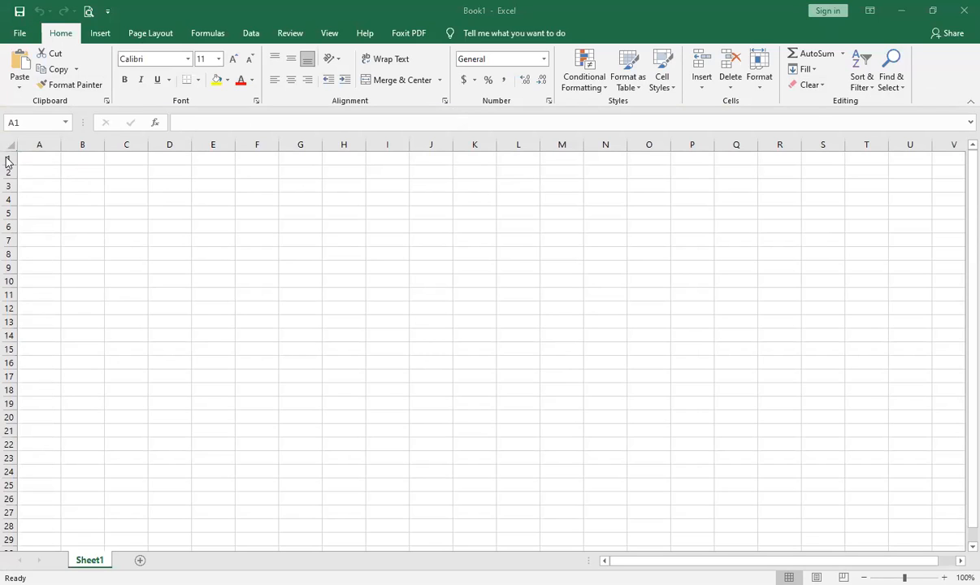
# Examine how cells are addressed on the empty sheet by selecting A1, B5, B2 and C8 in turn
pyautogui.click(33, 143)
pyautogui.click(33, 142)
pyautogui.click(49, 182)
pyautogui.click(37, 161)
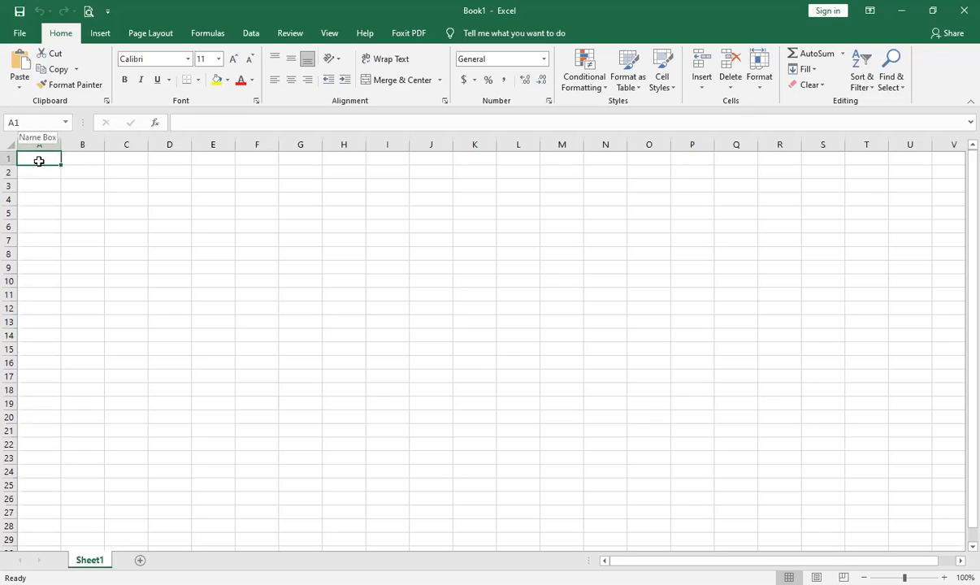
pyautogui.click(90, 214)
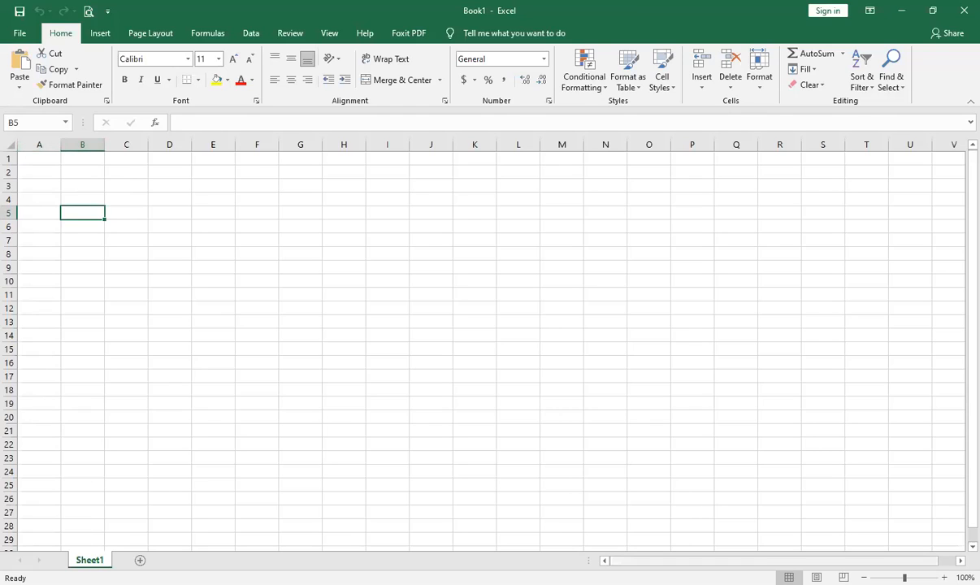
pyautogui.moveTo(616, 561)
pyautogui.mouseDown()
pyautogui.moveTo(631, 561)
pyautogui.moveTo(615, 561)
pyautogui.mouseUp()
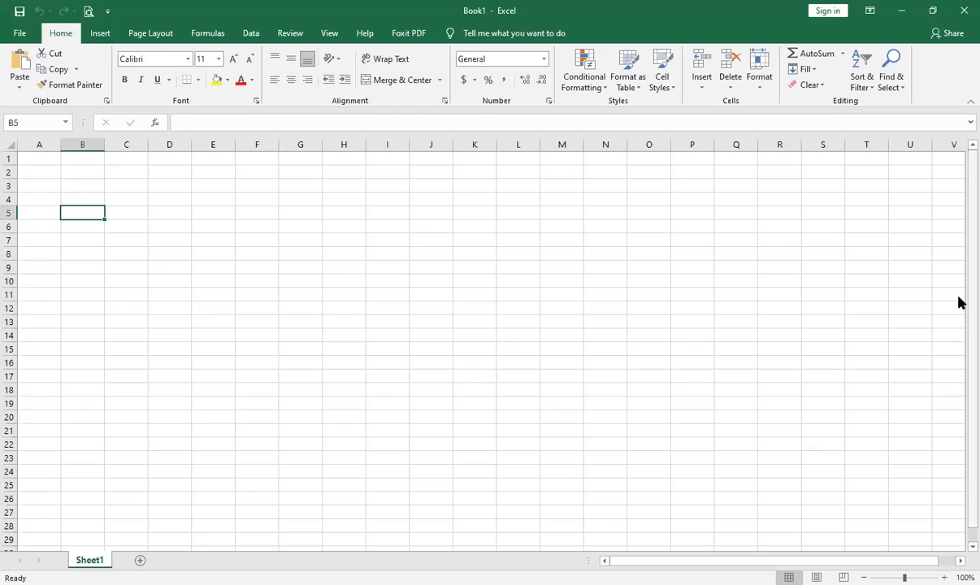
pyautogui.moveTo(968, 268); pyautogui.dragTo(968, 231)
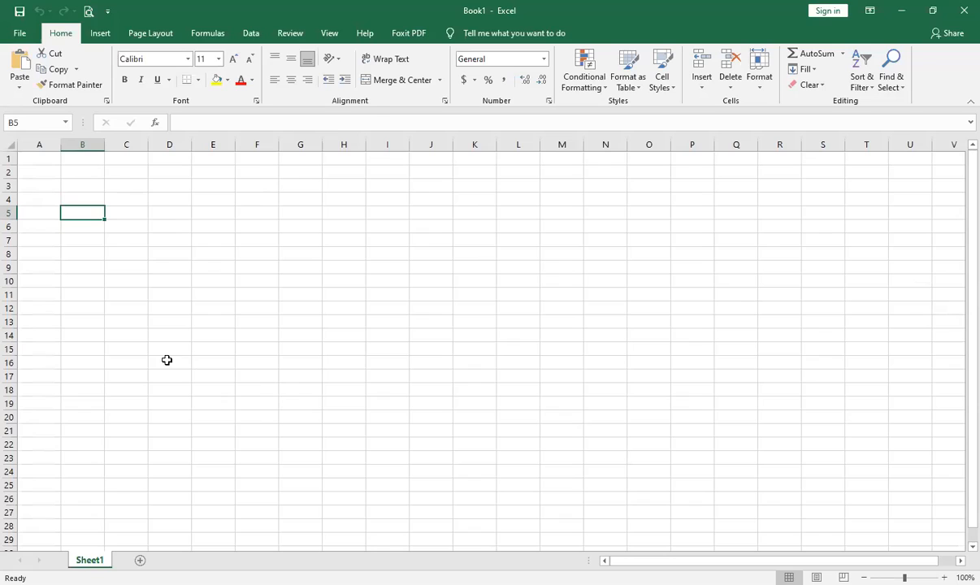
pyautogui.click(89, 180)
pyautogui.click(83, 172)
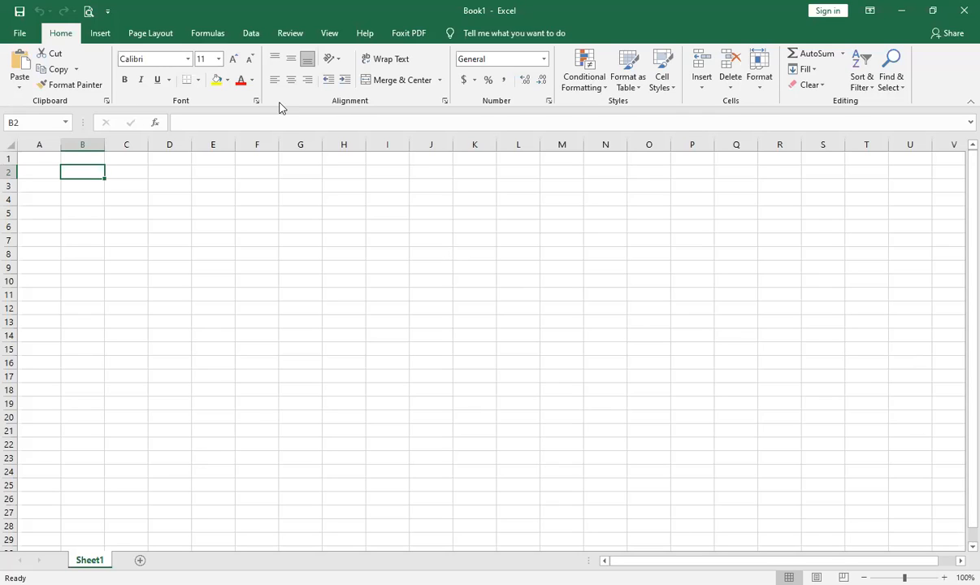
pyautogui.click(130, 254)
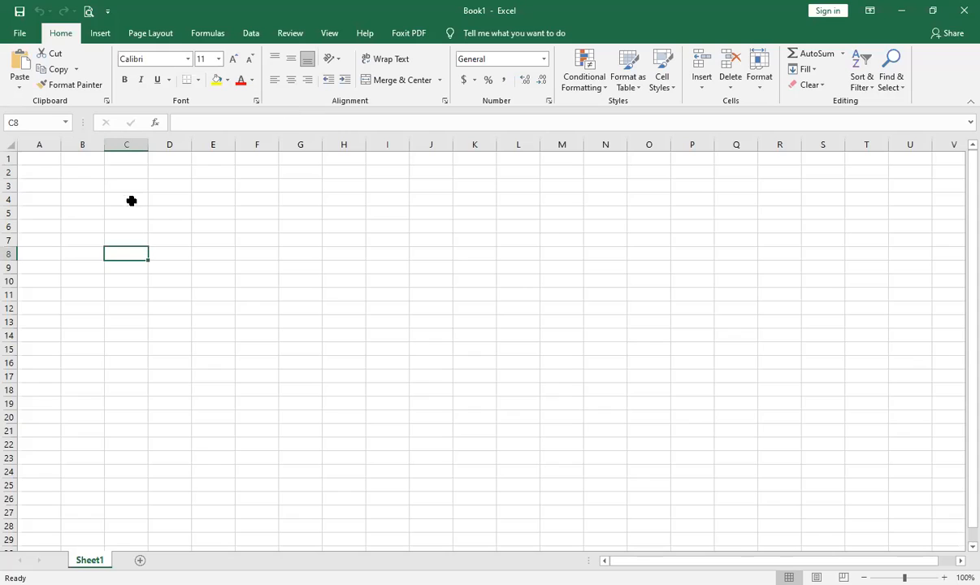
pyautogui.click(82, 177)
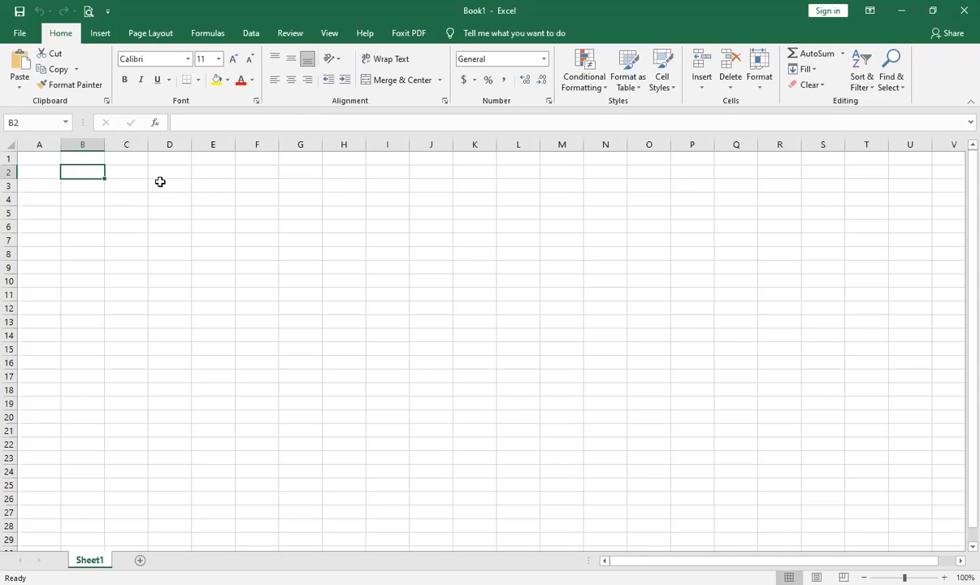
# Enter the title "Data Penjualan Hari ini" in cell C2
pyautogui.click(135, 173)
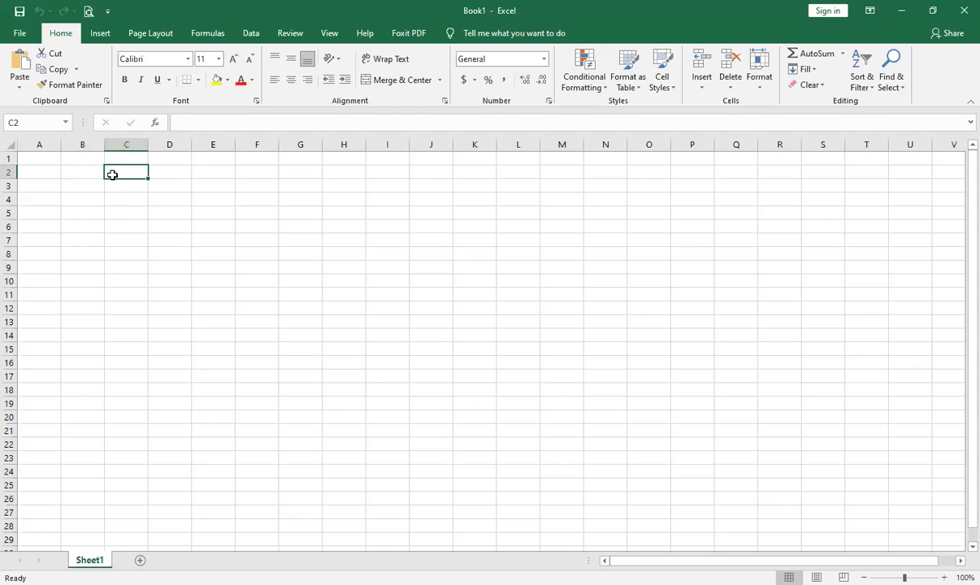
pyautogui.write('Data Penjualan')
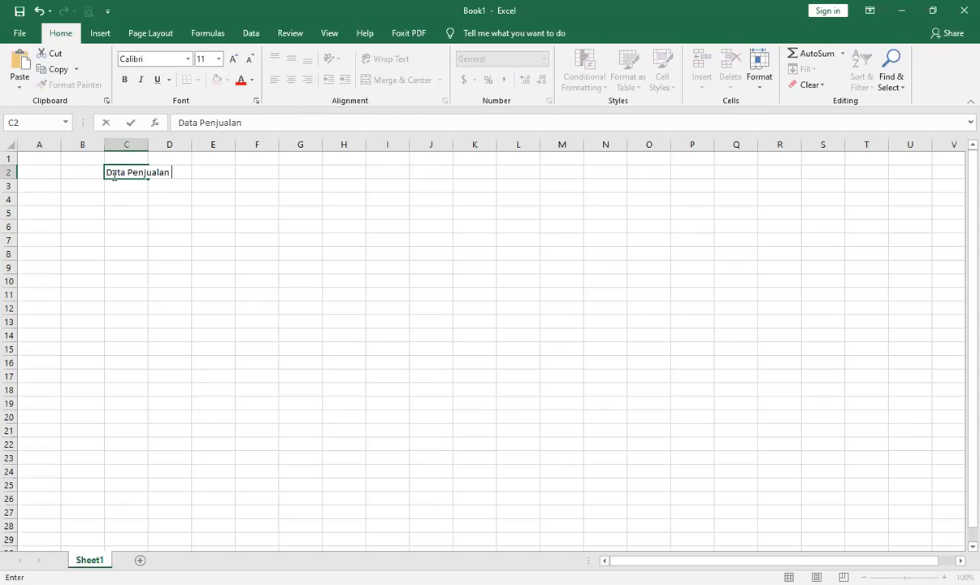
pyautogui.write(' Hari ini')
pyautogui.press('BackSpace')
pyautogui.press('BackSpace')
pyautogui.press('BackSpace')
pyautogui.write('ini')
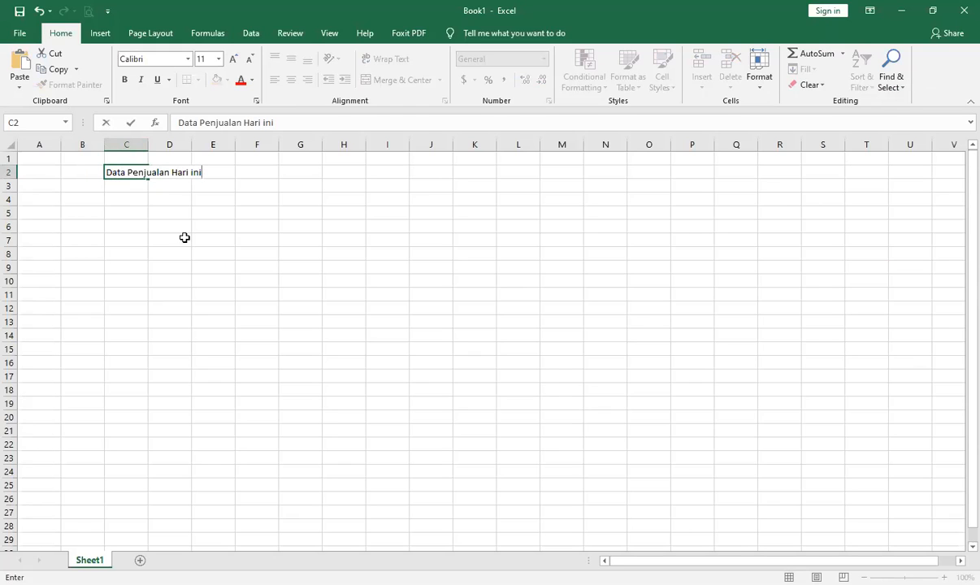
pyautogui.click(182, 238)
# Capitalise the last word of the title in cell C2 so it reads "Data Penjualan Hari Ini"
pyautogui.click(198, 171)
pyautogui.click(142, 167)
pyautogui.click(195, 170)
pyautogui.click(122, 172)
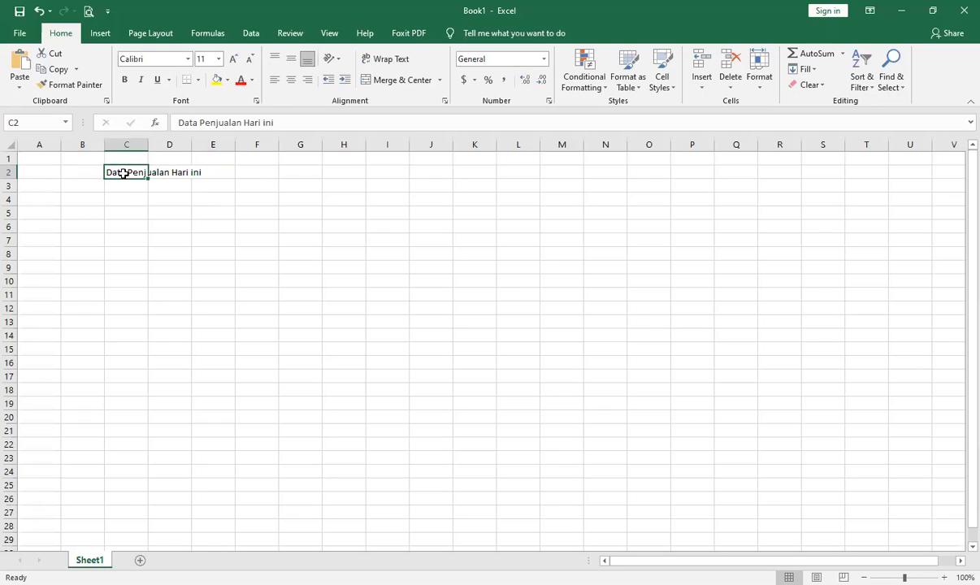
pyautogui.click(267, 122)
pyautogui.press('BackSpace')
pyautogui.write('I')
pyautogui.click(257, 213)
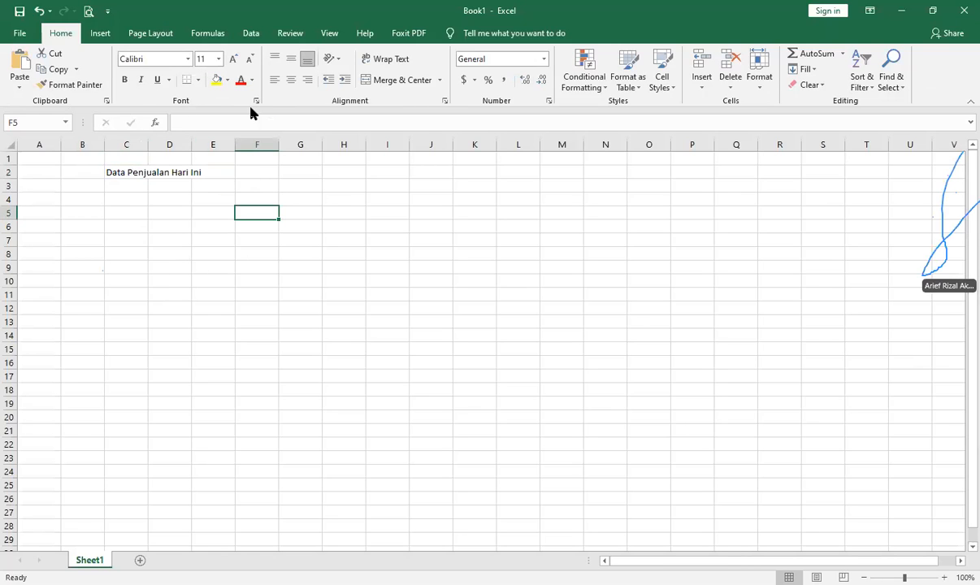
pyautogui.click(820, 2)
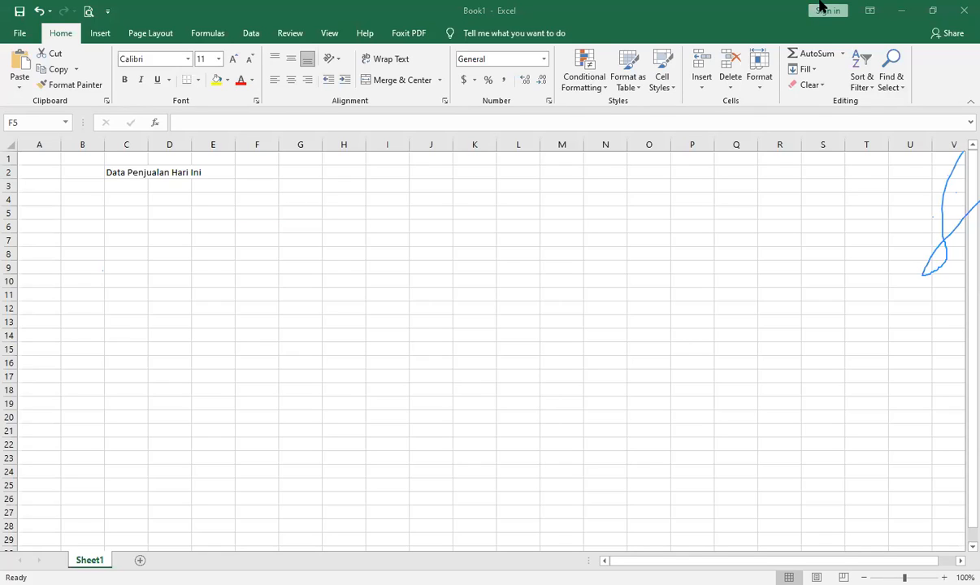
pyautogui.click(955, 199)
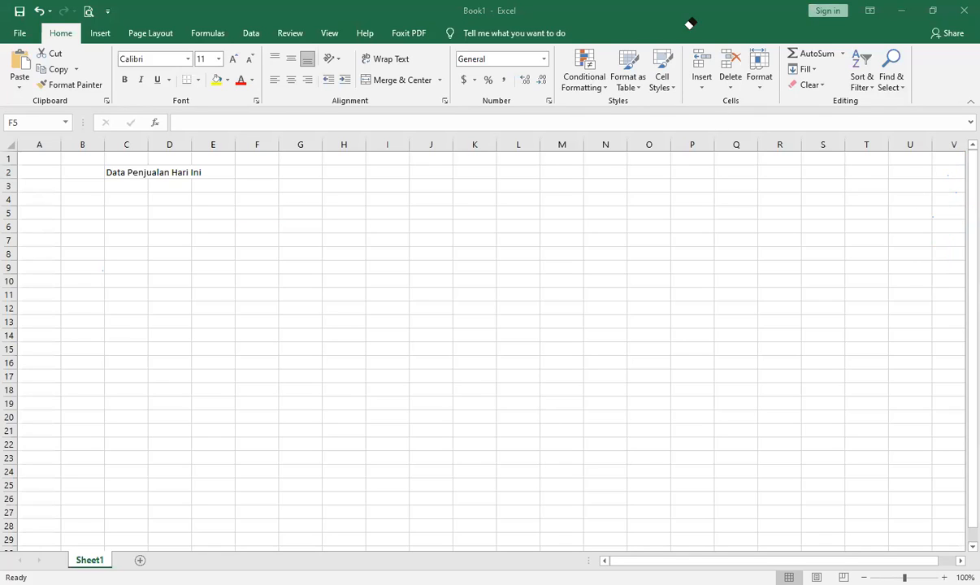
# Examine which cell actually holds the title text by comparing the contents of C2, E7, E2 and E4
pyautogui.click(128, 170)
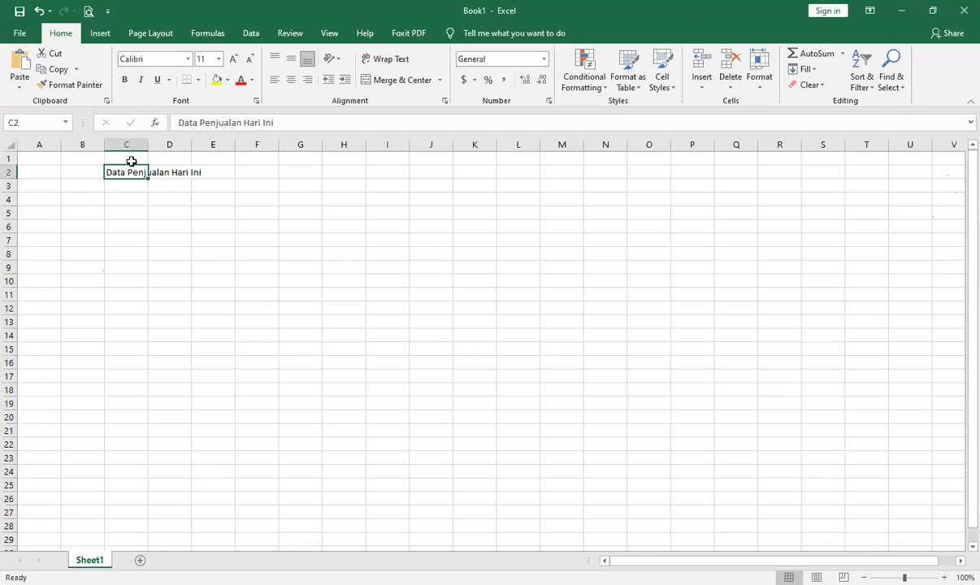
pyautogui.click(200, 244)
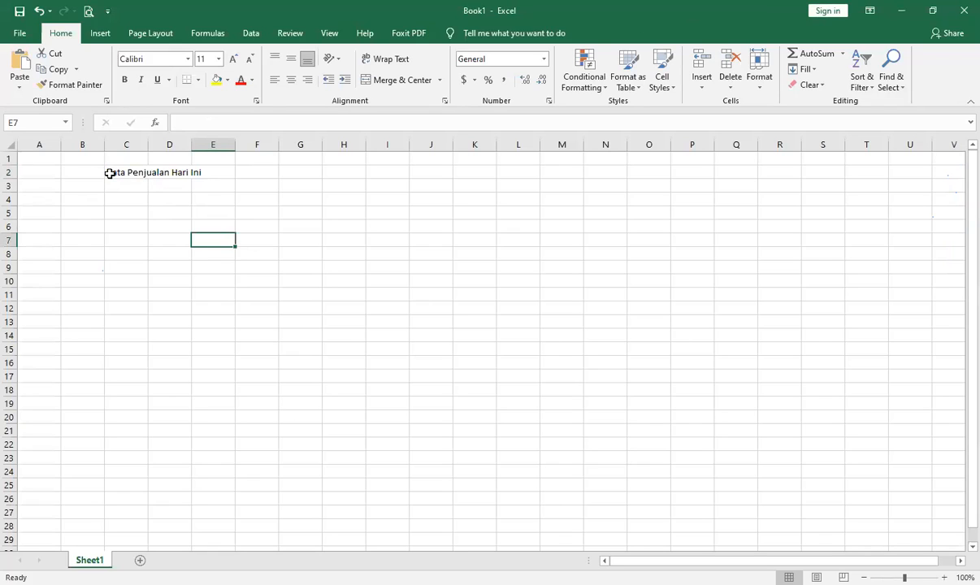
pyautogui.click(226, 169)
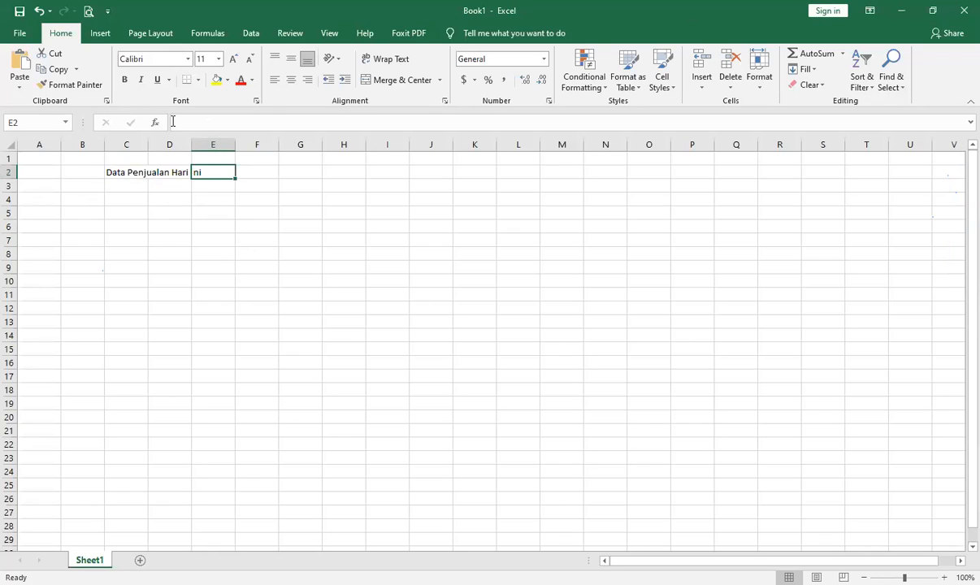
pyautogui.click(172, 121)
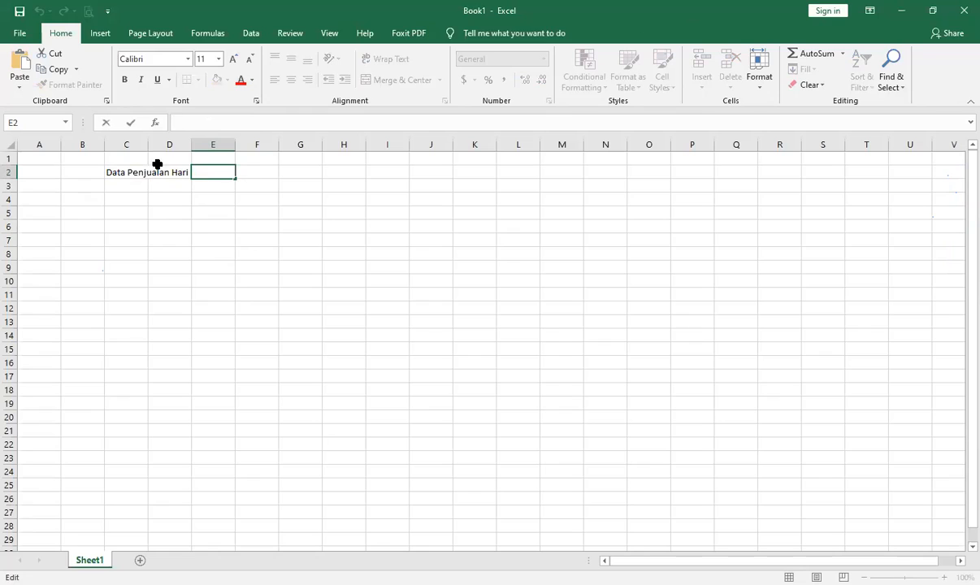
pyautogui.click(195, 196)
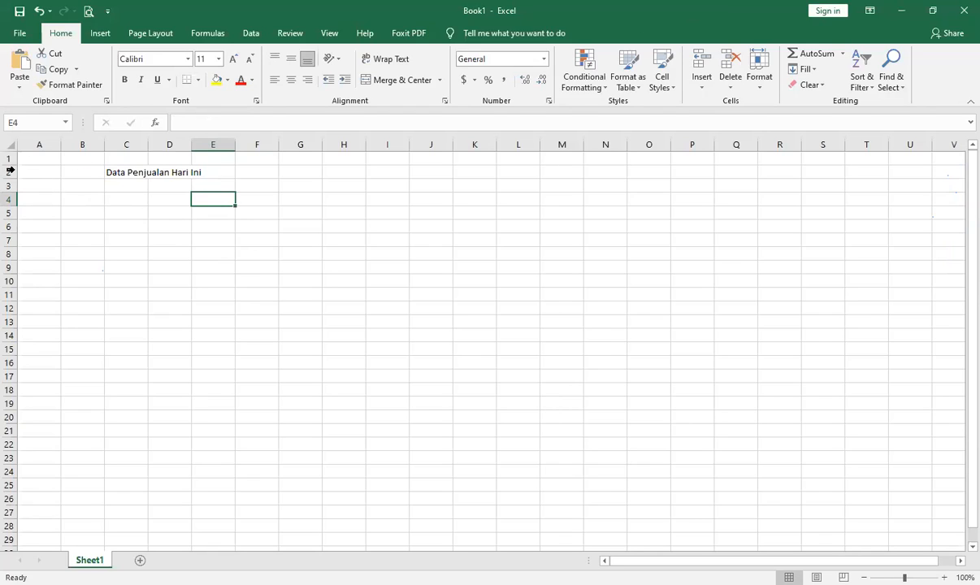
pyautogui.click(118, 172)
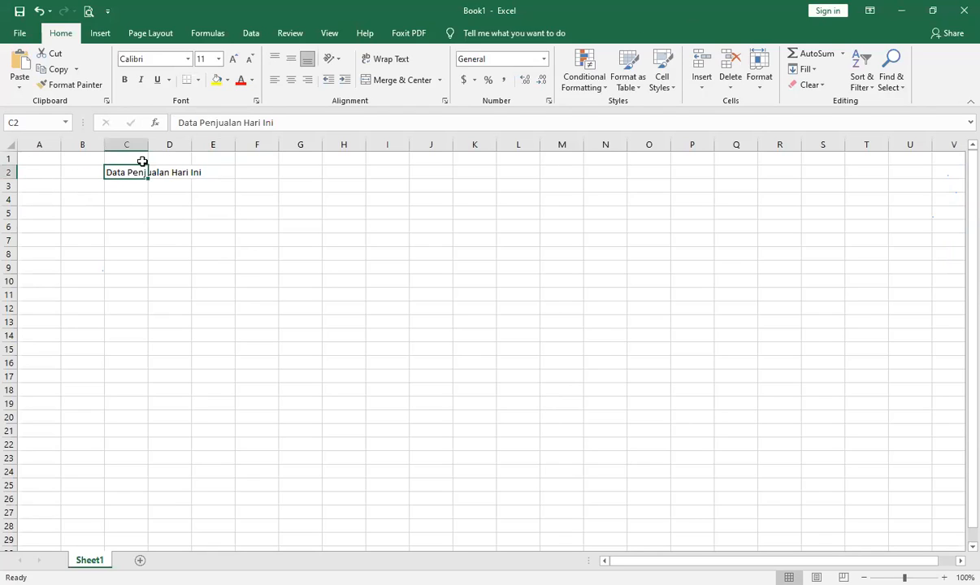
pyautogui.click(220, 122)
pyautogui.write('u')
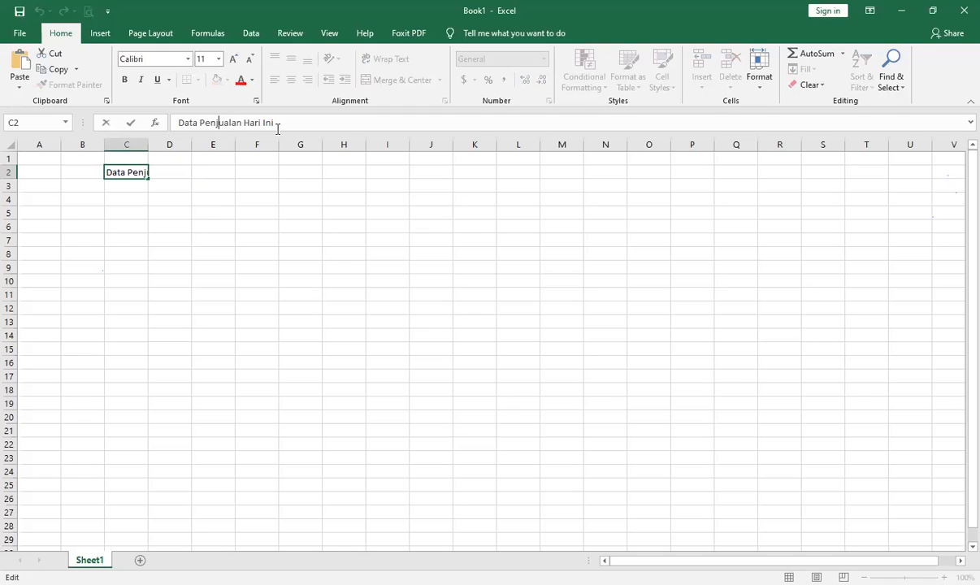
# Try to change the title's font to Bahnschrift Light from cell D2, which the text only overlaps
pyautogui.click(186, 167)
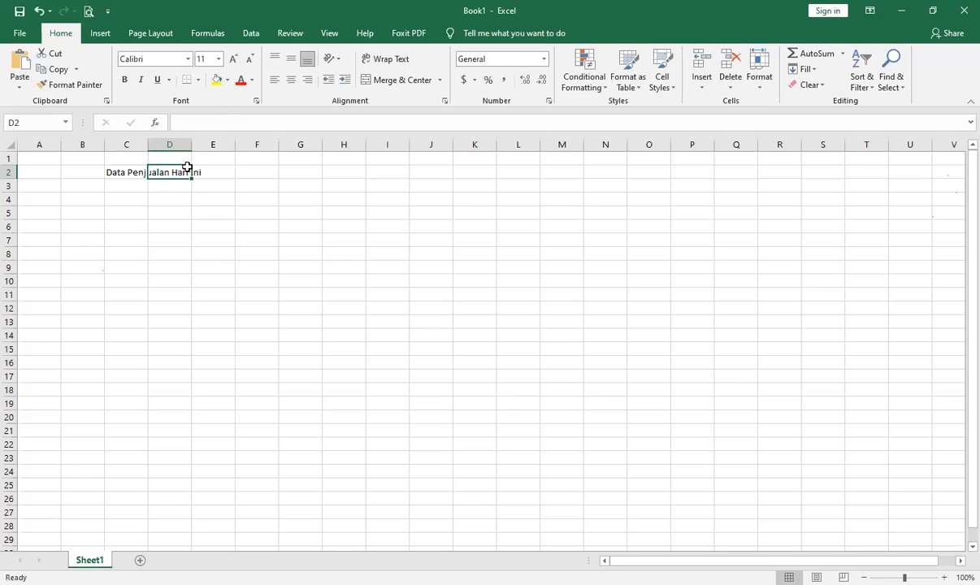
pyautogui.click(177, 122)
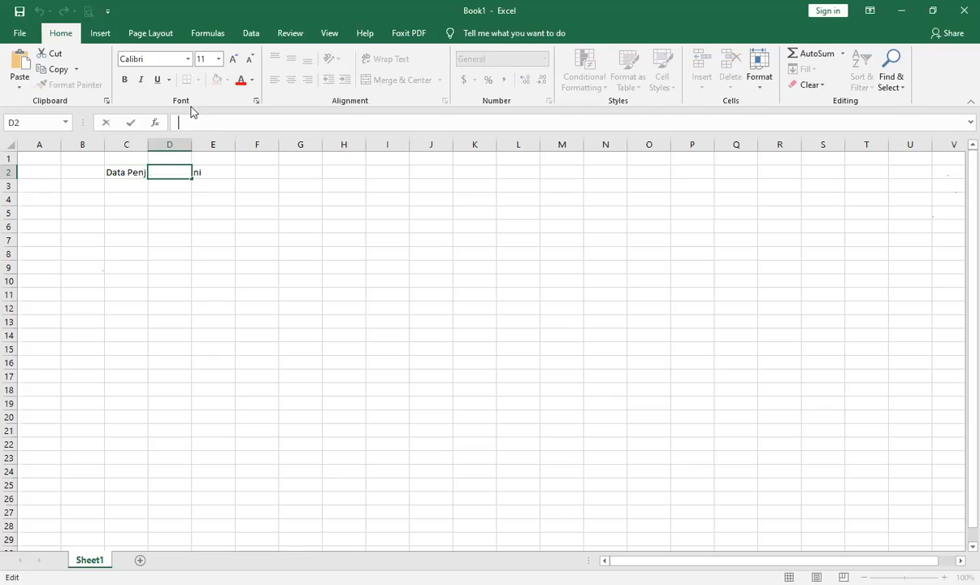
pyautogui.click(188, 60)
pyautogui.click(157, 291)
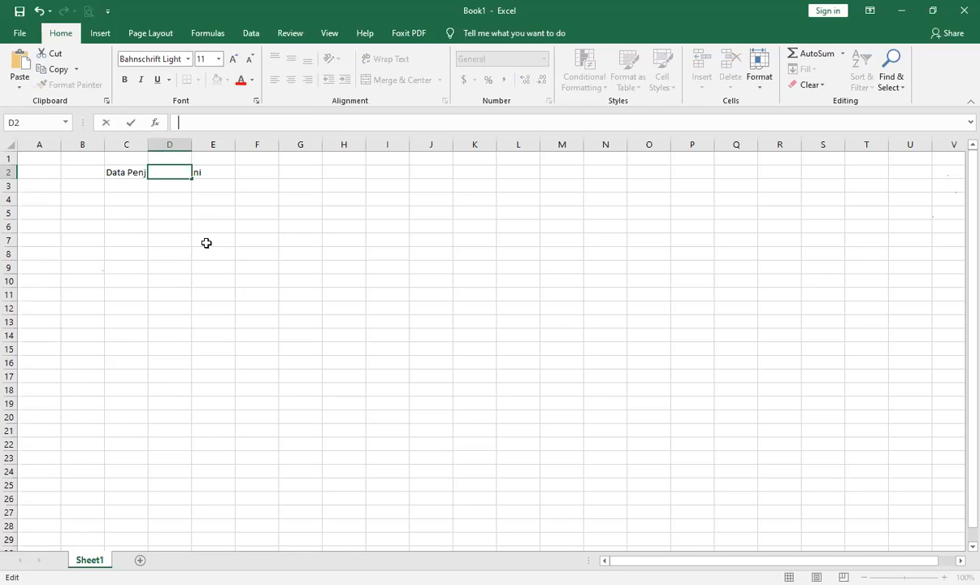
pyautogui.click(307, 245)
pyautogui.click(161, 172)
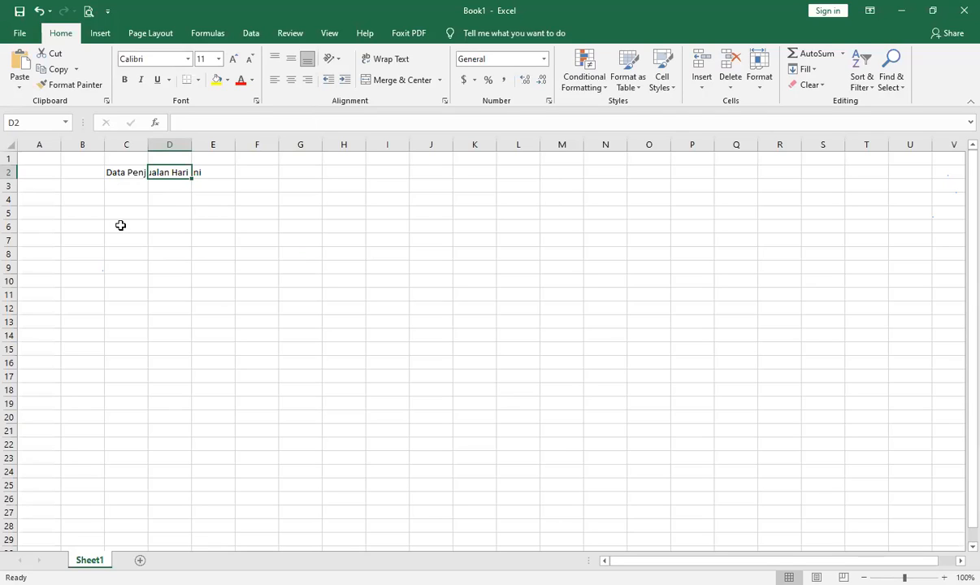
# Set the font of the title in cell C2 to Arial Black
pyautogui.click(117, 176)
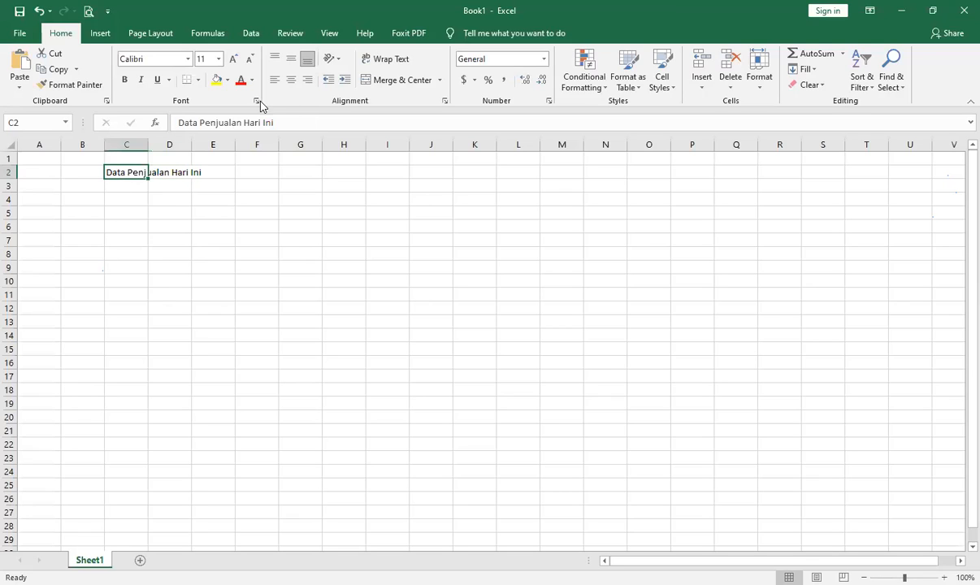
pyautogui.click(187, 60)
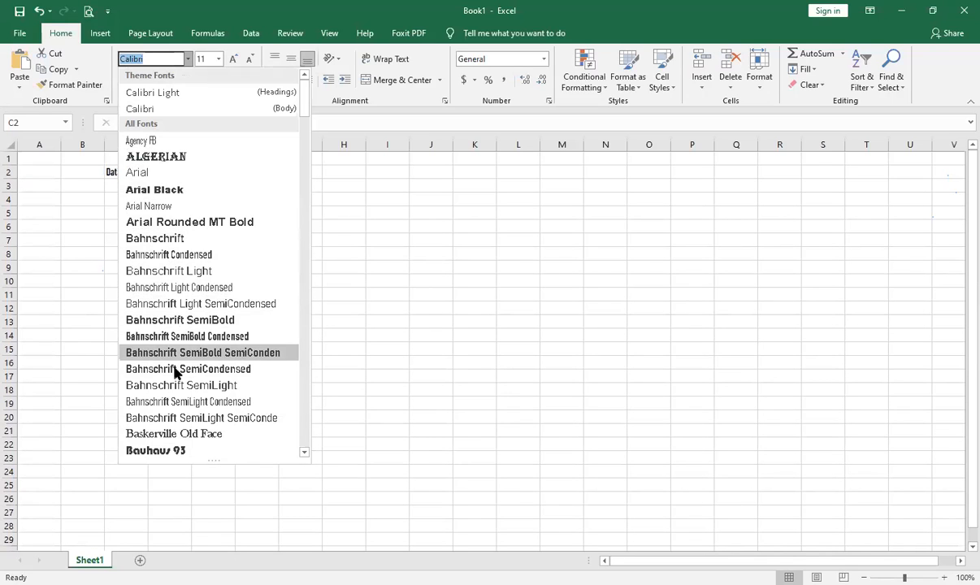
pyautogui.scroll(-3, 162, 415)
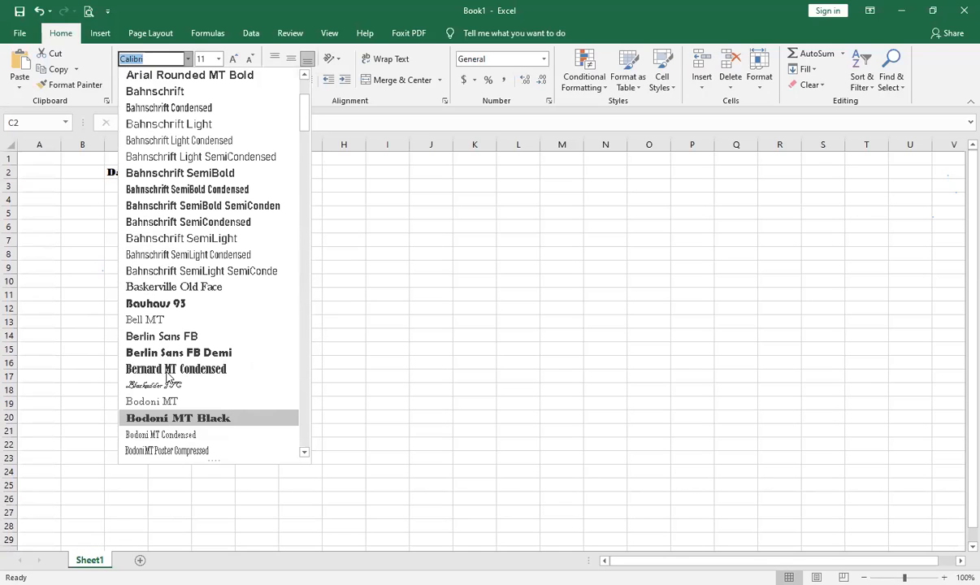
pyautogui.scroll(3, 163, 325)
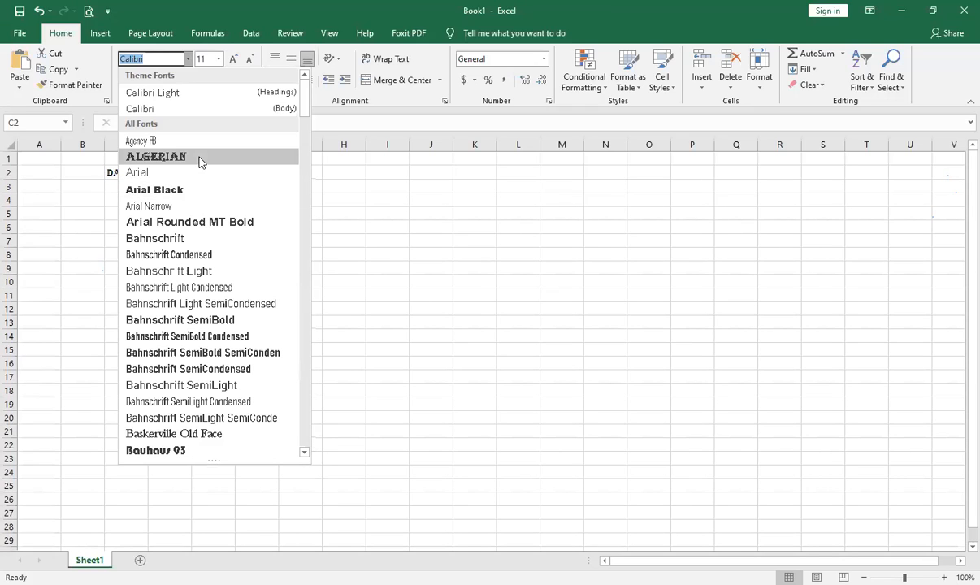
pyautogui.click(195, 190)
pyautogui.click(350, 256)
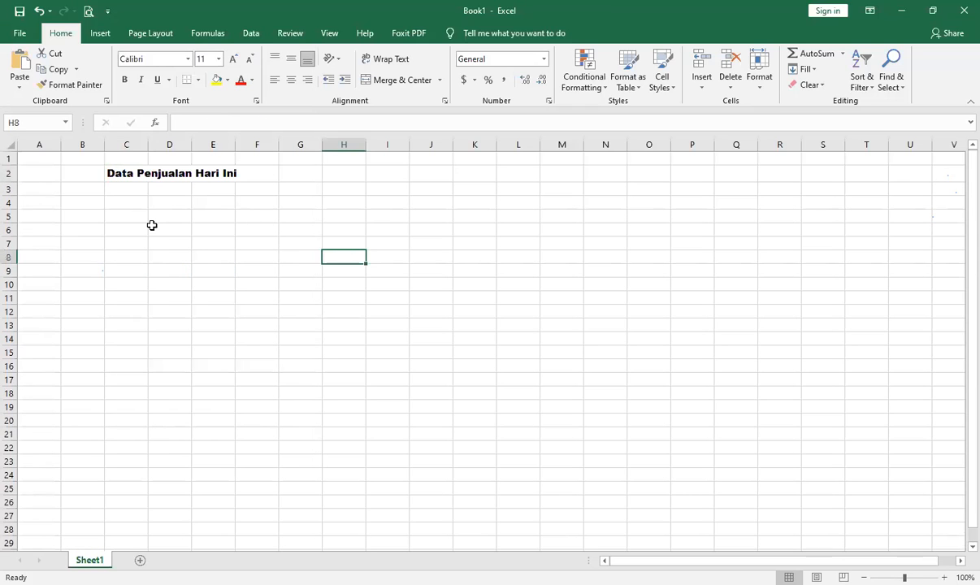
# Set the font size of the title in cell C2 to 48
pyautogui.keyDown('ctrl'); pyautogui.scroll(3, 152, 225); pyautogui.keyUp('ctrl')
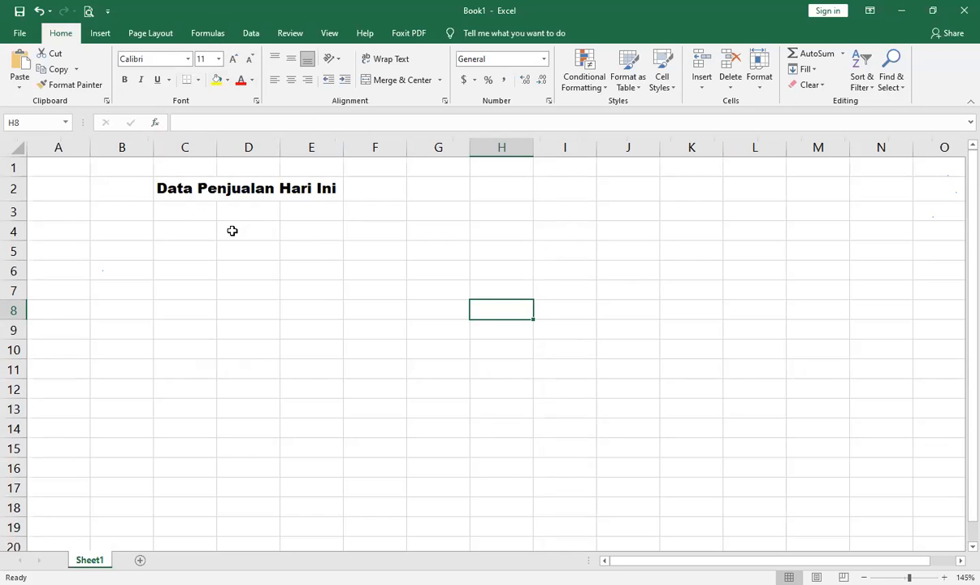
pyautogui.click(191, 191)
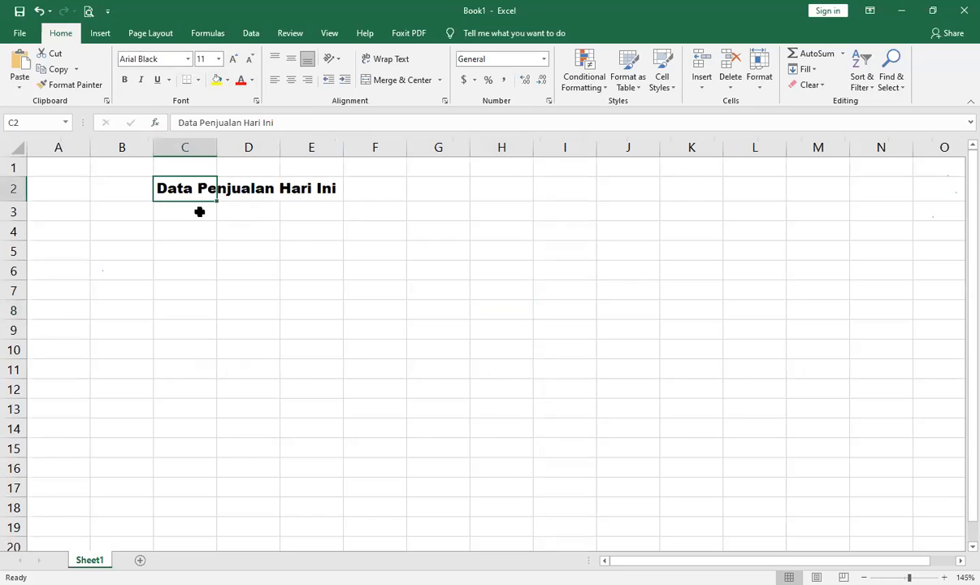
pyautogui.click(219, 61)
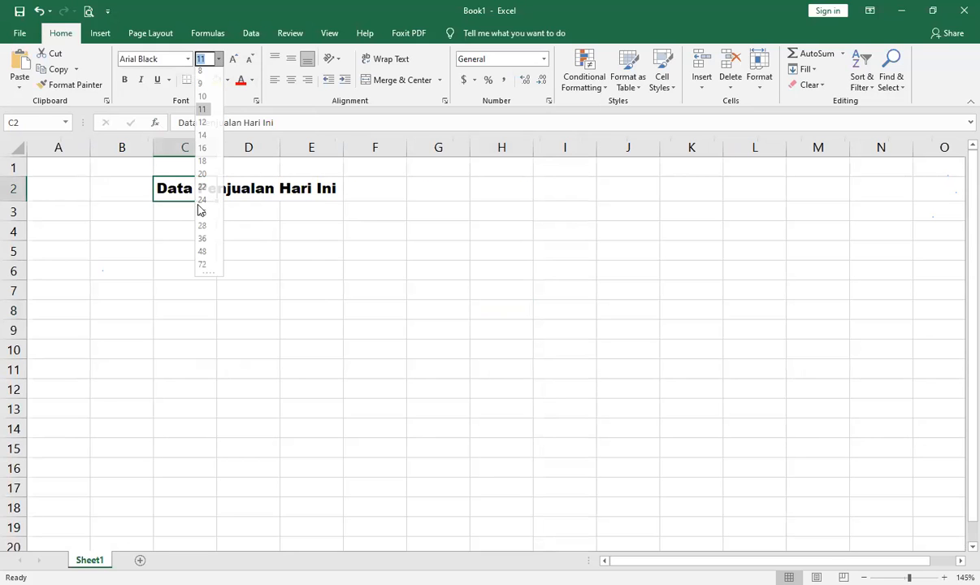
pyautogui.click(206, 252)
pyautogui.scroll(-4, 267, 306)
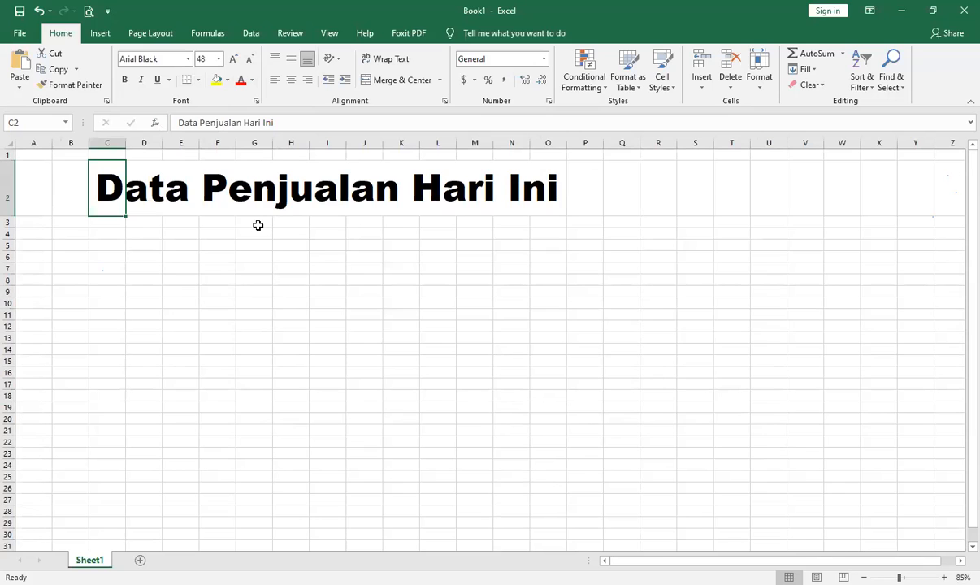
# Undo the title's font size change
pyautogui.click(37, 13)
pyautogui.click(37, 16)
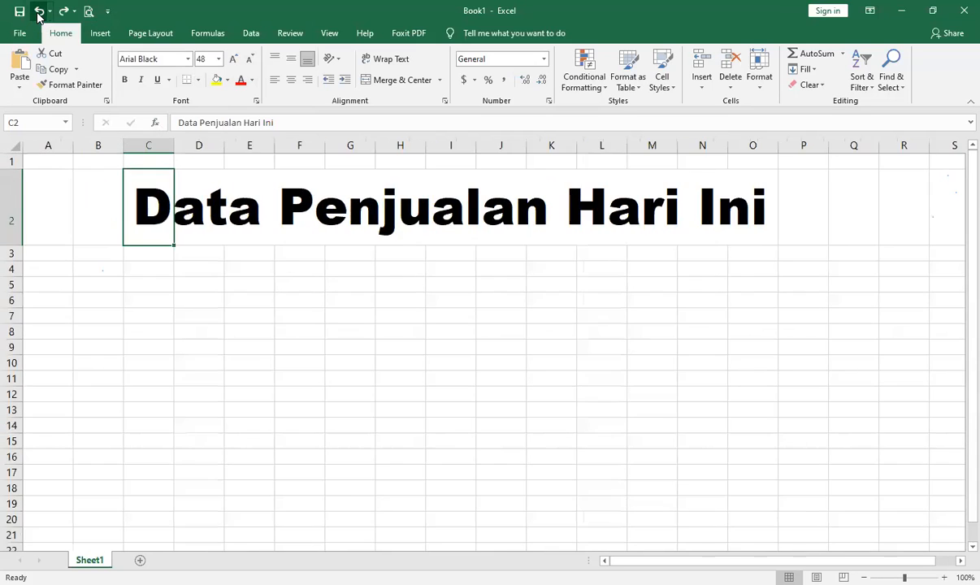
pyautogui.click(38, 16)
pyautogui.click(37, 17)
pyautogui.click(38, 16)
pyautogui.click(37, 16)
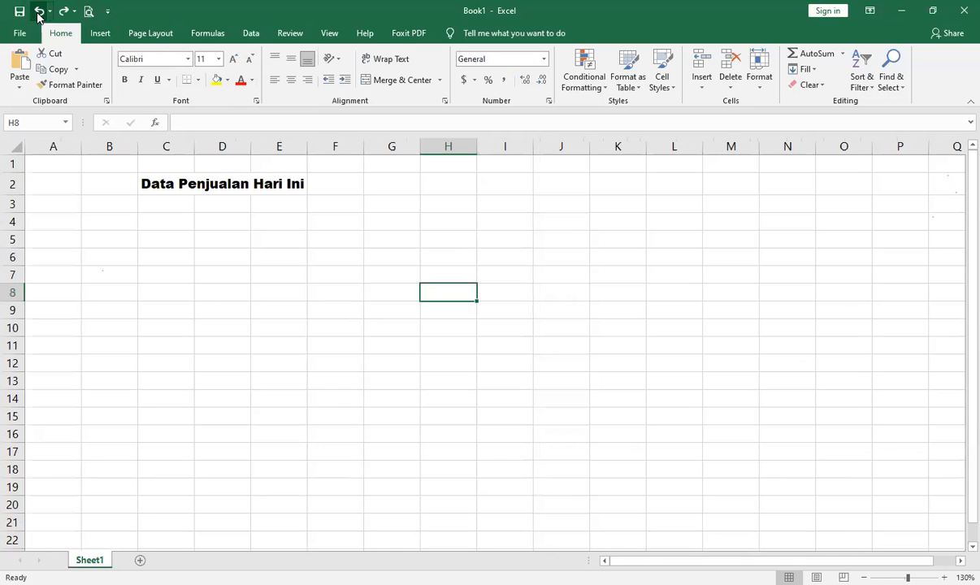
# Redo the change of the title to size 48 and undo it again
pyautogui.click(59, 17)
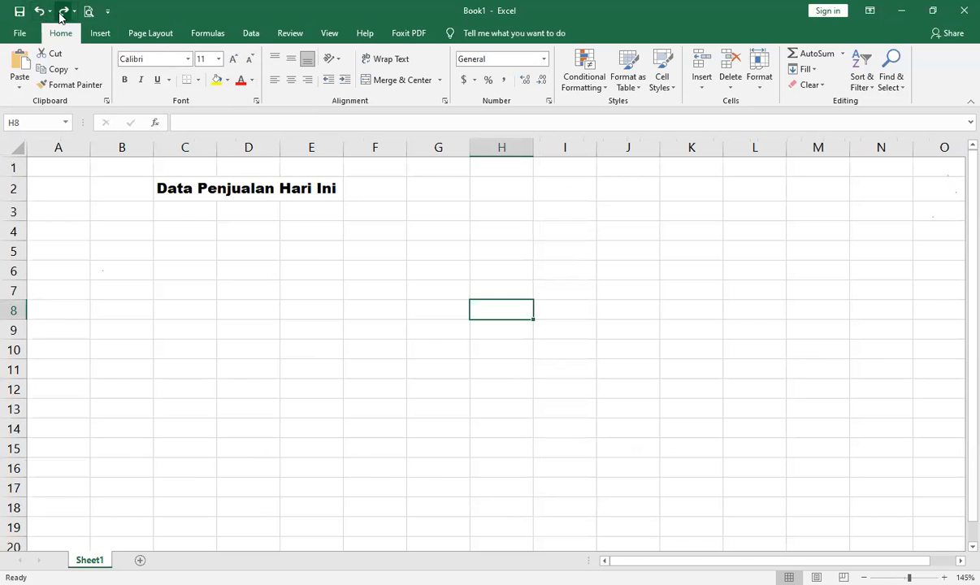
pyautogui.click(61, 14)
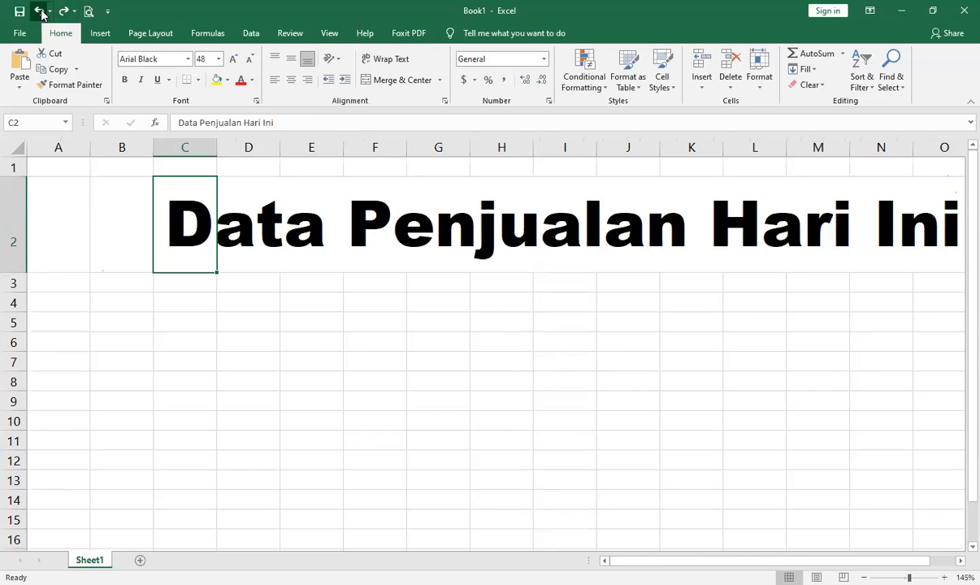
pyautogui.click(42, 13)
pyautogui.click(265, 232)
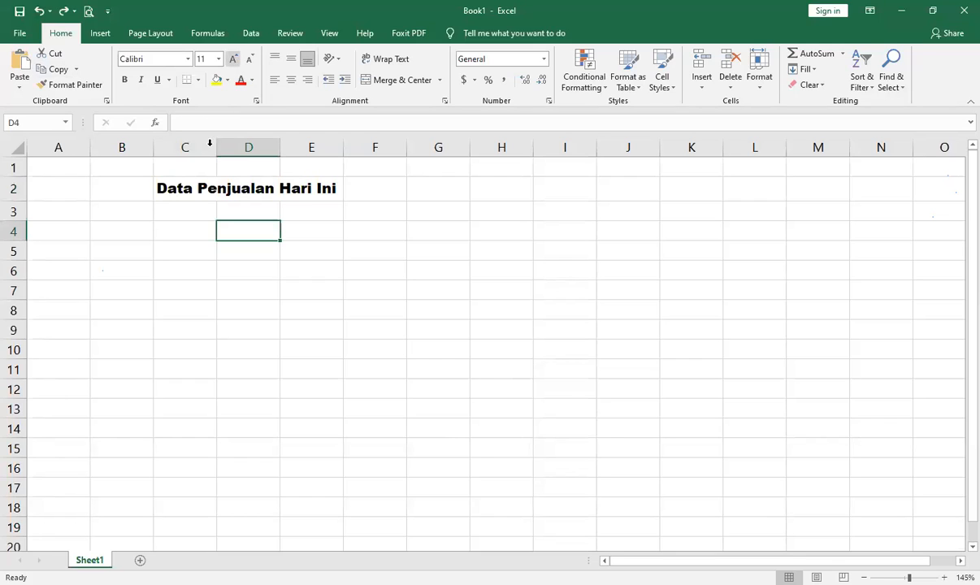
# Enlarge the title in cell C2 one size increment at a time up to font size 22
pyautogui.click(181, 186)
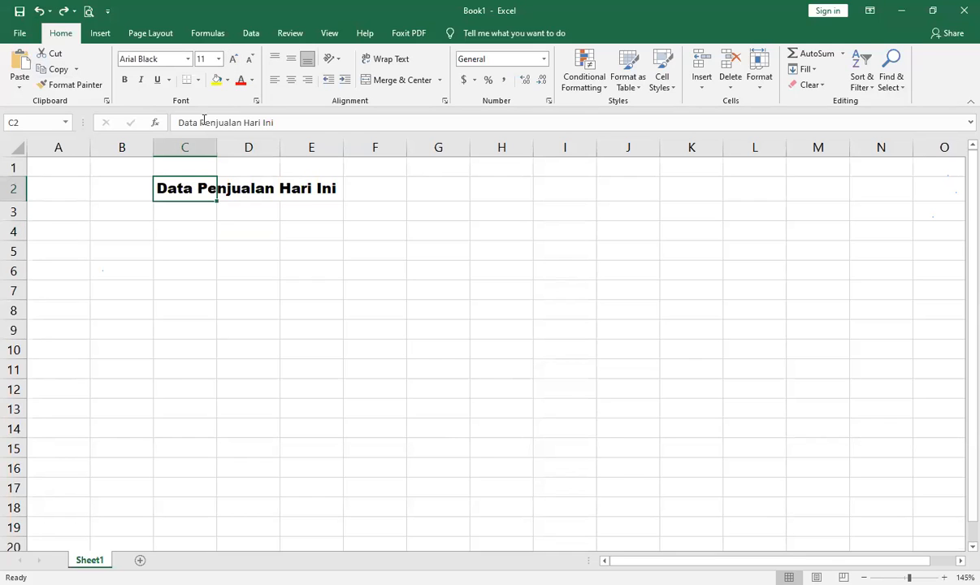
pyautogui.click(234, 60)
pyautogui.click(234, 60)
pyautogui.click(234, 60)
pyautogui.click(234, 60)
pyautogui.click(234, 61)
pyautogui.click(235, 61)
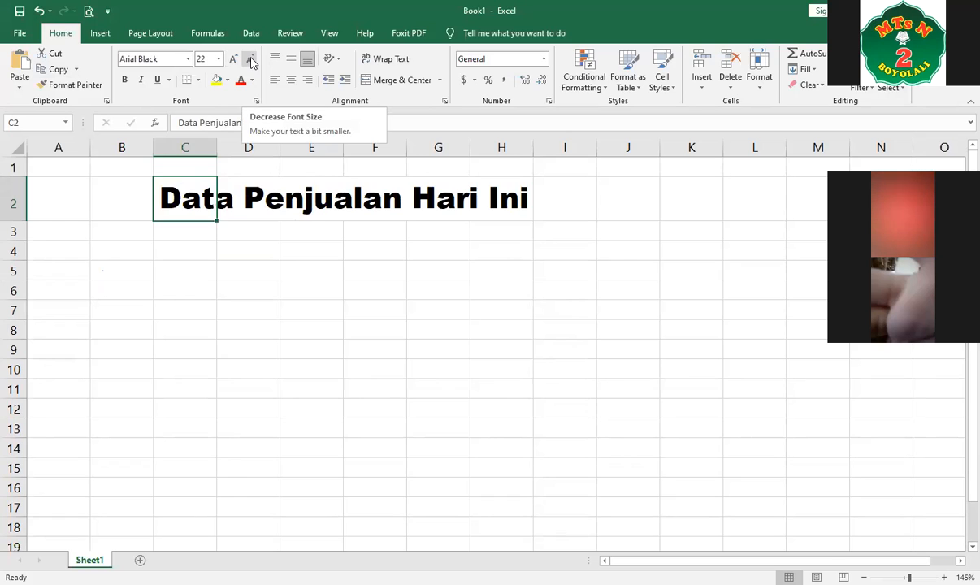
# Reduce the title in cell C2 one size increment at a time down to font size 11
pyautogui.click(250, 60)
pyautogui.click(250, 60)
pyautogui.click(250, 61)
pyautogui.click(250, 60)
pyautogui.click(251, 60)
pyautogui.click(251, 61)
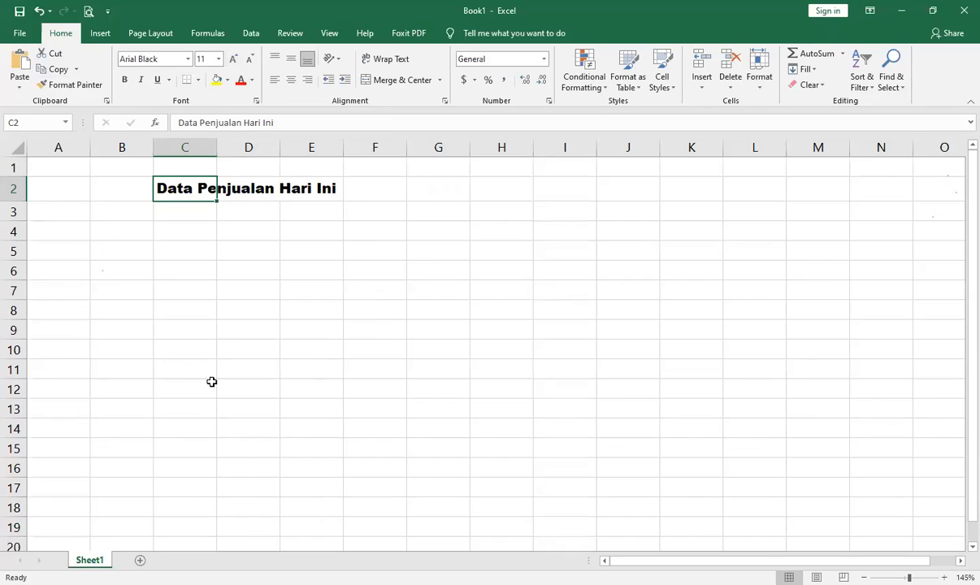
# Toggle bold on the title in cell C2 and leave it switched on
pyautogui.click(123, 82)
pyautogui.click(123, 82)
pyautogui.click(124, 80)
pyautogui.click(194, 256)
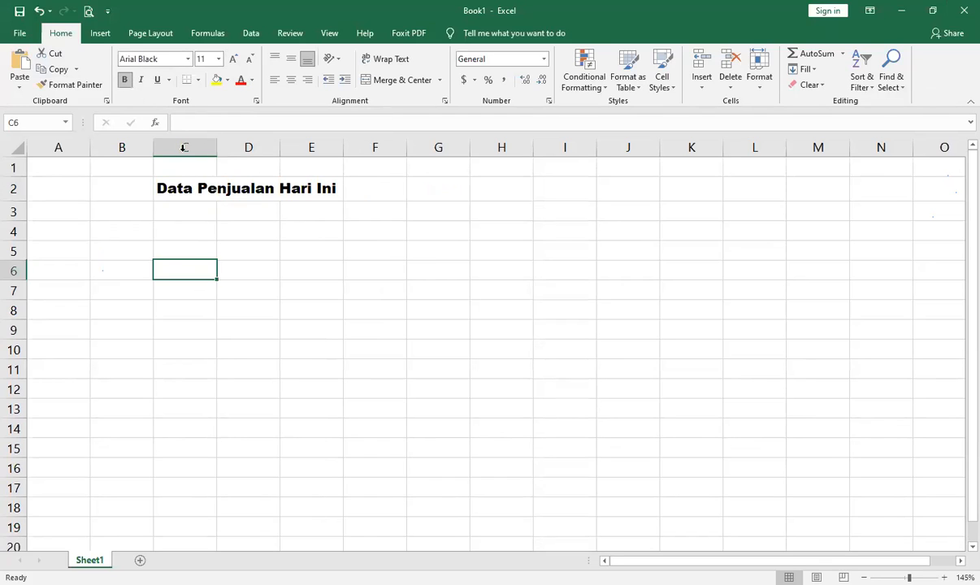
# Apply italic and underline to the title in cell C2
pyautogui.click(186, 187)
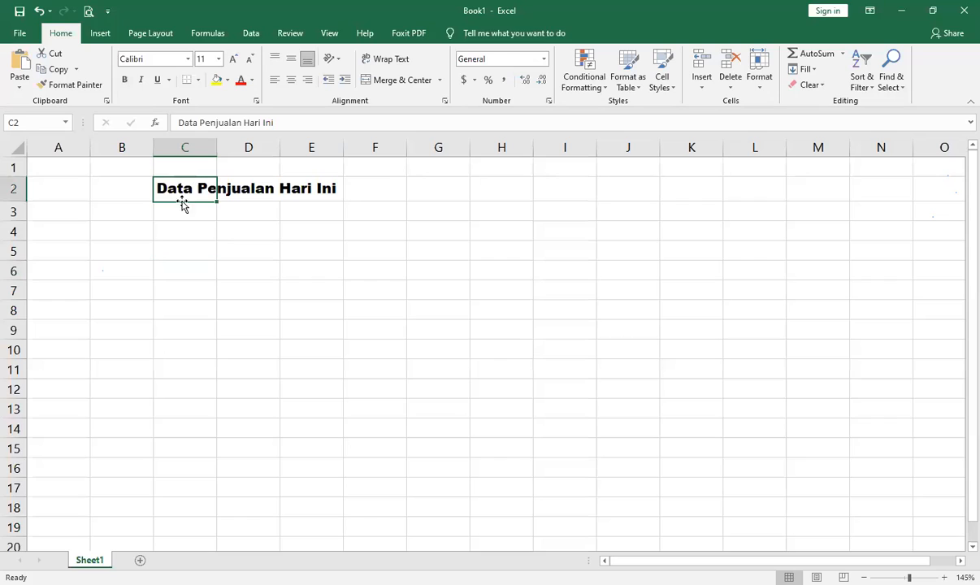
pyautogui.click(142, 79)
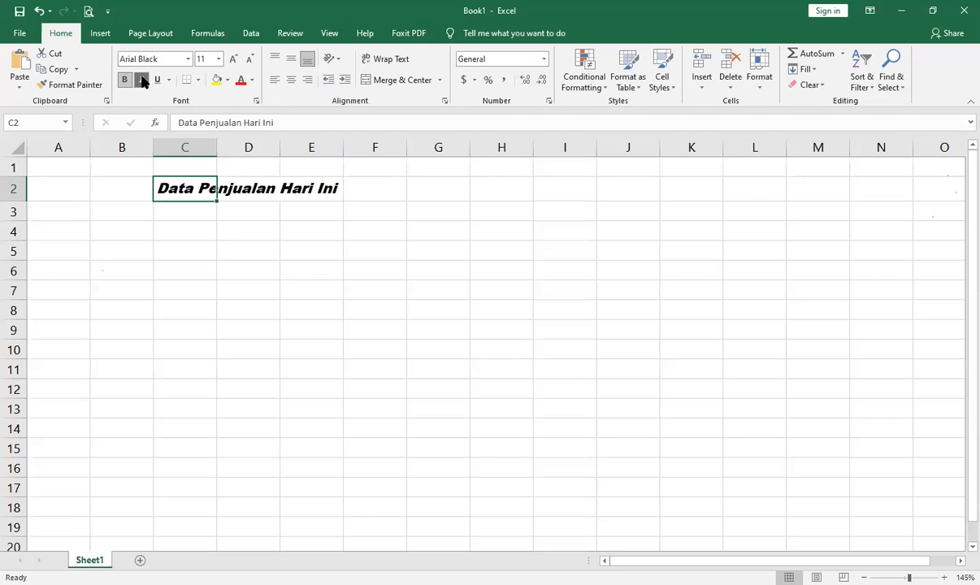
pyautogui.click(157, 80)
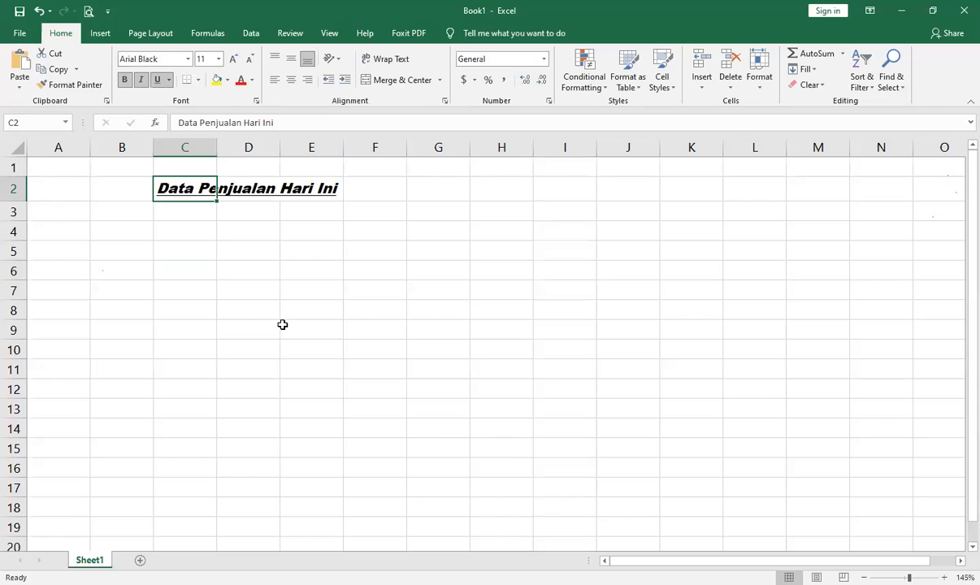
pyautogui.click(339, 270)
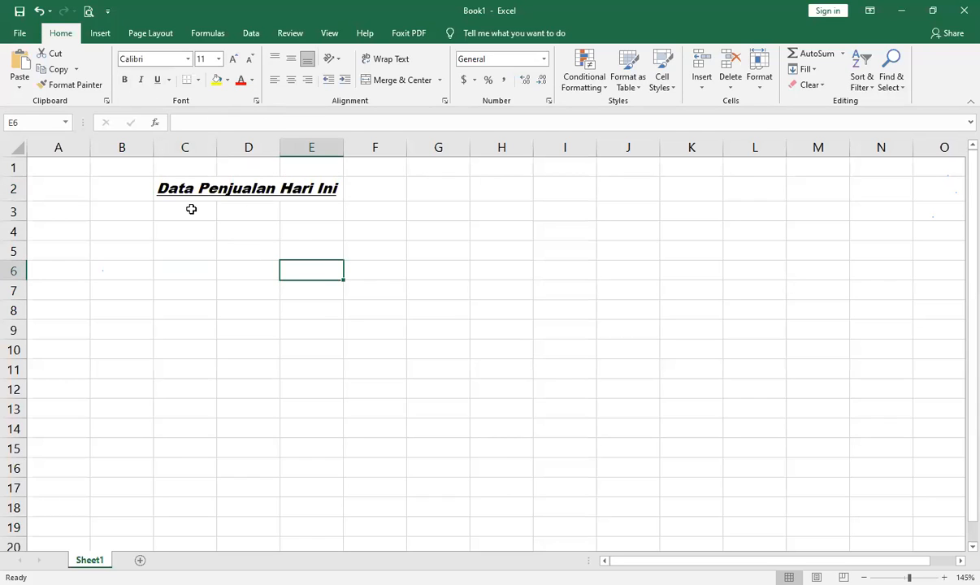
# Remove the underline from the title in cell C2
pyautogui.click(187, 183)
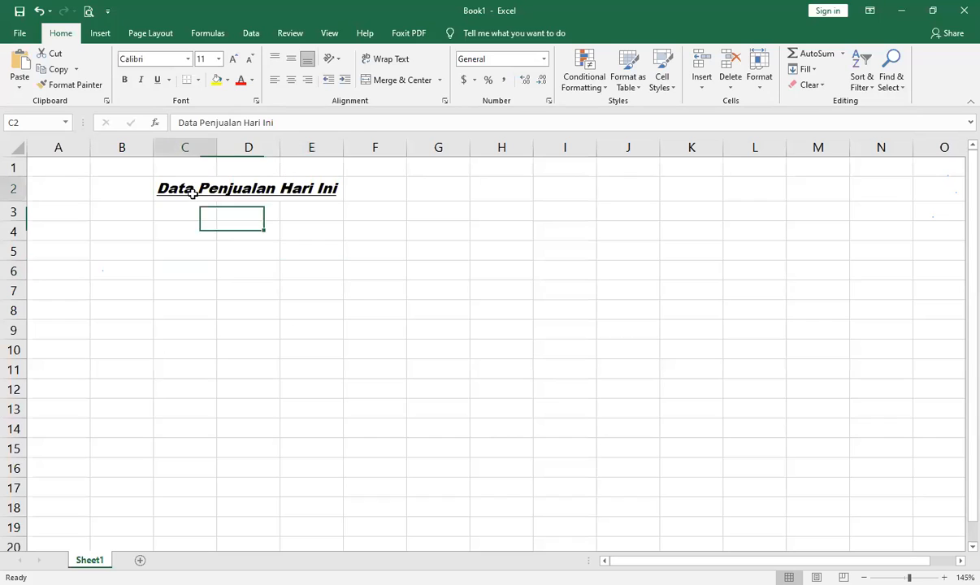
pyautogui.click(159, 81)
pyautogui.click(231, 251)
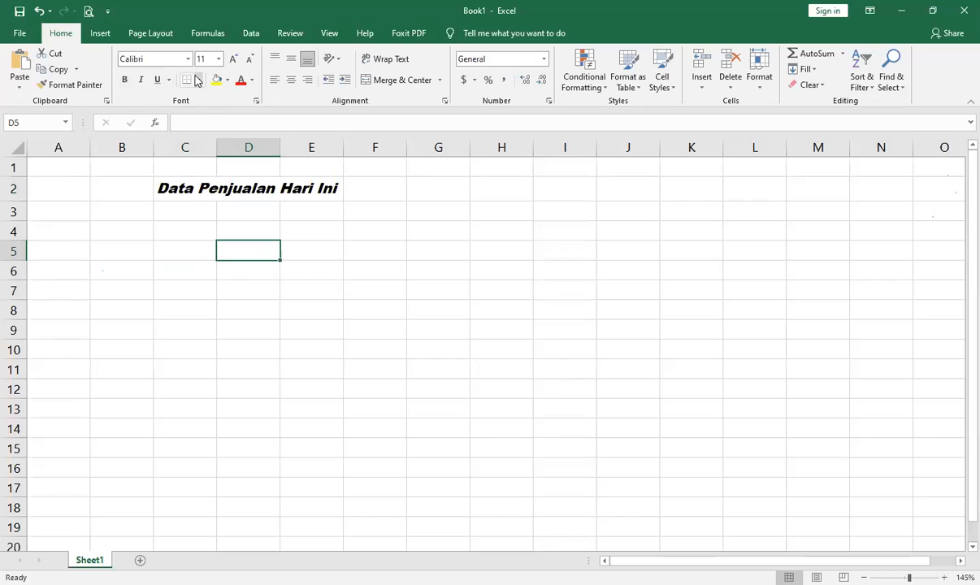
# Apply all borders to the title cell C2
pyautogui.click(228, 270)
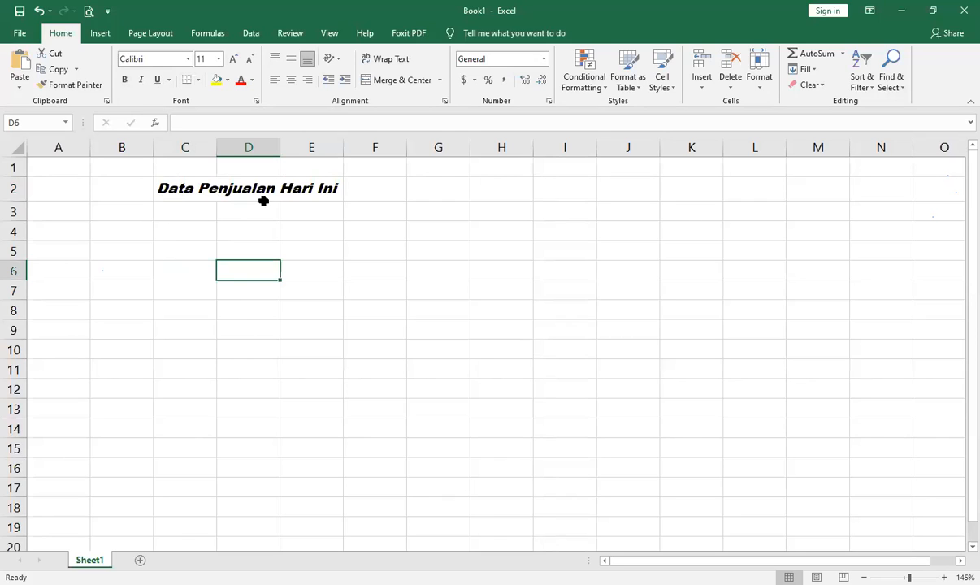
pyautogui.click(159, 188)
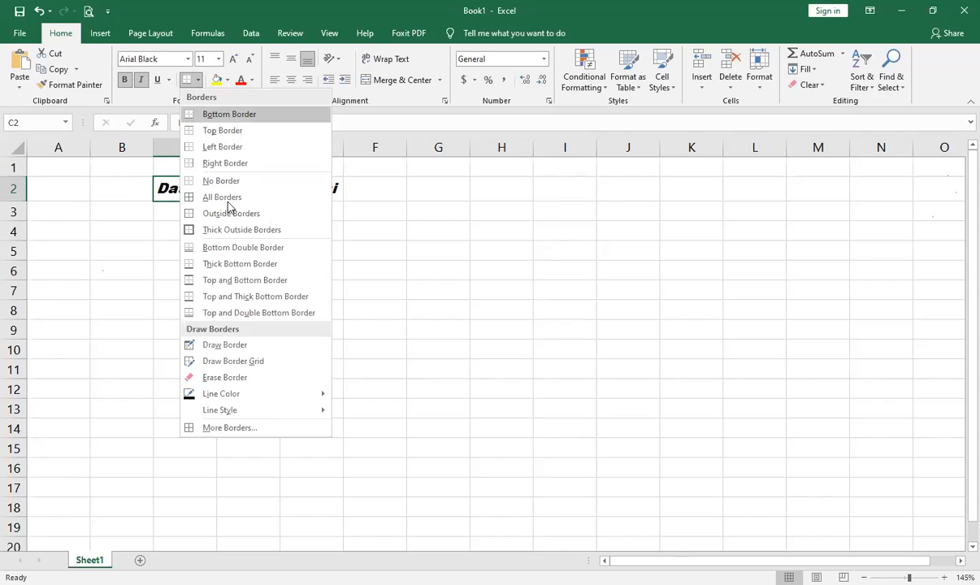
pyautogui.click(189, 251)
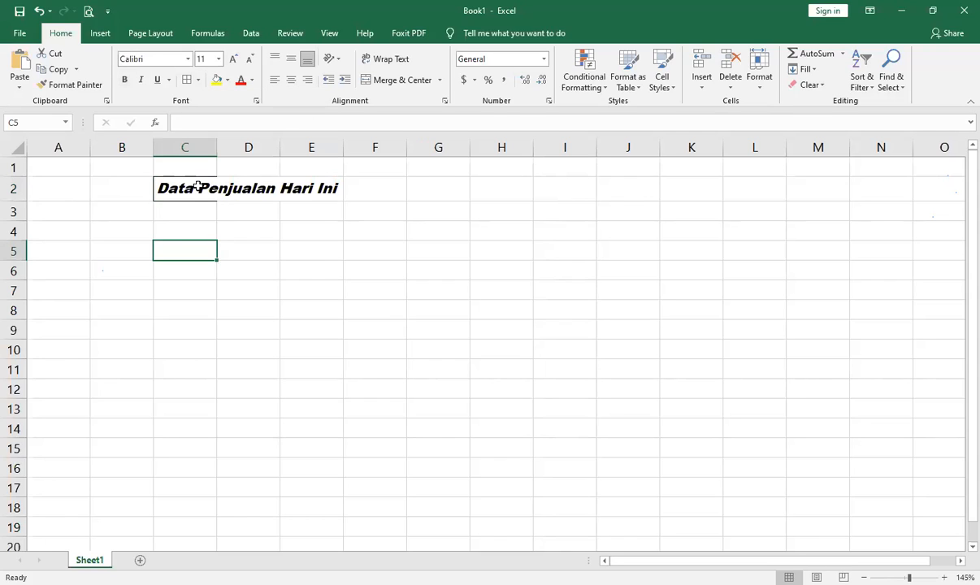
# Apply the same borders across the whole title range C2:E2
pyautogui.click(197, 188)
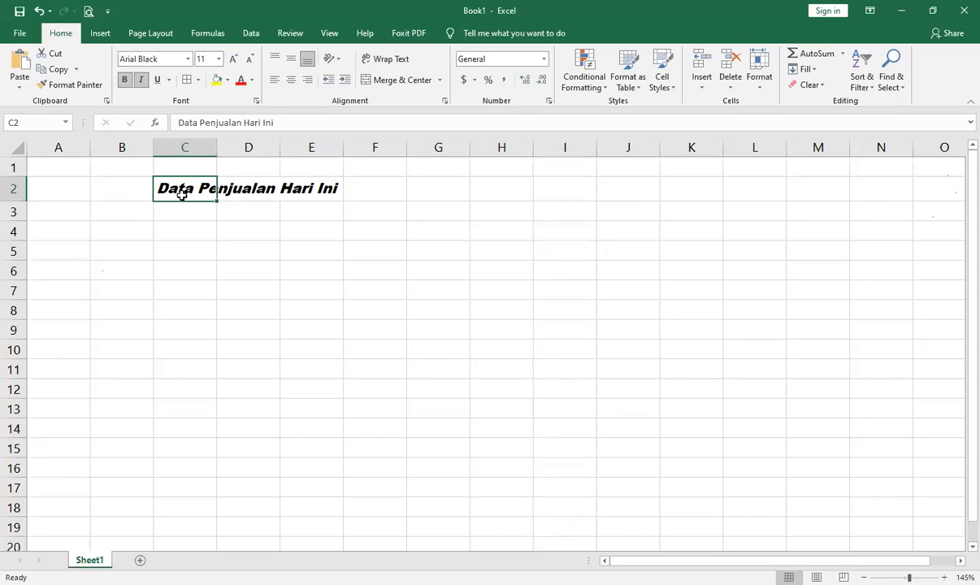
pyautogui.moveTo(182, 190); pyautogui.dragTo(324, 193)
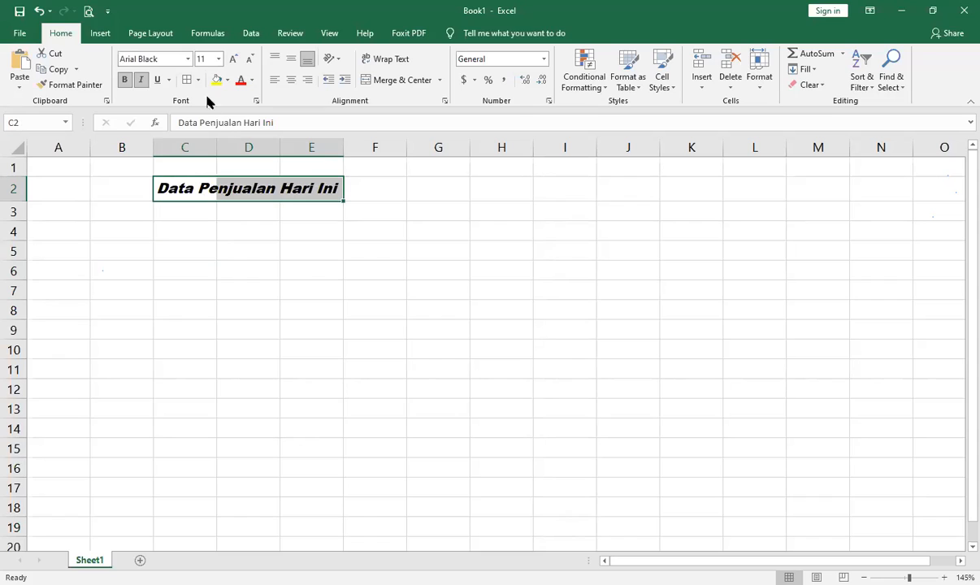
pyautogui.click(186, 79)
pyautogui.click(249, 290)
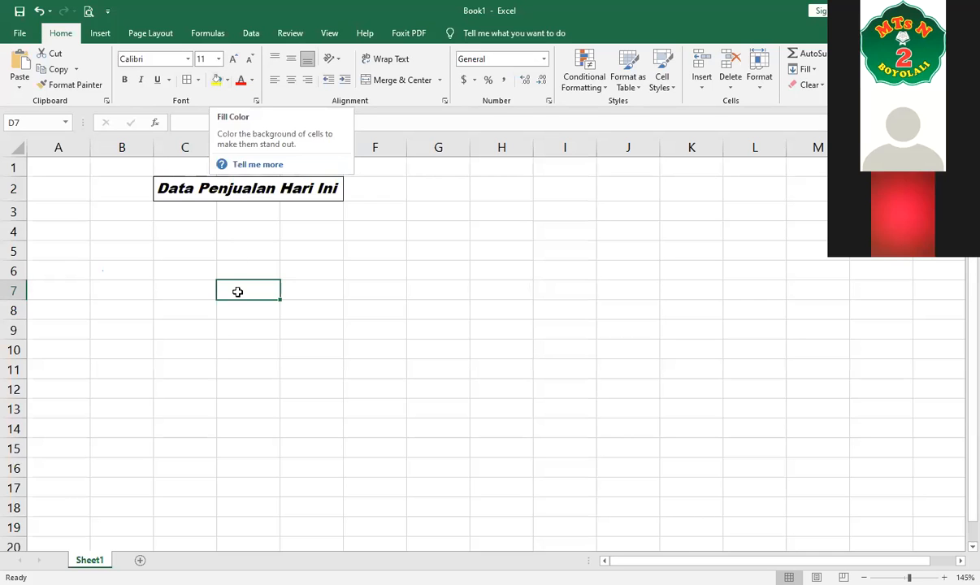
# Fill cell C2 with yellow
pyautogui.click(164, 187)
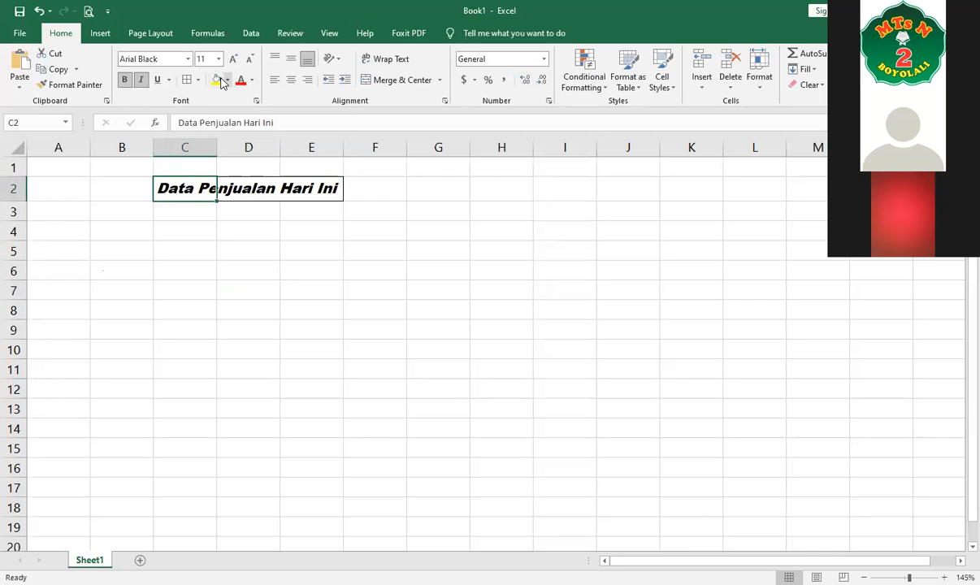
pyautogui.click(216, 78)
pyautogui.click(213, 249)
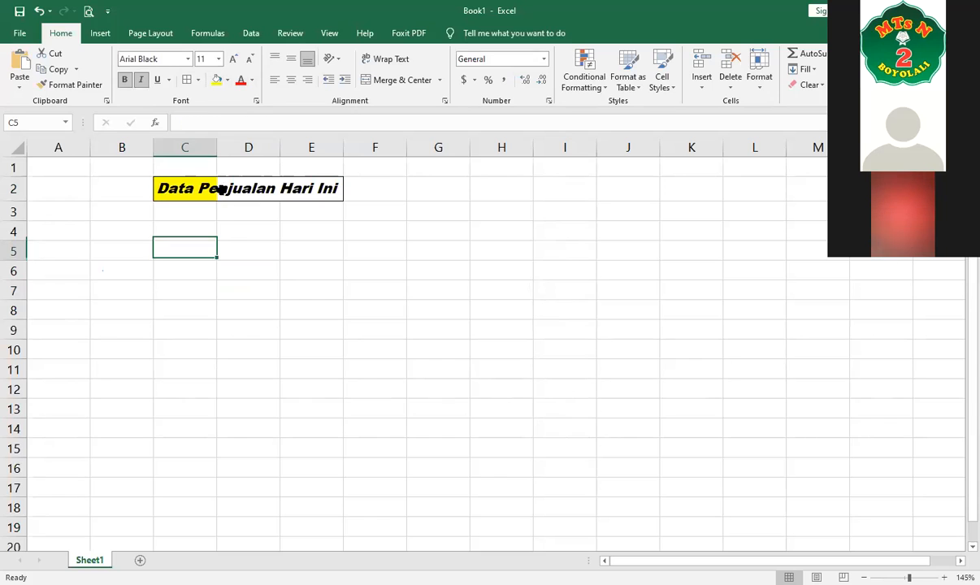
# Fill the title range C2:E2 with yellow
pyautogui.moveTo(188, 191); pyautogui.dragTo(320, 186)
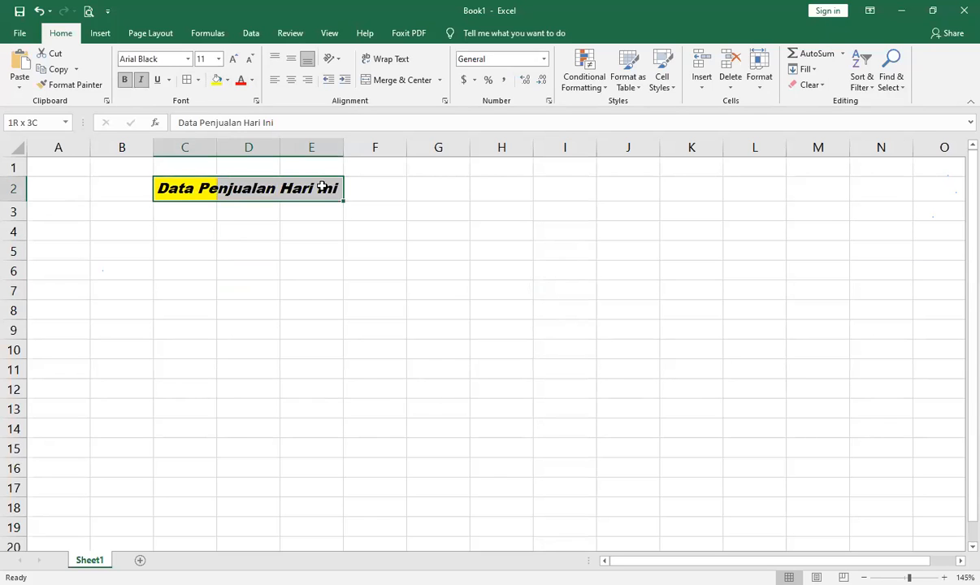
pyautogui.click(217, 79)
pyautogui.click(326, 332)
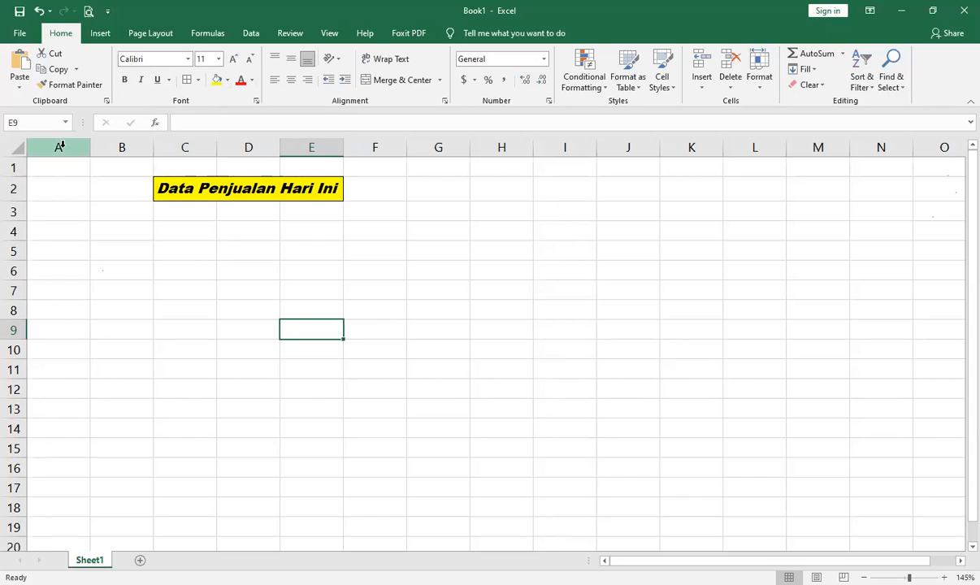
# Change the font color of the title in cell C2 to red
pyautogui.click(261, 212)
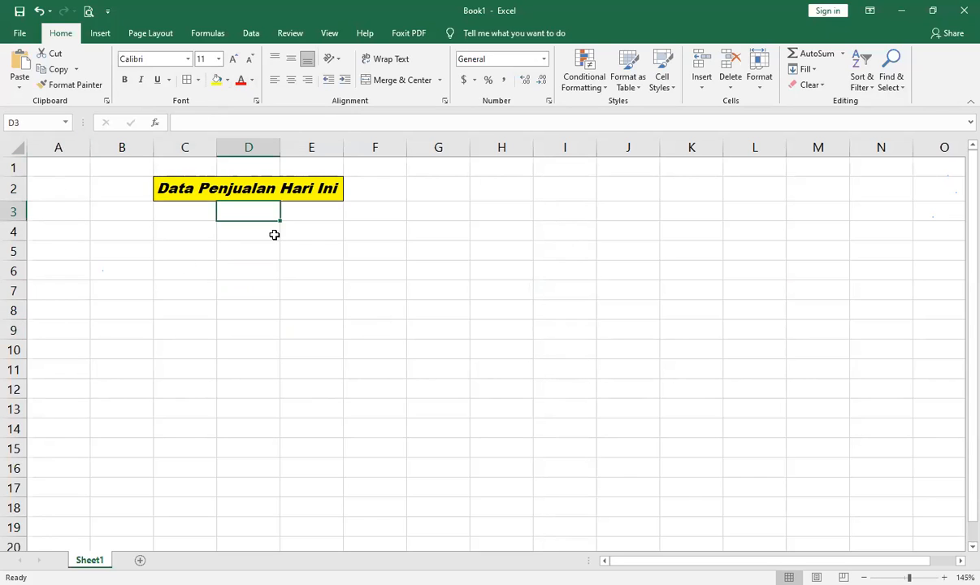
pyautogui.click(166, 189)
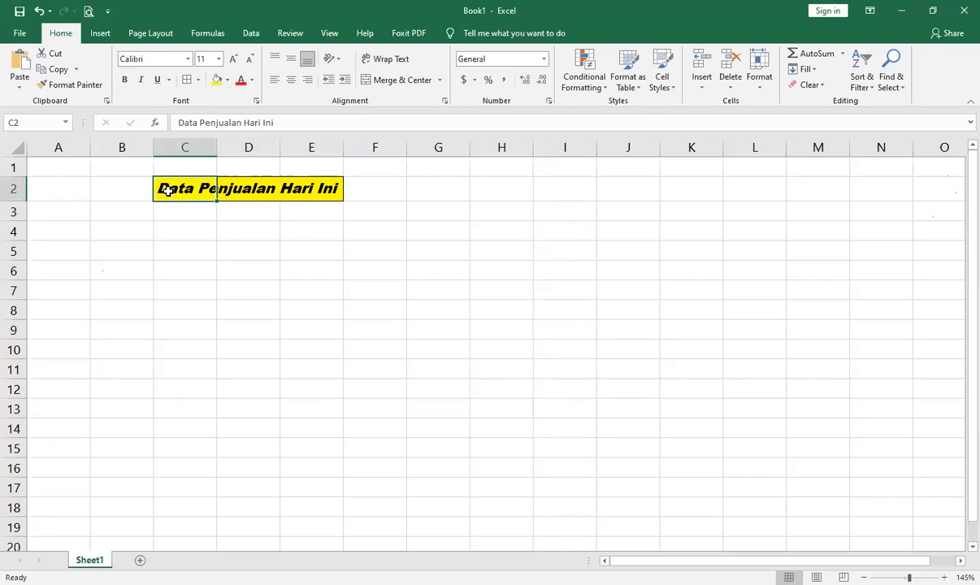
pyautogui.click(242, 83)
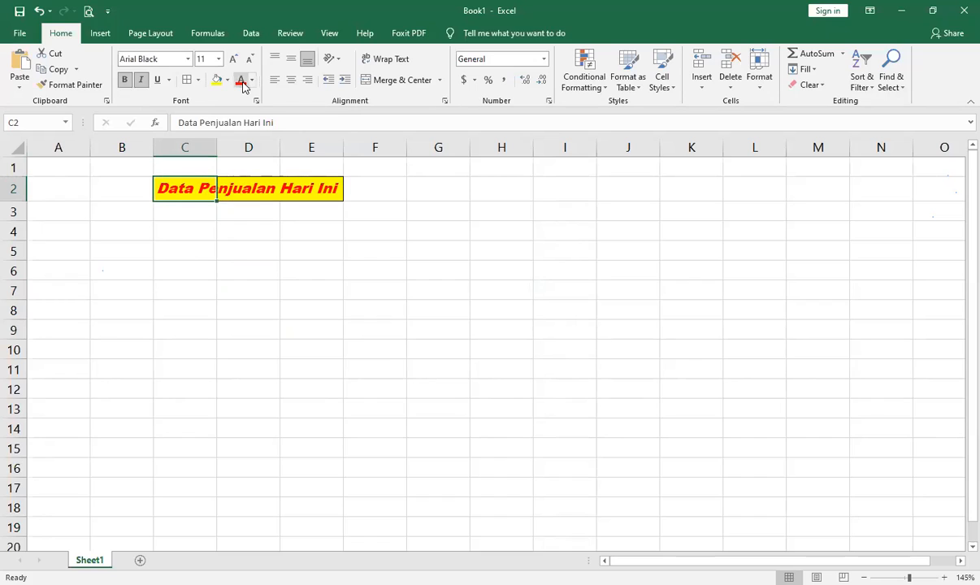
pyautogui.click(195, 268)
# Undo the red font color on the title in C2, reapply it and undo it once more
pyautogui.click(182, 193)
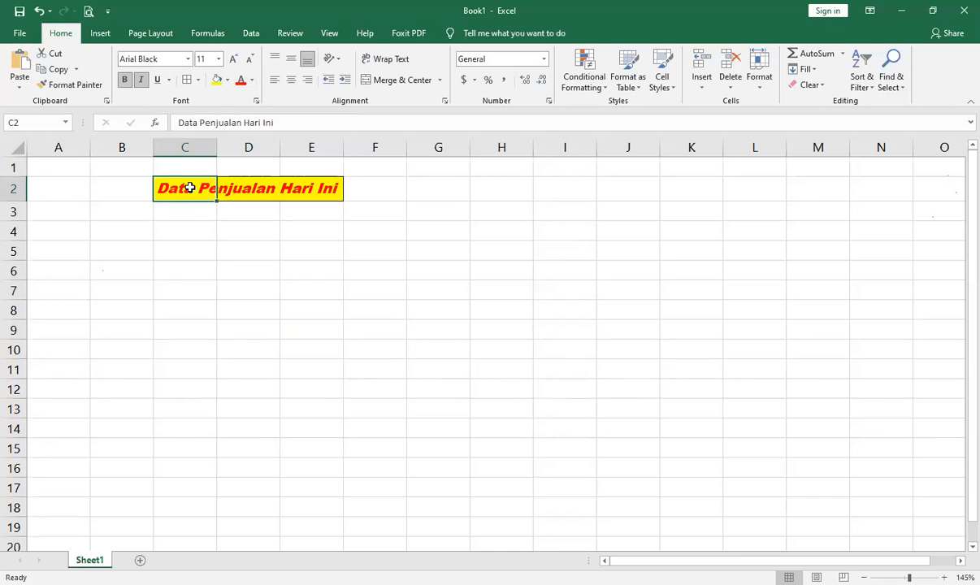
pyautogui.hotkey('ctrl', 'z')
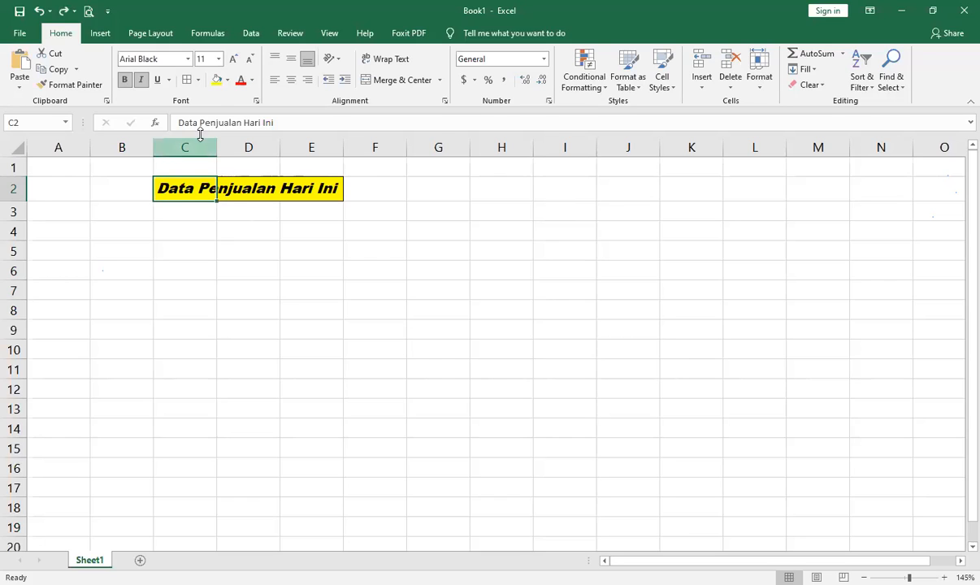
pyautogui.click(239, 79)
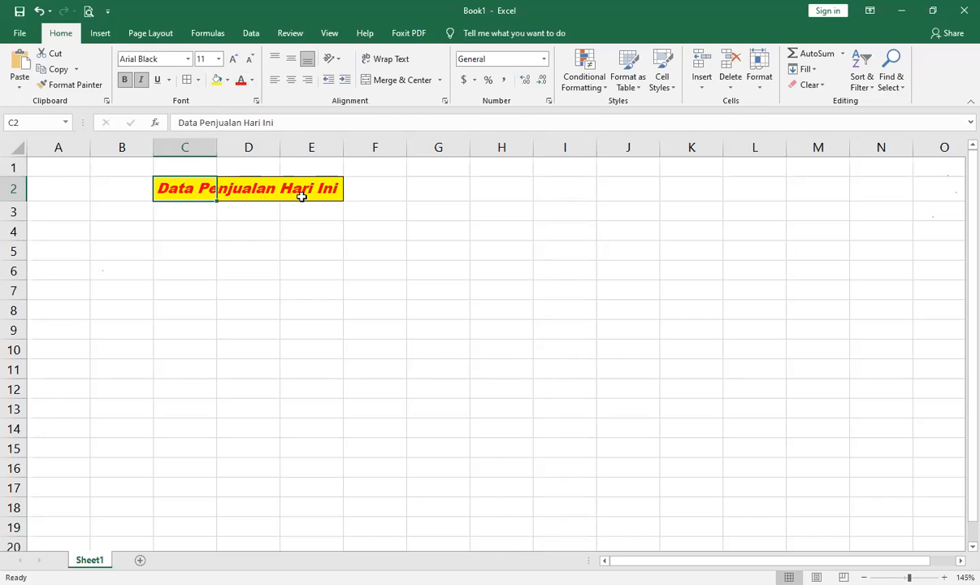
pyautogui.hotkey('ctrl', 'z')
# Set the font color of the title in cell C2 to red
pyautogui.click(302, 273)
pyautogui.click(235, 187)
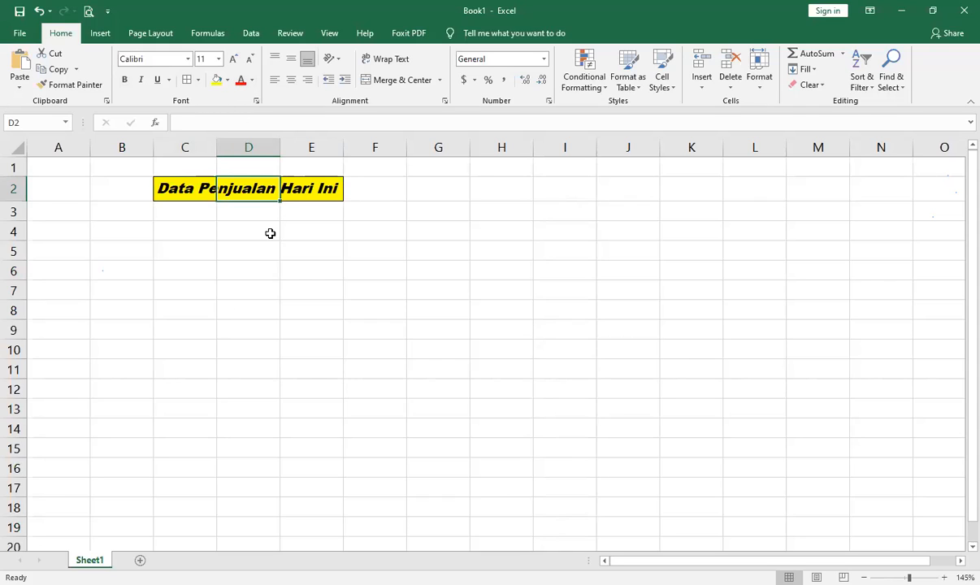
pyautogui.click(195, 170)
pyautogui.click(192, 187)
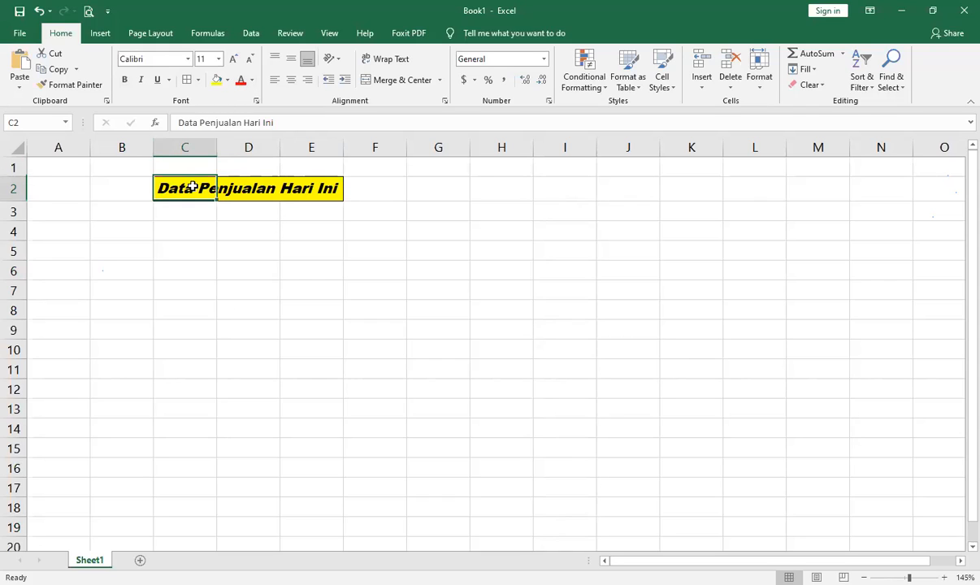
pyautogui.click(240, 80)
pyautogui.click(237, 293)
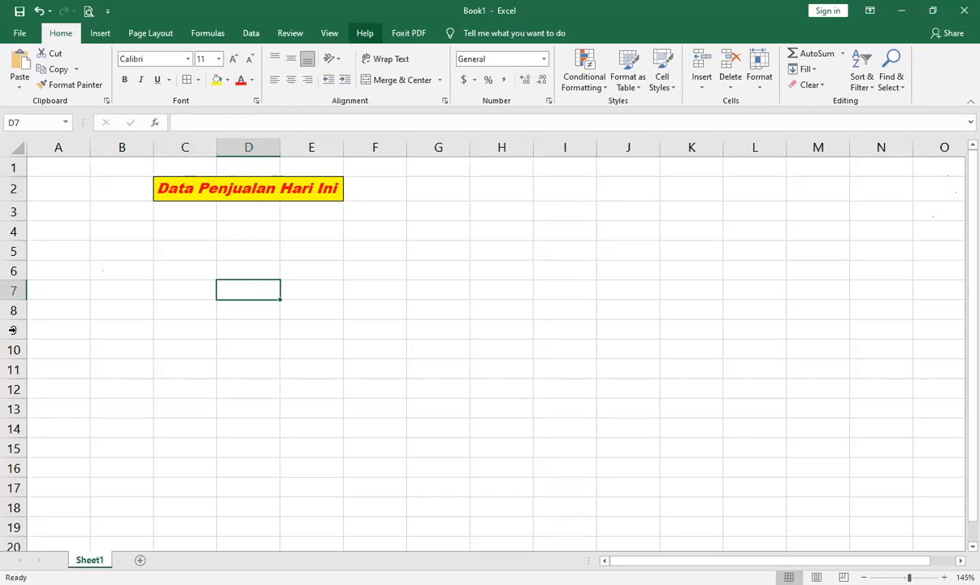
# Try center and right alignment on the title in cell C2, ending with left alignment
pyautogui.click(332, 303)
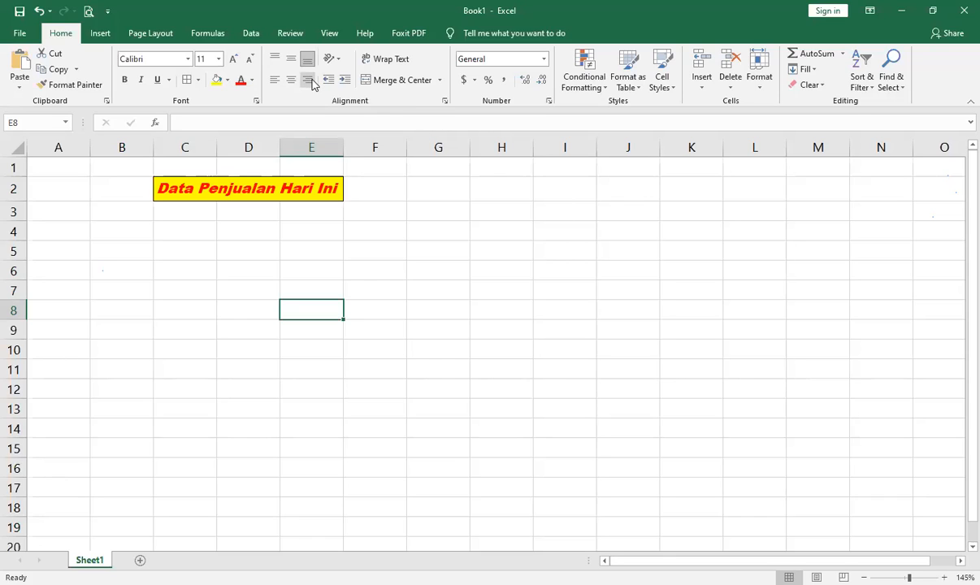
pyautogui.click(184, 188)
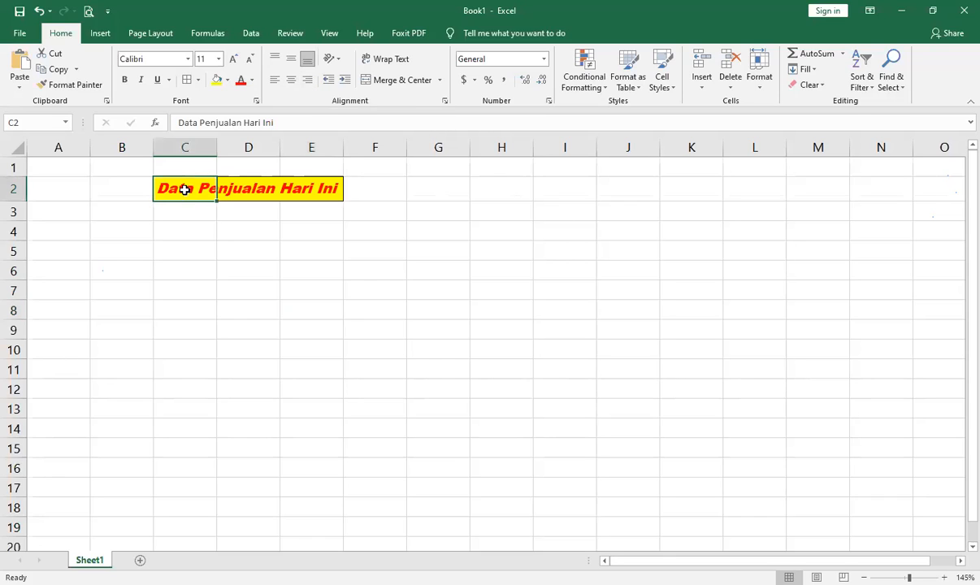
pyautogui.click(292, 81)
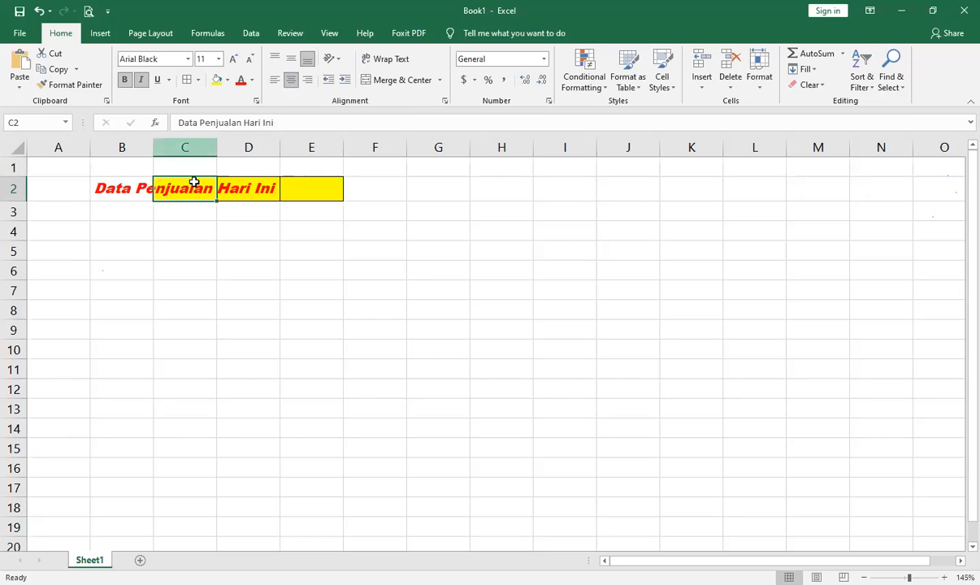
pyautogui.click(276, 83)
pyautogui.click(308, 82)
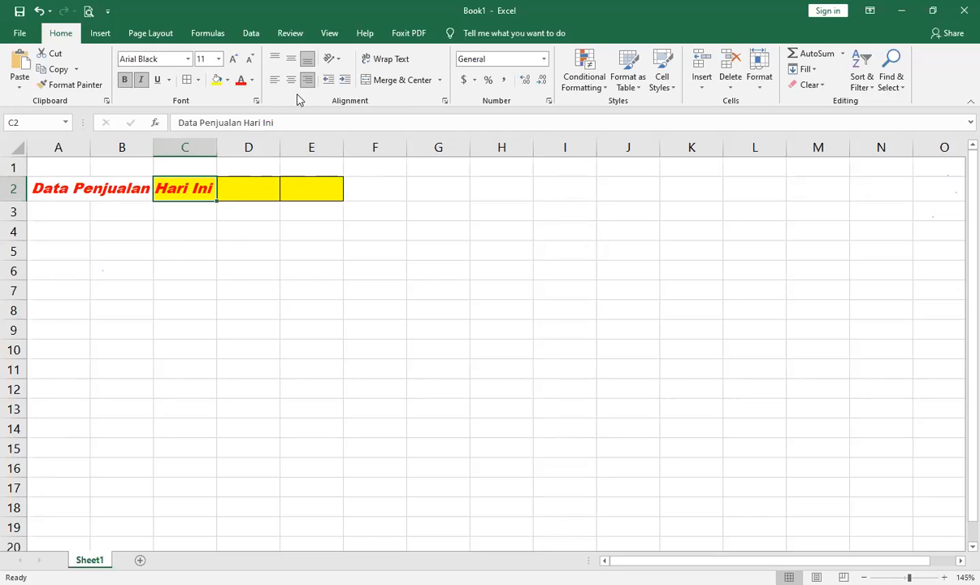
pyautogui.click(274, 81)
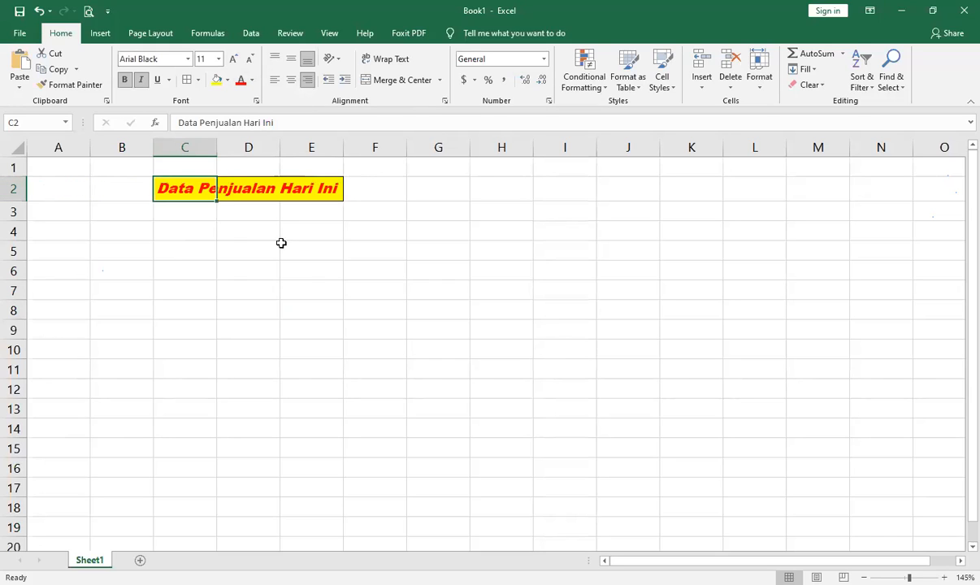
pyautogui.click(287, 313)
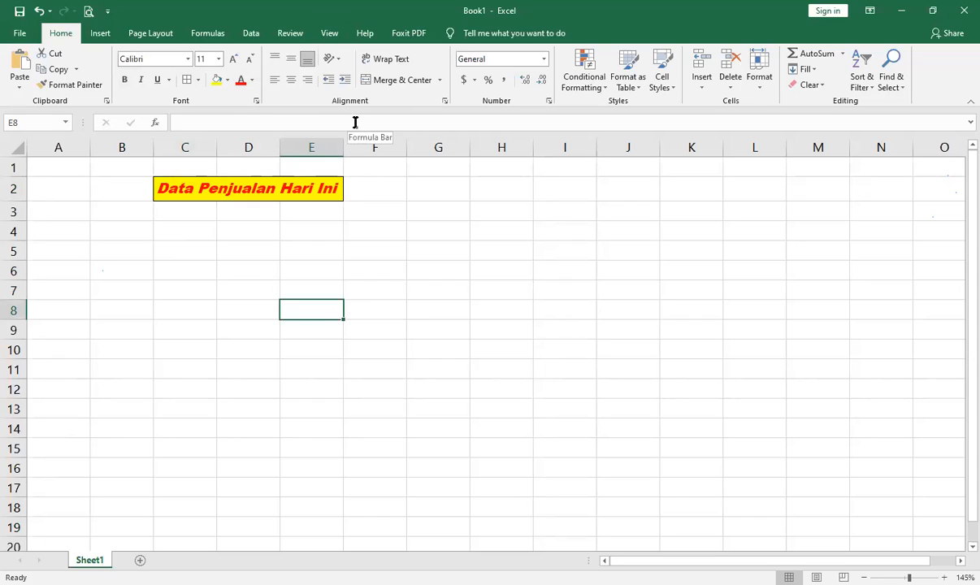
# Turn text wrapping on for the title in cell C2 and switch it back off
pyautogui.click(184, 188)
pyautogui.click(409, 63)
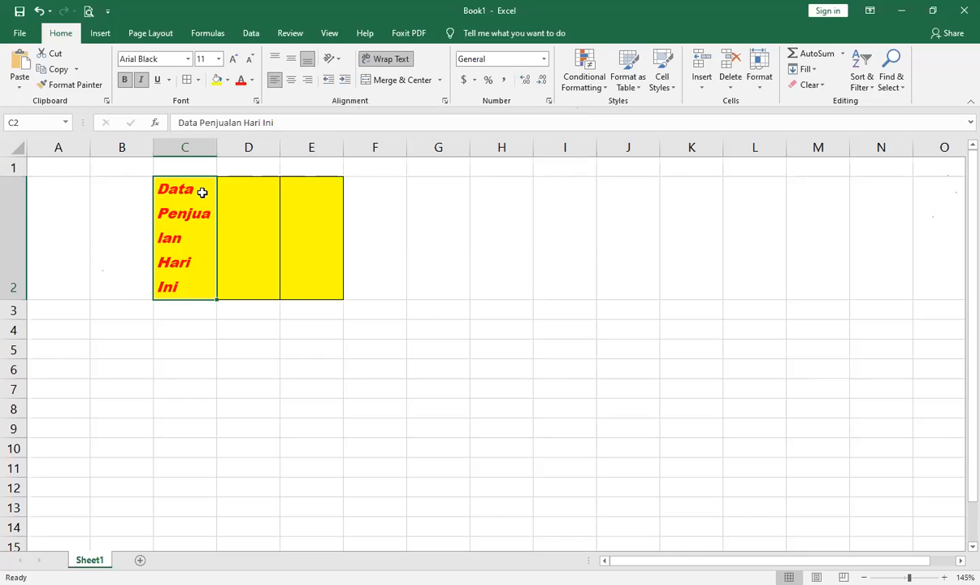
pyautogui.click(379, 65)
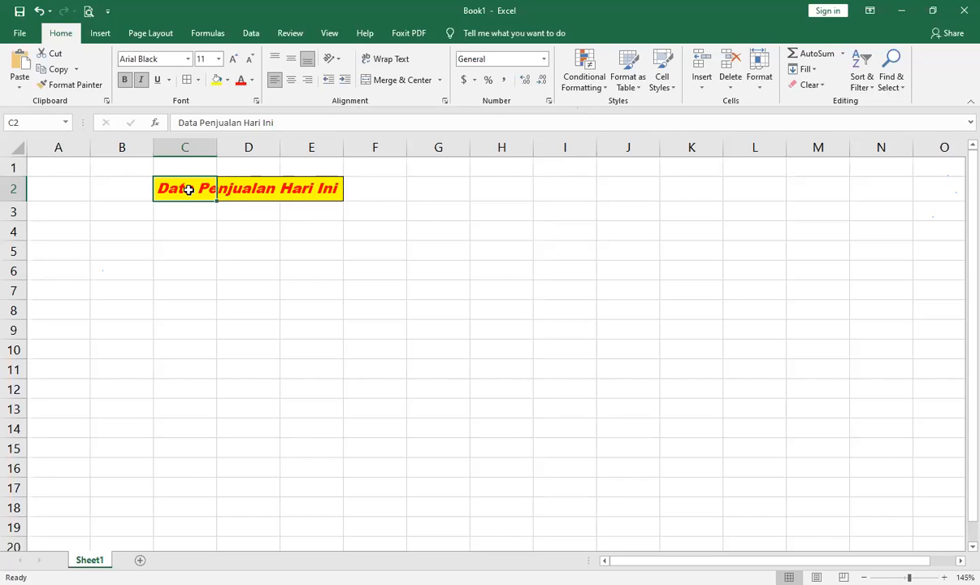
# Enter the sample text "oeklah kalau begitu" in cell H2
pyautogui.click(493, 191)
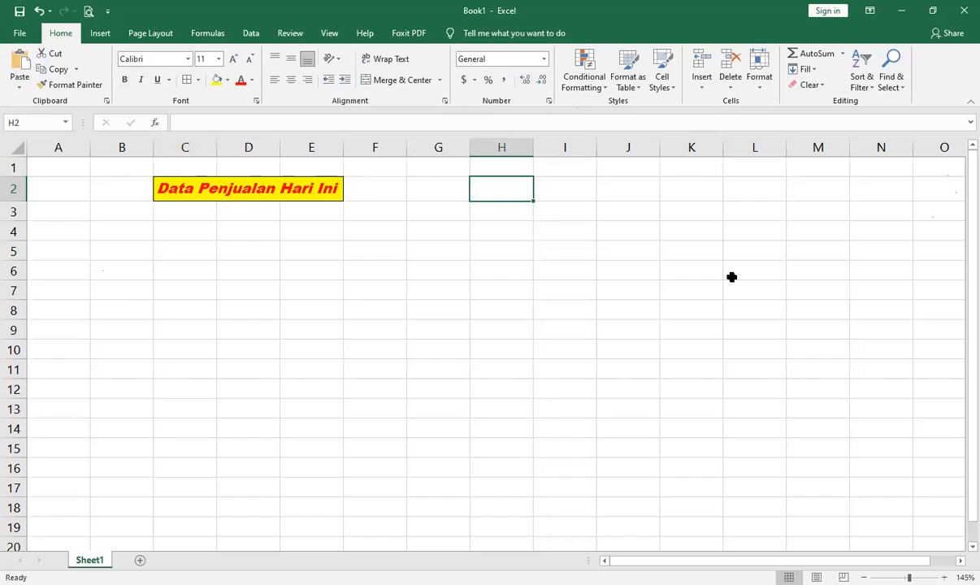
pyautogui.write('oeklaha')
pyautogui.press('BackSpace')
pyautogui.write('kalau begitu')
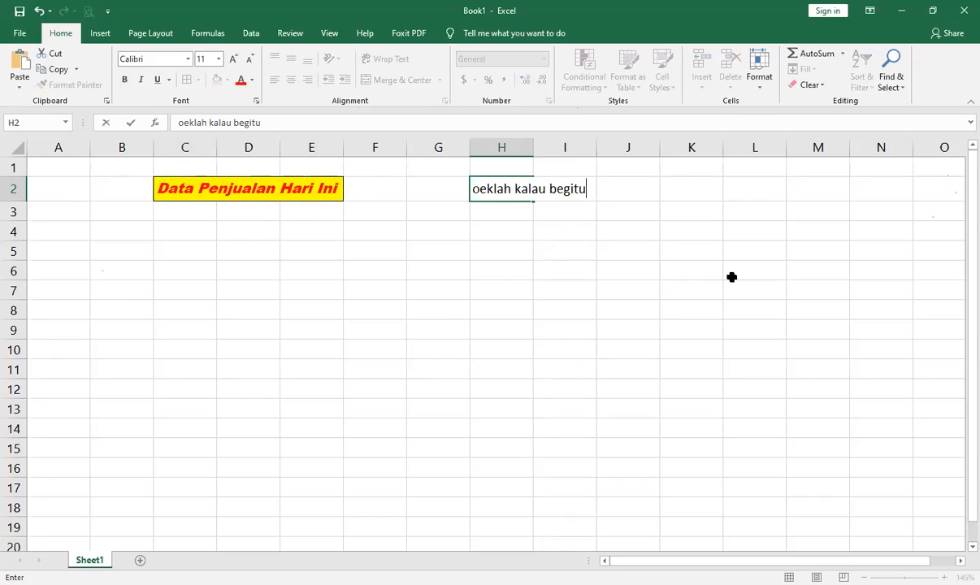
pyautogui.click(560, 230)
# Edit the text in cell H2, correcting "oeklah" to "okelah"
pyautogui.click(485, 190)
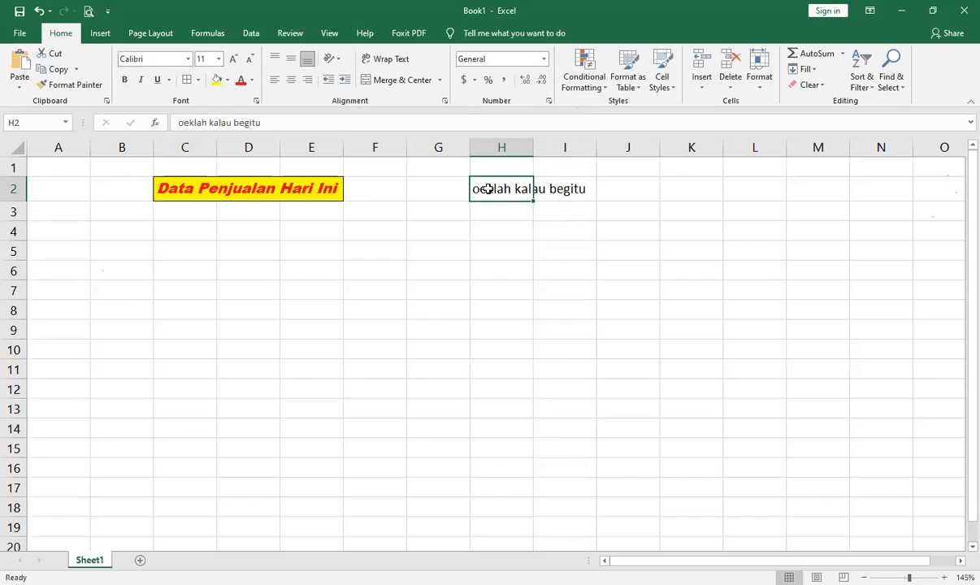
pyautogui.doubleClick(488, 188)
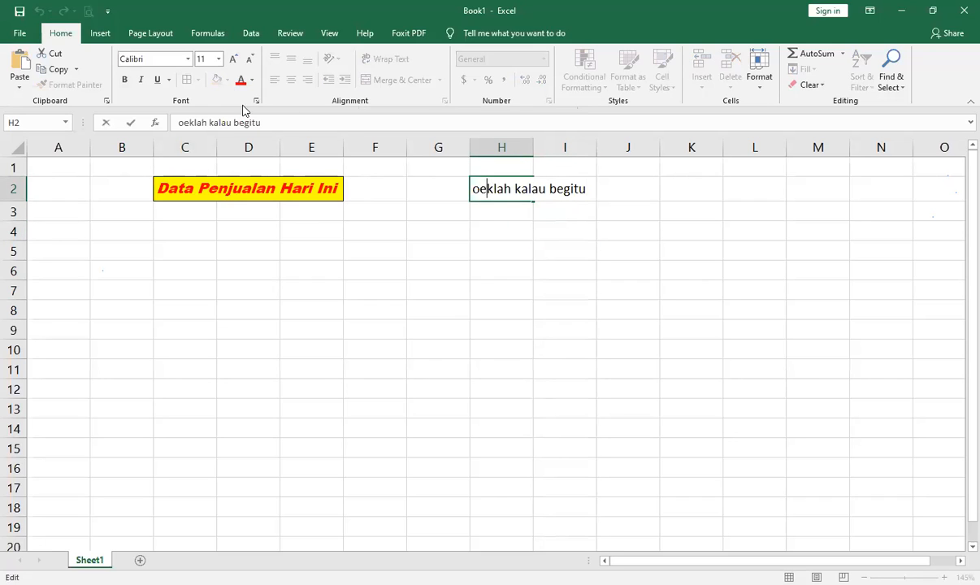
pyautogui.press('BackSpace')
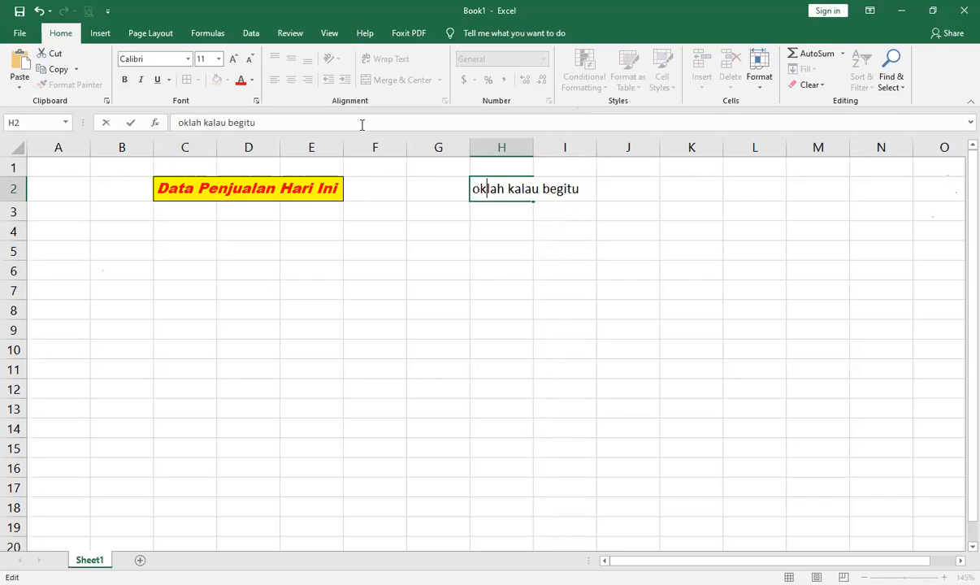
pyautogui.write('e')
pyautogui.click(600, 267)
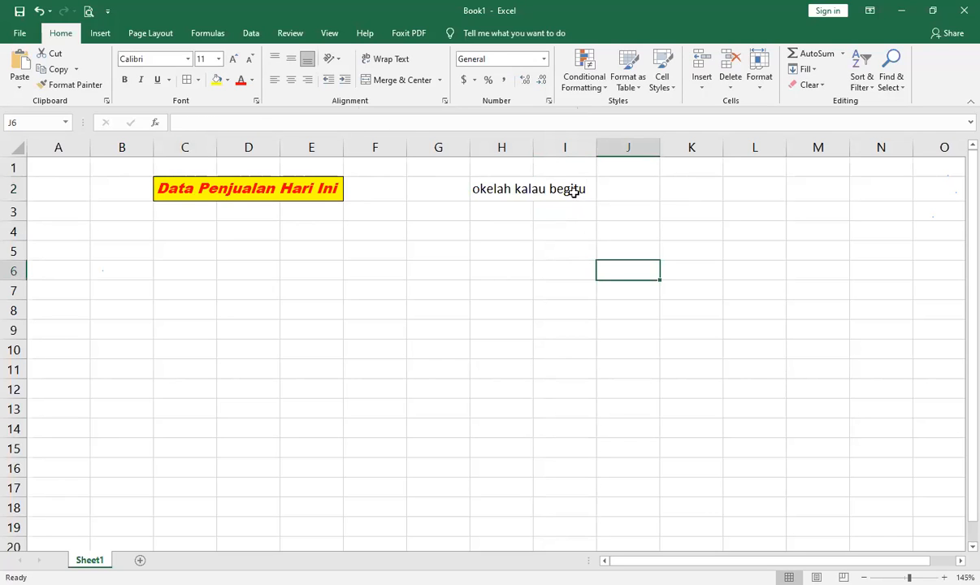
# Append "saya akan makan" to the end of the text in cell H2 using the formula bar
pyautogui.click(574, 189)
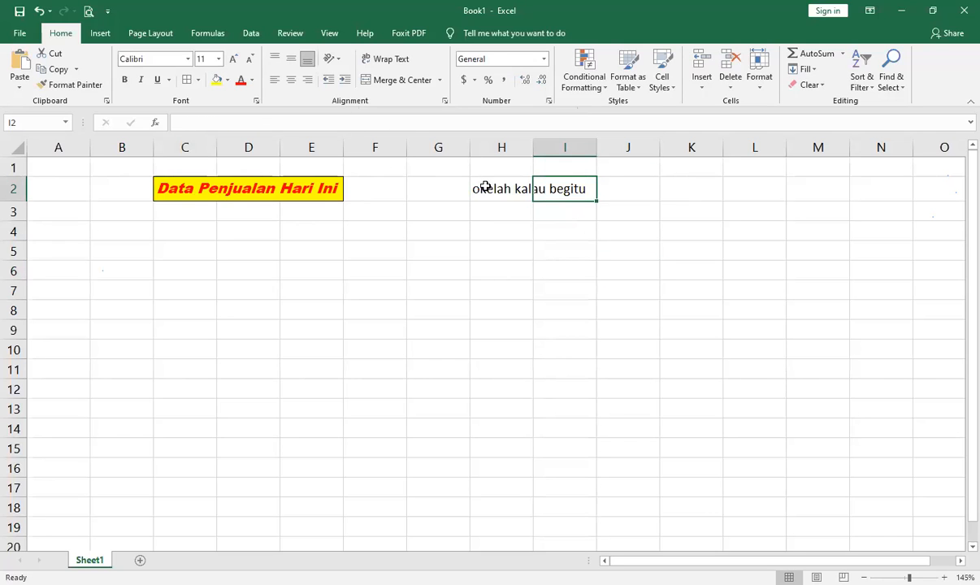
pyautogui.click(485, 188)
pyautogui.click(333, 126)
pyautogui.write('saya akan makan')
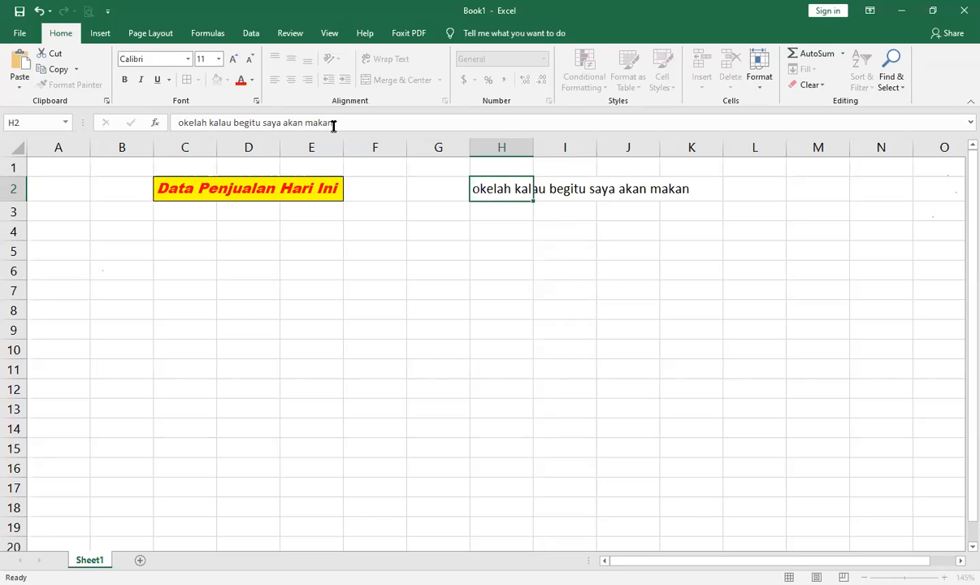
# Commit the edited text in cell H2 and turn text wrapping on for that cell
pyautogui.press('Return')
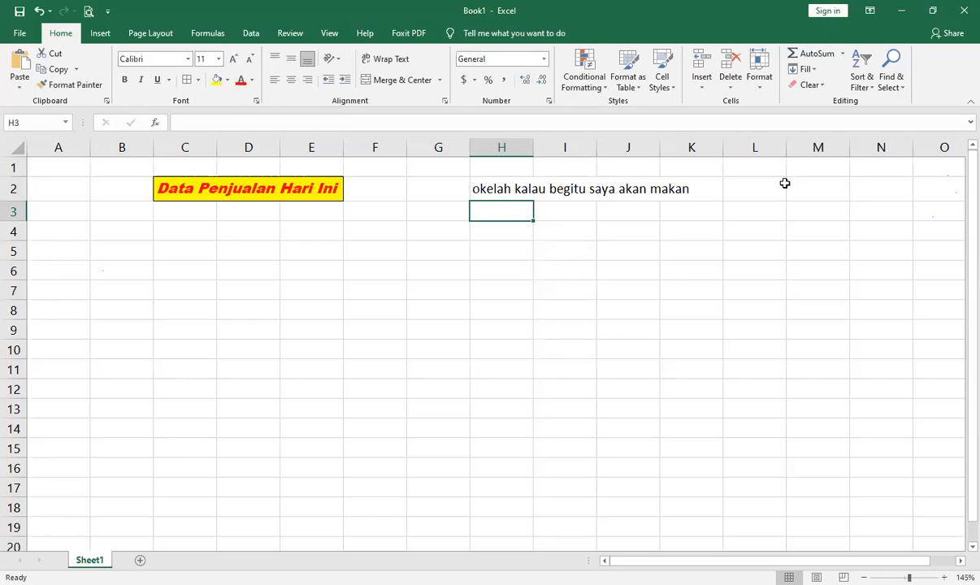
pyautogui.click(488, 194)
pyautogui.click(386, 58)
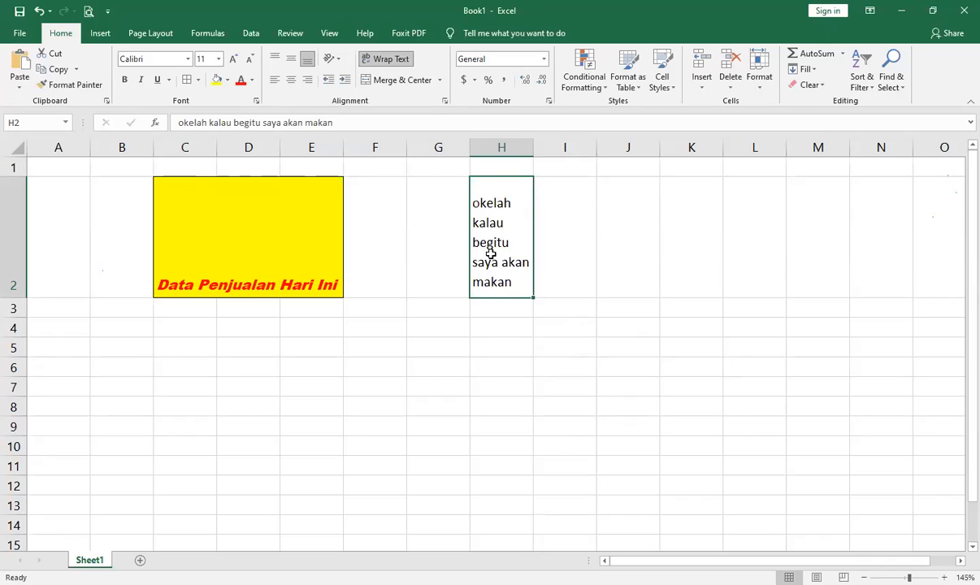
# Append " bakso bagaim,anapun" to the end of the text in cell H2 using the formula bar
pyautogui.click(349, 120)
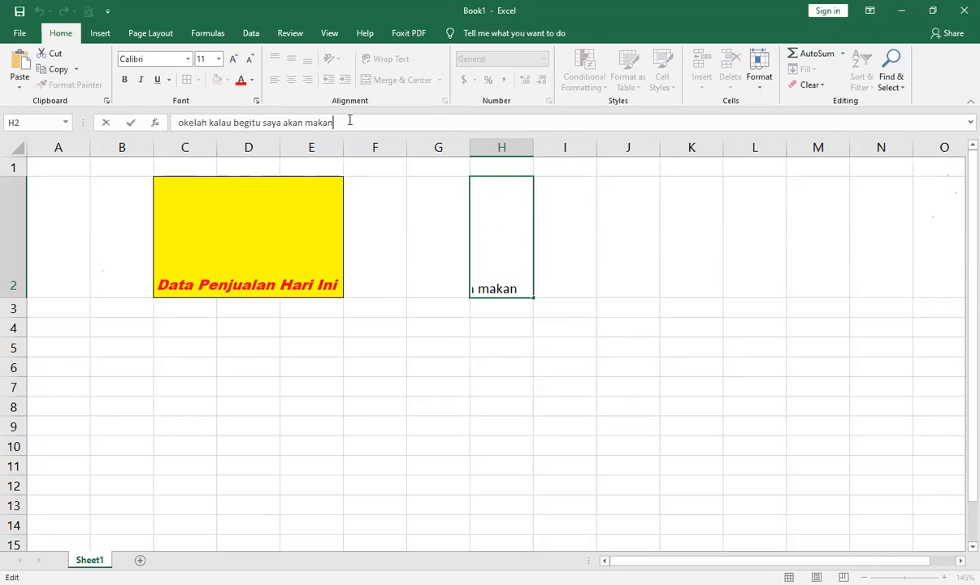
pyautogui.write('akso')
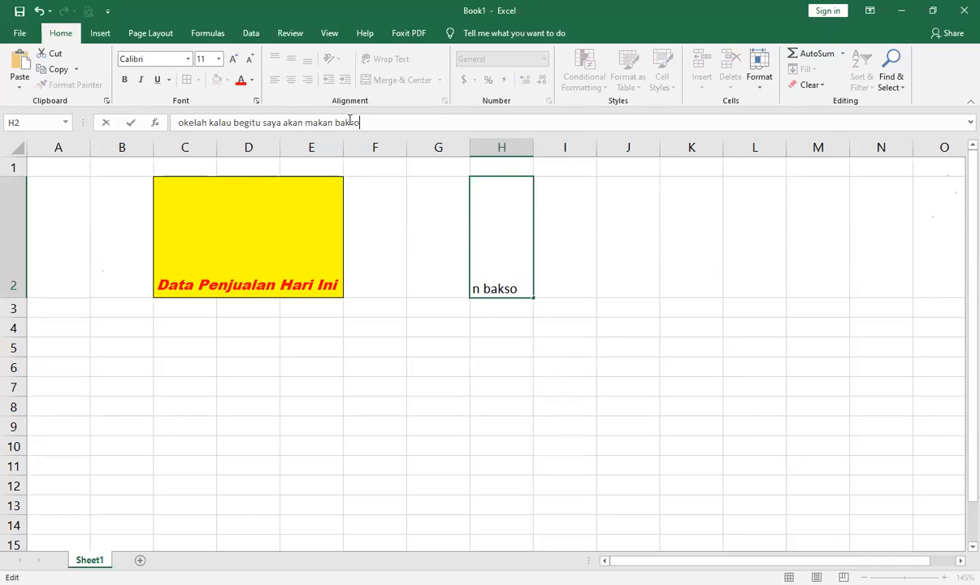
pyautogui.write(' bagaim,')
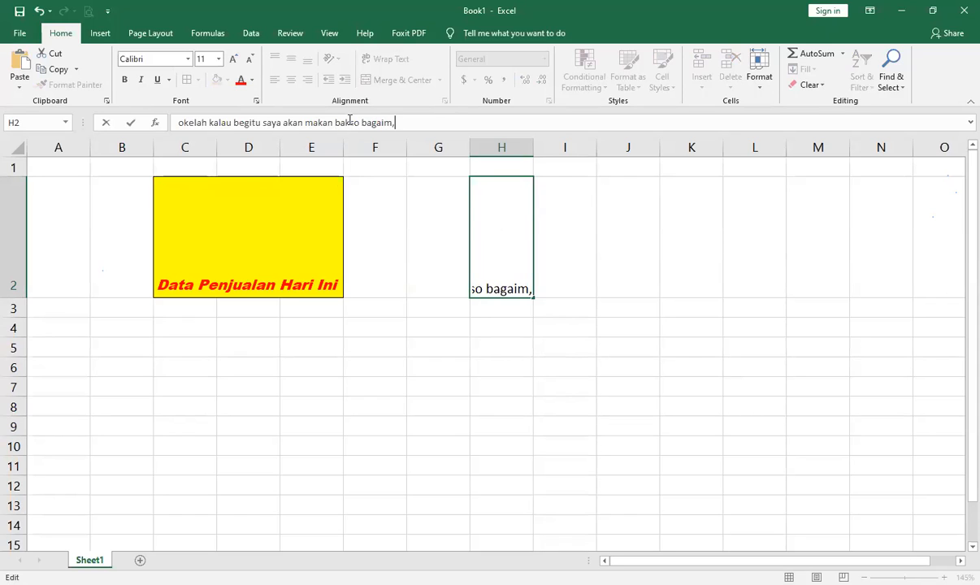
pyautogui.write('anapun')
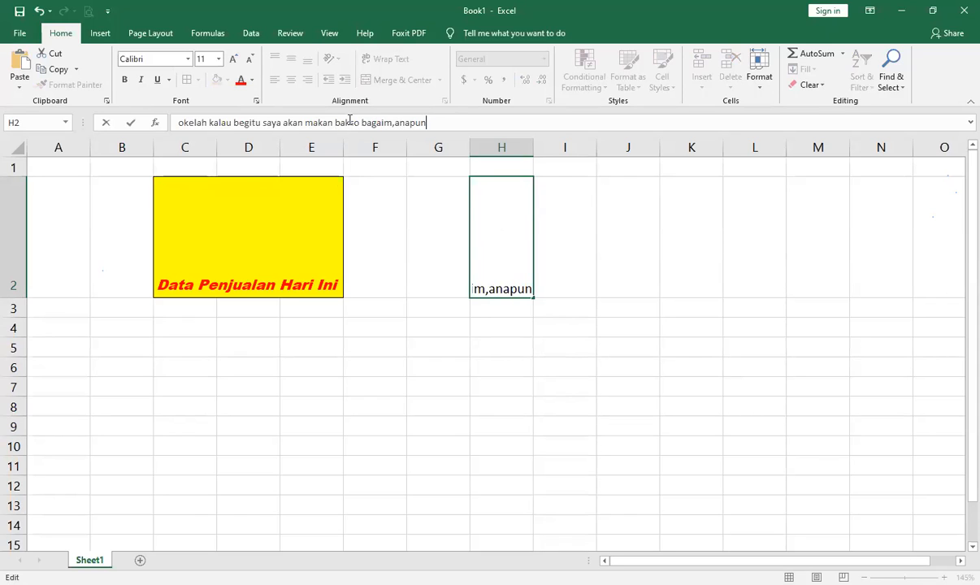
pyautogui.press('Return')
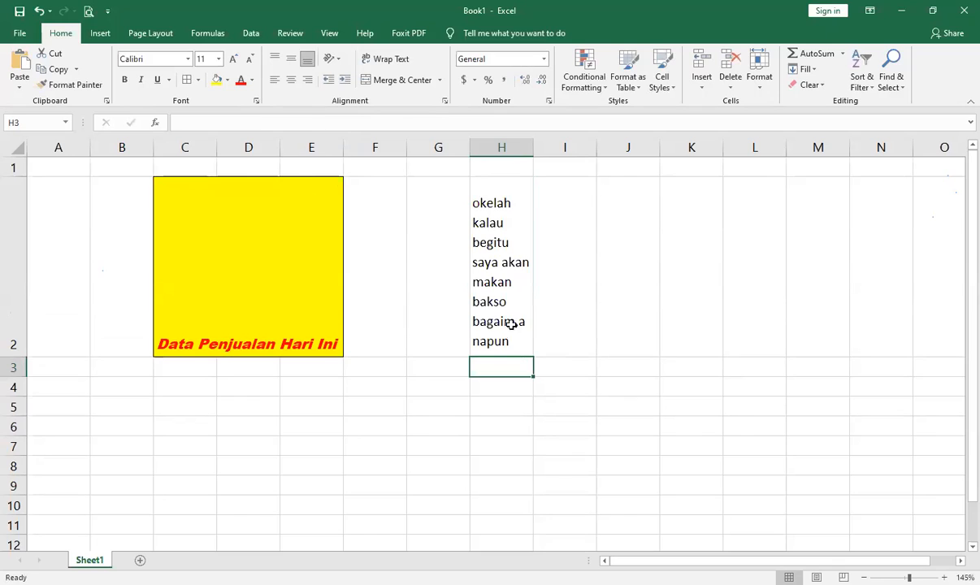
# Turn text wrapping off for cell H2 and clear its contents
pyautogui.press('Up')
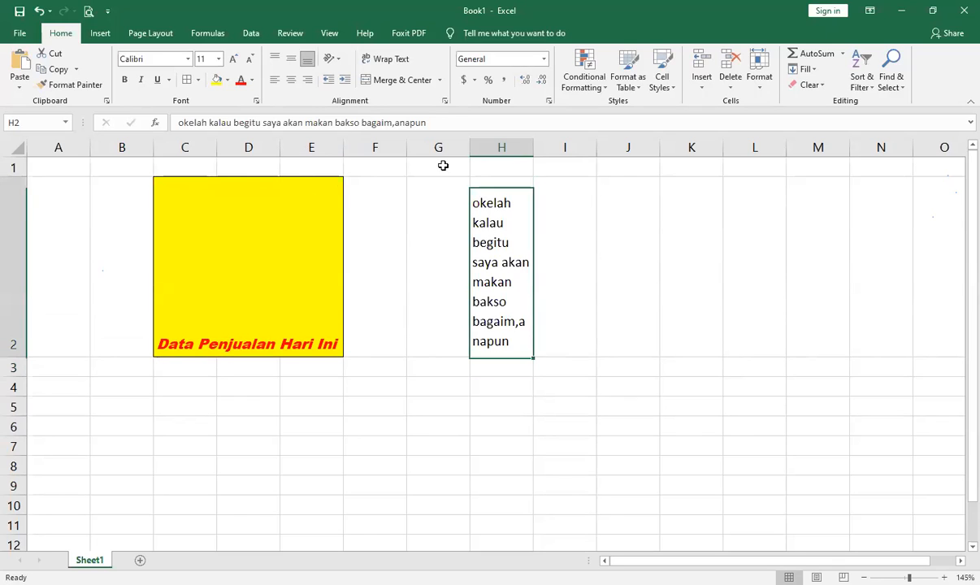
pyautogui.click(386, 59)
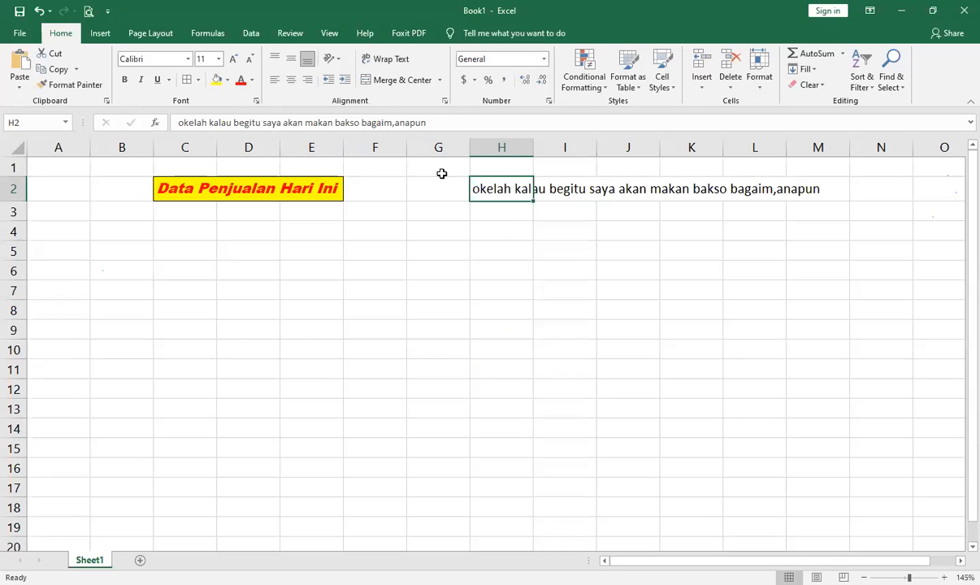
pyautogui.press('Delete')
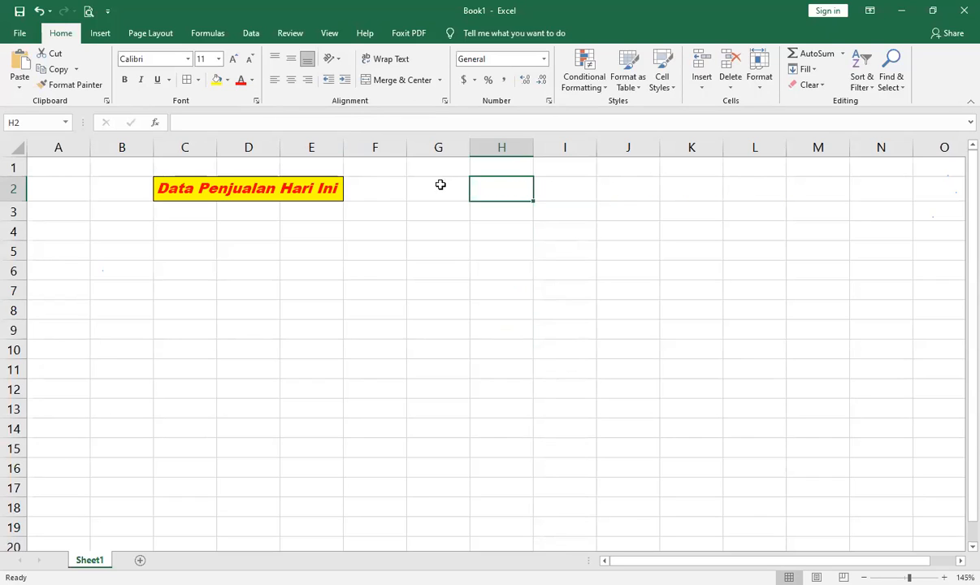
pyautogui.click(296, 190)
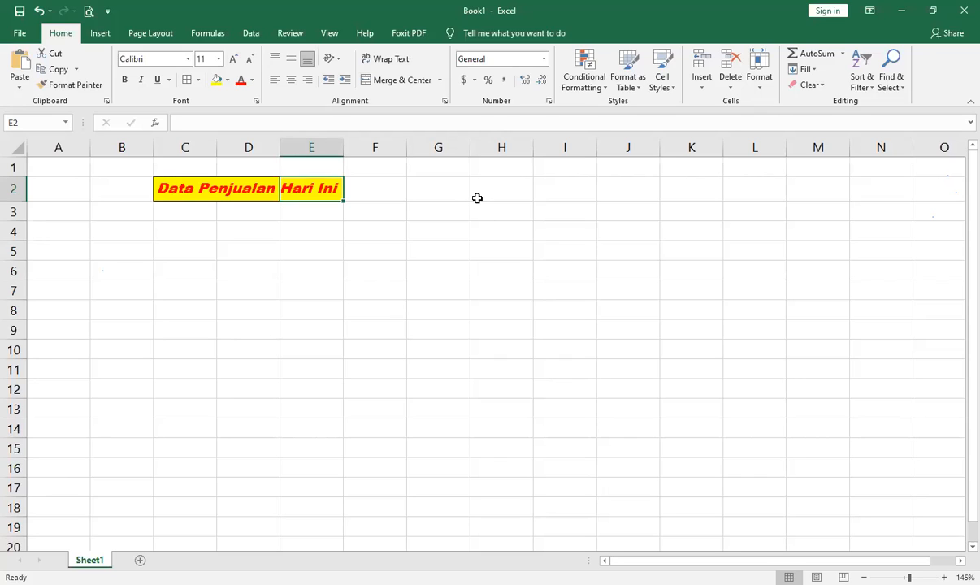
pyautogui.click(508, 189)
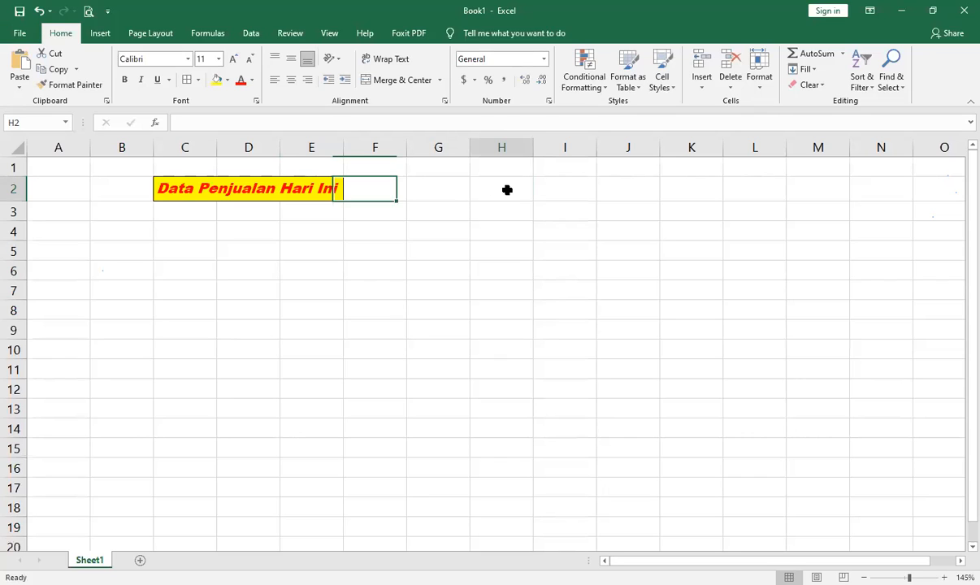
pyautogui.click(578, 186)
pyautogui.click(630, 188)
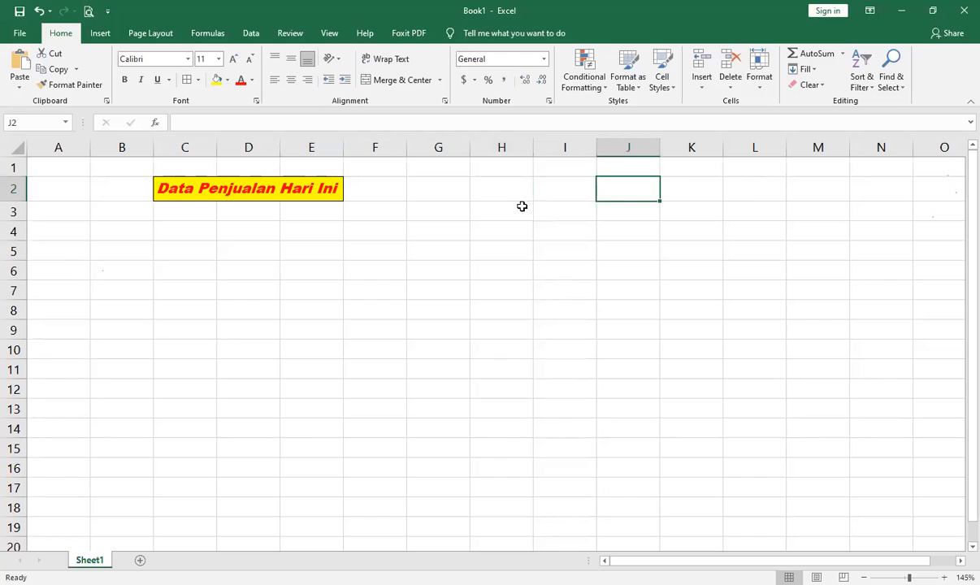
# Merge cells H2:J2 with the Merge Across option, check the merged cell, and undo the merge
pyautogui.moveTo(494, 193); pyautogui.dragTo(634, 188)
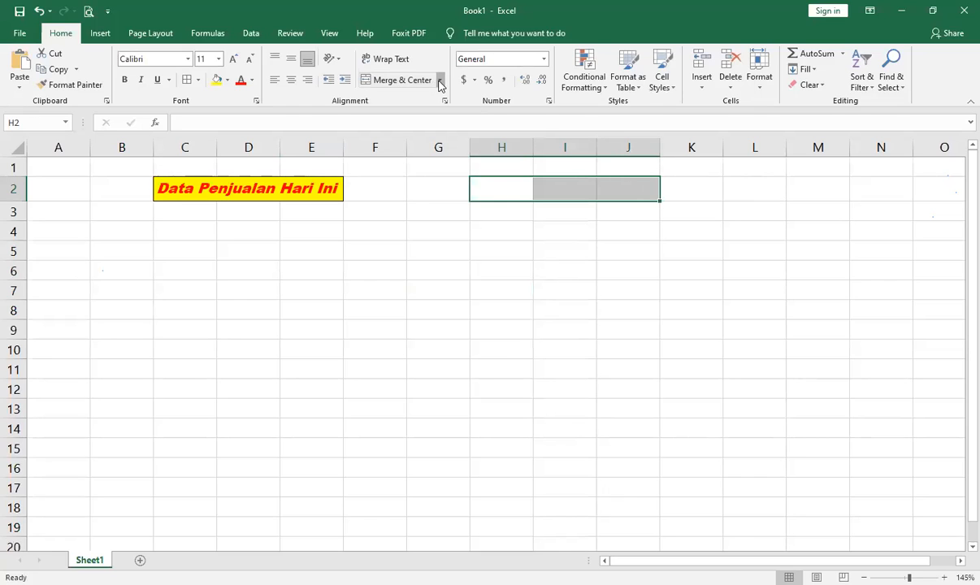
pyautogui.click(439, 81)
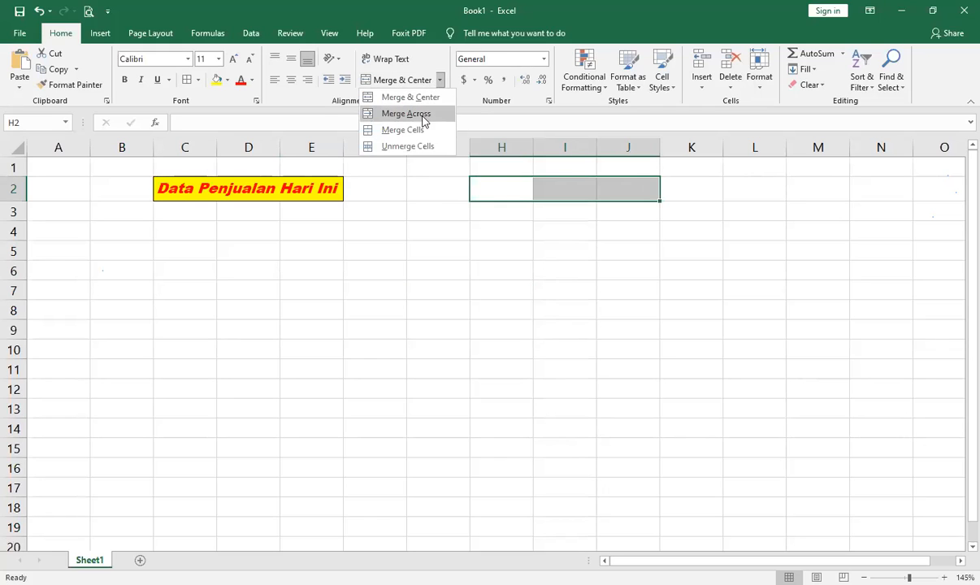
pyautogui.click(406, 114)
pyautogui.click(642, 247)
pyautogui.click(551, 187)
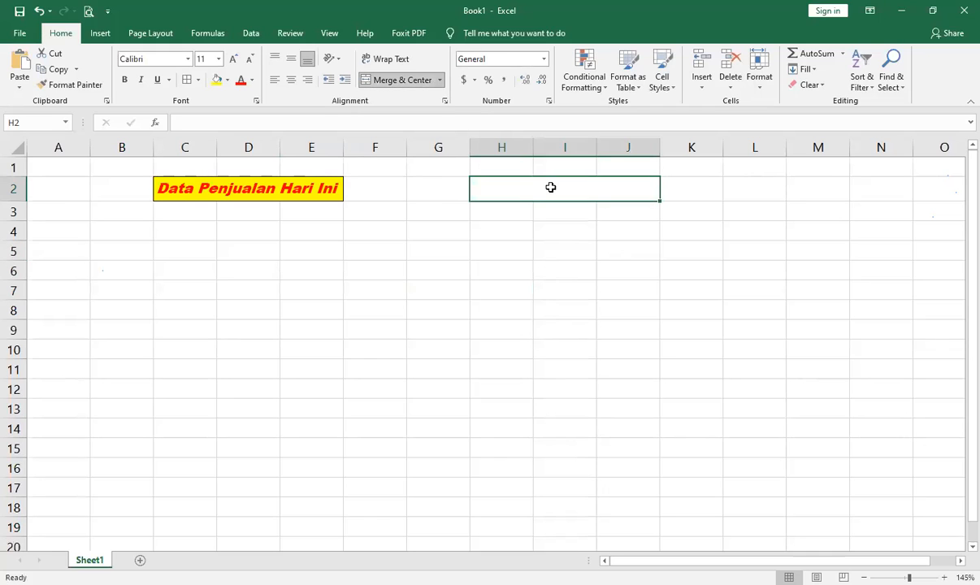
pyautogui.hotkey('ctrl', 'z')
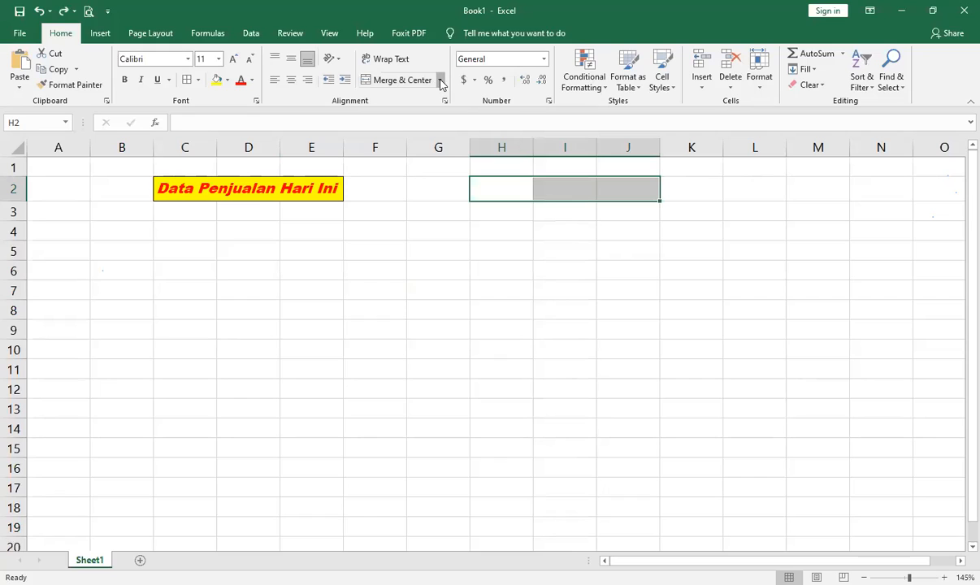
# Merge and center cells H2:J2, split them by switching the merge off, and restore the centered merge
pyautogui.hotkey('ctrl', 'y')
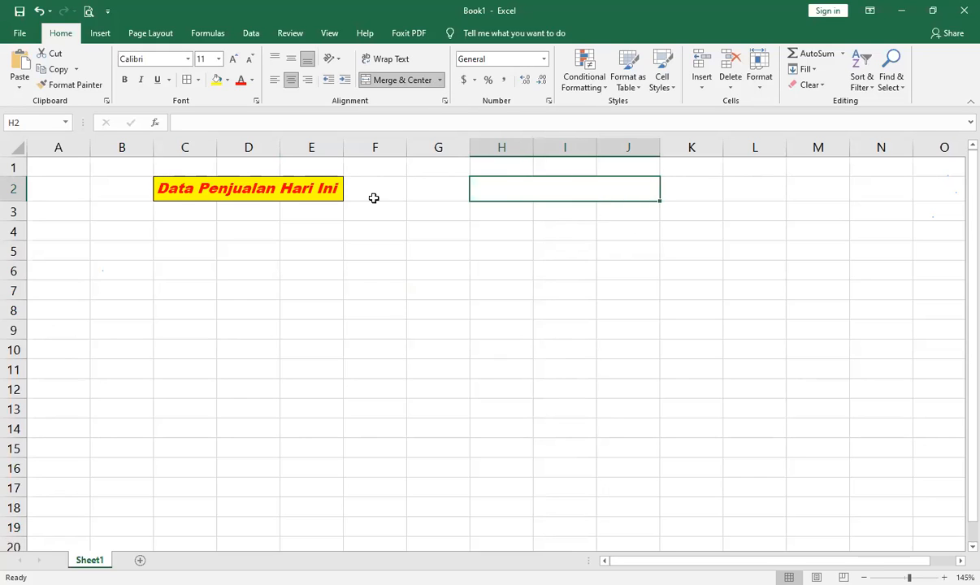
pyautogui.click(441, 83)
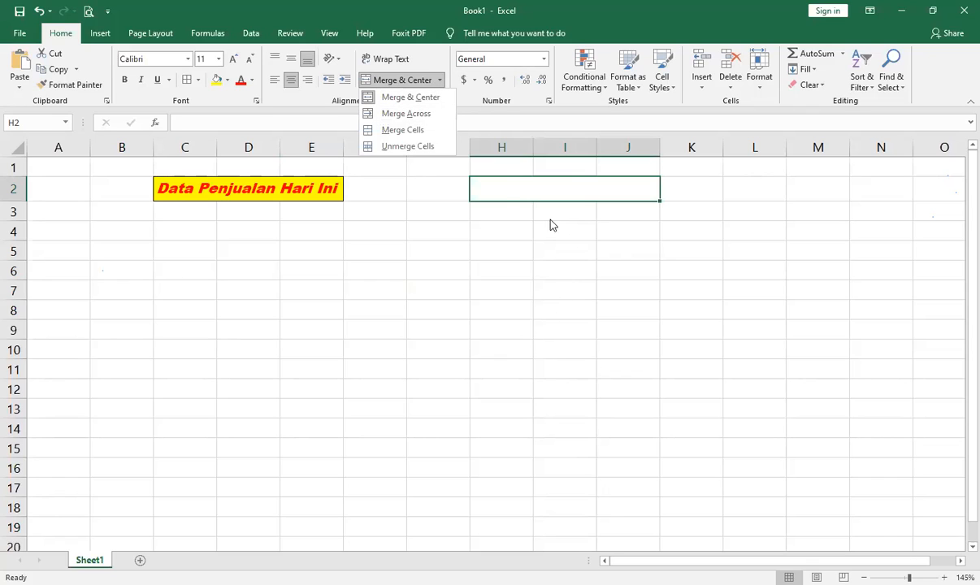
pyautogui.click(408, 97)
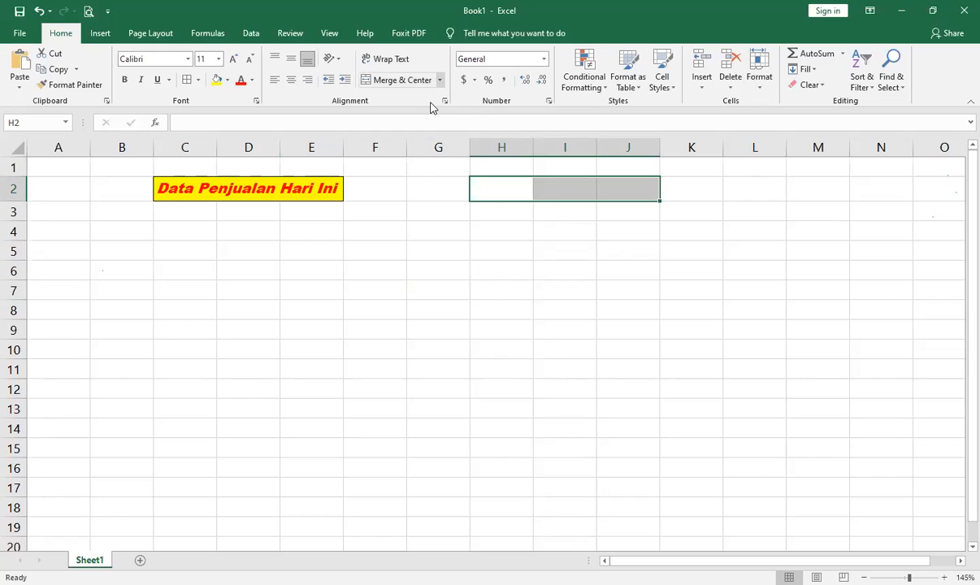
pyautogui.hotkey('ctrl', 'z')
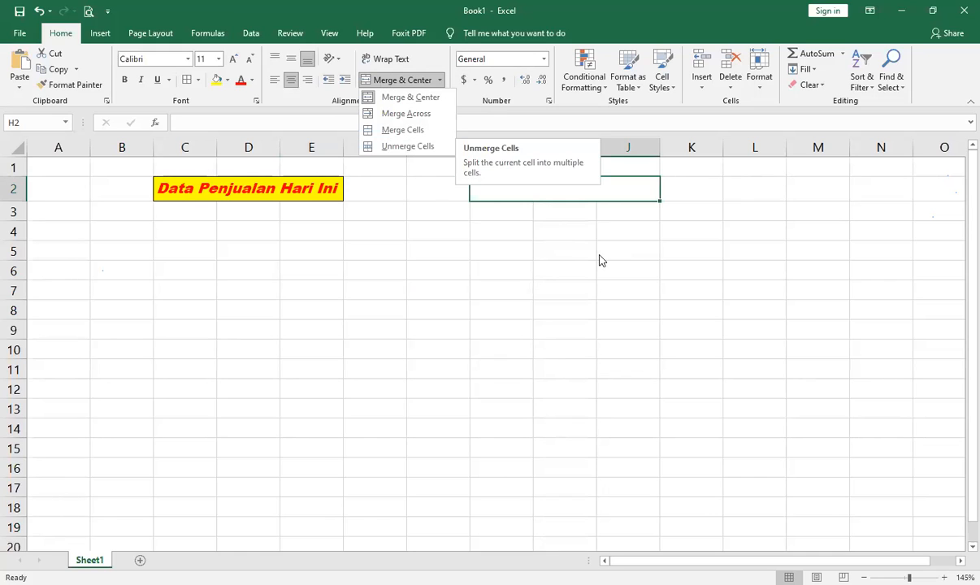
# Unmerge cells H2:J2 and undo the recent merge changes, leaving H2, I2 and J2 as separate cells
pyautogui.press('Escape')
pyautogui.press('Right')
pyautogui.click(483, 191)
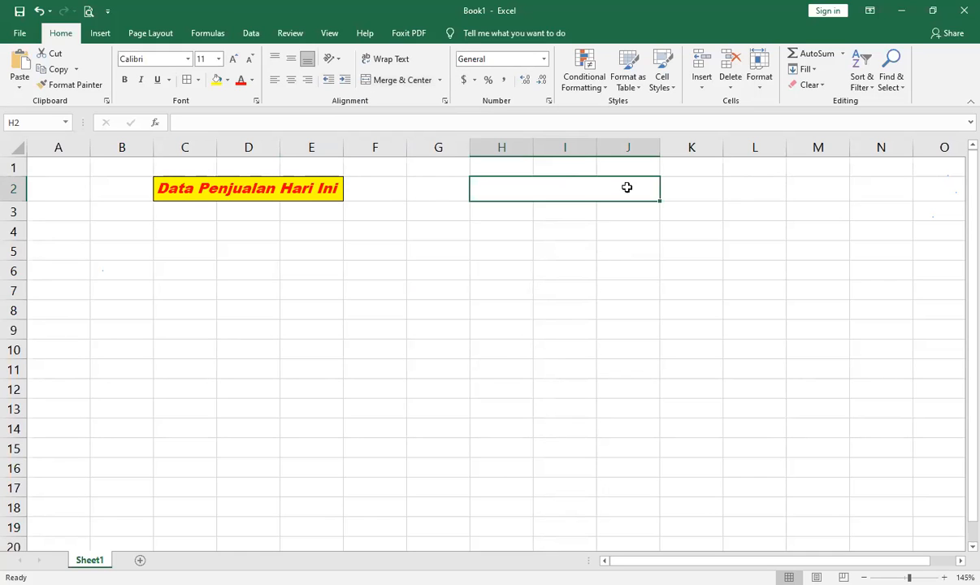
pyautogui.moveTo(496, 187)
pyautogui.mouseDown()
pyautogui.moveTo(648, 204)
pyautogui.moveTo(609, 180)
pyautogui.mouseUp()
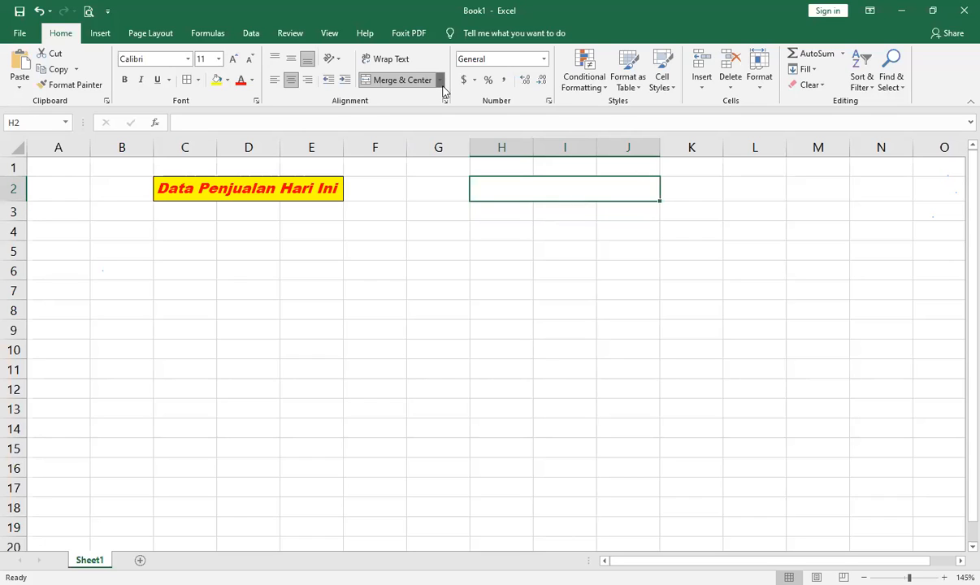
pyautogui.click(630, 248)
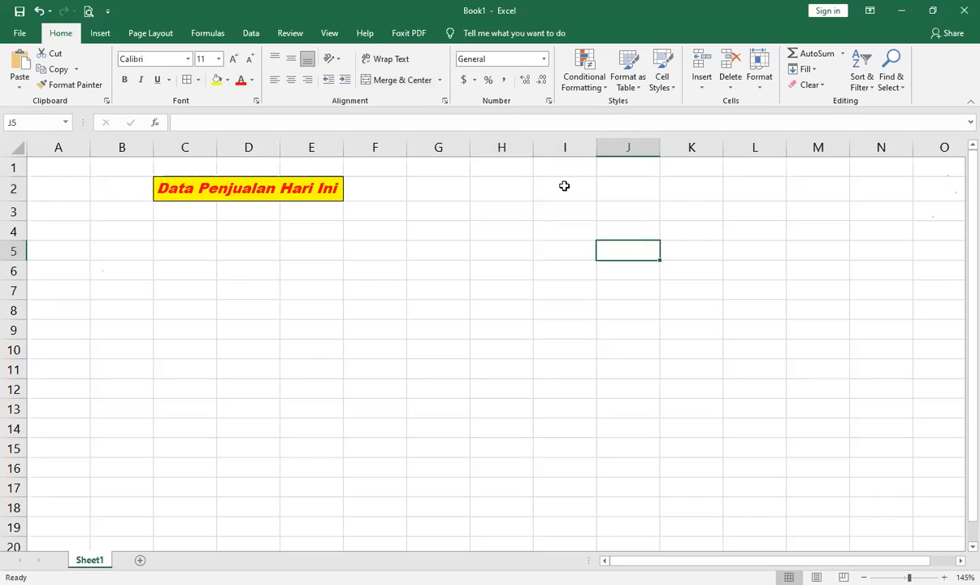
pyautogui.moveTo(519, 188); pyautogui.dragTo(629, 190)
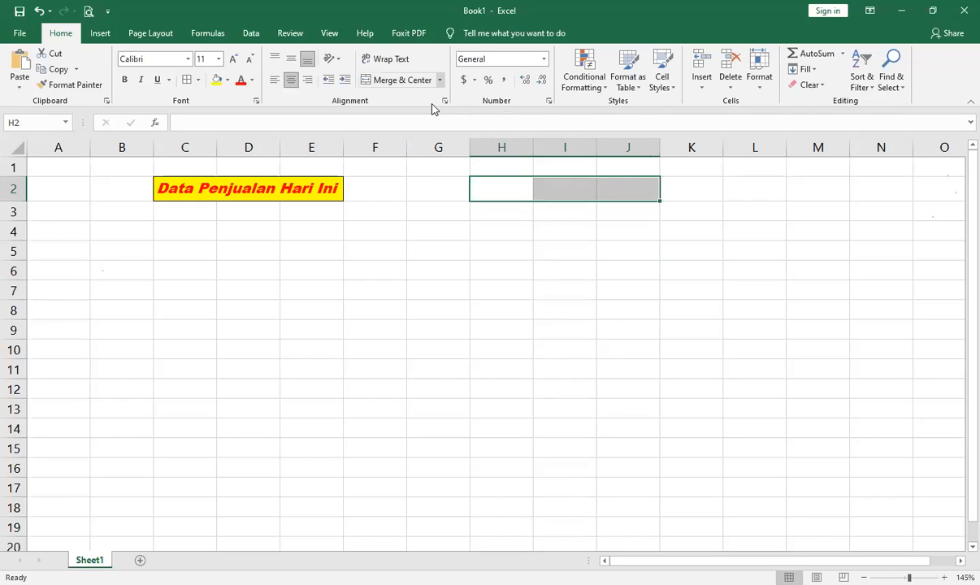
pyautogui.click(40, 14)
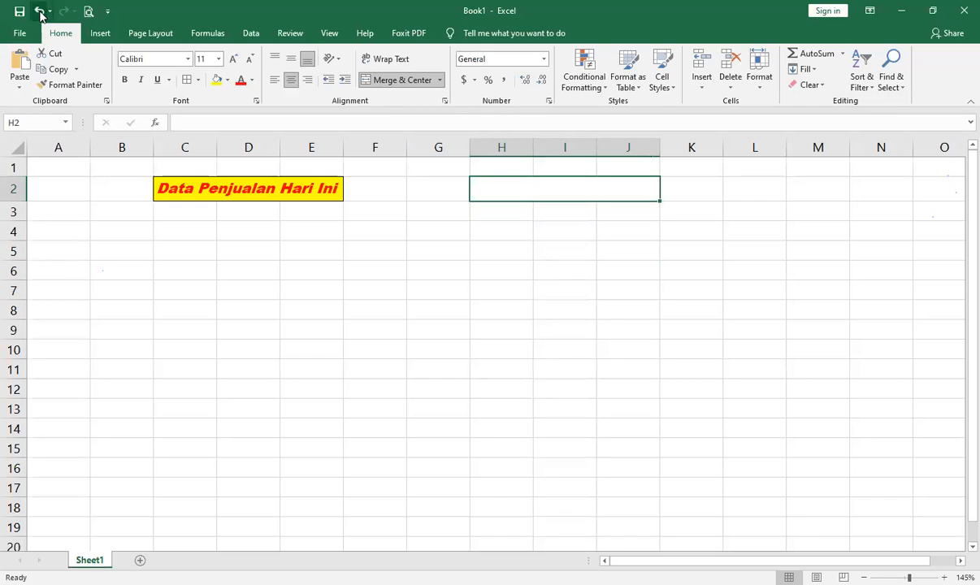
pyautogui.click(41, 14)
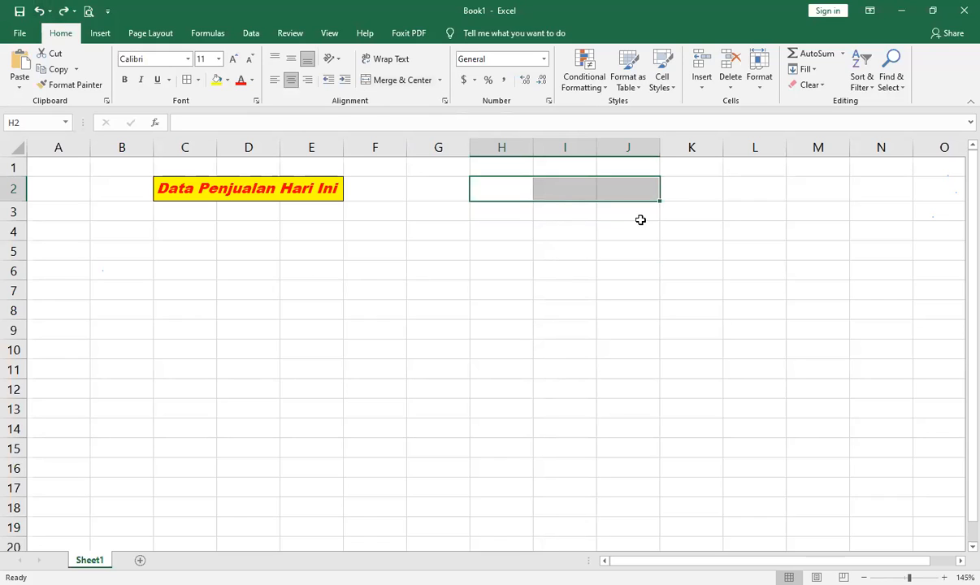
# Enter the table headers "no", "nama barang" and "satu8an" in cells A4, B4 and C4
pyautogui.click(438, 270)
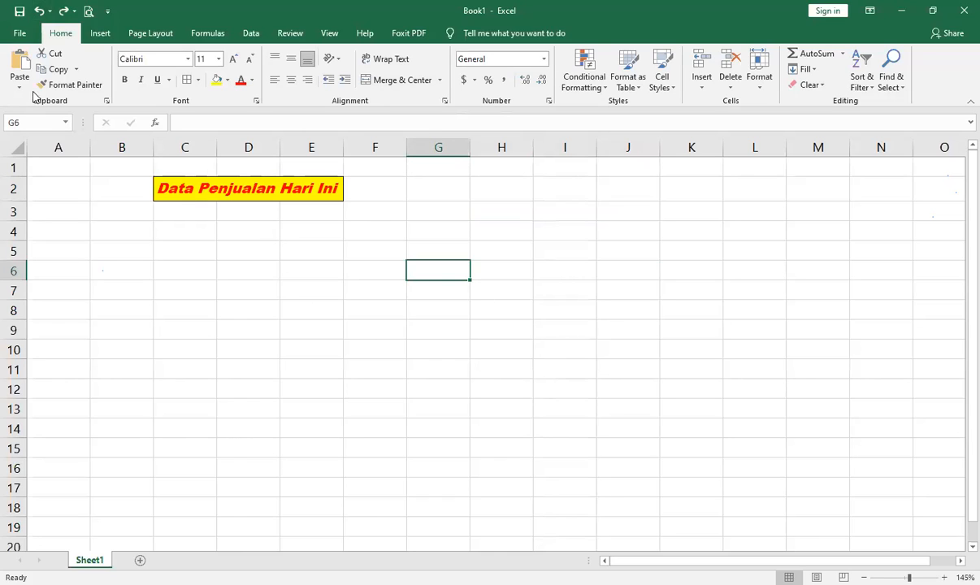
pyautogui.click(107, 229)
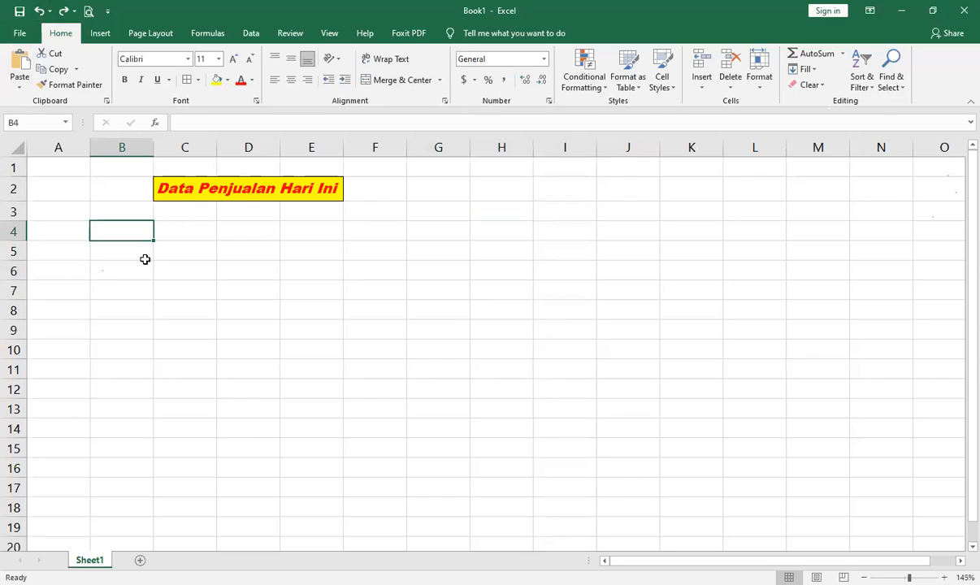
pyautogui.click(51, 230)
pyautogui.write('no')
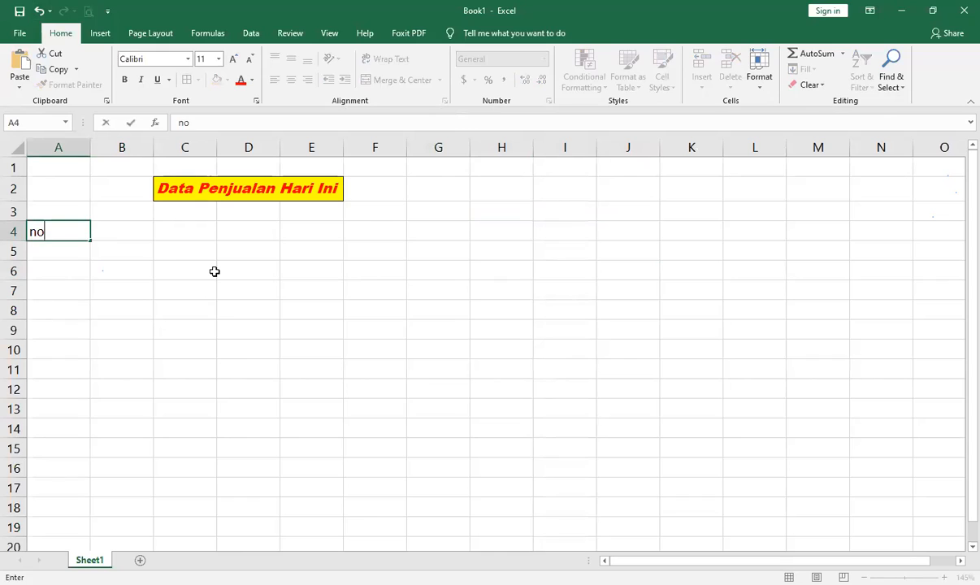
pyautogui.press('Tab')
pyautogui.write('nam')
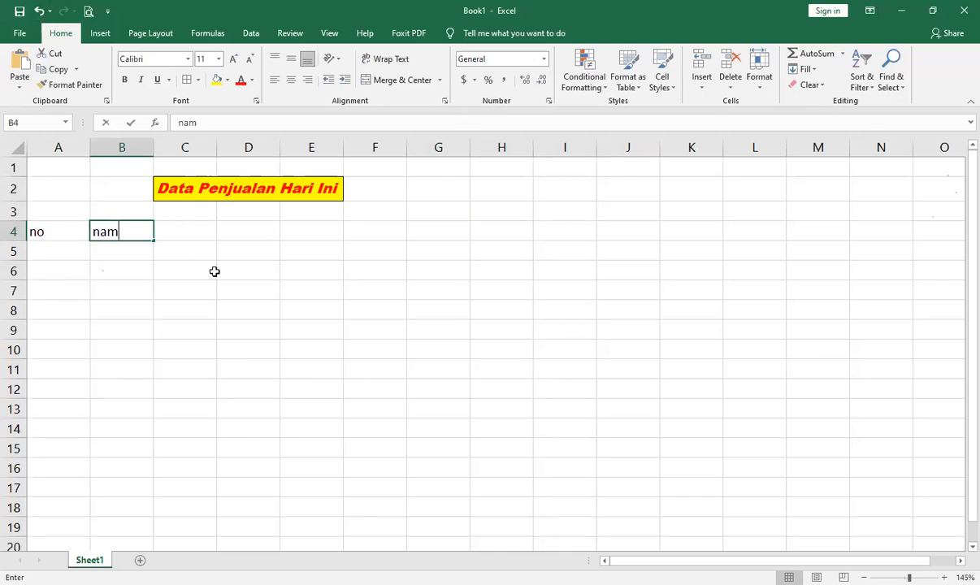
pyautogui.write('a barang')
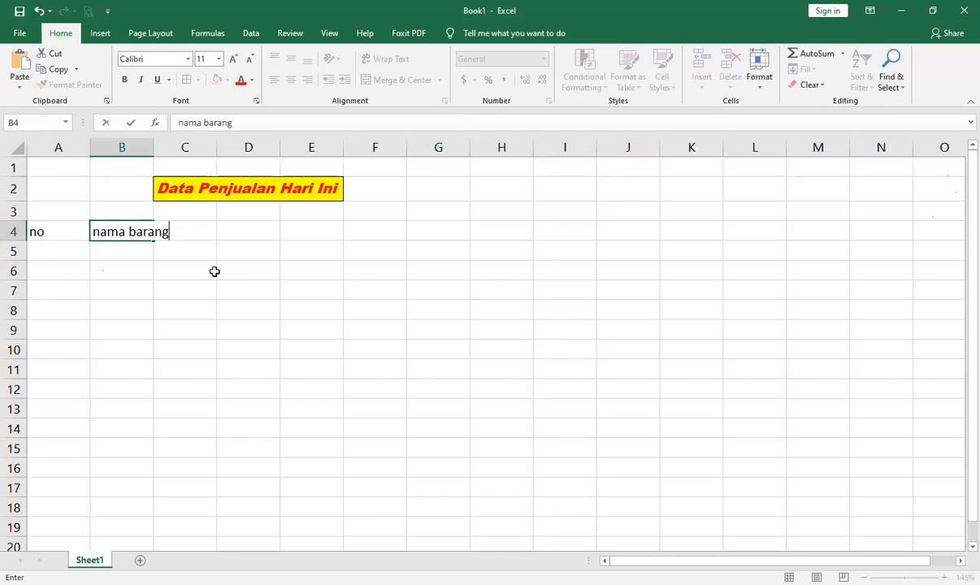
pyautogui.press('Tab')
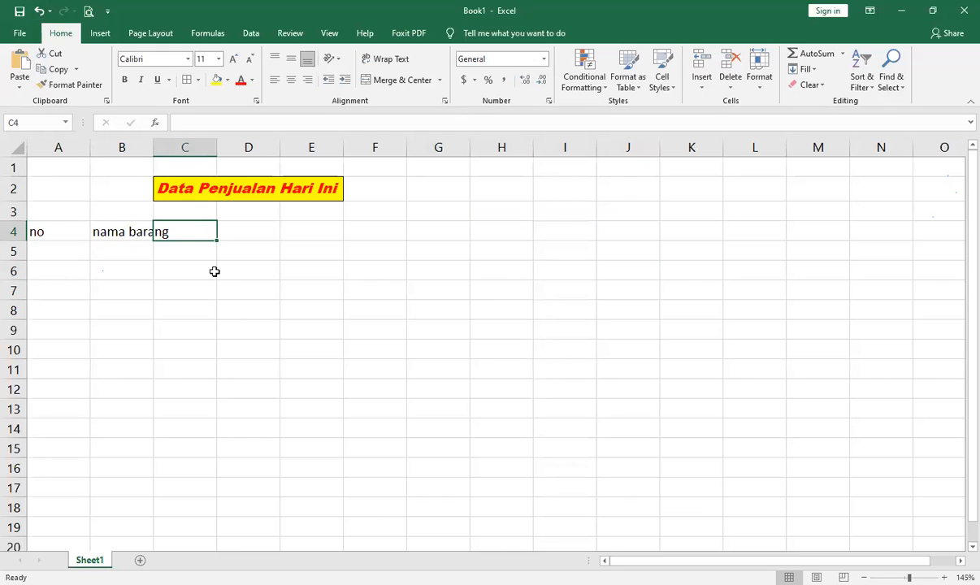
pyautogui.write('satu8ar')
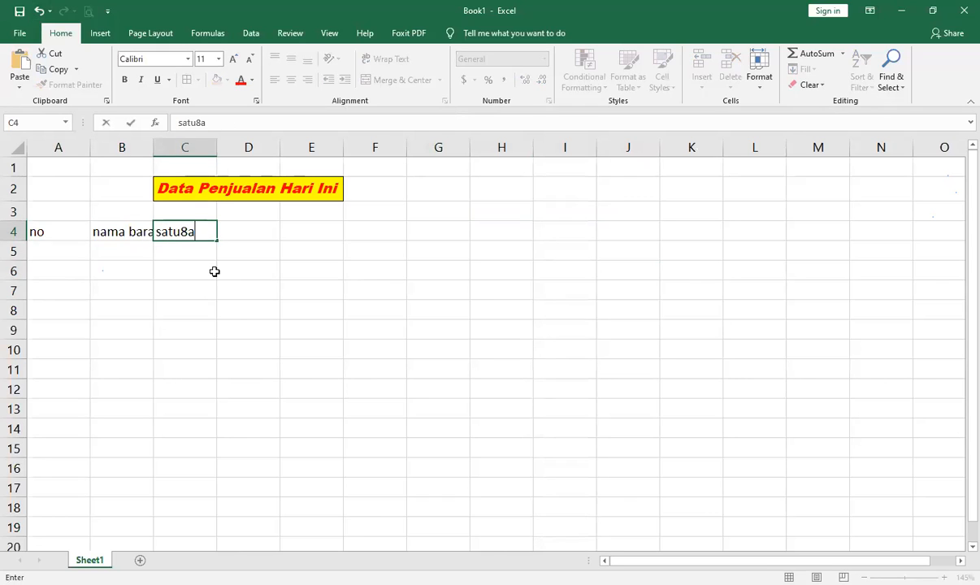
pyautogui.press('Tab')
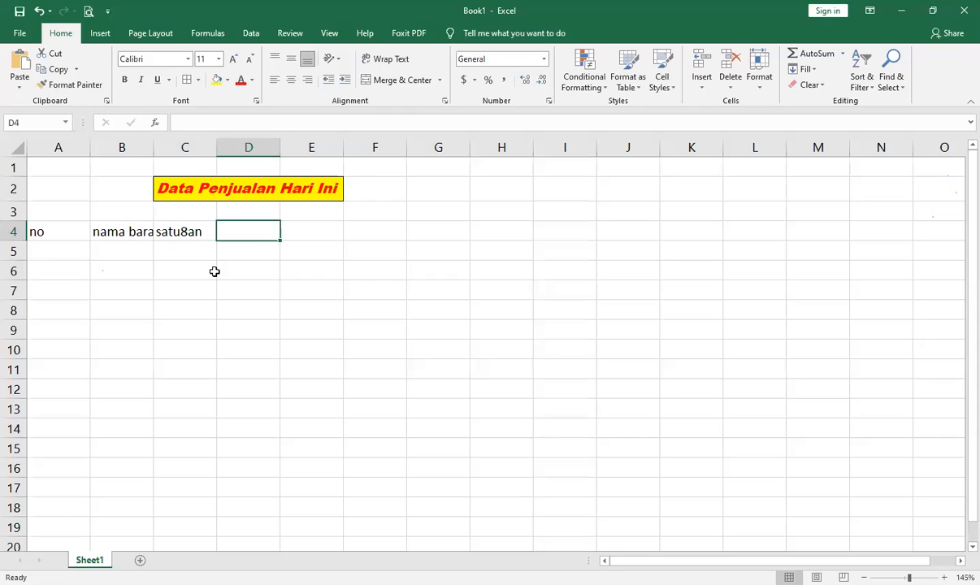
# Correct the header in cell C4 to "satuan" and enter the header "harga" in D4
pyautogui.press('Left')
pyautogui.write('satuan')
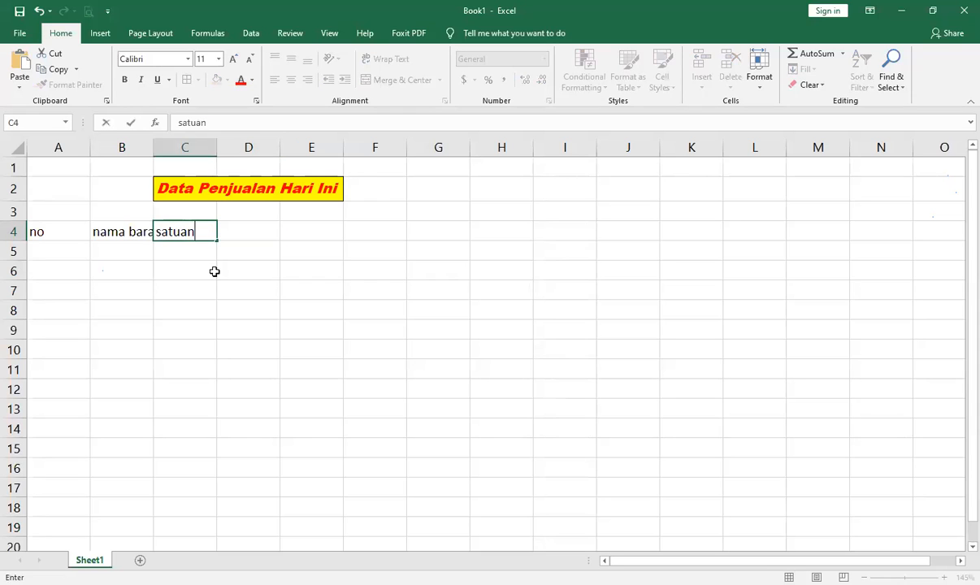
pyautogui.press('Tab')
pyautogui.write('harga')
pyautogui.click(321, 309)
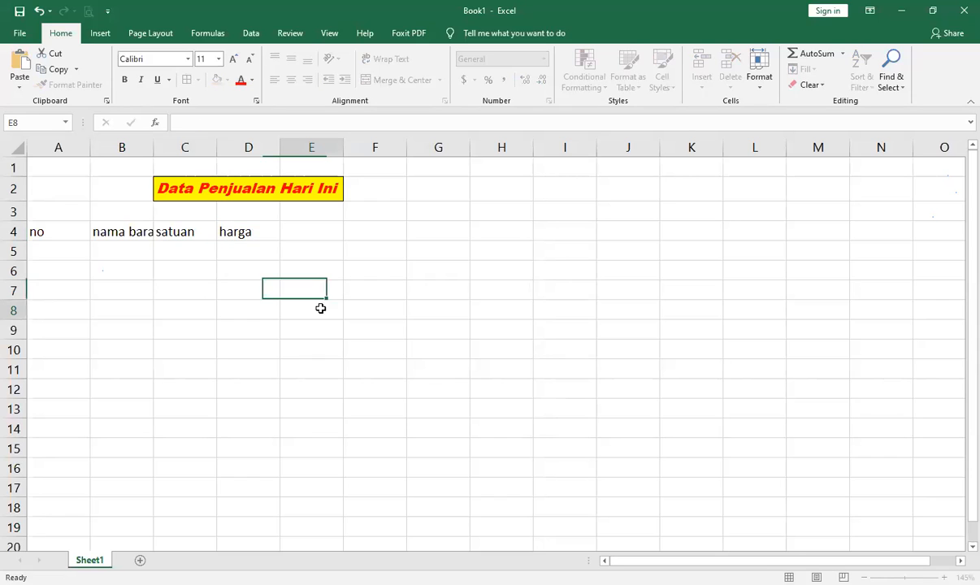
# Widen column B to fit the "nama barang" header and narrow column A to fit "no"
pyautogui.click(142, 235)
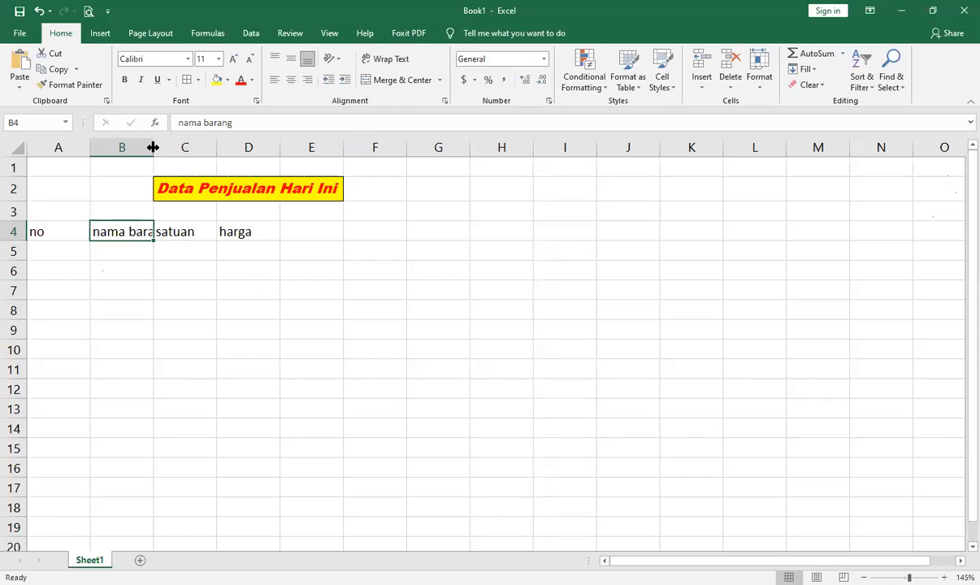
pyautogui.moveTo(153, 147); pyautogui.dragTo(180, 149)
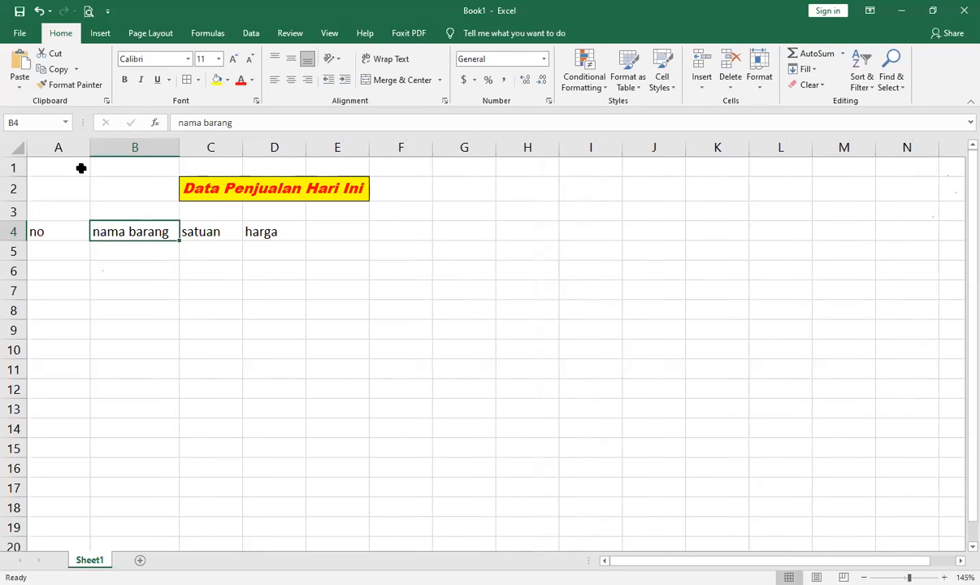
pyautogui.moveTo(87, 149); pyautogui.dragTo(48, 162)
pyautogui.click(122, 348)
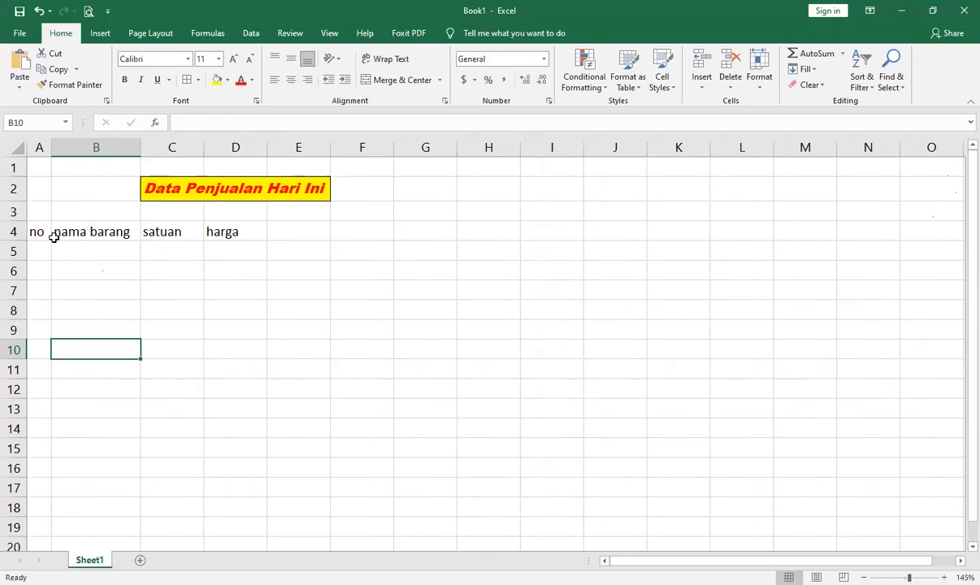
# Undo the narrowing of column A
pyautogui.click(40, 11)
pyautogui.press('Up')
pyautogui.press('Up')
pyautogui.press('Up')
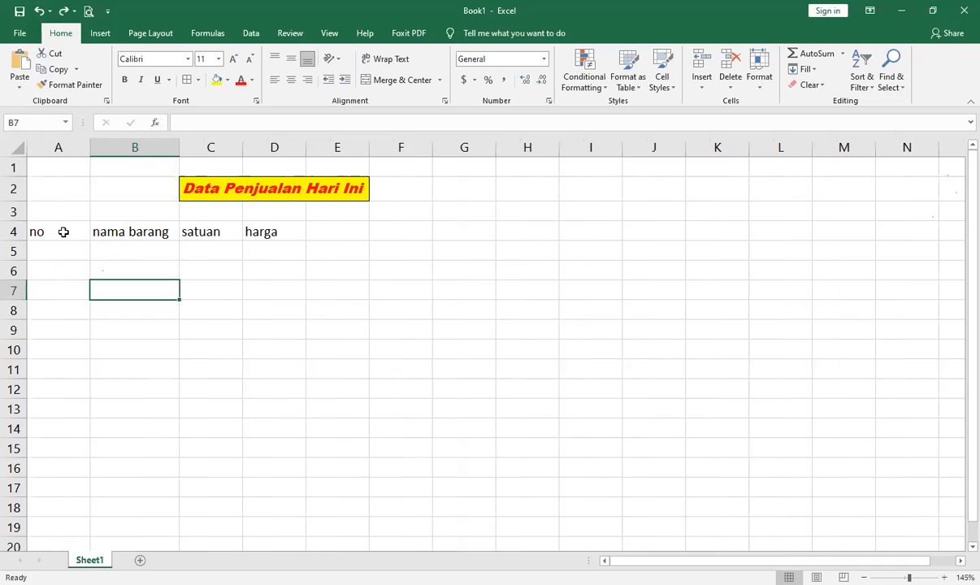
# Cut the headers in A4:D4 and paste them one column over, starting at cell B4
pyautogui.moveTo(63, 232); pyautogui.dragTo(284, 231)
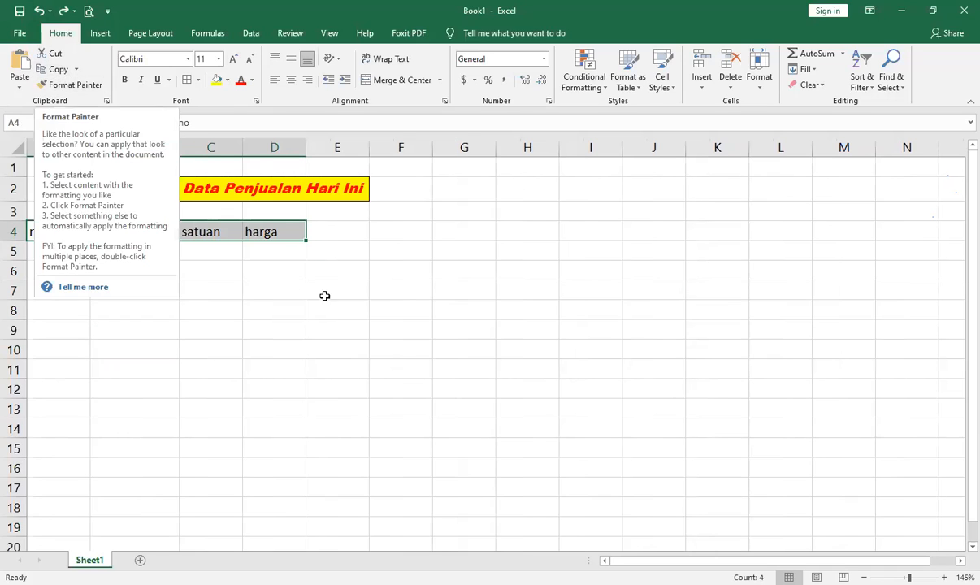
pyautogui.click(50, 53)
pyautogui.click(130, 226)
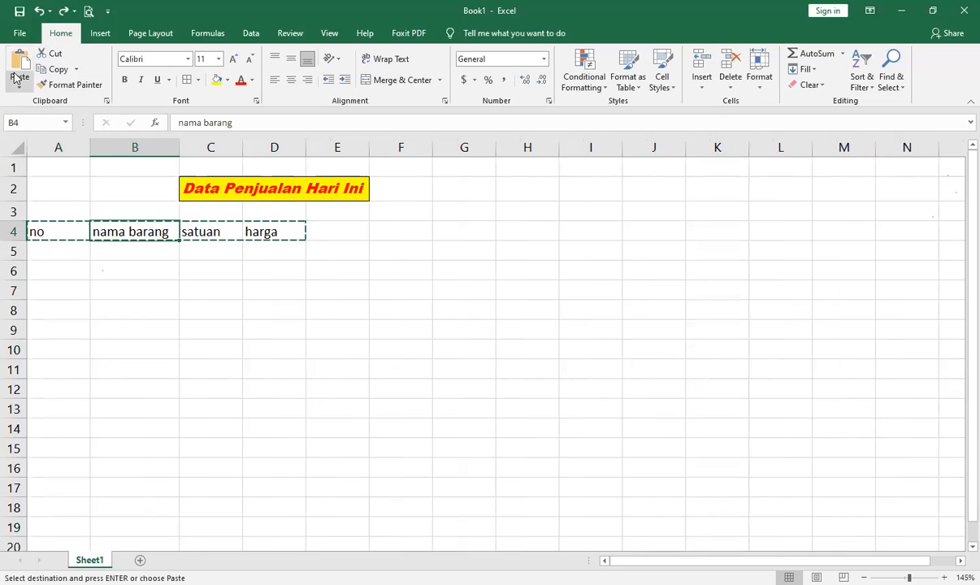
pyautogui.press('Return')
pyautogui.click(268, 268)
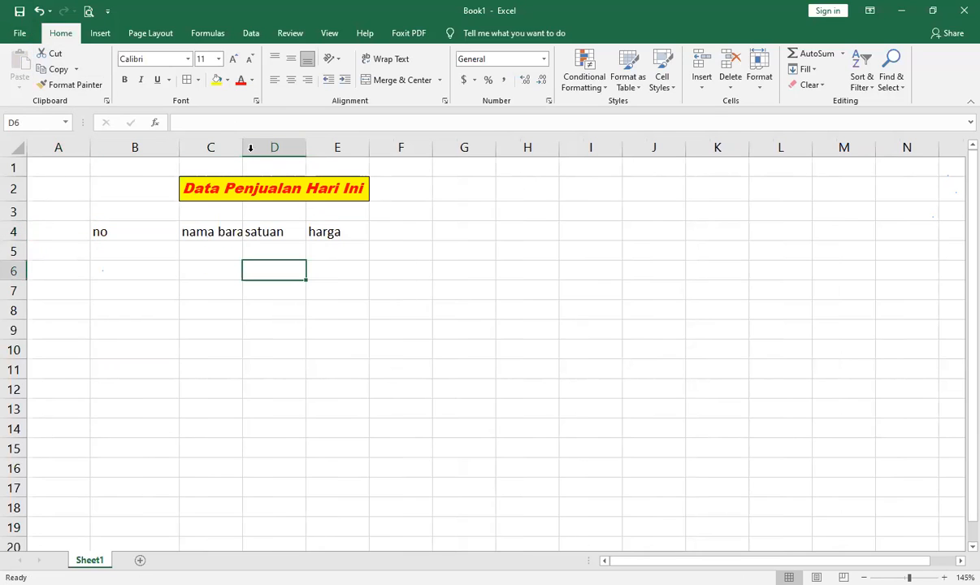
# Autofit column C to the "nama barang" header and narrow column B around "no"
pyautogui.doubleClick(242, 147)
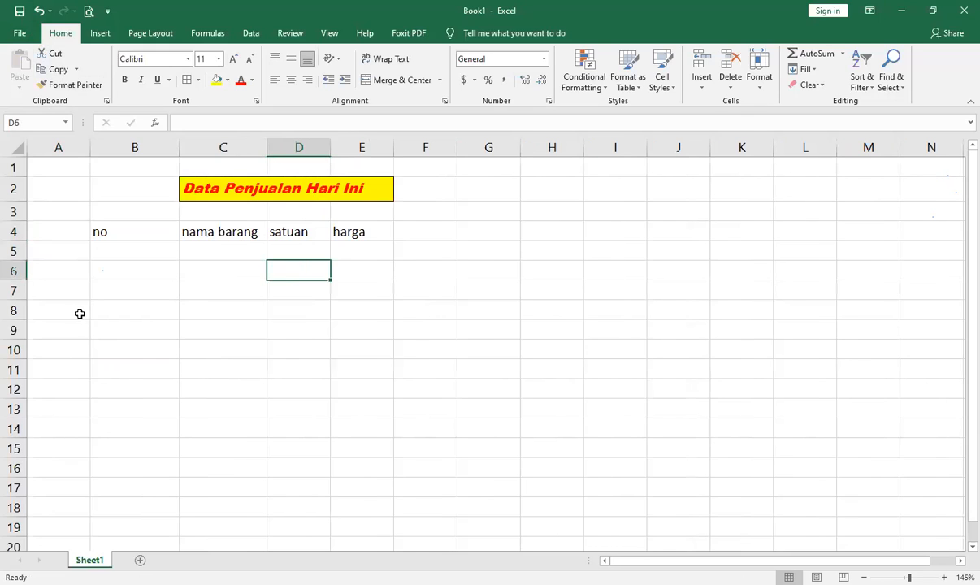
pyautogui.click(248, 348)
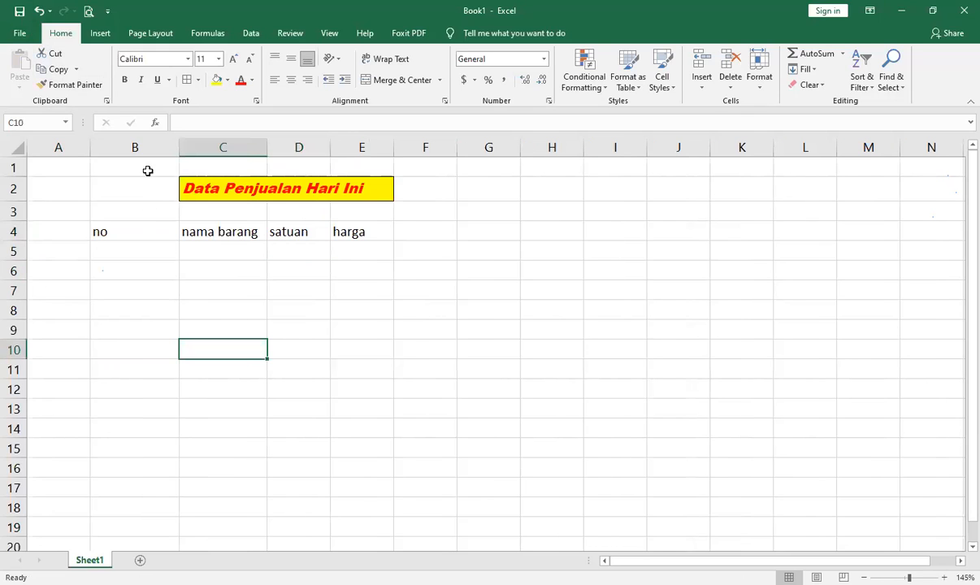
pyautogui.moveTo(180, 155); pyautogui.dragTo(116, 150)
pyautogui.click(295, 423)
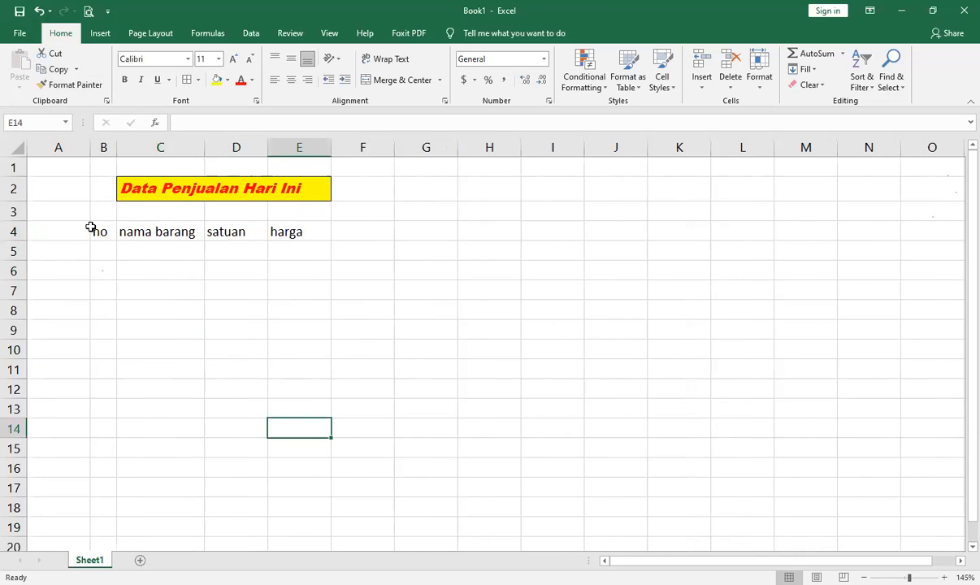
# Apply all borders to the table range B4:E13
pyautogui.moveTo(98, 231); pyautogui.dragTo(309, 349)
pyautogui.moveTo(309, 387); pyautogui.dragTo(310, 410)
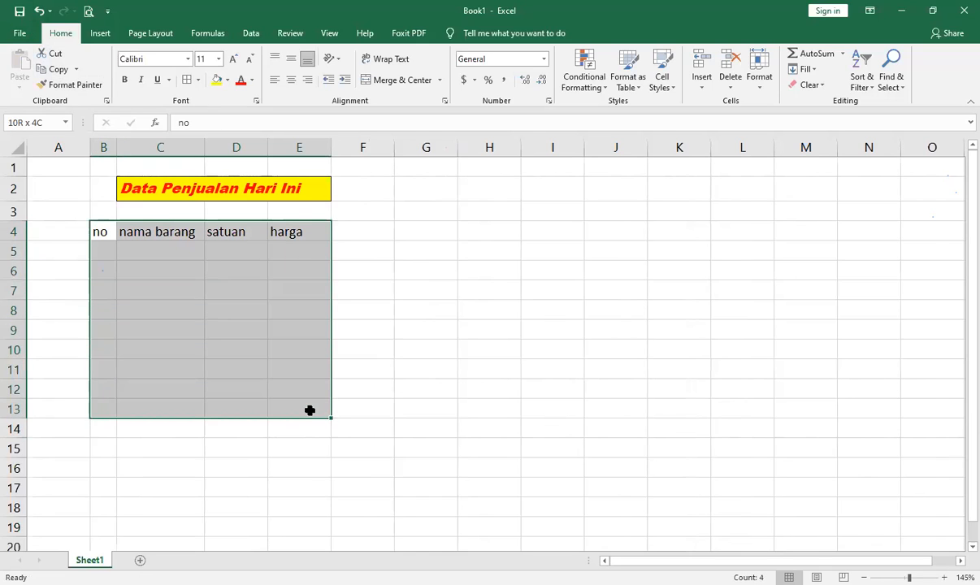
pyautogui.moveTo(4, 507); pyautogui.dragTo(4, 461)
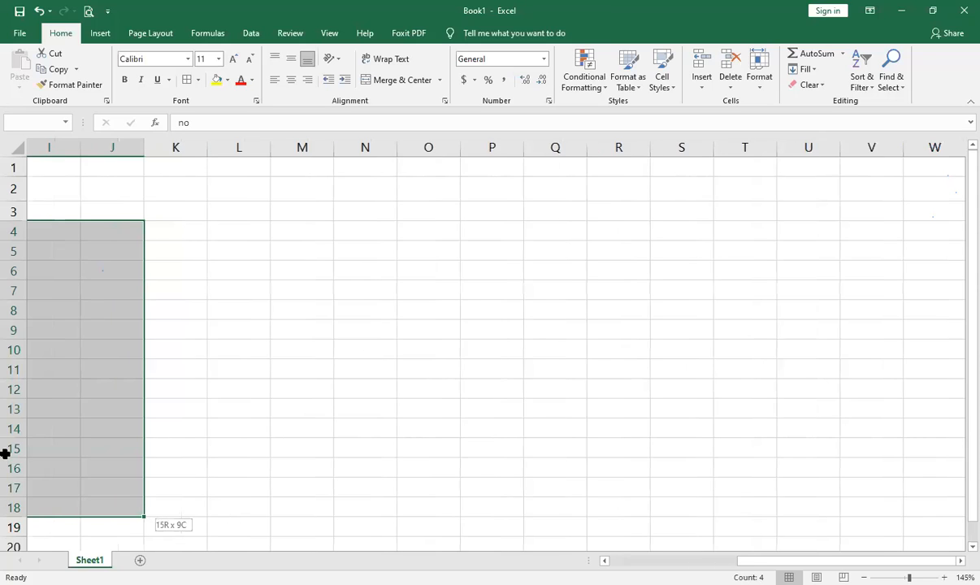
pyautogui.moveTo(295, 401); pyautogui.dragTo(295, 401)
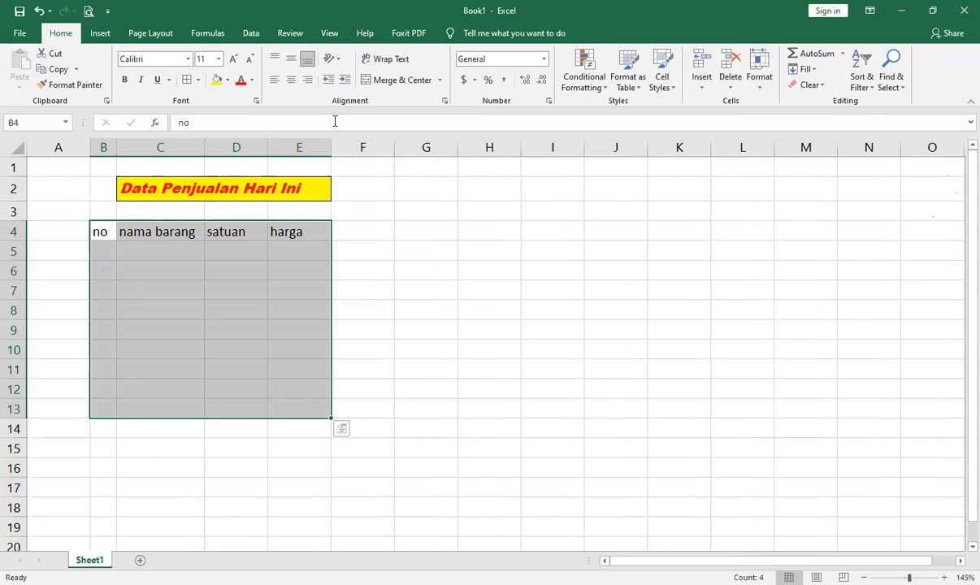
pyautogui.click(186, 81)
pyautogui.click(405, 311)
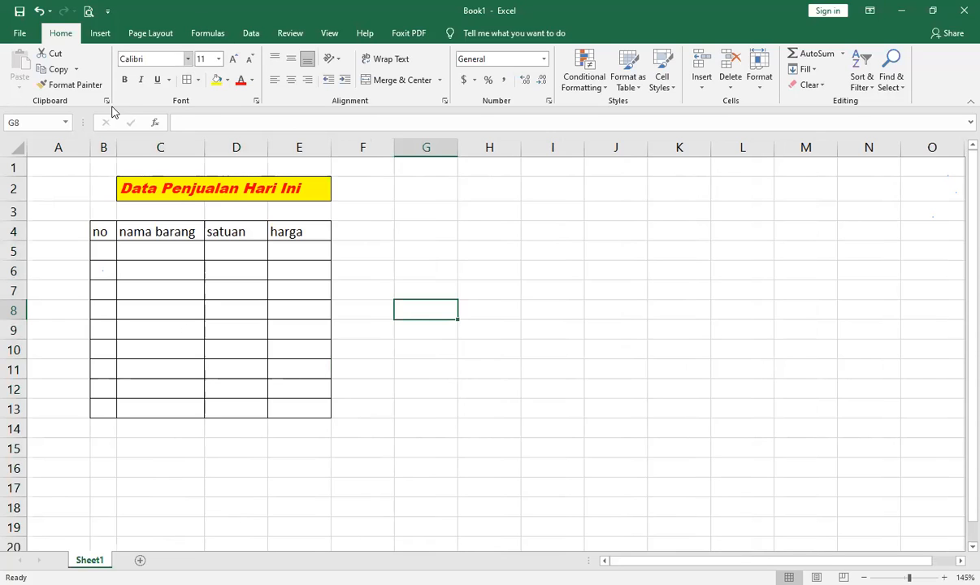
# Undo the borders on B4:E13 and look through the available border options
pyautogui.click(39, 11)
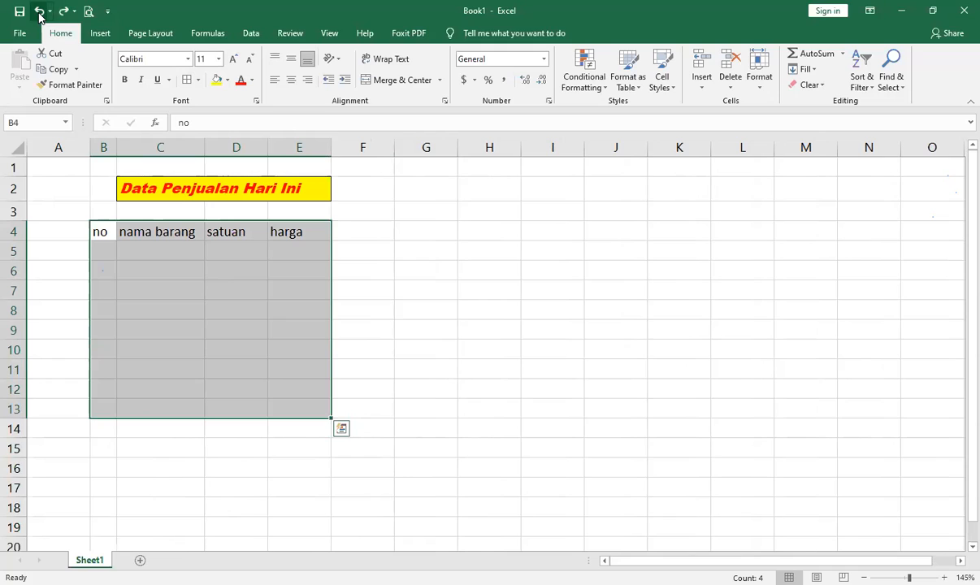
pyautogui.click(461, 311)
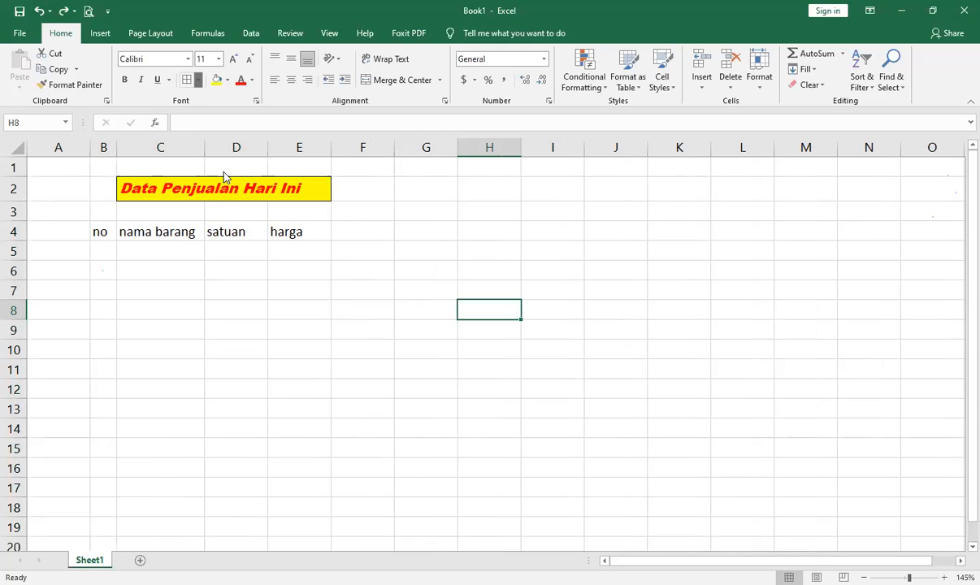
pyautogui.click(197, 80)
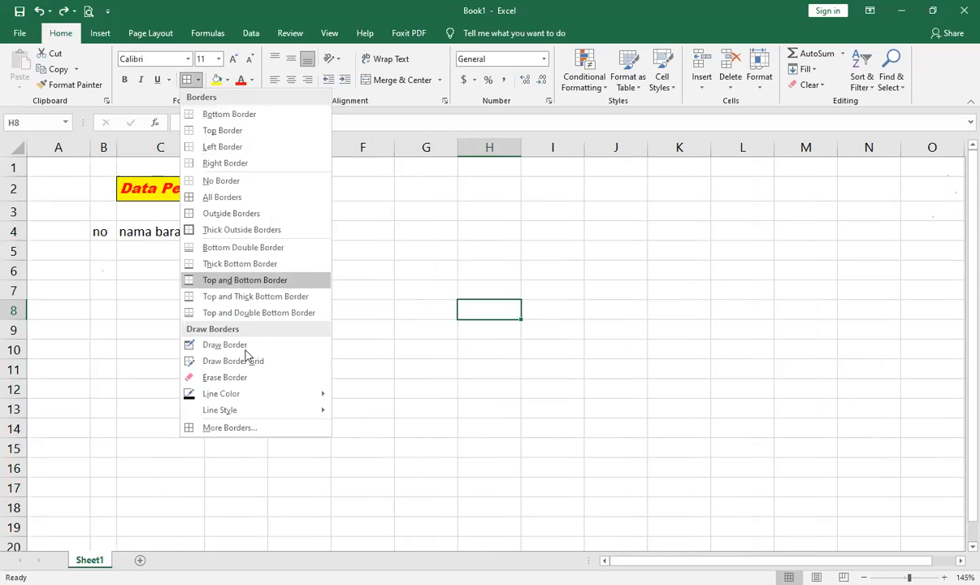
# Apply Thick Outside Borders to the table range B4:E12
pyautogui.moveTo(96, 235); pyautogui.dragTo(321, 392)
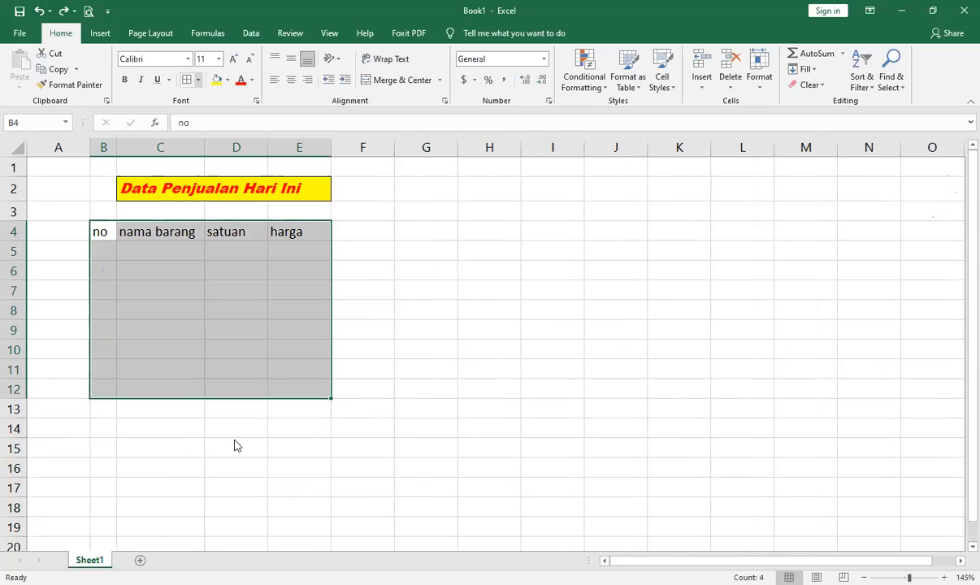
pyautogui.click(197, 80)
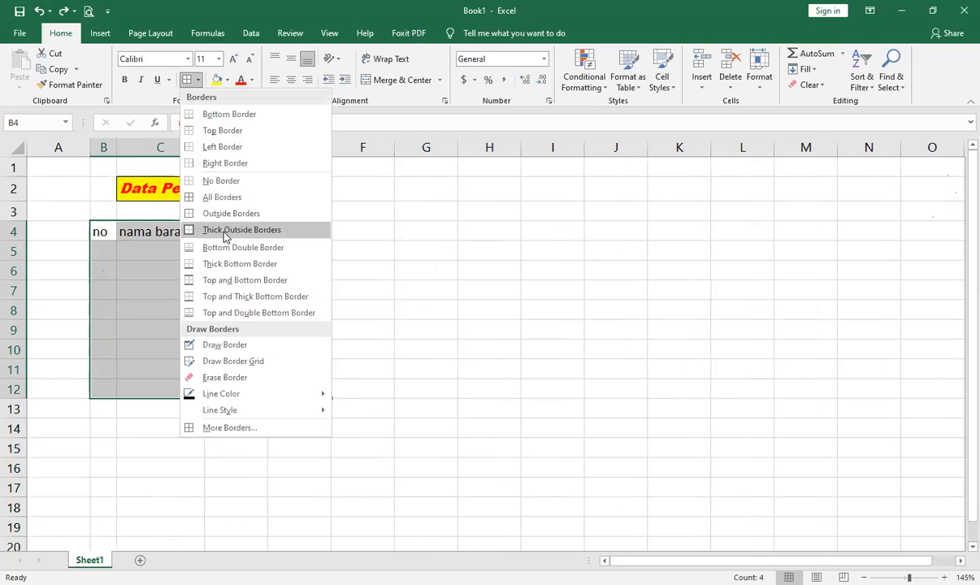
pyautogui.click(225, 231)
pyautogui.click(408, 288)
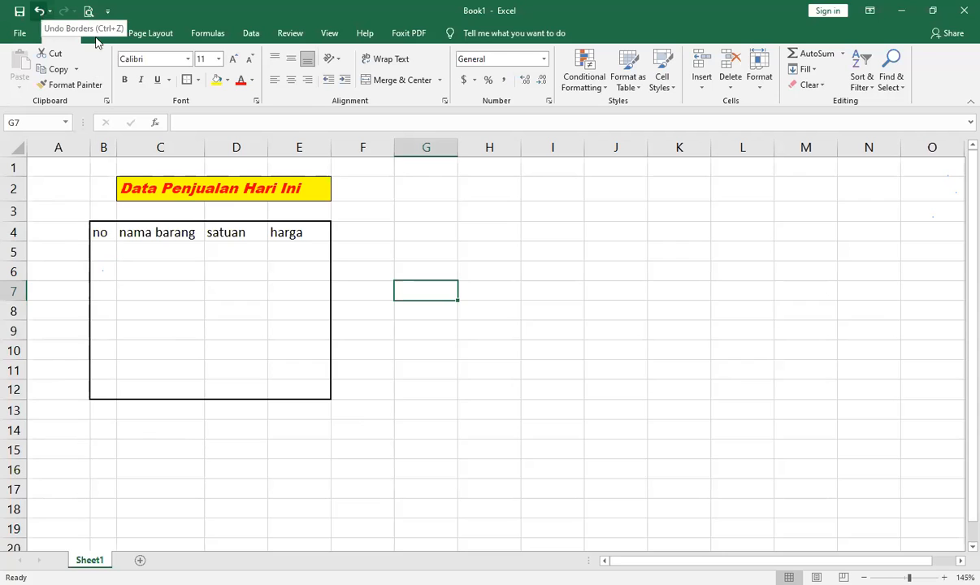
# Apply All Borders to the table range B4:E12
pyautogui.moveTo(105, 233)
pyautogui.mouseDown()
pyautogui.moveTo(221, 346)
pyautogui.moveTo(300, 405)
pyautogui.moveTo(307, 395)
pyautogui.mouseUp()
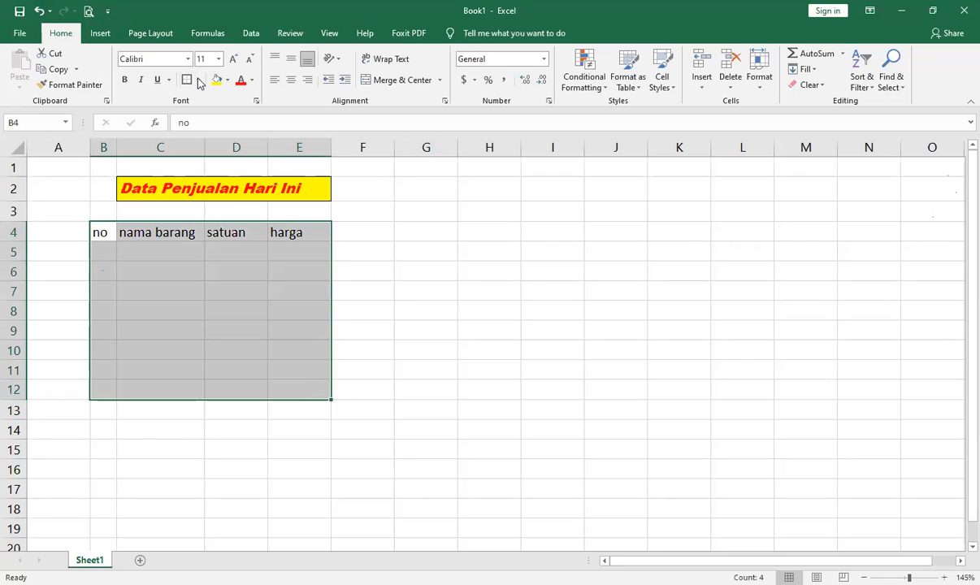
pyautogui.click(198, 80)
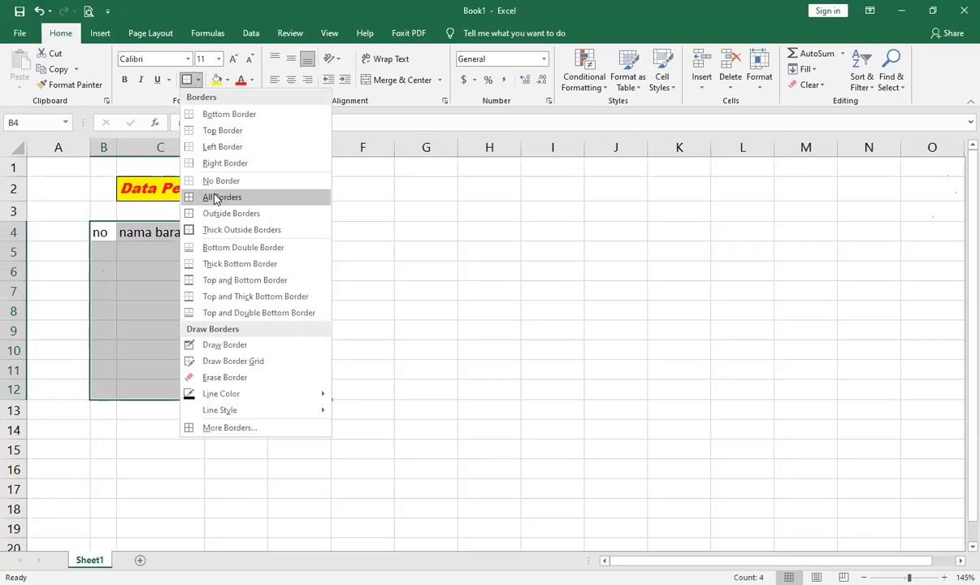
pyautogui.click(215, 199)
pyautogui.click(398, 311)
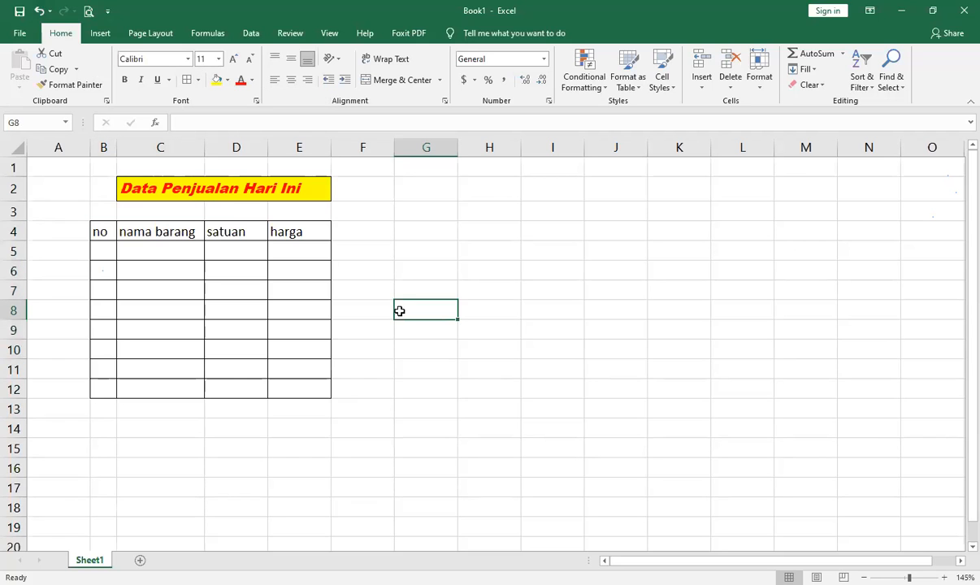
# Enter the numbers 1, 2, 3 and 4 in cells B5 to B8 under the "no" header
pyautogui.click(96, 252)
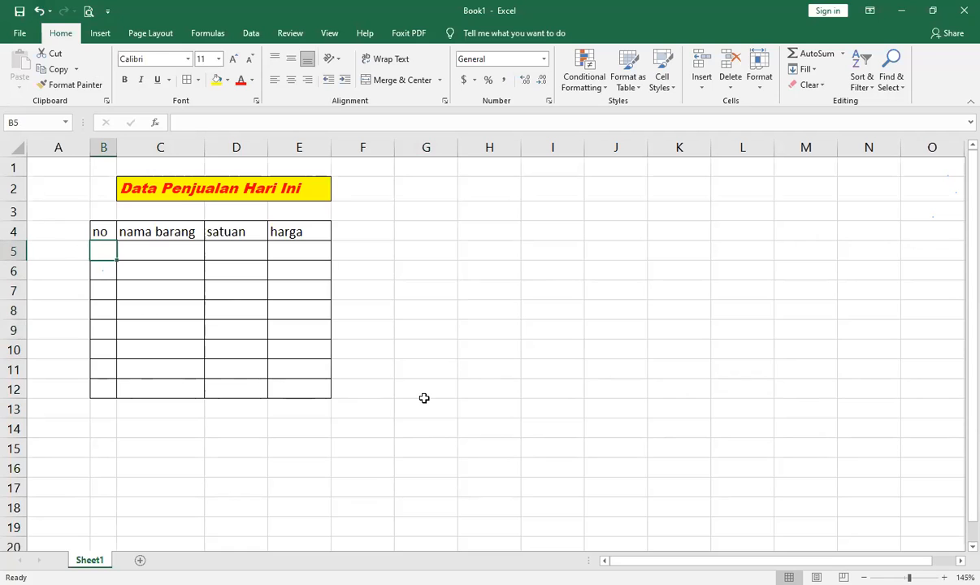
pyautogui.write('1')
pyautogui.press('Return')
pyautogui.write('2')
pyautogui.press('Return')
pyautogui.write('3')
pyautogui.press('Return')
pyautogui.write('4')
# Remove the numbers 2, 3 and 4 from cells B6 to B8, keeping only the 1 in B5
pyautogui.press('Up')
pyautogui.press('Up')
pyautogui.press('Up')
pyautogui.press('Up')
pyautogui.press('Down')
pyautogui.press('Down')
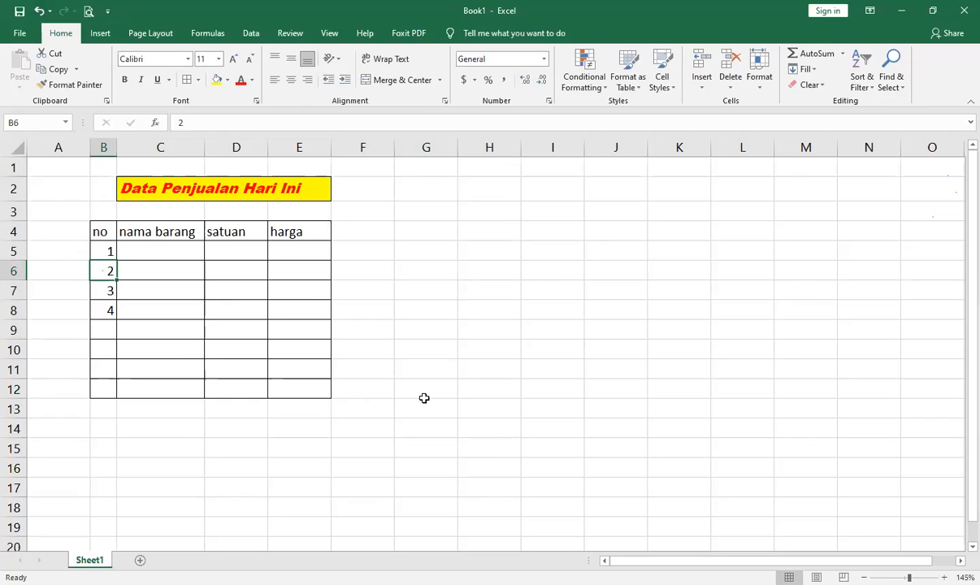
pyautogui.press('Down')
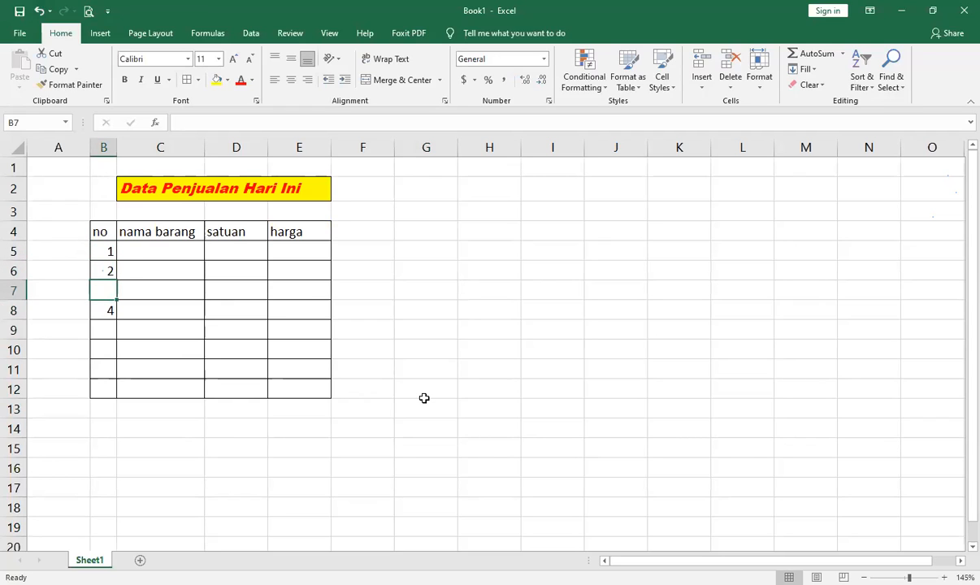
pyautogui.hotkey('ctrl', 'z')
pyautogui.press('Up')
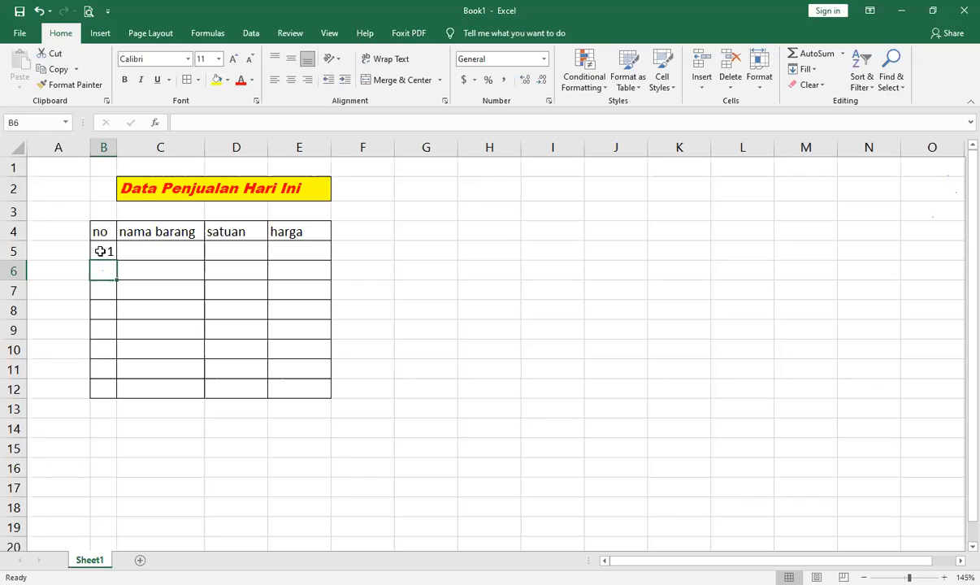
# Enter 2 in cell B6, below the 1 in the "no" column
pyautogui.press('Up')
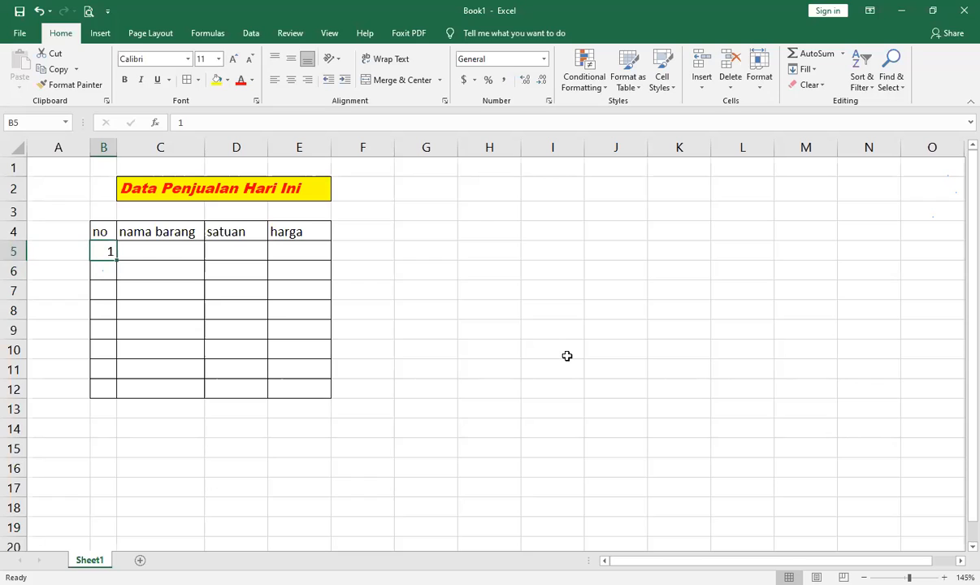
pyautogui.press('Down')
pyautogui.write('2')
pyautogui.click(489, 448)
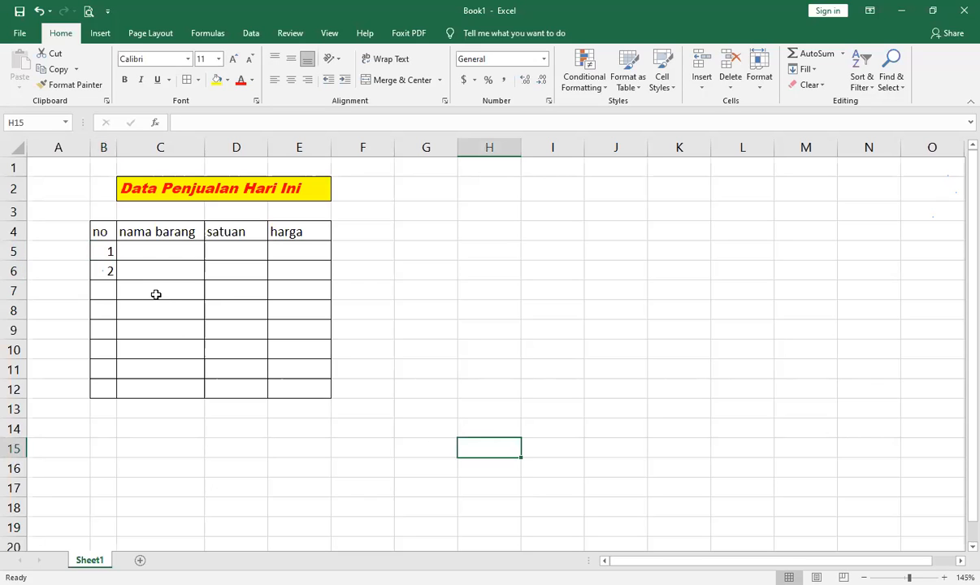
# Extend the number series in B5:B6 down to cell B12 with AutoFill, numbering the rows 1 to 8
pyautogui.moveTo(101, 249); pyautogui.dragTo(104, 270)
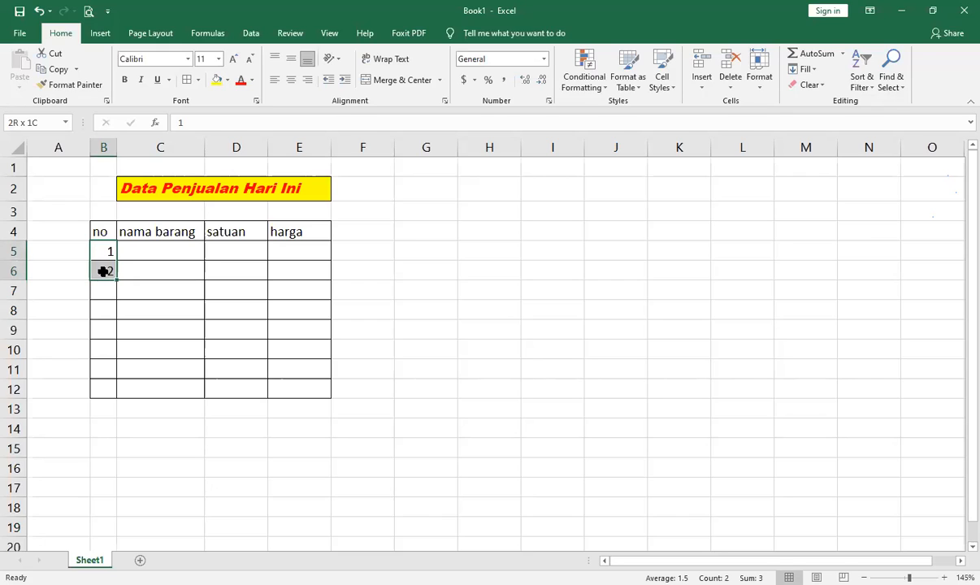
pyautogui.moveTo(104, 271); pyautogui.dragTo(113, 272)
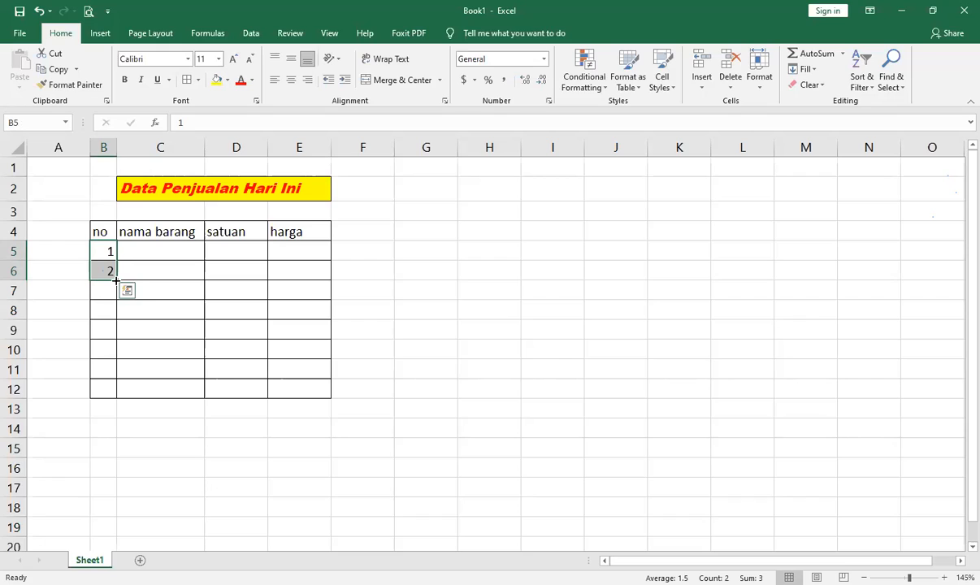
pyautogui.moveTo(116, 281); pyautogui.dragTo(117, 445)
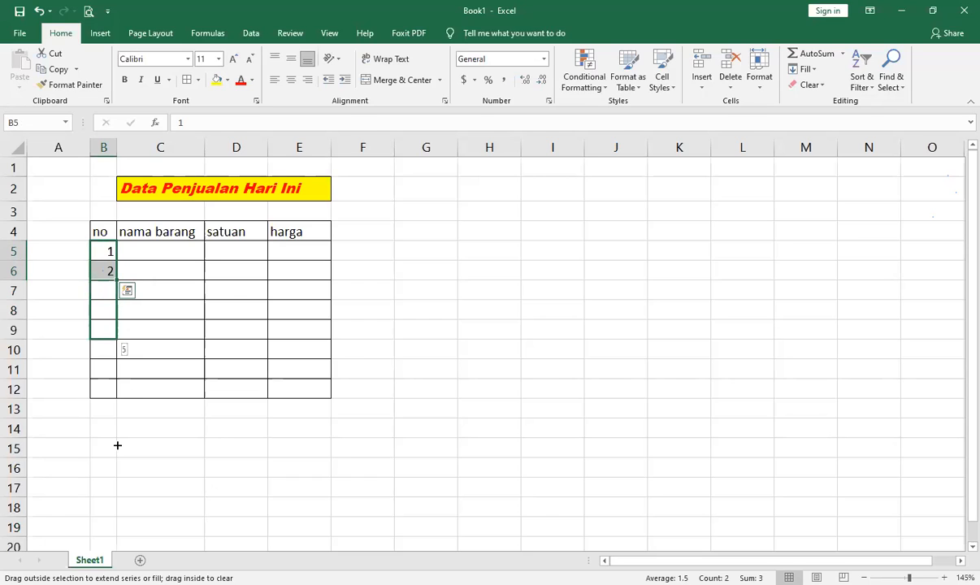
pyautogui.moveTo(105, 384); pyautogui.dragTo(105, 396)
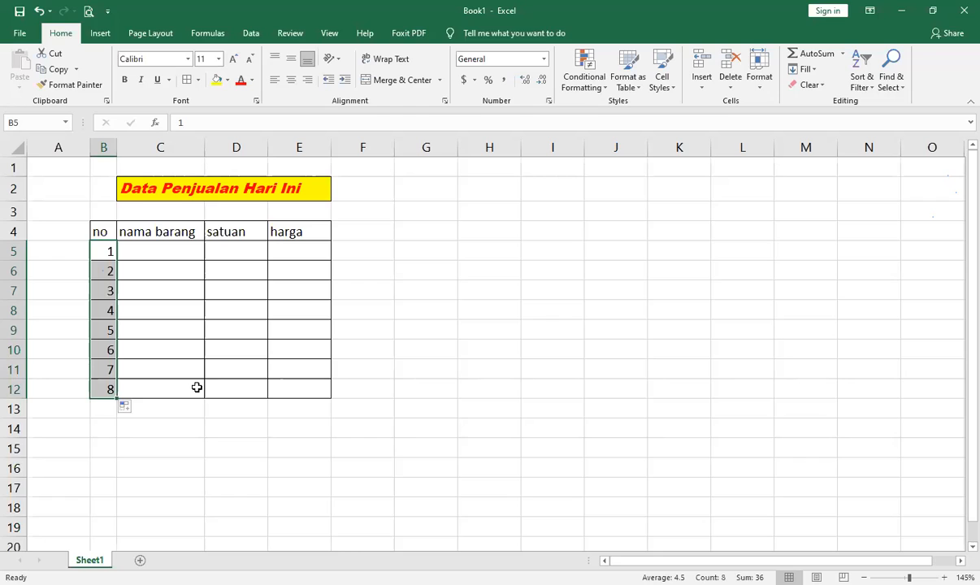
# Fill row 1 of the table with "telur" in C5, "1 kg" in D5 and the price 22.000 in E5
pyautogui.click(188, 353)
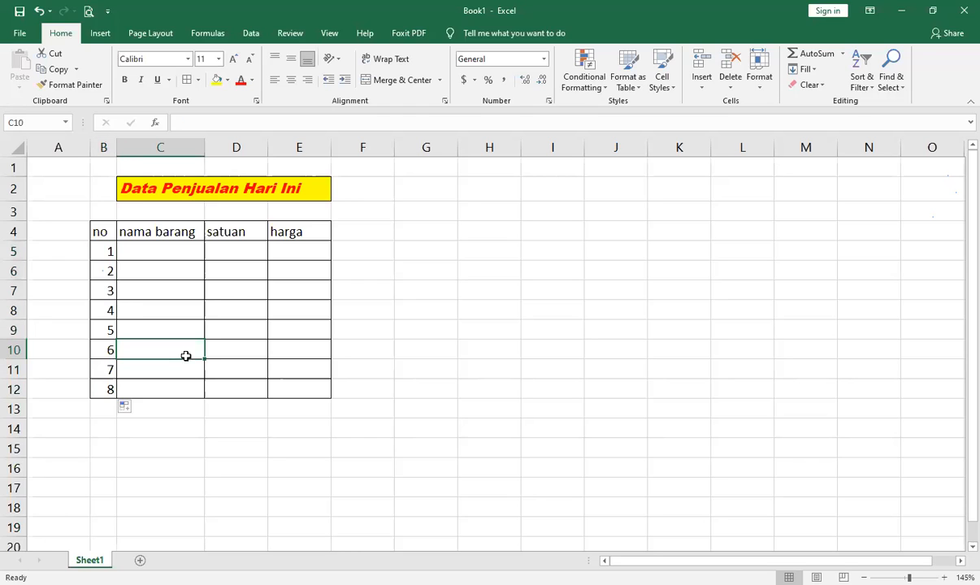
pyautogui.click(187, 254)
pyautogui.write('telur')
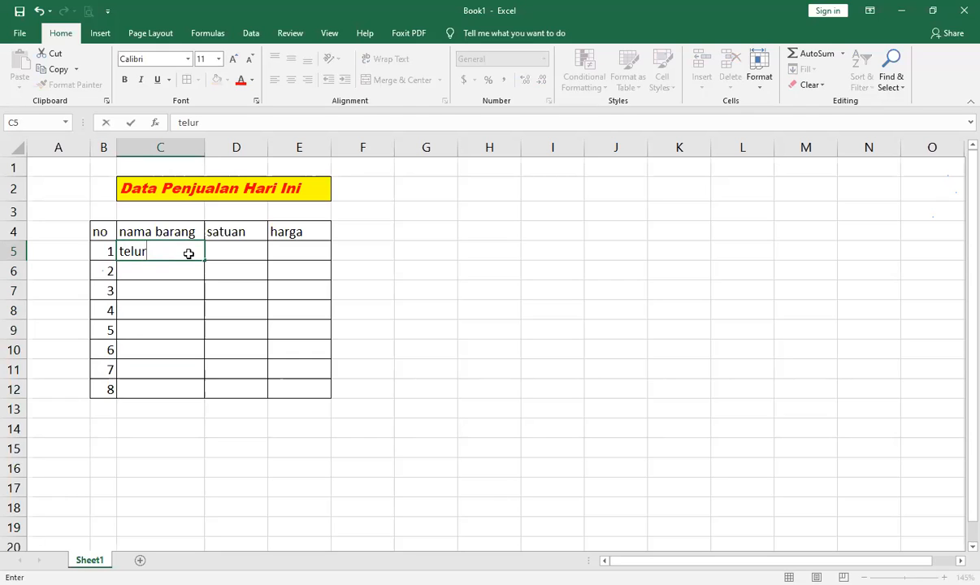
pyautogui.press('Tab')
pyautogui.write('1 kg')
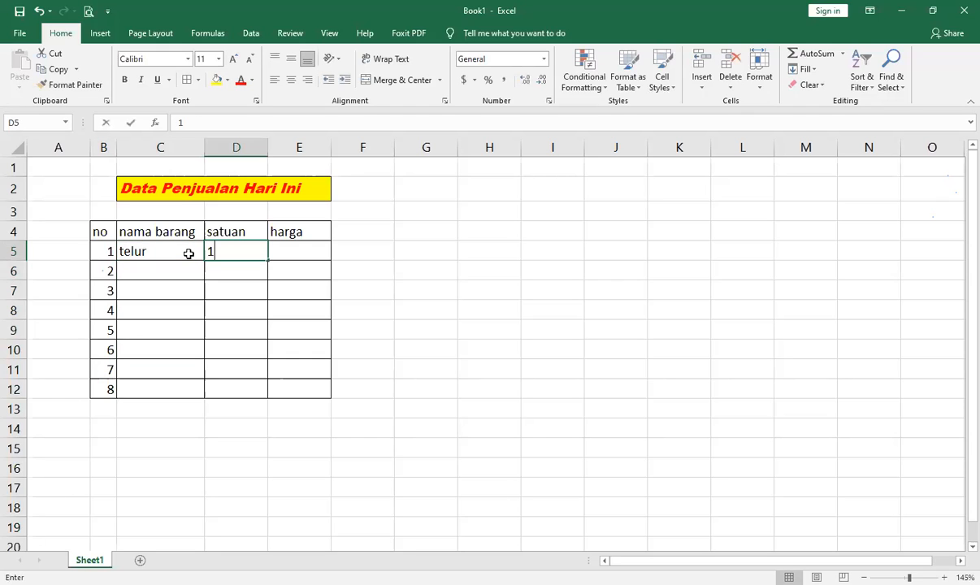
pyautogui.press('Tab')
pyautogui.write('22.000')
pyautogui.press('Return')
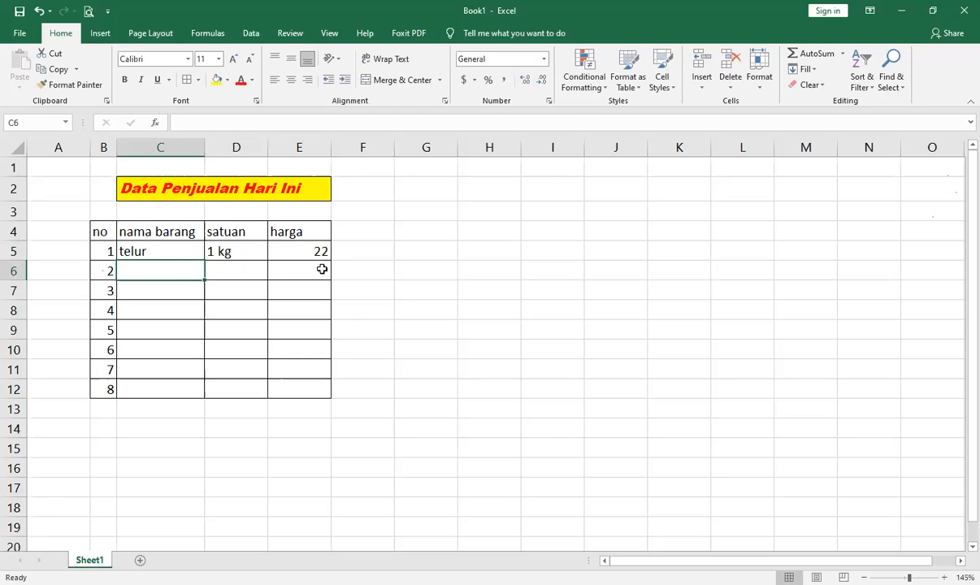
# Apply the Number format to the telur price in cell E5
pyautogui.click(322, 252)
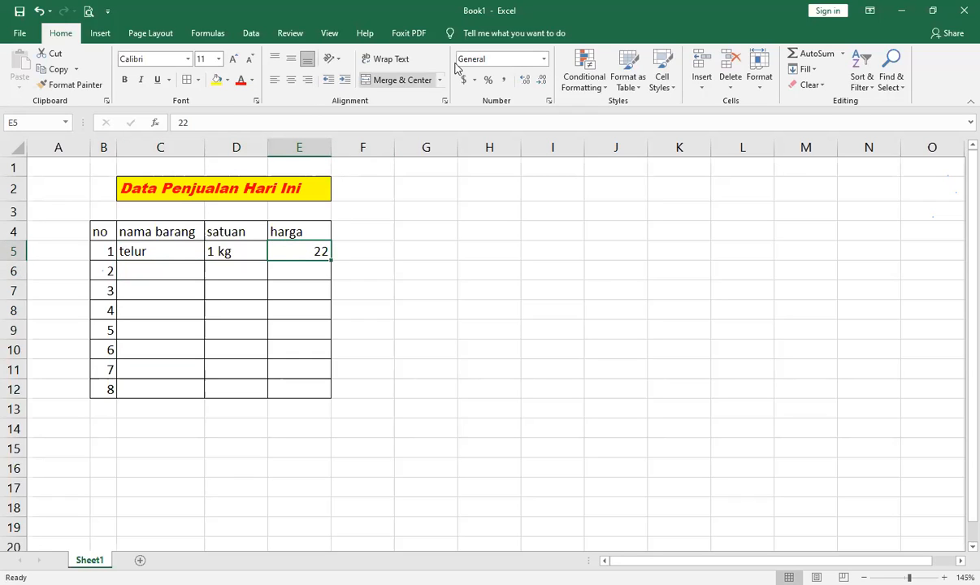
pyautogui.click(515, 57)
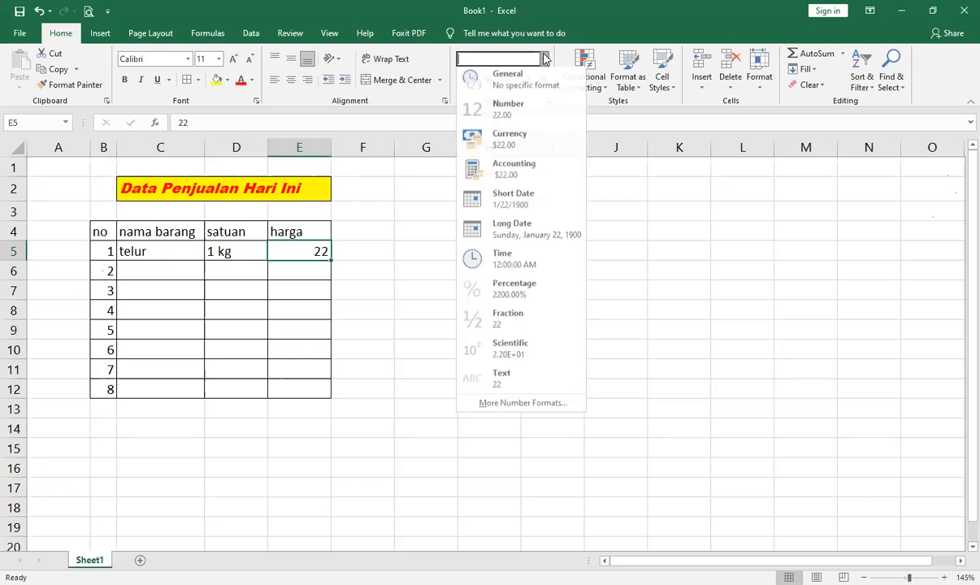
pyautogui.click(526, 118)
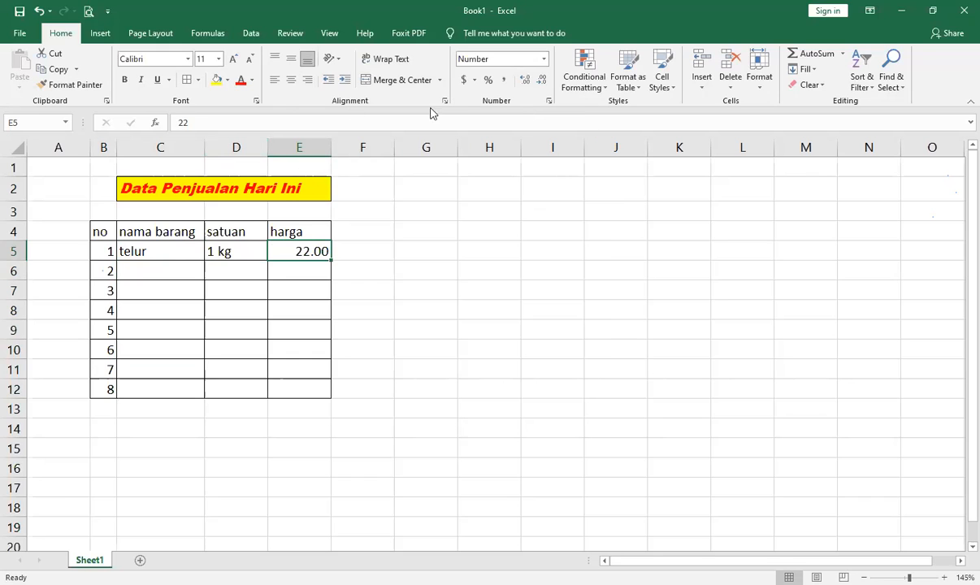
# Correct the telur price in cell E5 to 22000
pyautogui.click(201, 120)
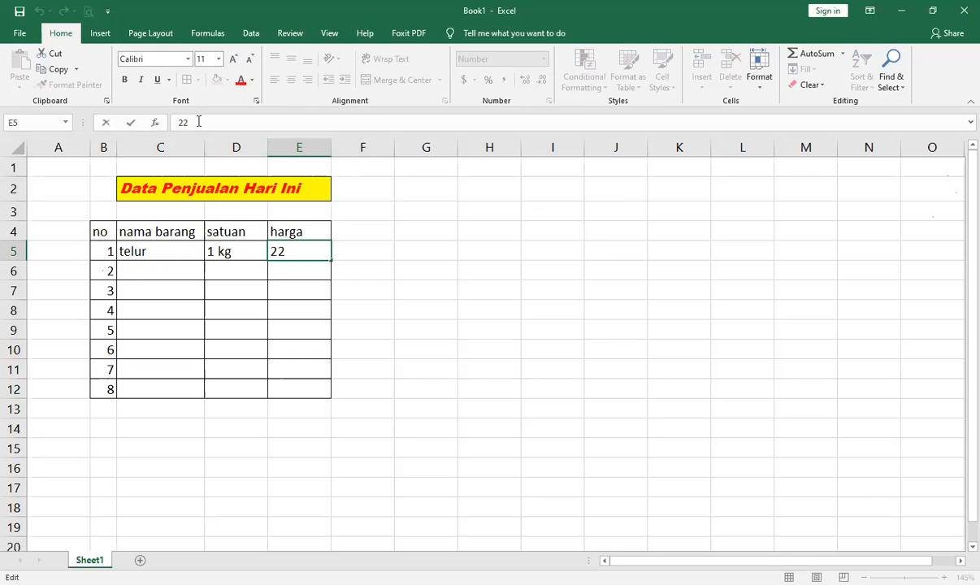
pyautogui.press('BackSpace')
pyautogui.write('2000')
pyautogui.press('BackSpace')
pyautogui.press('BackSpace')
pyautogui.write('2000')
pyautogui.press('Return')
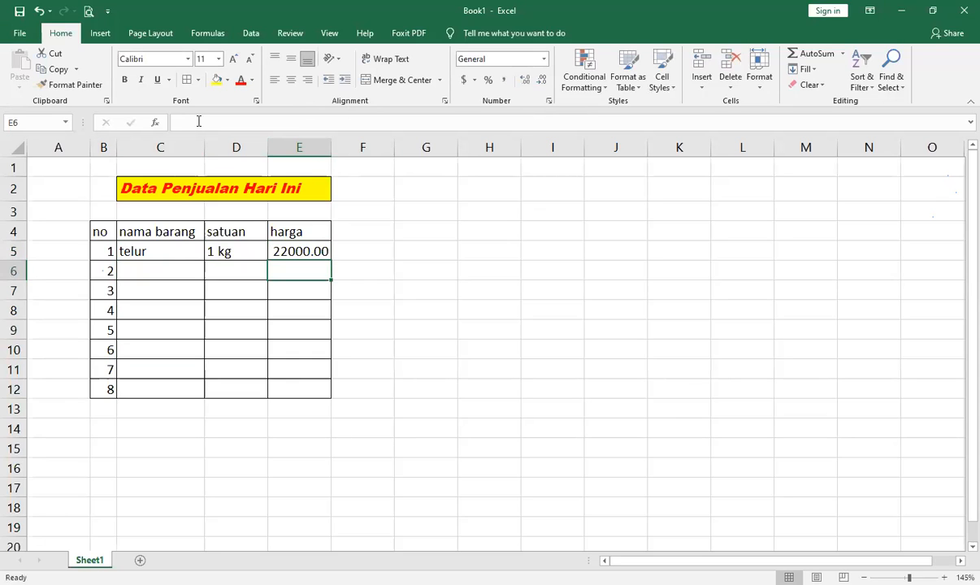
# Increase the decimal places of the telur price in E5 to nine
pyautogui.press('Up')
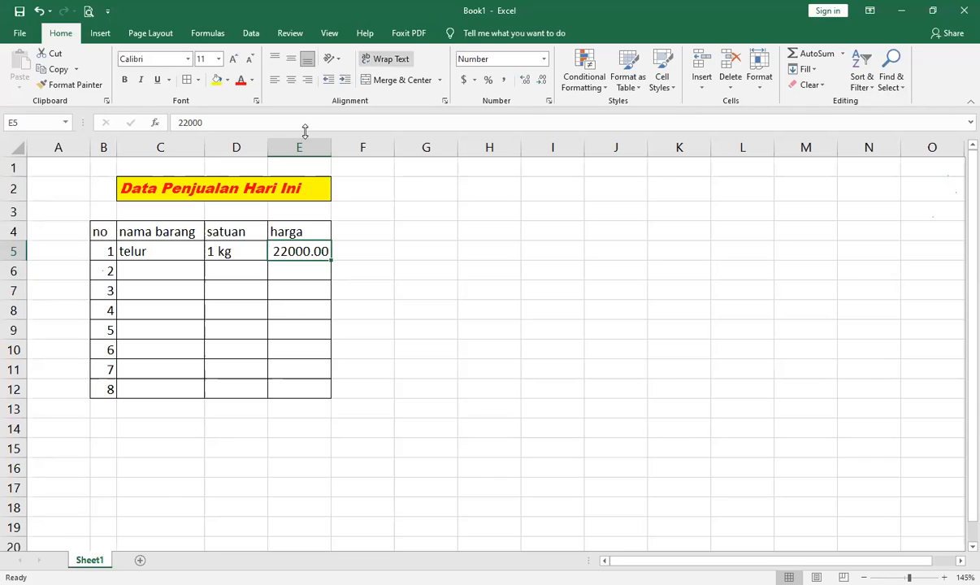
pyautogui.click(524, 82)
pyautogui.click(524, 82)
pyautogui.click(524, 82)
pyautogui.click(524, 82)
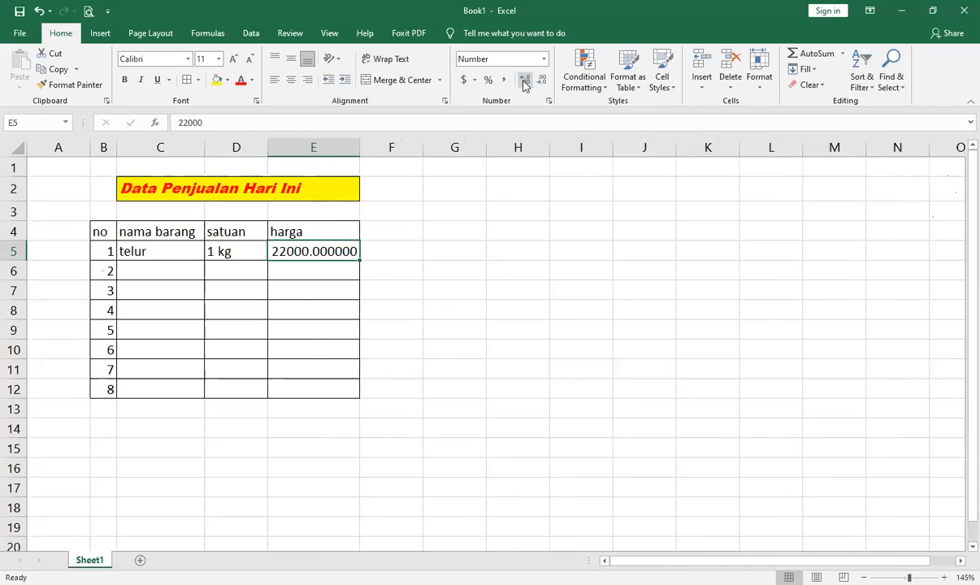
pyautogui.click(524, 82)
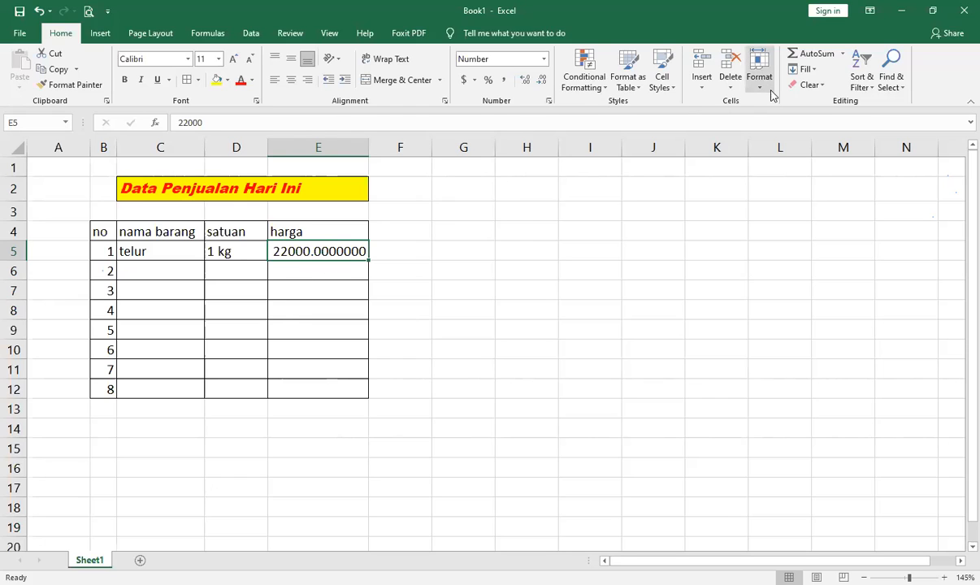
pyautogui.click(525, 80)
pyautogui.click(525, 79)
# Decrease the decimal places of the telur price in E5 to zero
pyautogui.click(541, 81)
pyautogui.click(541, 81)
pyautogui.click(541, 82)
pyautogui.click(542, 82)
pyautogui.click(541, 82)
pyautogui.click(542, 82)
pyautogui.click(542, 81)
pyautogui.click(541, 82)
pyautogui.click(542, 81)
pyautogui.click(543, 340)
pyautogui.click(331, 247)
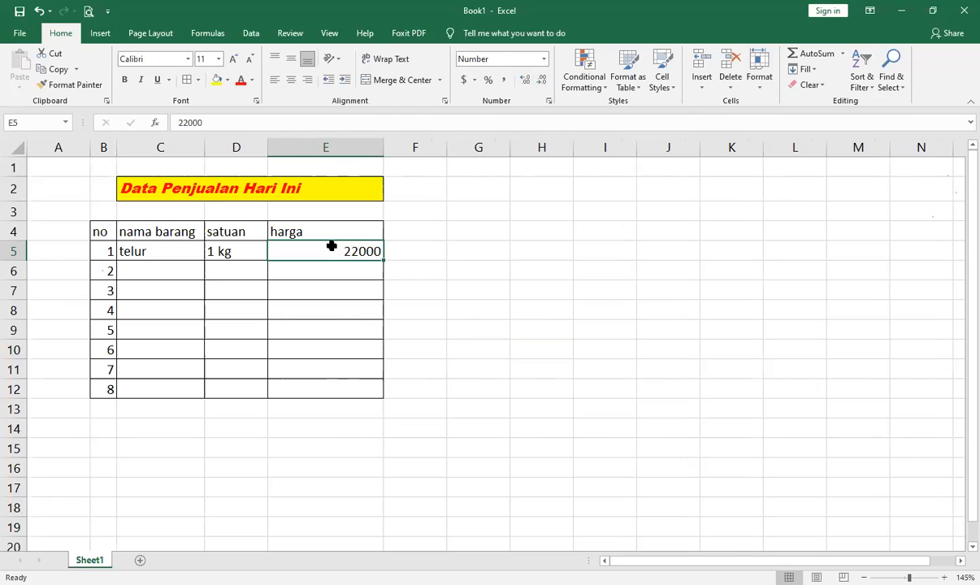
pyautogui.click(486, 269)
pyautogui.click(291, 367)
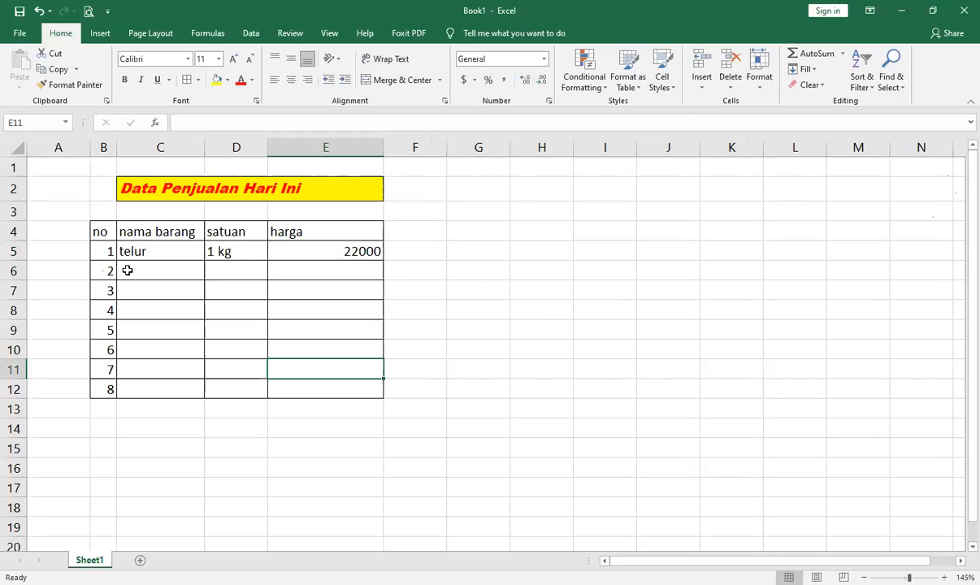
# Fill row 2 of the table with "mie" in C6, "1 dus" in D6 and the price 50.000 in E6
pyautogui.click(126, 271)
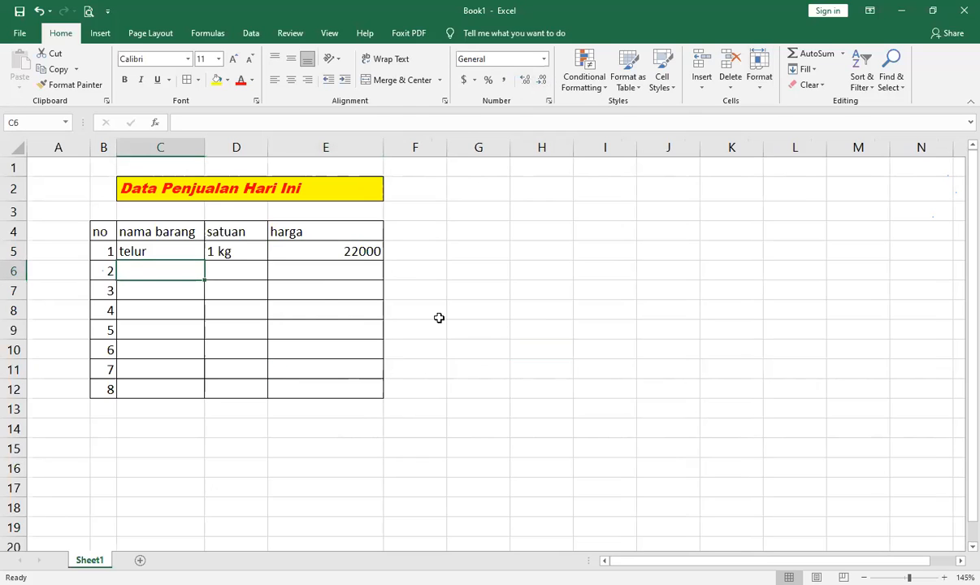
pyautogui.write('mie')
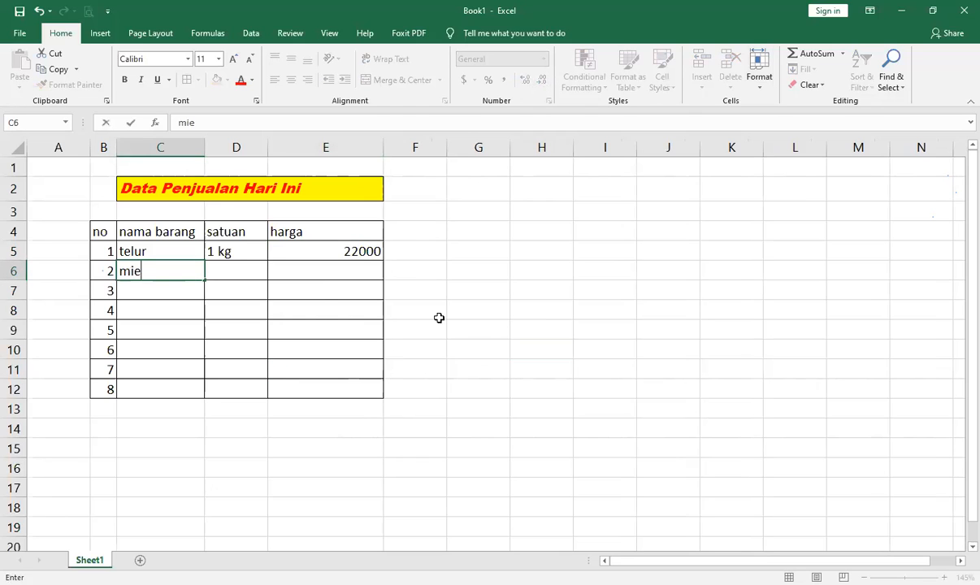
pyautogui.press('Tab')
pyautogui.write('1 dus')
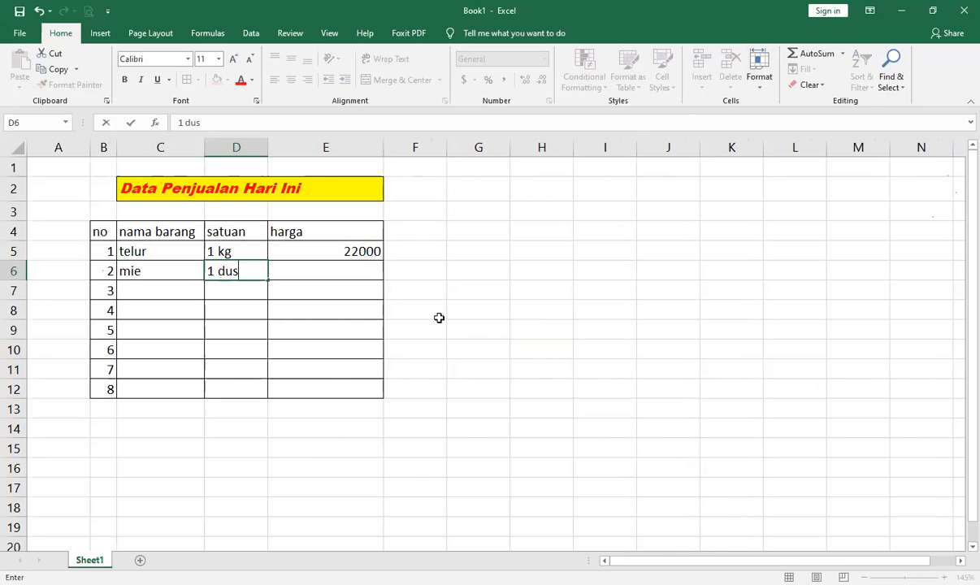
pyautogui.press('Tab')
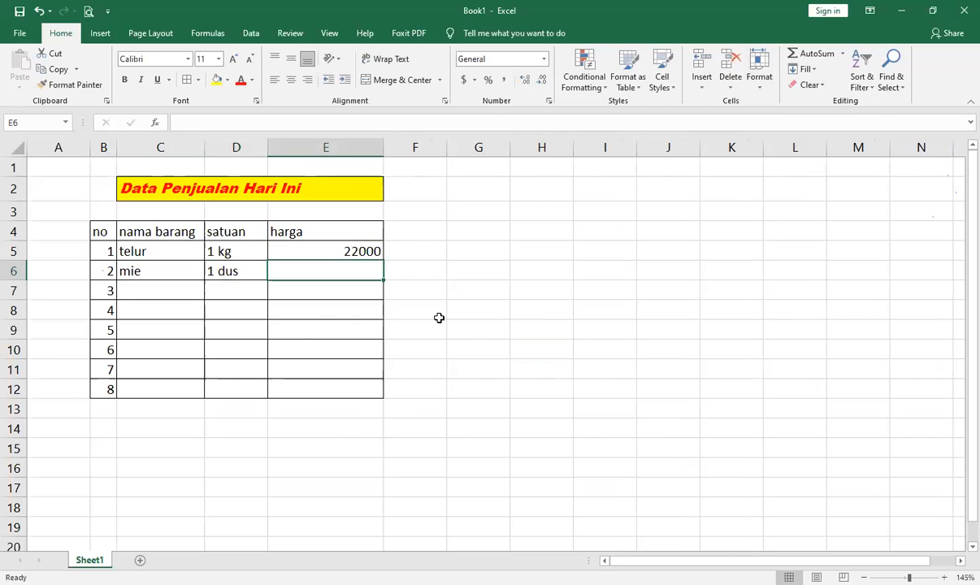
pyautogui.write('50.0000')
pyautogui.press('BackSpace')
pyautogui.press('Return')
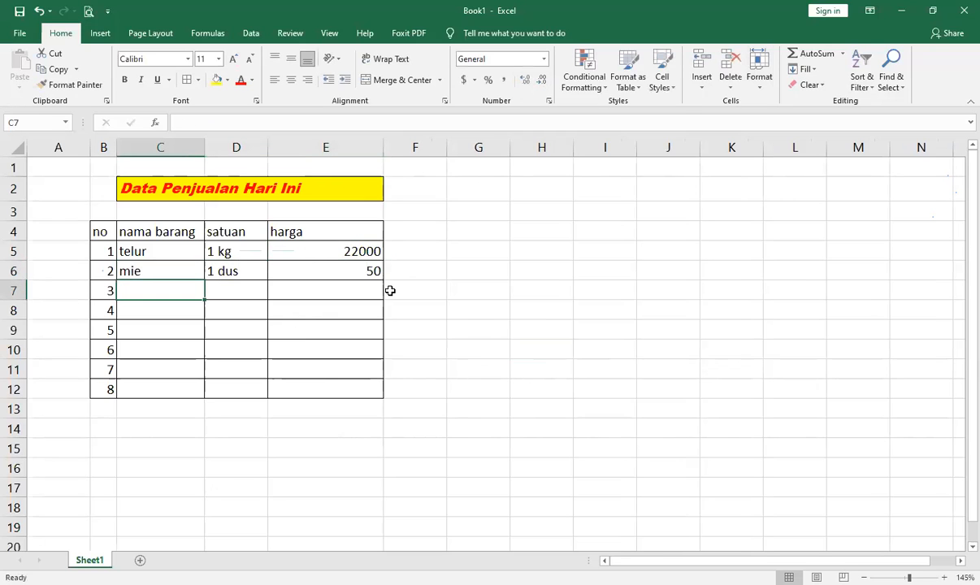
# Apply the Currency format to the mie price in cell E6
pyautogui.click(372, 272)
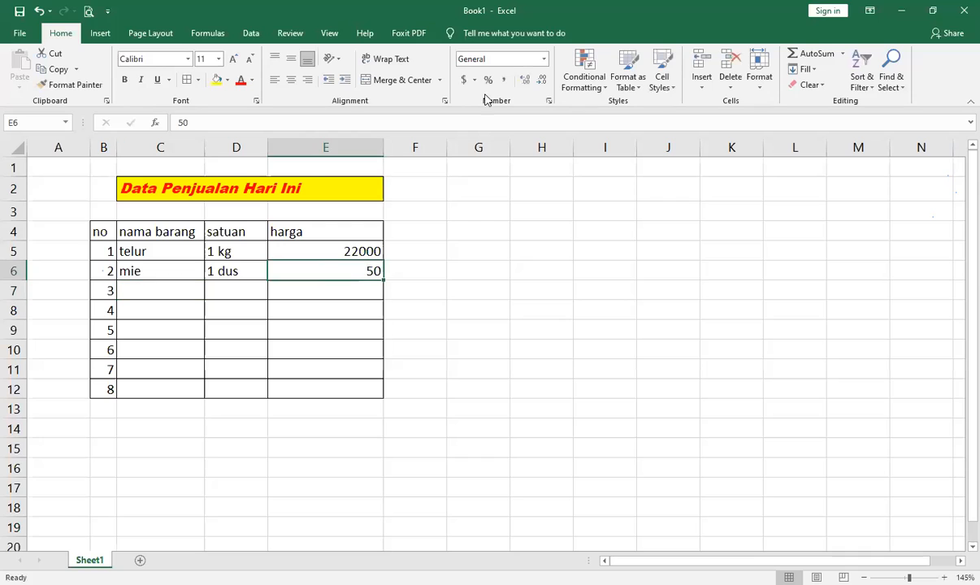
pyautogui.click(518, 57)
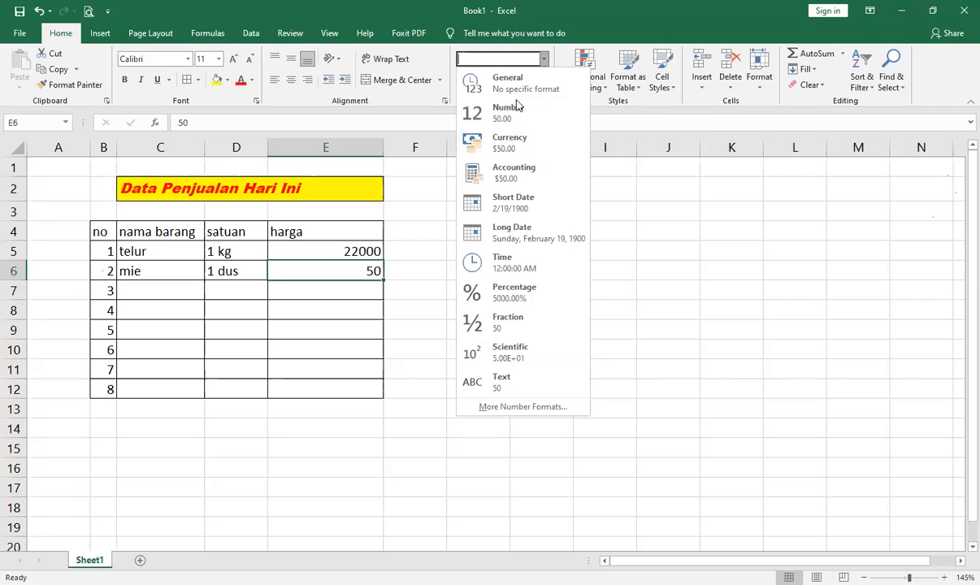
pyautogui.click(510, 142)
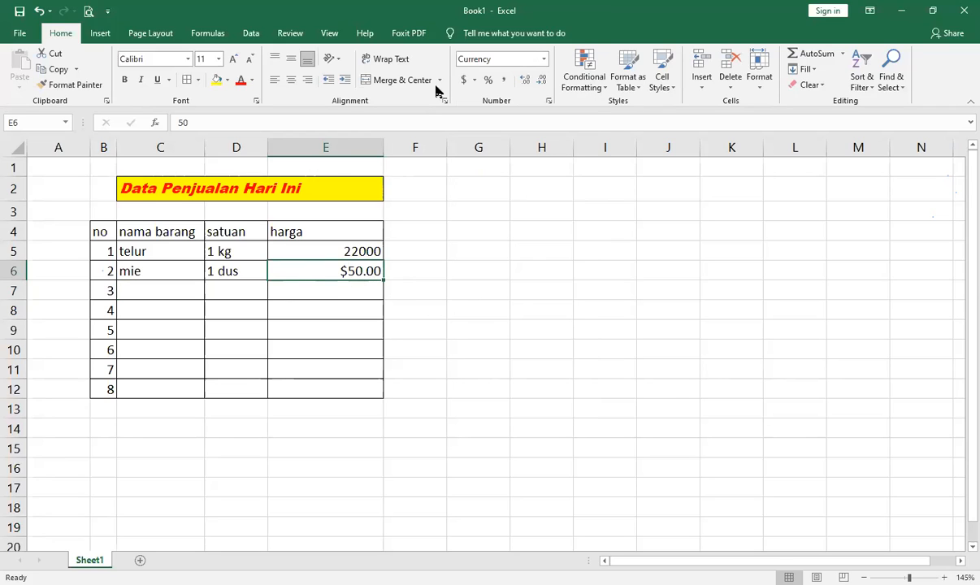
# Set the currency symbol of the mie price in E6 to "Rp Indonesian", found among the additional number formats
pyautogui.click(475, 81)
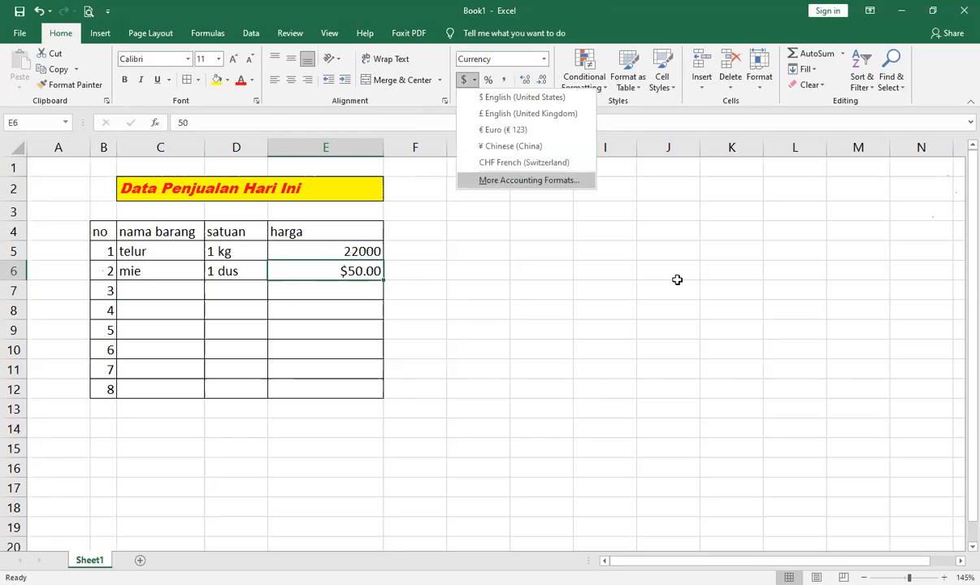
pyautogui.click(517, 60)
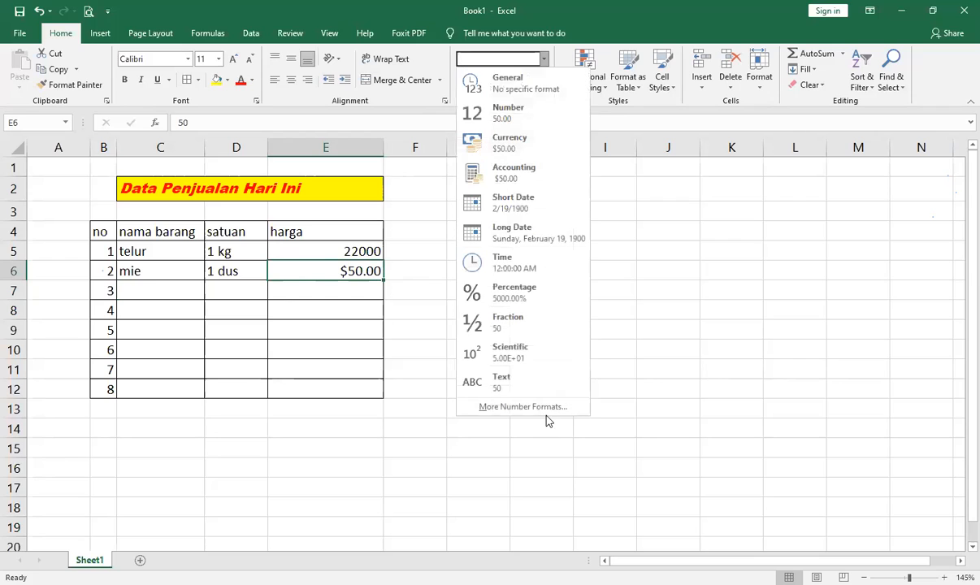
pyautogui.click(547, 413)
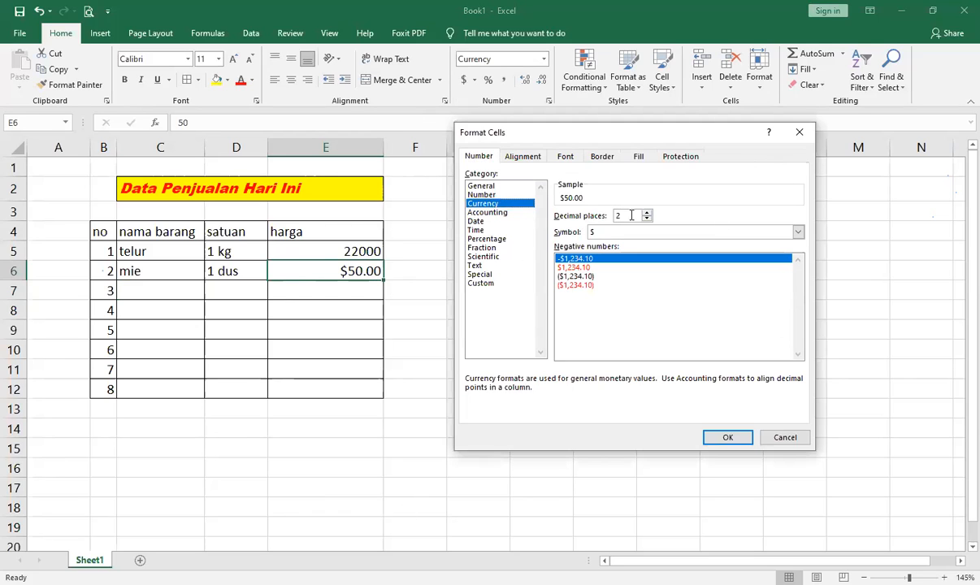
pyautogui.click(798, 234)
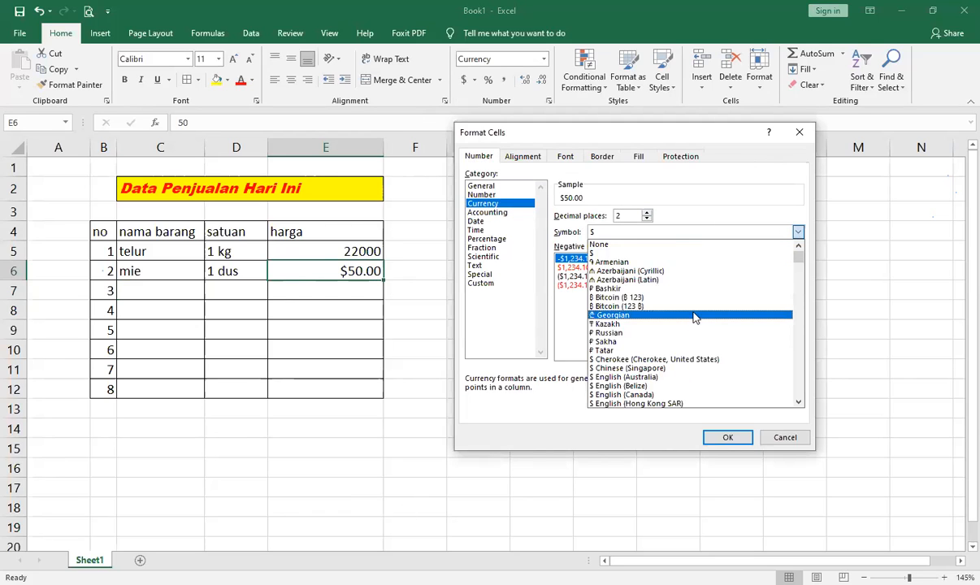
pyautogui.moveTo(801, 259); pyautogui.dragTo(800, 398)
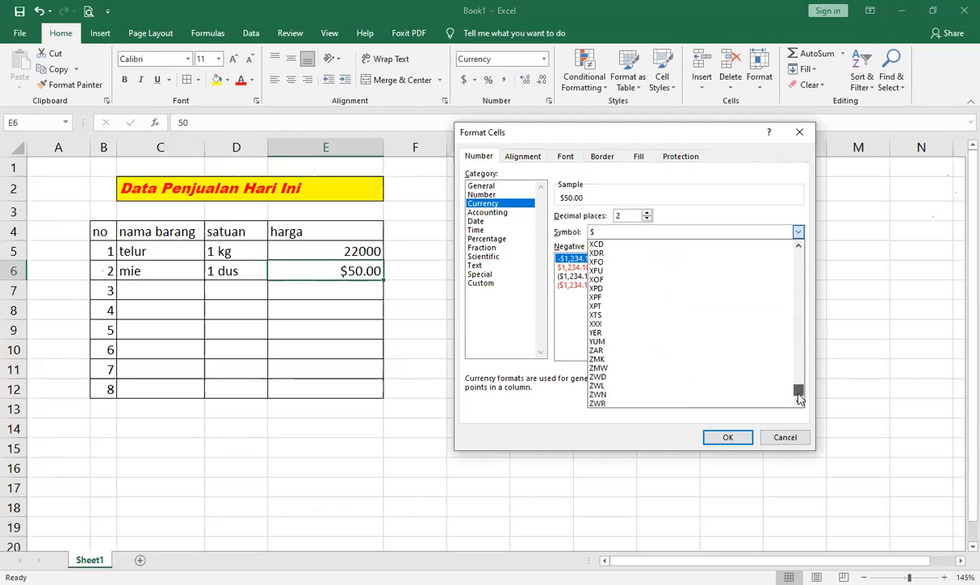
pyautogui.scroll(11, 597, 360)
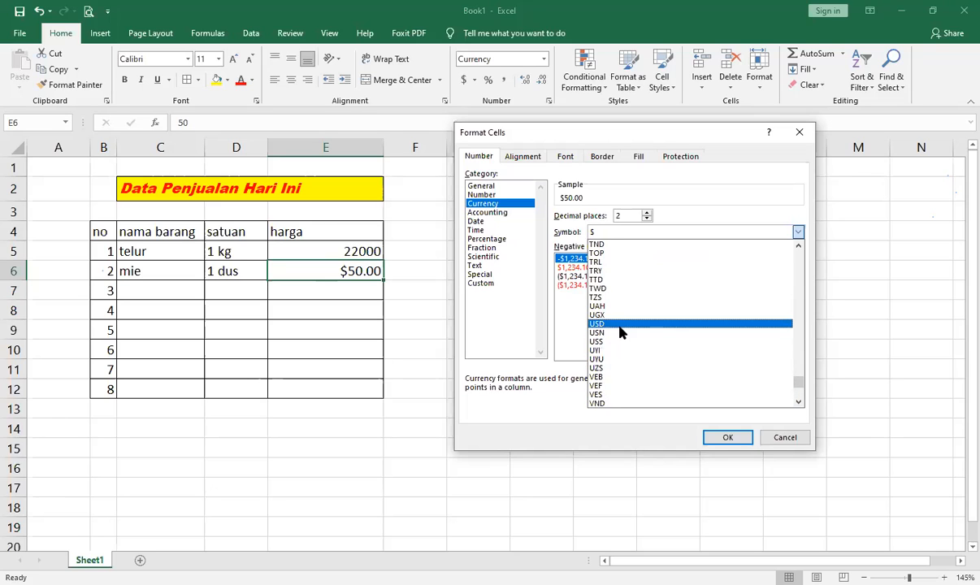
pyautogui.scroll(12, 674, 335)
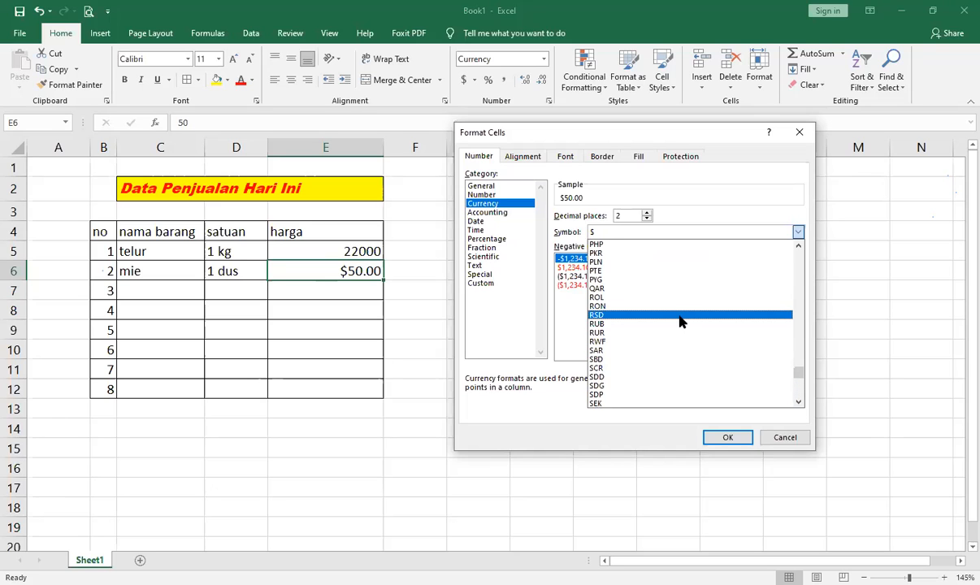
pyautogui.scroll(14, 683, 366)
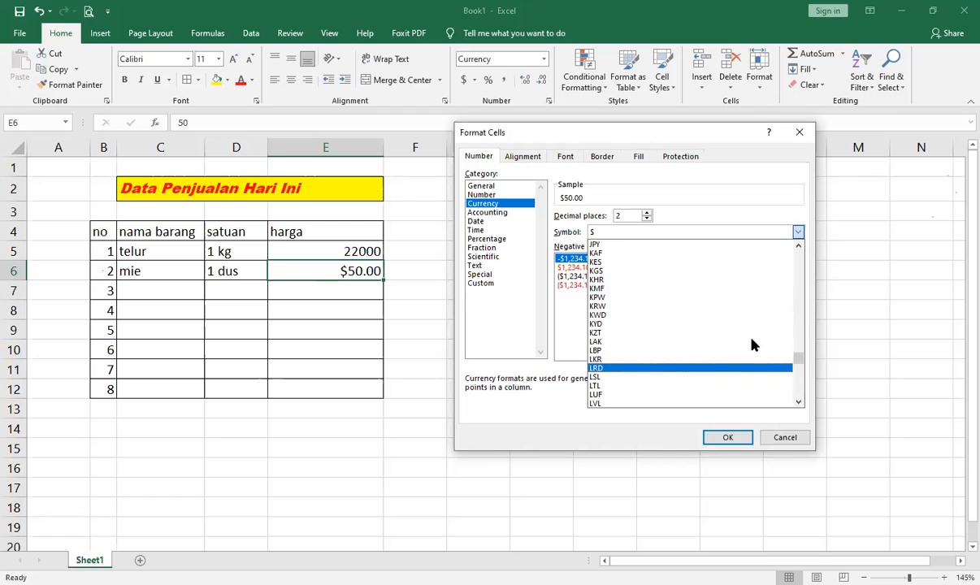
pyautogui.moveTo(800, 358); pyautogui.dragTo(801, 319)
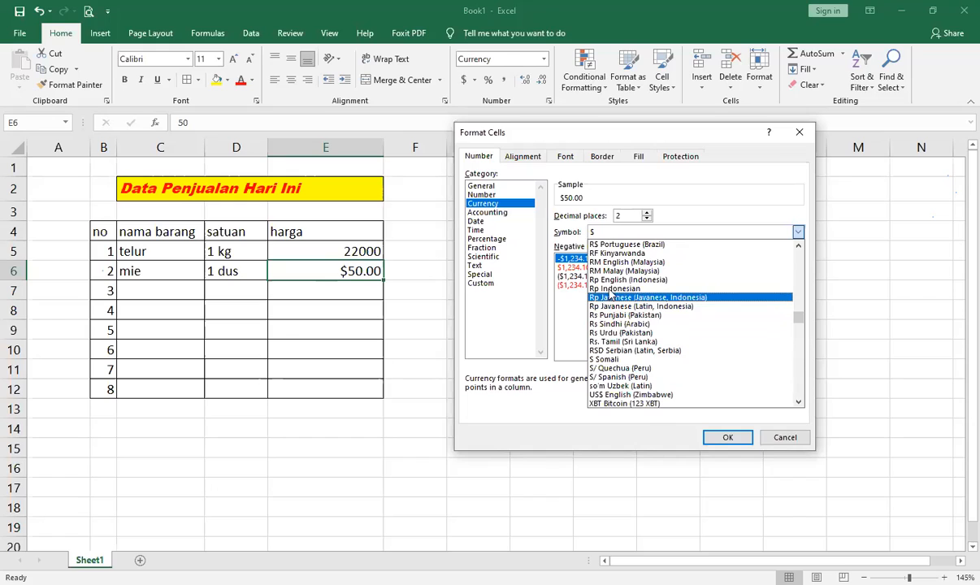
pyautogui.click(610, 289)
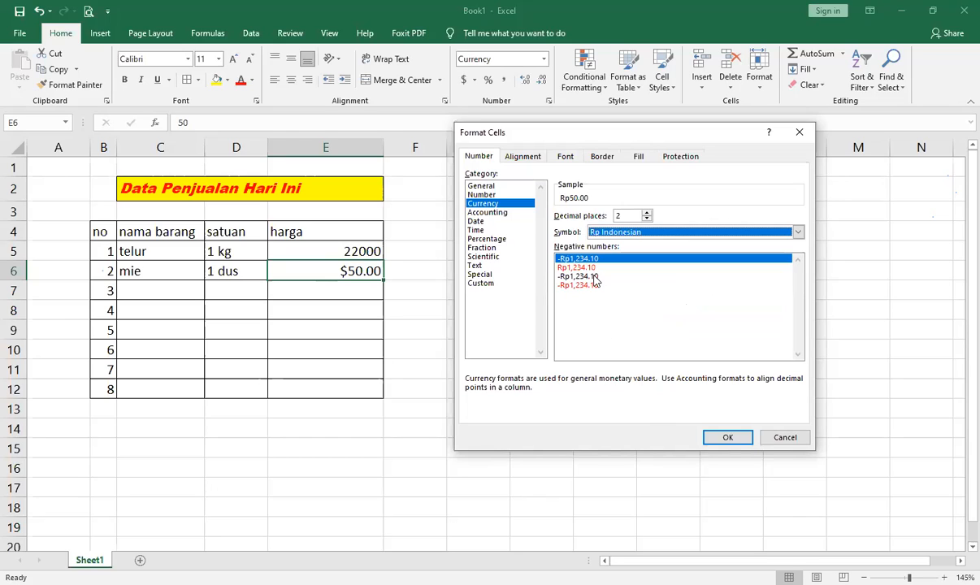
pyautogui.click(729, 437)
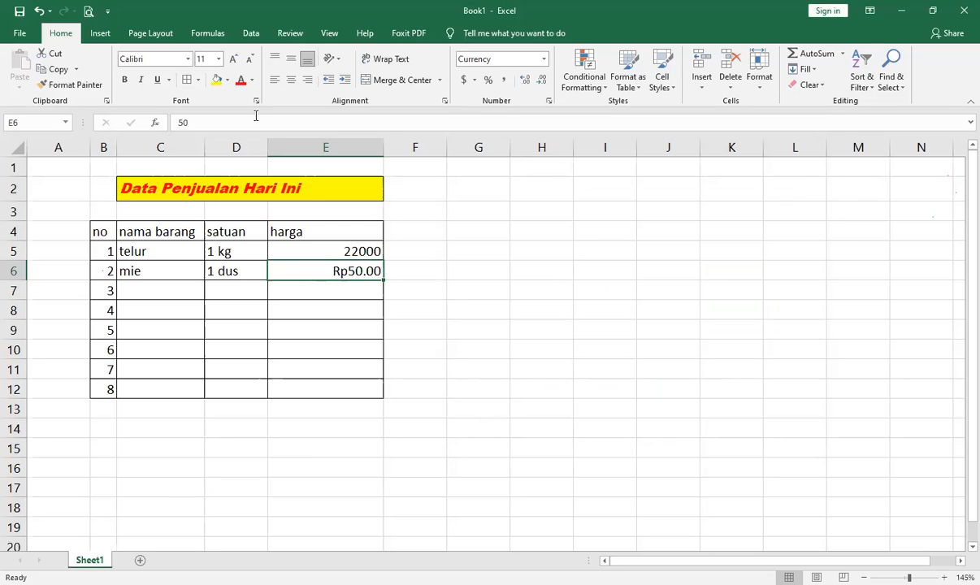
# Correct the mie price in cell E6 to 50000
pyautogui.click(256, 118)
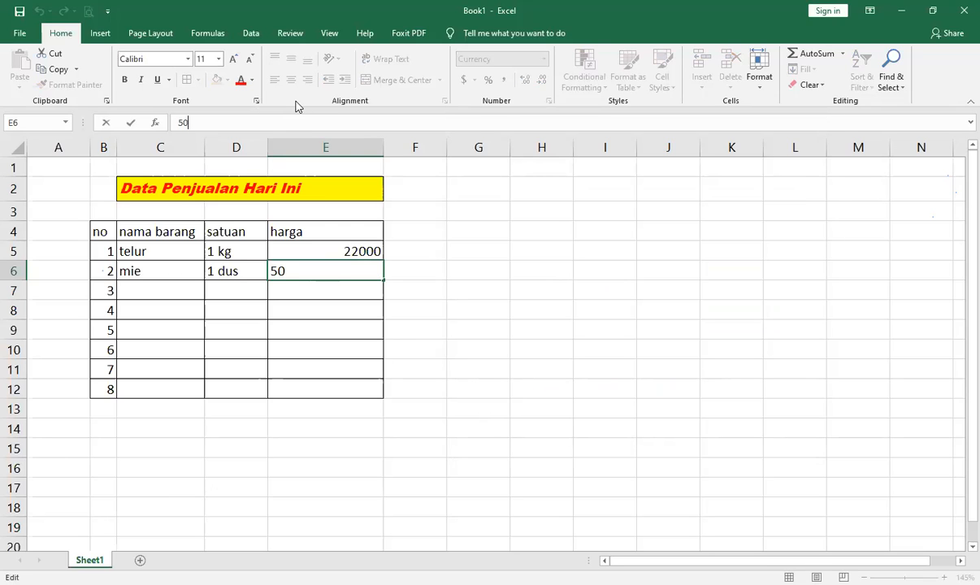
pyautogui.write('00')
pyautogui.press('Return')
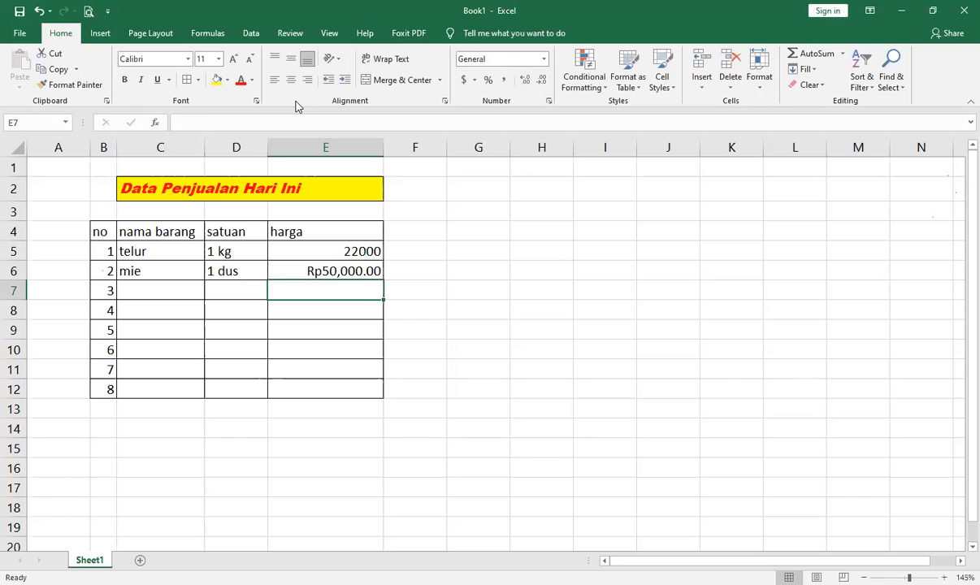
# Fill the mie price and its rupiah format from E6 up into the telur price cell E5
pyautogui.click(364, 252)
pyautogui.click(387, 272)
pyautogui.click(376, 272)
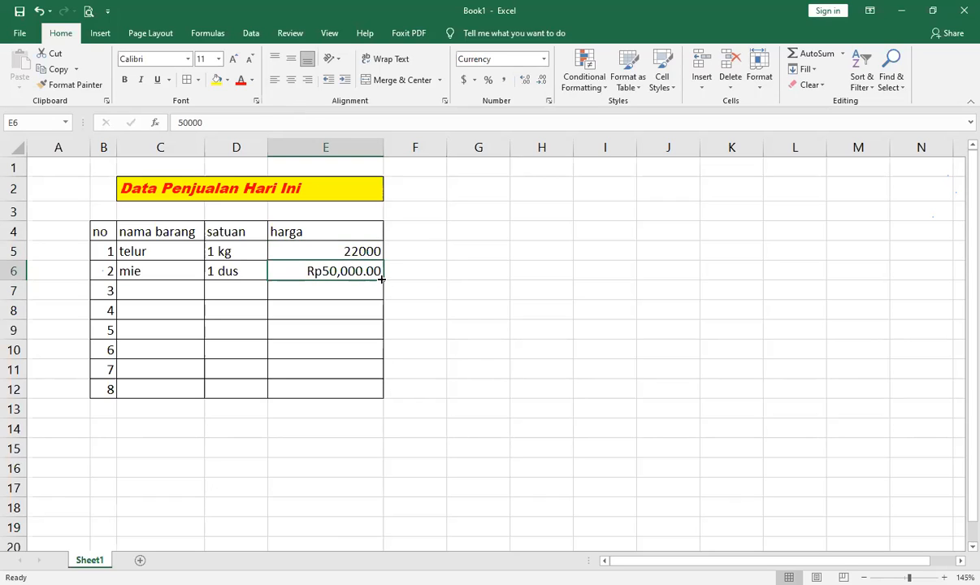
pyautogui.moveTo(385, 278); pyautogui.dragTo(385, 258)
pyautogui.hotkey('ctrl', 'z')
pyautogui.click(326, 246)
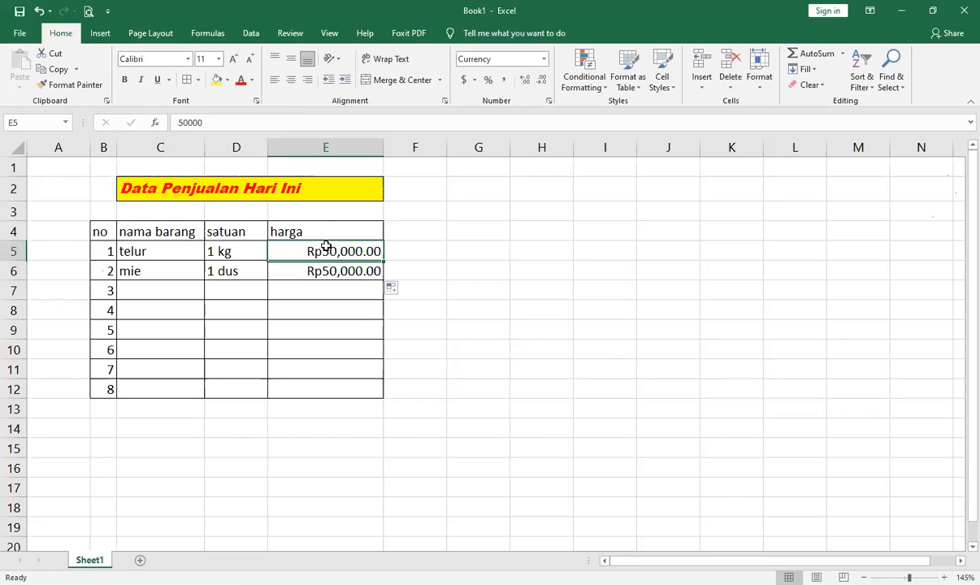
# Set the telur price in cell E5 to 20000
pyautogui.click(183, 122)
pyautogui.press('BackSpace')
pyautogui.write('2')
pyautogui.press('Return')
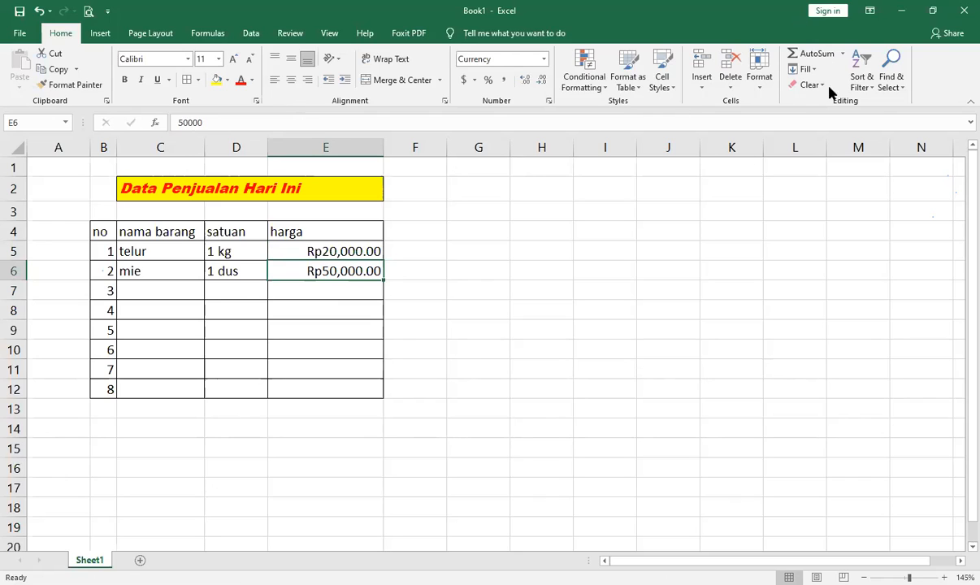
pyautogui.click(667, 499)
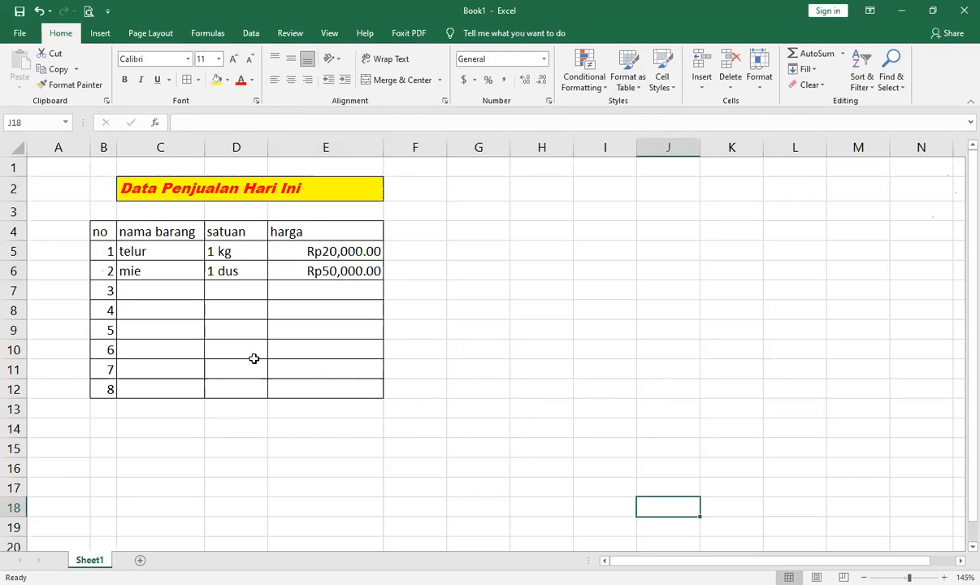
# Fill row 3 of the table with "aqua kardus" in C7 and "1 dus" in D7
pyautogui.click(131, 286)
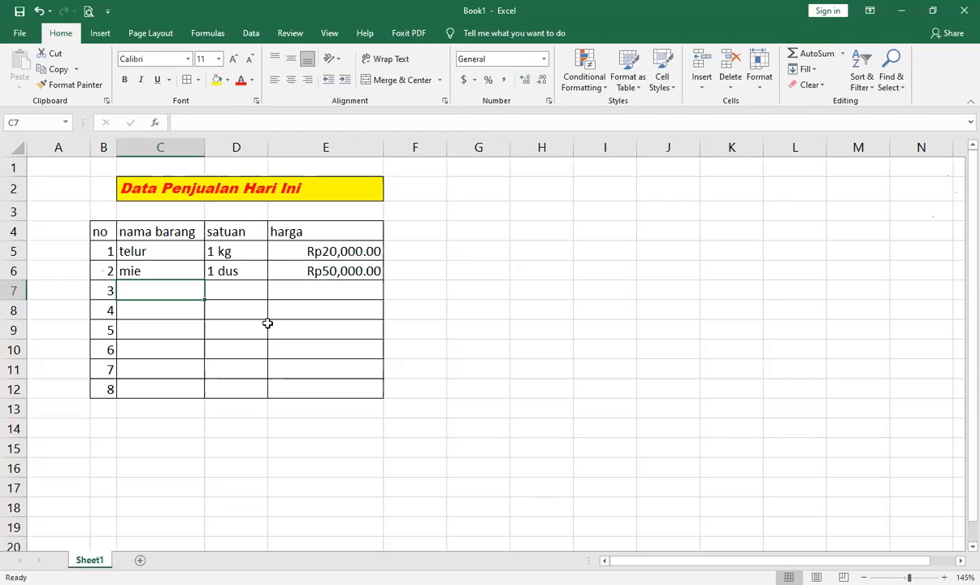
pyautogui.write('a')
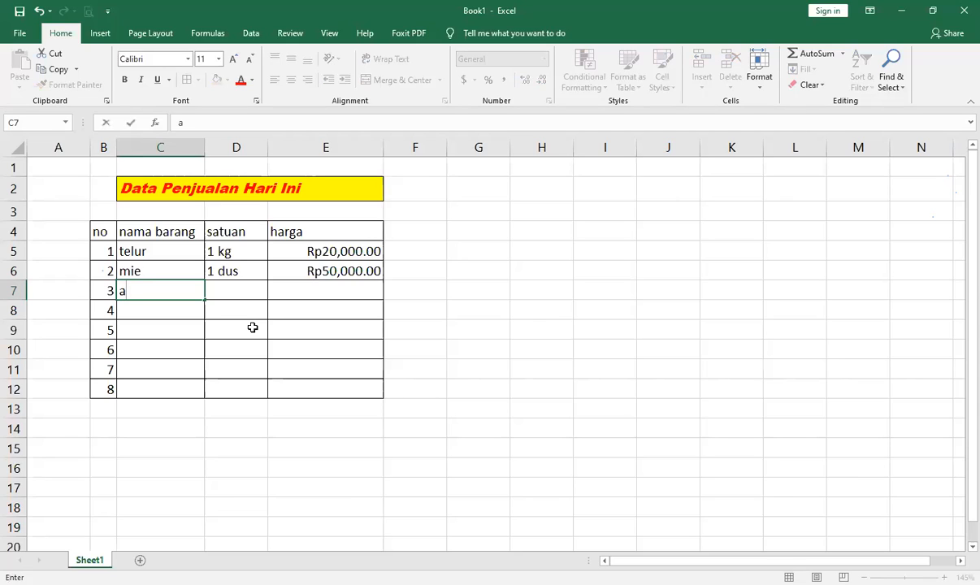
pyautogui.write('qua kar')
pyautogui.write('rdus')
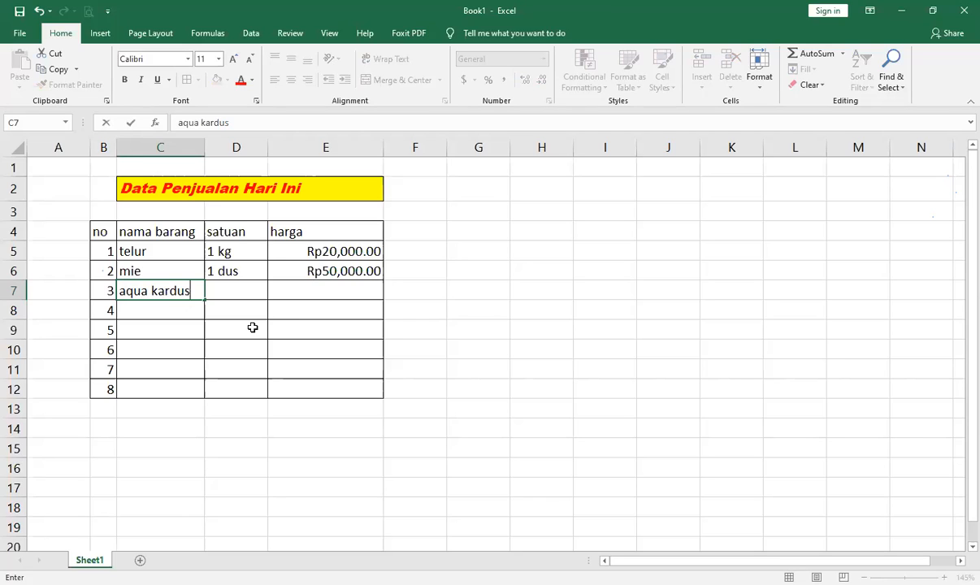
pyautogui.press('Tab')
pyautogui.write('1 dus')
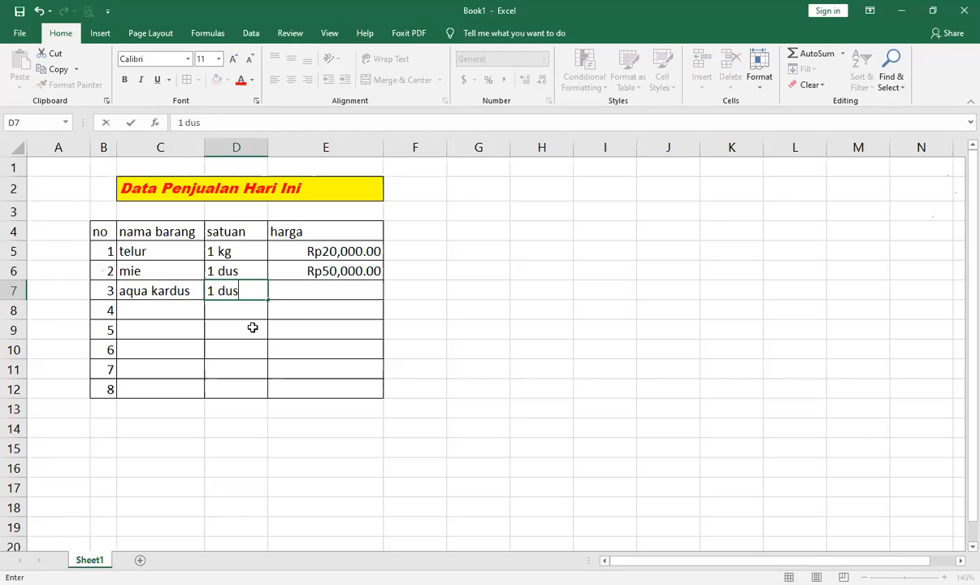
pyautogui.press('Tab')
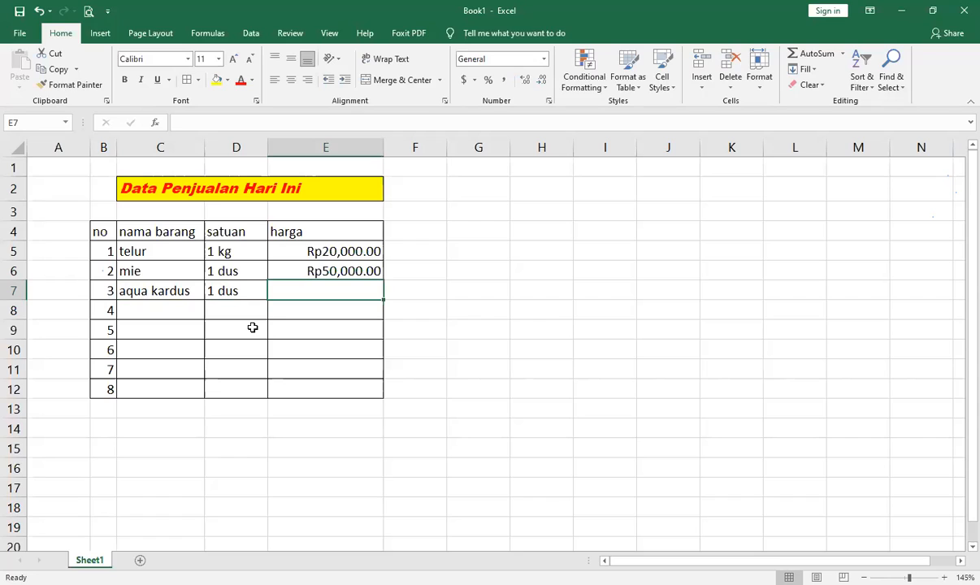
pyautogui.write('30.000')
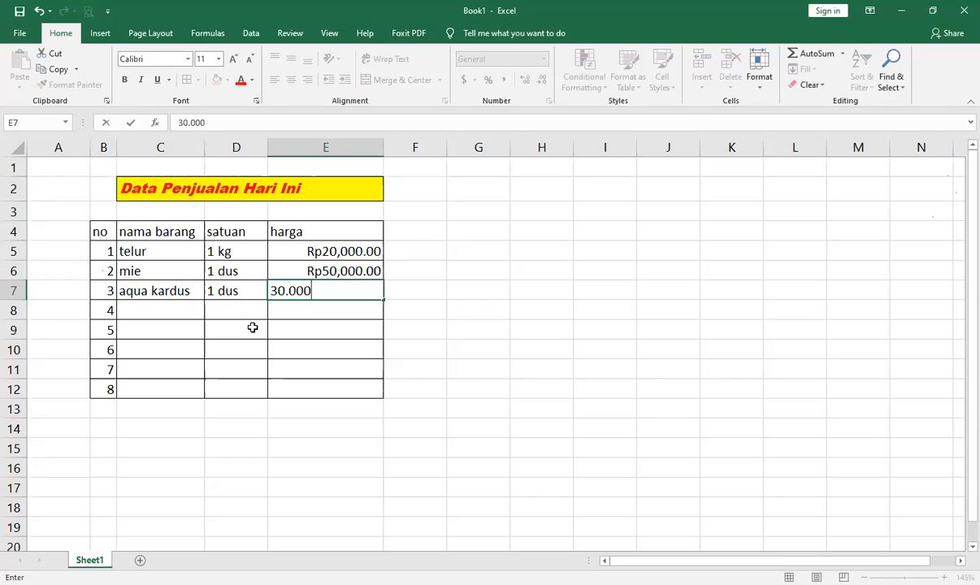
pyautogui.press('BackSpace')
pyautogui.press('BackSpace')
pyautogui.press('BackSpace')
pyautogui.press('BackSpace')
pyautogui.press('BackSpace')
pyautogui.press('BackSpace')
pyautogui.press('Escape')
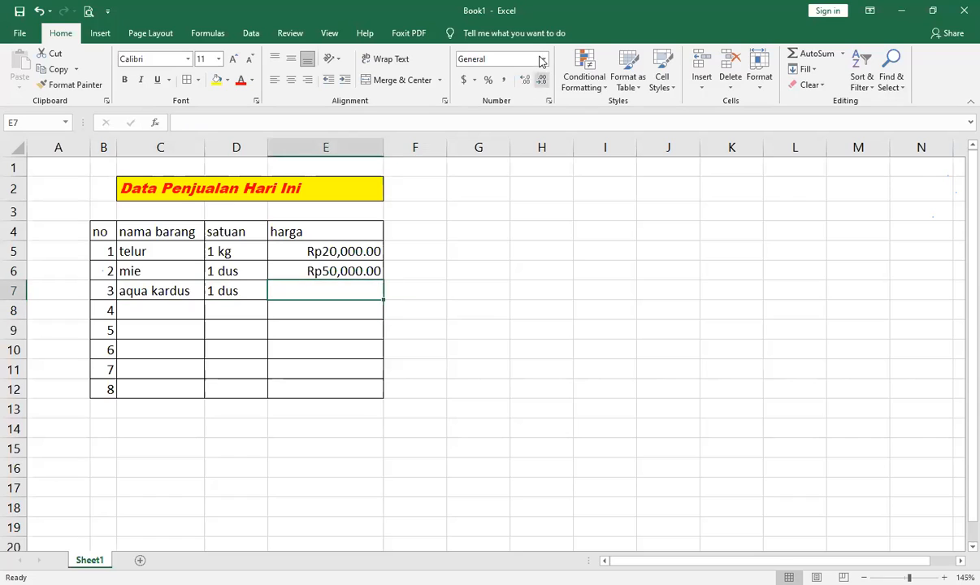
# Fill the mie price and its rupiah format from E6 down through the harga column to E12
pyautogui.click(352, 271)
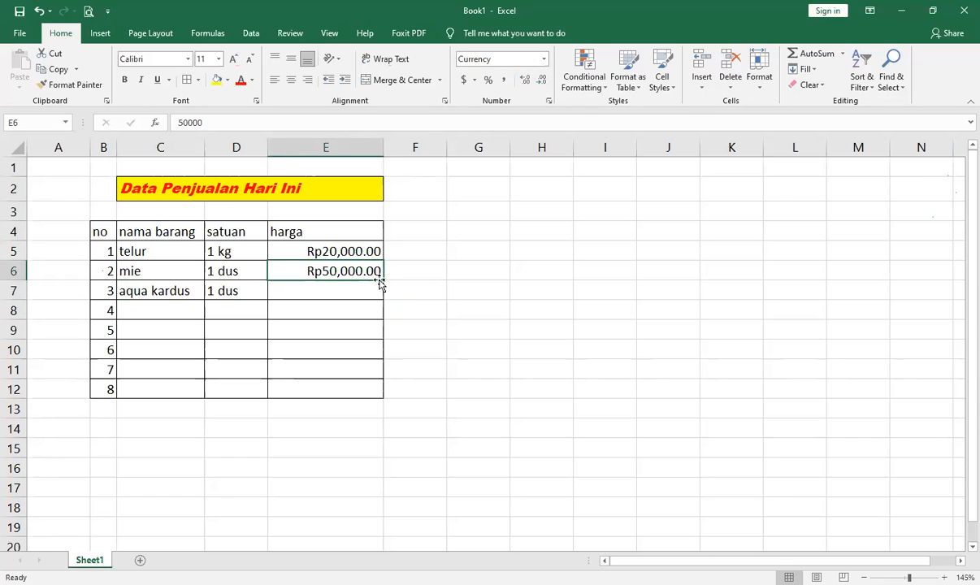
pyautogui.moveTo(383, 278); pyautogui.dragTo(381, 287)
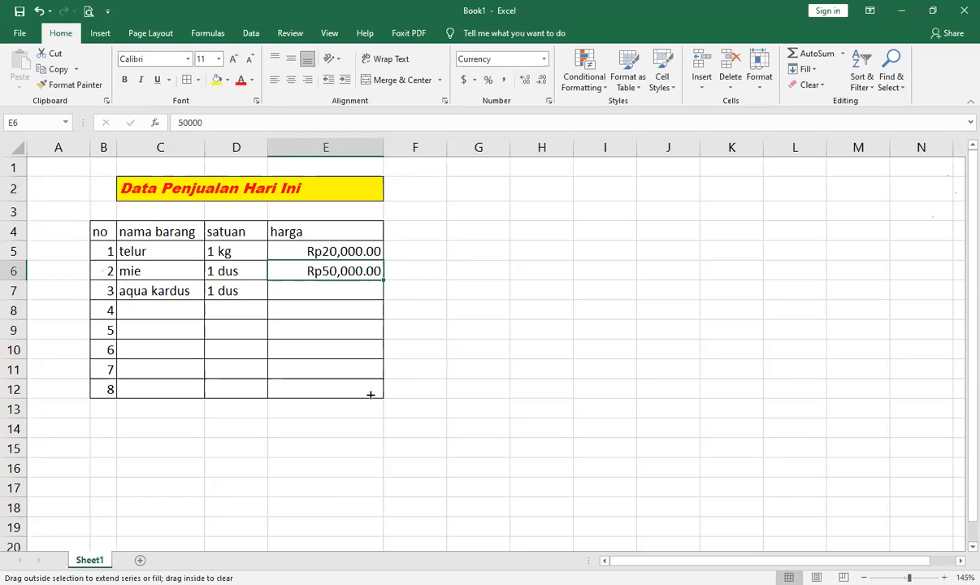
pyautogui.moveTo(370, 395); pyautogui.dragTo(370, 393)
pyautogui.click(322, 389)
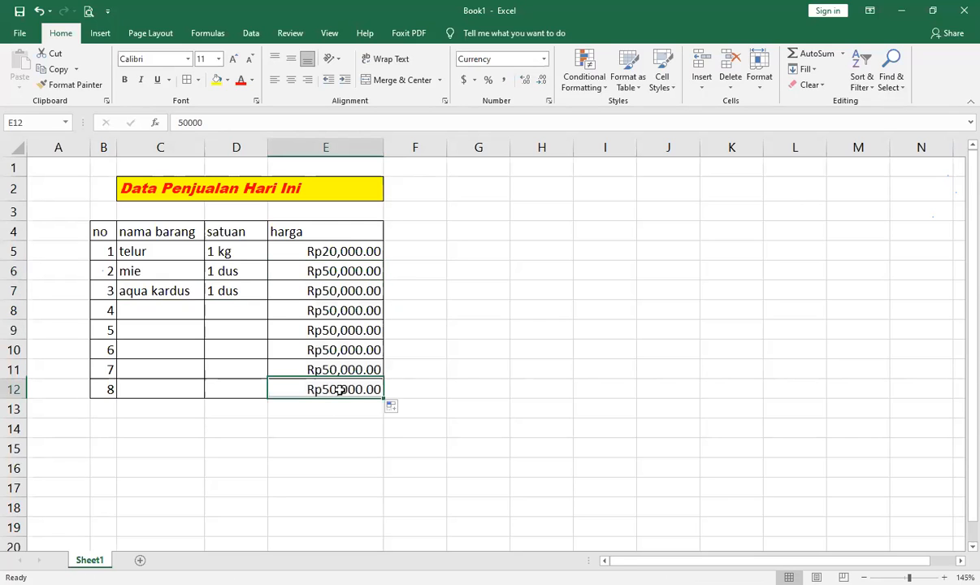
pyautogui.click(330, 315)
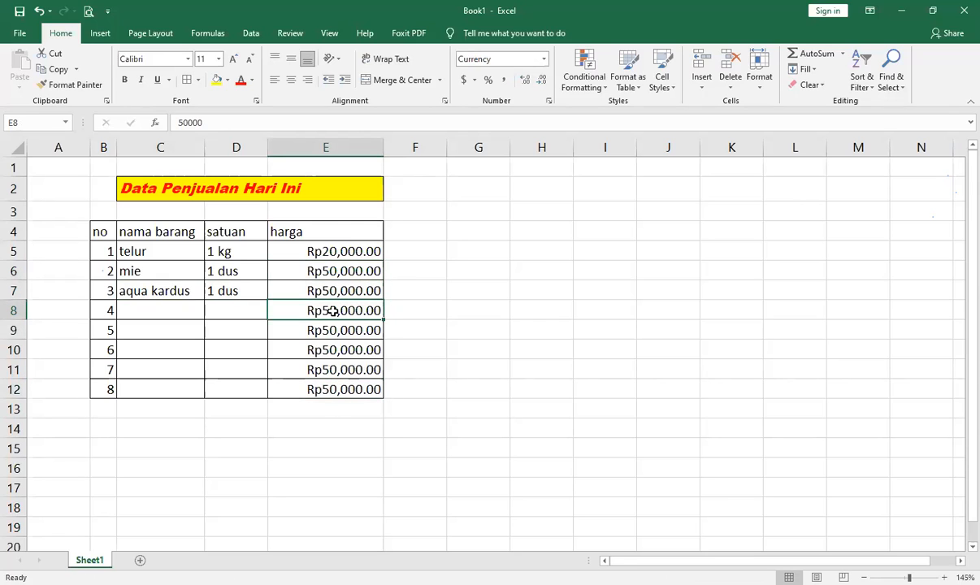
# Clear the copied prices from cells E8 to E12, leaving their currency format in place
pyautogui.press('Delete')
pyautogui.click(335, 332)
pyautogui.press('Delete')
pyautogui.click(330, 350)
pyautogui.press('Delete')
pyautogui.click(330, 369)
pyautogui.click(338, 389)
pyautogui.press('Delete')
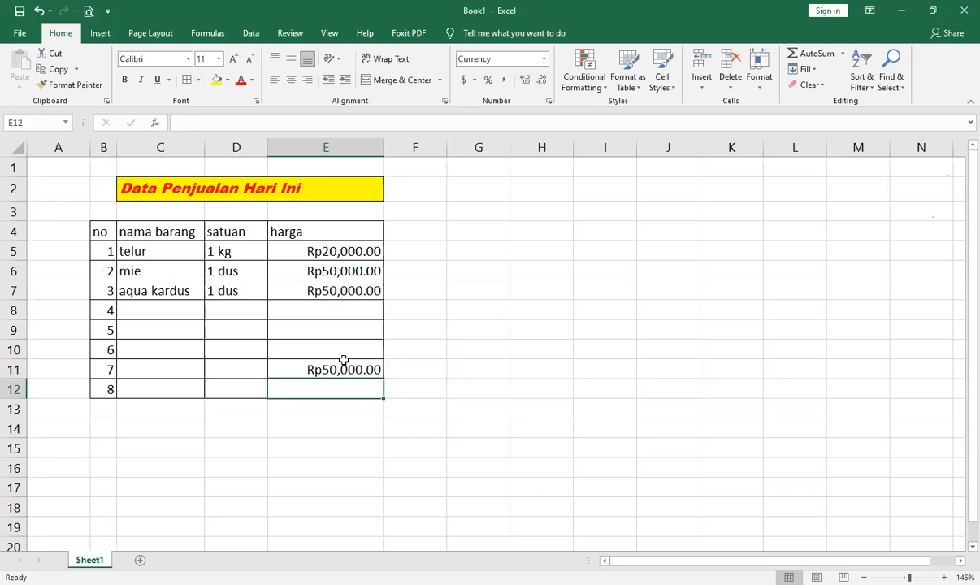
pyautogui.click(343, 367)
pyautogui.press('Delete')
pyautogui.click(345, 292)
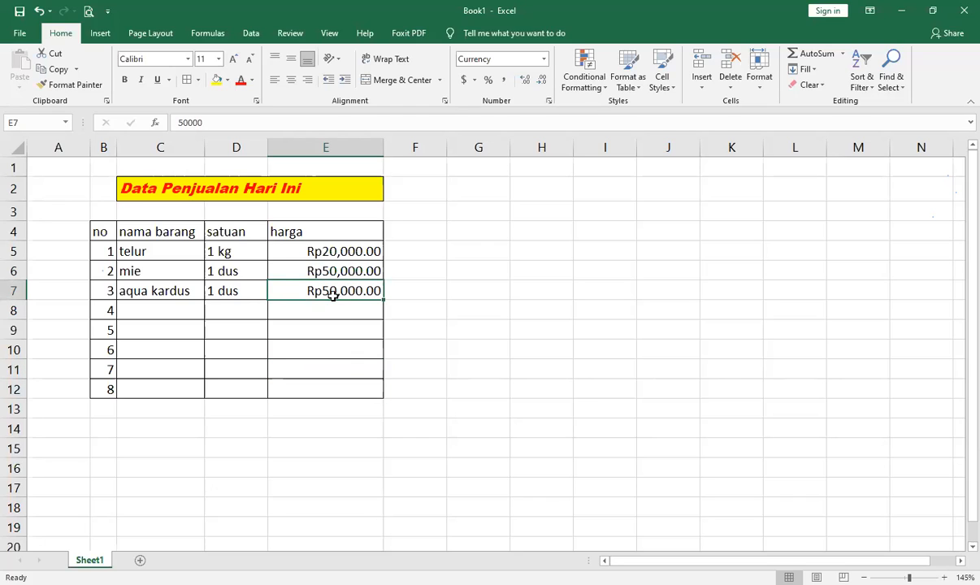
pyautogui.write('30')
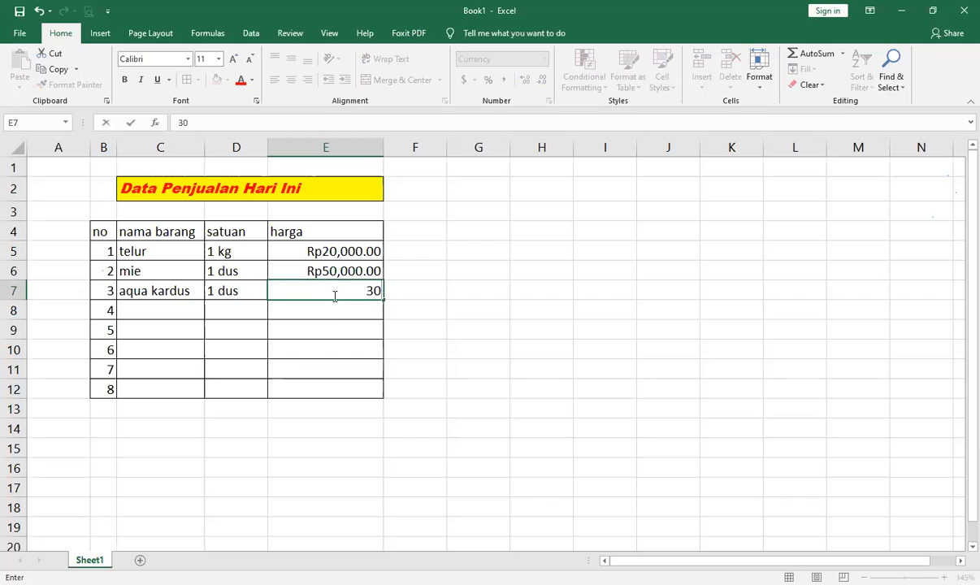
pyautogui.write('.000')
pyautogui.press('Return')
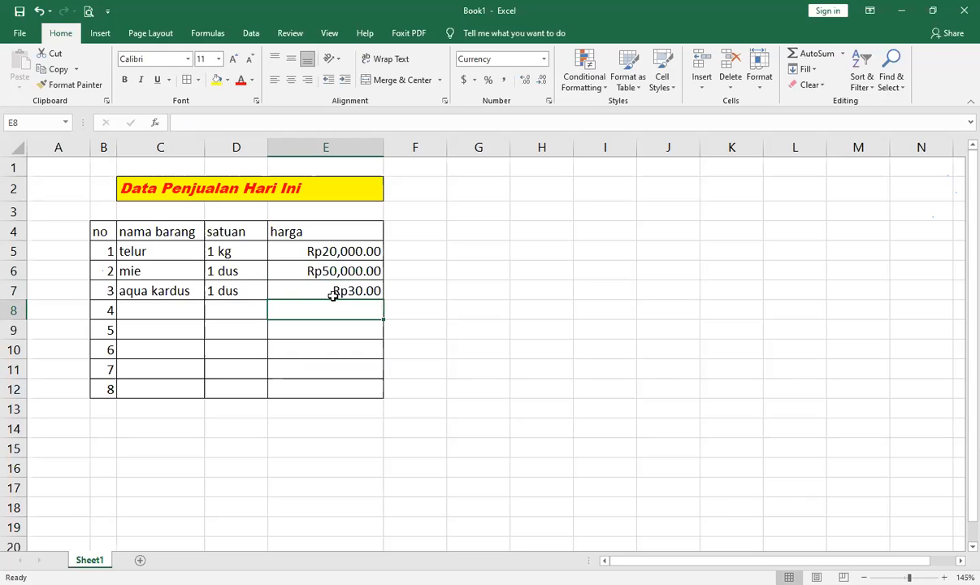
pyautogui.hotkey('ctrl', 'z')
# Enter 30000 as the aqua kardus price in cell E7
pyautogui.write('3')
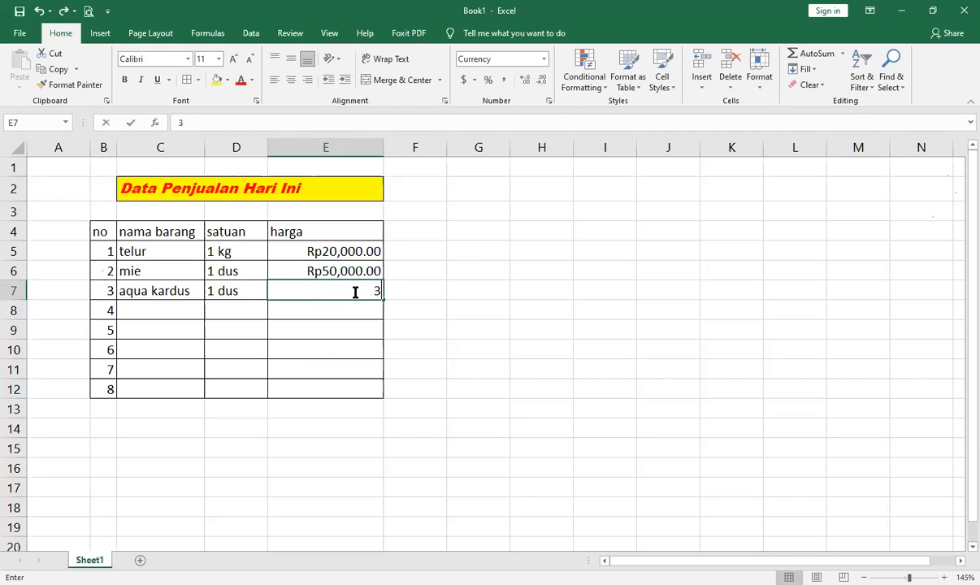
pyautogui.write('0000')
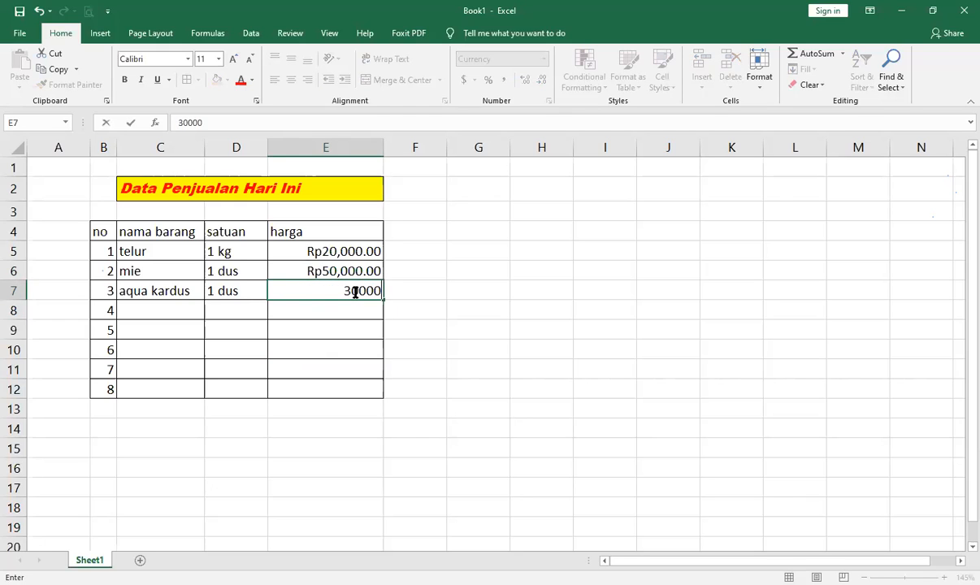
pyautogui.press('Return')
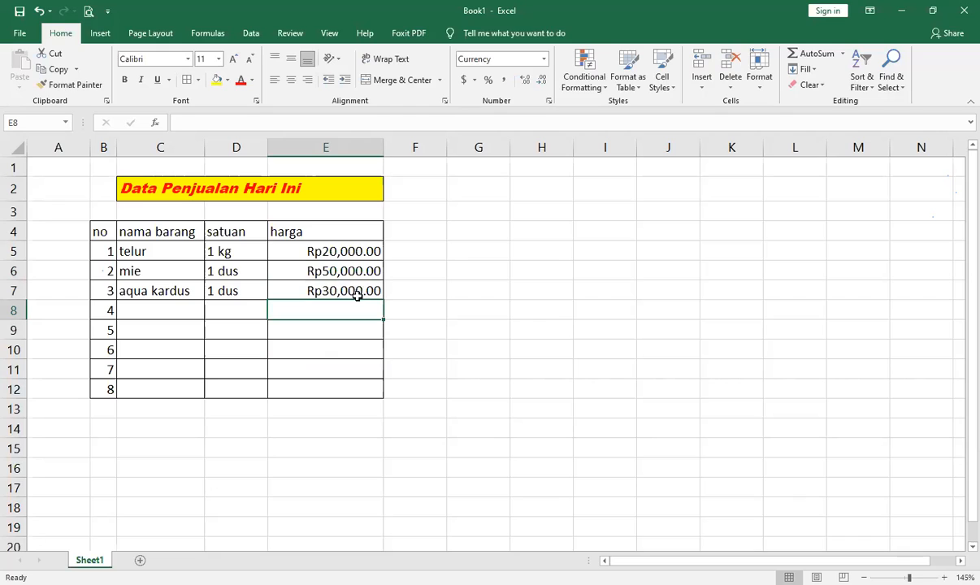
# Examine the Currency and Accounting categories among the additional accounting formats for the telur price in E5, without applying any
pyautogui.click(301, 249)
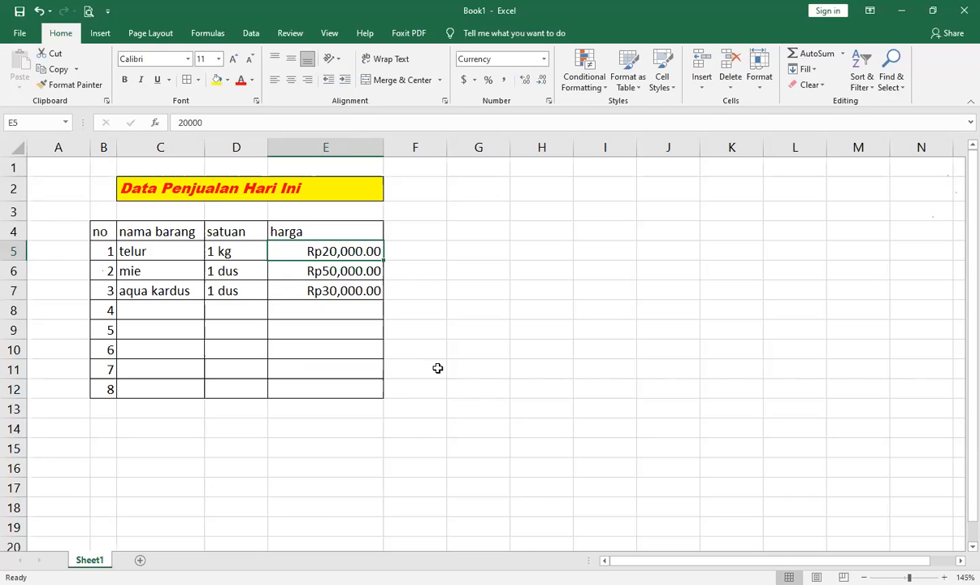
pyautogui.click(475, 79)
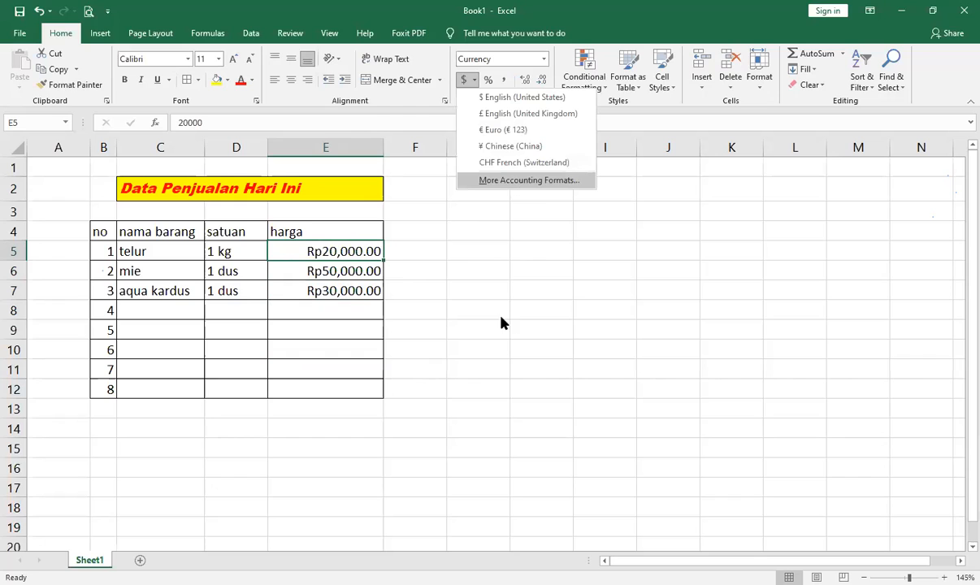
pyautogui.click(518, 179)
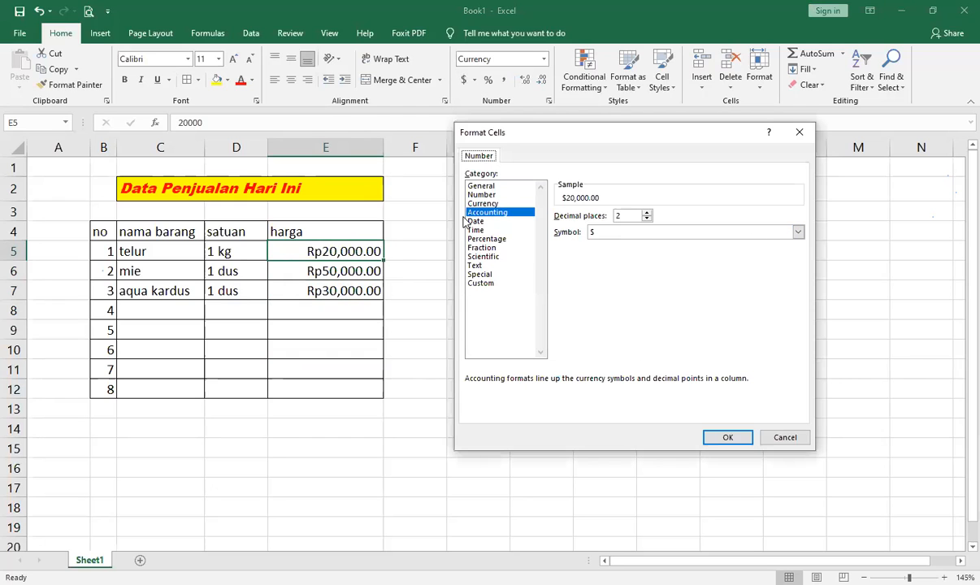
pyautogui.click(491, 205)
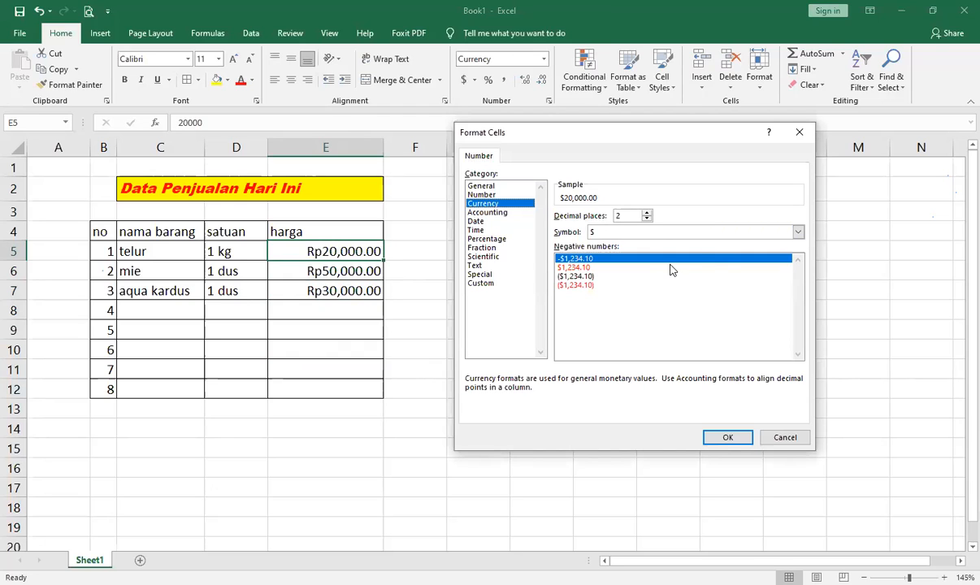
pyautogui.click(797, 233)
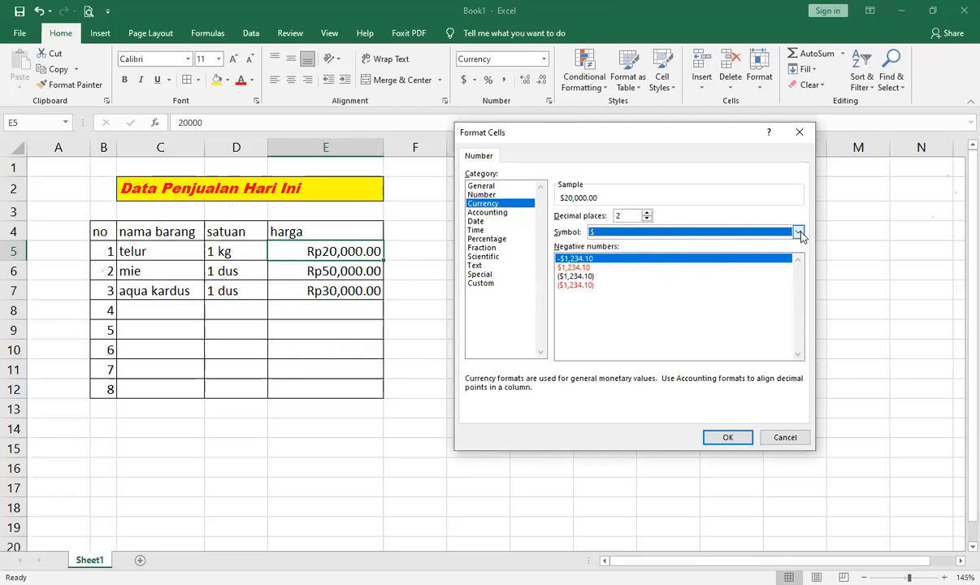
pyautogui.click(533, 305)
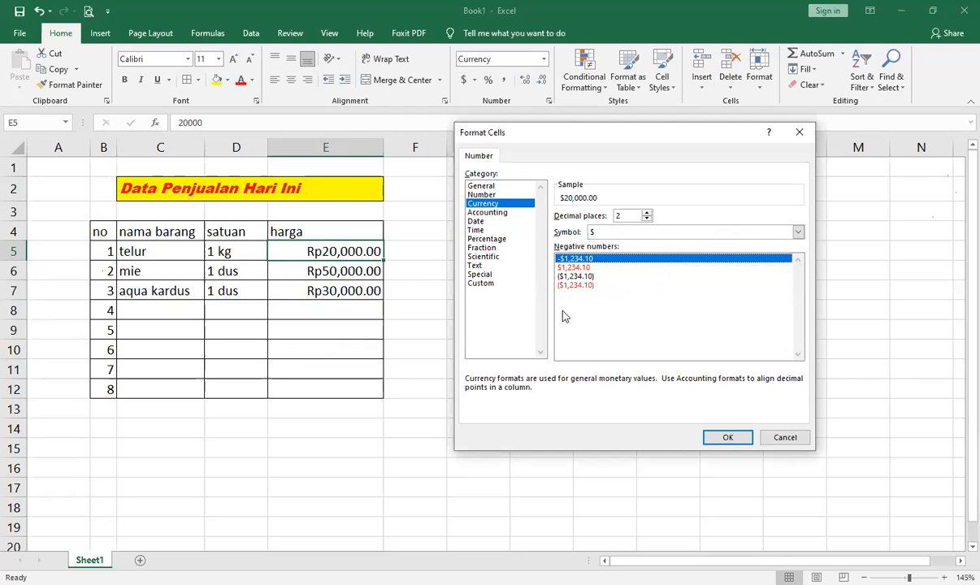
pyautogui.click(501, 217)
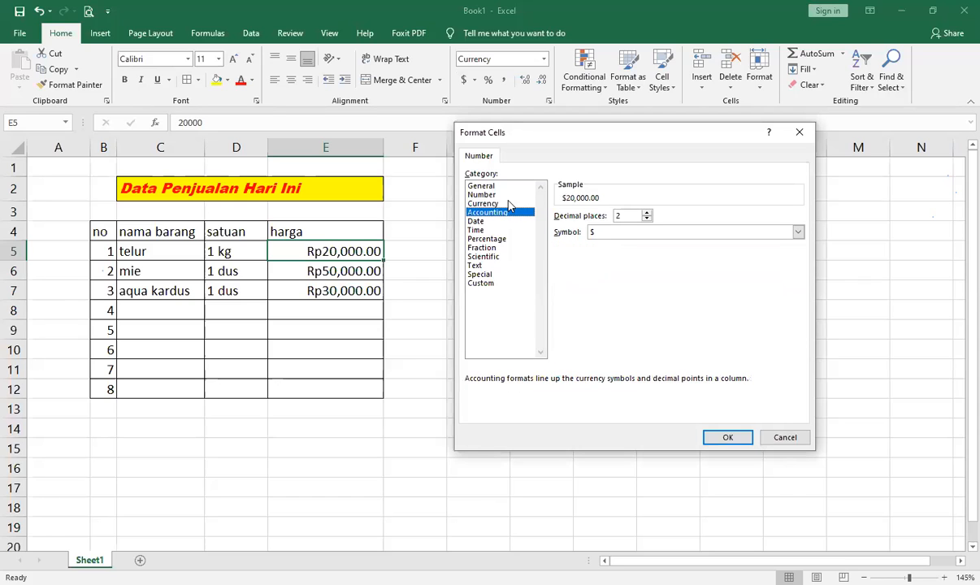
pyautogui.click(491, 203)
pyautogui.click(786, 438)
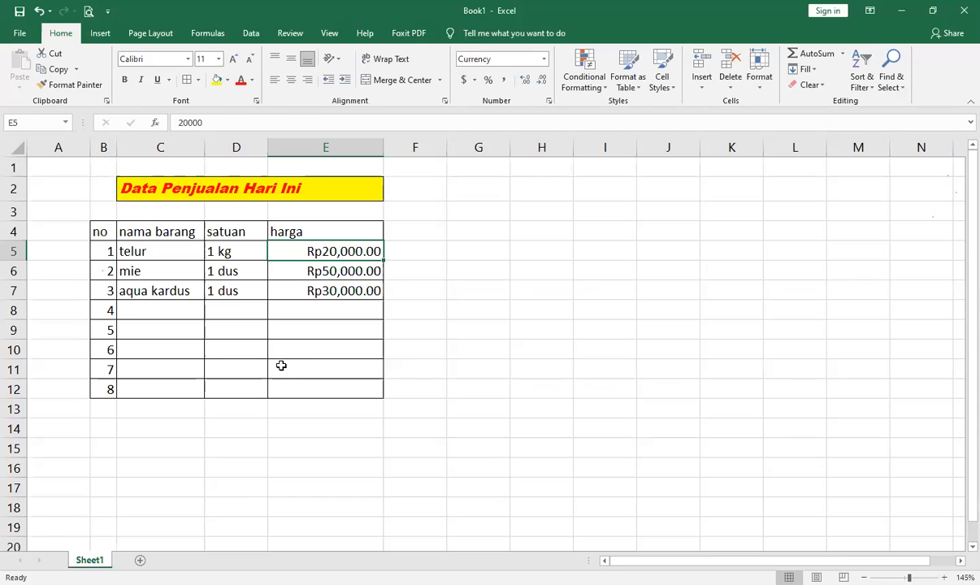
pyautogui.click(279, 367)
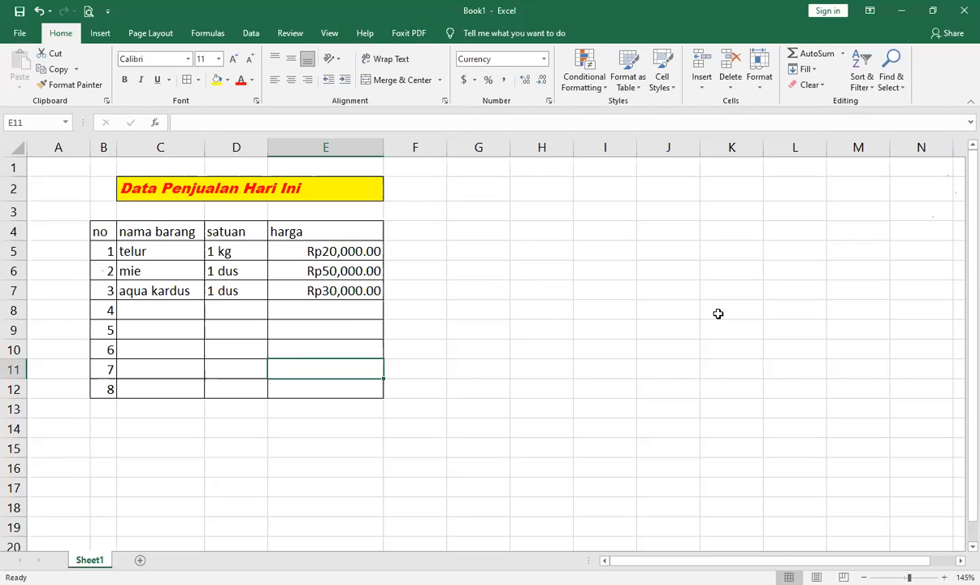
pyautogui.click(490, 347)
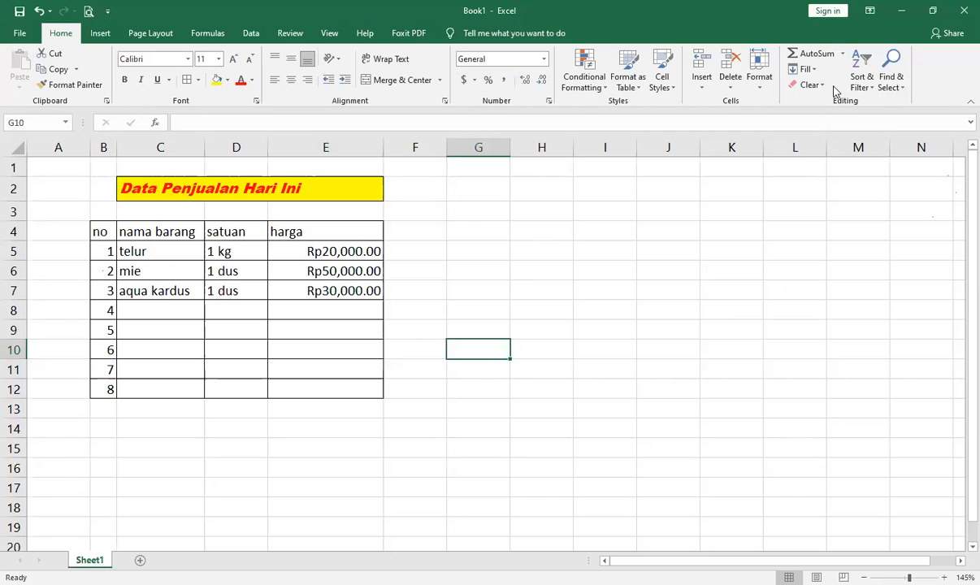
pyautogui.click(640, 92)
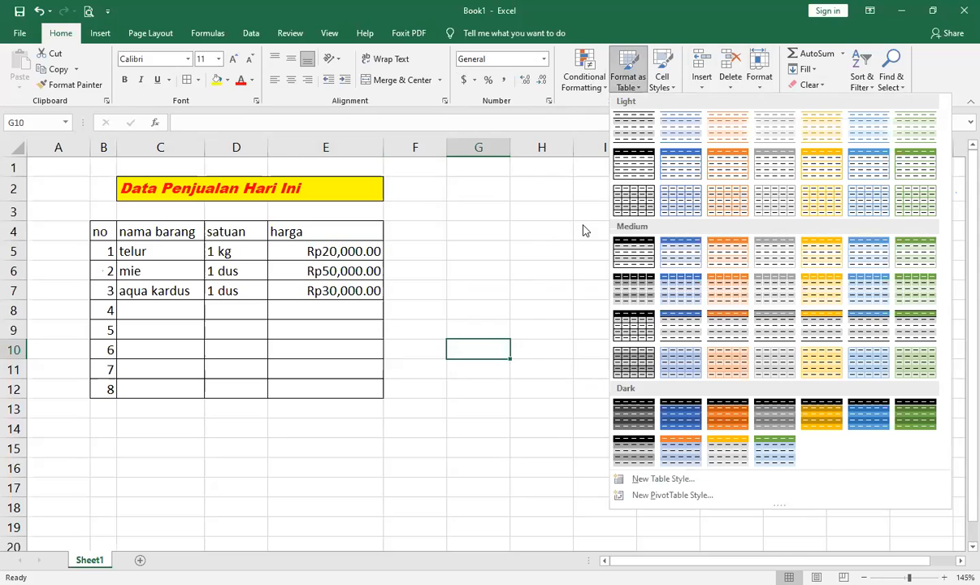
pyautogui.click(642, 253)
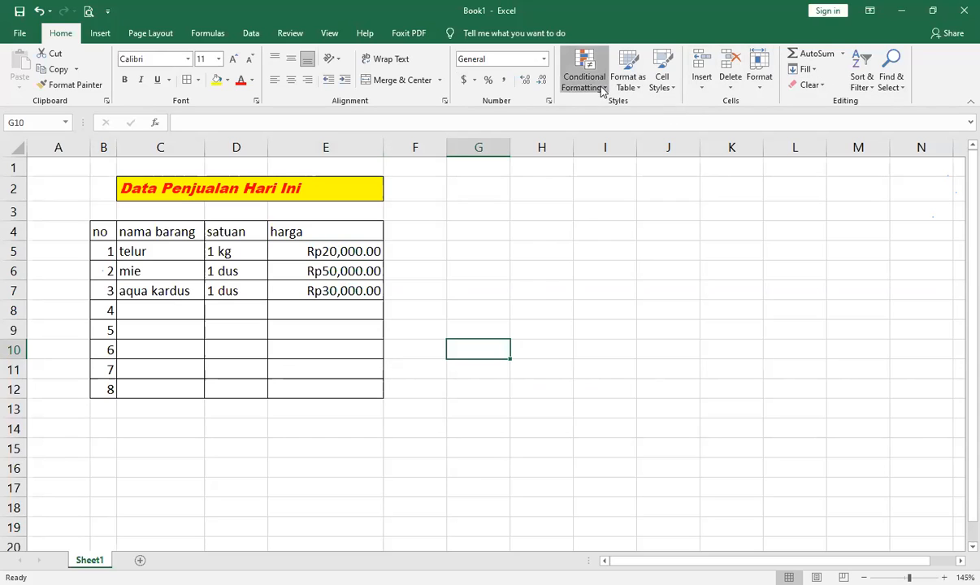
pyautogui.click(642, 91)
# Format the sales table range B4:E12 as a table with headers, using a ready-made medium table style
pyautogui.click(101, 230)
pyautogui.moveTo(102, 230)
pyautogui.mouseDown()
pyautogui.moveTo(357, 368)
pyautogui.moveTo(374, 388)
pyautogui.mouseUp()
pyautogui.click(639, 89)
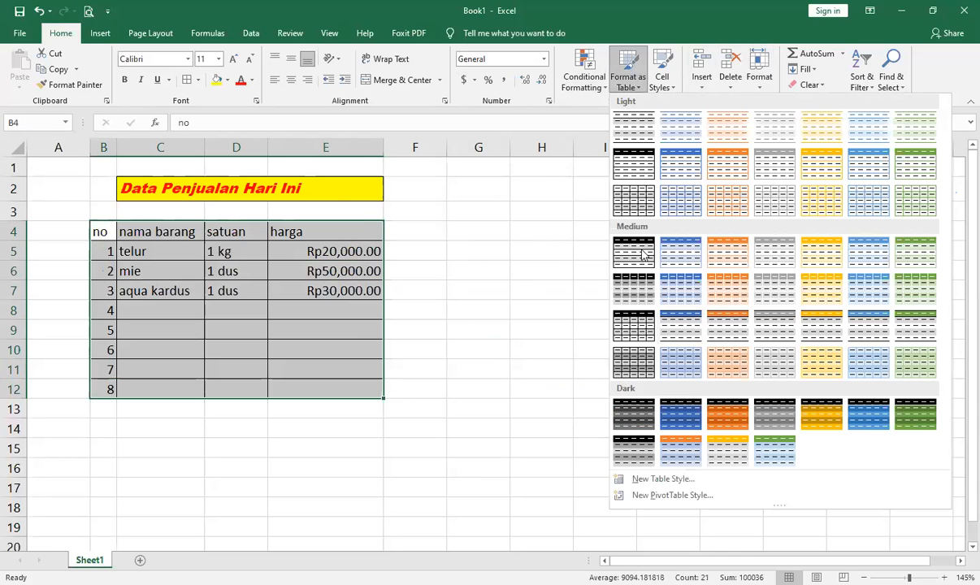
pyautogui.click(643, 257)
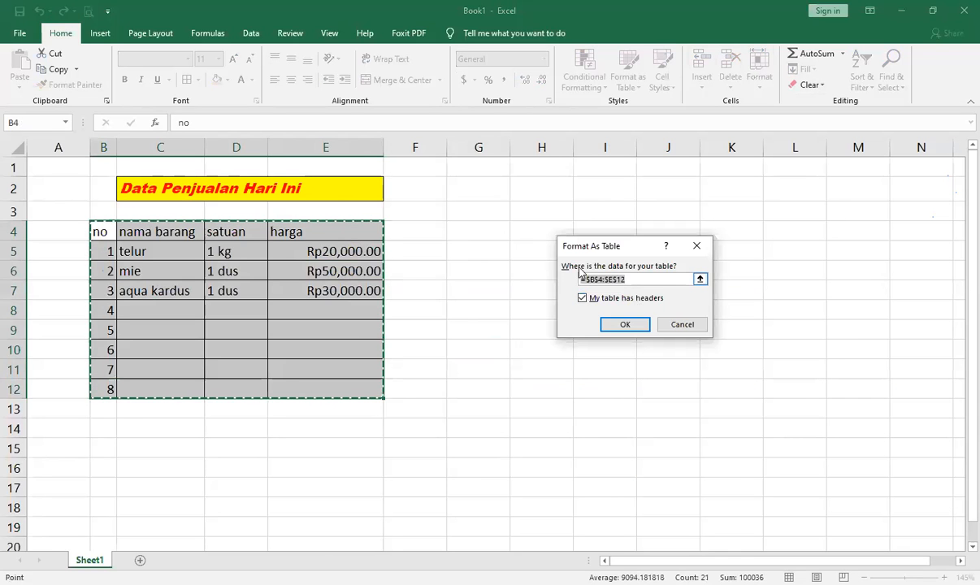
pyautogui.click(625, 324)
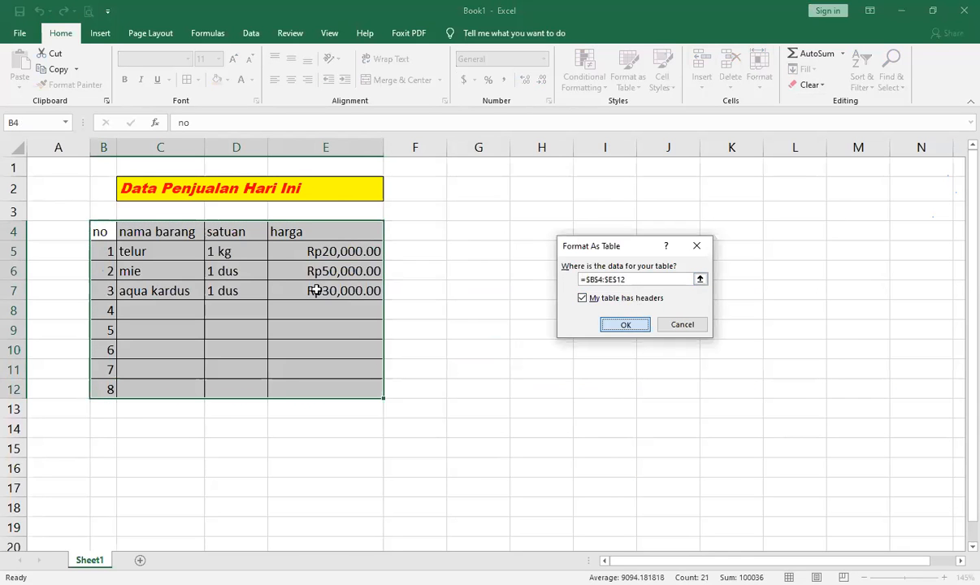
# Try the blue medium style and the green light style on the sales table
pyautogui.click(714, 78)
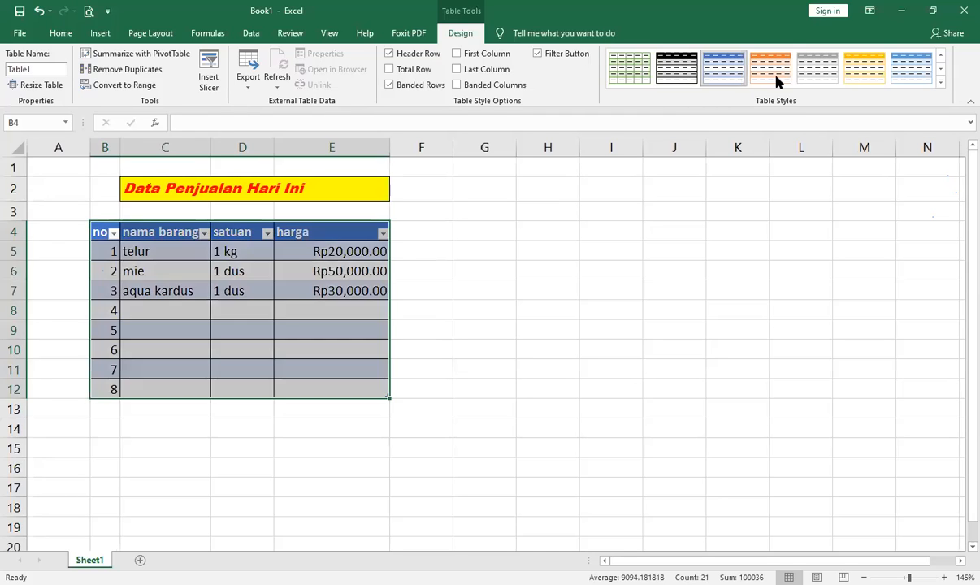
pyautogui.click(630, 70)
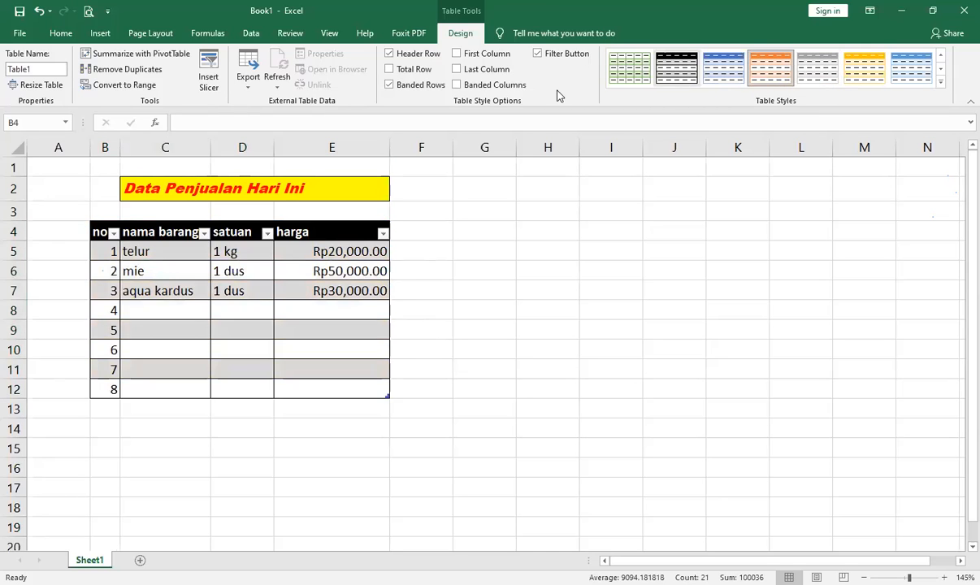
pyautogui.click(204, 233)
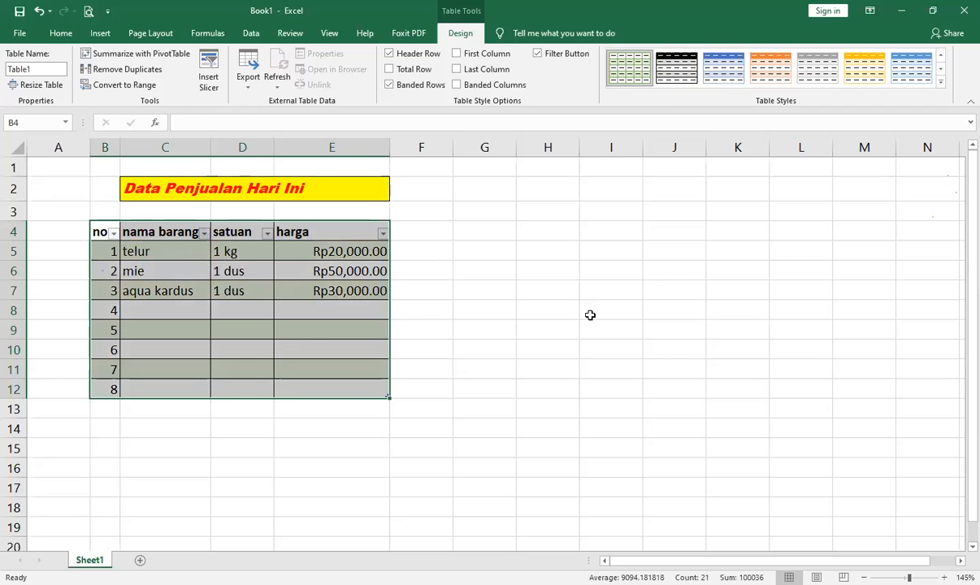
# Undo the table style changes and the table conversion to restore the plain bordered sales table
pyautogui.click(38, 11)
pyautogui.click(38, 12)
pyautogui.click(39, 12)
pyautogui.click(38, 12)
pyautogui.click(478, 231)
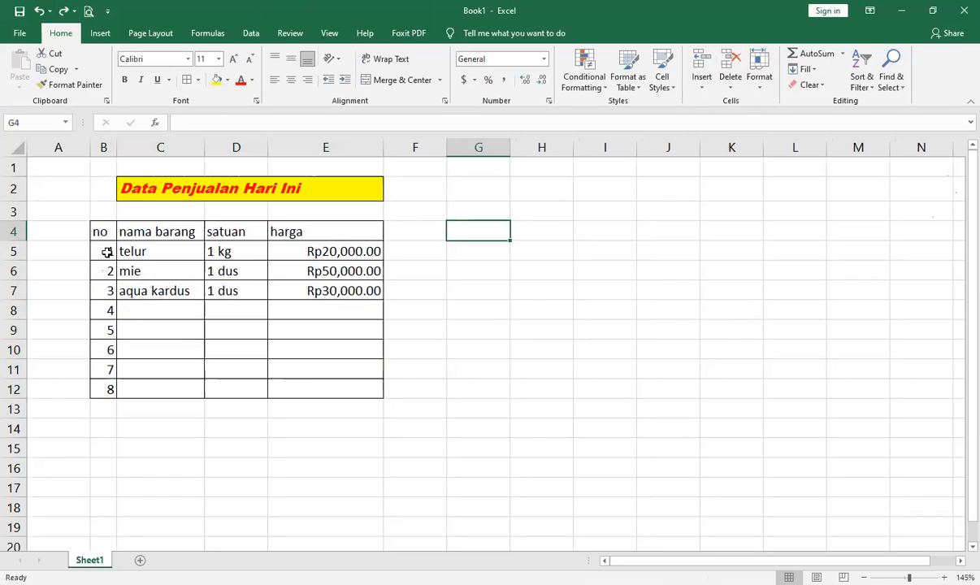
# Delete the empty column A as a whole sheet column and undo the deletion
pyautogui.click(737, 88)
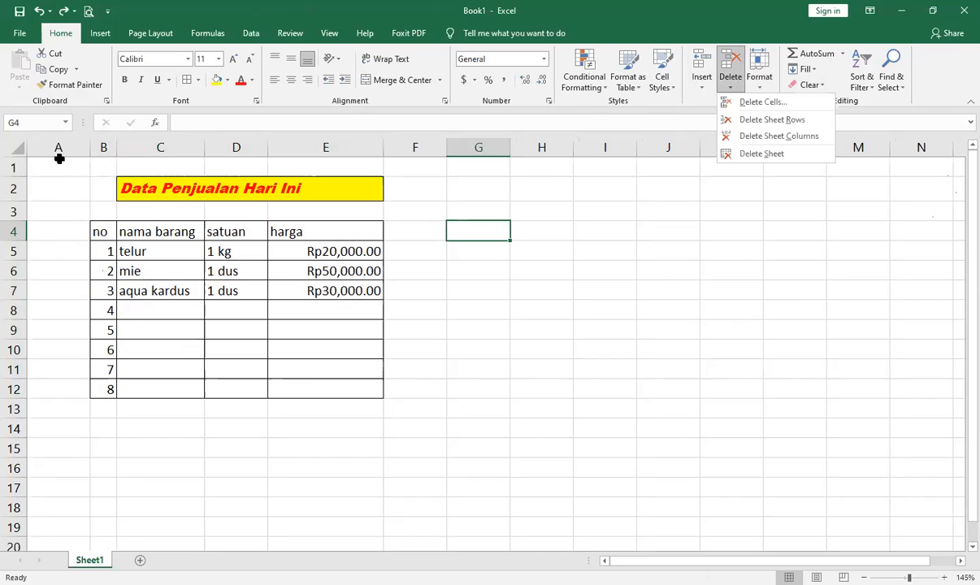
pyautogui.click(59, 138)
pyautogui.click(58, 140)
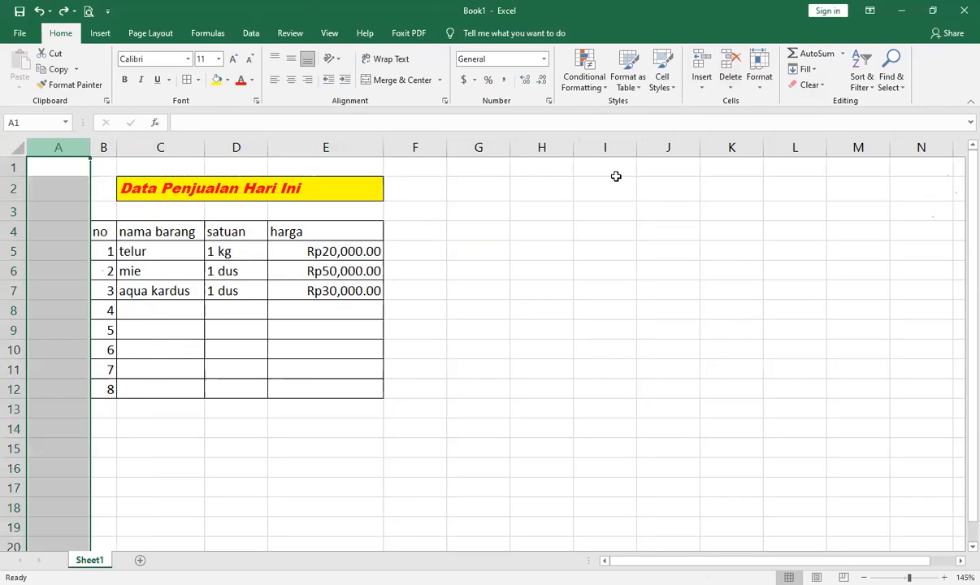
pyautogui.click(737, 87)
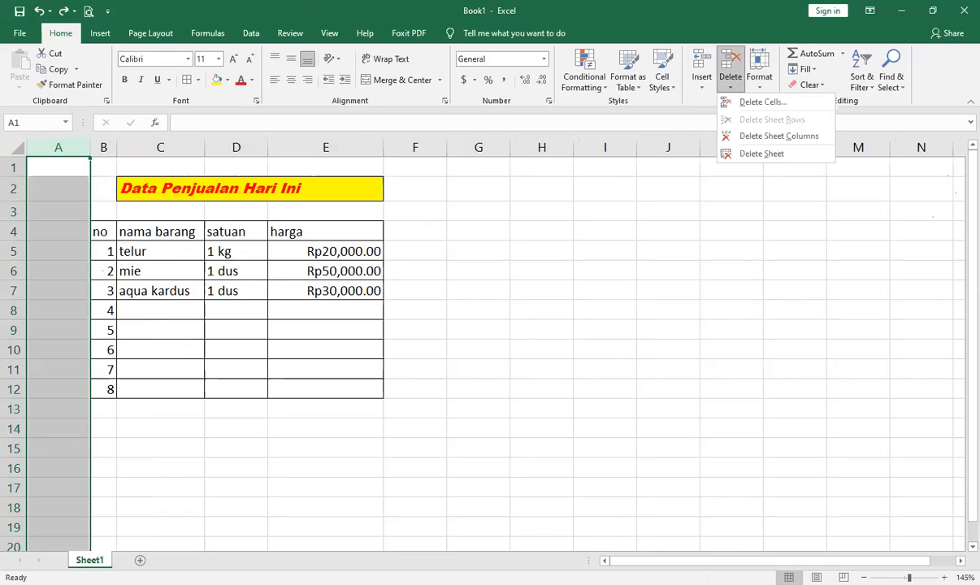
pyautogui.click(778, 136)
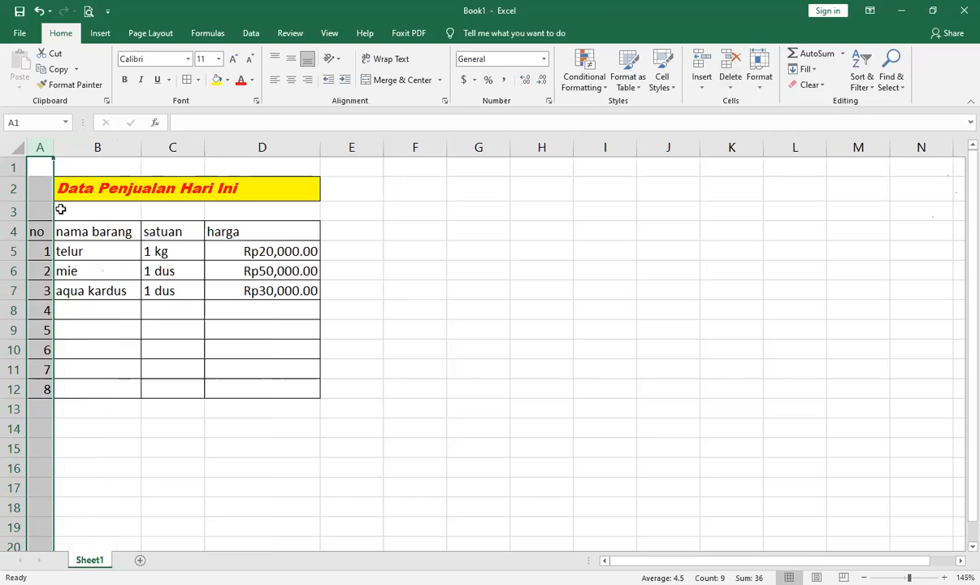
pyautogui.click(39, 12)
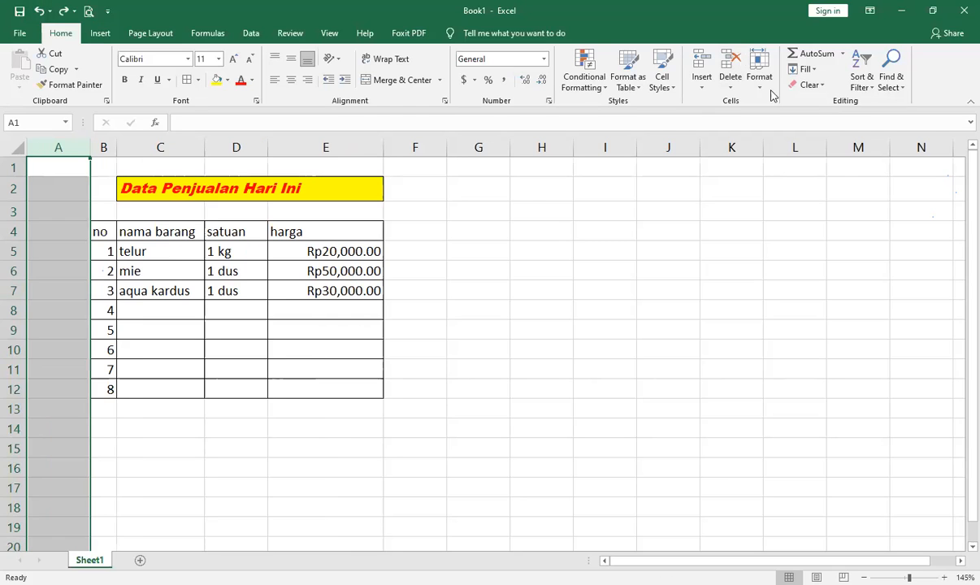
# Delete the empty row 3 between the title and the table, and undo the deletion
pyautogui.click(731, 87)
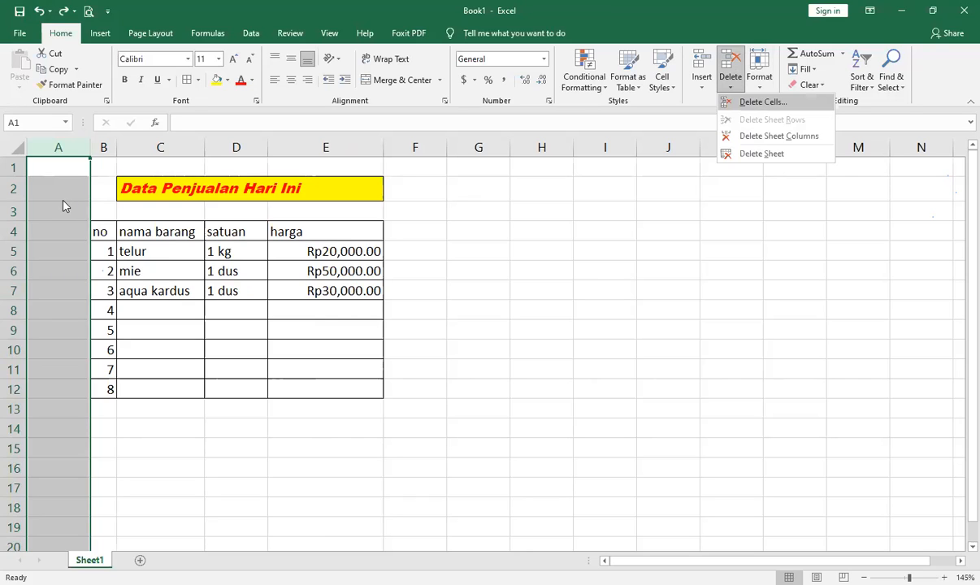
pyautogui.click(13, 210)
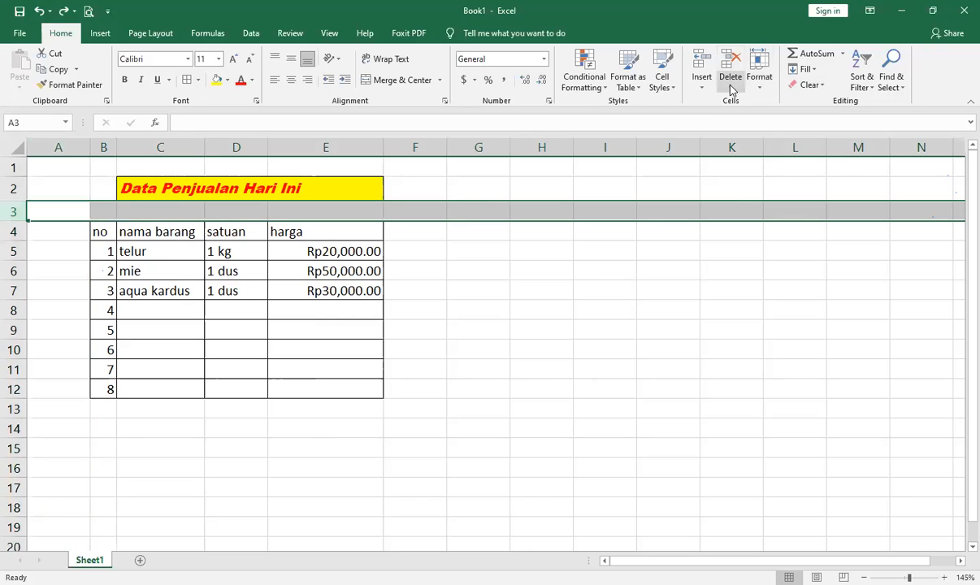
pyautogui.click(731, 81)
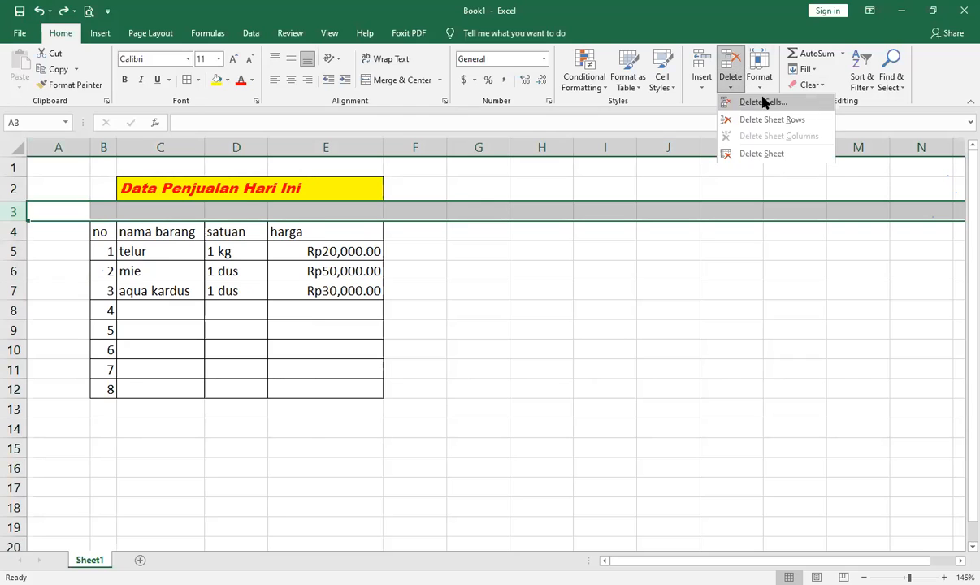
pyautogui.click(764, 100)
pyautogui.click(39, 9)
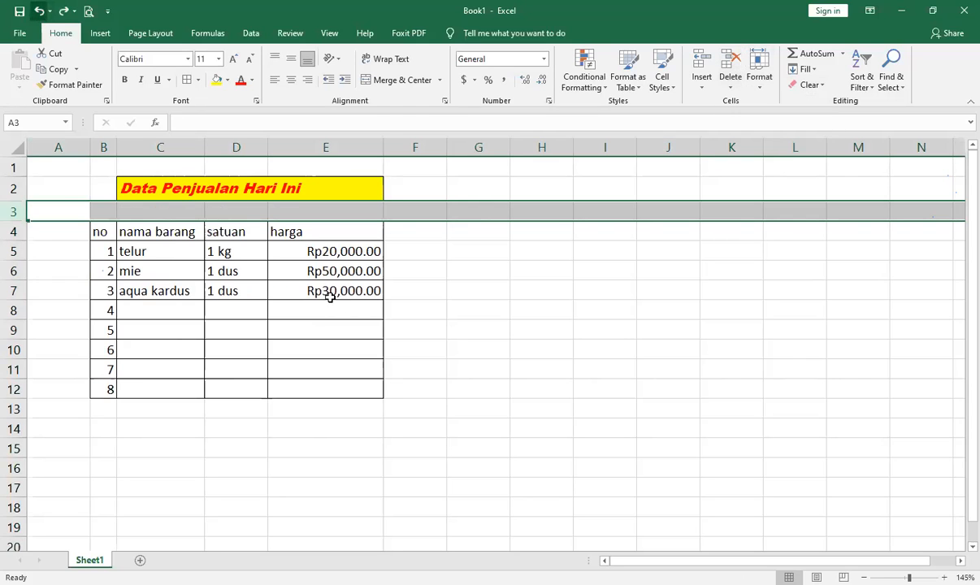
pyautogui.click(512, 429)
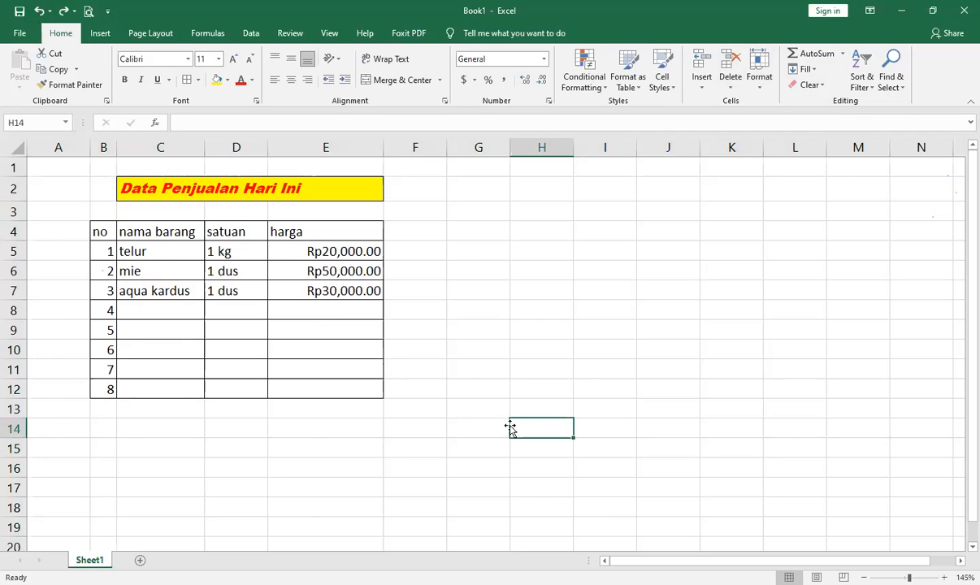
# Insert a new sheet column before column A and delete it again
pyautogui.click(702, 85)
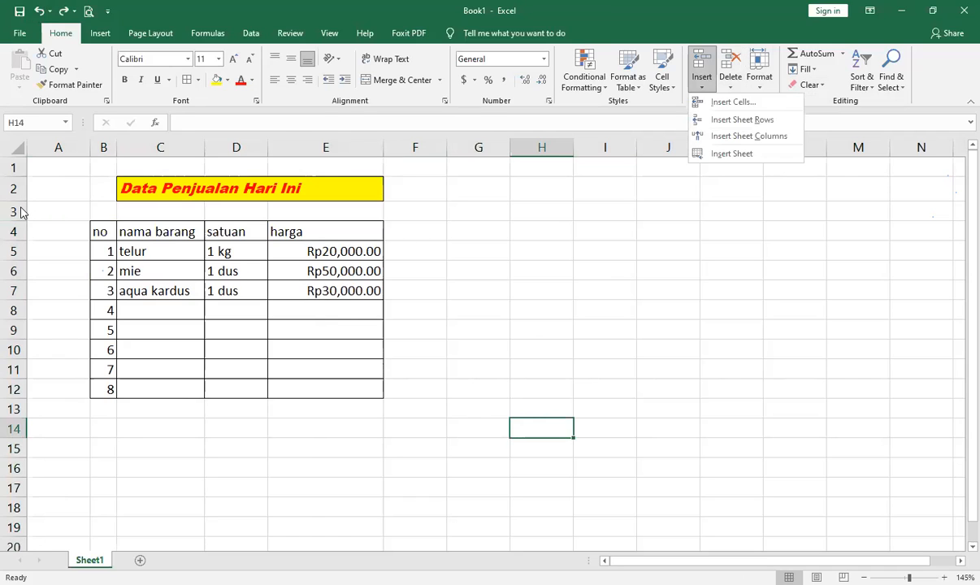
pyautogui.click(67, 140)
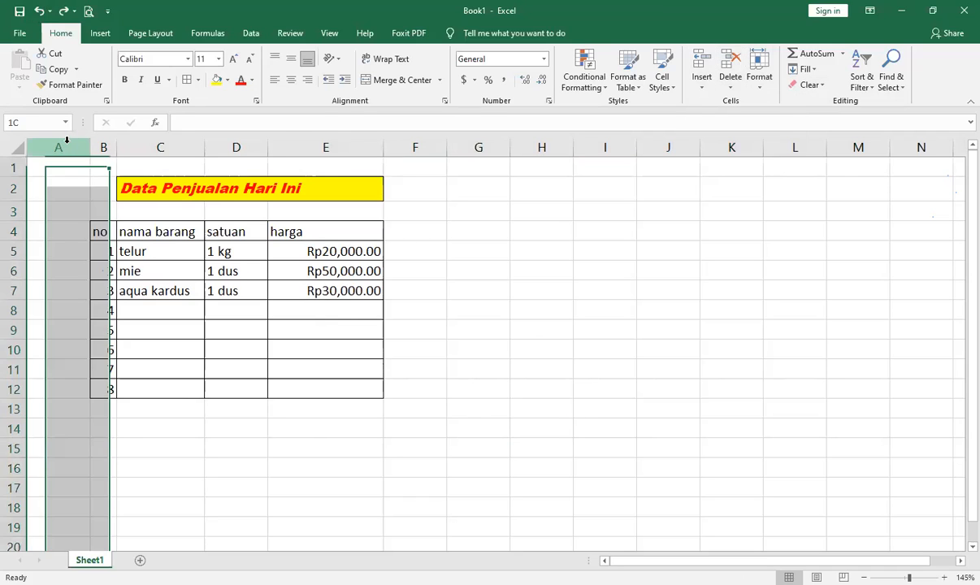
pyautogui.click(704, 90)
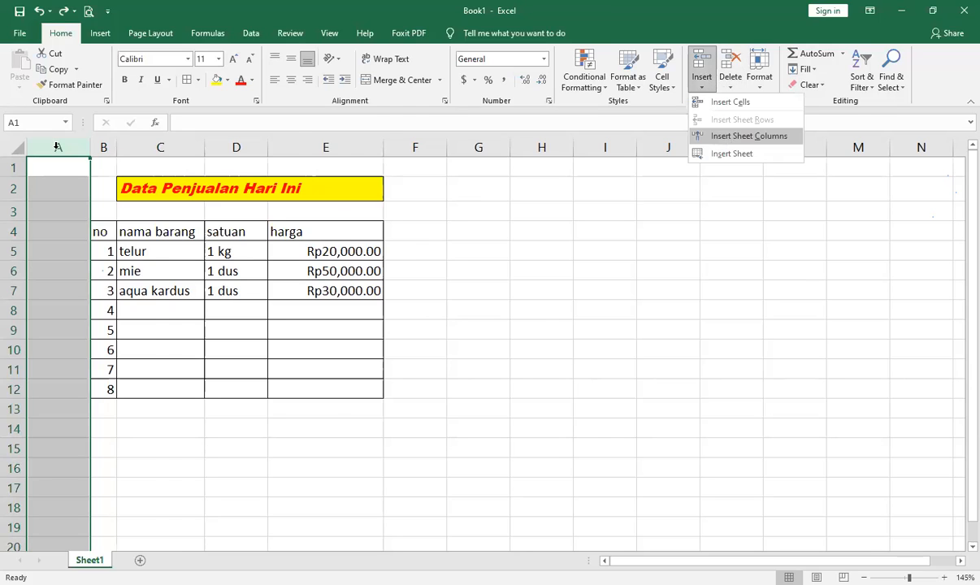
pyautogui.click(726, 137)
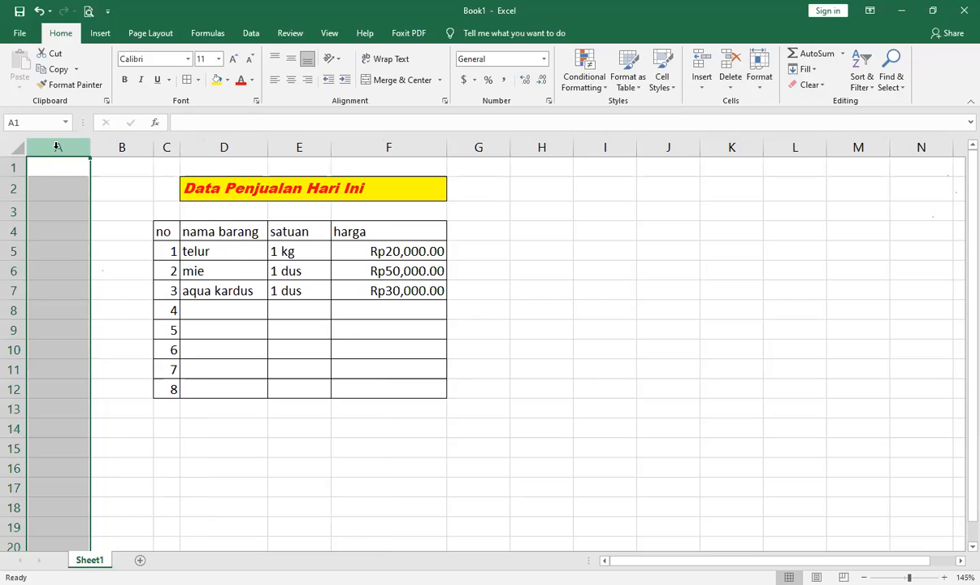
pyautogui.click(737, 81)
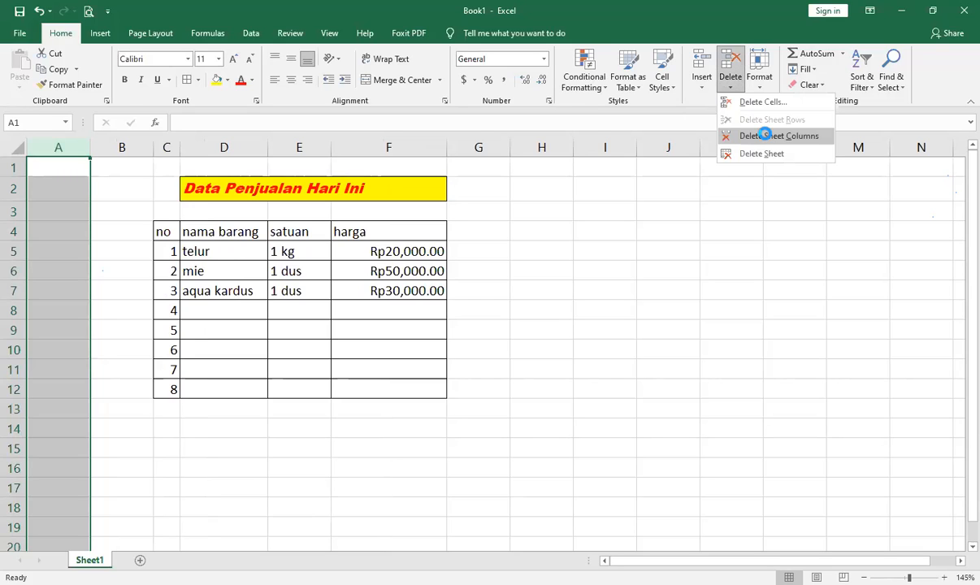
pyautogui.click(726, 136)
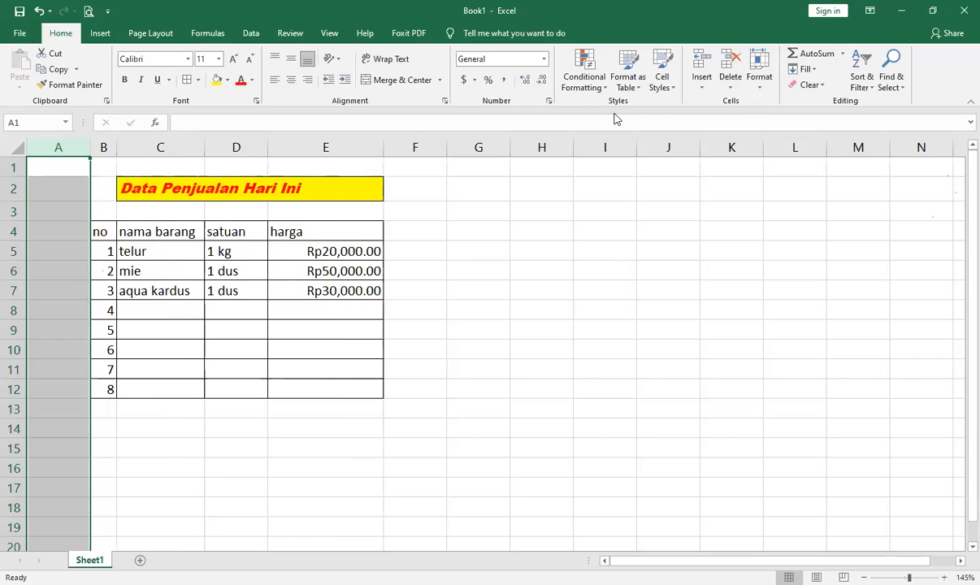
# Insert a new row above row 3 and undo the insertion
pyautogui.click(702, 85)
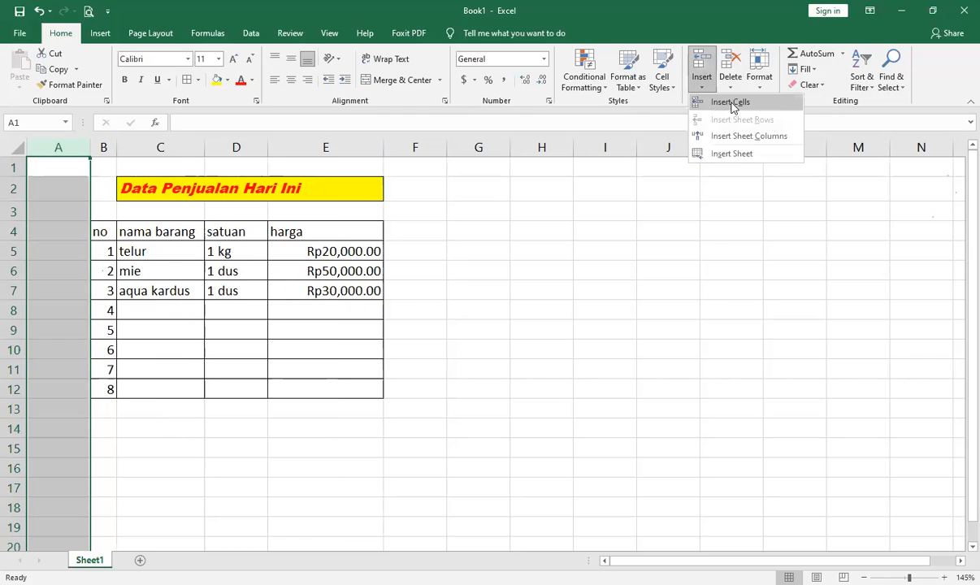
pyautogui.click(10, 205)
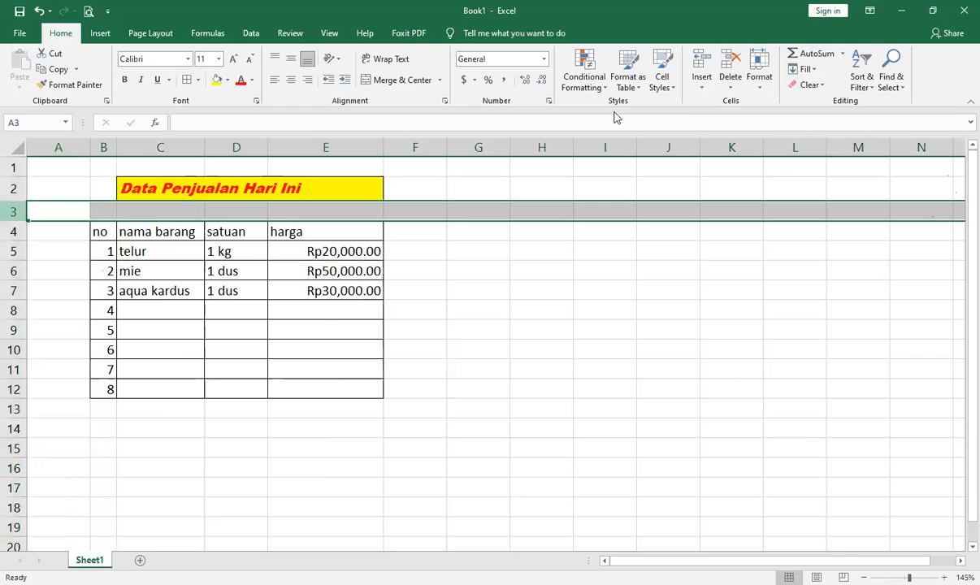
pyautogui.click(707, 96)
pyautogui.click(553, 268)
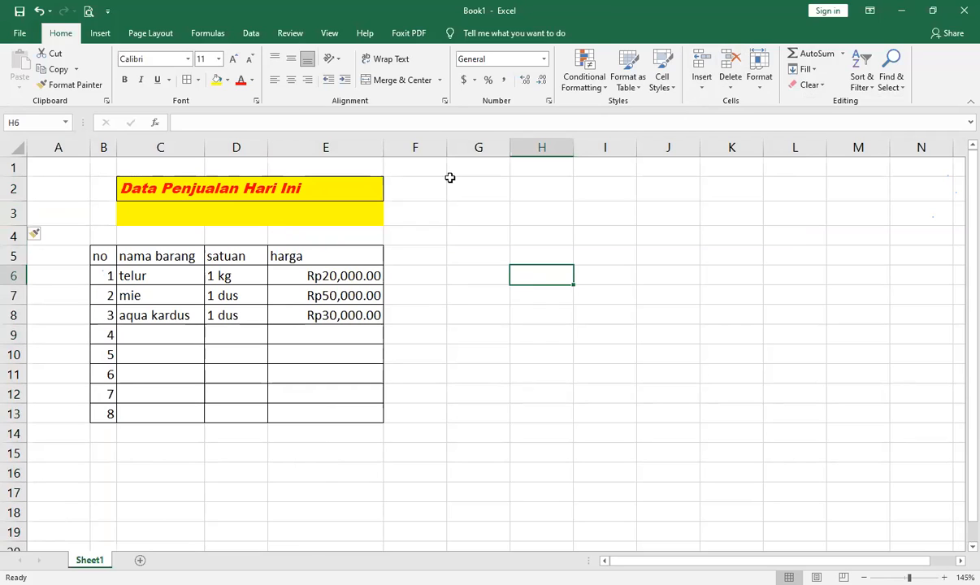
pyautogui.click(37, 10)
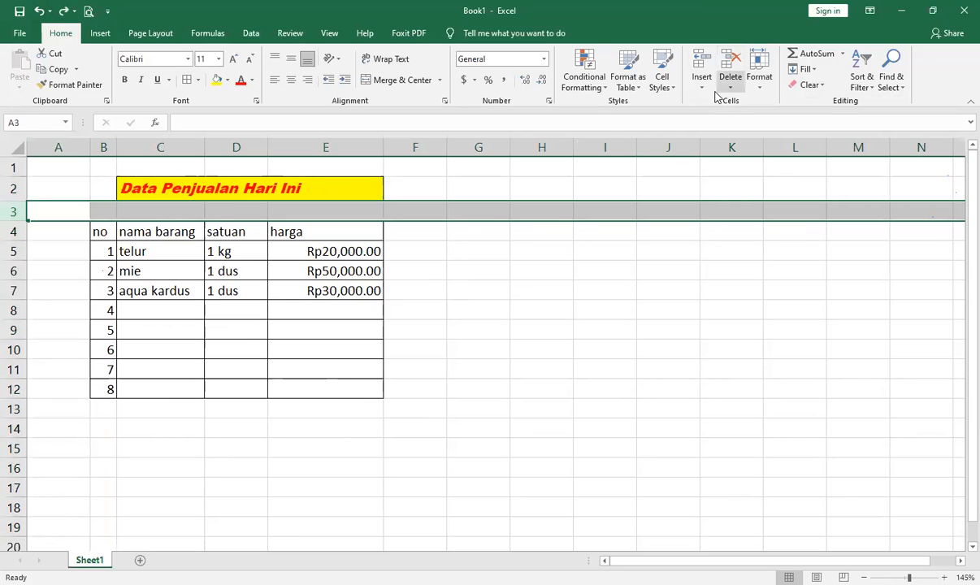
pyautogui.click(739, 232)
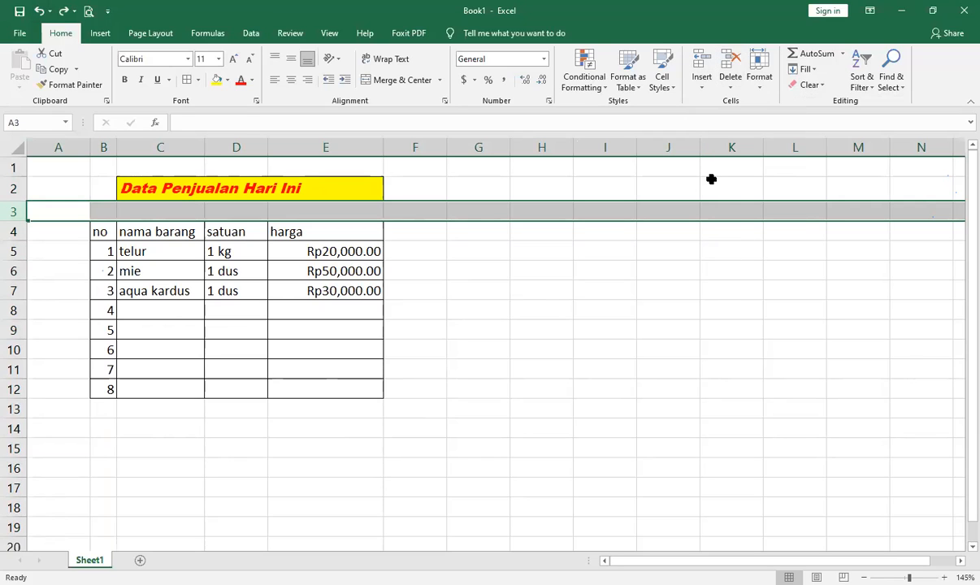
pyautogui.click(714, 246)
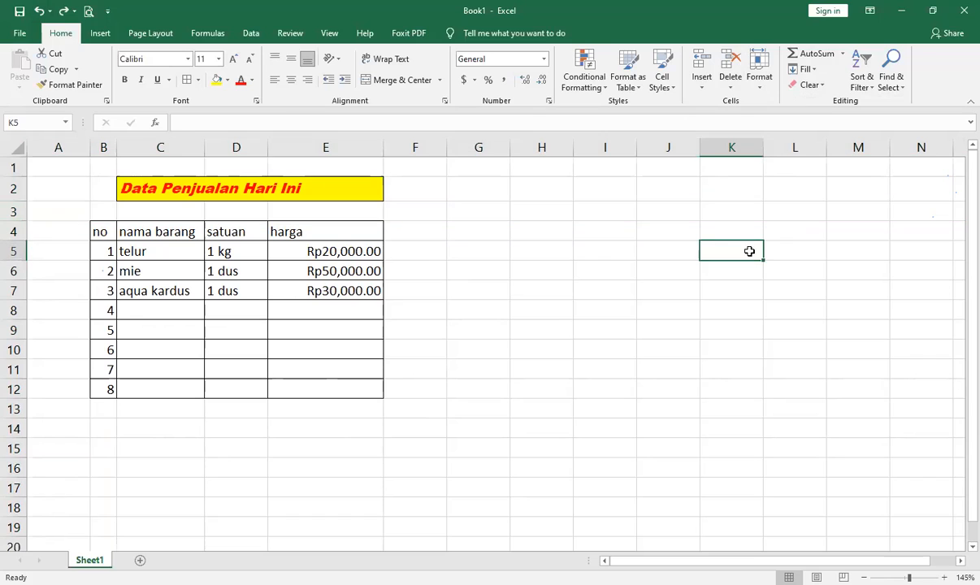
# Try AutoSum in cell K5 with I9 as its argument, and clear the formula from the cell
pyautogui.click(843, 54)
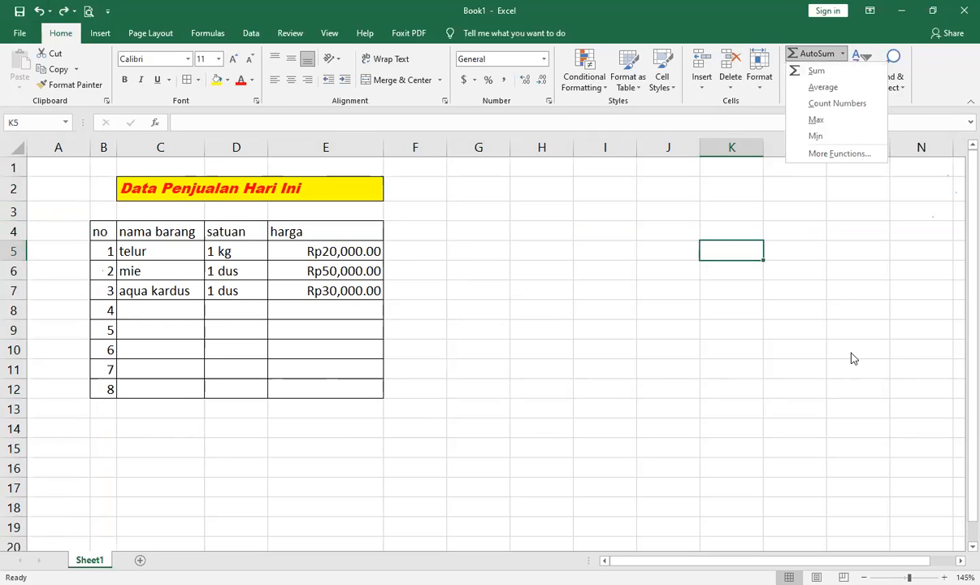
pyautogui.click(845, 55)
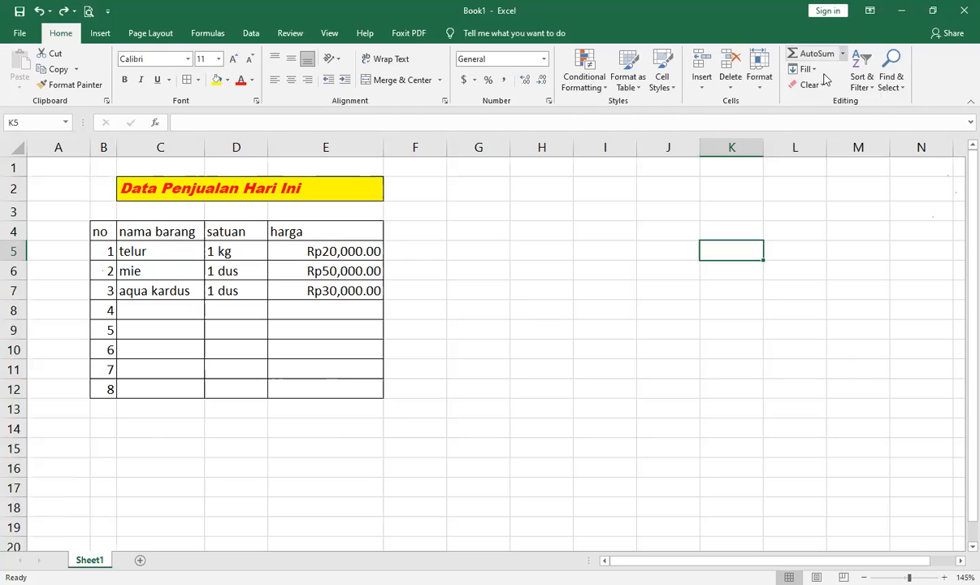
pyautogui.hotkey('alt', '=')
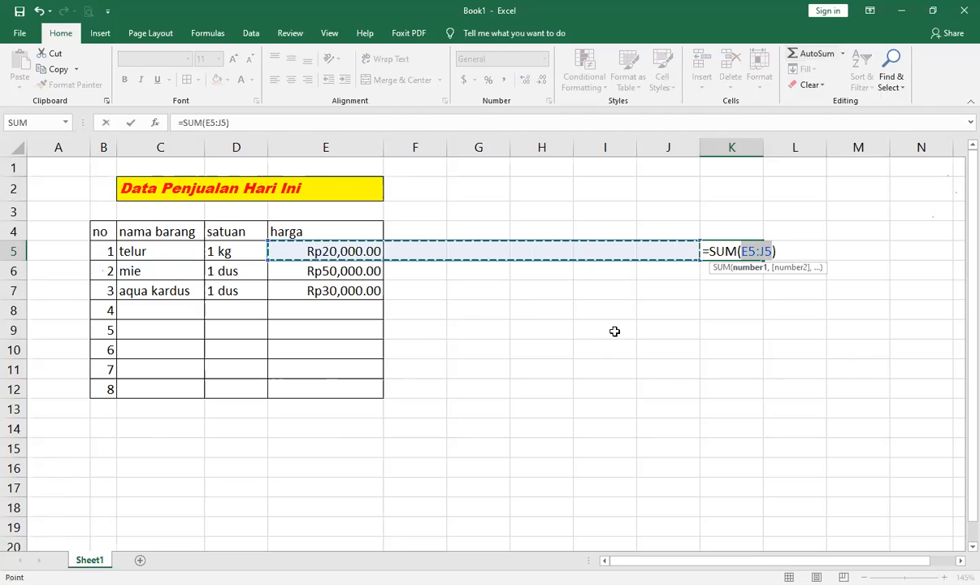
pyautogui.press('BackSpace')
pyautogui.click(617, 326)
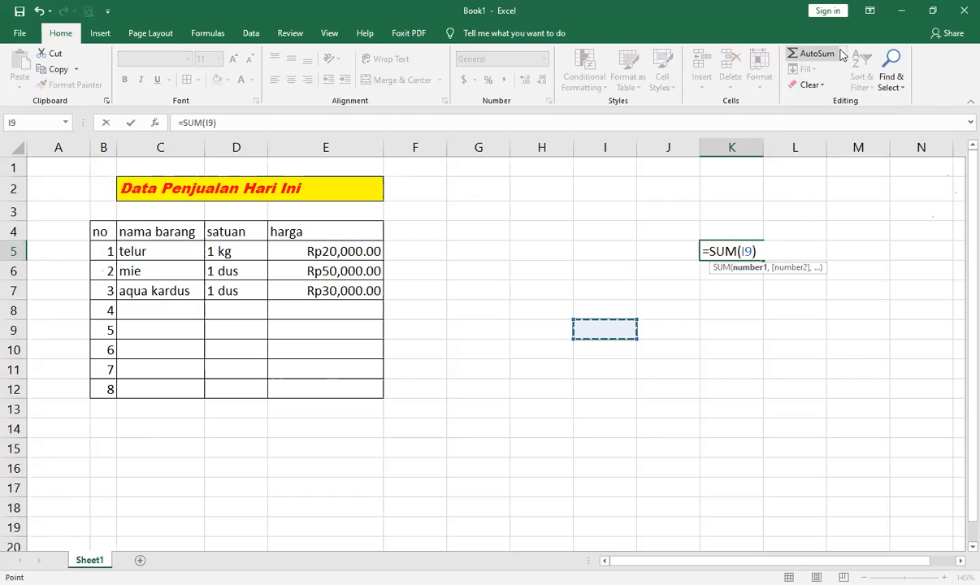
pyautogui.press('Return')
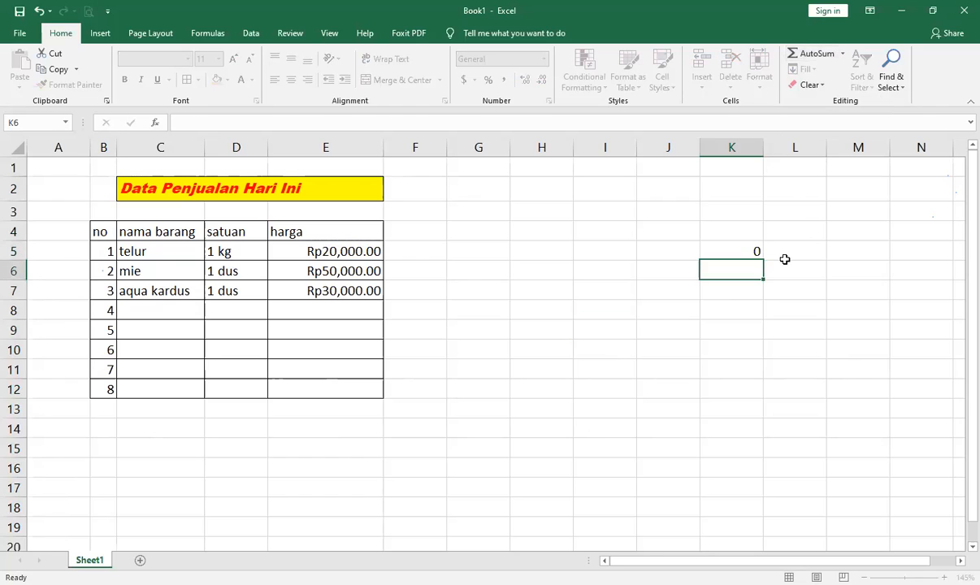
pyautogui.press('Up')
pyautogui.press('Delete')
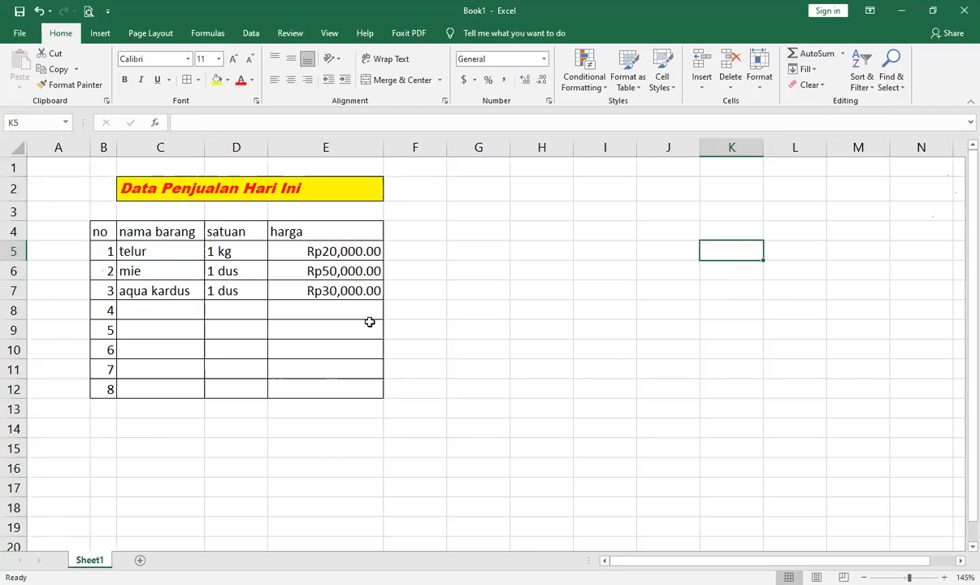
# Sum the harga values E5:E7 in cell E8, and clear that total again
pyautogui.click(349, 308)
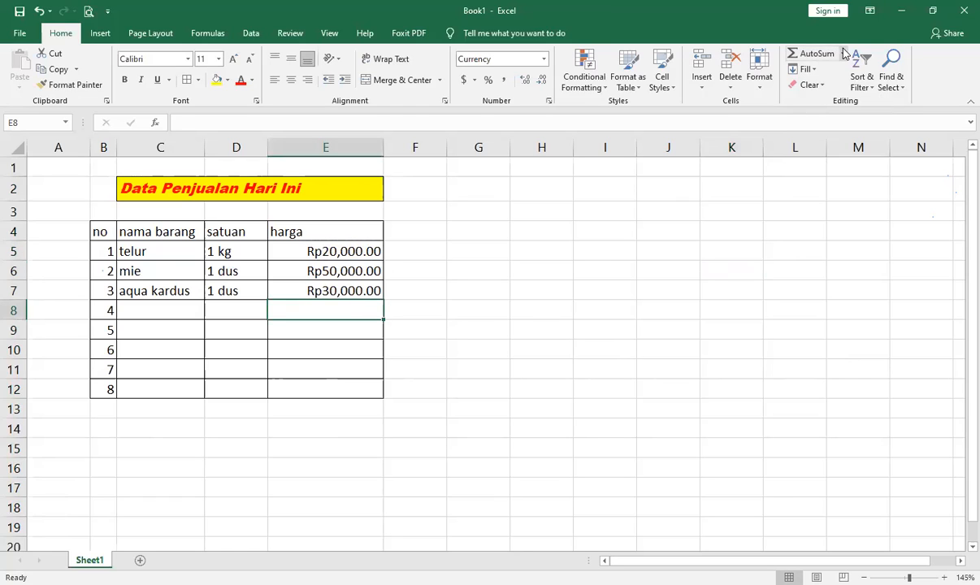
pyautogui.hotkey('alt', '=')
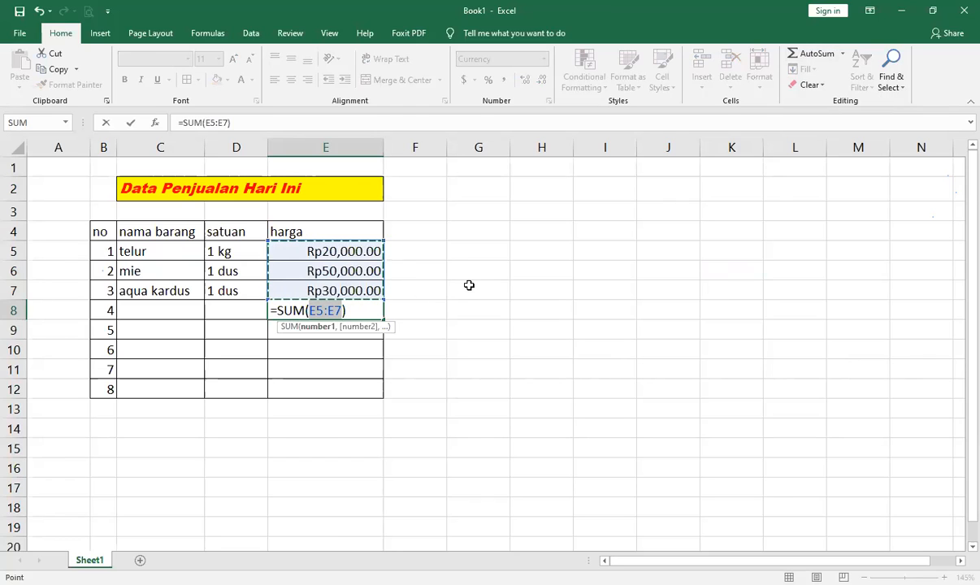
pyautogui.press('Return')
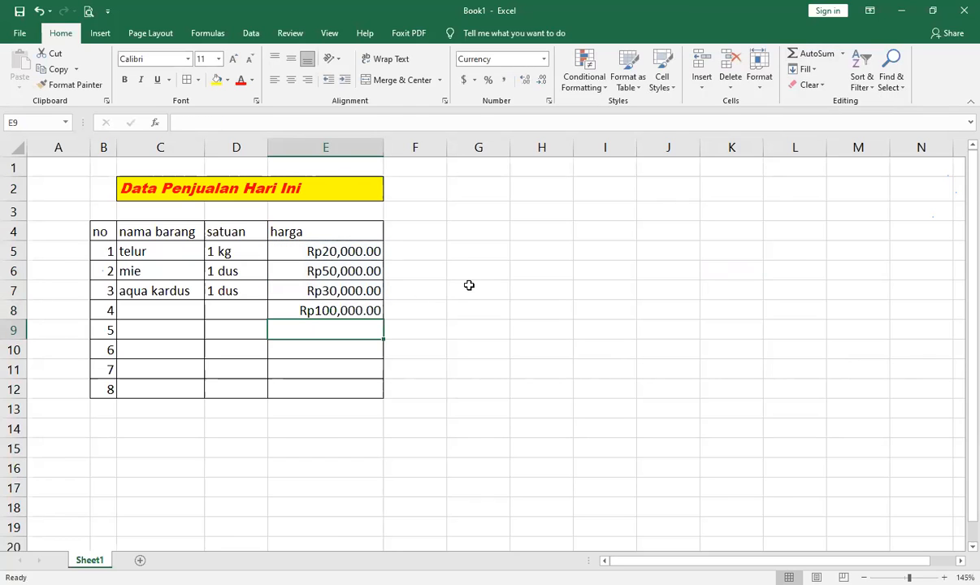
pyautogui.click(348, 309)
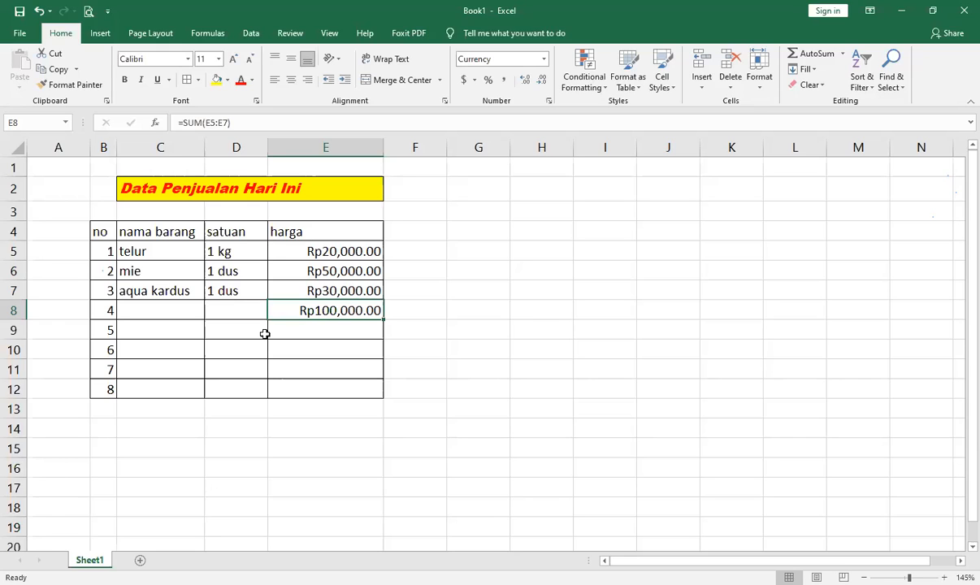
pyautogui.press('Delete')
# Browse the Math & Trig category of the function list for cell K1 without inserting a function
pyautogui.click(732, 166)
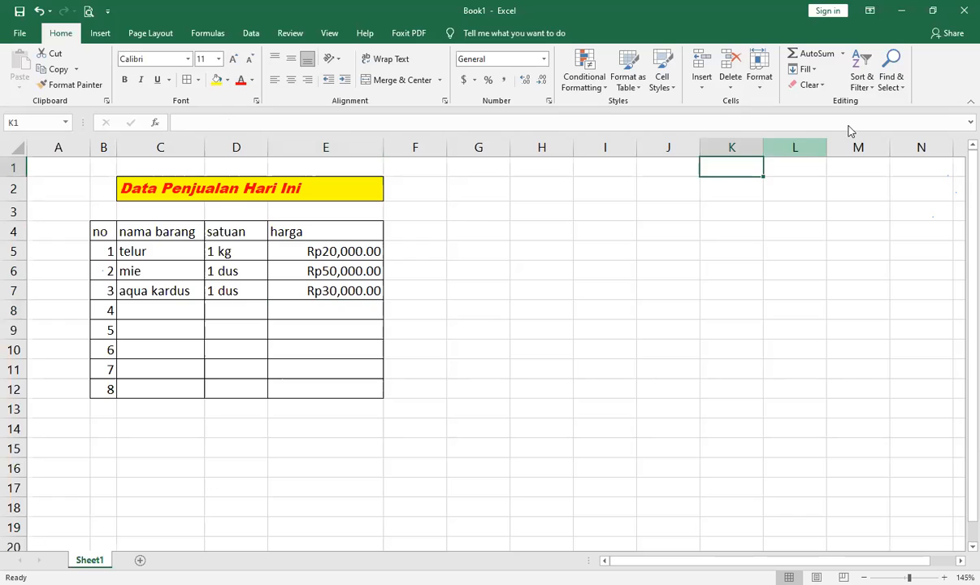
pyautogui.click(843, 53)
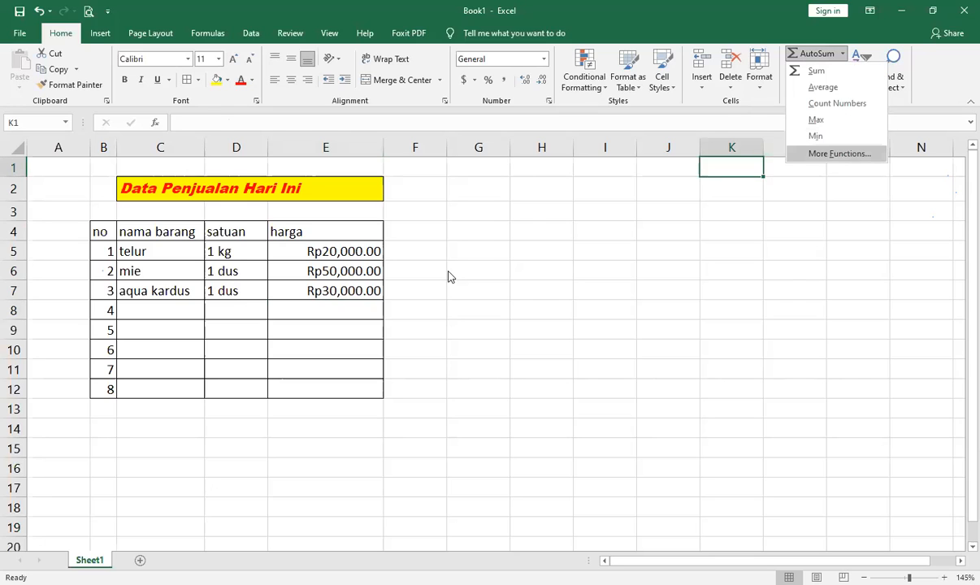
pyautogui.click(828, 154)
pyautogui.scroll(-1, 545, 283)
pyautogui.scroll(1, 674, 310)
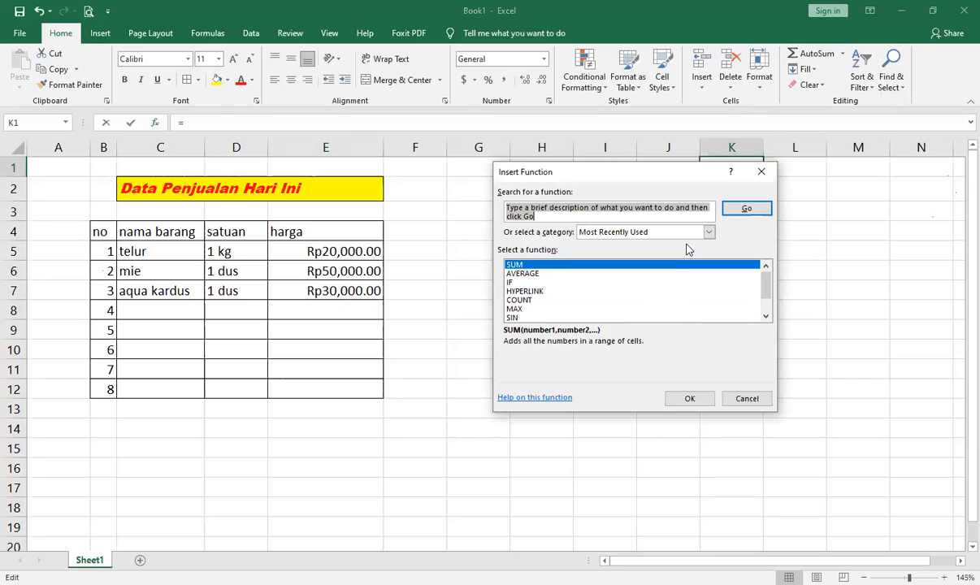
pyautogui.click(709, 232)
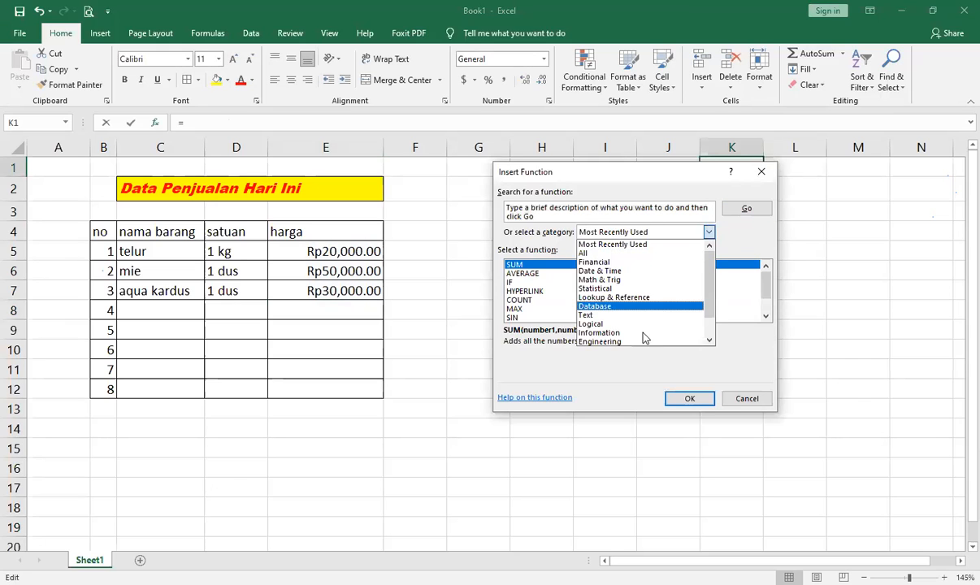
pyautogui.click(632, 279)
pyautogui.scroll(-10, 632, 284)
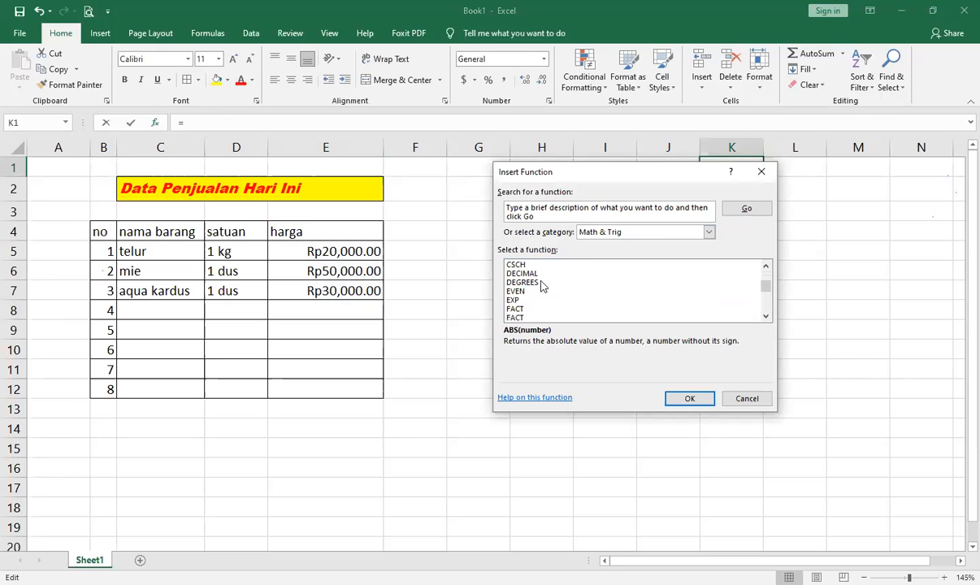
pyautogui.click(749, 399)
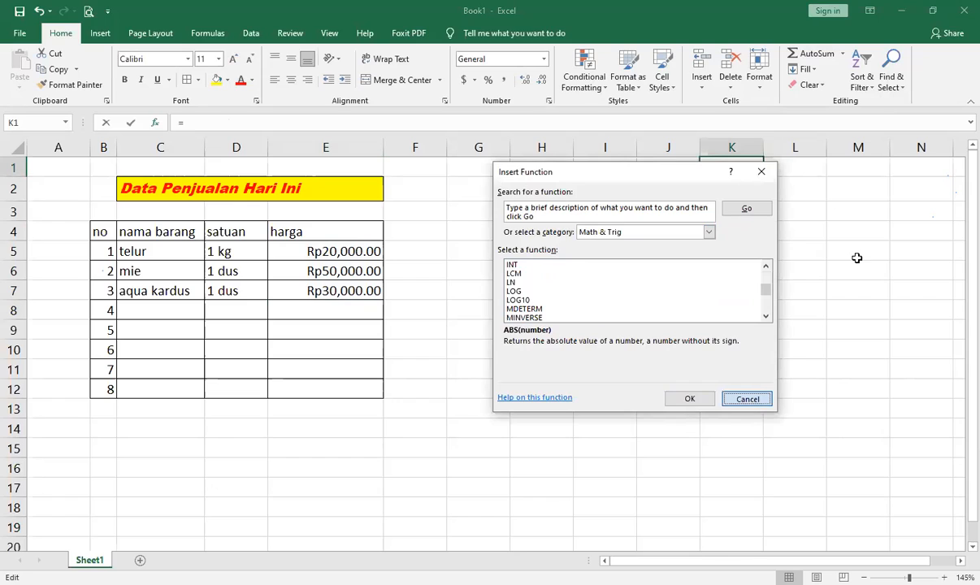
pyautogui.press('Escape')
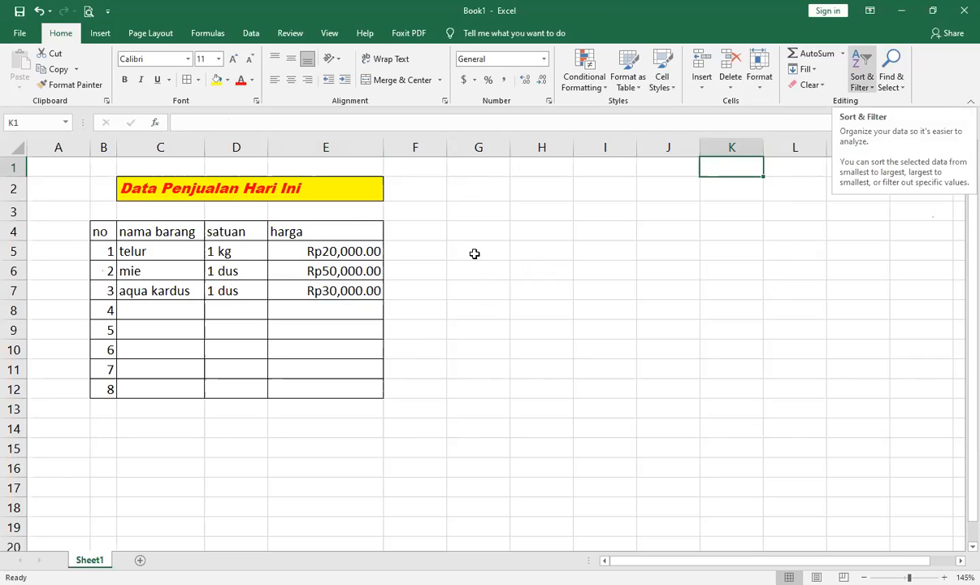
# Add filters to the table's header cells in row 4
pyautogui.click(15, 233)
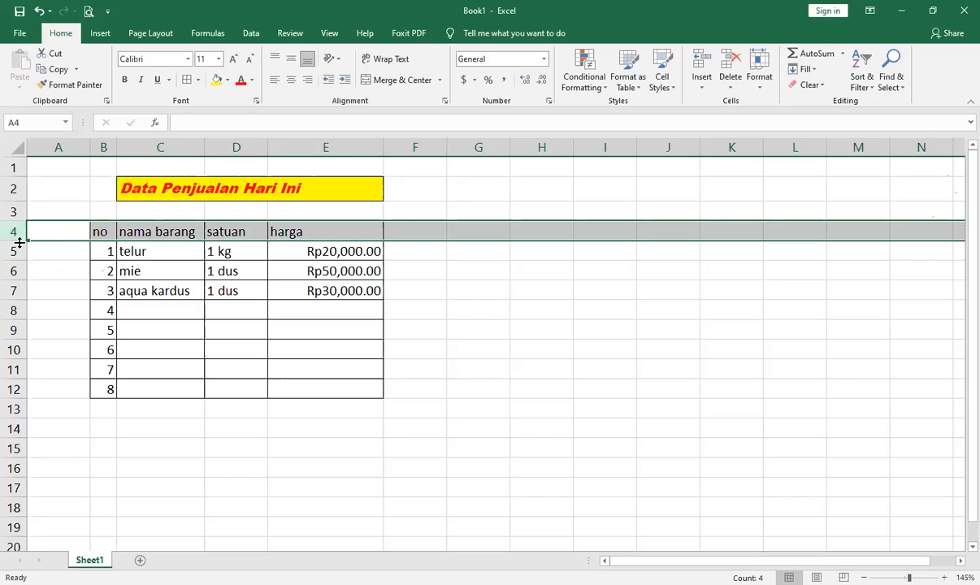
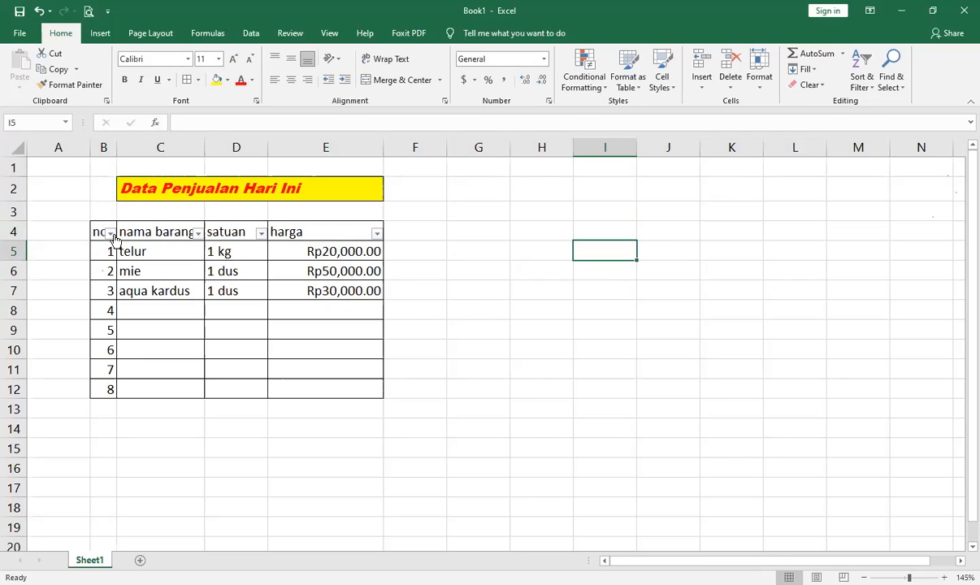
# Sort the table by the no column from largest to smallest, and sort it back from smallest to largest
pyautogui.click(112, 234)
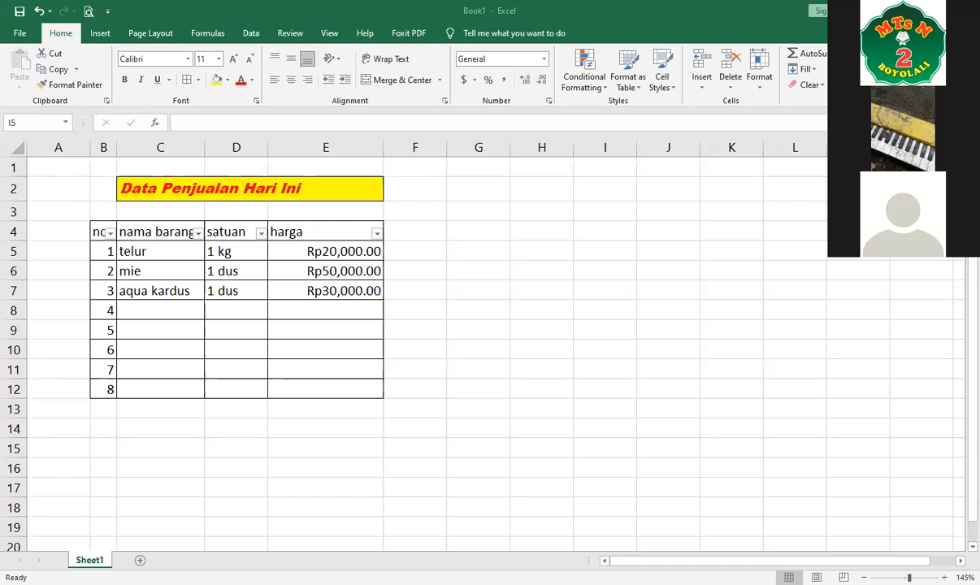
pyautogui.click(346, 427)
pyautogui.click(327, 325)
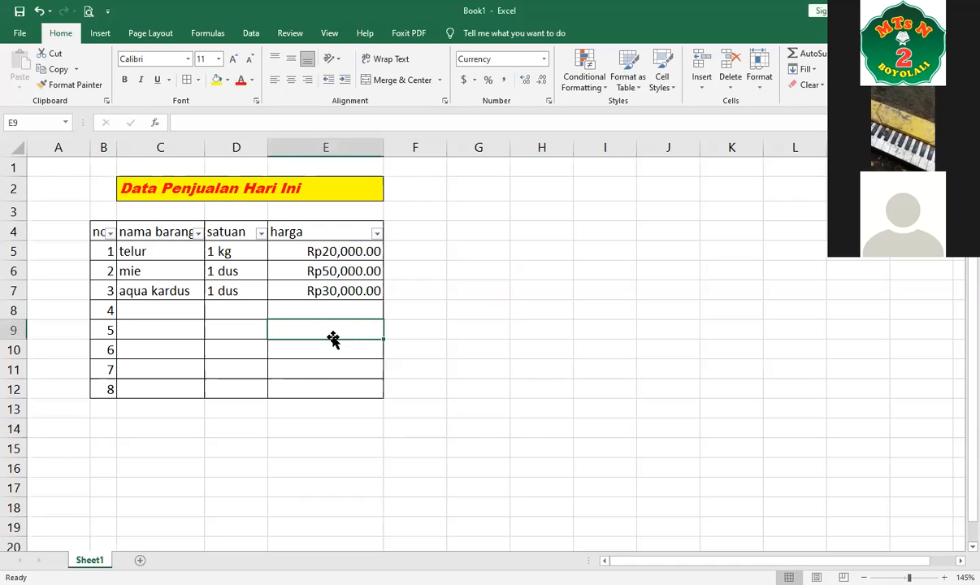
pyautogui.click(110, 233)
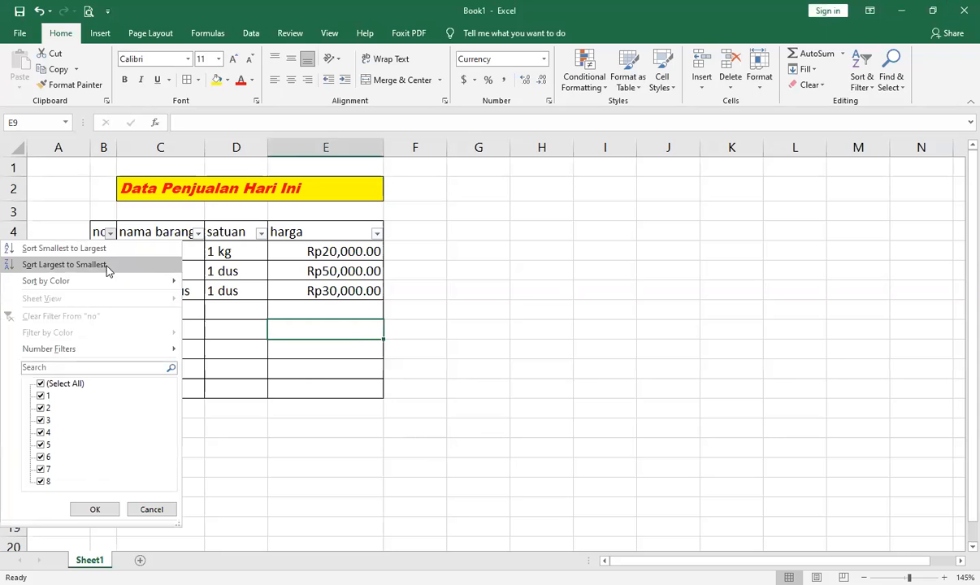
pyautogui.click(326, 320)
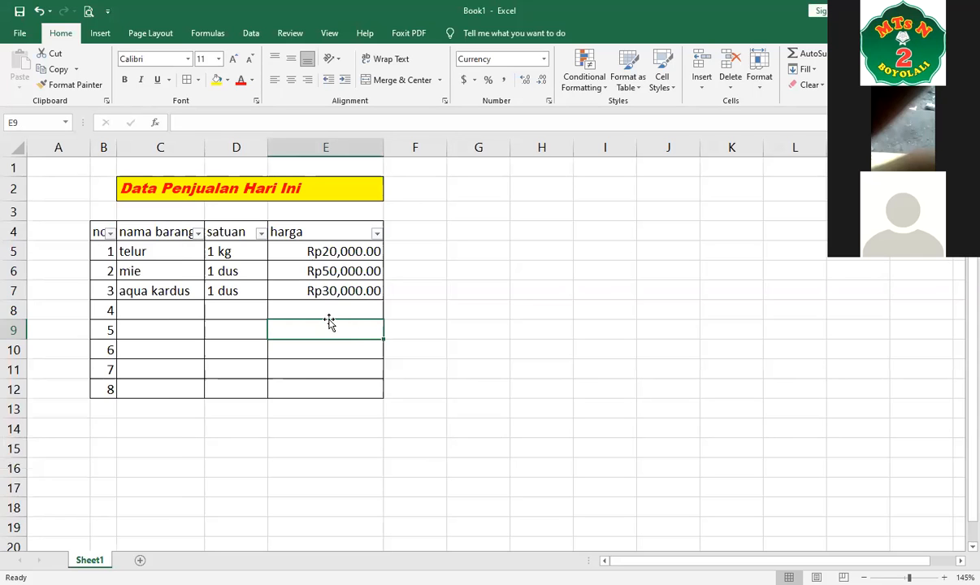
pyautogui.scroll(-6, 294, 305)
pyautogui.scroll(3, 72, 208)
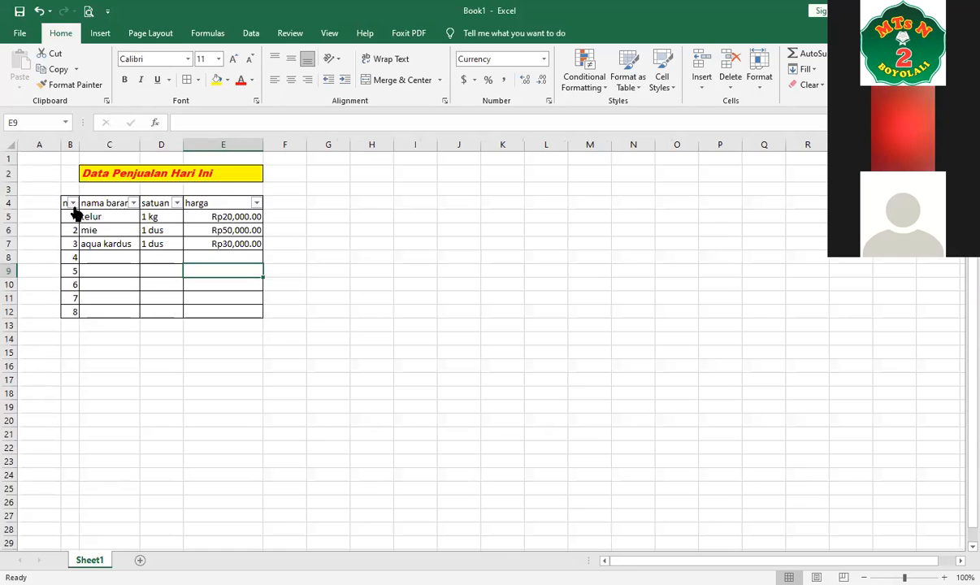
pyautogui.click(72, 203)
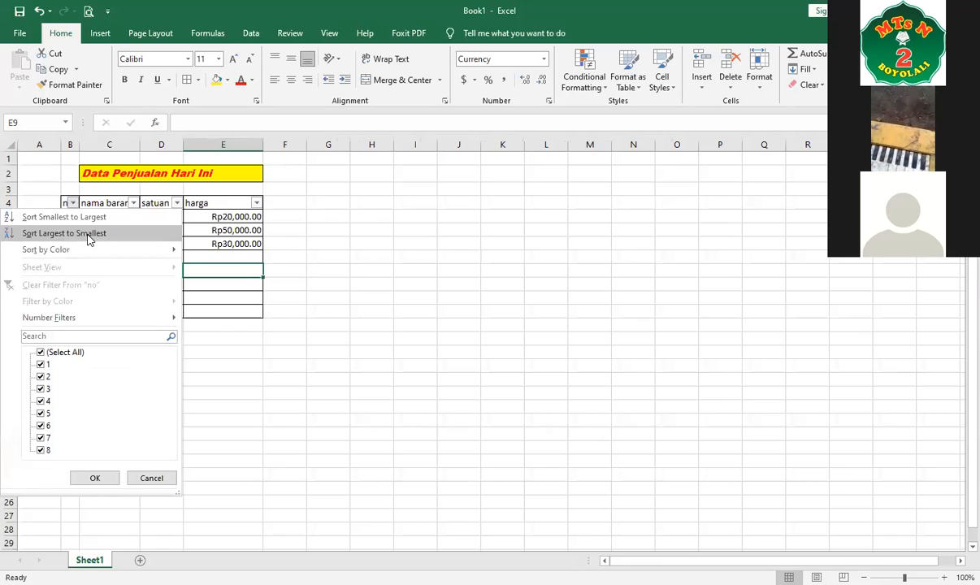
pyautogui.click(89, 234)
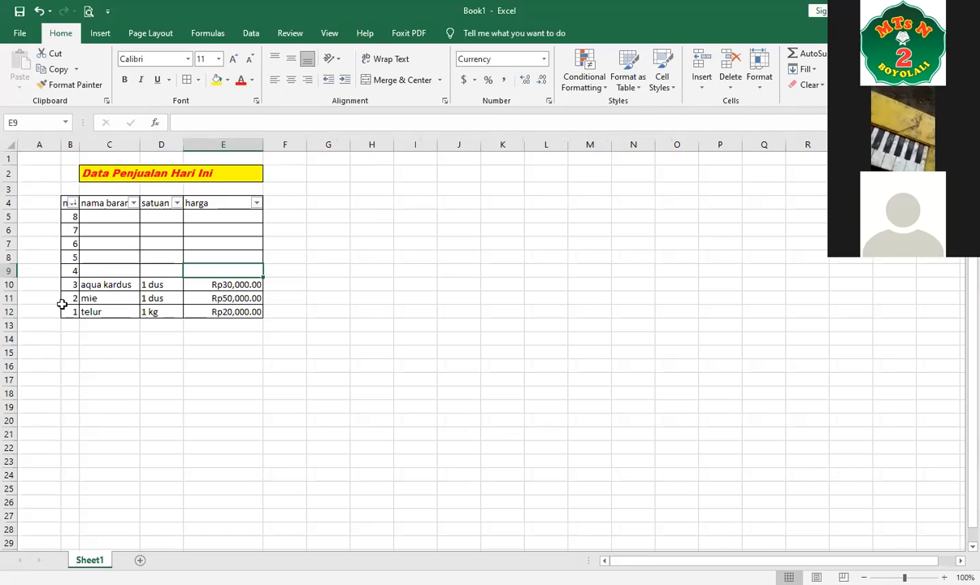
pyautogui.click(74, 202)
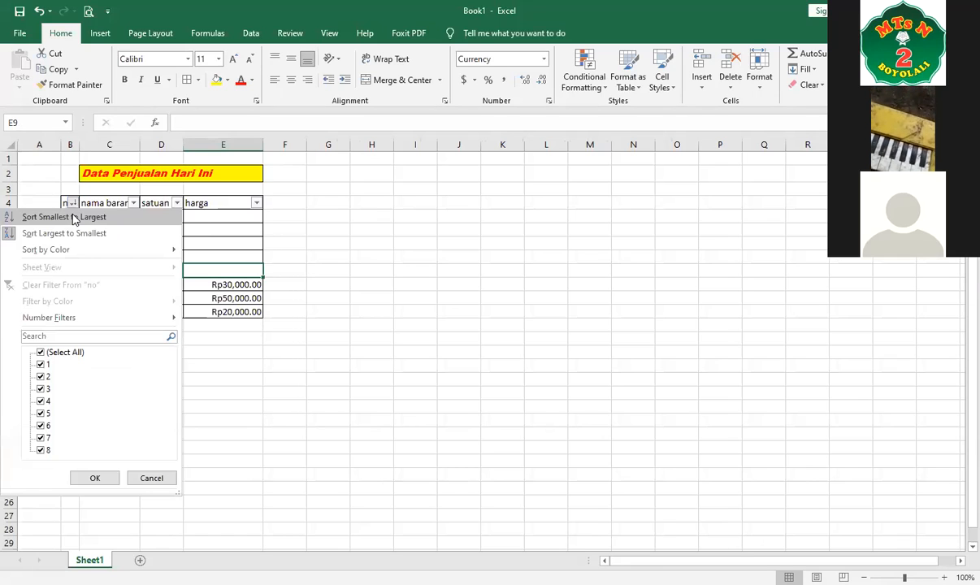
pyautogui.click(51, 217)
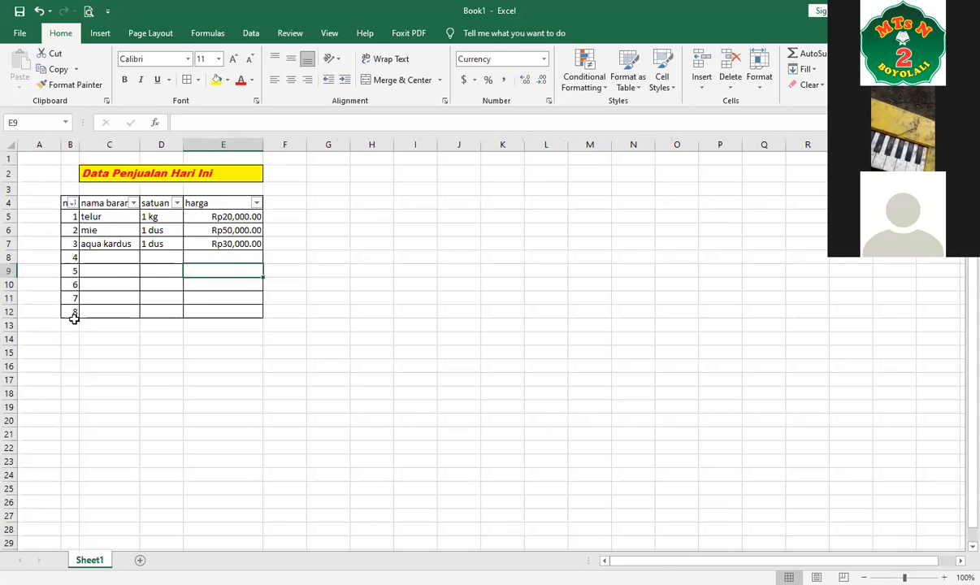
# Sort the table by the nama barang column from Z to A, and re-sort it from A to Z
pyautogui.click(133, 203)
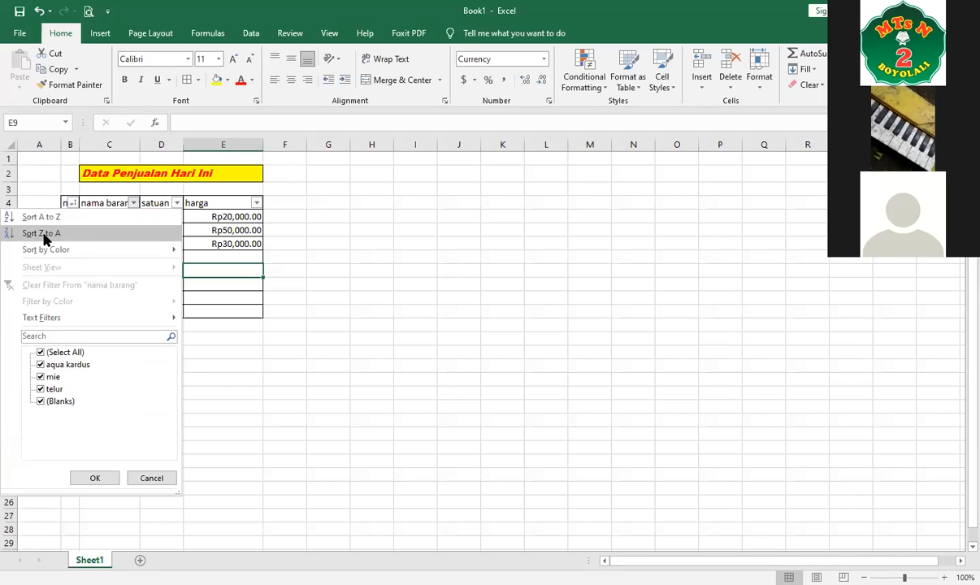
pyautogui.click(134, 231)
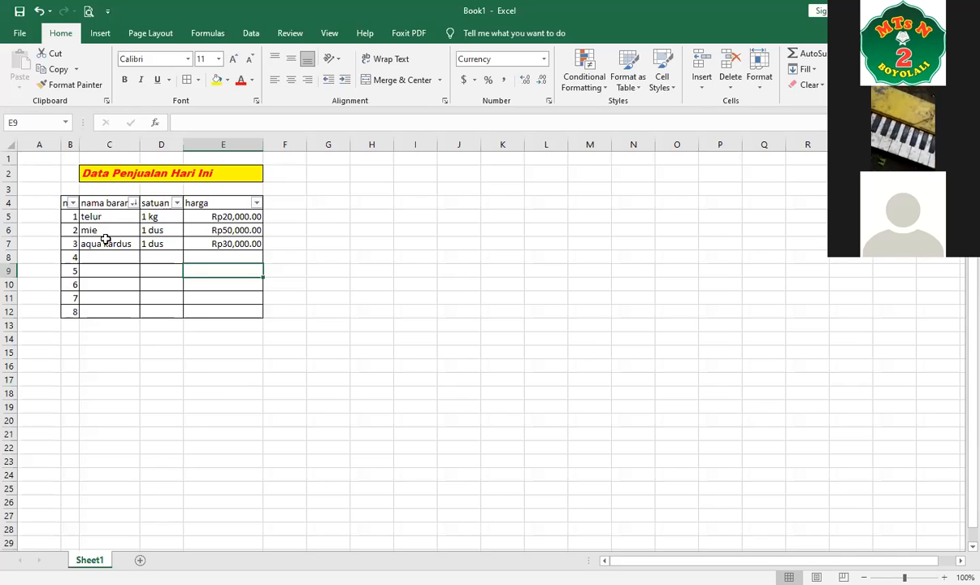
pyautogui.click(134, 203)
pyautogui.click(99, 228)
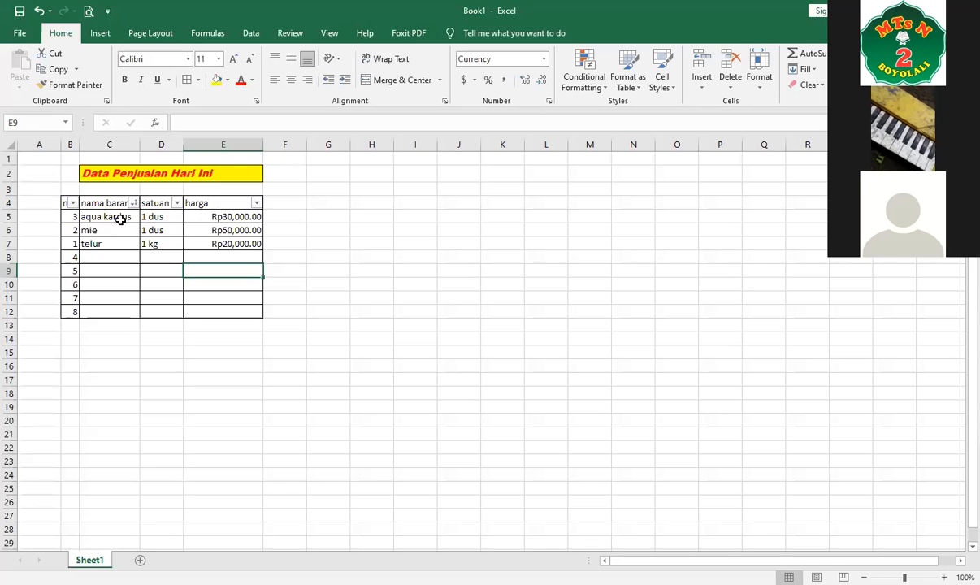
# Sort the table by the nama barang column from Z to A
pyautogui.click(132, 202)
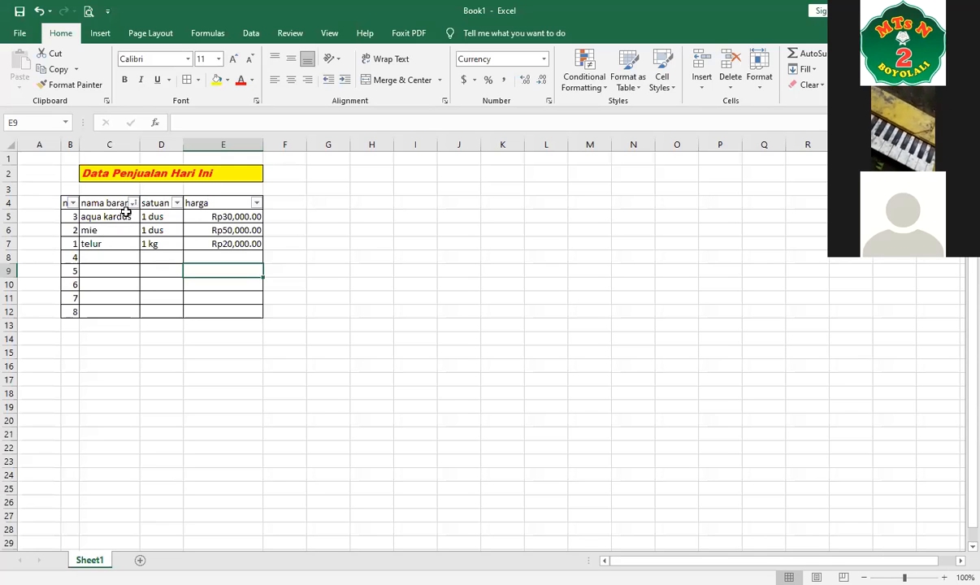
pyautogui.click(133, 203)
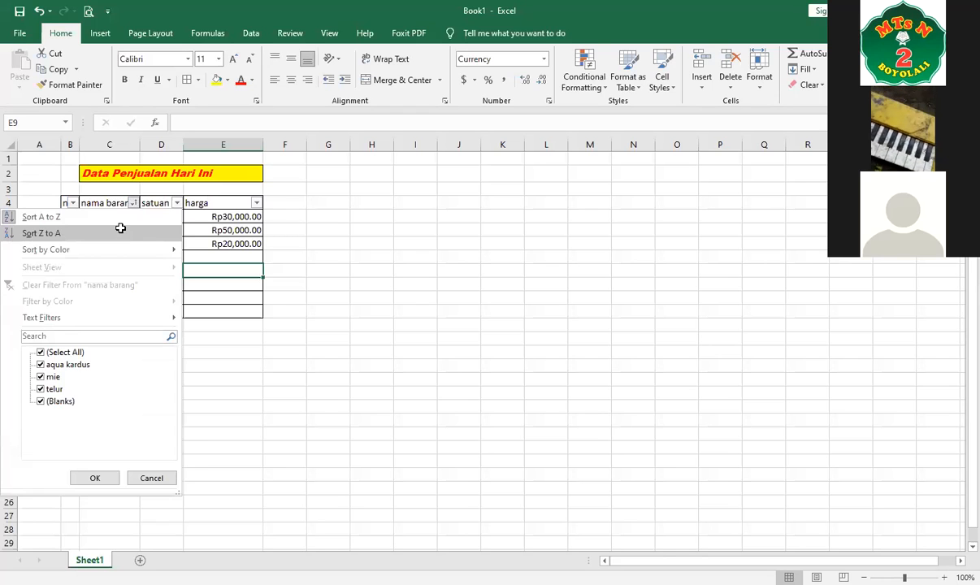
pyautogui.click(121, 228)
pyautogui.click(483, 325)
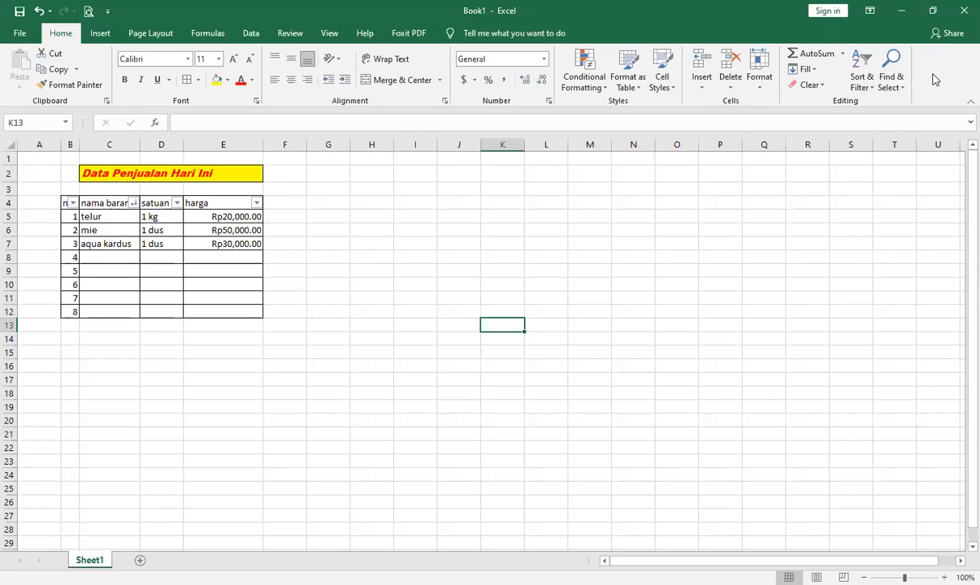
# Find the text "telur" in the worksheet
pyautogui.click(890, 84)
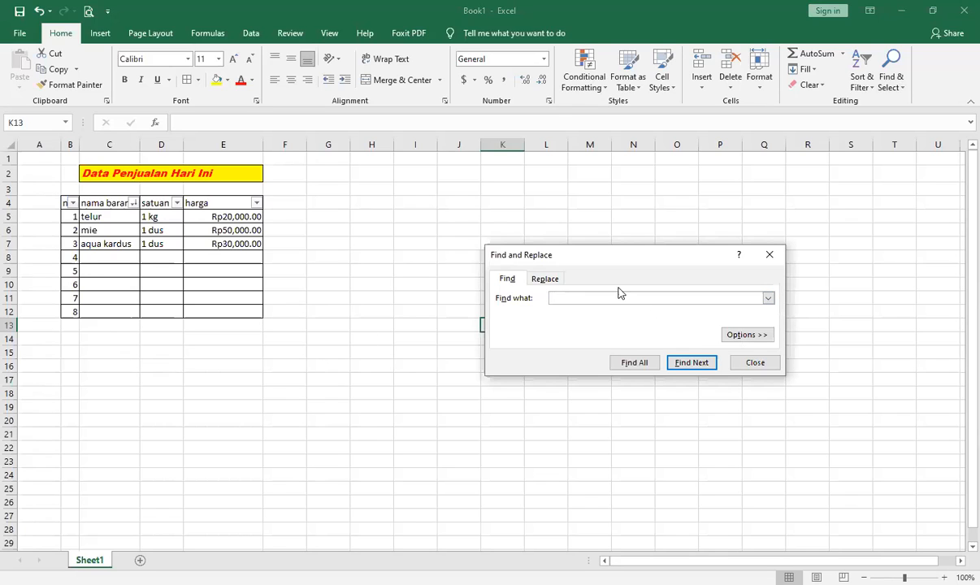
pyautogui.write('telur')
pyautogui.press('Return')
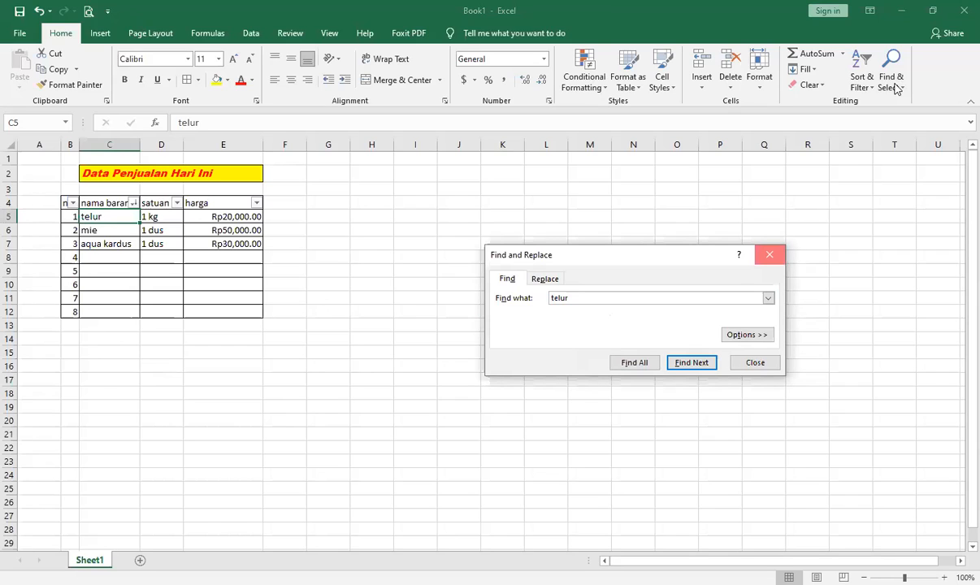
# Replace "telur" with "mie gelas" in the nama barang column using Find and Replace
pyautogui.hotkey('ctrl', 'h')
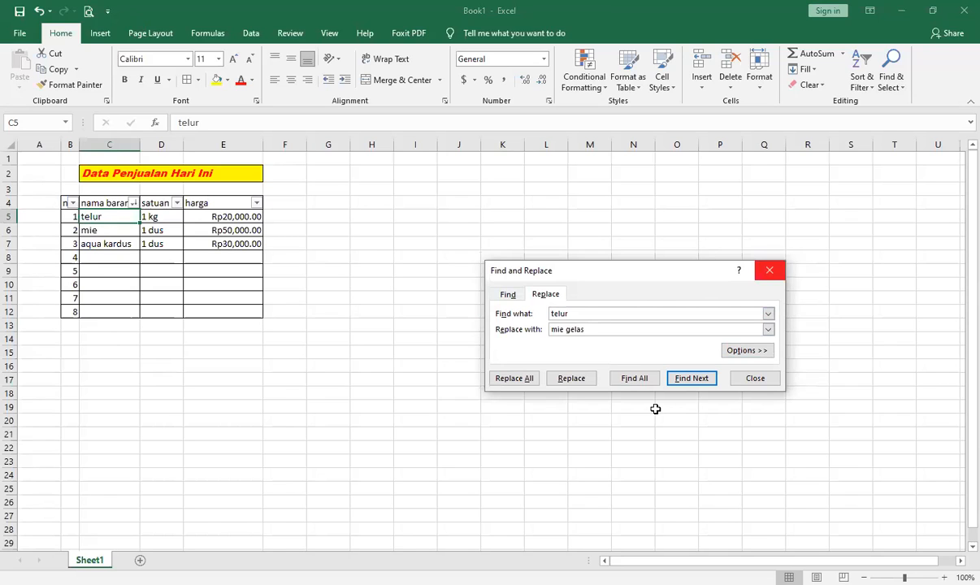
pyautogui.click(573, 379)
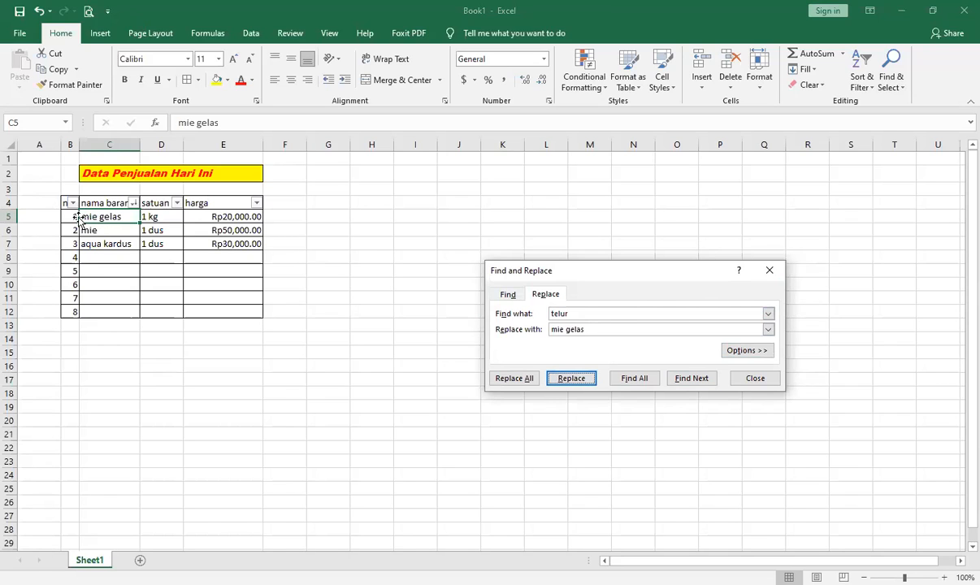
pyautogui.click(755, 378)
pyautogui.press('Escape')
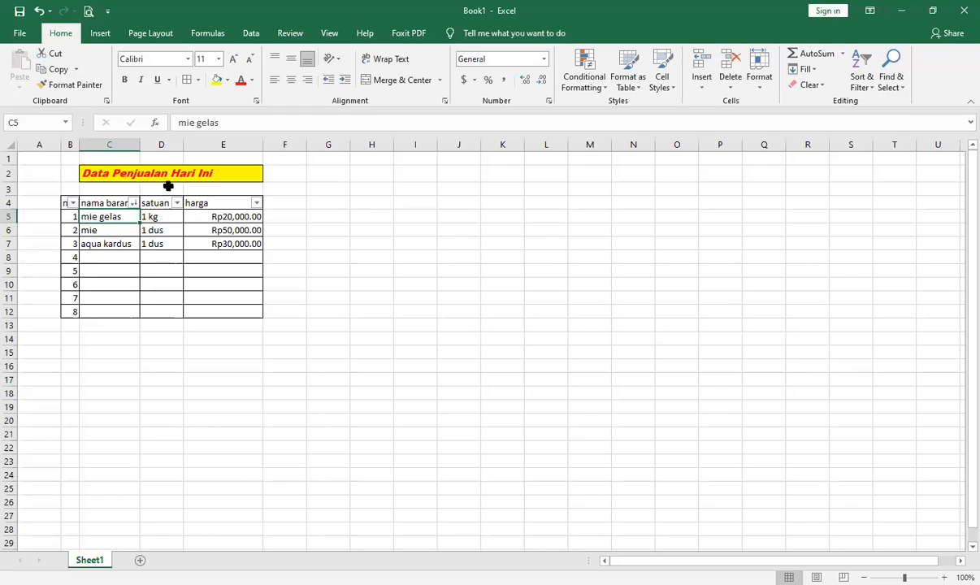
pyautogui.click(394, 311)
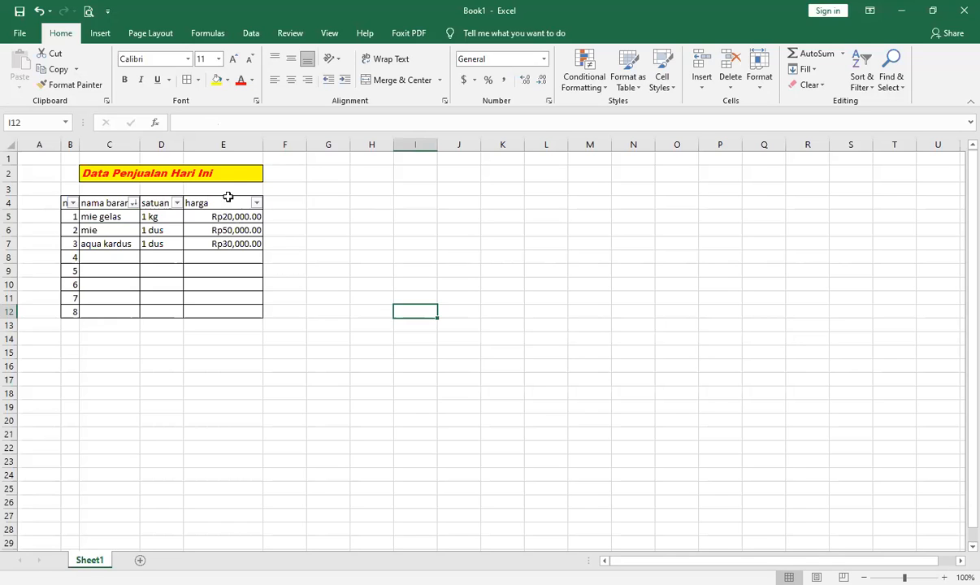
# Insert the Capture picture from this device and move it clear of the sales table
pyautogui.click(101, 33)
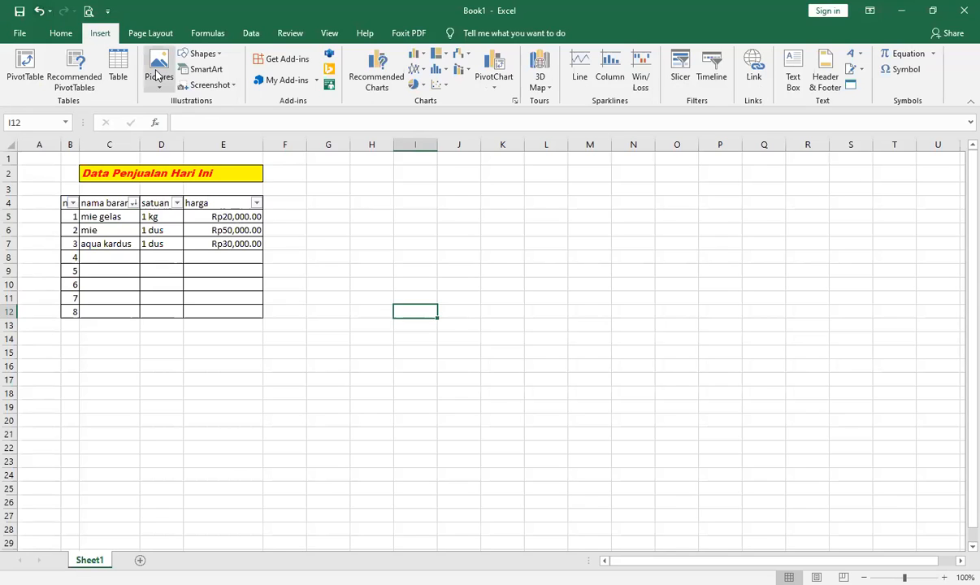
pyautogui.click(159, 76)
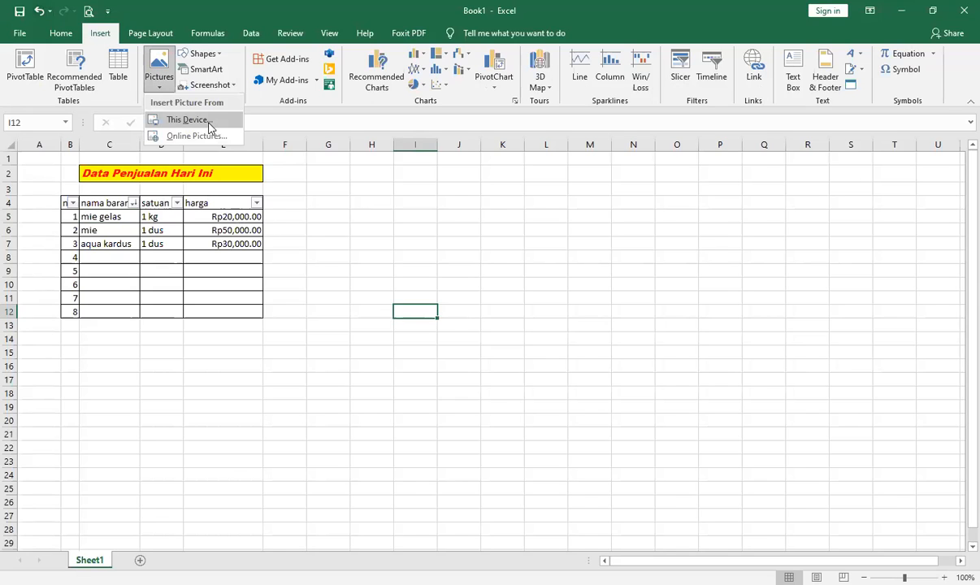
pyautogui.click(209, 122)
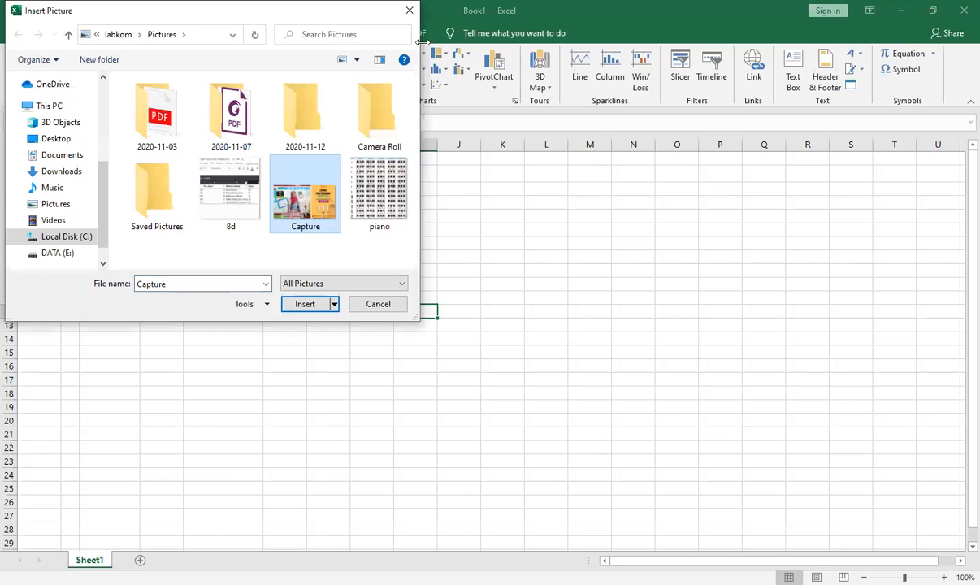
pyautogui.click(297, 305)
pyautogui.moveTo(602, 351); pyautogui.dragTo(259, 203)
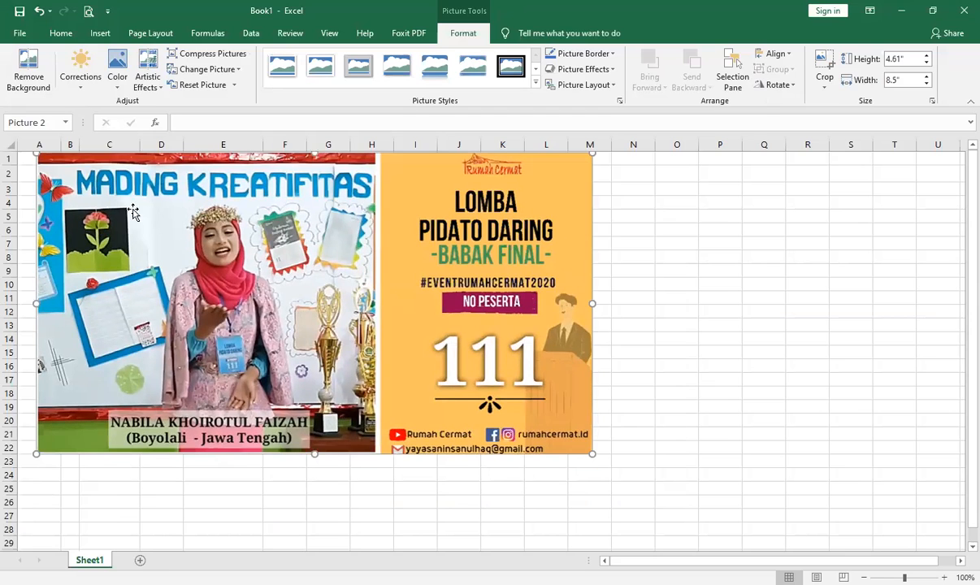
pyautogui.moveTo(570, 375); pyautogui.dragTo(847, 481)
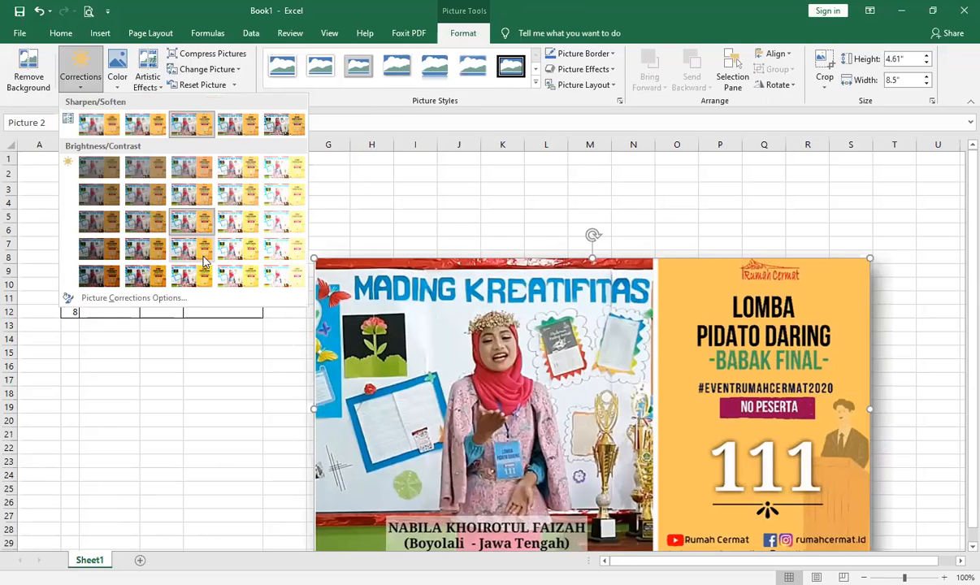
# Move the picture up beside the sales table so that it starts around cell G2
pyautogui.click(118, 91)
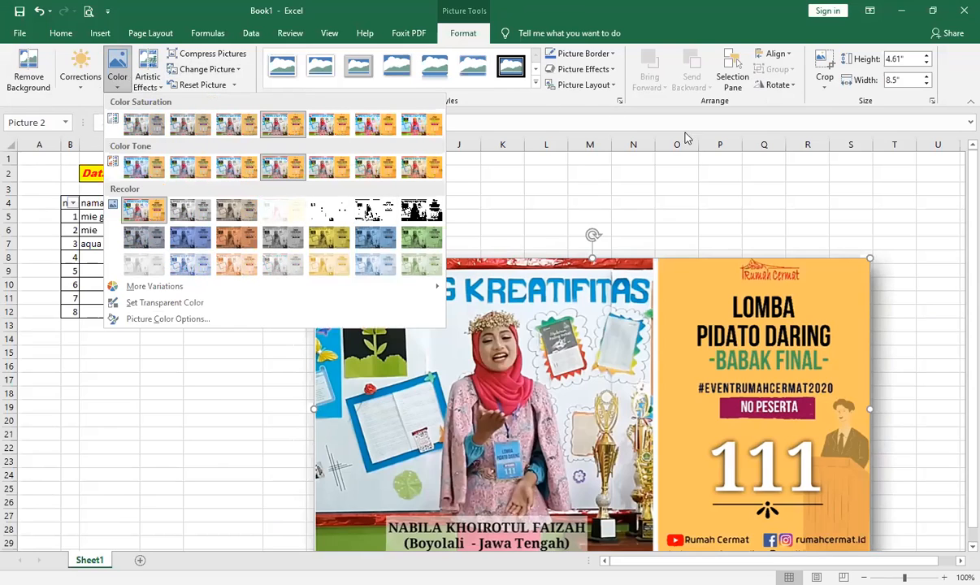
pyautogui.click(807, 110)
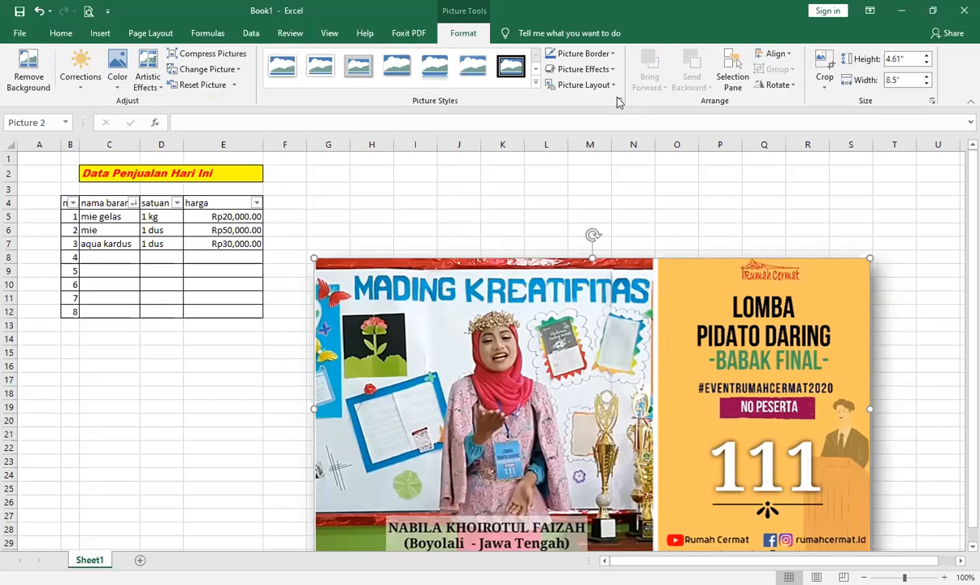
pyautogui.moveTo(709, 299); pyautogui.dragTo(648, 207)
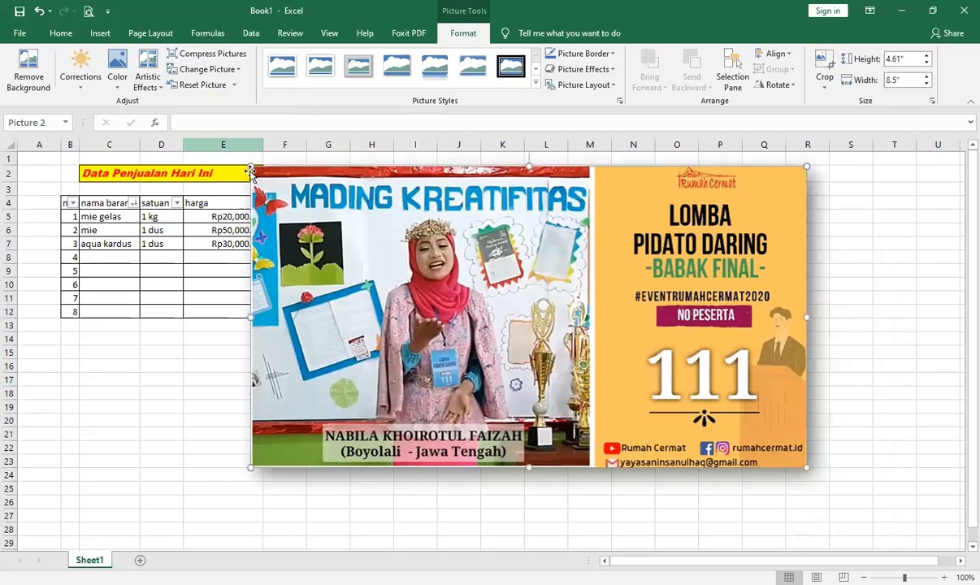
pyautogui.moveTo(310, 225); pyautogui.dragTo(393, 228)
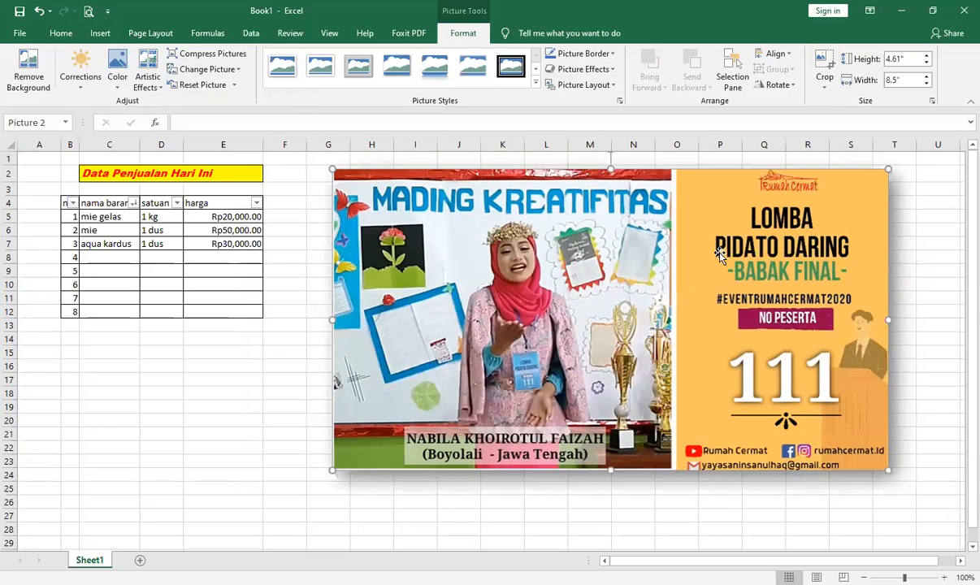
# Examine the picture's rotate and flip, border colour and weight, and picture layout options without applying any
pyautogui.click(795, 85)
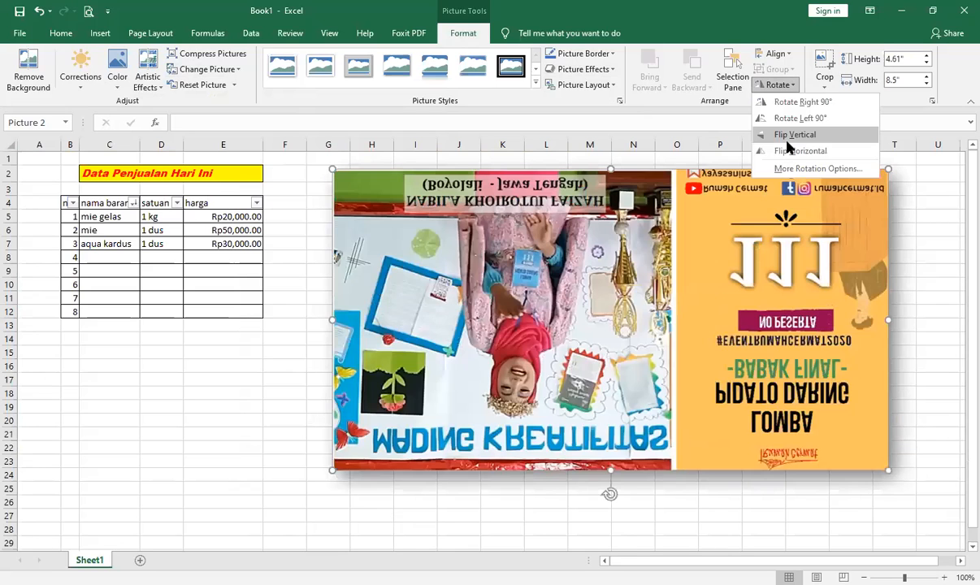
pyautogui.click(801, 151)
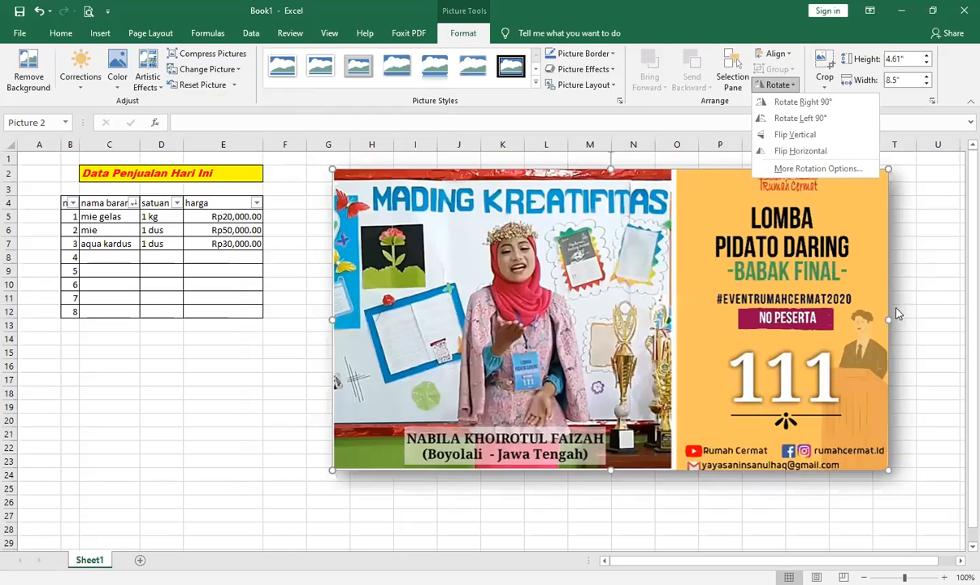
pyautogui.click(853, 286)
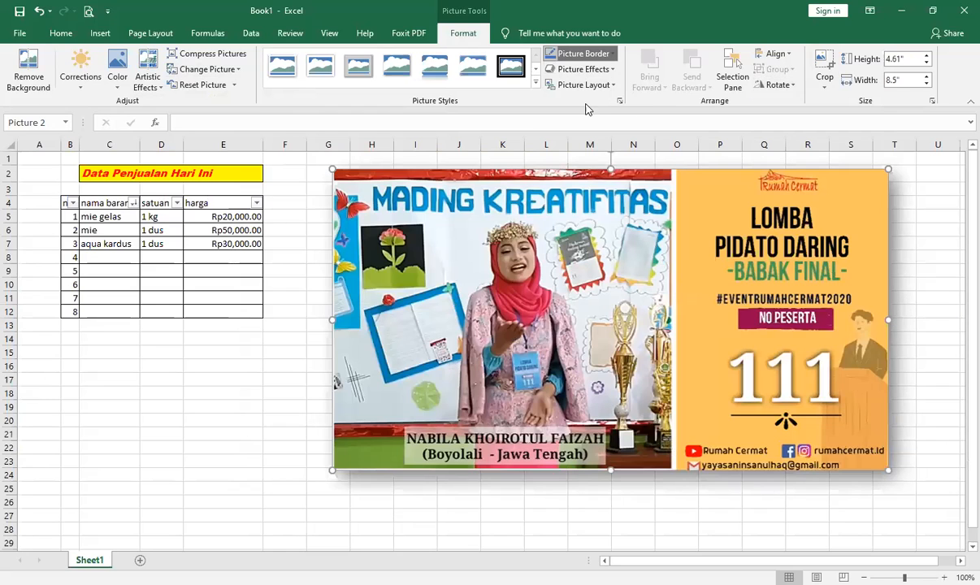
pyautogui.click(578, 53)
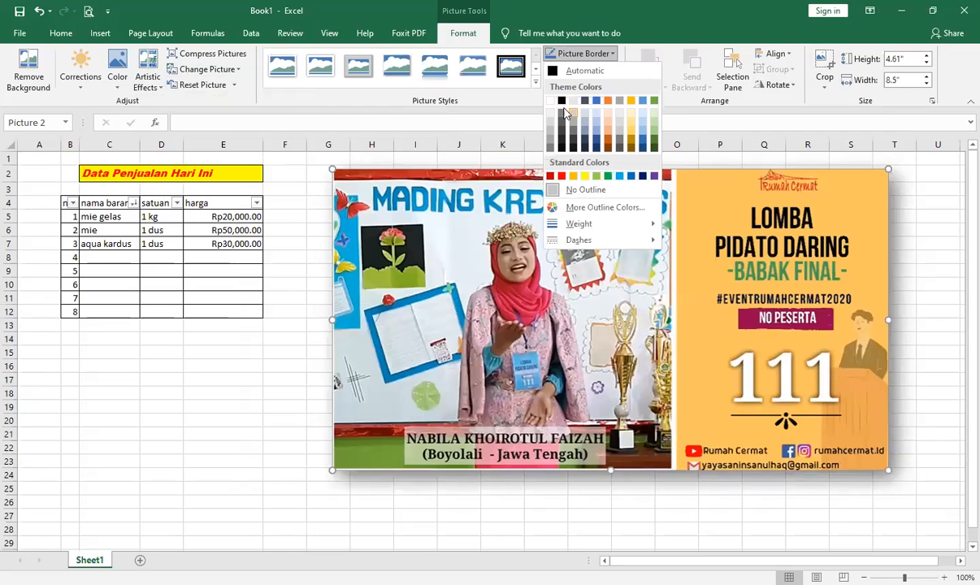
pyautogui.click(547, 383)
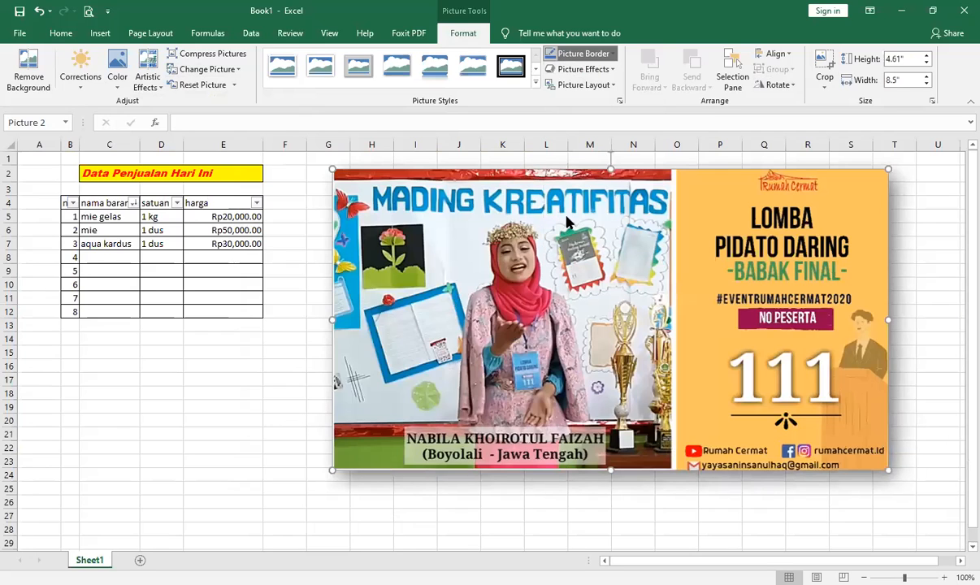
pyautogui.click(578, 54)
pyautogui.moveTo(579, 223)
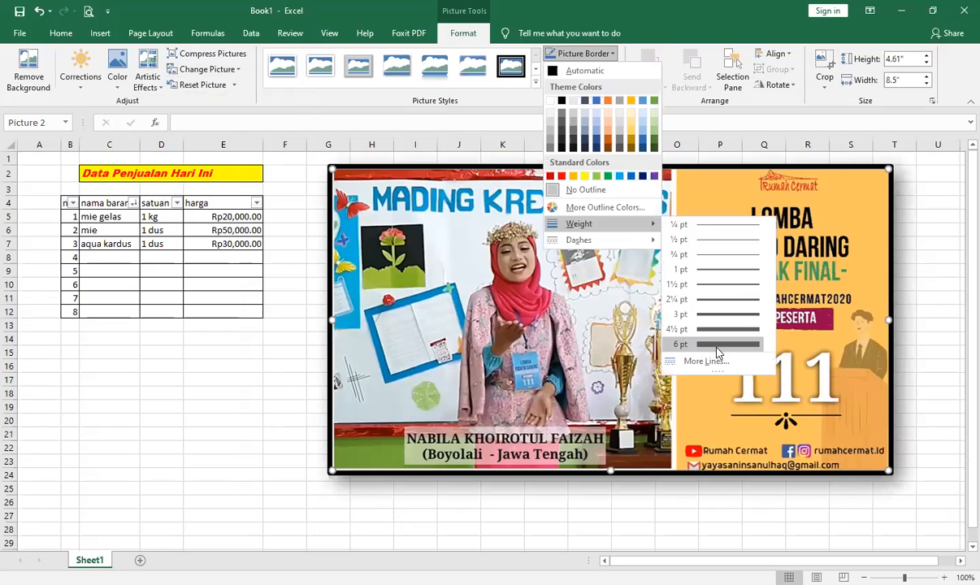
pyautogui.click(946, 282)
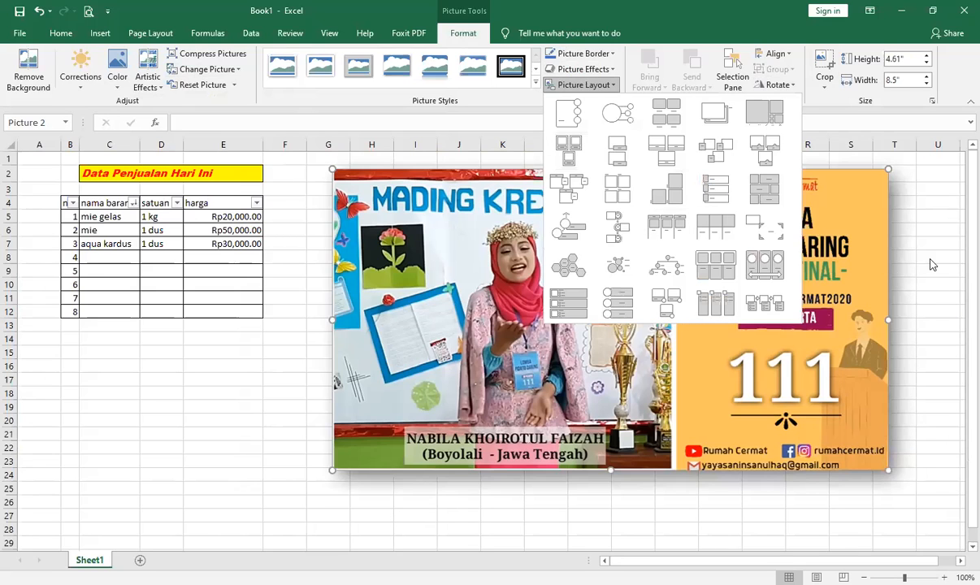
pyautogui.click(834, 193)
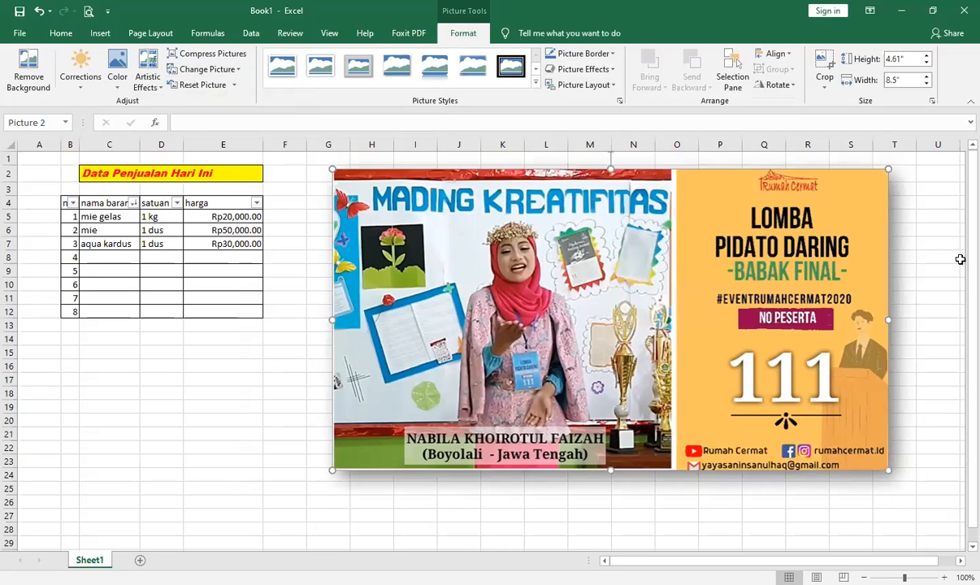
pyautogui.click(899, 277)
# Open the picture's format settings and examine the fill, size and properties, and picture correction categories
pyautogui.click(621, 176)
pyautogui.rightClick(660, 273)
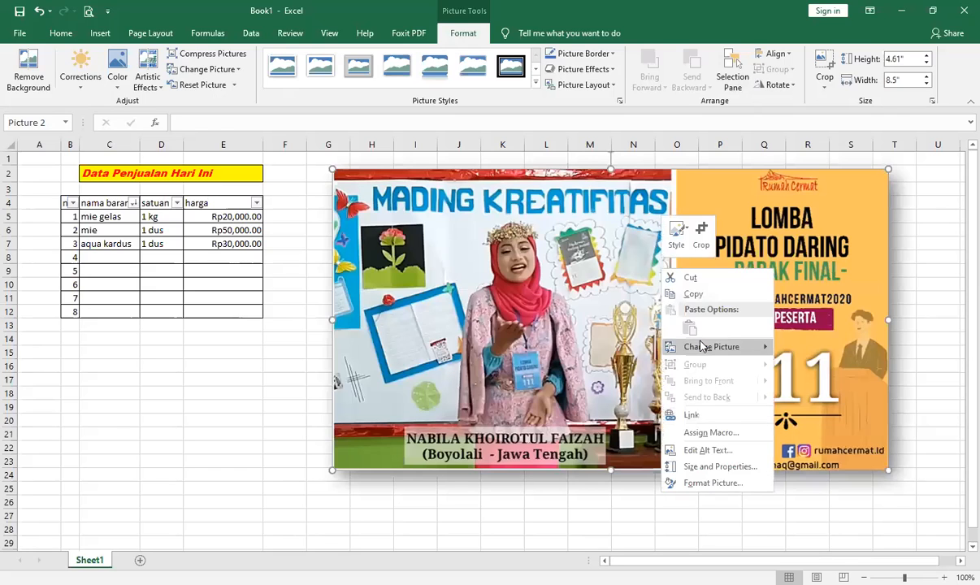
pyautogui.moveTo(702, 347)
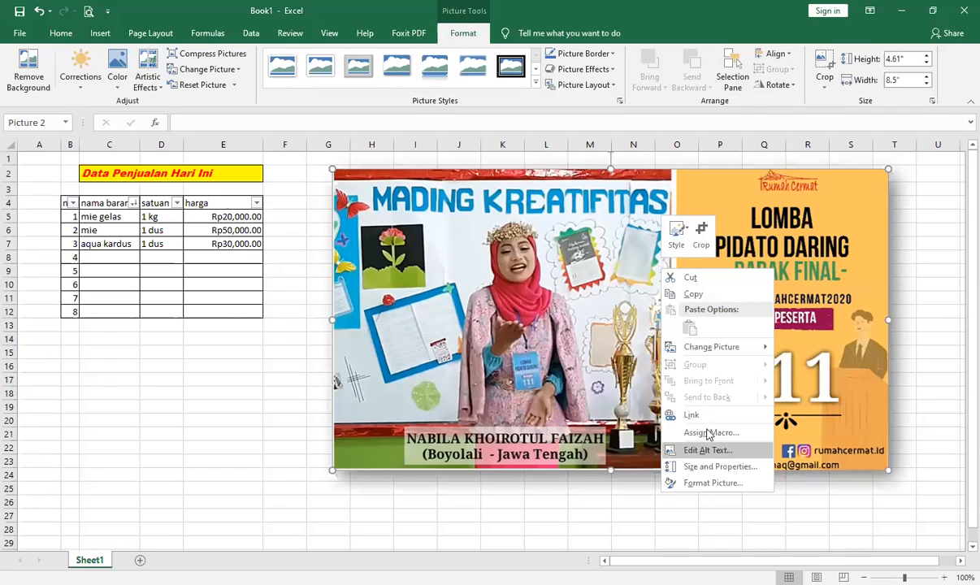
pyautogui.click(710, 484)
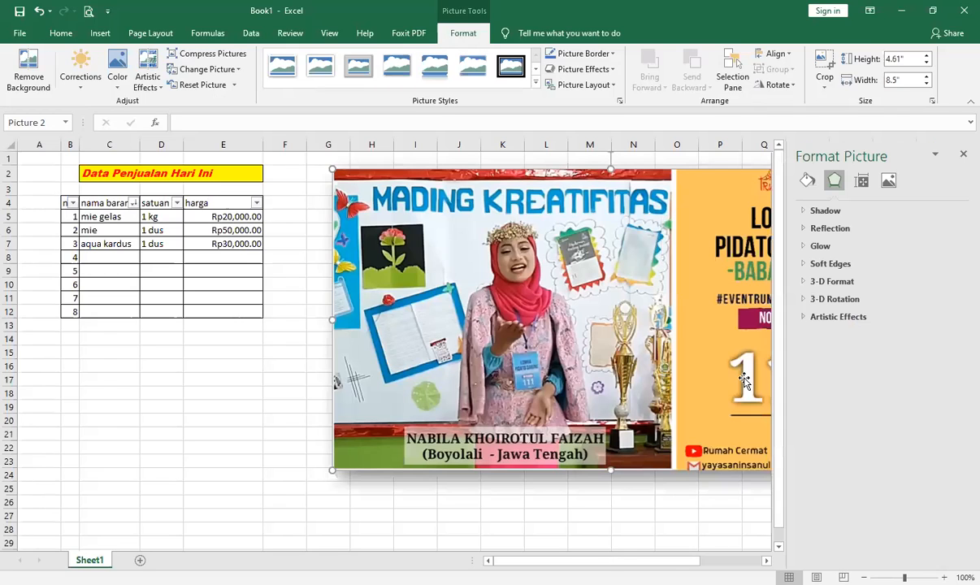
pyautogui.click(807, 180)
pyautogui.click(860, 182)
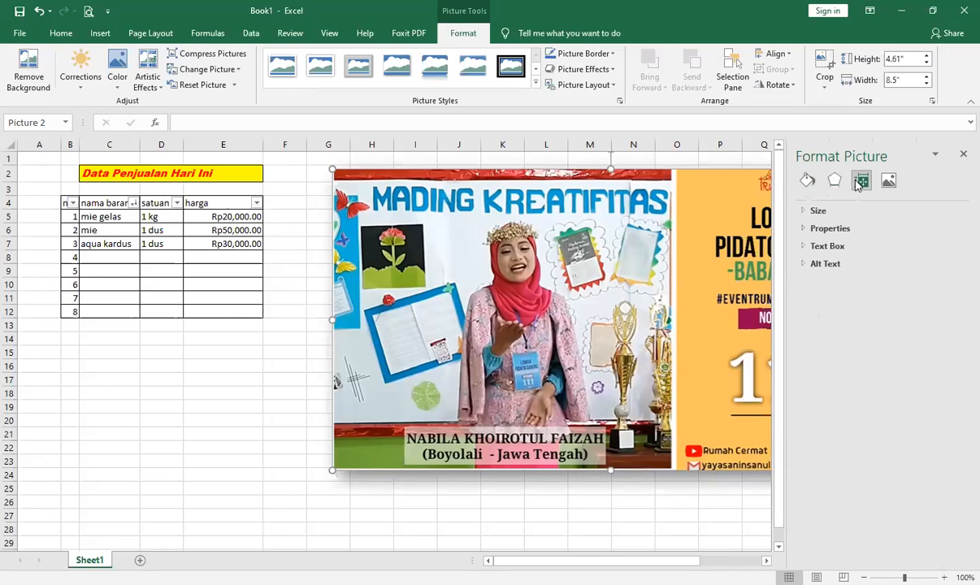
pyautogui.click(889, 182)
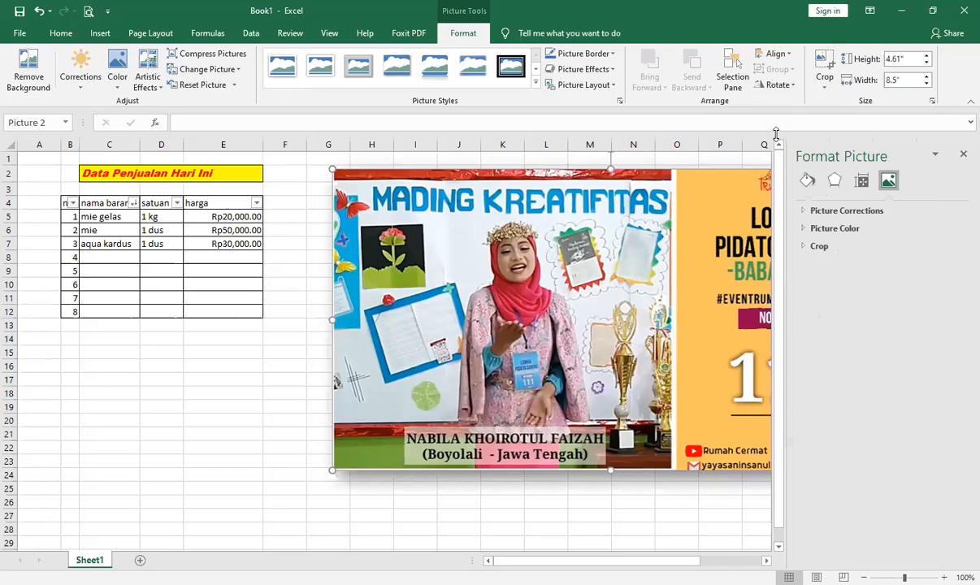
# Close the picture's format settings and delete the picture from the worksheet
pyautogui.scroll(1, 938, 67)
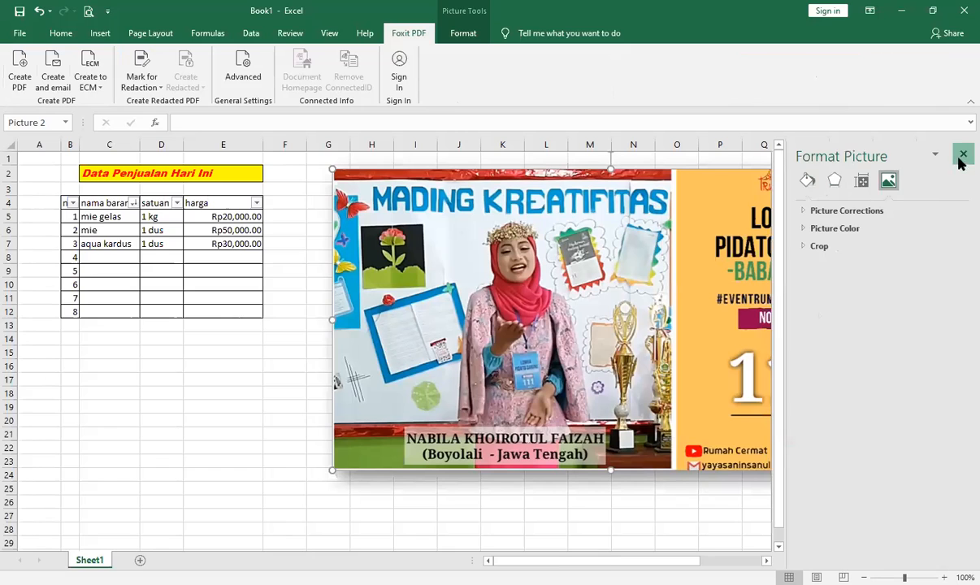
pyautogui.click(963, 158)
pyautogui.press('Delete')
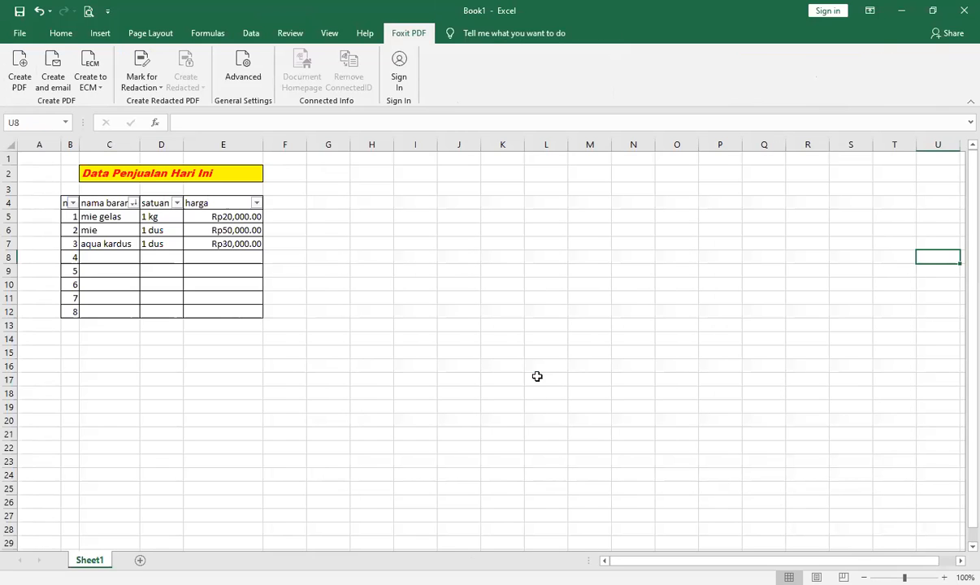
# Draw a rectangle about 1.39" high and 1.89" wide beside the sales table, and delete it
pyautogui.click(98, 34)
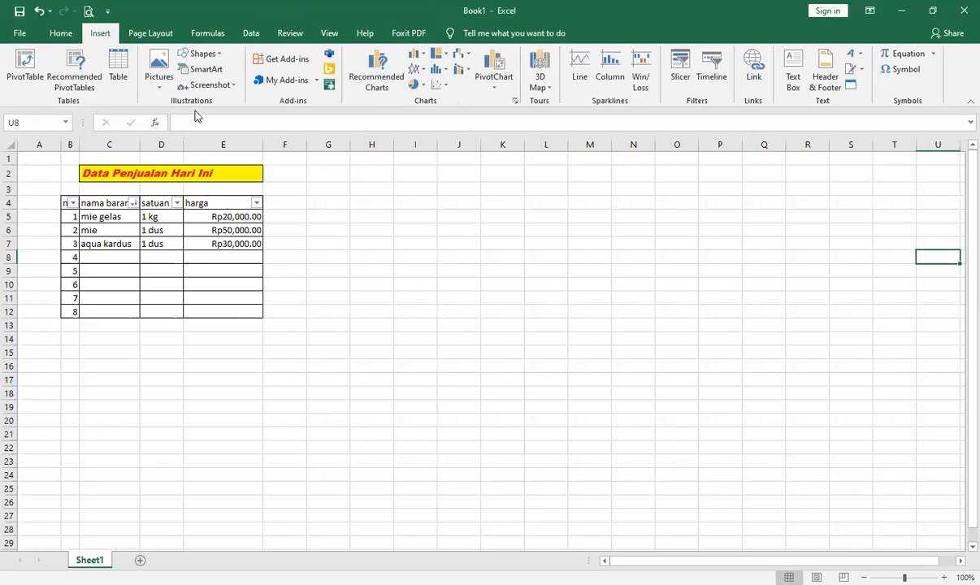
pyautogui.click(213, 54)
pyautogui.click(216, 87)
pyautogui.moveTo(299, 195); pyautogui.dragTo(423, 284)
pyautogui.click(451, 404)
pyautogui.click(395, 217)
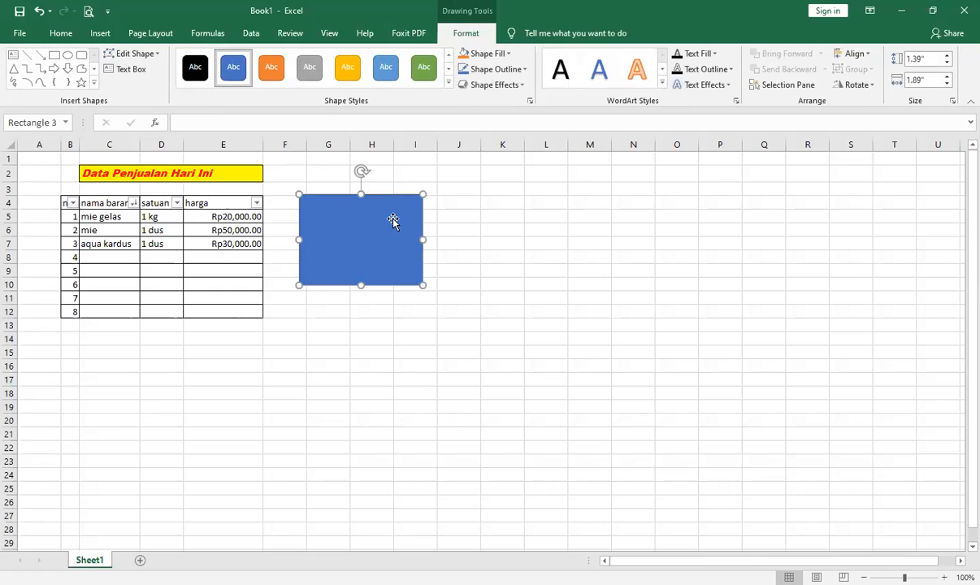
pyautogui.press('Delete')
# Draw a straight arrow from around cell K16 towards the end of the aqua kardus row, and delete it
pyautogui.click(100, 33)
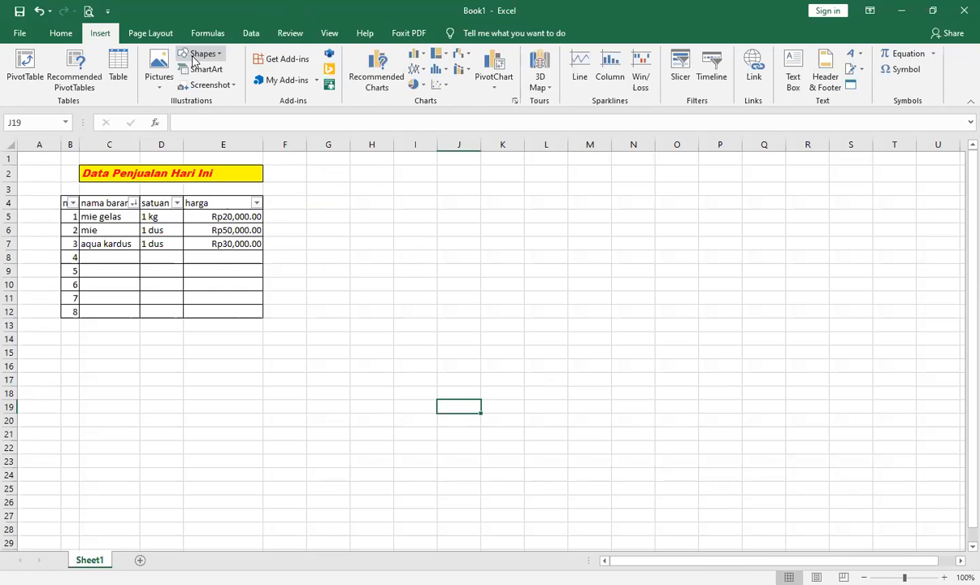
pyautogui.click(202, 53)
pyautogui.click(197, 125)
pyautogui.moveTo(513, 373); pyautogui.dragTo(274, 250)
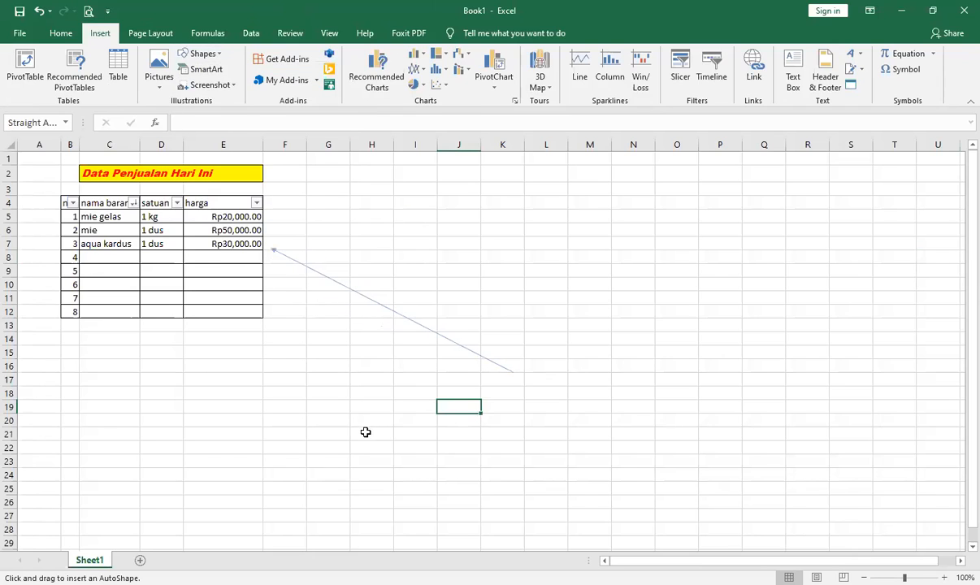
pyautogui.press('Delete')
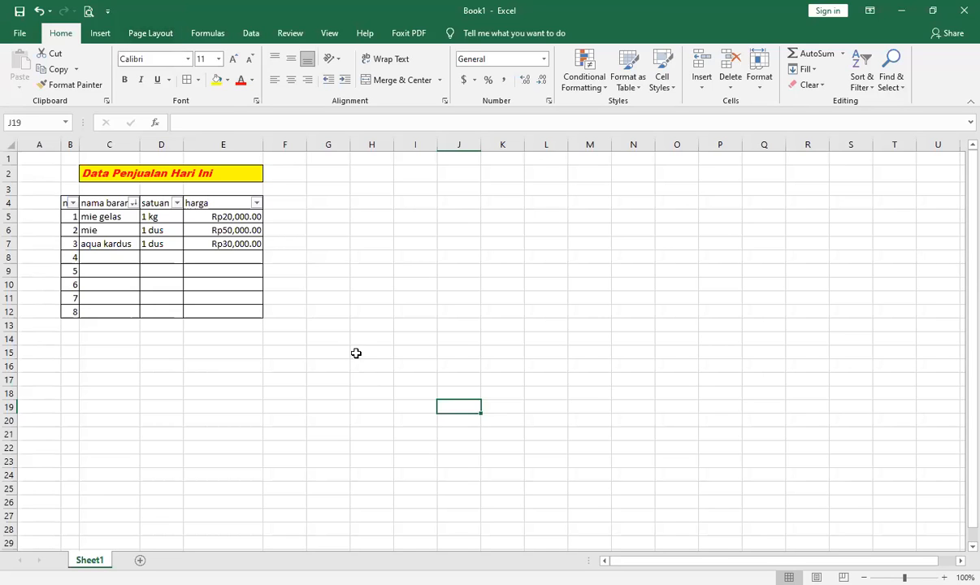
# Insert a 2-D Clustered Column chart and select the table range C4:E12
pyautogui.click(99, 33)
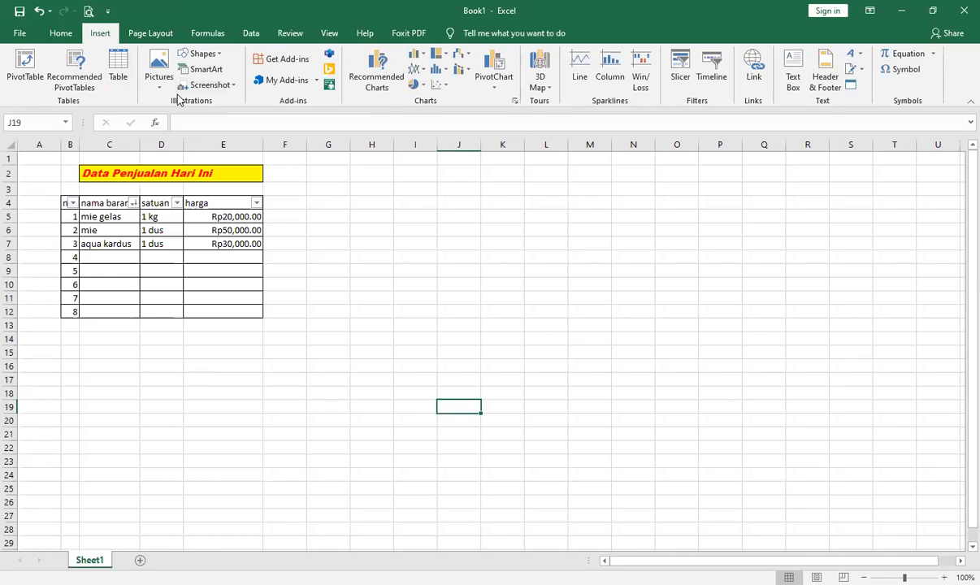
pyautogui.click(158, 36)
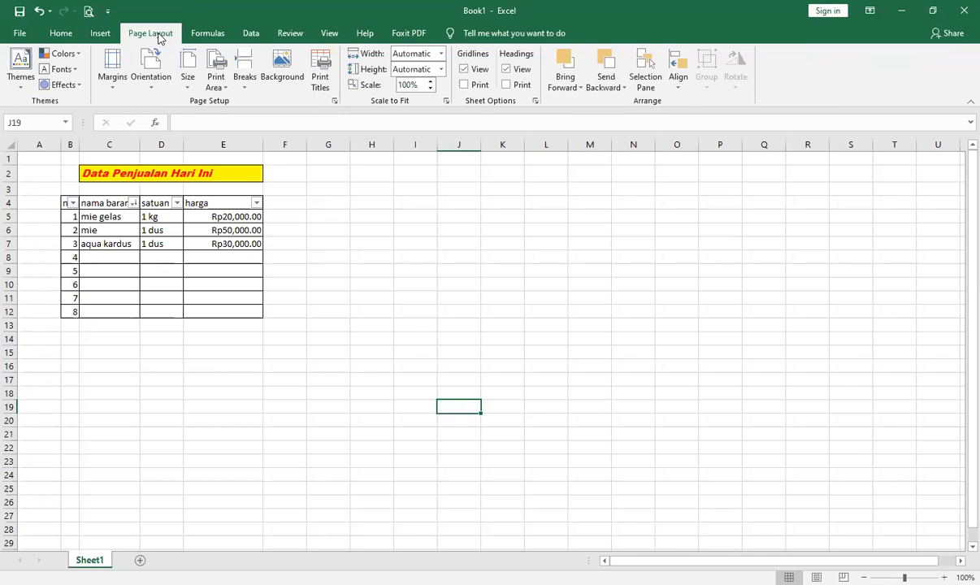
pyautogui.click(100, 33)
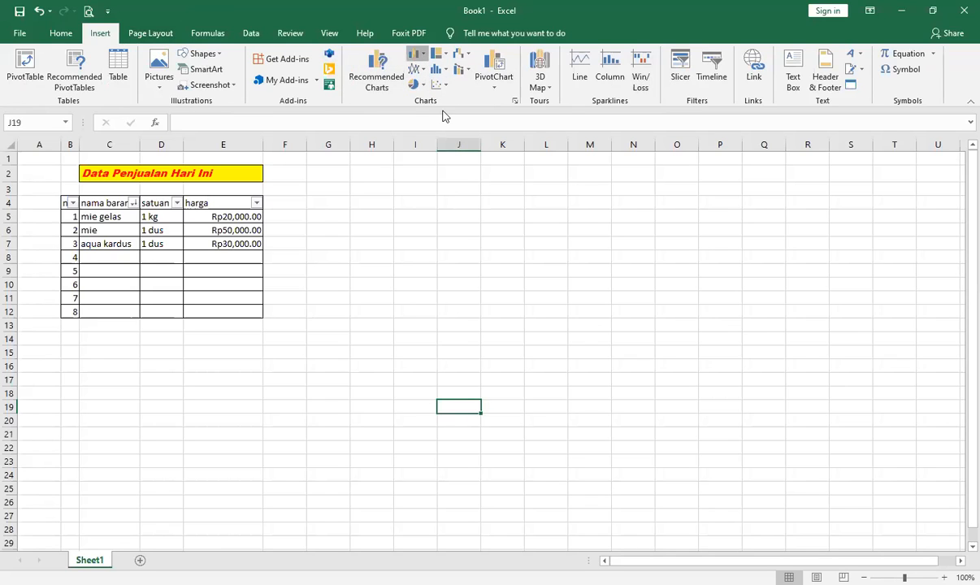
pyautogui.click(416, 54)
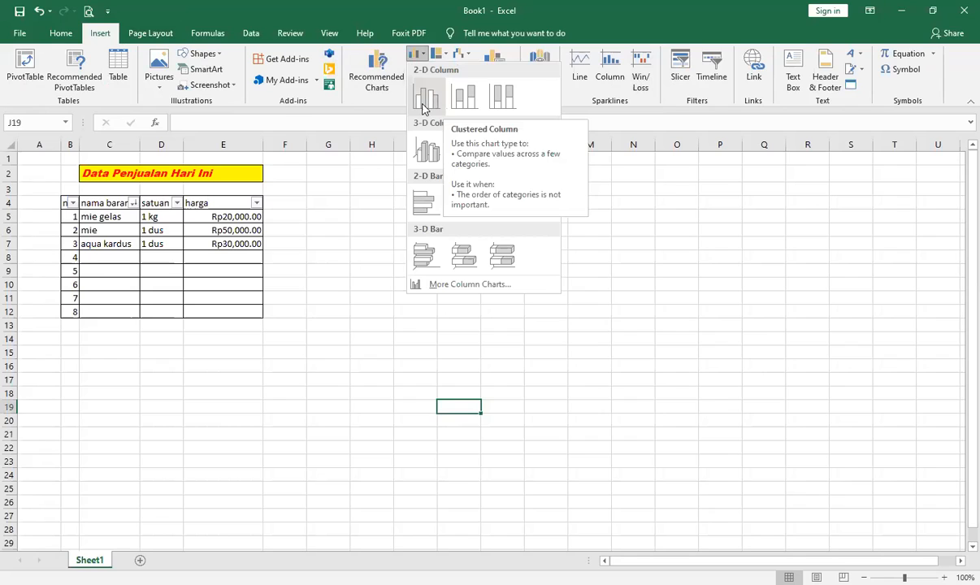
pyautogui.click(422, 108)
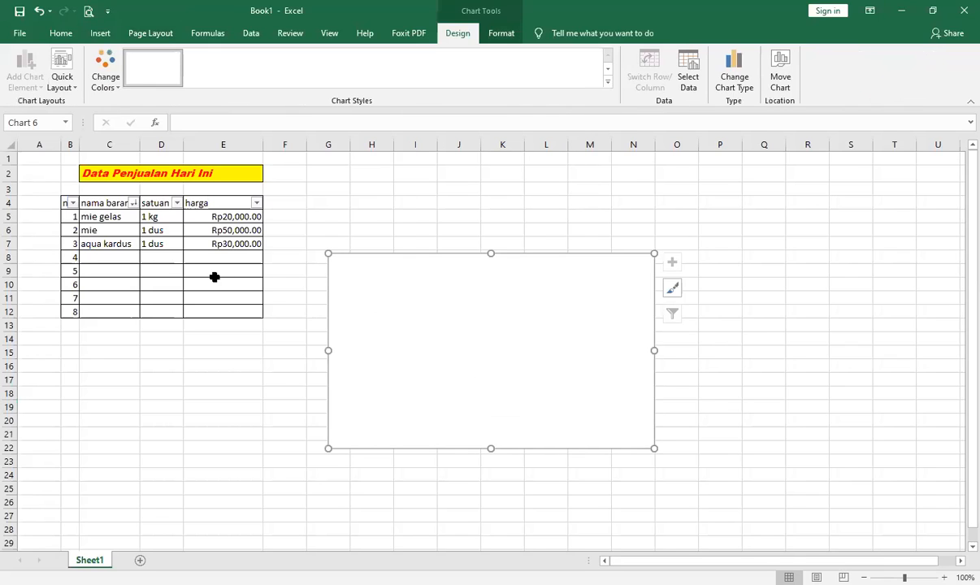
pyautogui.moveTo(103, 202); pyautogui.dragTo(255, 313)
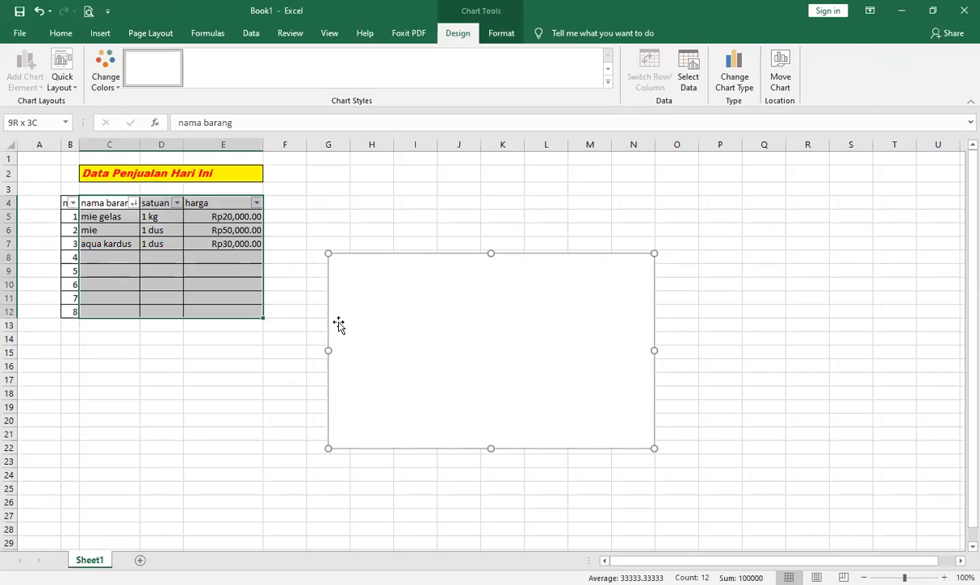
# Delete the empty chart from the worksheet
pyautogui.click(517, 320)
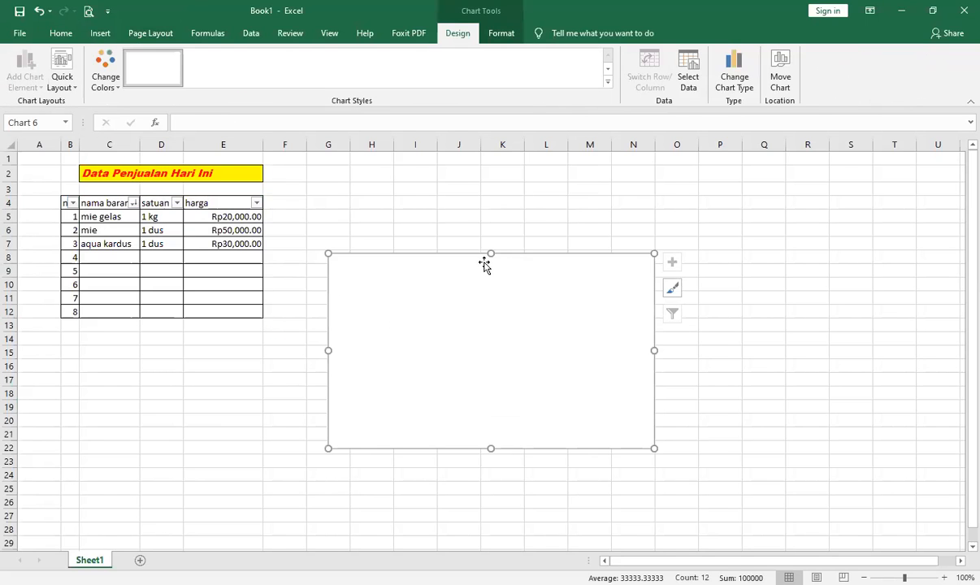
pyautogui.press('Delete')
pyautogui.click(457, 352)
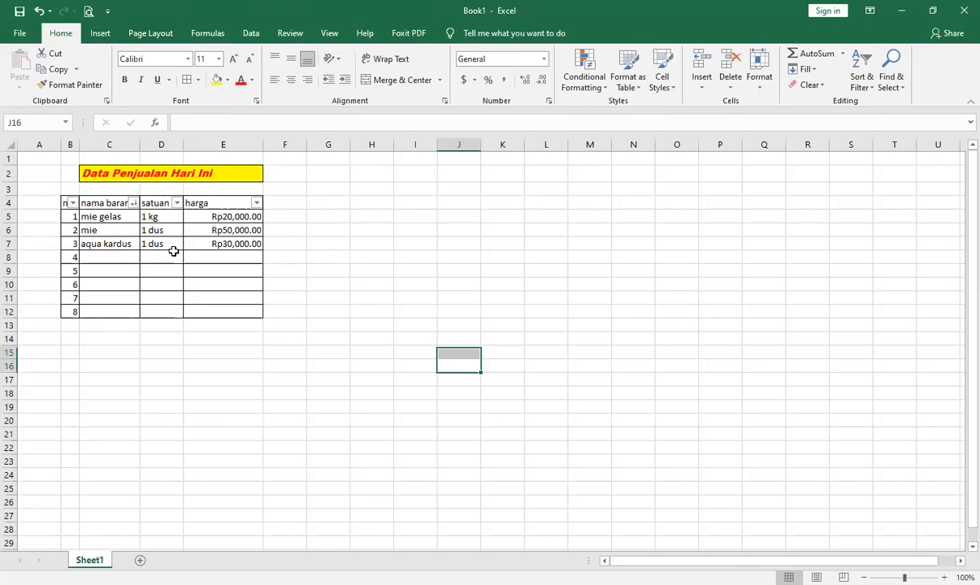
# Insert blue WordArt reading "data penjualan" beside the sales table
pyautogui.click(159, 234)
pyautogui.click(99, 32)
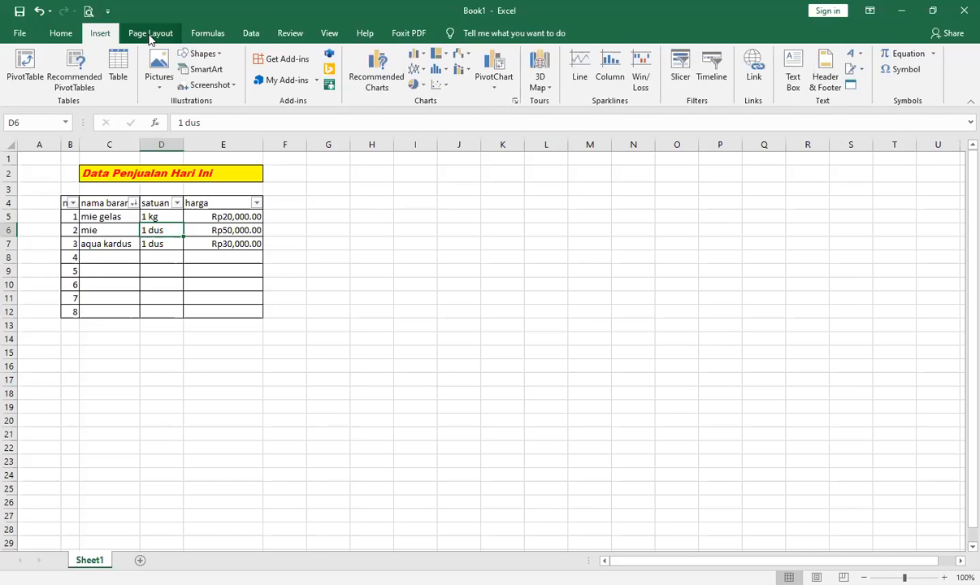
pyautogui.click(151, 33)
pyautogui.click(104, 33)
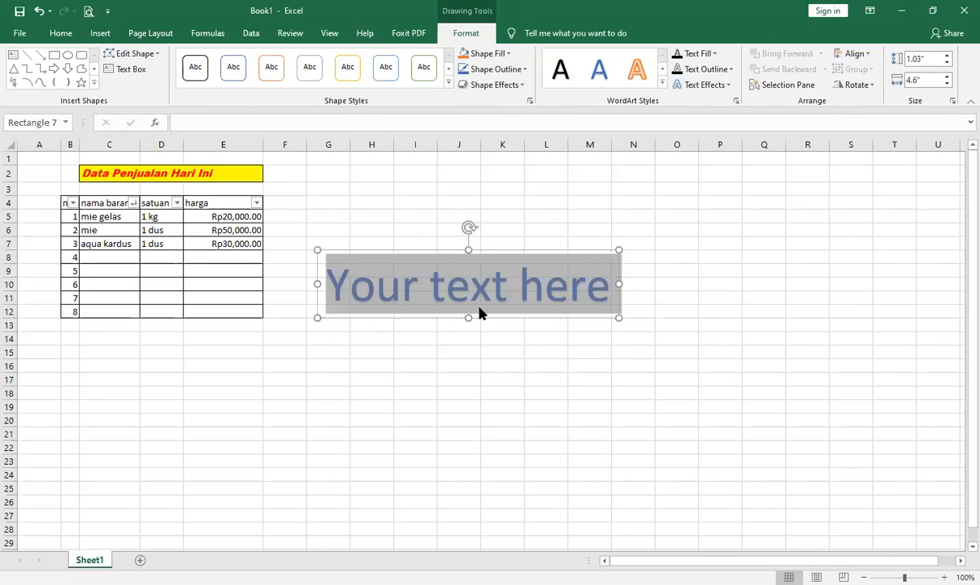
pyautogui.write('data penjualan')
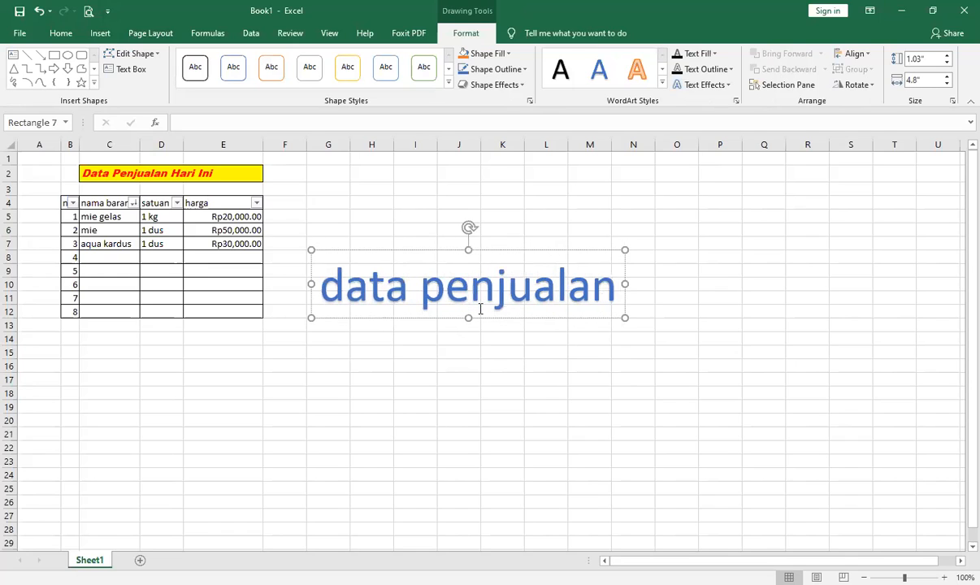
pyautogui.click(557, 205)
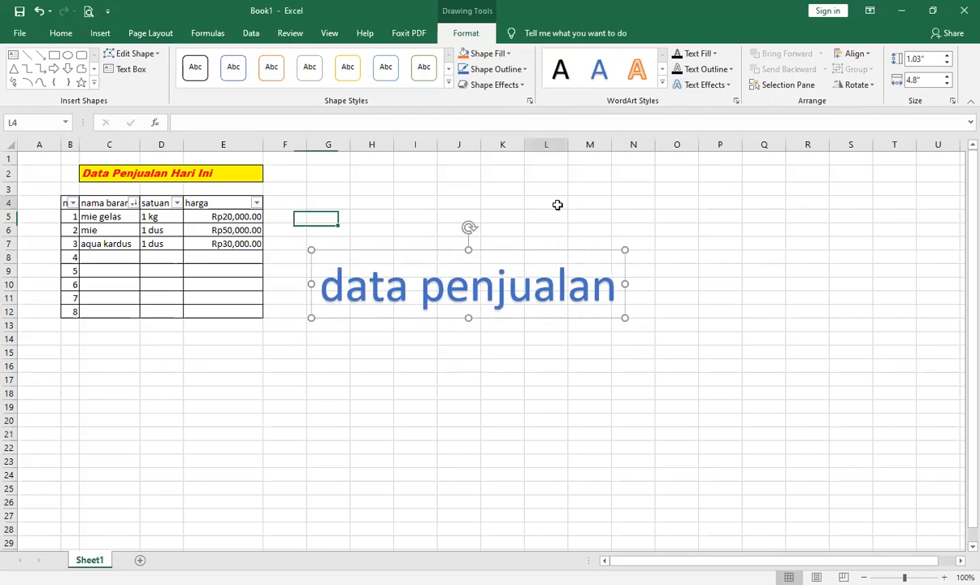
pyautogui.click(520, 252)
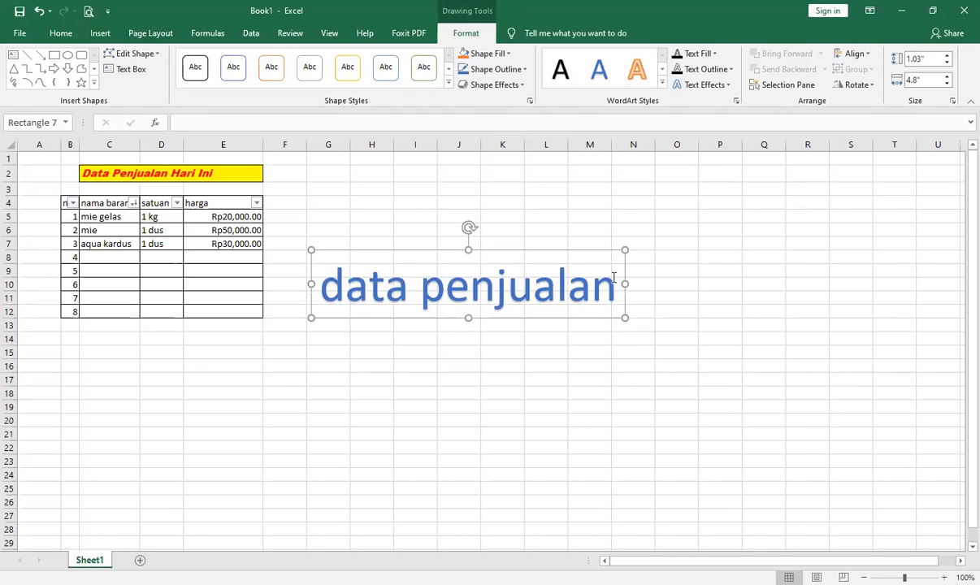
# Insert a new equation placeholder in front of the WordArt text, and undo it
pyautogui.click(100, 33)
pyautogui.click(904, 54)
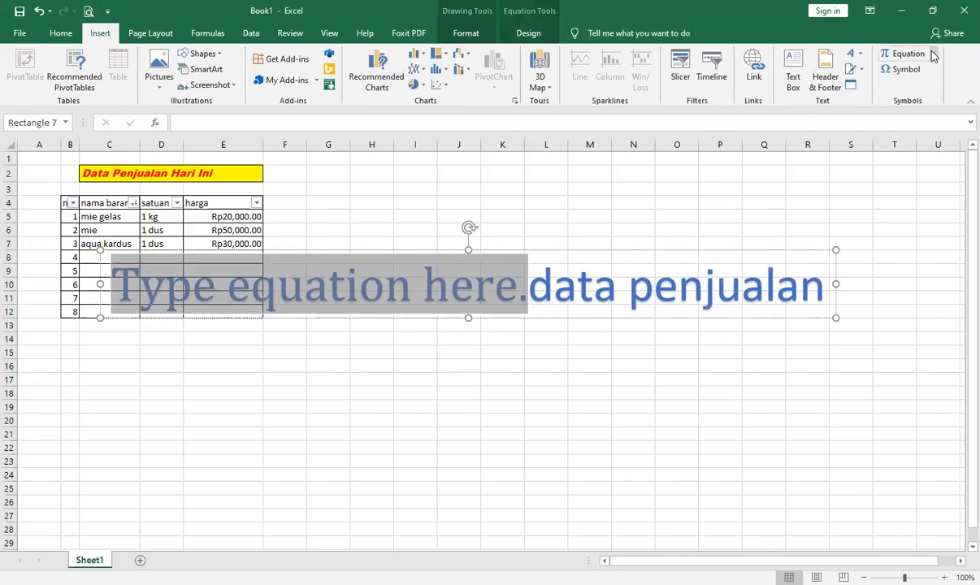
pyautogui.hotkey('ctrl', 'z')
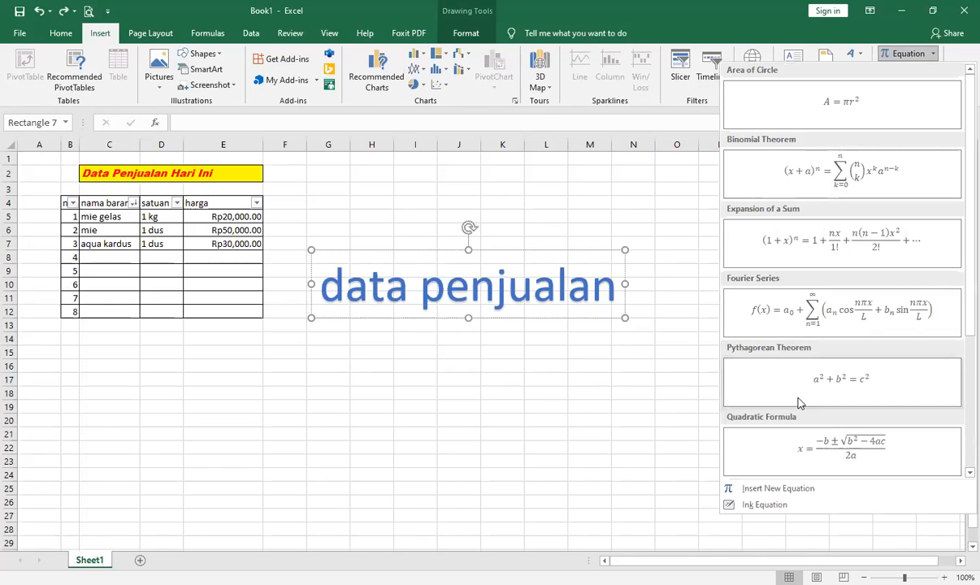
# Insert the symbols Arabic Letter Meem Final Form and Arabic Letter Lam Medial Form in front of the WordArt text
pyautogui.click(903, 69)
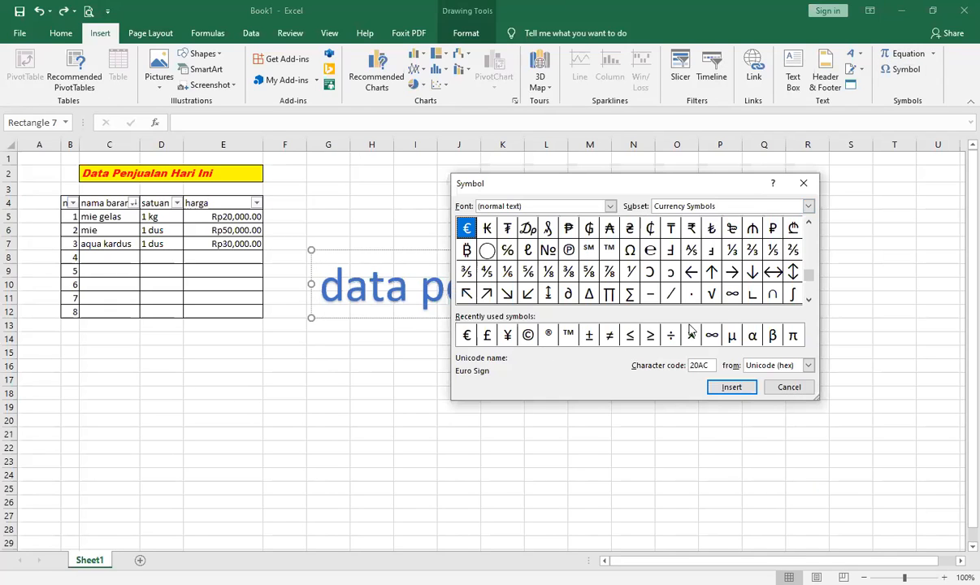
pyautogui.moveTo(810, 274); pyautogui.dragTo(810, 288)
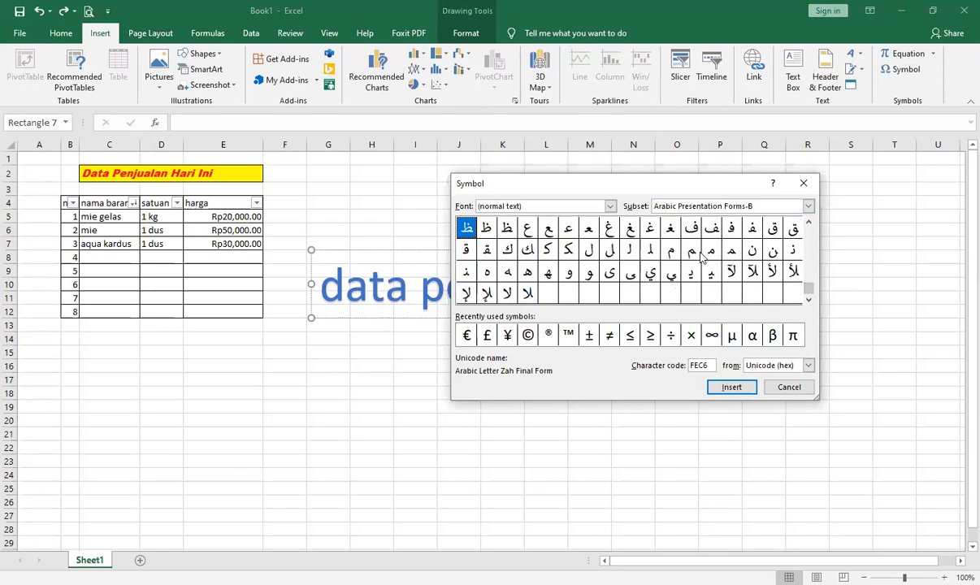
pyautogui.click(692, 255)
pyautogui.click(731, 387)
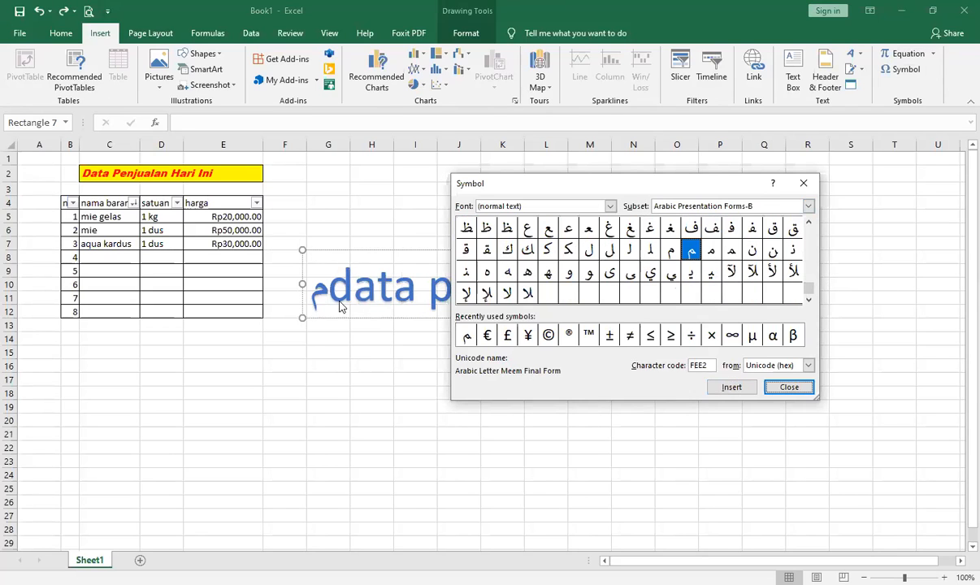
pyautogui.click(651, 250)
pyautogui.click(723, 390)
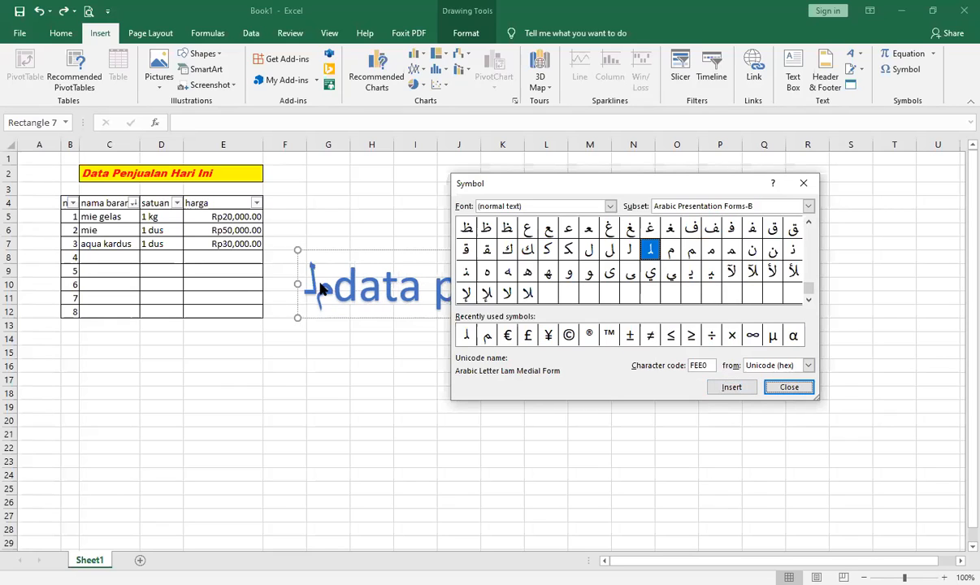
# Browse to the Latin-1 Supplement symbols, close the symbol selection and undo the inserted Arabic letters
pyautogui.moveTo(807, 279); pyautogui.dragTo(807, 233)
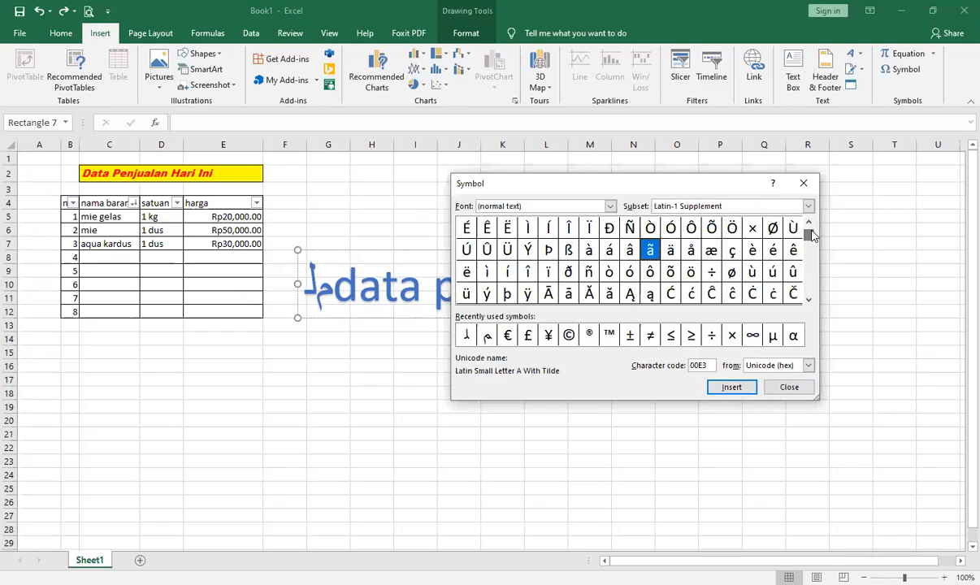
pyautogui.click(549, 251)
pyautogui.click(788, 389)
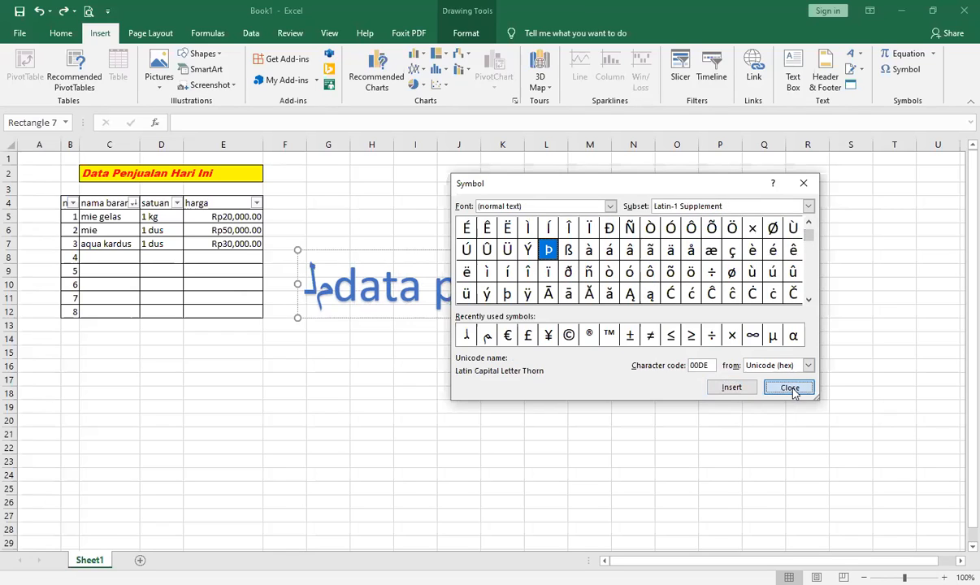
pyautogui.click(40, 11)
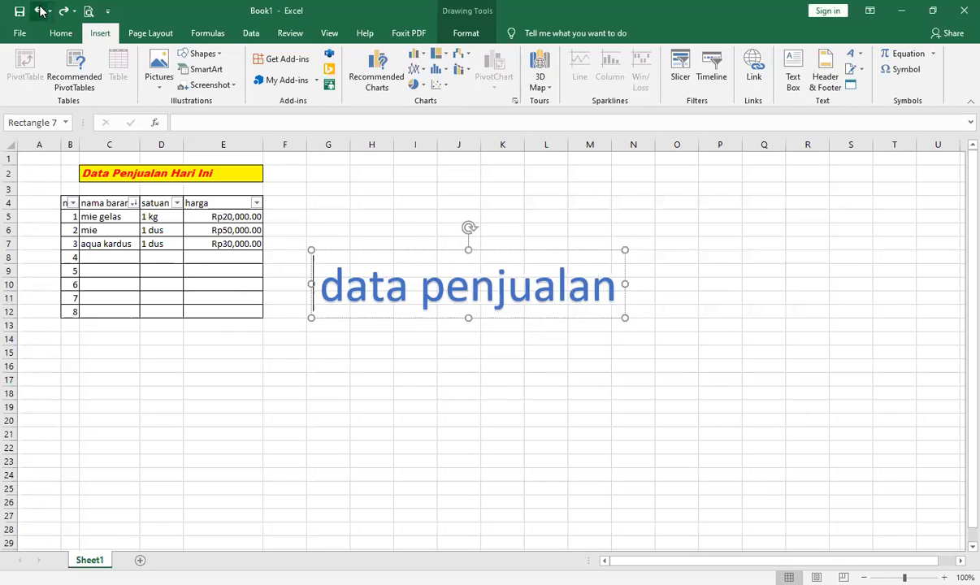
pyautogui.press('Escape')
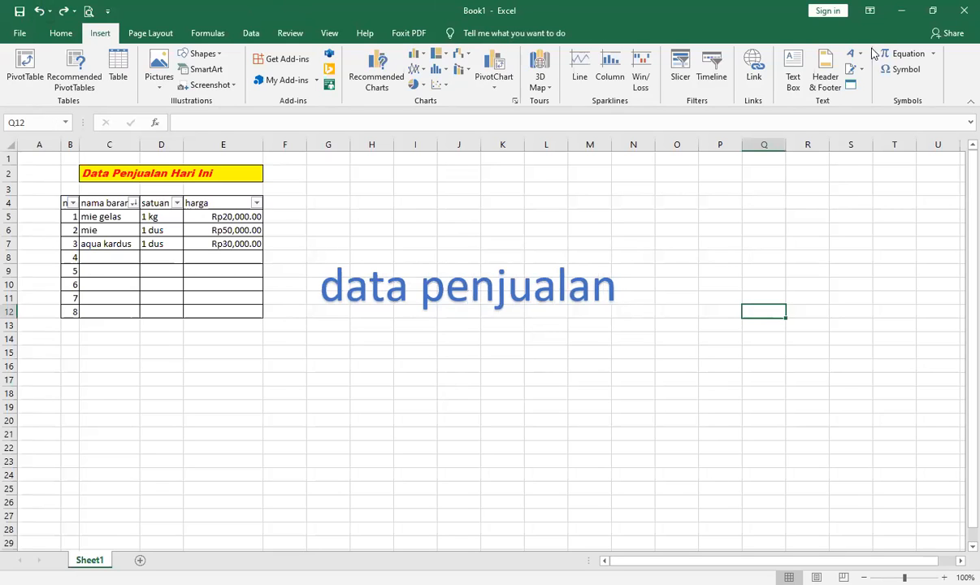
# Set custom page margins of 0.5 for left, bottom and top, and 5 for right
pyautogui.click(61, 33)
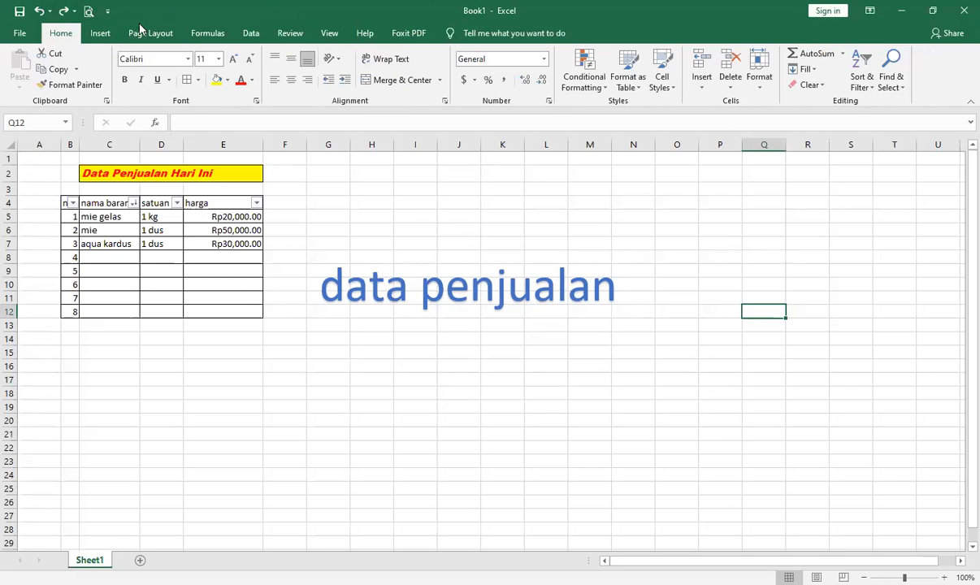
pyautogui.click(151, 32)
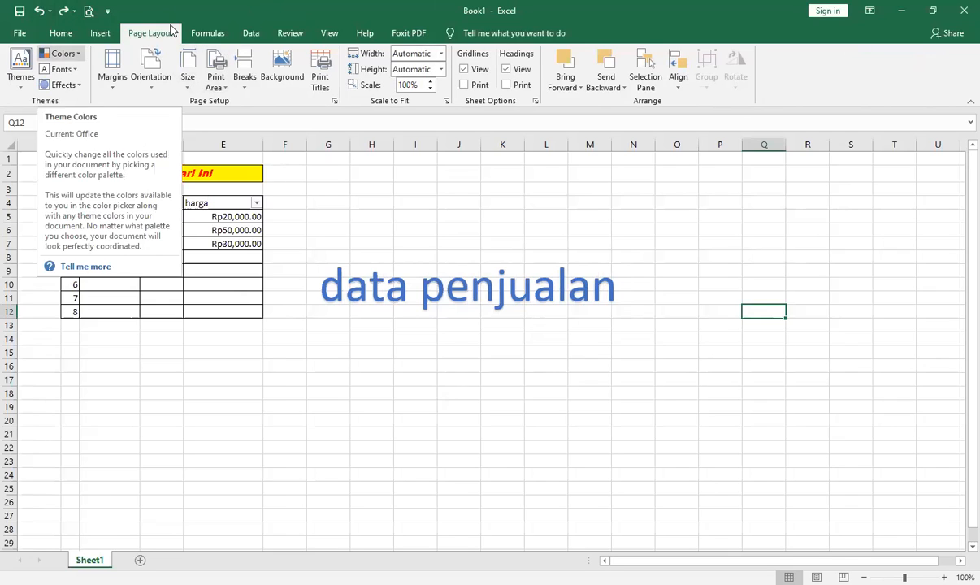
pyautogui.click(119, 90)
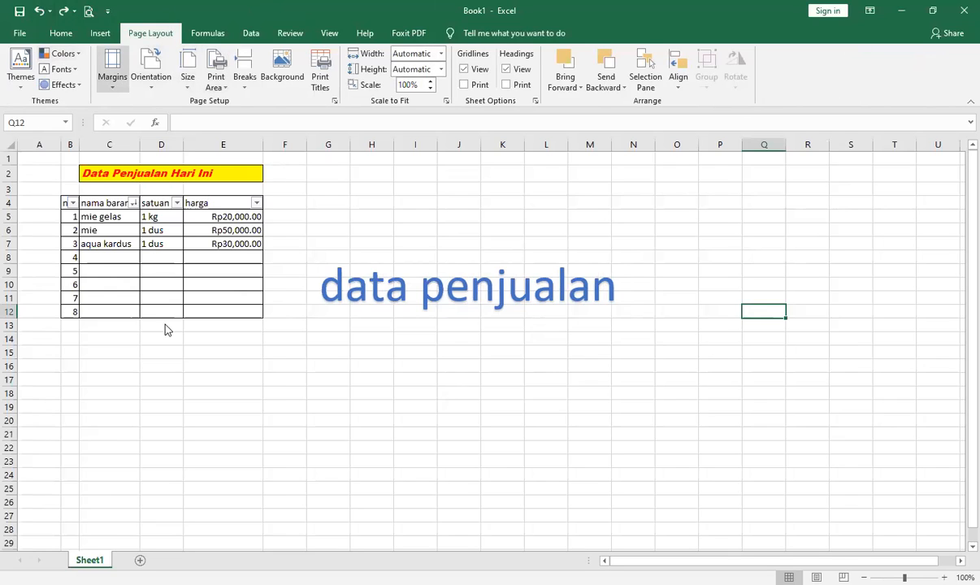
pyautogui.click(162, 322)
pyautogui.click(590, 173)
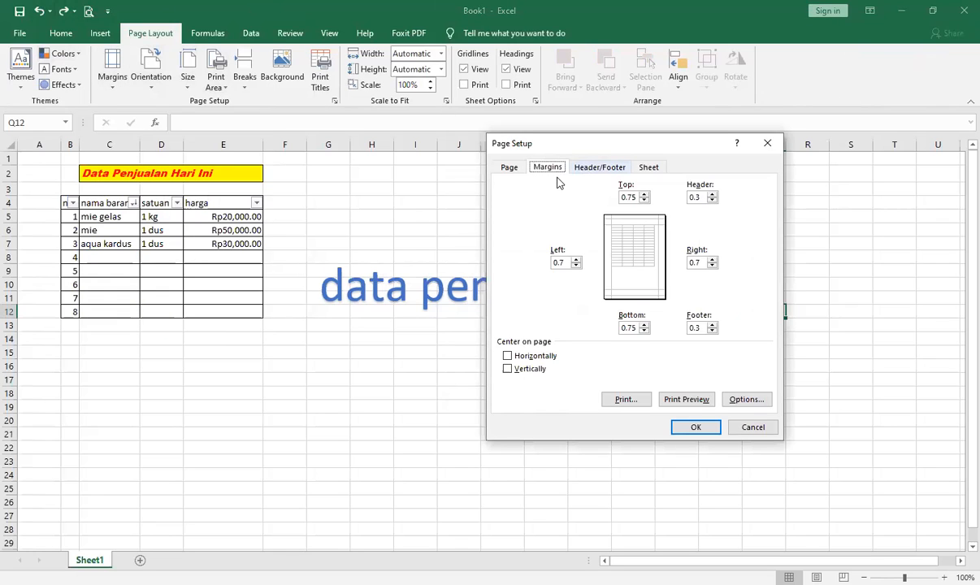
pyautogui.click(556, 170)
pyautogui.click(576, 266)
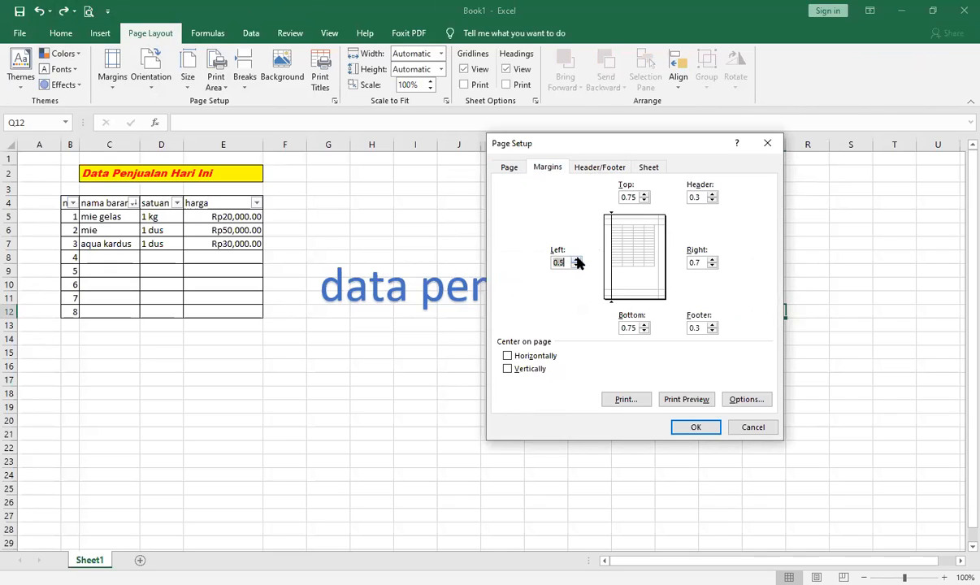
pyautogui.click(713, 267)
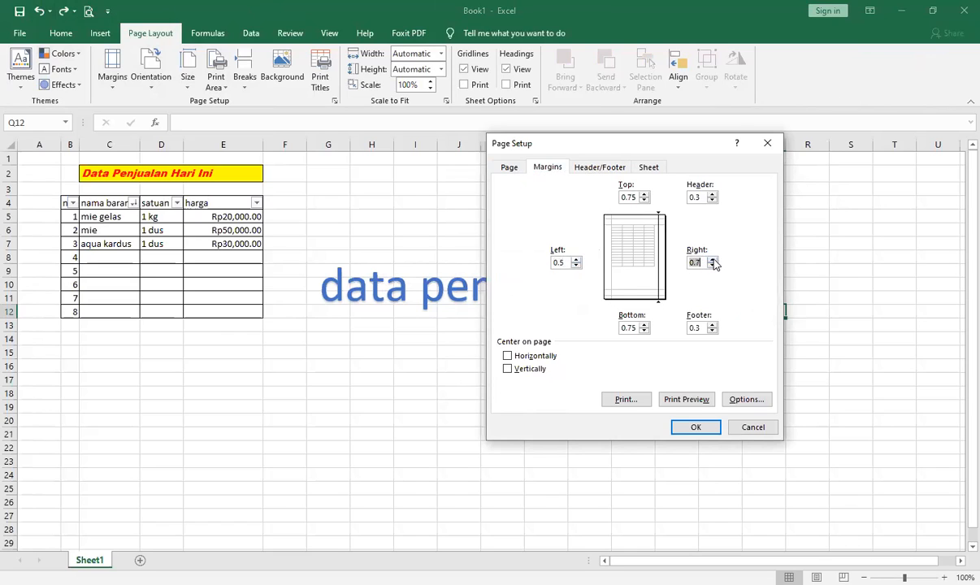
pyautogui.click(712, 265)
pyautogui.click(644, 331)
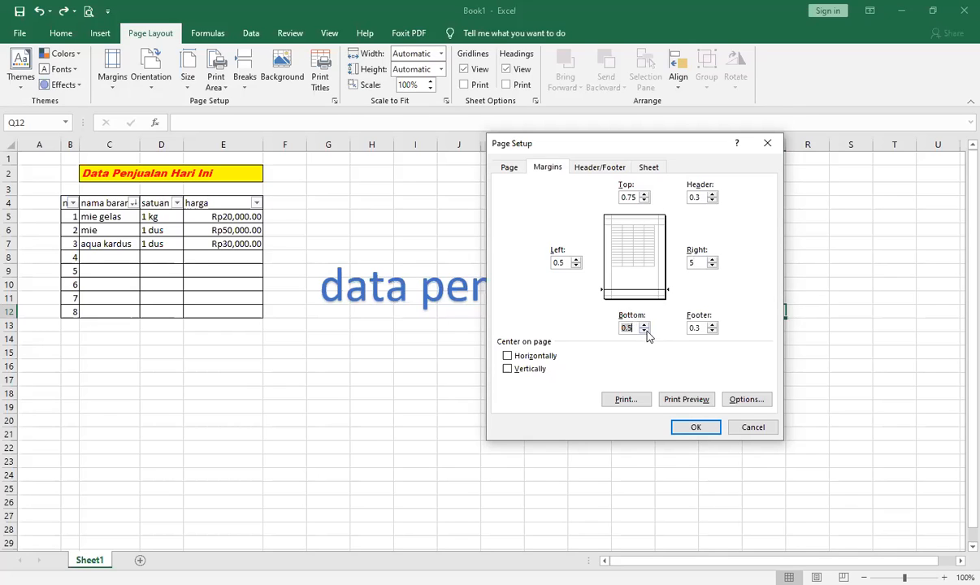
pyautogui.click(645, 200)
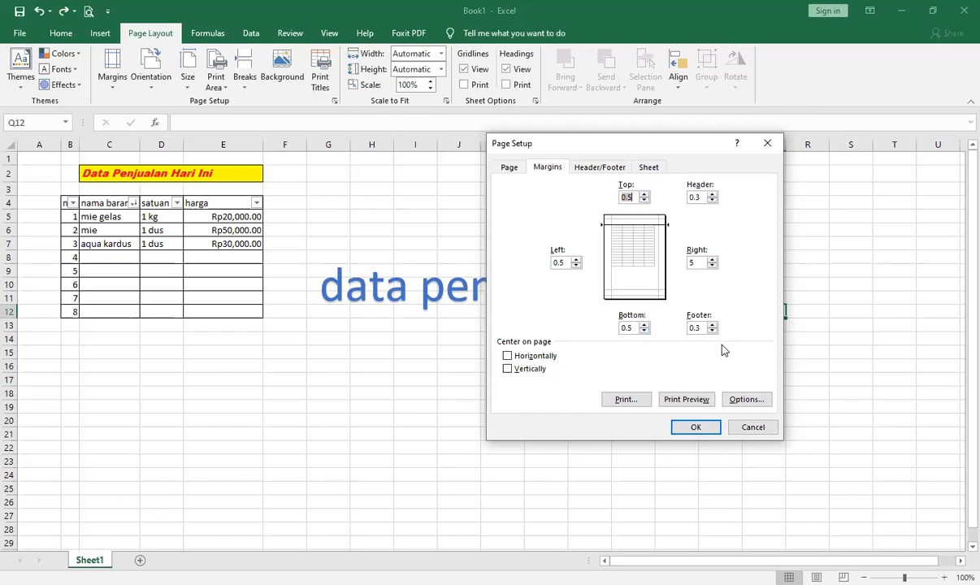
# Open the print preview, set the paper size to A4 and return to the worksheet
pyautogui.click(686, 399)
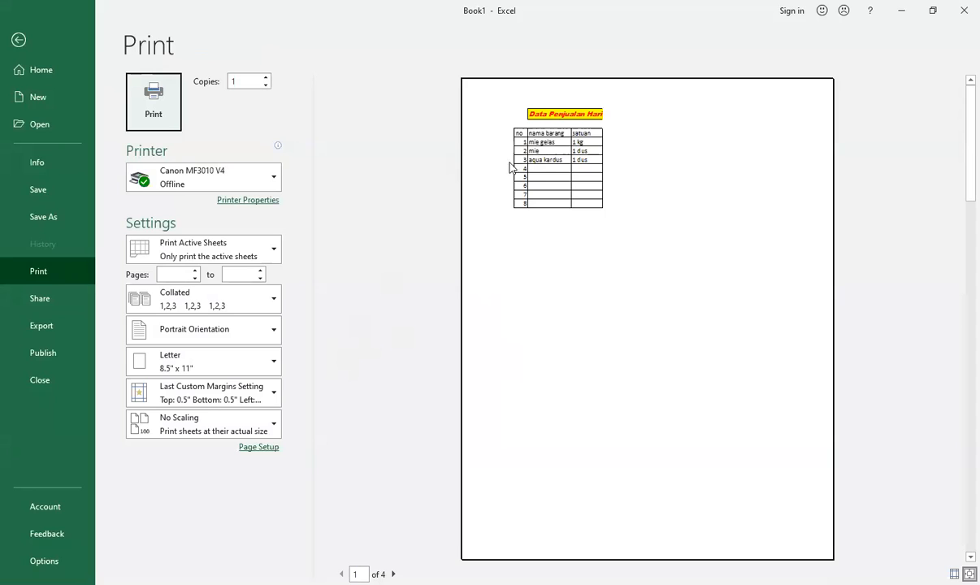
pyautogui.click(200, 370)
pyautogui.scroll(-3, 232, 283)
pyautogui.scroll(-3, 229, 286)
pyautogui.scroll(6, 229, 278)
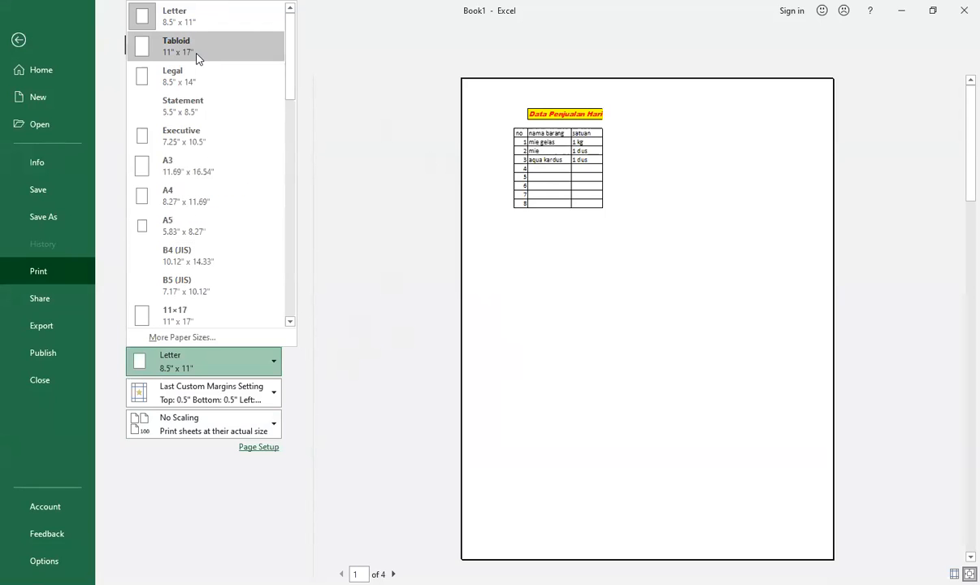
pyautogui.click(169, 194)
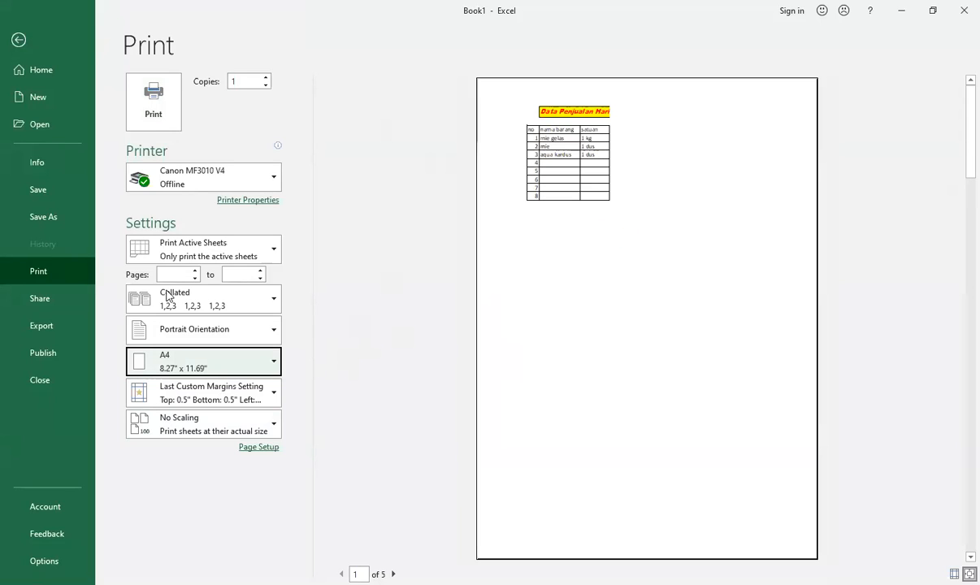
pyautogui.click(20, 39)
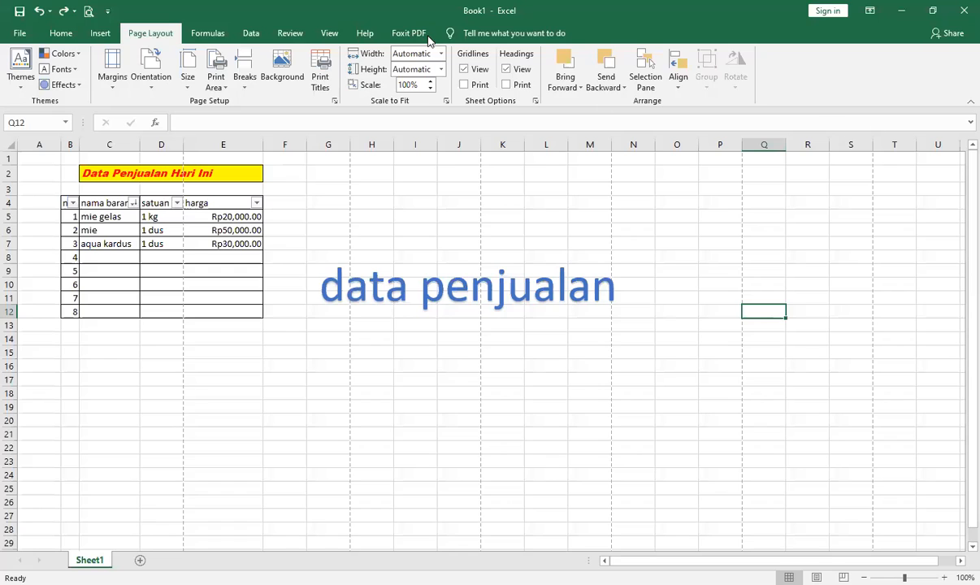
pyautogui.click(406, 32)
pyautogui.click(365, 33)
pyautogui.click(329, 32)
pyautogui.click(290, 33)
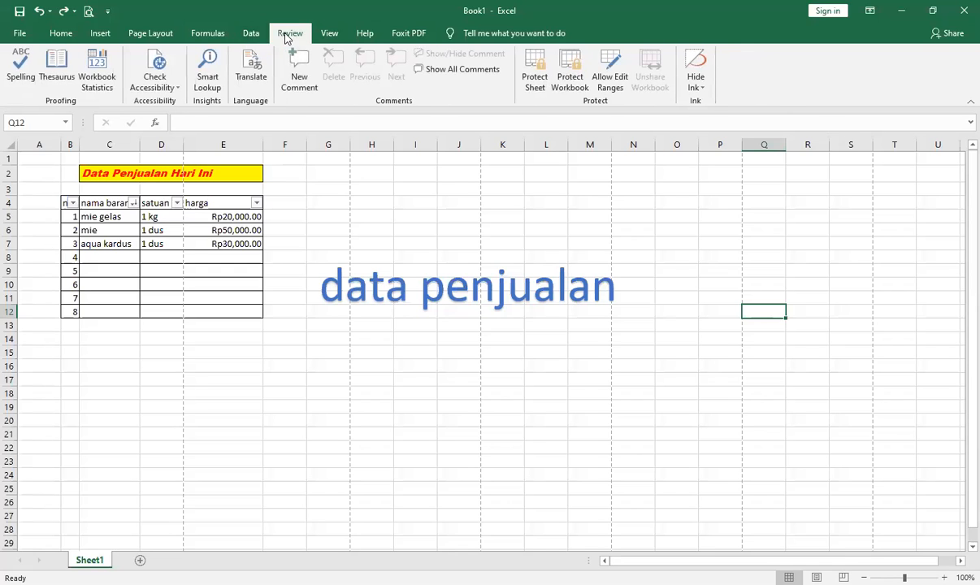
pyautogui.click(250, 34)
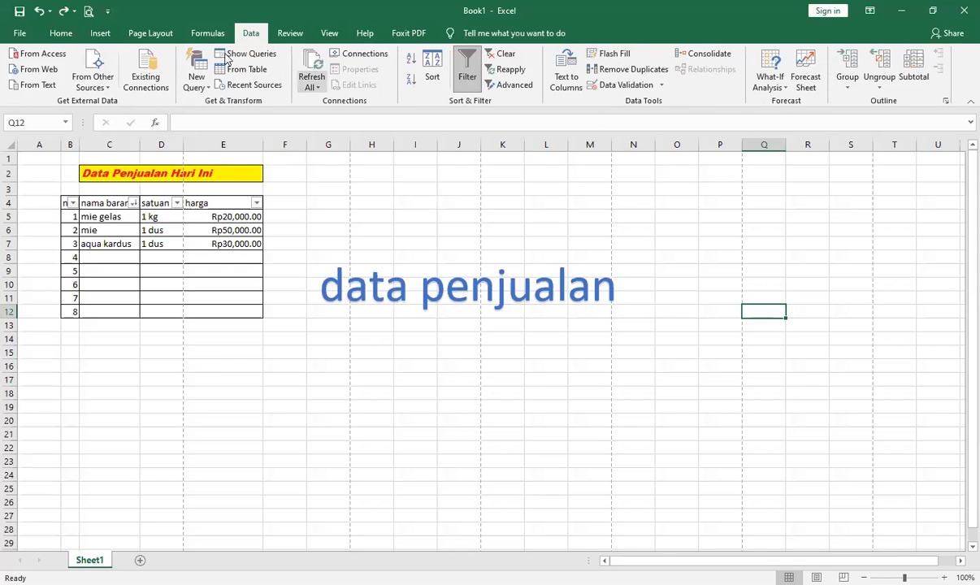
pyautogui.click(286, 36)
# Hide the worksheet gridlines and show them again
pyautogui.click(322, 34)
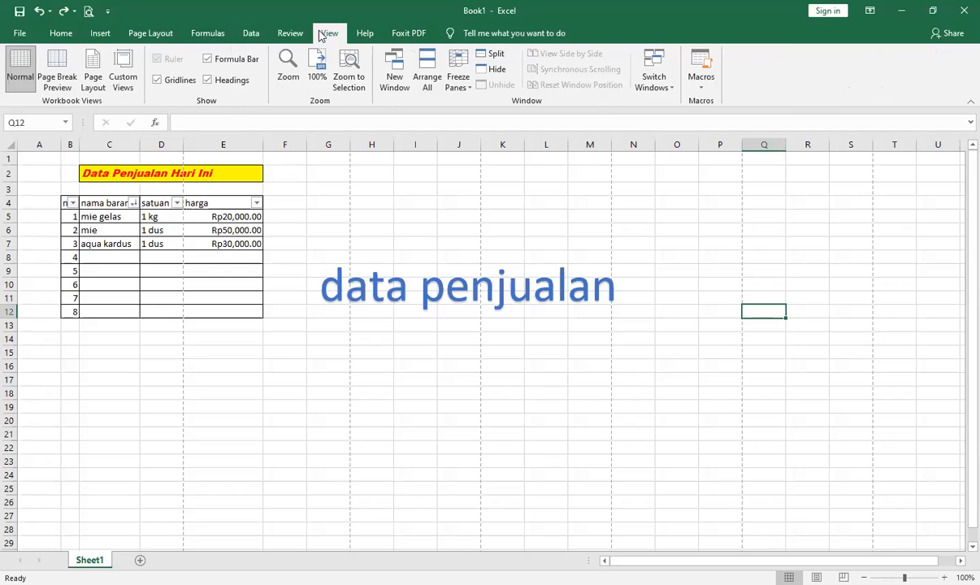
pyautogui.click(159, 83)
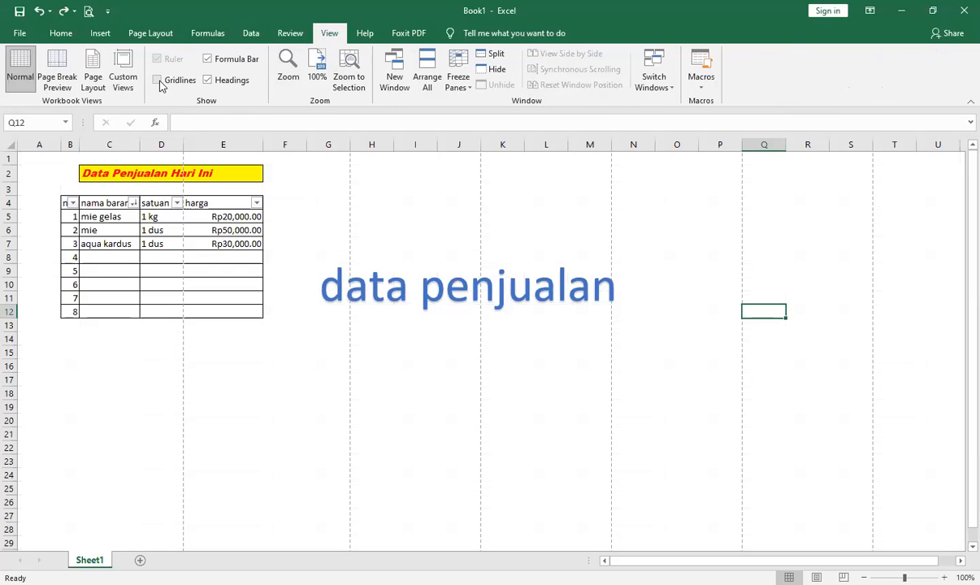
pyautogui.click(172, 83)
# Hide the formula bar, and hide and restore the row and column headings
pyautogui.click(223, 84)
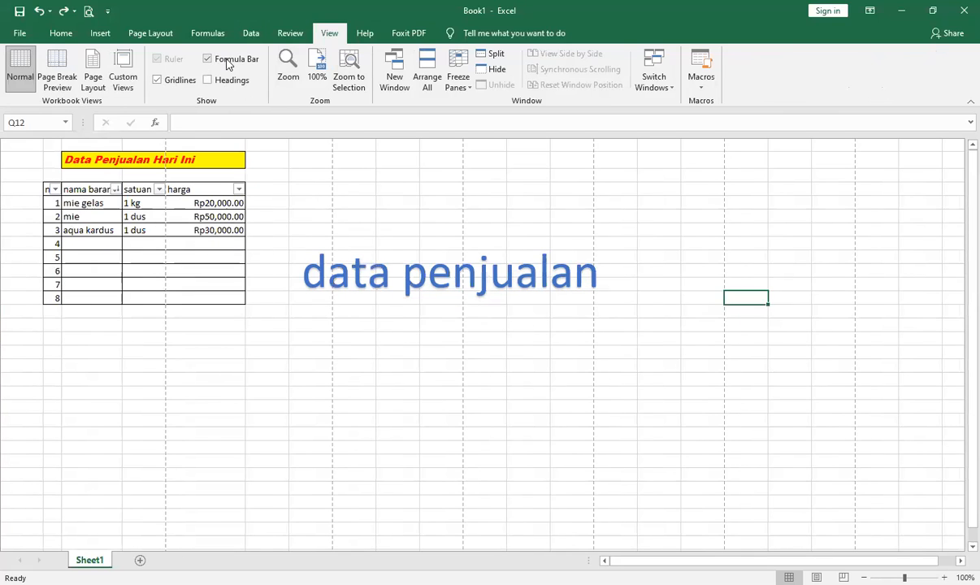
pyautogui.click(229, 61)
pyautogui.click(229, 82)
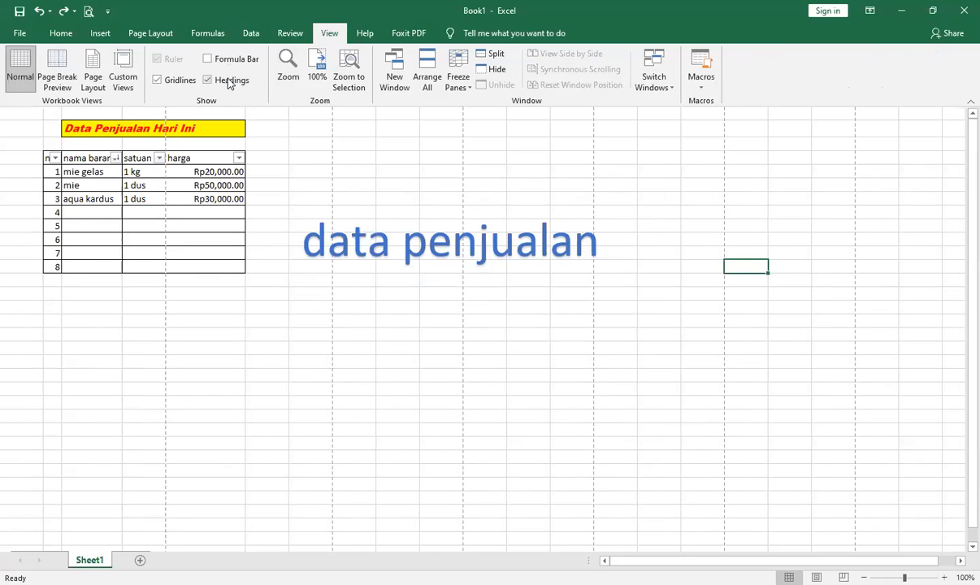
# Show the formula bar, and toggle the formula bar, headings and gridlines off and back on
pyautogui.click(209, 59)
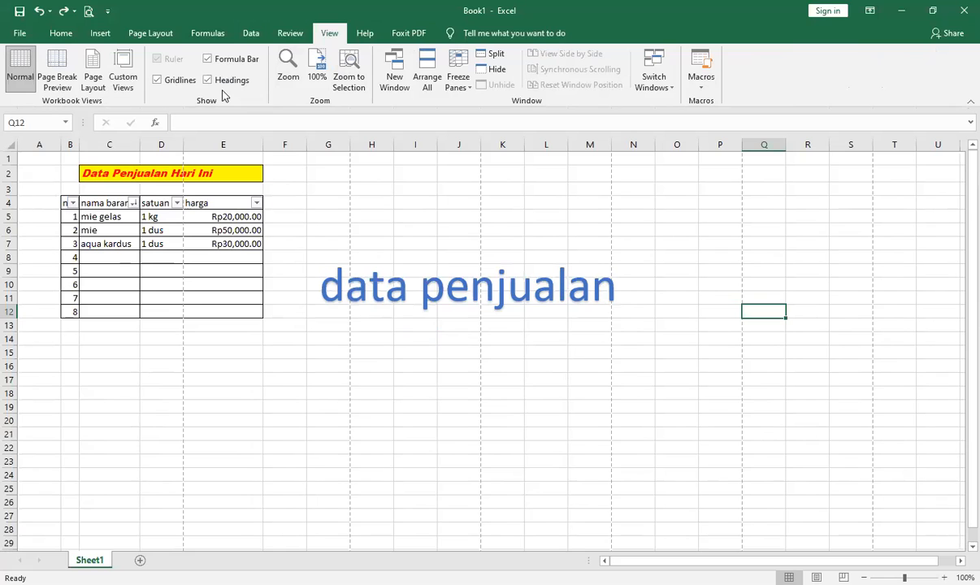
pyautogui.click(213, 60)
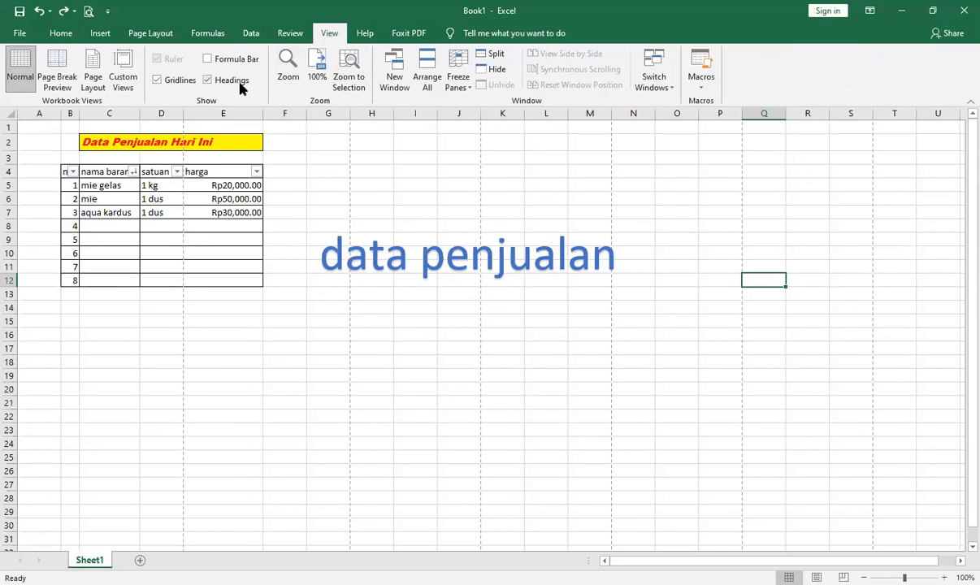
pyautogui.click(235, 85)
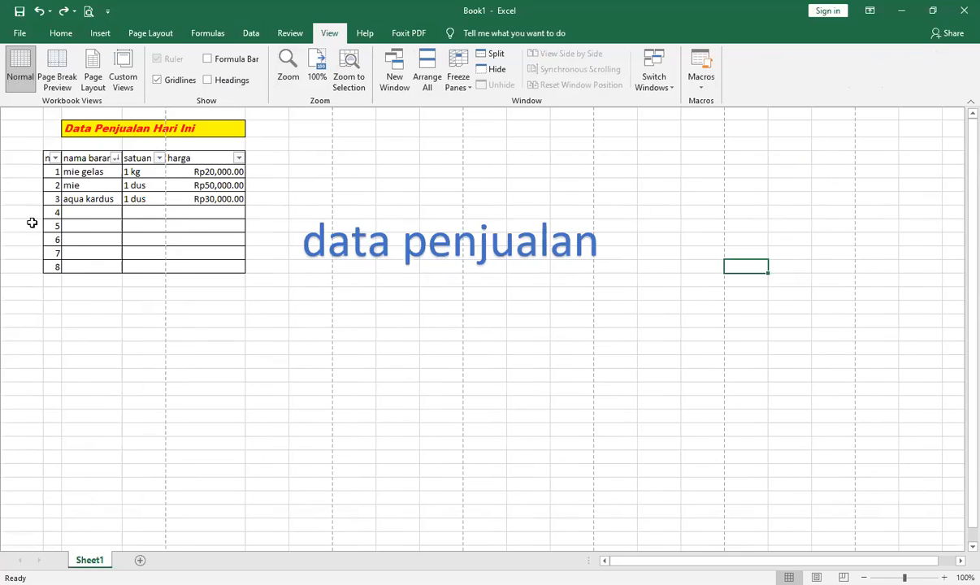
pyautogui.click(208, 80)
pyautogui.click(208, 60)
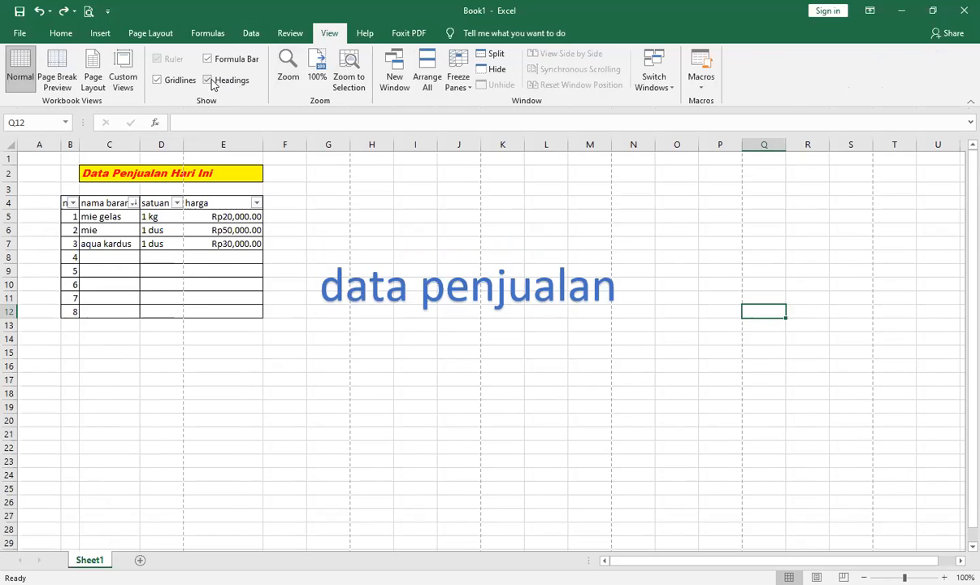
pyautogui.click(155, 79)
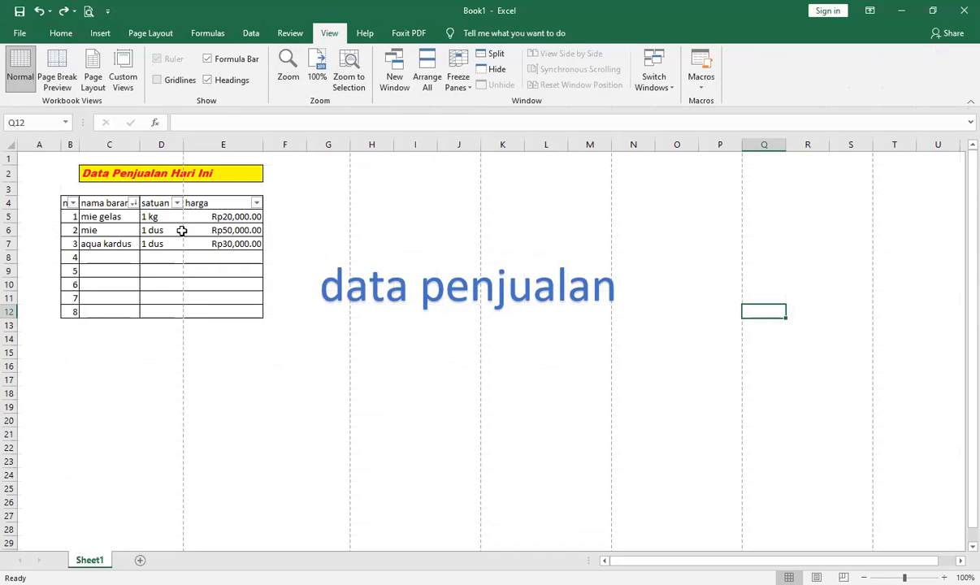
pyautogui.click(157, 81)
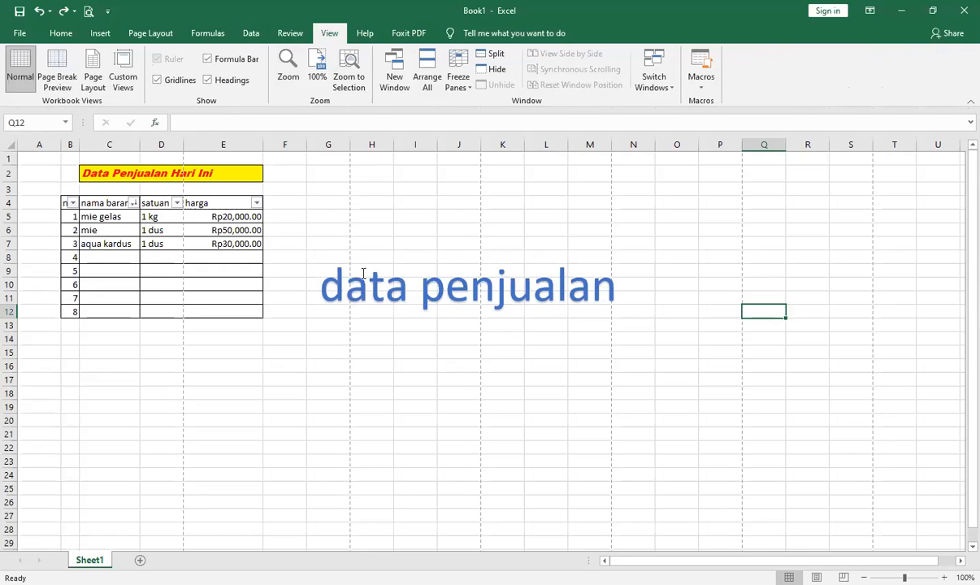
pyautogui.click(20, 33)
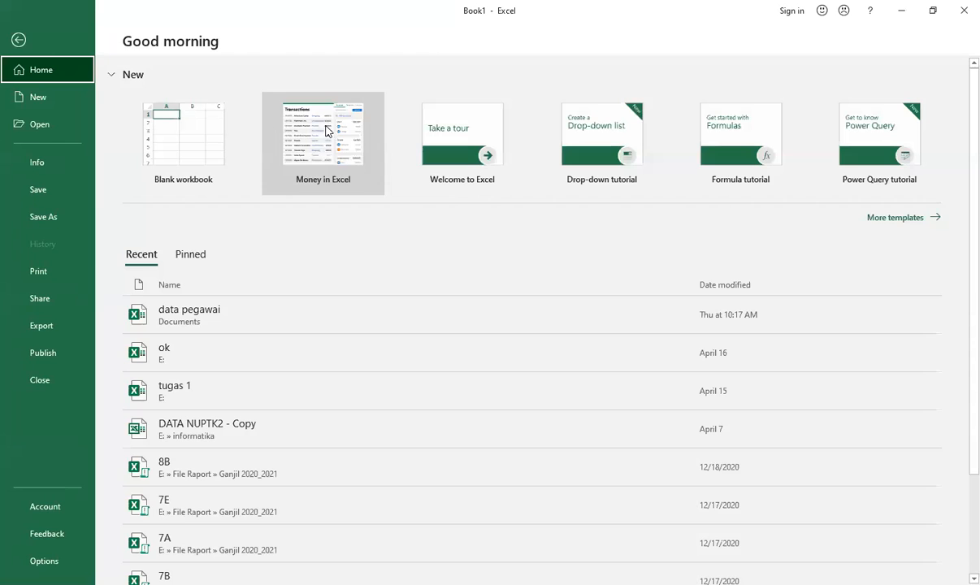
pyautogui.click(16, 42)
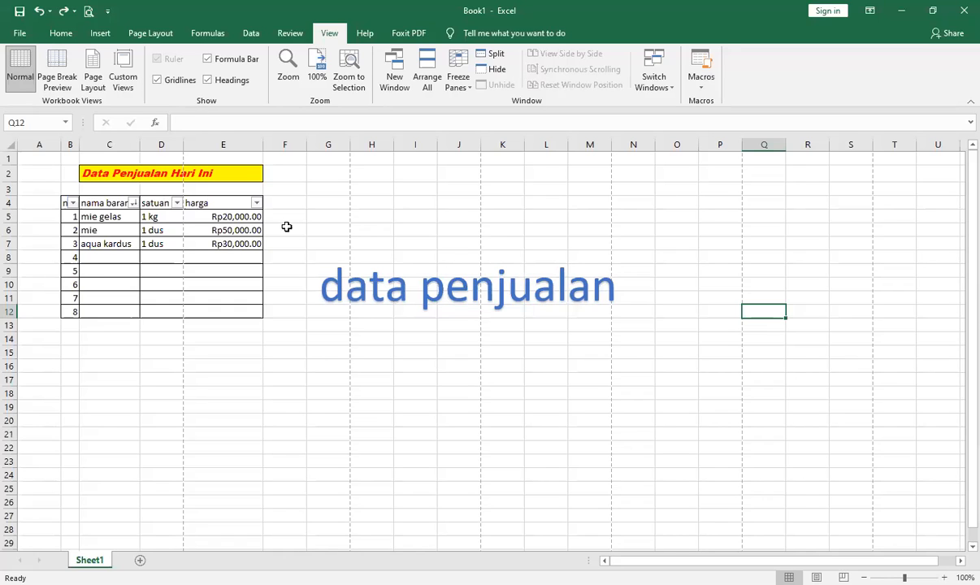
# Total the harga column in cell E13 with AutoSum's Sum function
pyautogui.keyDown('ctrl'); pyautogui.scroll(4, 274, 238); pyautogui.keyUp('ctrl')
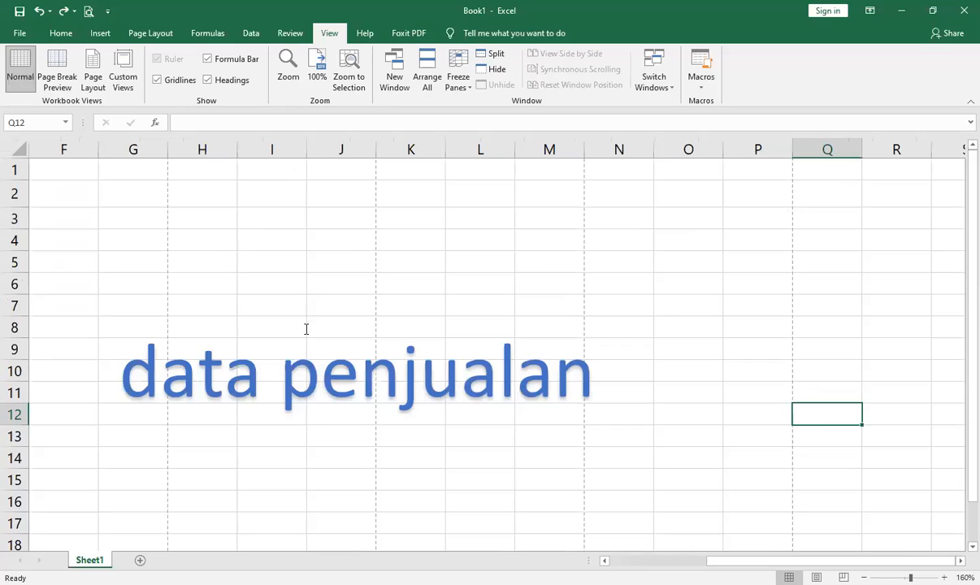
pyautogui.scroll(-2, 307, 328)
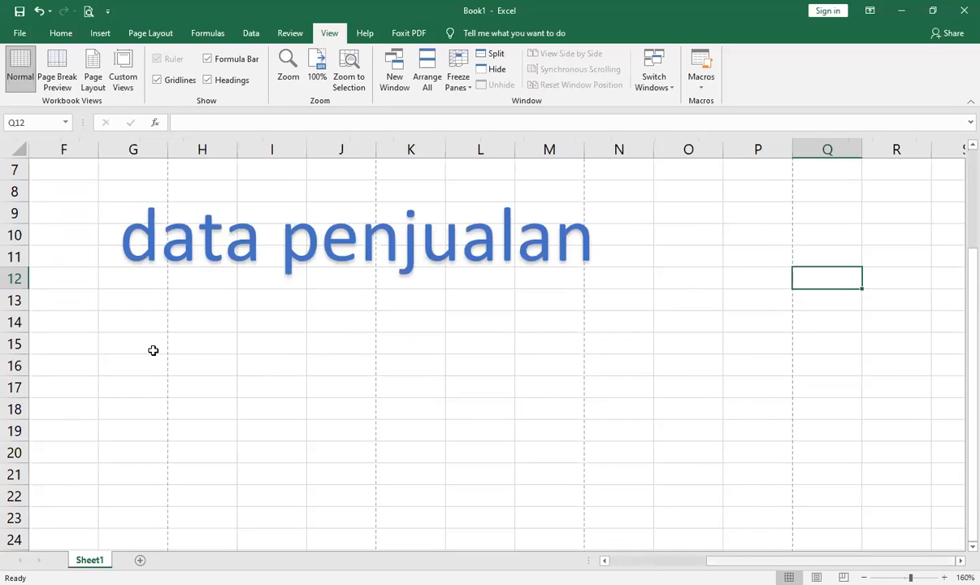
pyautogui.scroll(2, 153, 350)
pyautogui.hscroll(-2, 153, 351)
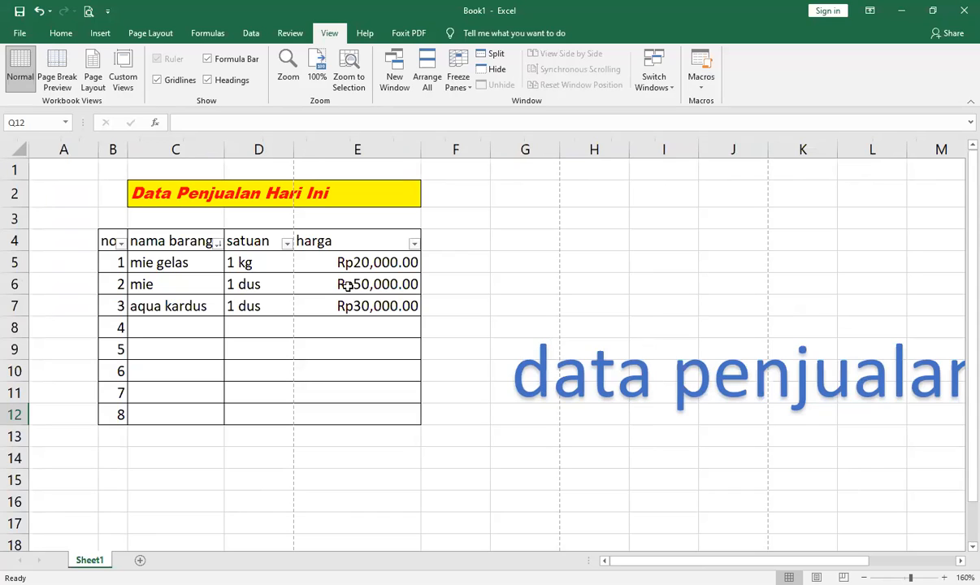
pyautogui.click(337, 437)
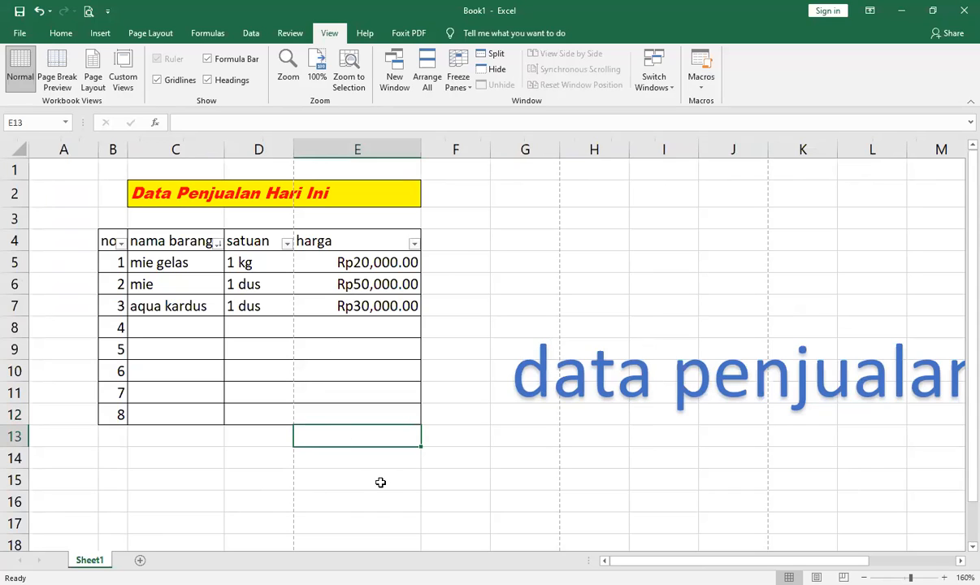
pyautogui.click(57, 32)
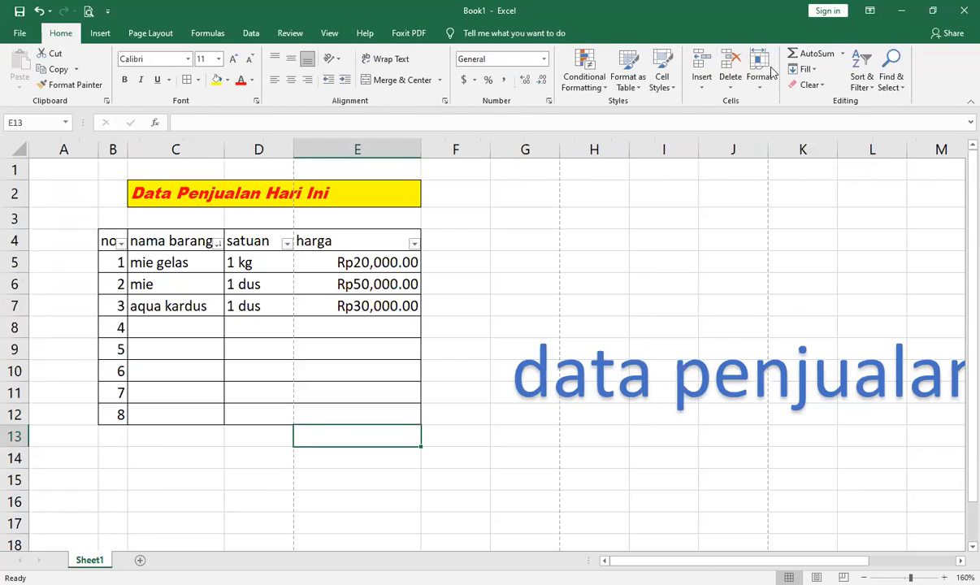
pyautogui.click(843, 57)
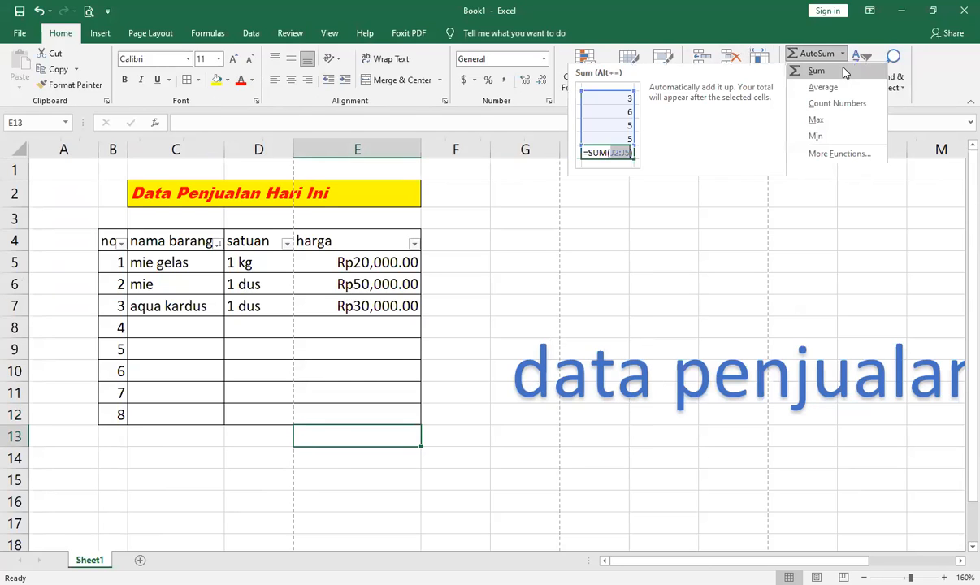
pyautogui.click(845, 73)
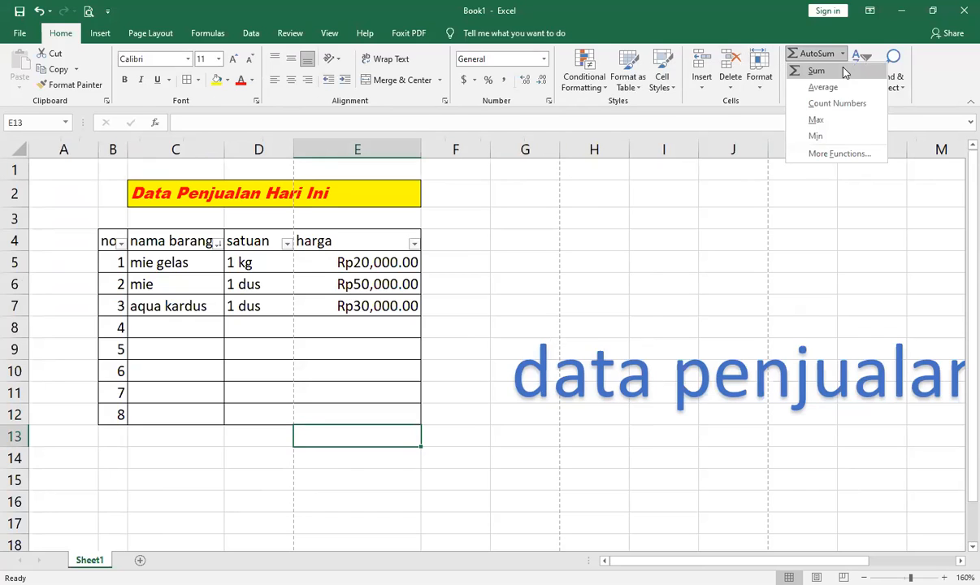
pyautogui.press('Return')
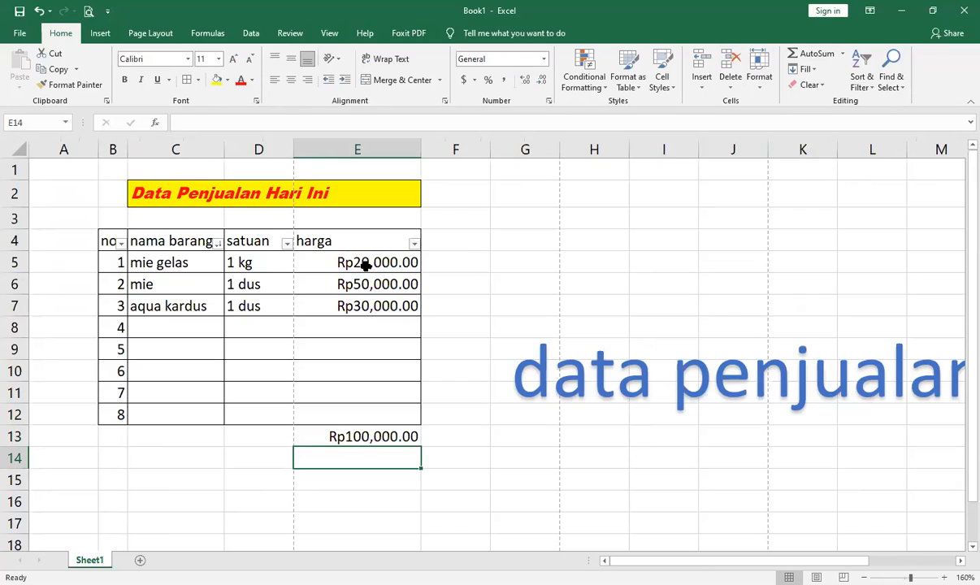
# Replace the contents of cell E13 with the manually written formula =sum(E5:E7)
pyautogui.click(368, 258)
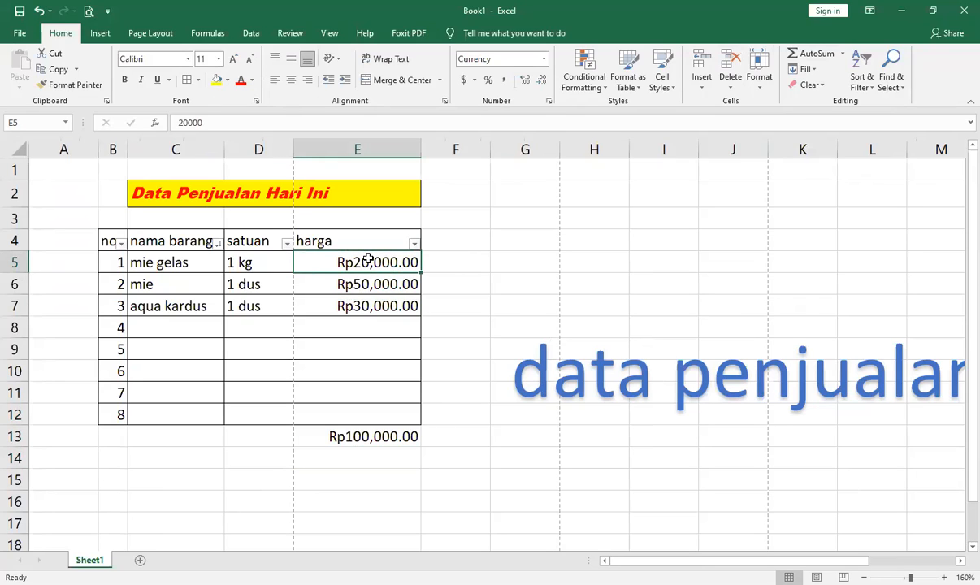
pyautogui.moveTo(366, 260); pyautogui.dragTo(358, 308)
pyautogui.click(370, 437)
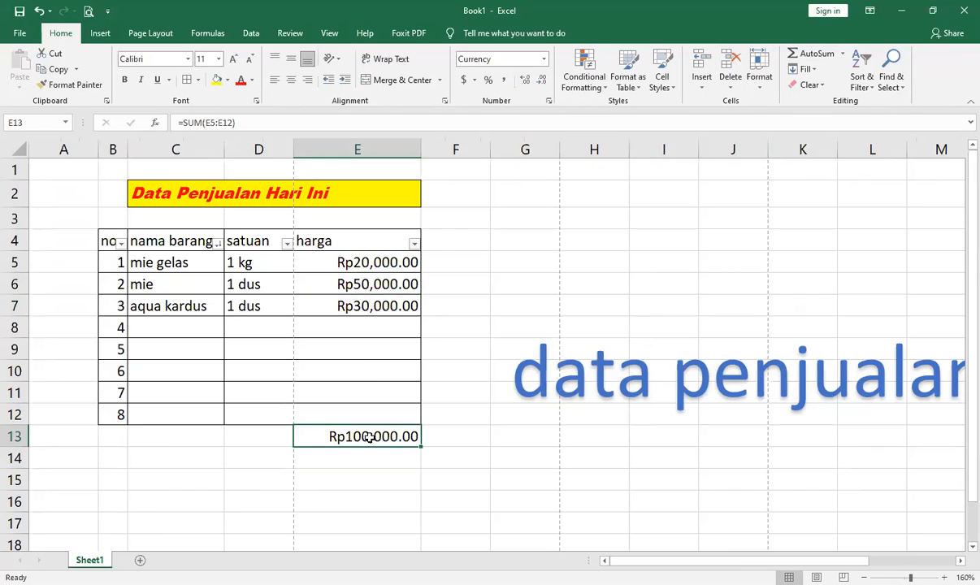
pyautogui.press('Delete')
pyautogui.write('=')
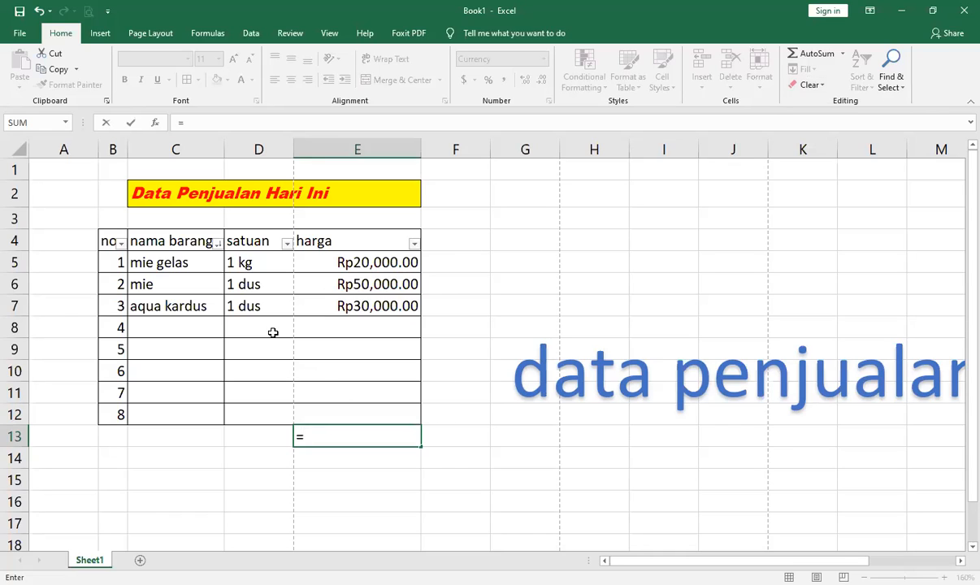
pyautogui.write('um')
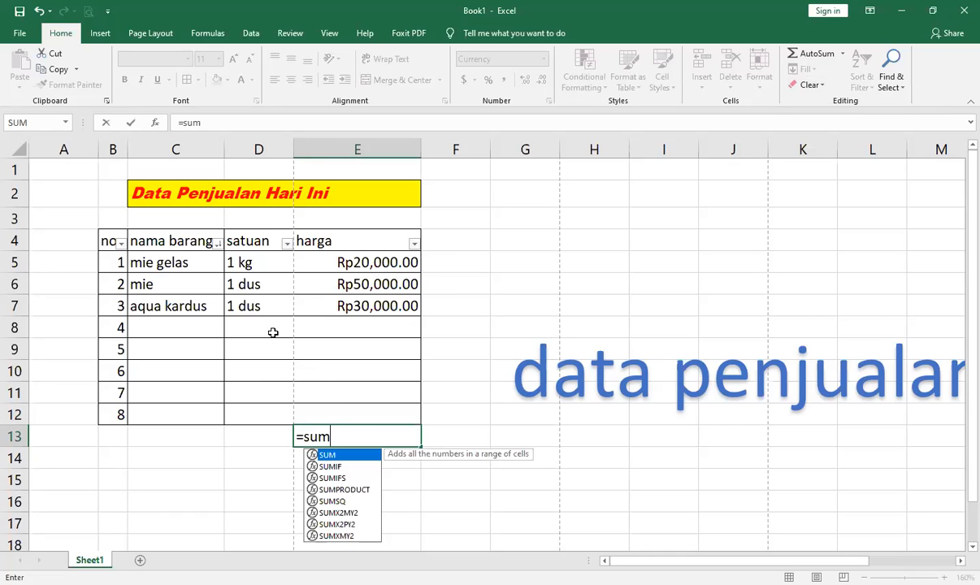
pyautogui.write('(')
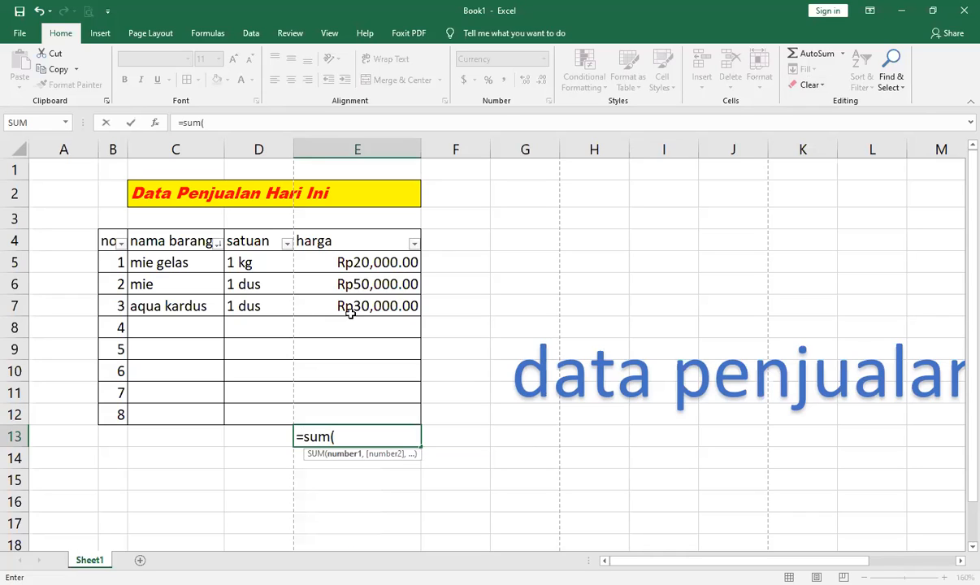
pyautogui.click(382, 262)
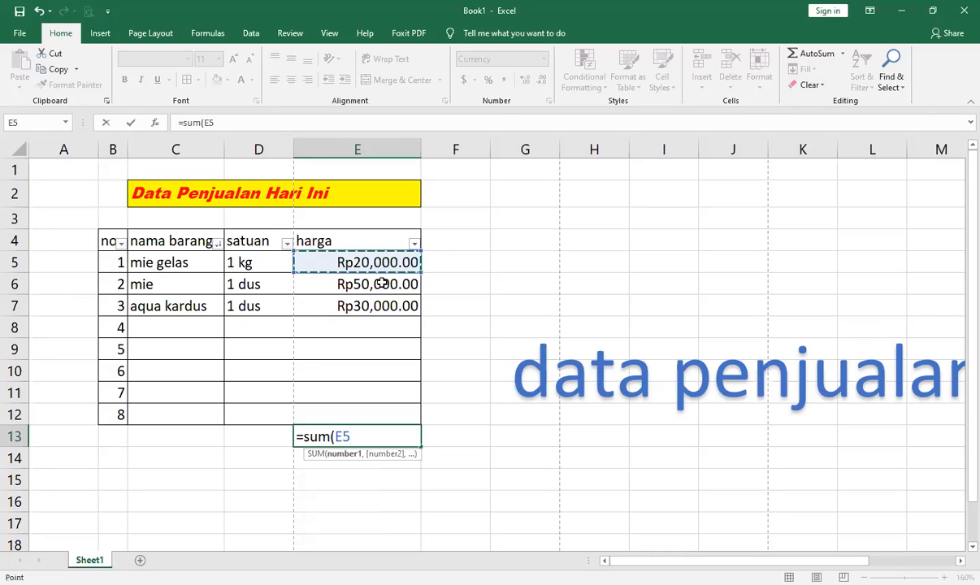
pyautogui.keyDown('shift'); pyautogui.click(385, 300); pyautogui.keyUp('shift')
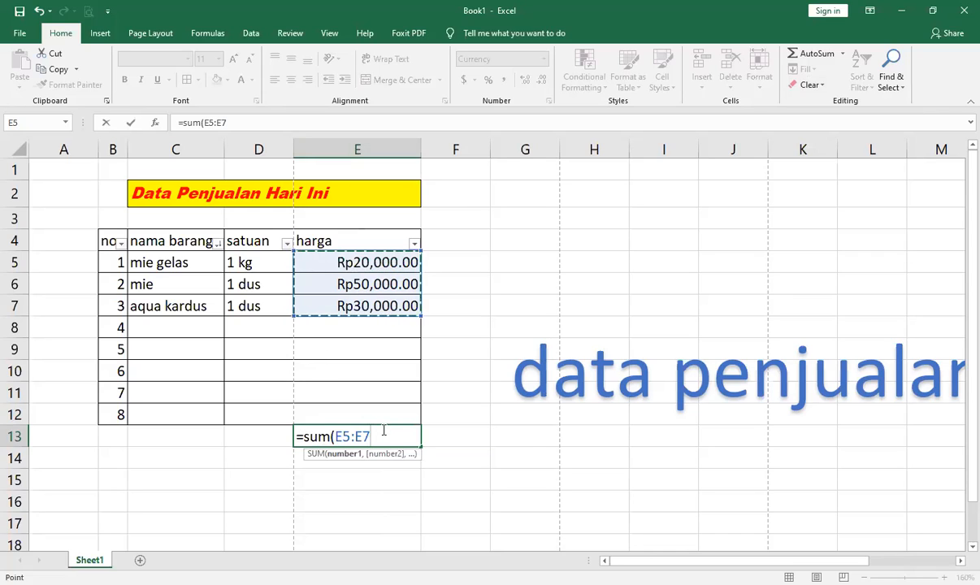
pyautogui.write(')')
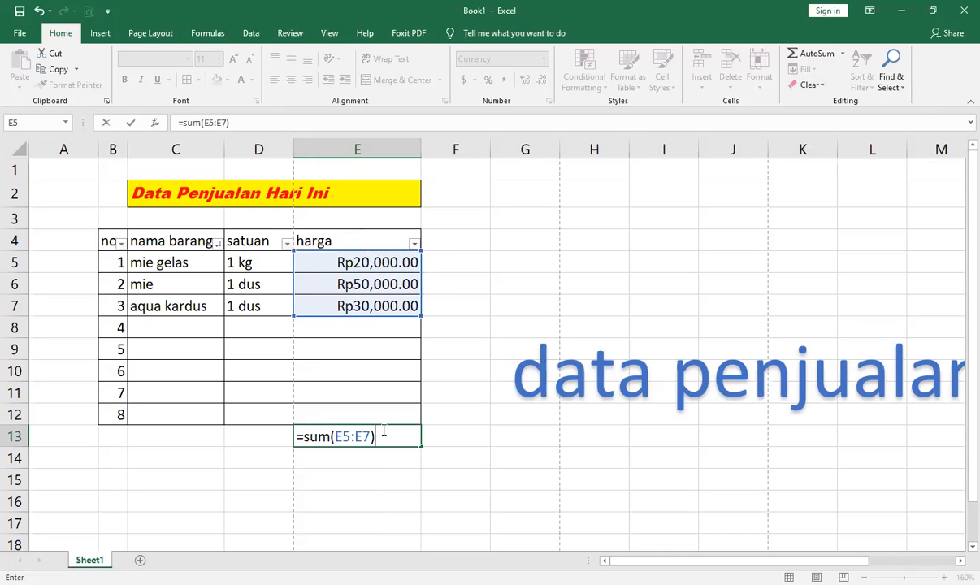
pyautogui.press('Return')
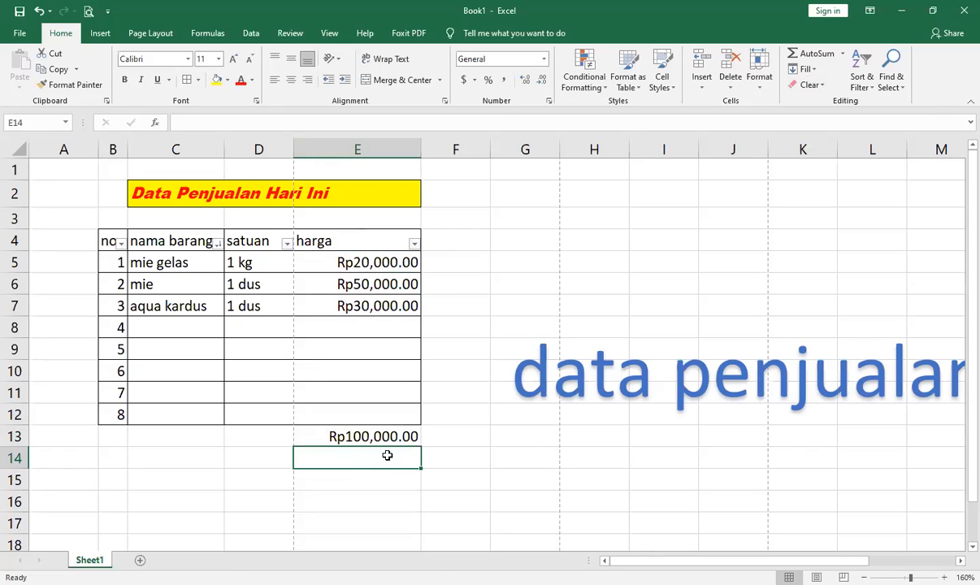
# Save the workbook to the DATA (E:) drive under the file name dataku
pyautogui.click(355, 437)
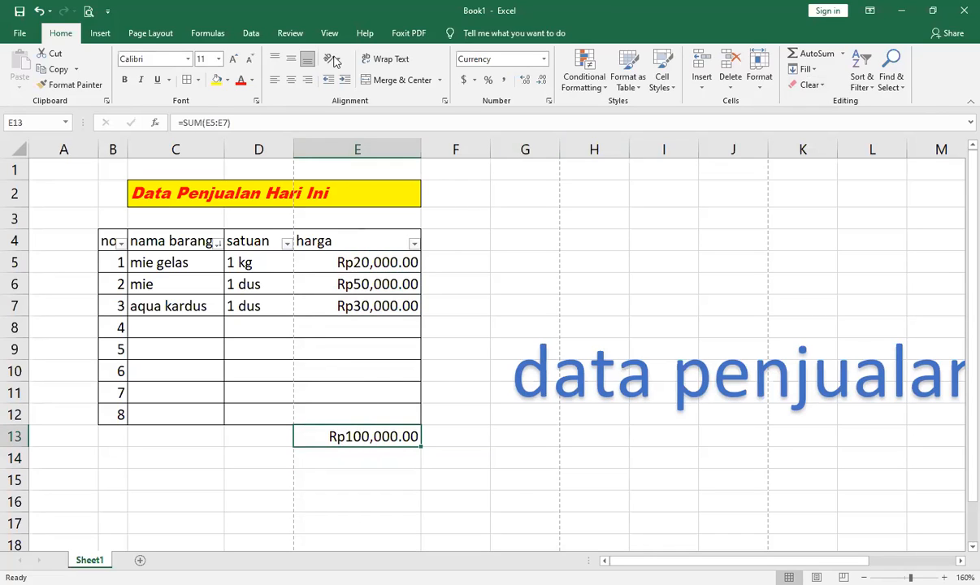
pyautogui.click(20, 10)
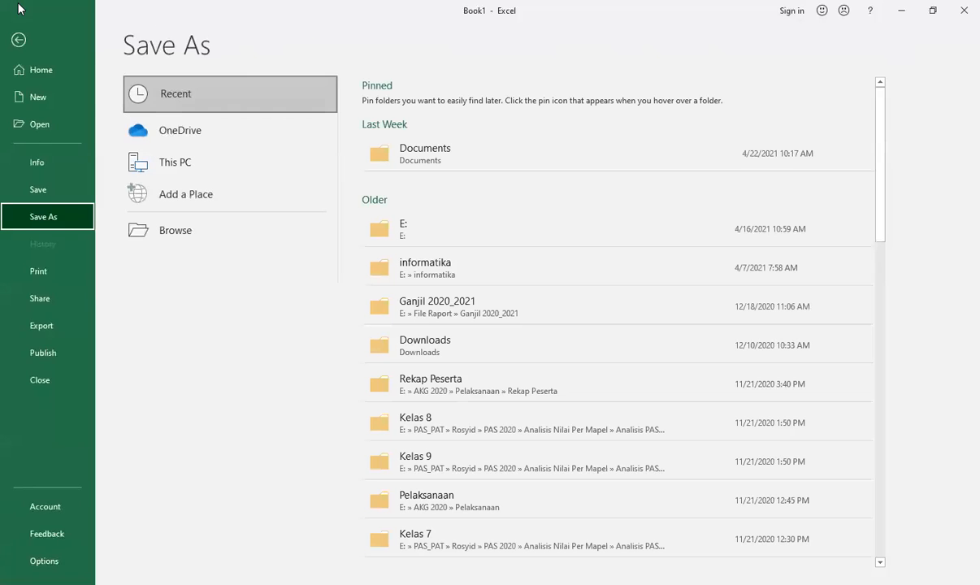
pyautogui.click(229, 230)
pyautogui.scroll(-2, 63, 181)
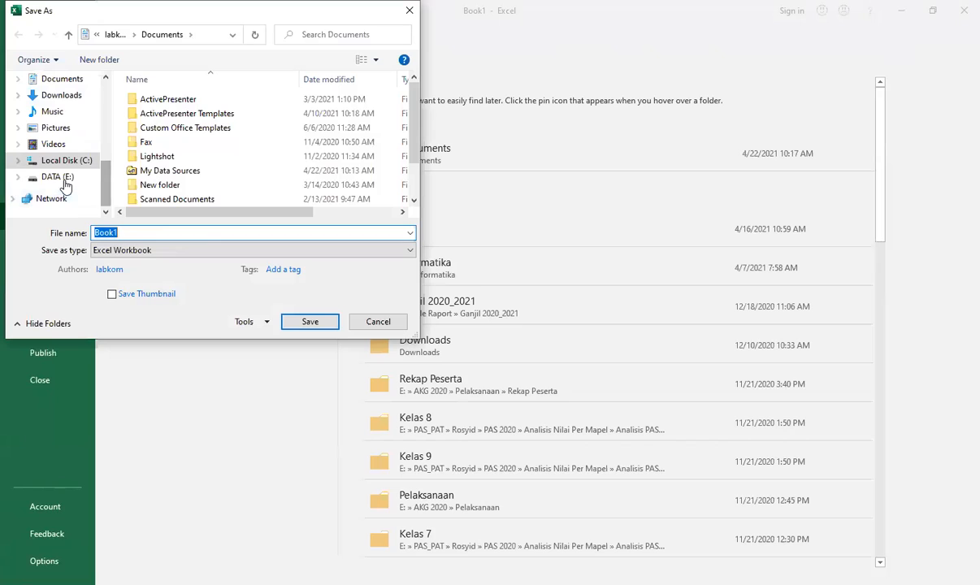
pyautogui.click(59, 177)
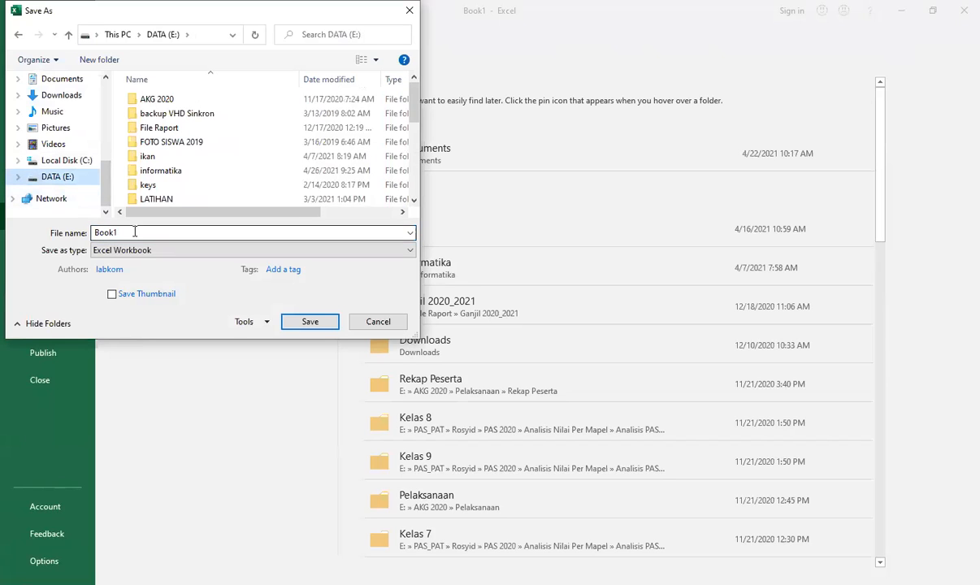
pyautogui.moveTo(122, 234); pyautogui.dragTo(84, 233)
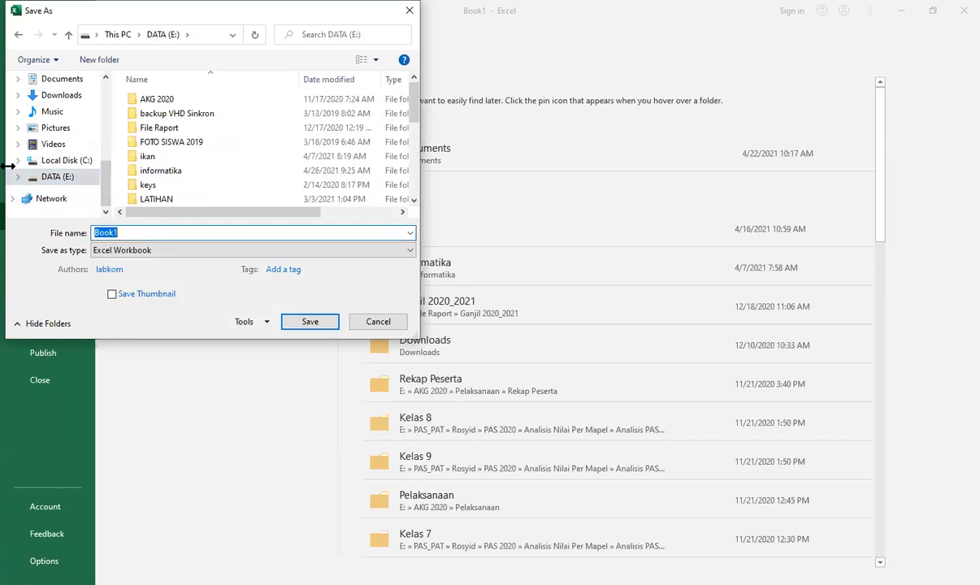
pyautogui.write('dataku')
pyautogui.click(310, 321)
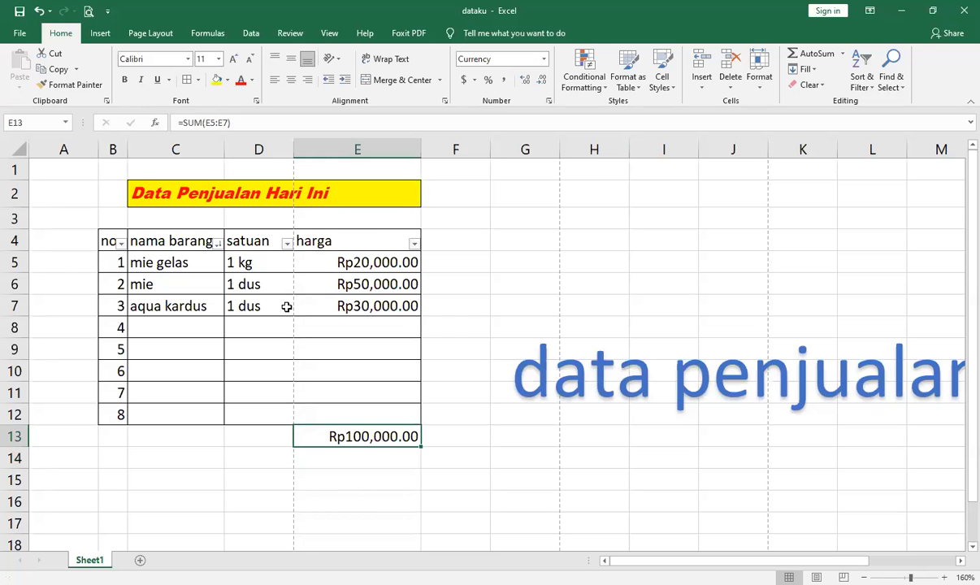
# View the print preview of the saved workbook and return to the worksheet
pyautogui.click(19, 34)
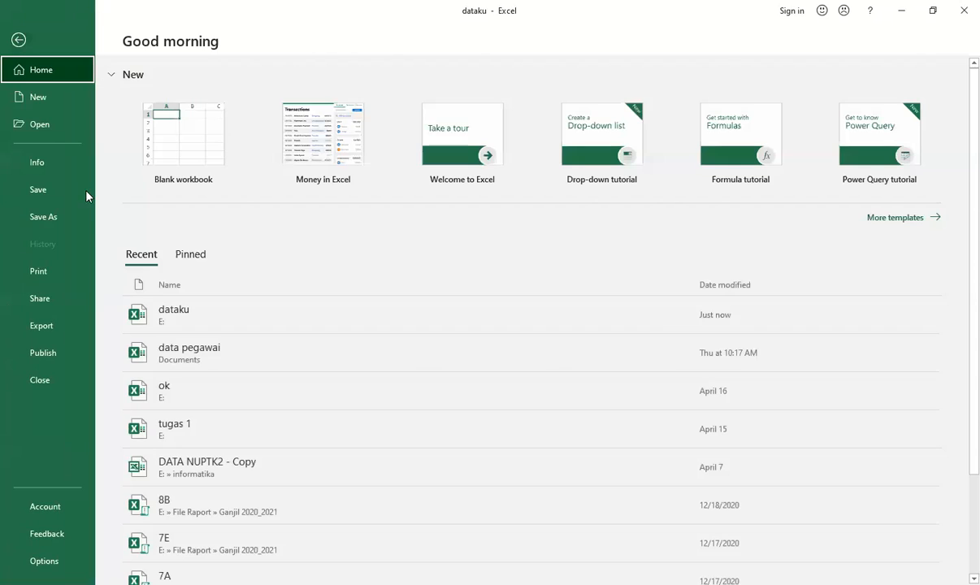
pyautogui.click(75, 274)
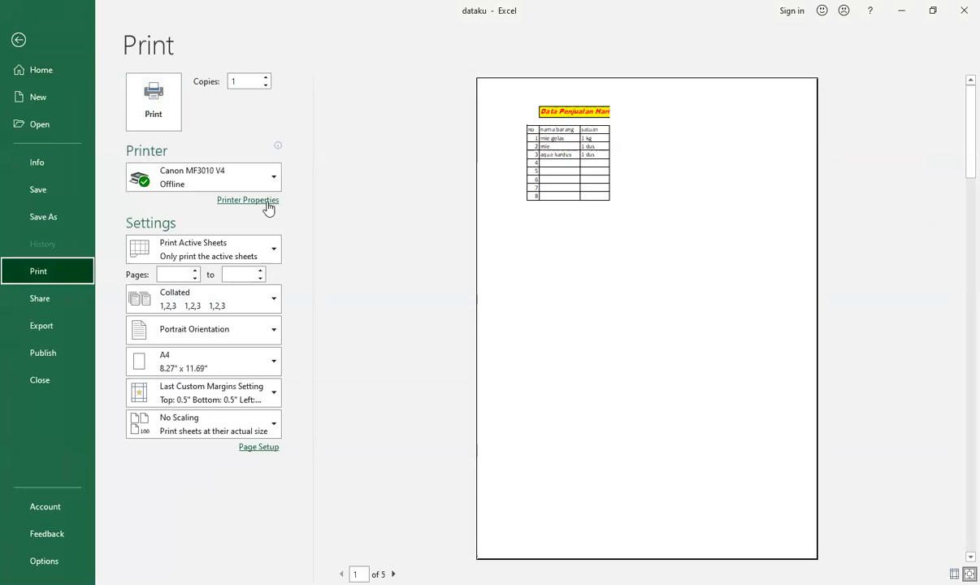
pyautogui.click(31, 39)
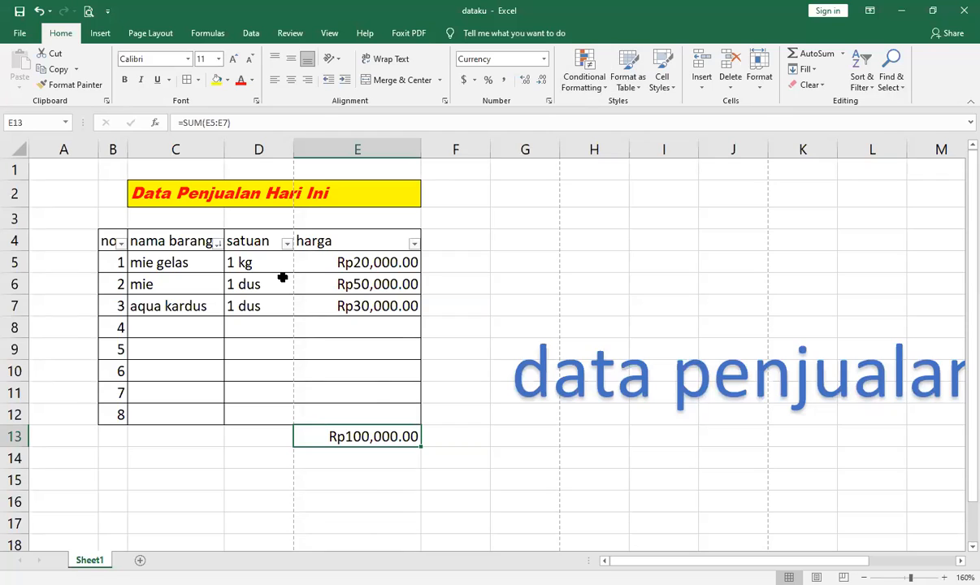
pyautogui.scroll(-3, 284, 278)
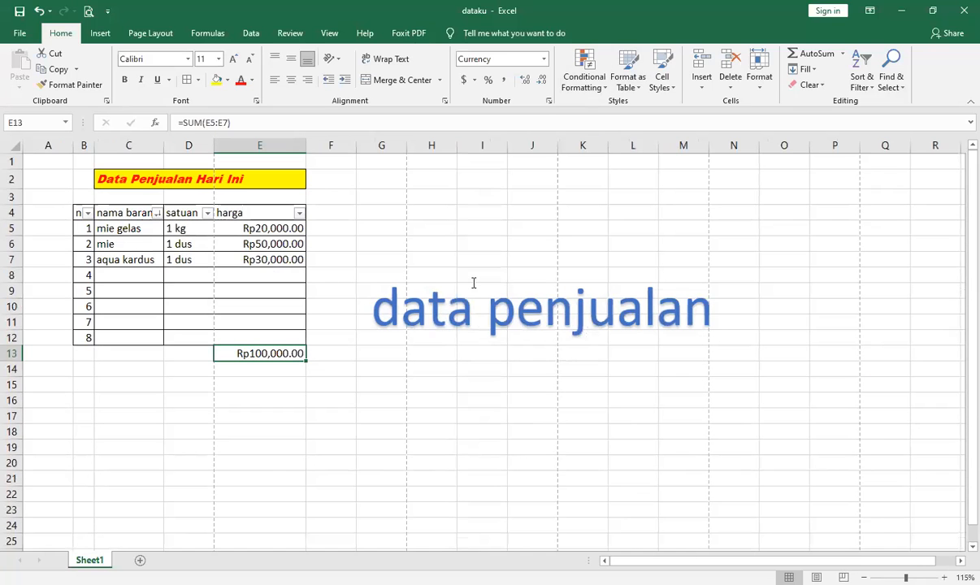
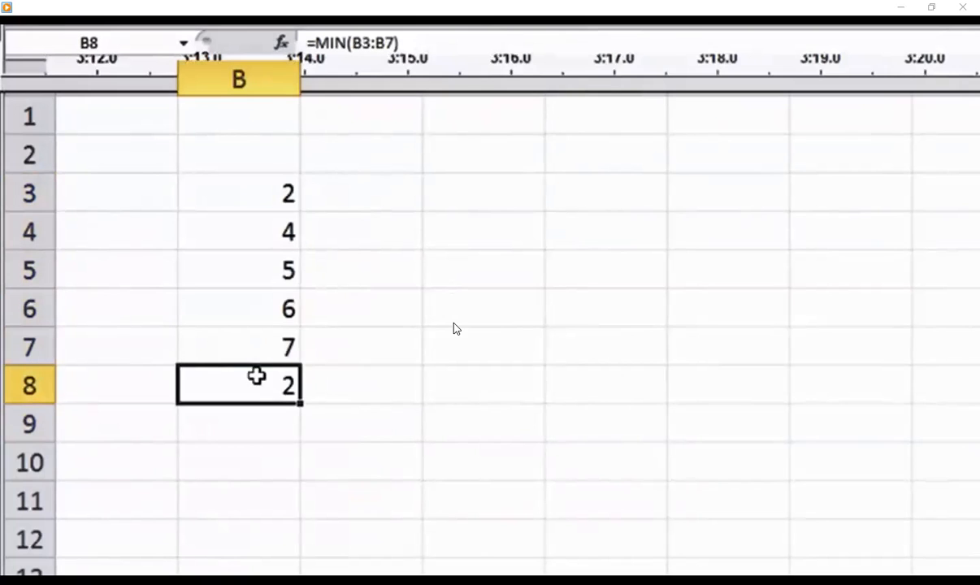
# Enter =MAX(5;6;7;3;9;4;6;7;3;4;6;5;6) in cell B3 and review its arguments
pyautogui.moveTo(352, 221)
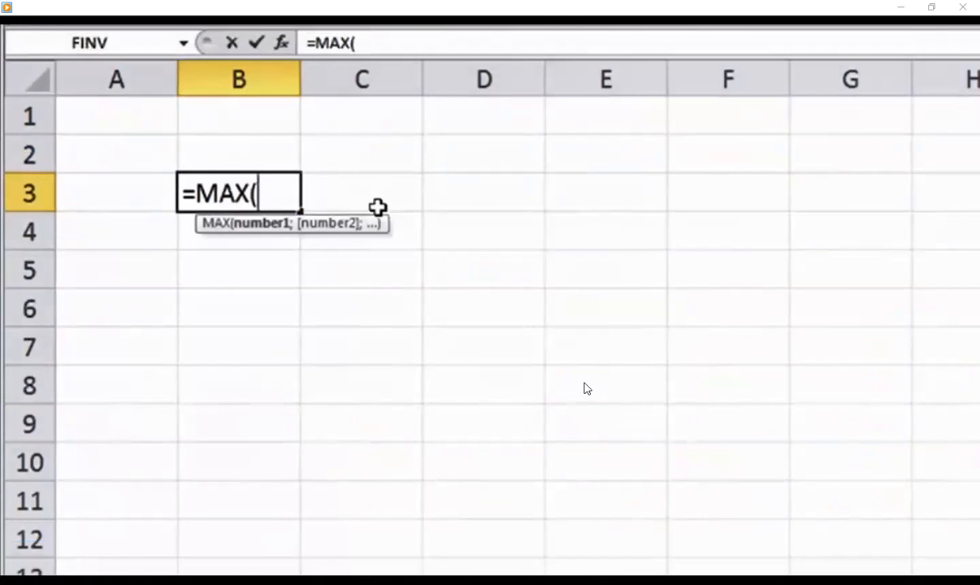
pyautogui.write('5;6;')
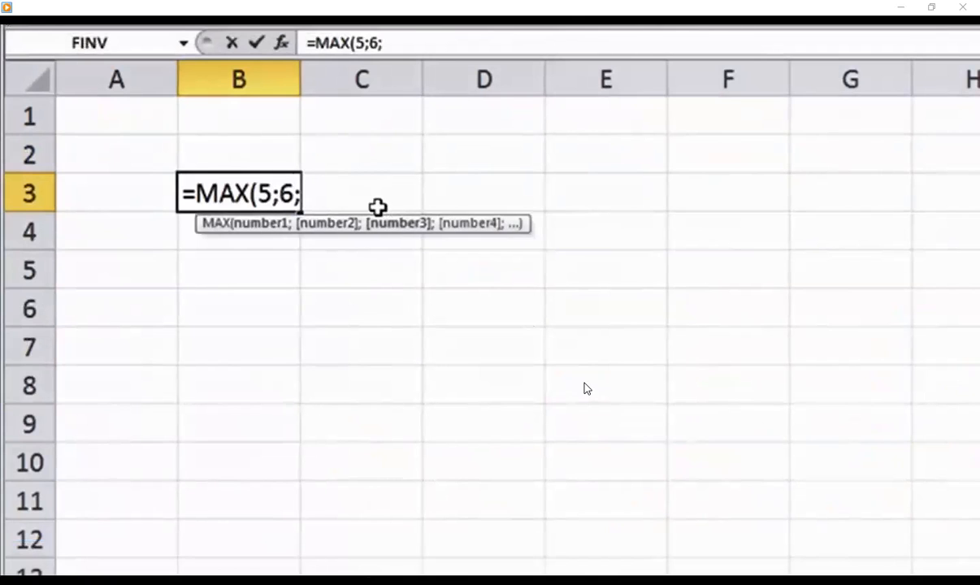
pyautogui.write('7;3;9;')
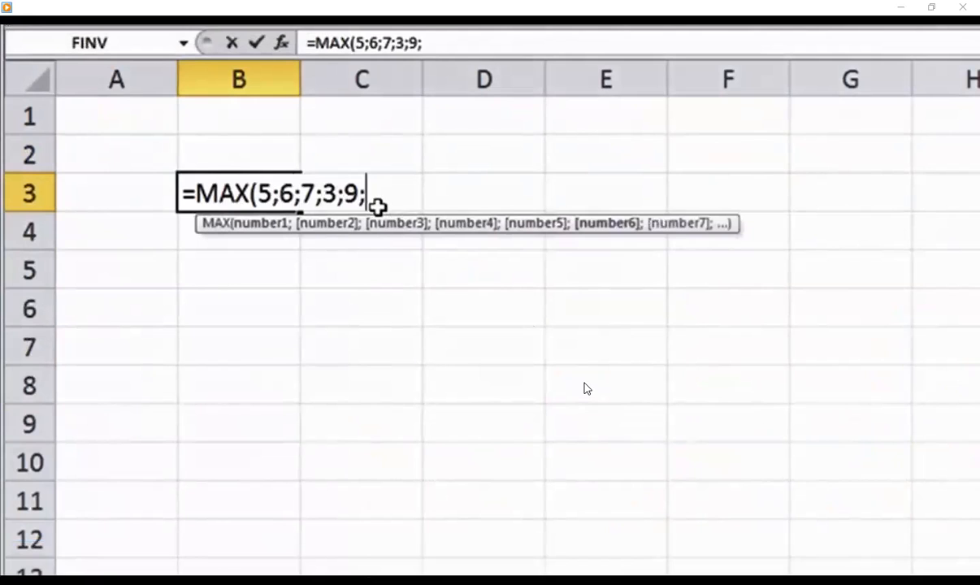
pyautogui.write('4;6;7;3;4;6;')
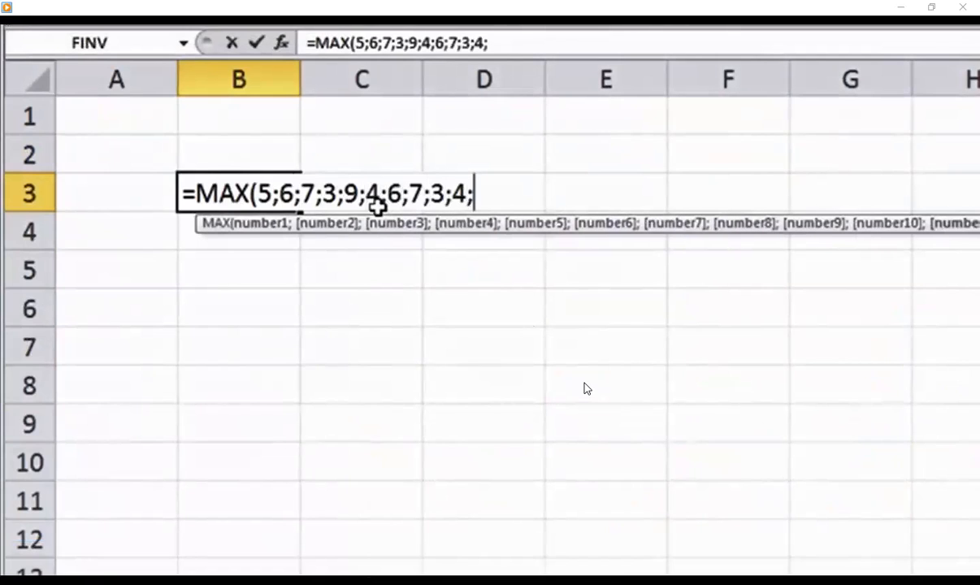
pyautogui.write('5;6)')
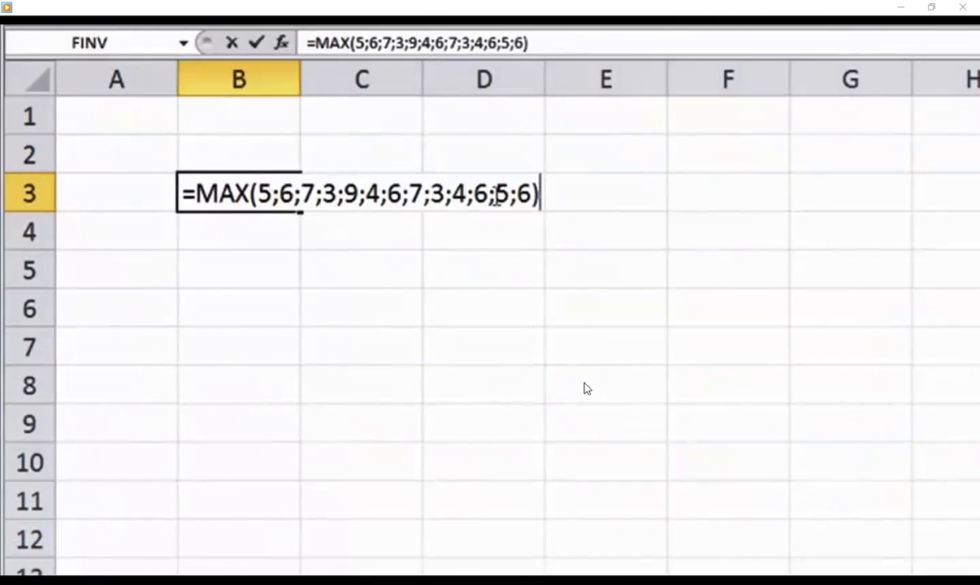
pyautogui.doubleClick(351, 193)
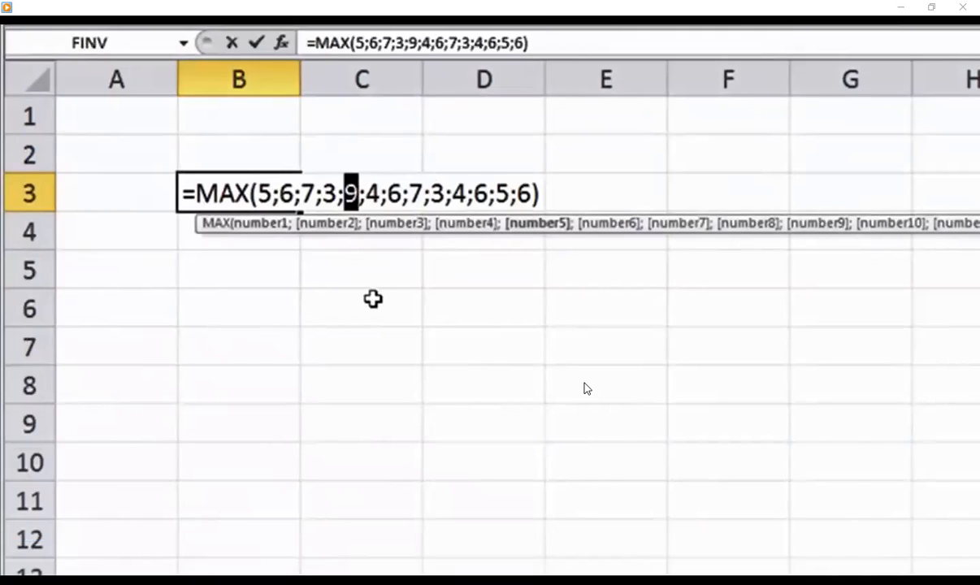
pyautogui.press('Return')
pyautogui.press('Up')
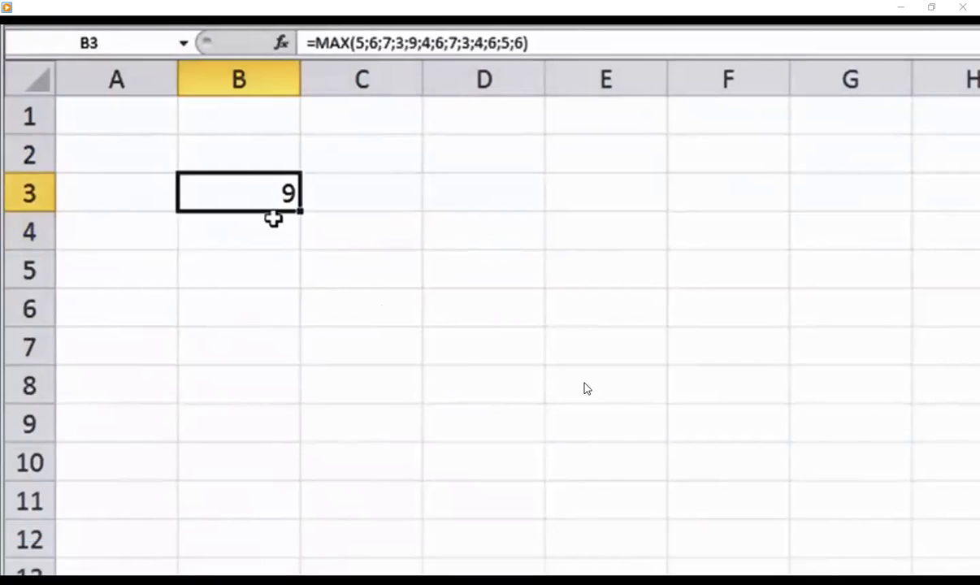
pyautogui.doubleClick(279, 195)
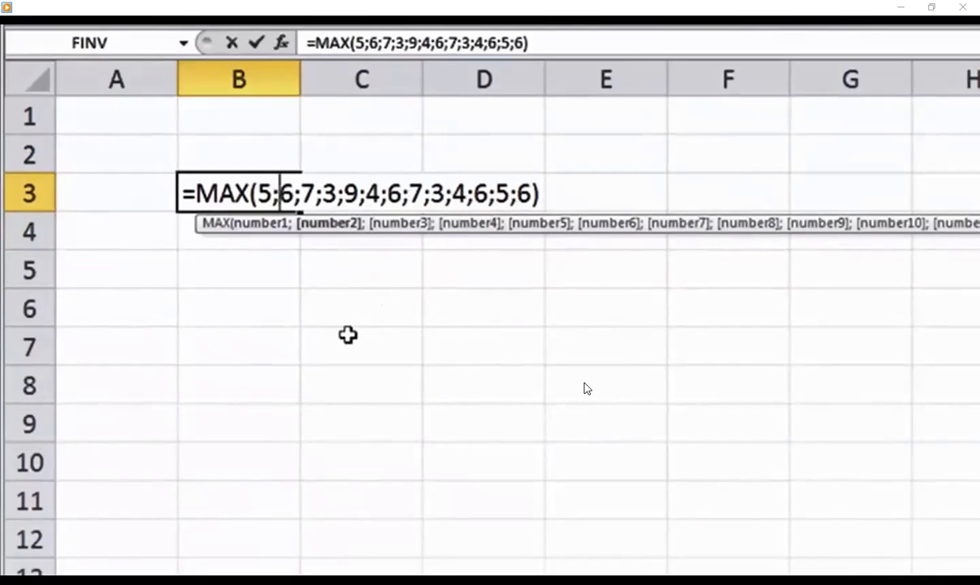
pyautogui.press('Return')
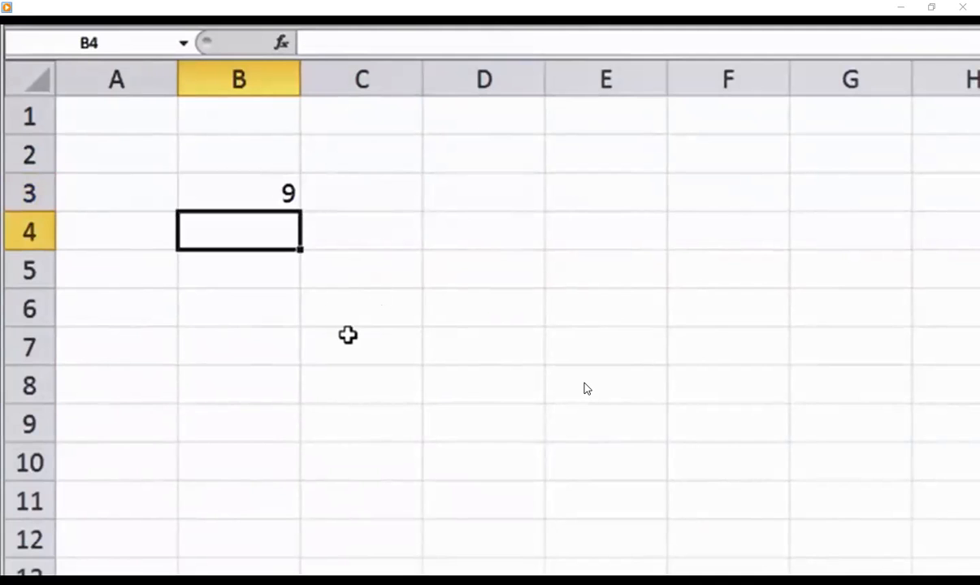
# Fill cells B4 to B8 with the numbers 4, 5, 7, 8 and 9
pyautogui.write('4')
pyautogui.press('Return')
pyautogui.write('5')
pyautogui.press('Return')
pyautogui.press('Return')
pyautogui.press('Up')
pyautogui.write('7')
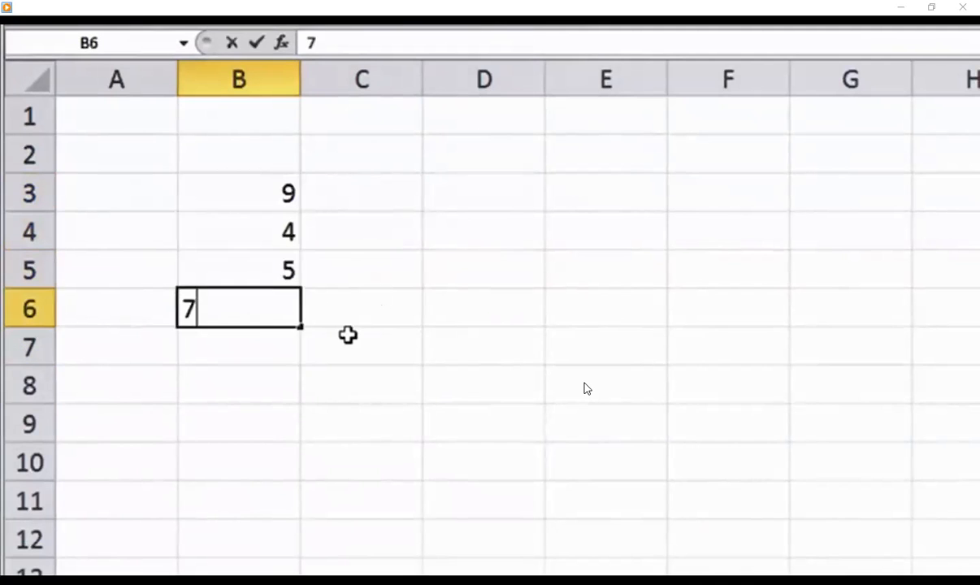
pyautogui.press('Return')
pyautogui.write('8')
pyautogui.press('Return')
pyautogui.write('9')
pyautogui.press('Up')
pyautogui.press('Down')
pyautogui.press('Down')
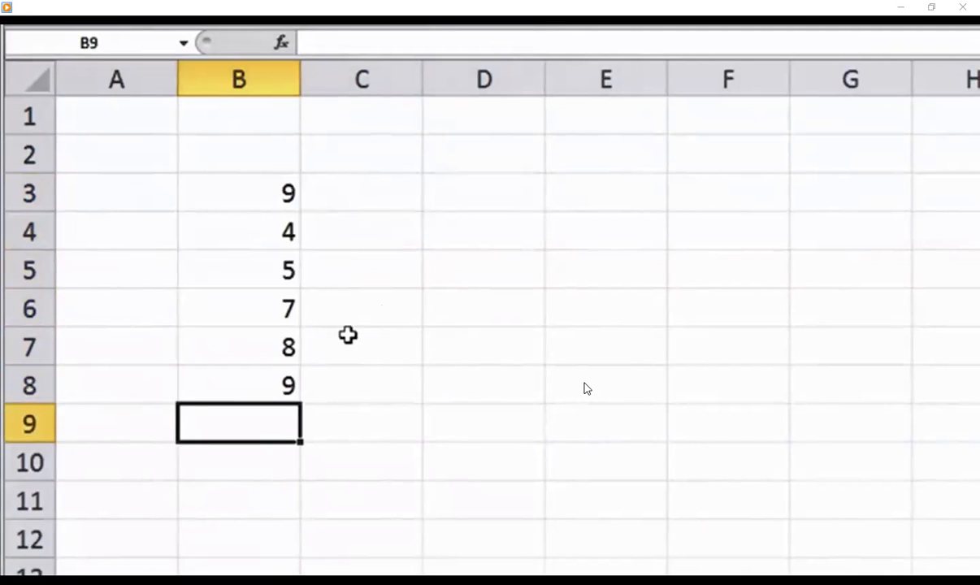
# Find the highest value of the number column in cell B9 with =MAX(B3:B8)
pyautogui.write('=max')
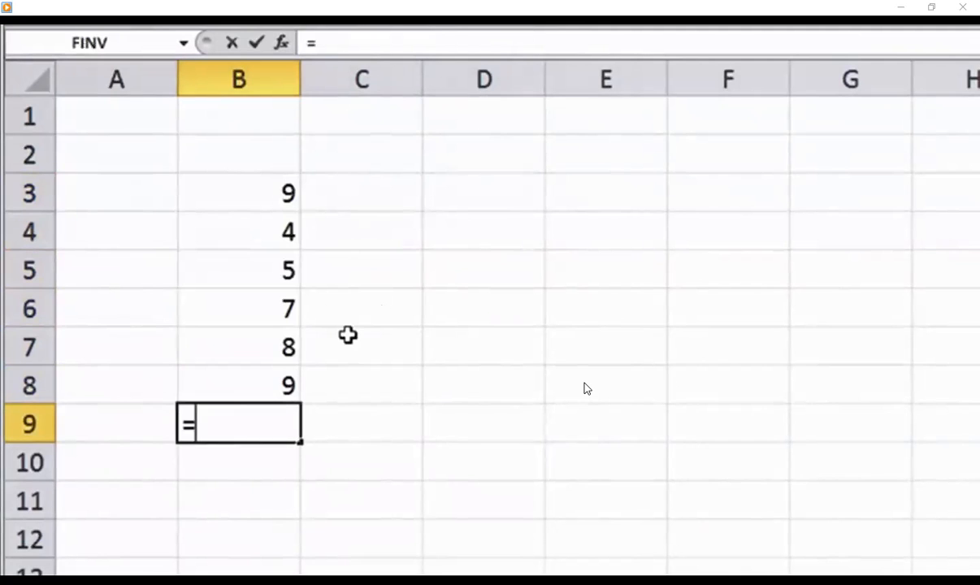
pyautogui.press('Tab')
pyautogui.press('Up')
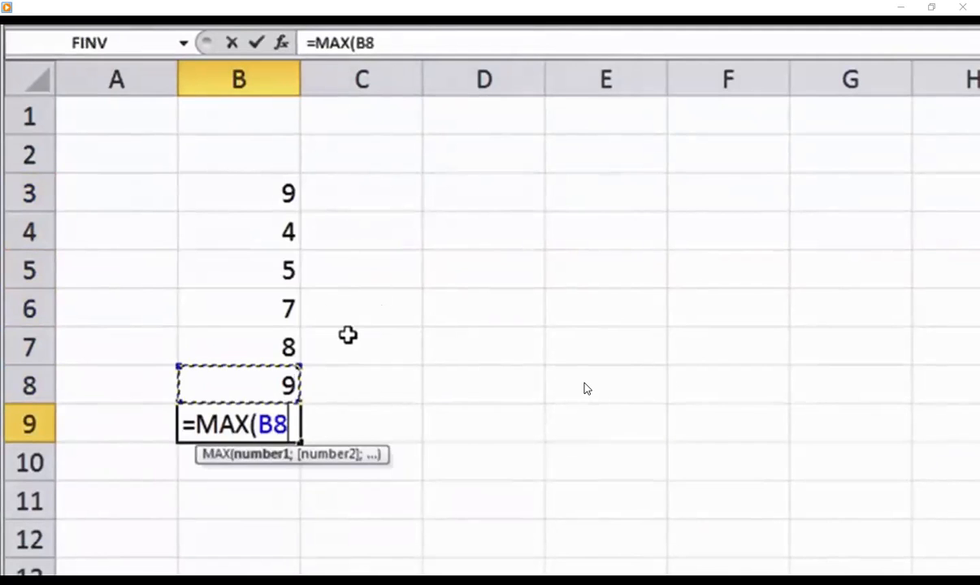
pyautogui.hotkey('shift', 'Up')
pyautogui.hotkey('shift', 'Up')
pyautogui.hotkey('shift', 'Up')
pyautogui.hotkey('shift', 'Up')
pyautogui.hotkey('shift', 'Up')
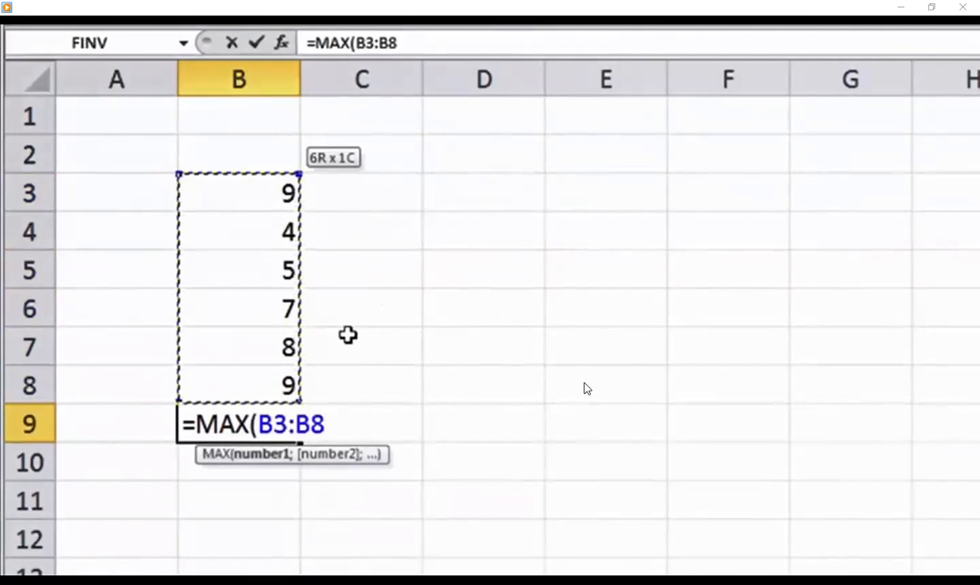
pyautogui.press('Return')
pyautogui.press('Up')
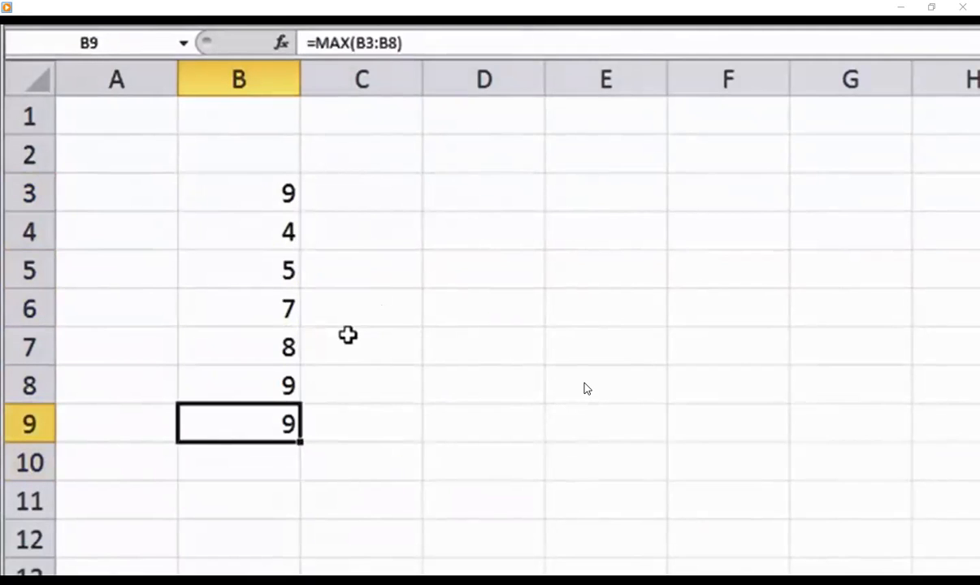
# Change the value in cell B4 to 10 and check the MAX formula in B9
pyautogui.click(257, 220)
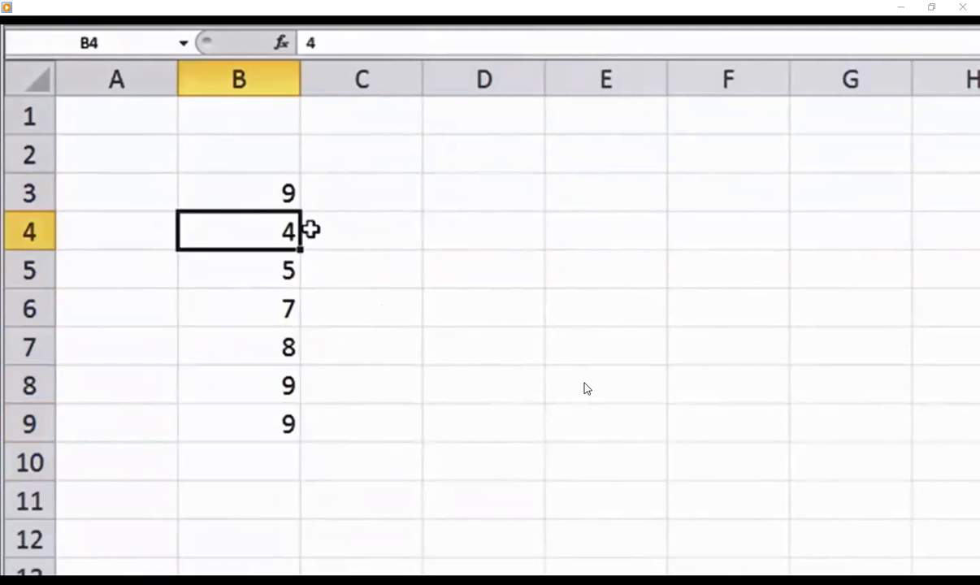
pyautogui.write('10')
pyautogui.press('Return')
pyautogui.click(278, 416)
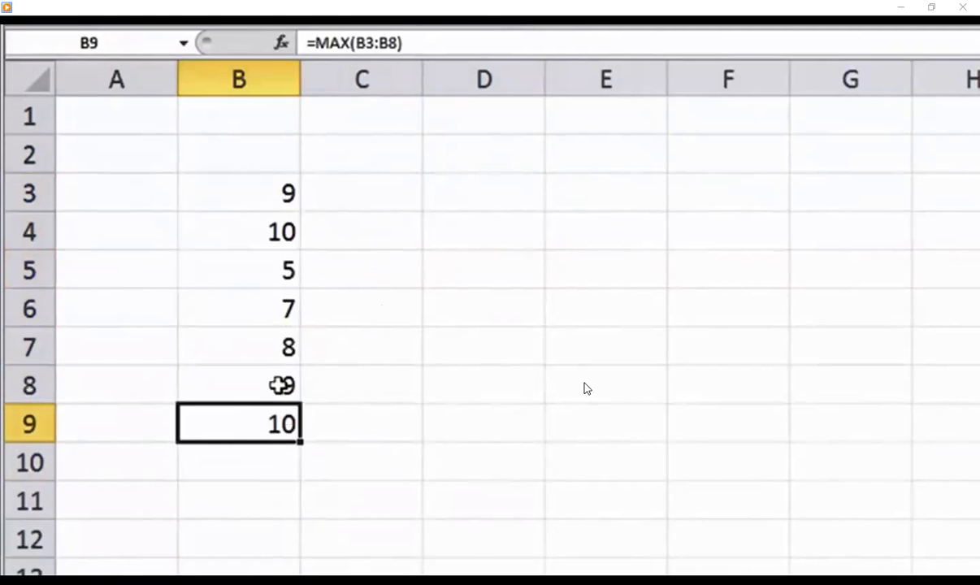
pyautogui.click(263, 364)
pyautogui.click(267, 229)
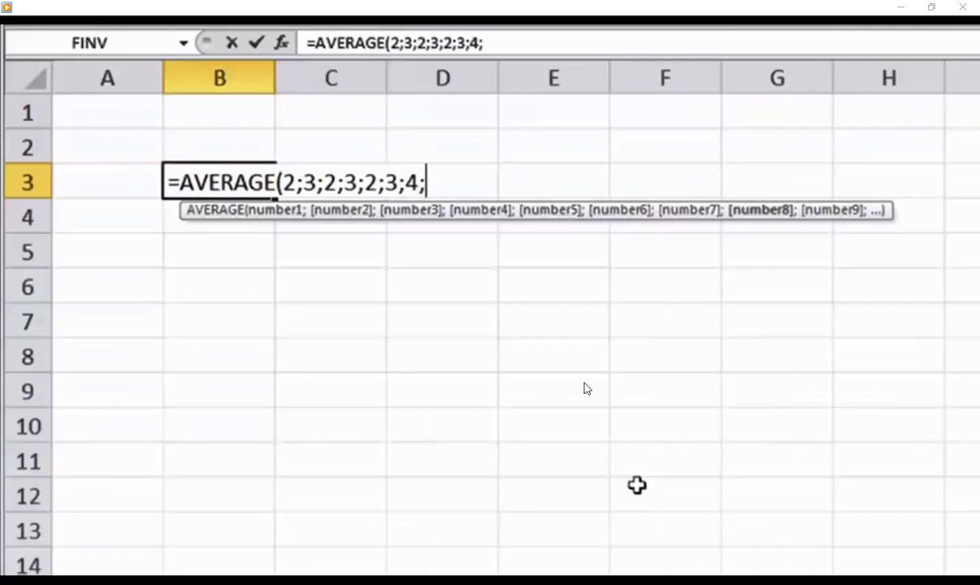
# Complete the formula in cell B3 as =AVERAGE(2;3;2;3;2;3;4;5;6;7;8;9;2)
pyautogui.write('5;6;7;8;9;2)')
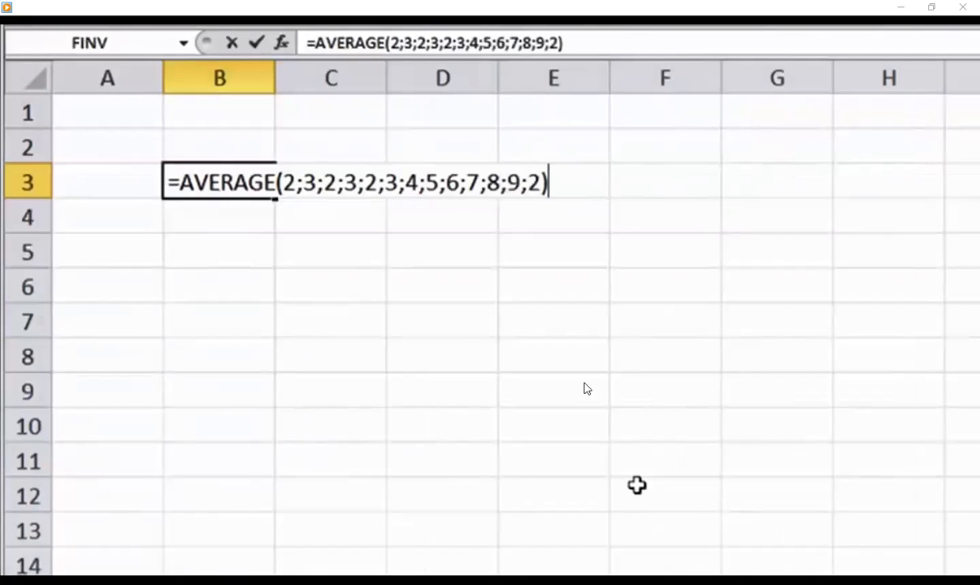
pyautogui.press('Return')
pyautogui.press('Up')
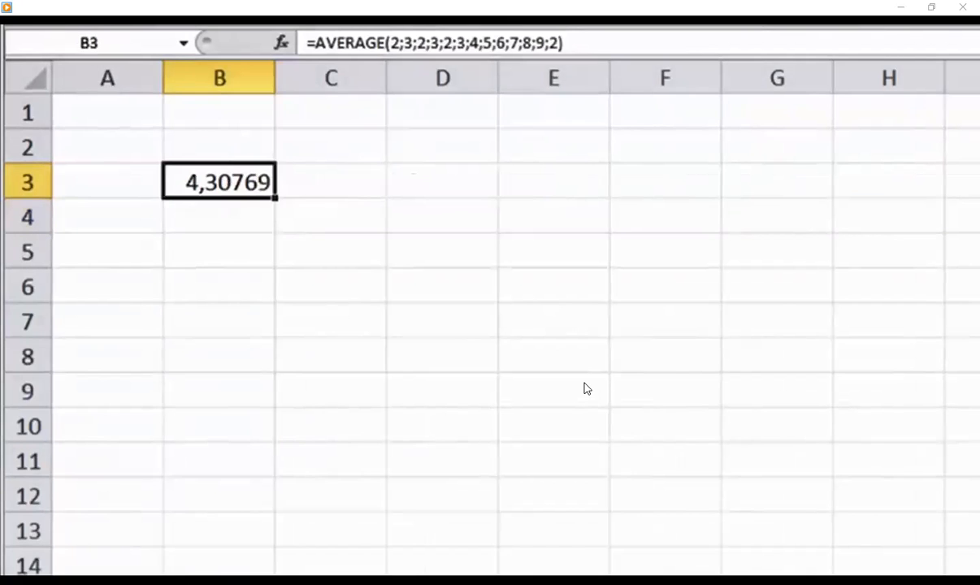
# Fill cells B4 to B9 with the numbers 3, 4, 5, 6, 7 and 8
pyautogui.click(238, 219)
pyautogui.write('3')
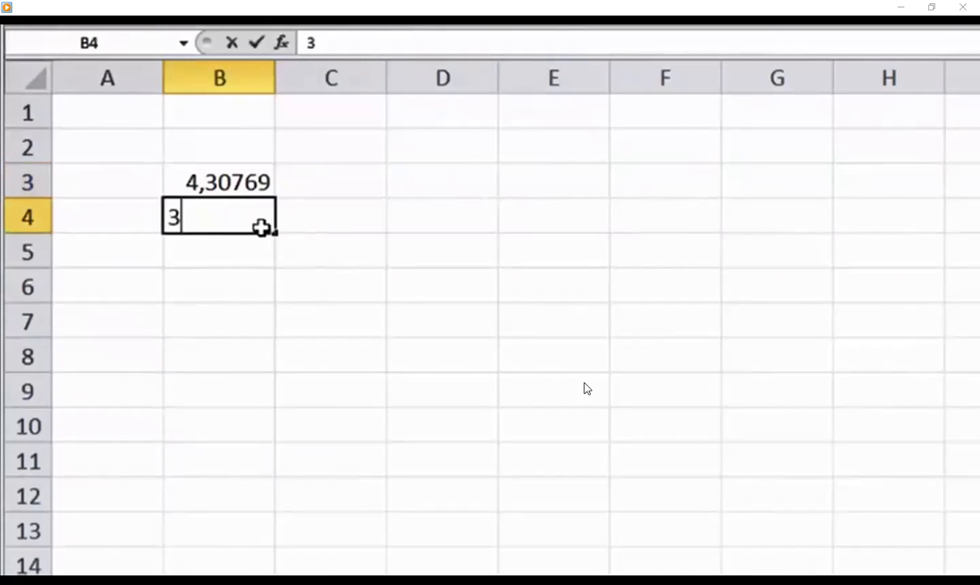
pyautogui.press('Return')
pyautogui.write('4')
pyautogui.press('Return')
pyautogui.write('5')
pyautogui.press('Return')
pyautogui.write('6')
pyautogui.press('Return')
pyautogui.write('7')
pyautogui.press('Return')
pyautogui.write('8')
pyautogui.press('Return')
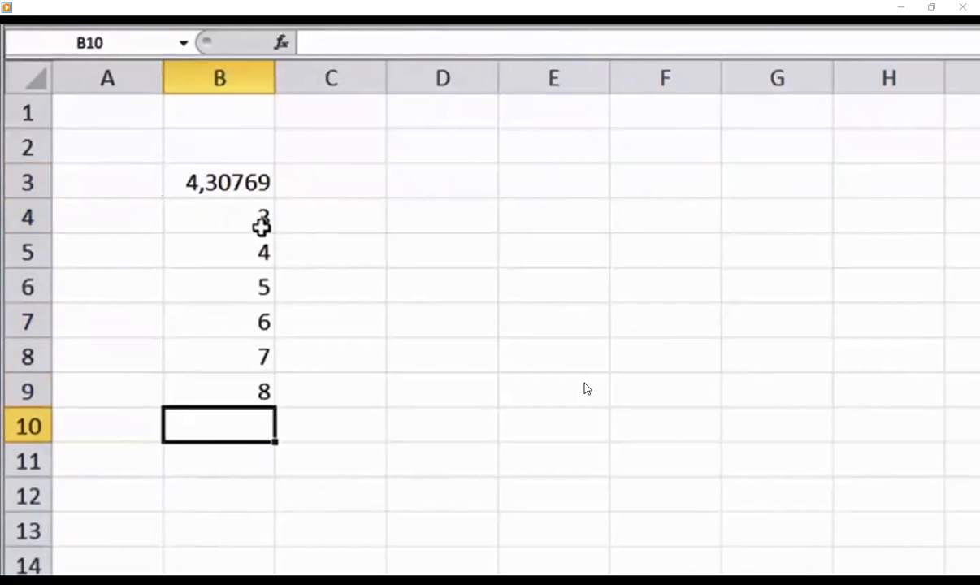
# Calculate the average of the range B3:B9 in cell B10 with the AVERAGE function
pyautogui.write('=')
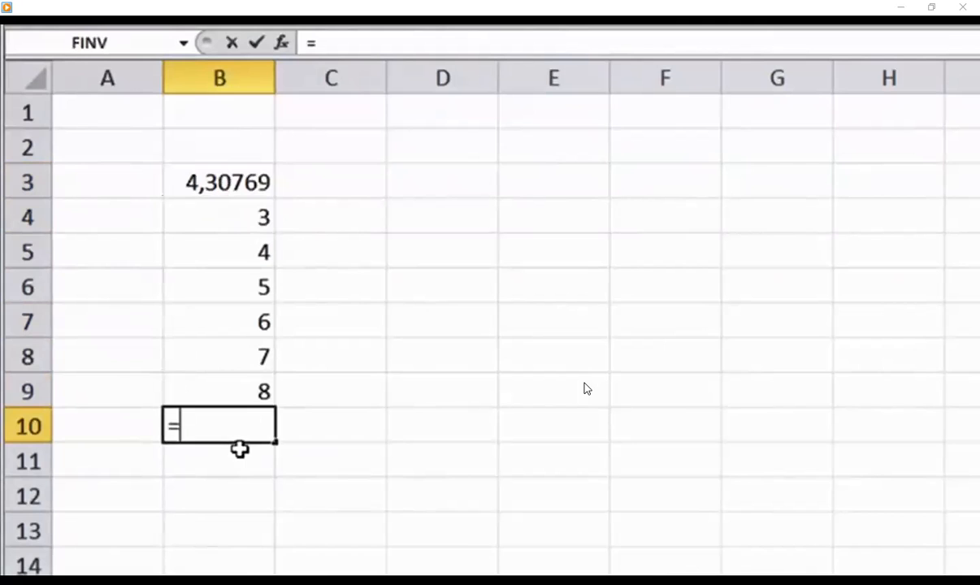
pyautogui.write('av')
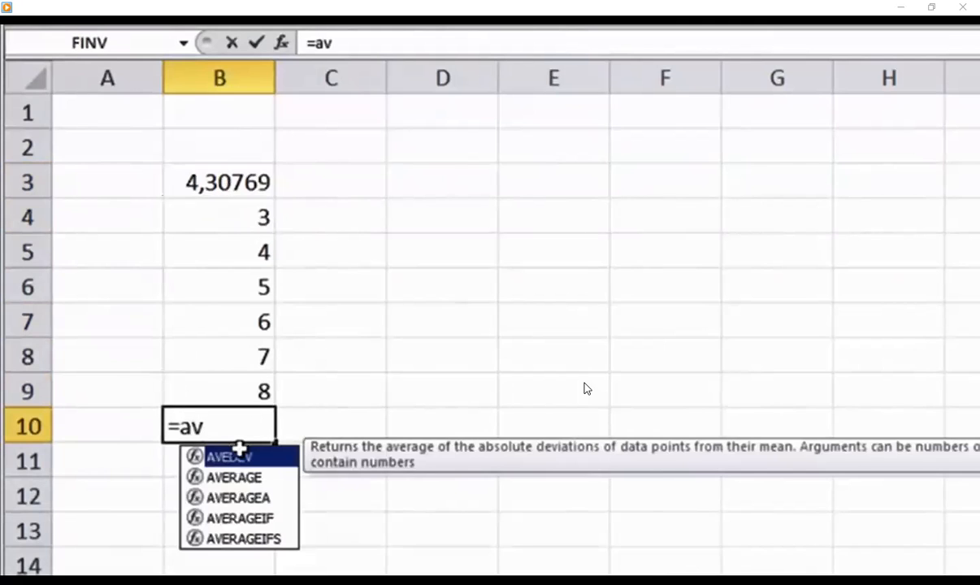
pyautogui.press('Down')
pyautogui.press('Tab')
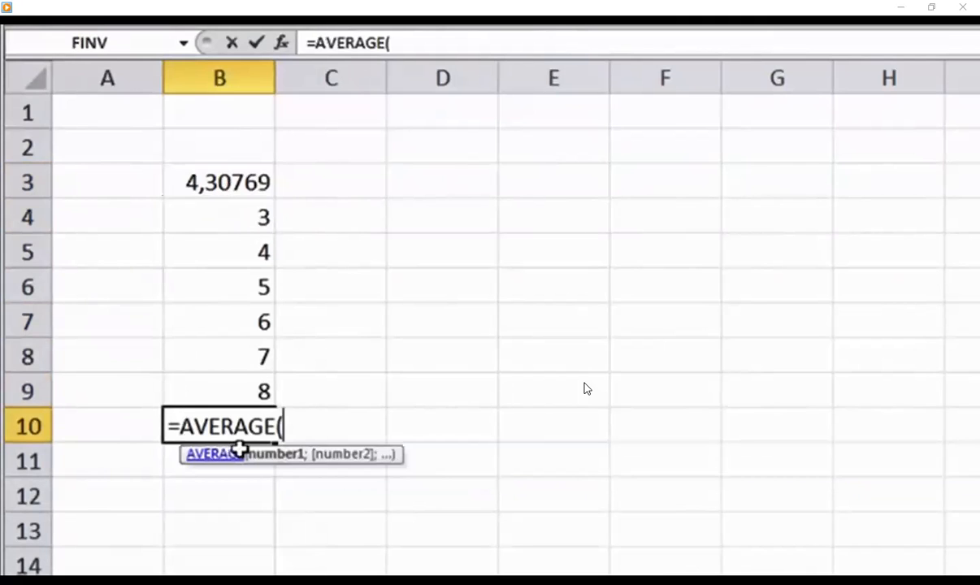
pyautogui.moveTo(215, 183); pyautogui.dragTo(249, 382)
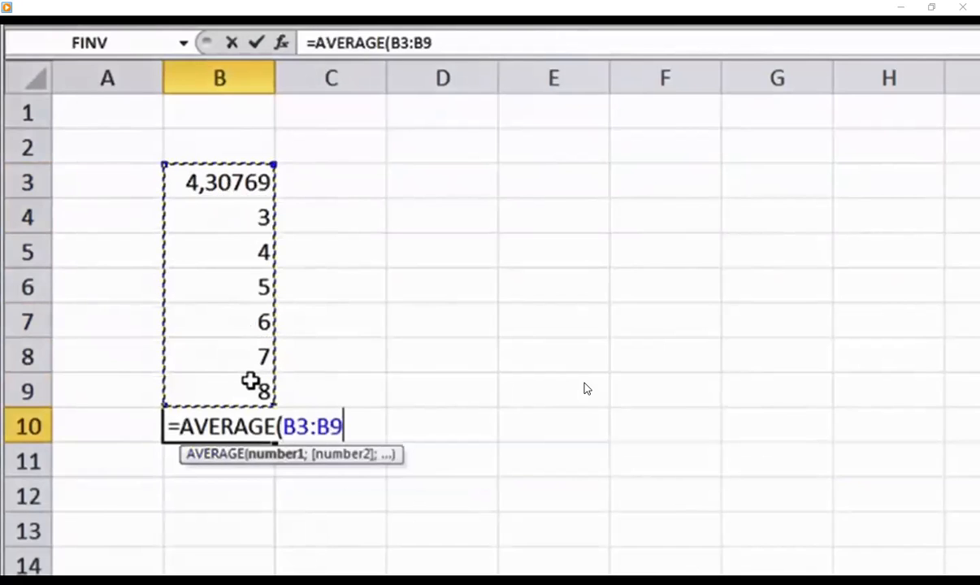
pyautogui.press('Return')
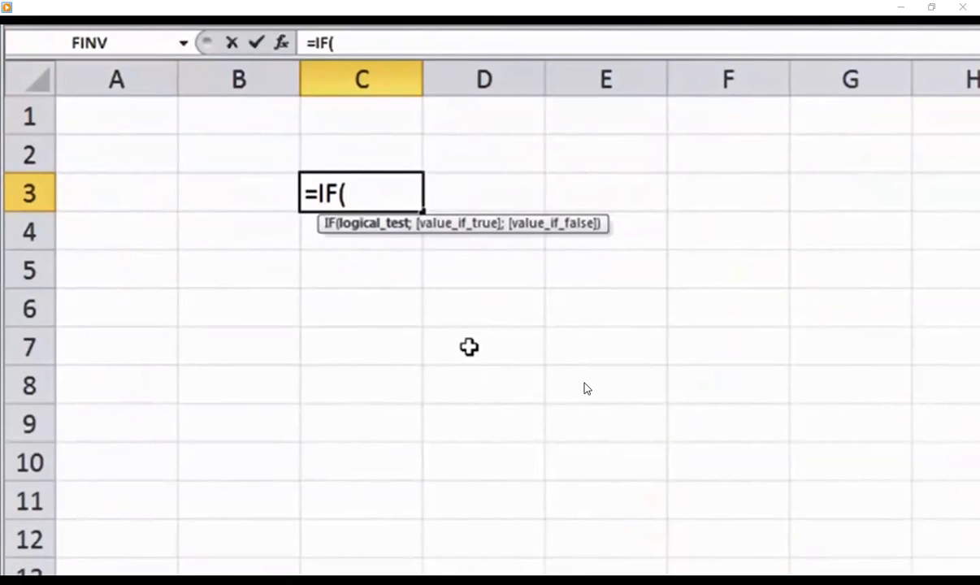
# Complete the formula in cell C3 as =IF(C2="1";"Laki-Laki";"Perempuan")
pyautogui.write('C2')
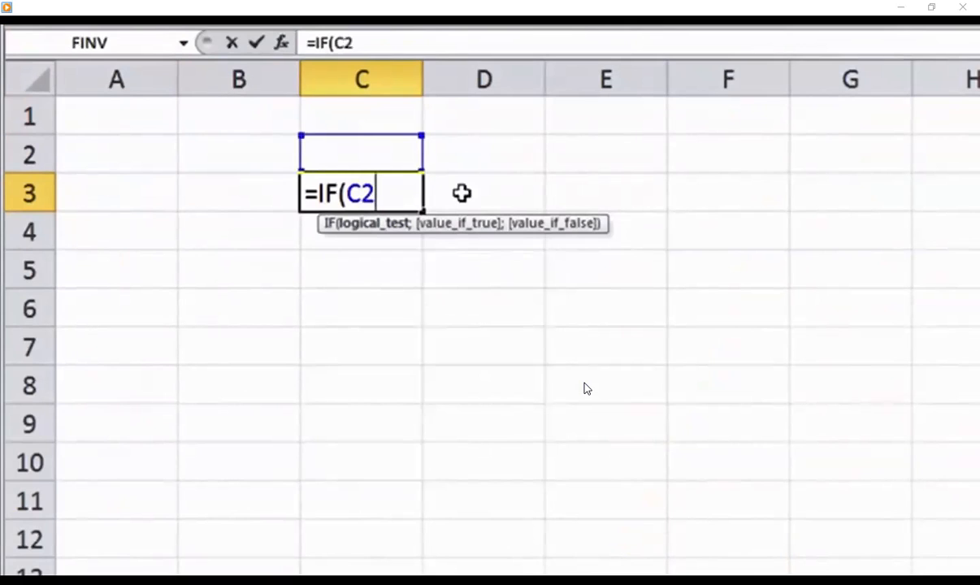
pyautogui.write('="1"')
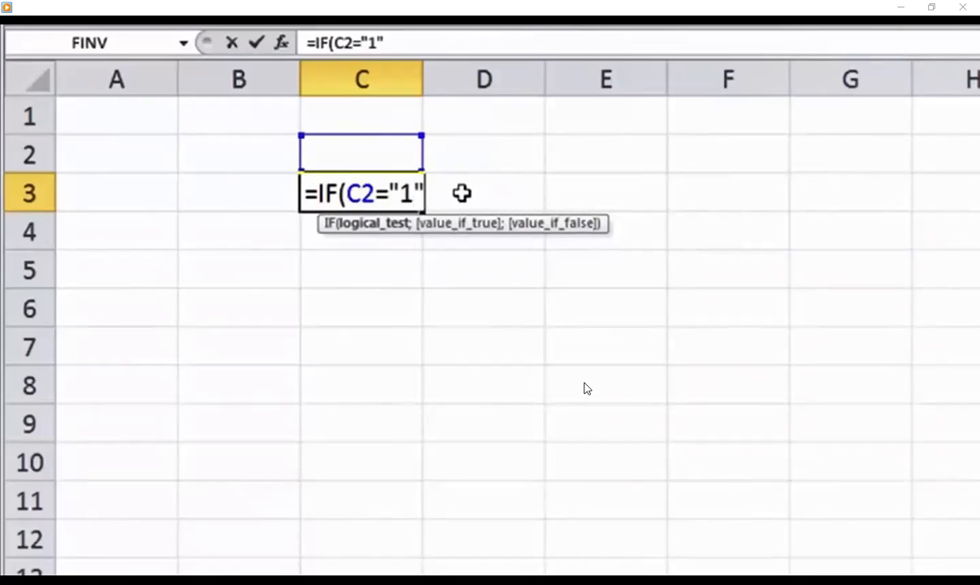
pyautogui.write(';"')
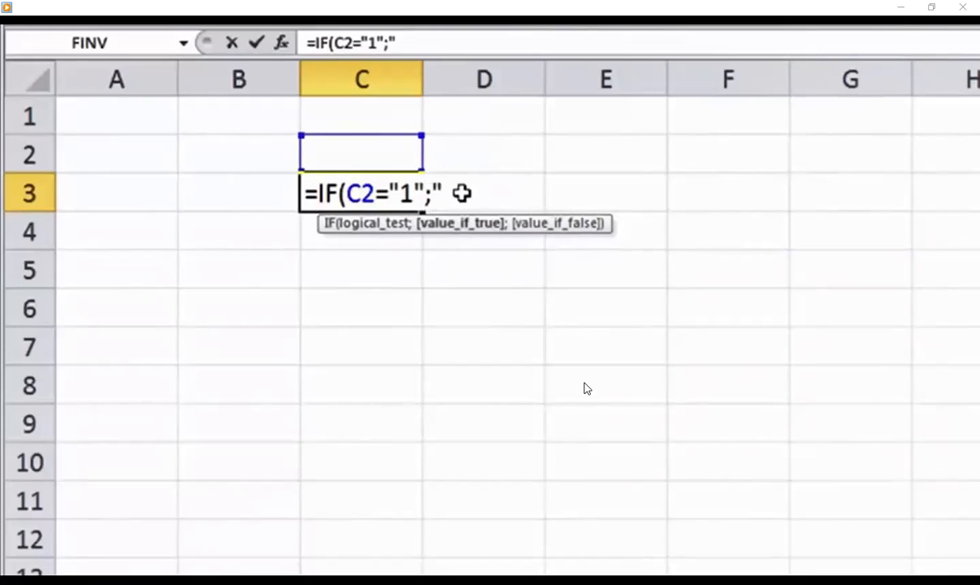
pyautogui.write('Laki')
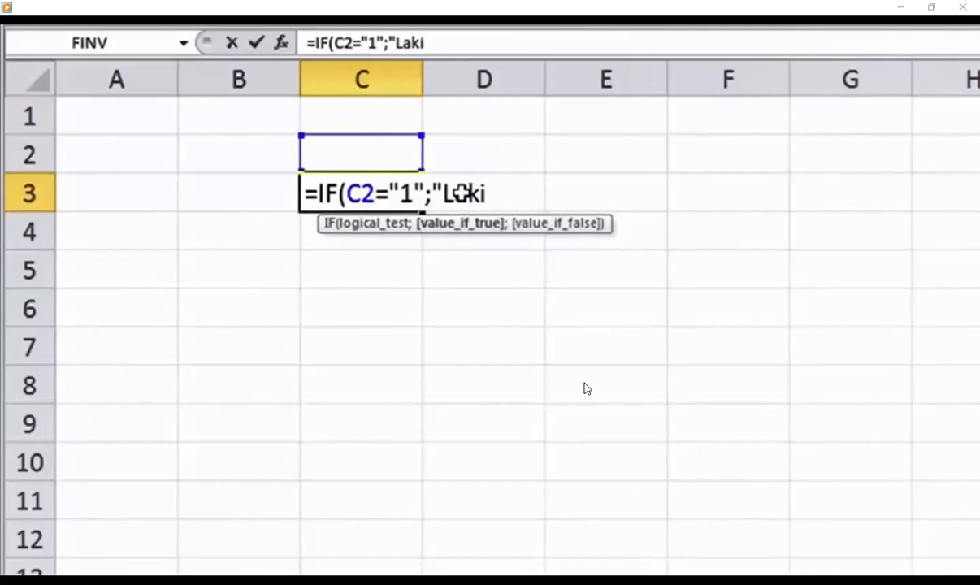
pyautogui.write('-Laki"')
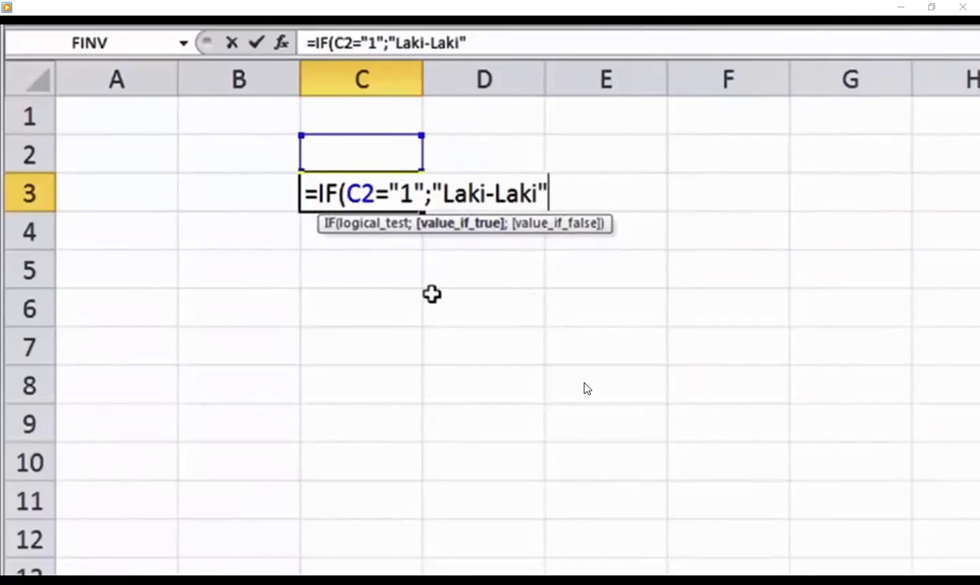
pyautogui.write(';')
pyautogui.write('"Pe')
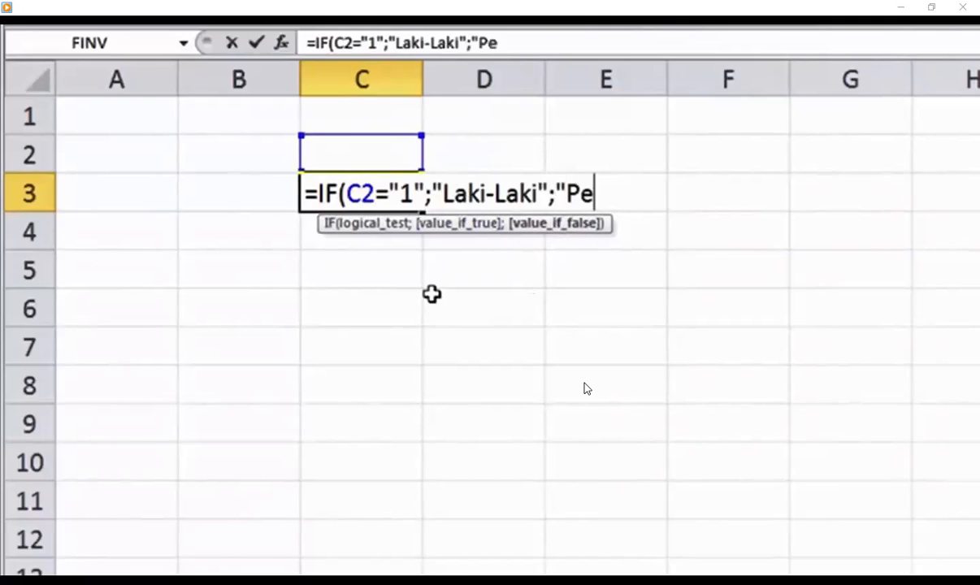
pyautogui.write('rempuan"')
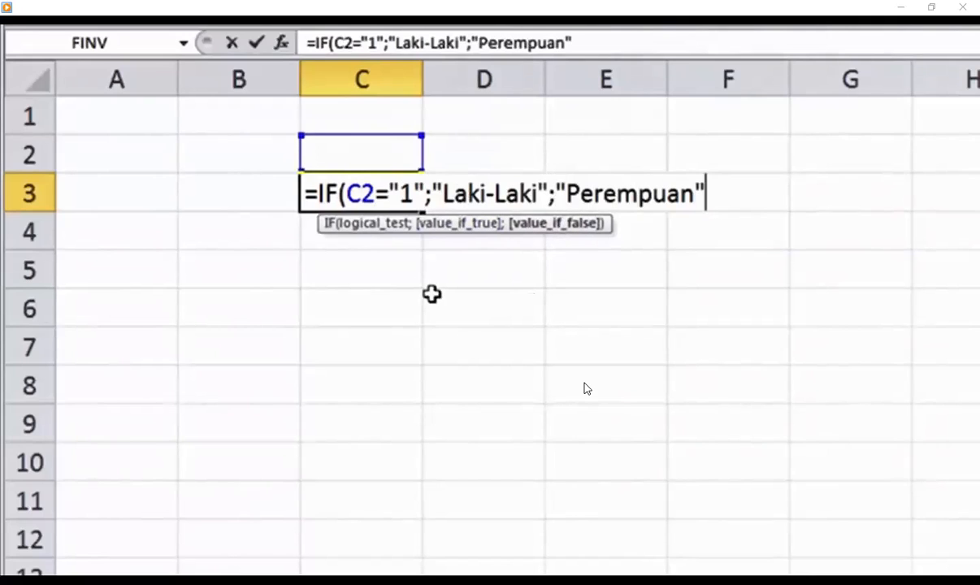
pyautogui.write(')')
pyautogui.press('Return')
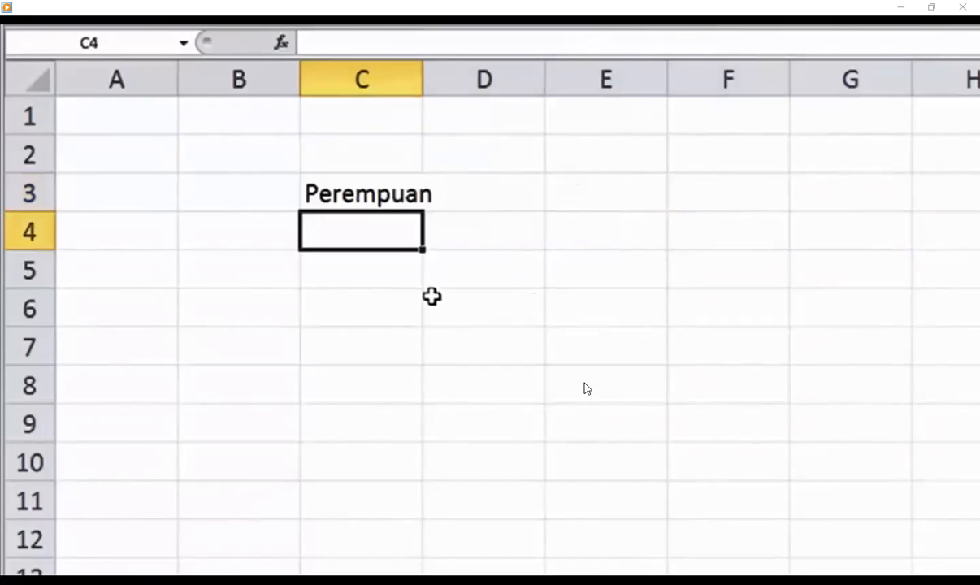
# Enter 1 in cell C2 and check the IF formula in C3 against it
pyautogui.click(384, 197)
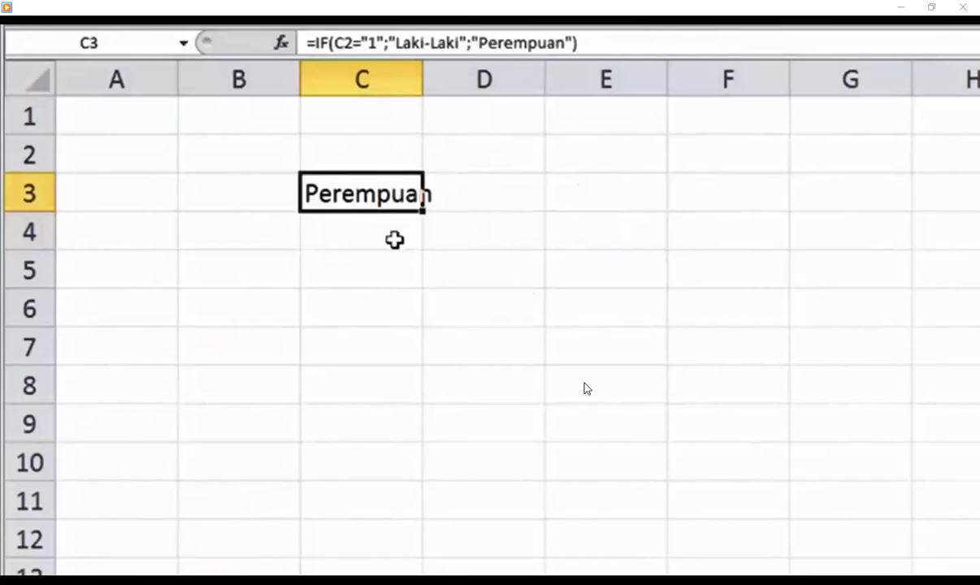
pyautogui.click(376, 153)
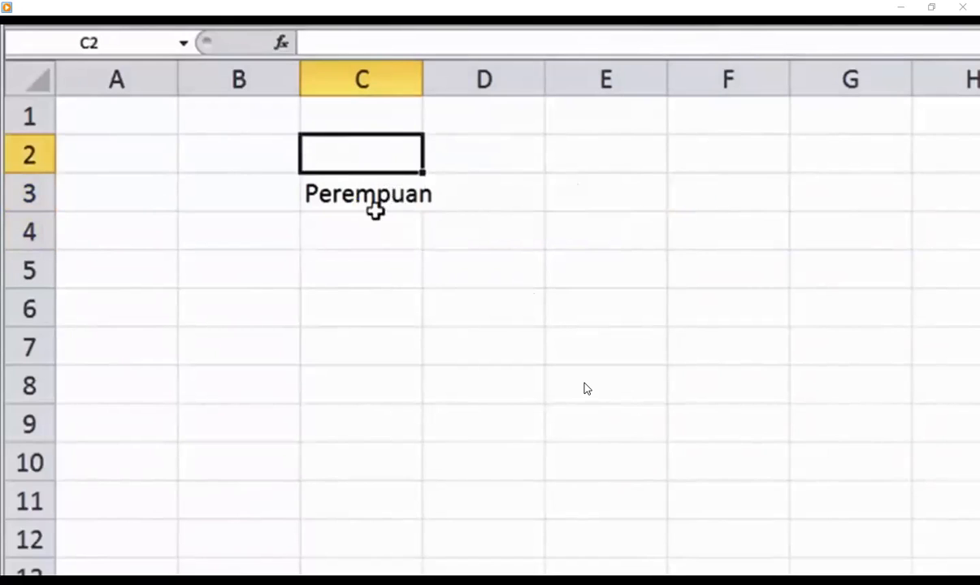
pyautogui.write('1')
pyautogui.click(398, 357)
pyautogui.click(391, 195)
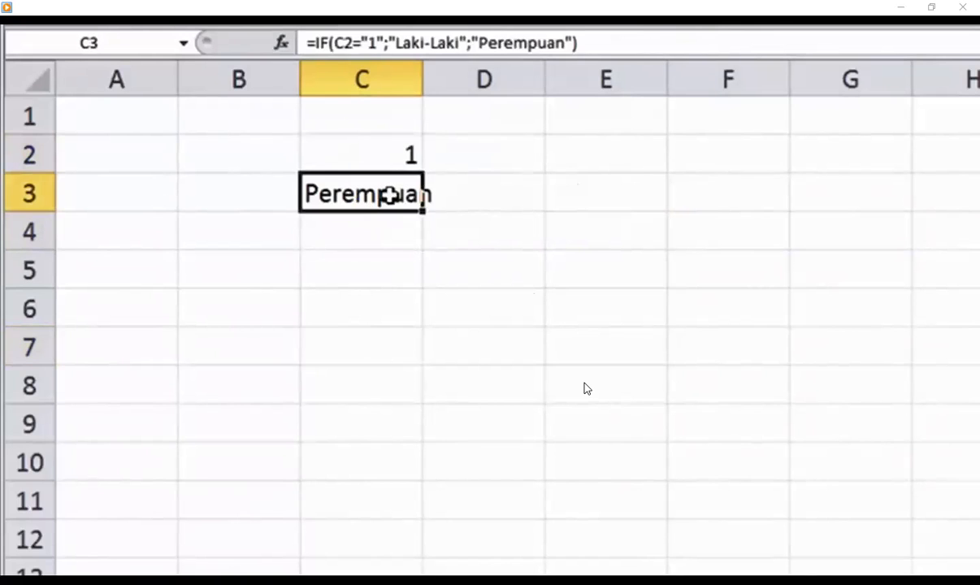
pyautogui.click(404, 148)
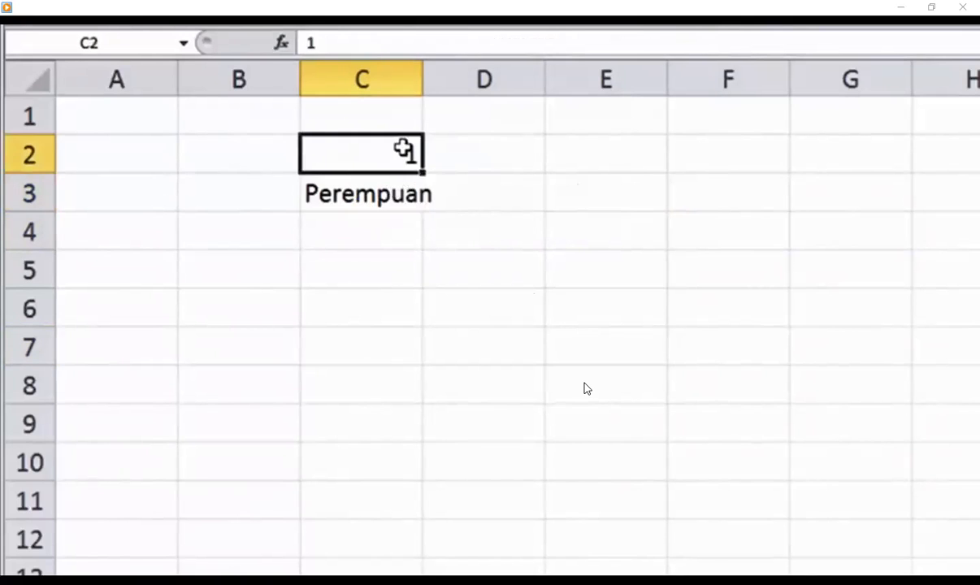
pyautogui.click(409, 193)
pyautogui.doubleClick(412, 192)
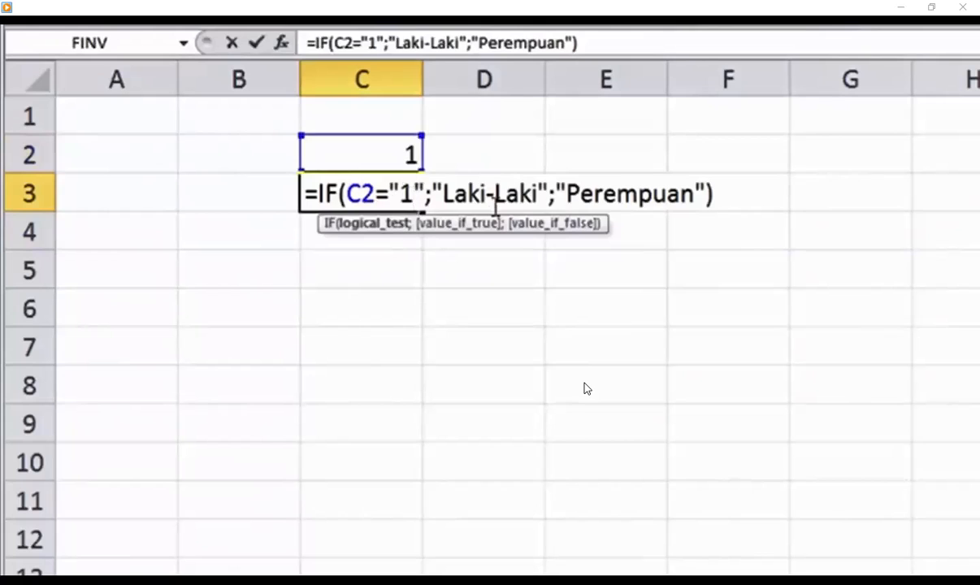
pyautogui.press('Return')
pyautogui.press('Up')
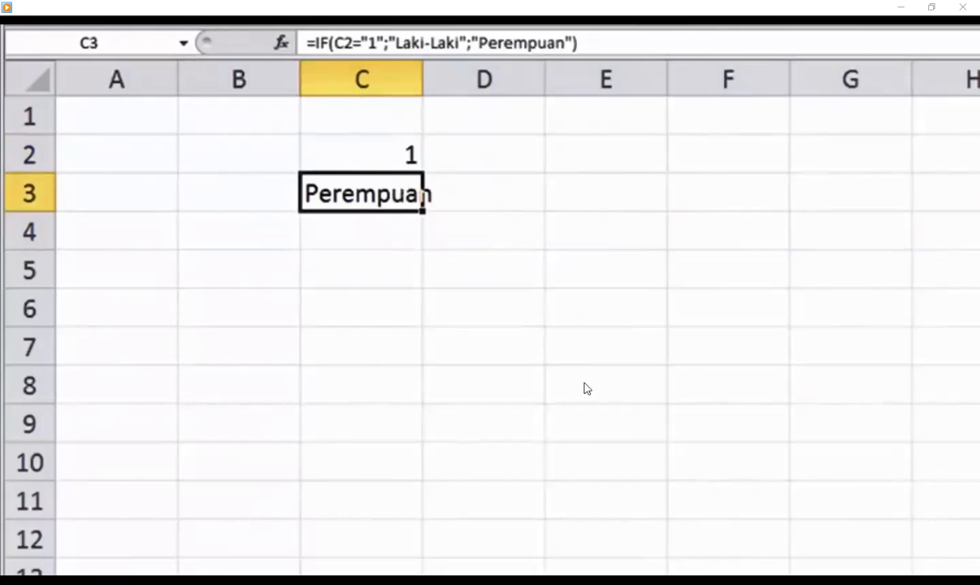
# Change the value in cell C2 to 2
pyautogui.click(386, 160)
pyautogui.write('2')
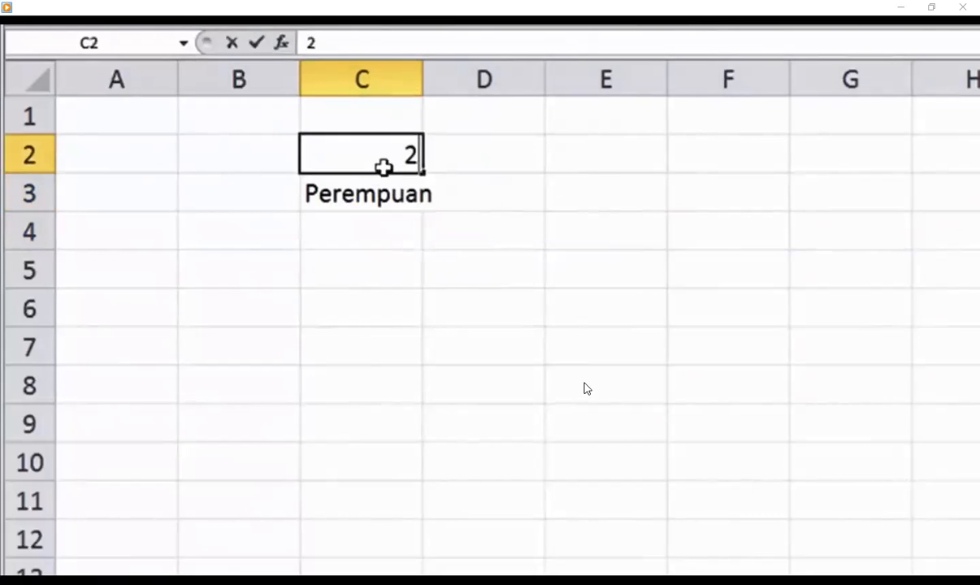
pyautogui.press('Return')
# Remove the quotation marks around the 1 in C3's IF condition so that it tests C2=1
pyautogui.doubleClick(398, 194)
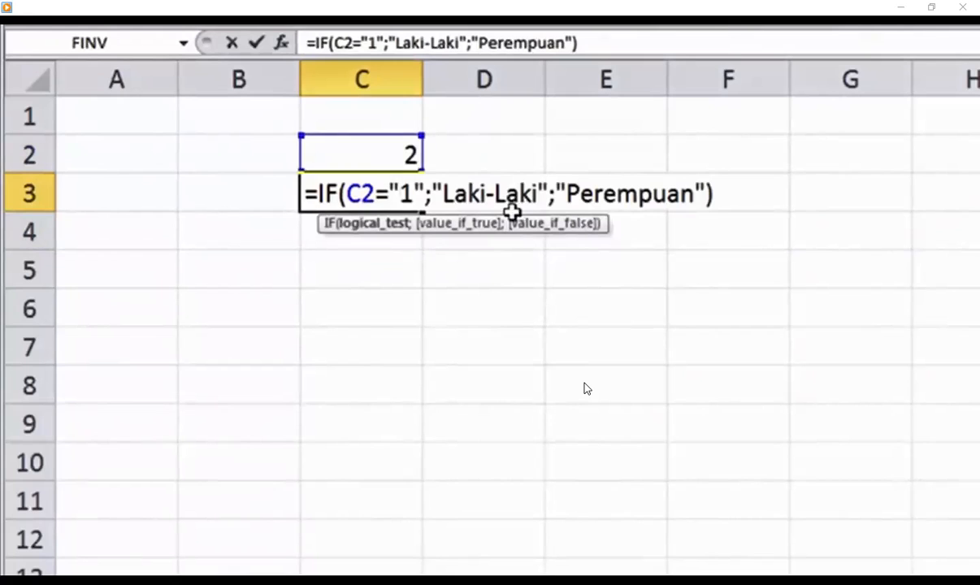
pyautogui.press('BackSpace')
pyautogui.press('Delete')
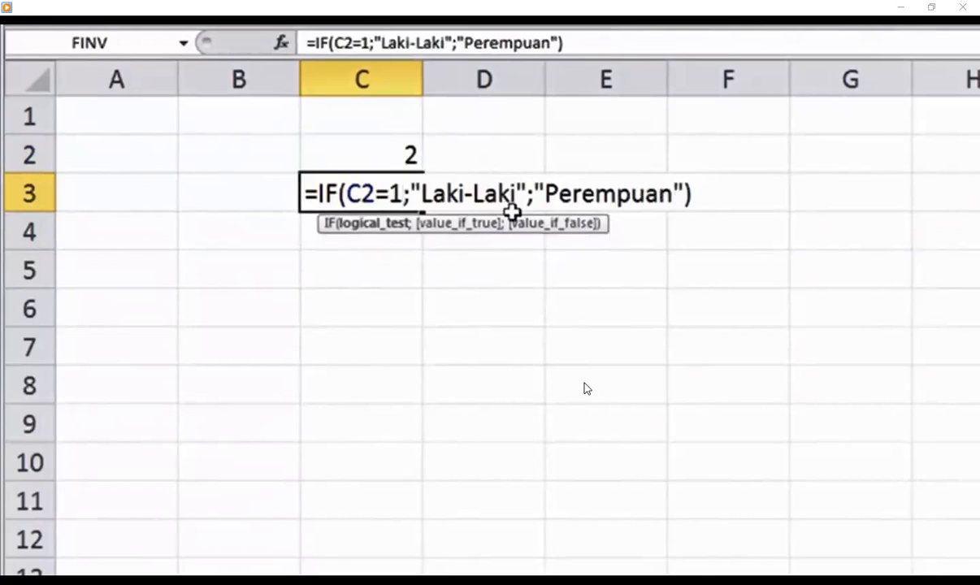
pyautogui.press('Return')
# Set cell C2 to 1 and compare it with the result of the corrected IF formula in C3
pyautogui.press('Up')
pyautogui.press('Up')
pyautogui.write('1')
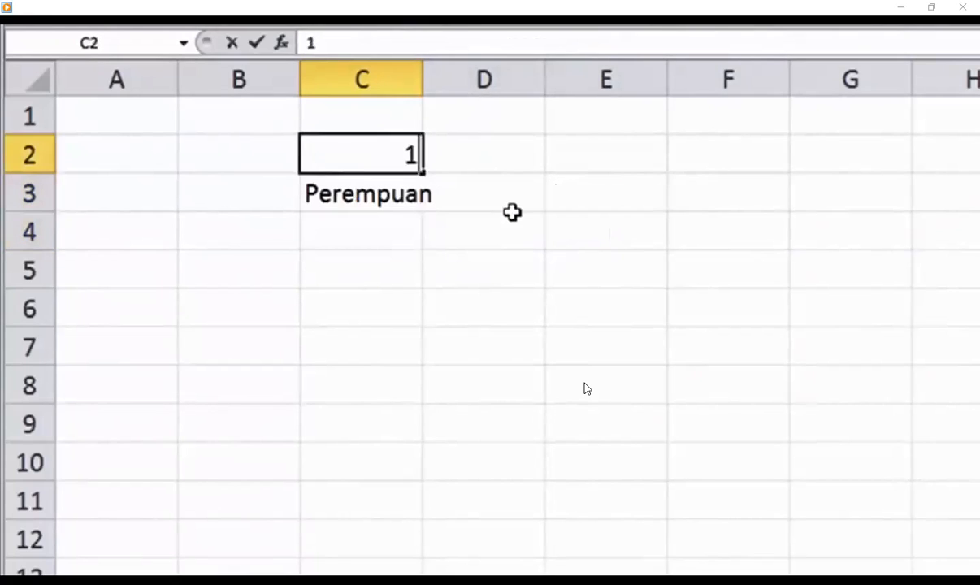
pyautogui.press('Return')
pyautogui.press('Up')
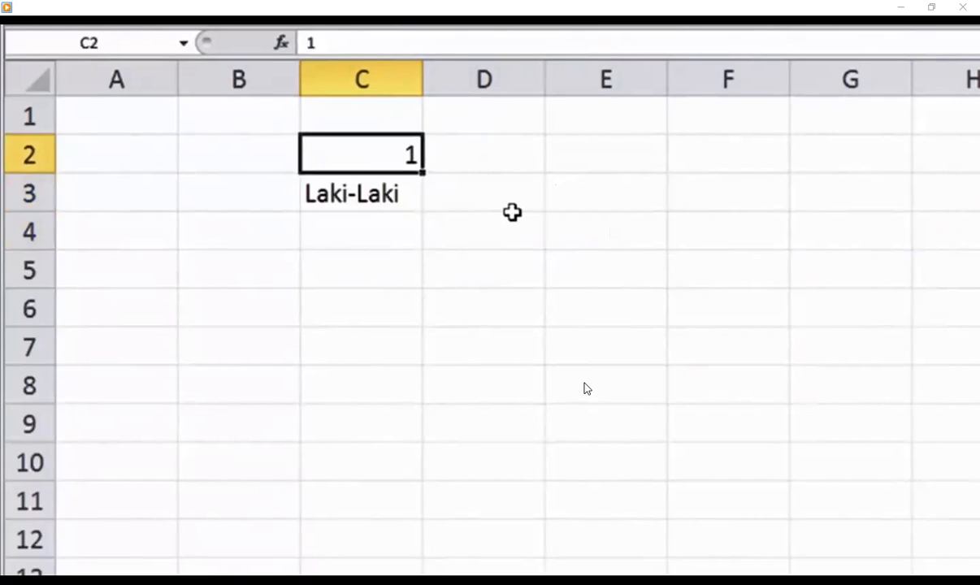
pyautogui.press('Down')
pyautogui.press('Up')
pyautogui.press('Down')
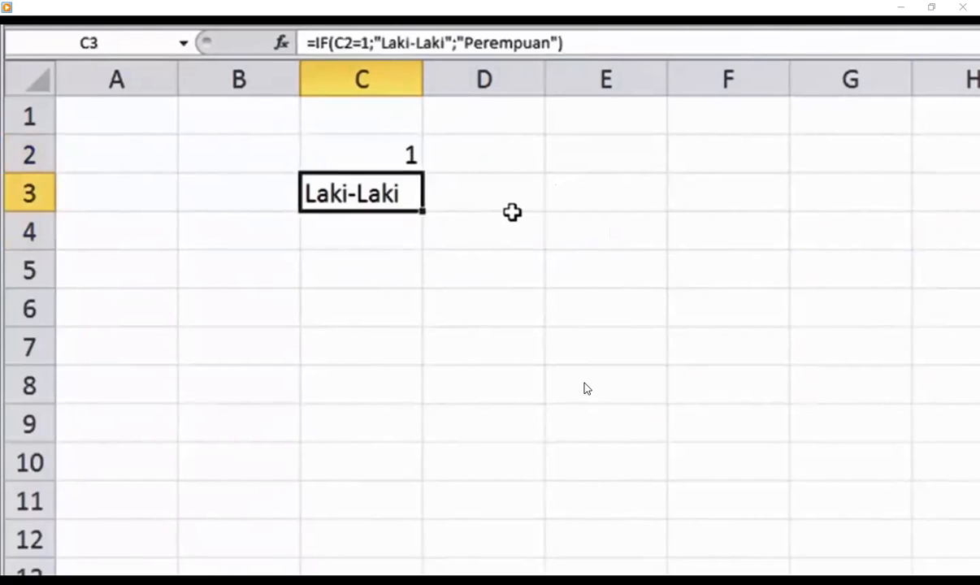
pyautogui.press('Up')
pyautogui.press('Down')
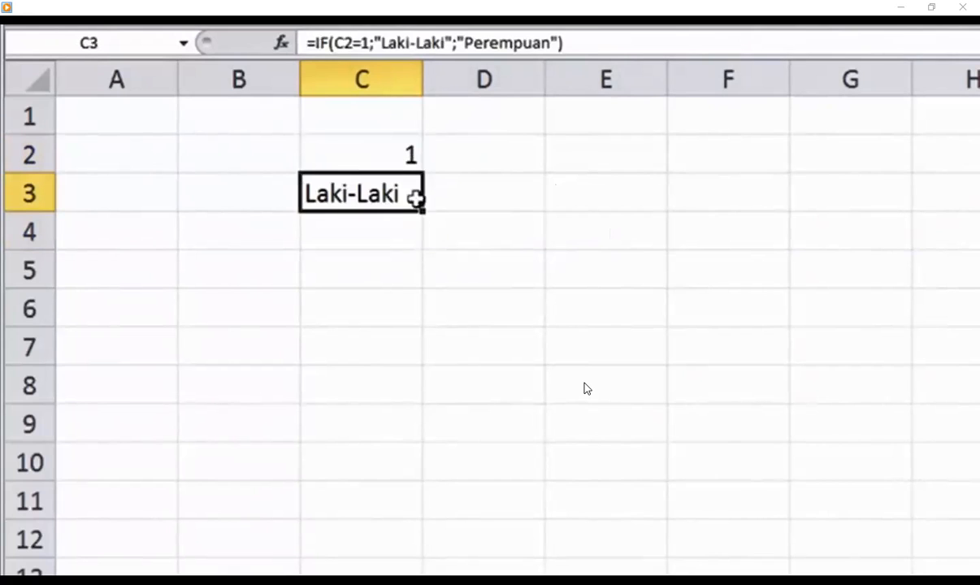
pyautogui.press('Up')
pyautogui.press('Down')
pyautogui.press('Up')
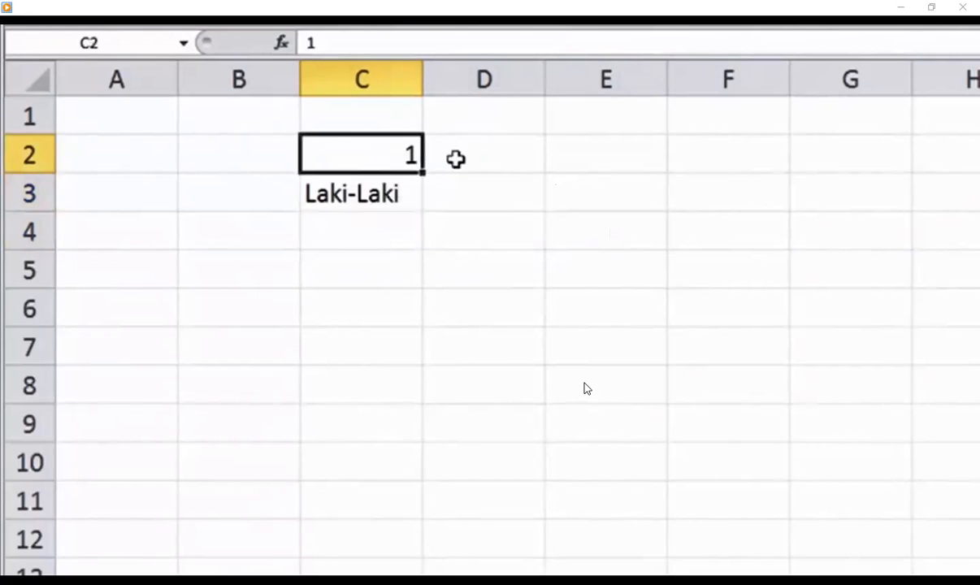
# Test the IF formula's false case by setting cell C2 to 2, followed by 3
pyautogui.write('2')
pyautogui.press('Return')
pyautogui.click(391, 156)
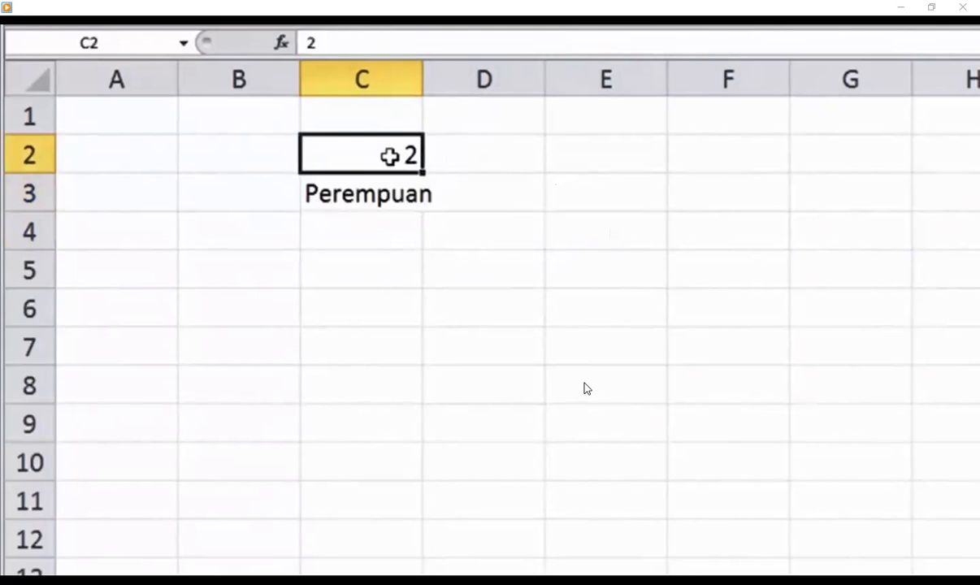
pyautogui.write('3')
pyautogui.press('Return')
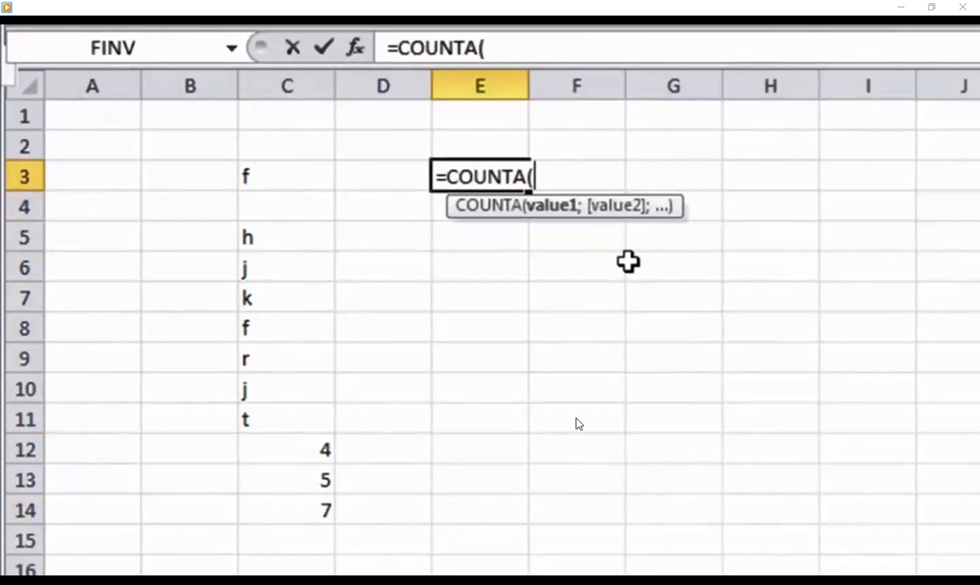
pyautogui.write('D:')
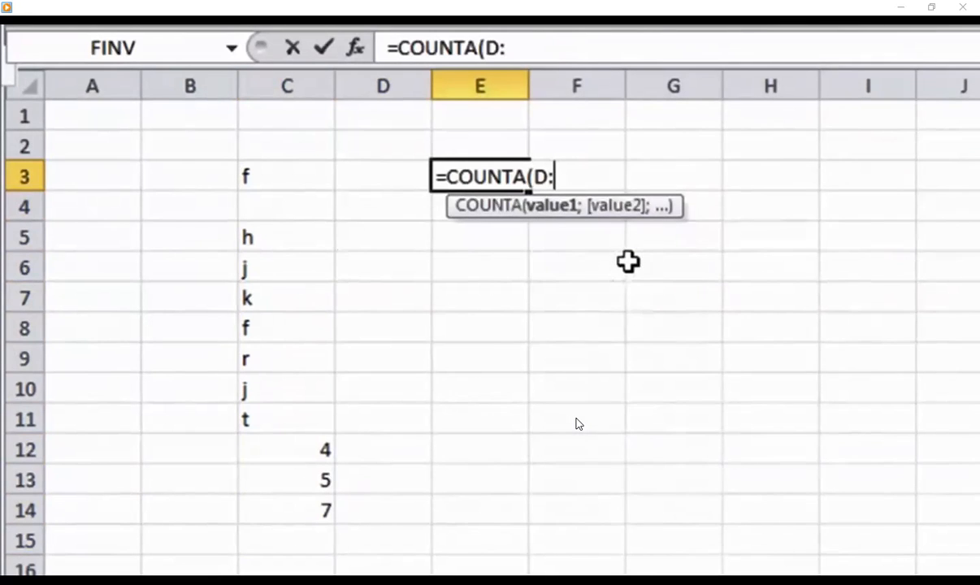
pyautogui.write('D')
pyautogui.press('BackSpace')
pyautogui.press('BackSpace')
pyautogui.press('BackSpace')
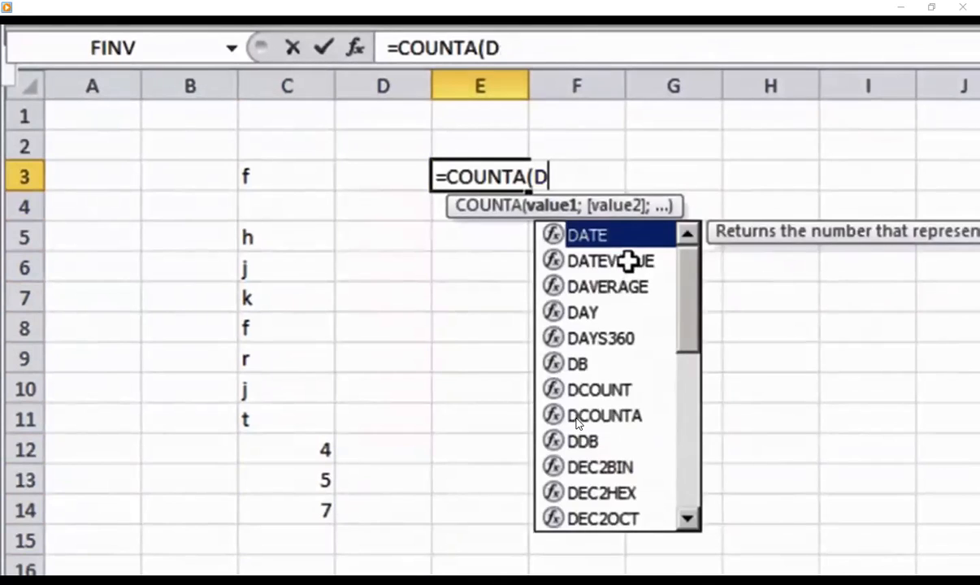
# Complete the formula in cell E3 as =COUNTA(C:C) to count the filled cells in column C
pyautogui.write('C:C')
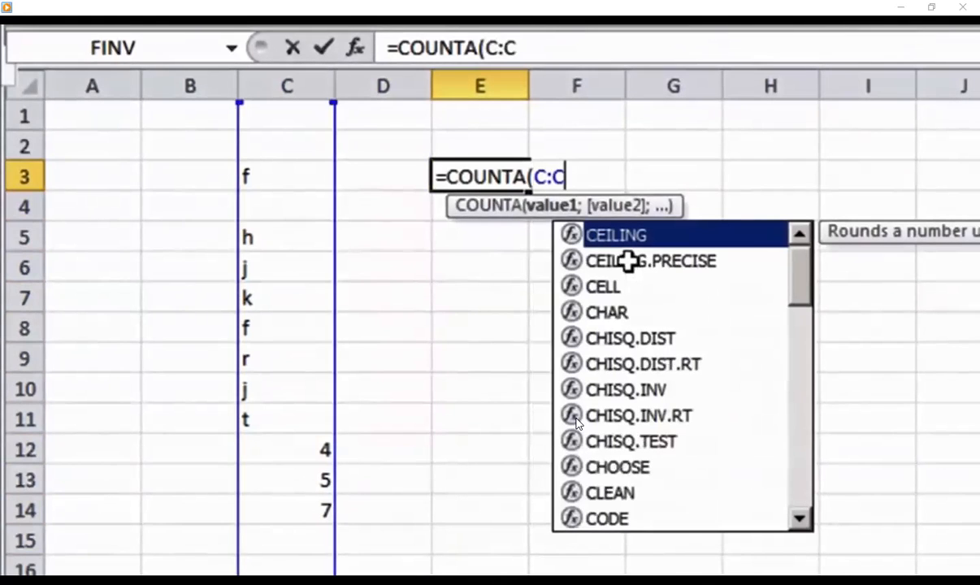
pyautogui.write(')')
pyautogui.press('Return')
pyautogui.press('Up')
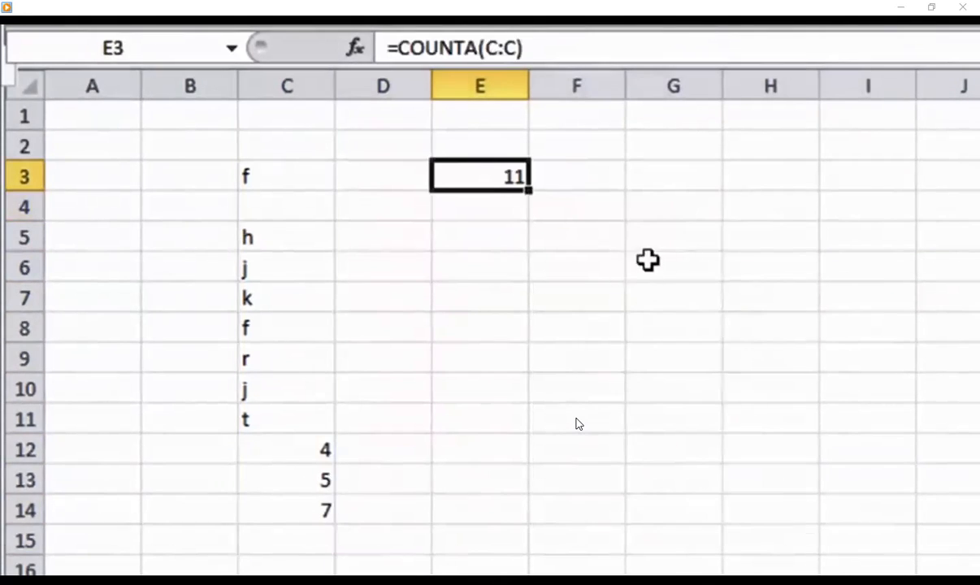
# Go through the entries in column C from C3 to C14 to verify the COUNTA result
pyautogui.click(286, 179)
pyautogui.press('Down')
pyautogui.press('Down')
pyautogui.press('Down')
pyautogui.press('Down')
pyautogui.press('Down')
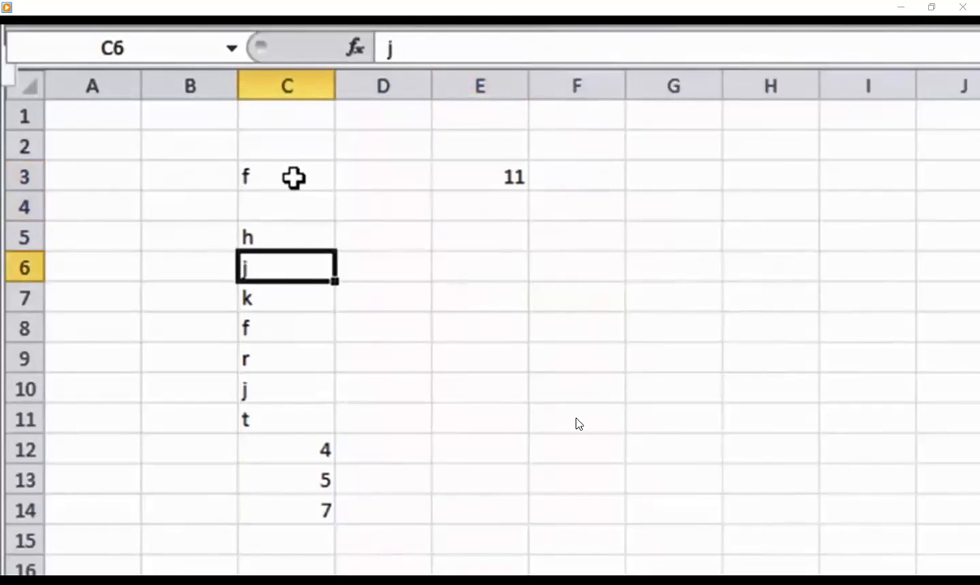
pyautogui.press('Down')
pyautogui.press('Down')
pyautogui.press('Down')
pyautogui.press('Down')
pyautogui.press('Down')
pyautogui.press('Down')
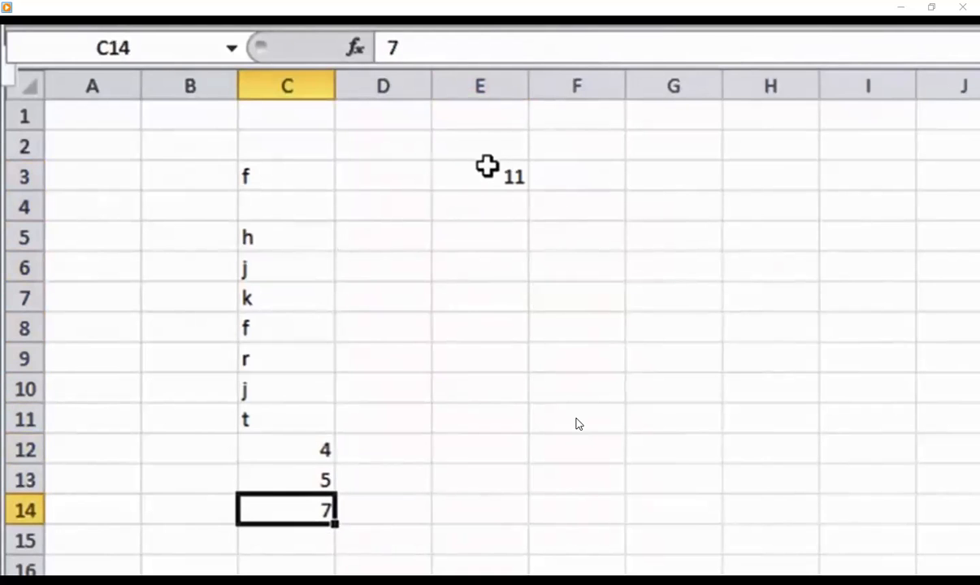
# Enter 434 in cell C1048575 near the very end of column C and select A1048575
pyautogui.press('Down')
pyautogui.press('Down')
pyautogui.press('Down')
pyautogui.hotkey('ctrl', 'Down')
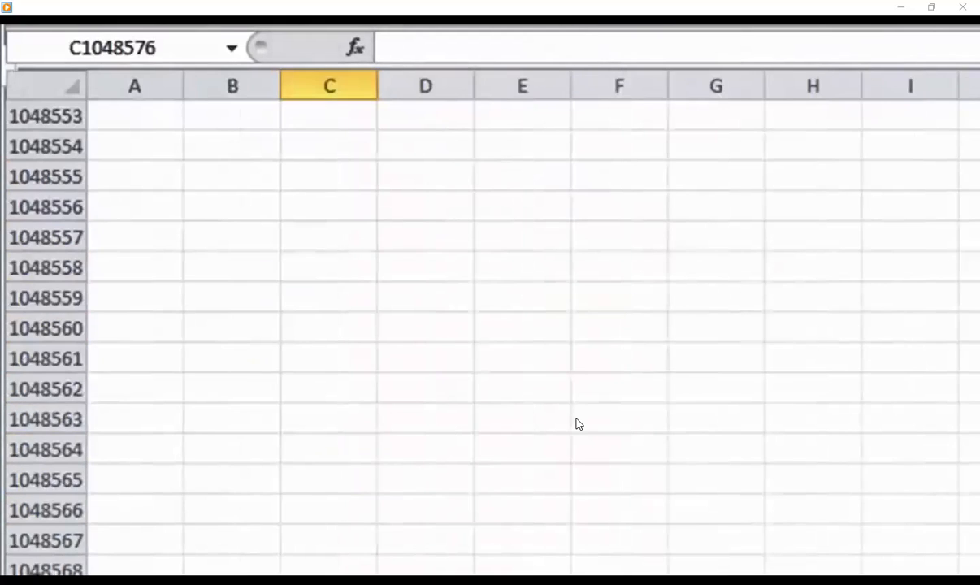
pyautogui.press('Up')
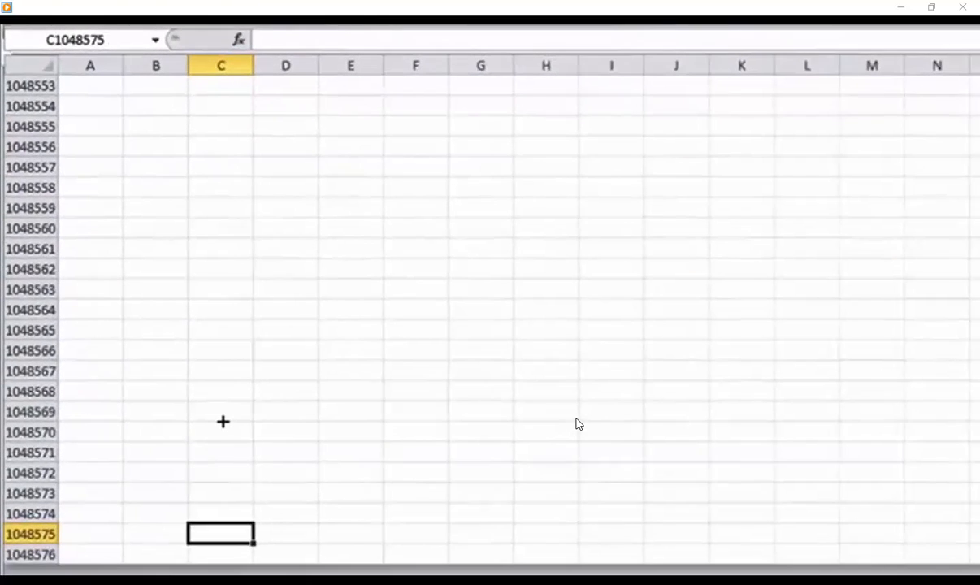
pyautogui.write('4')
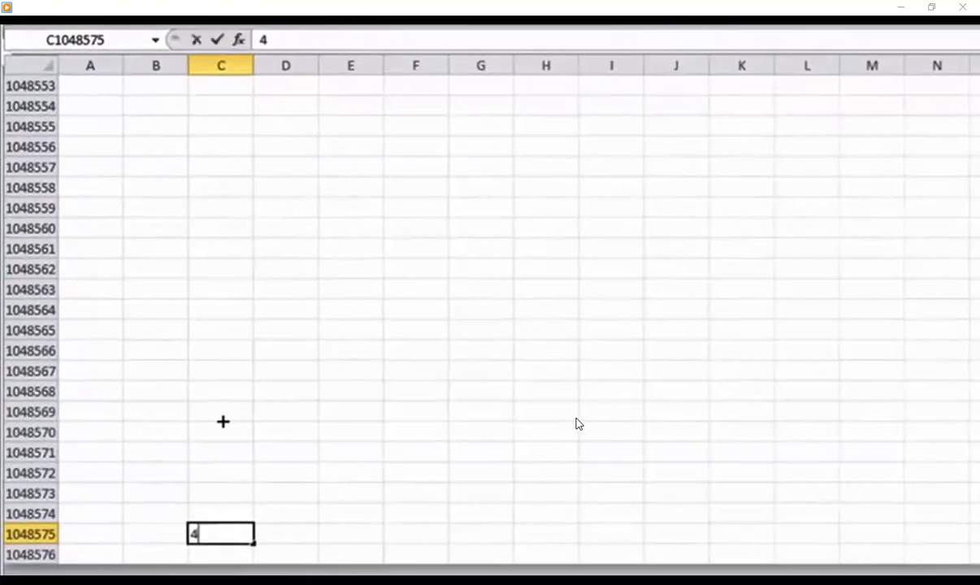
pyautogui.write('34')
pyautogui.press('Return')
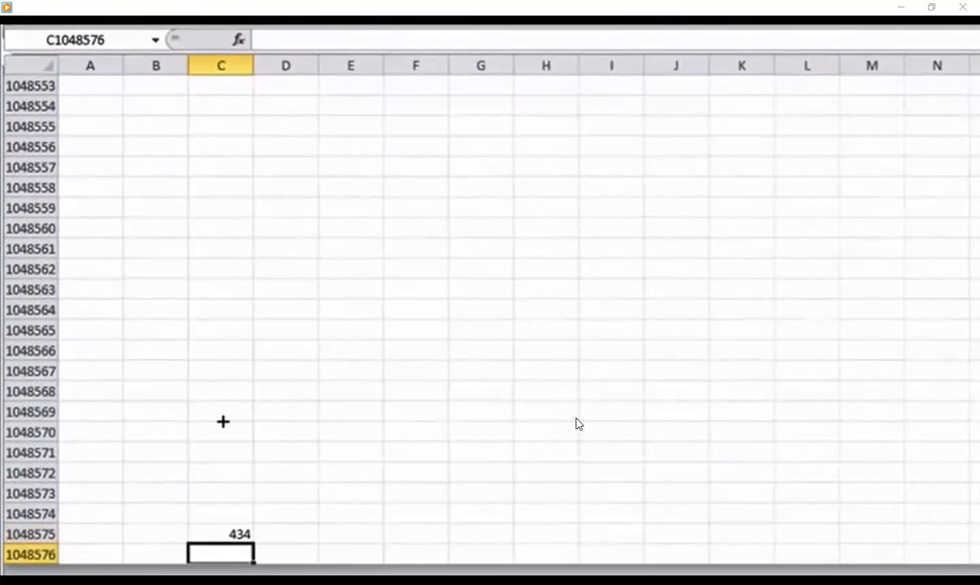
pyautogui.press('Up')
pyautogui.press('Left')
pyautogui.press('Left')
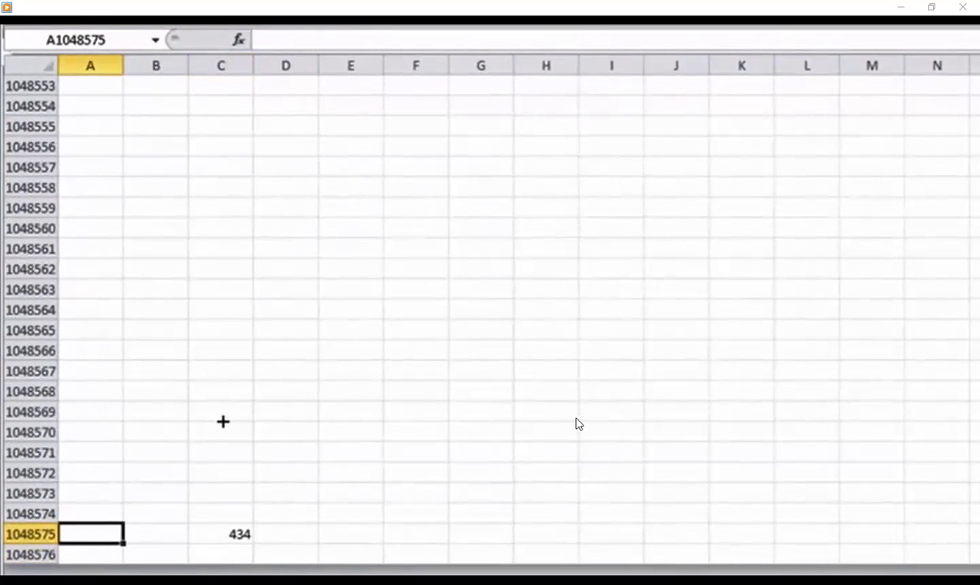
# Return from the end of column C to the COUNTA formula in cell E3 to check its result
pyautogui.press('Right')
pyautogui.press('Right')
pyautogui.hotkey('ctrl', 'Up')
pyautogui.hotkey('ctrl', 'Up')
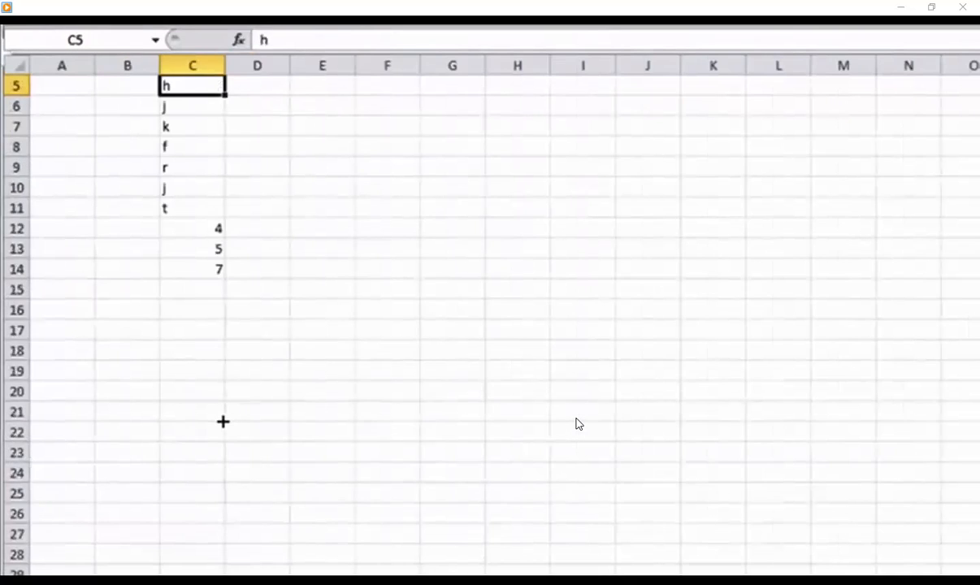
pyautogui.hotkey('ctrl', 'Up')
pyautogui.hotkey('ctrl', 'Up')
pyautogui.press('Down')
pyautogui.press('Right')
pyautogui.press('Down')
pyautogui.press('Right')
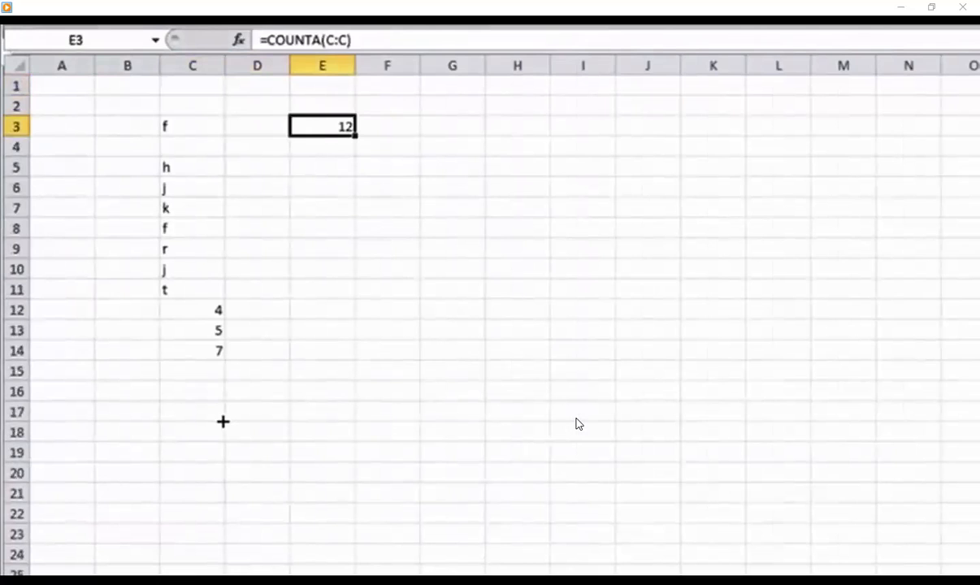
# Go down through the filled cells of column C as far as the last entry in C1048575
pyautogui.press('Left')
pyautogui.press('Left')
pyautogui.hotkey('ctrl', 'Down')
pyautogui.press('Down')
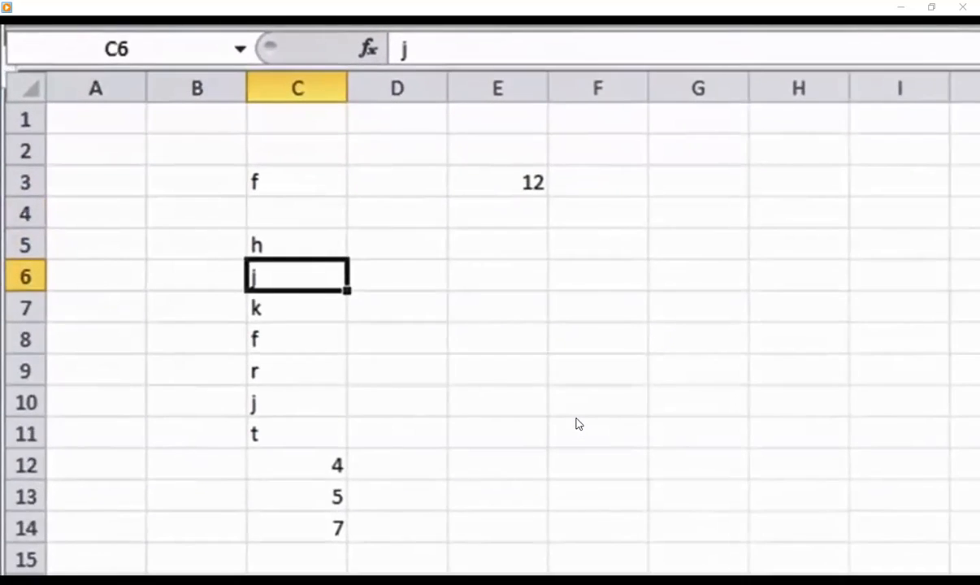
pyautogui.press('Down')
pyautogui.press('Down')
pyautogui.press('Down')
pyautogui.press('Down')
pyautogui.press('Down')
pyautogui.press('Down')
pyautogui.press('Down')
pyautogui.press('Down')
pyautogui.press('Down')
pyautogui.press('Down')
pyautogui.press('Down')
pyautogui.press('Down')
pyautogui.hotkey('ctrl', 'Down')
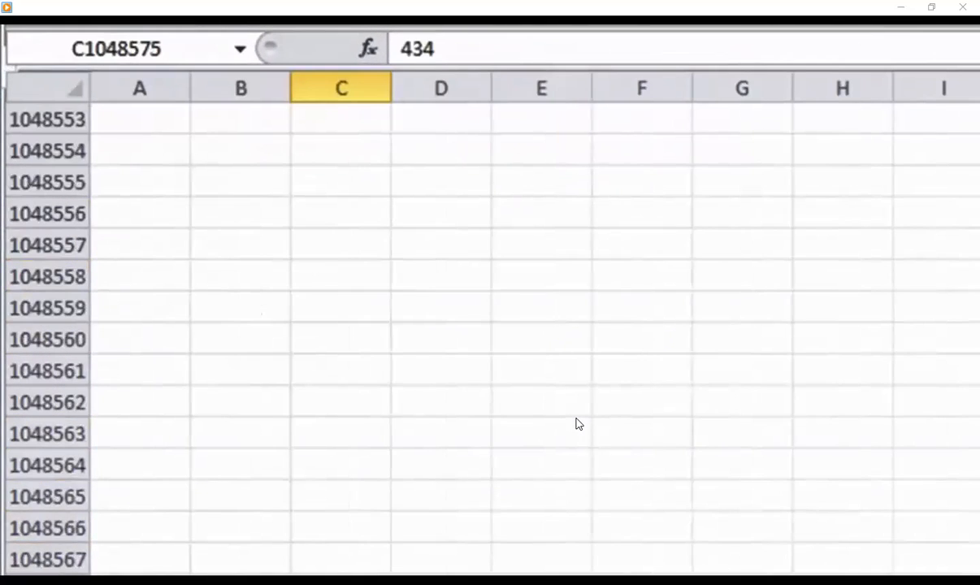
# Return to the top of the sheet and inspect the COUNTA formula in cell E3
pyautogui.hotkey('ctrl', 'Up')
pyautogui.hotkey('ctrl', 'Up')
pyautogui.hotkey('ctrl', 'Up')
pyautogui.hotkey('ctrl', 'Up')
pyautogui.press('Right')
pyautogui.press('Right')
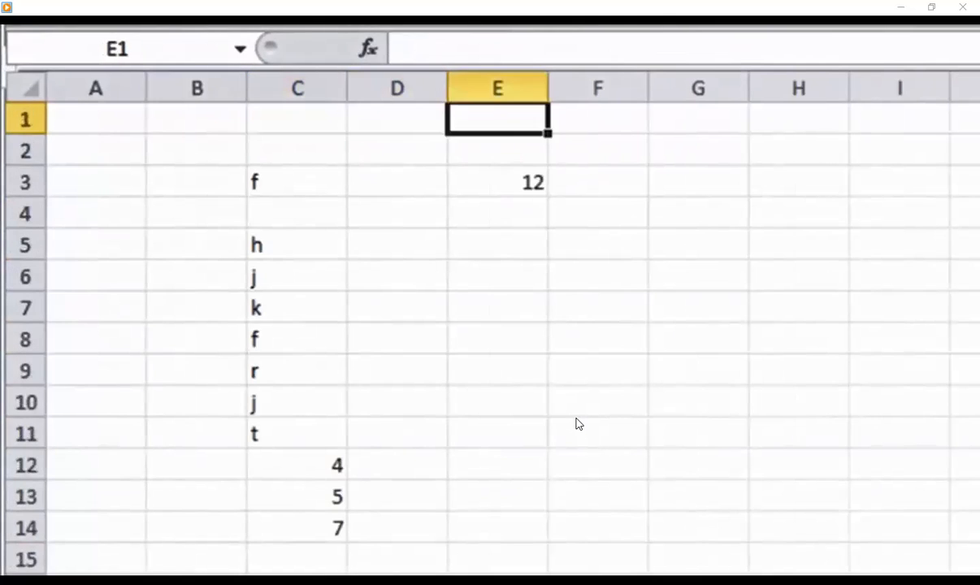
pyautogui.press('Down')
pyautogui.press('Down')
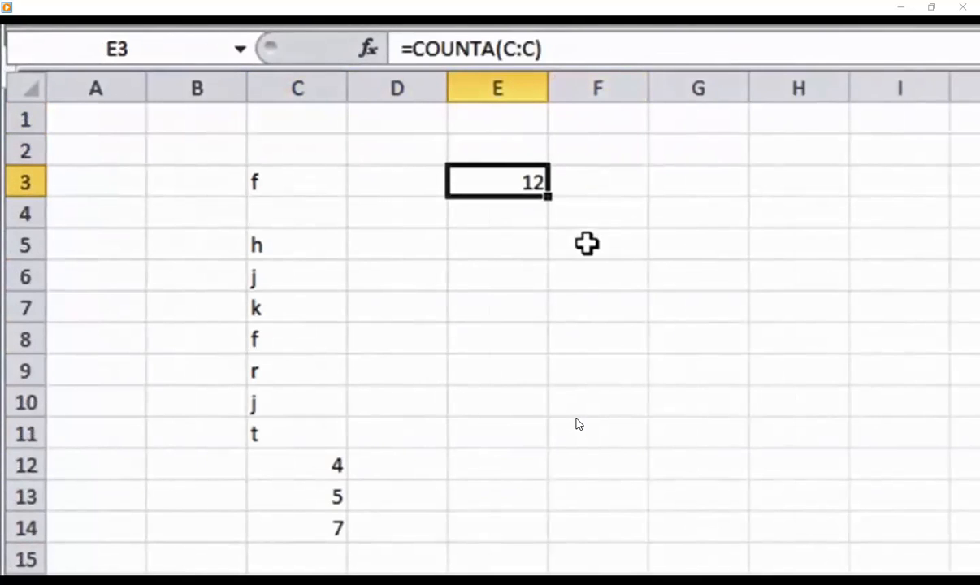
pyautogui.doubleClick(526, 177)
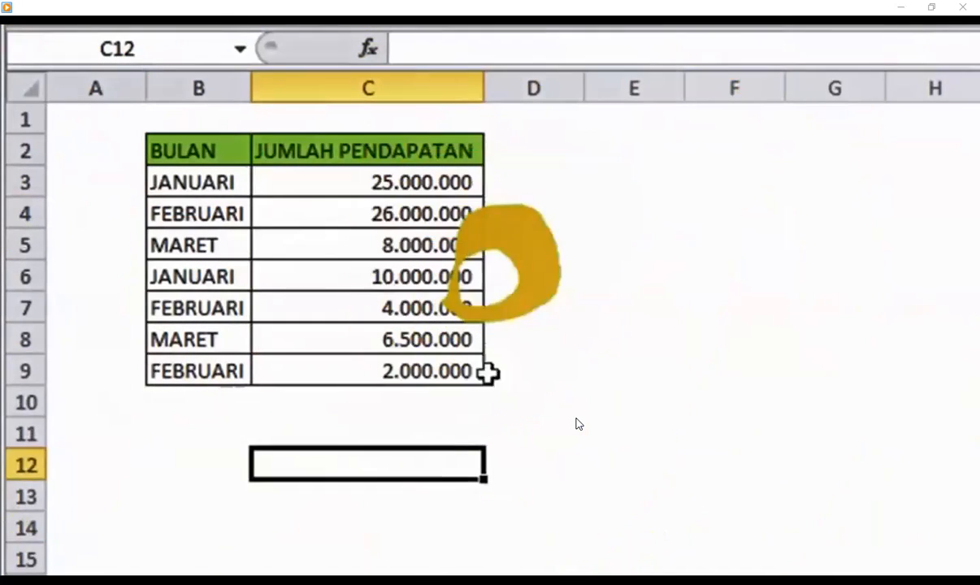
# Examine the month entries in the BULAN column of the income table, from B3 down to B9
pyautogui.click(696, 391)
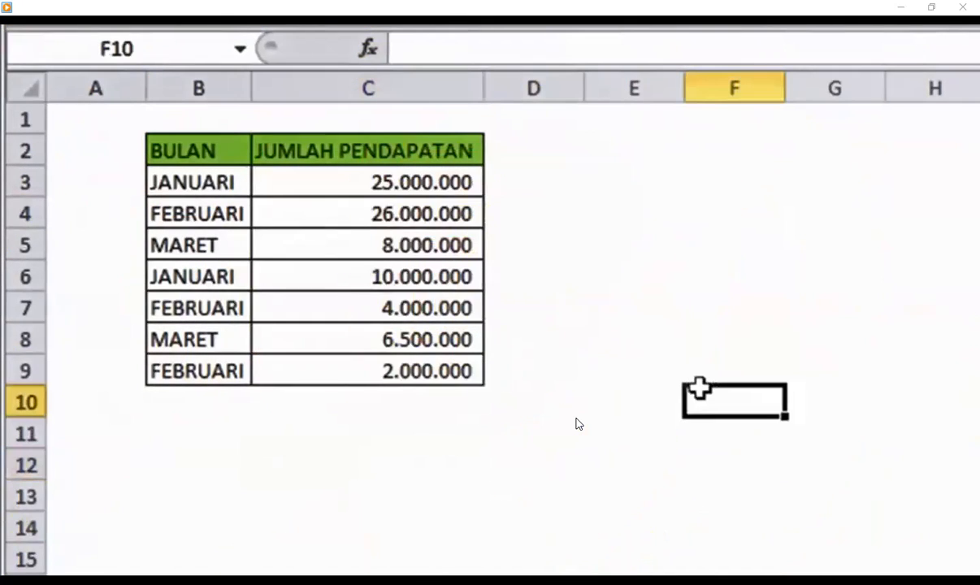
pyautogui.click(371, 464)
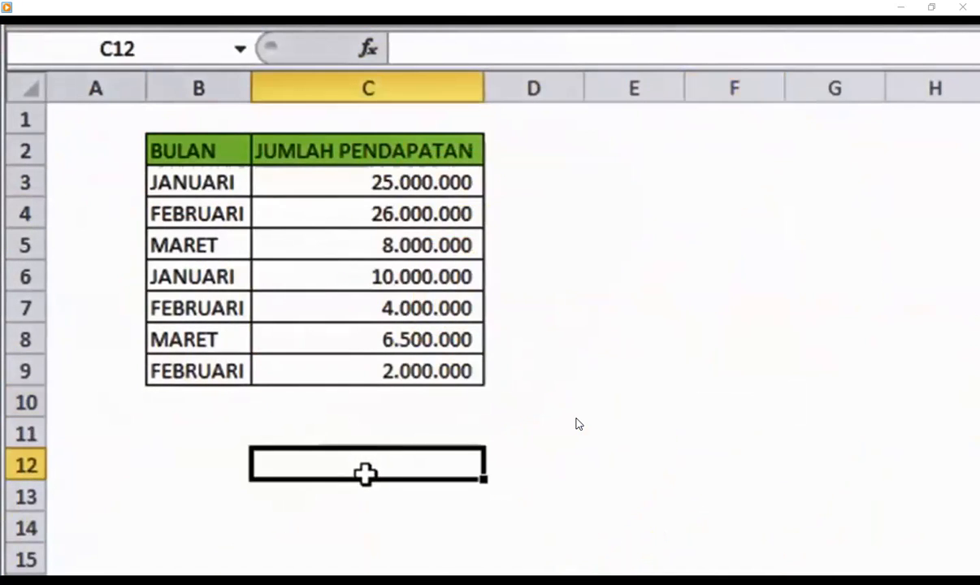
pyautogui.click(210, 182)
pyautogui.click(216, 214)
pyautogui.click(216, 246)
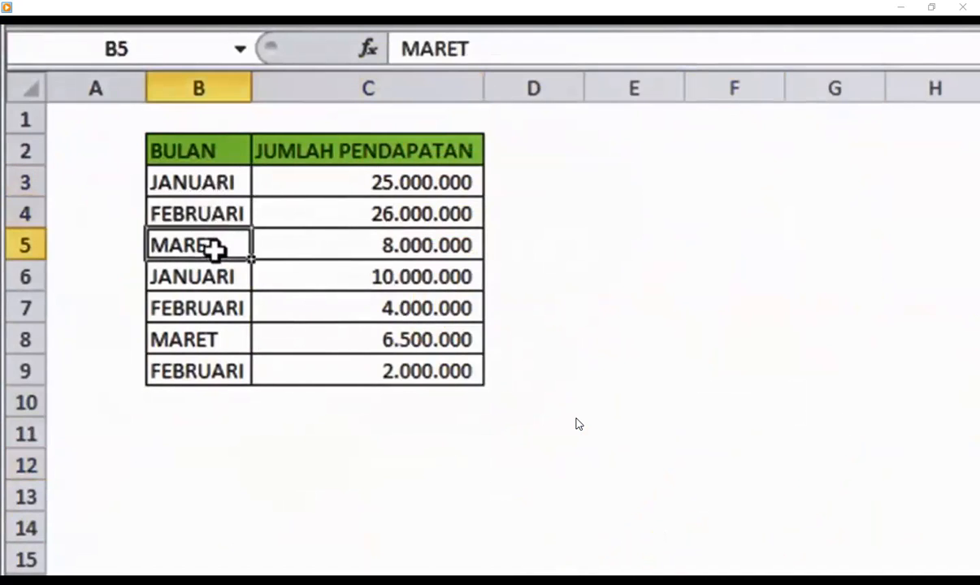
pyautogui.click(222, 278)
pyautogui.click(225, 322)
pyautogui.click(224, 370)
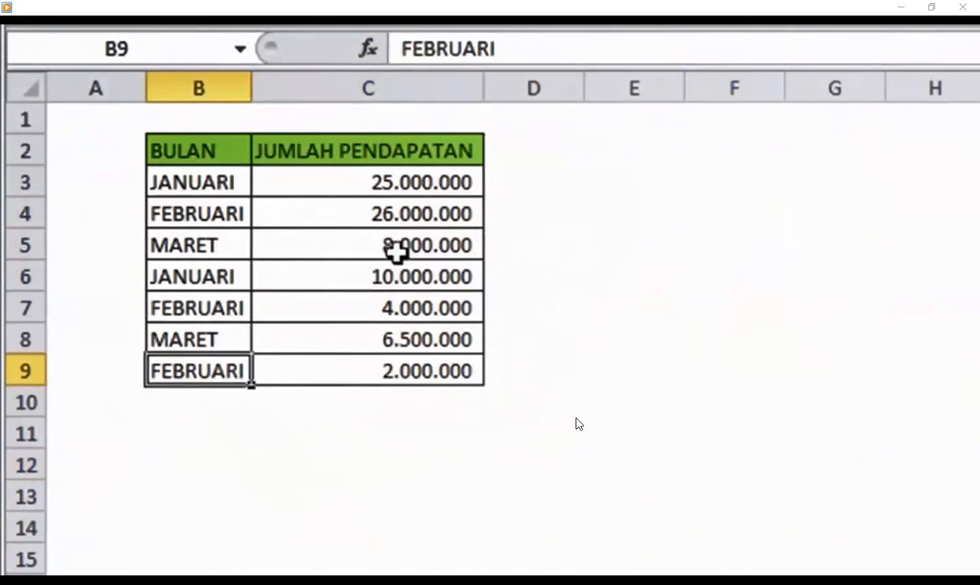
pyautogui.click(381, 467)
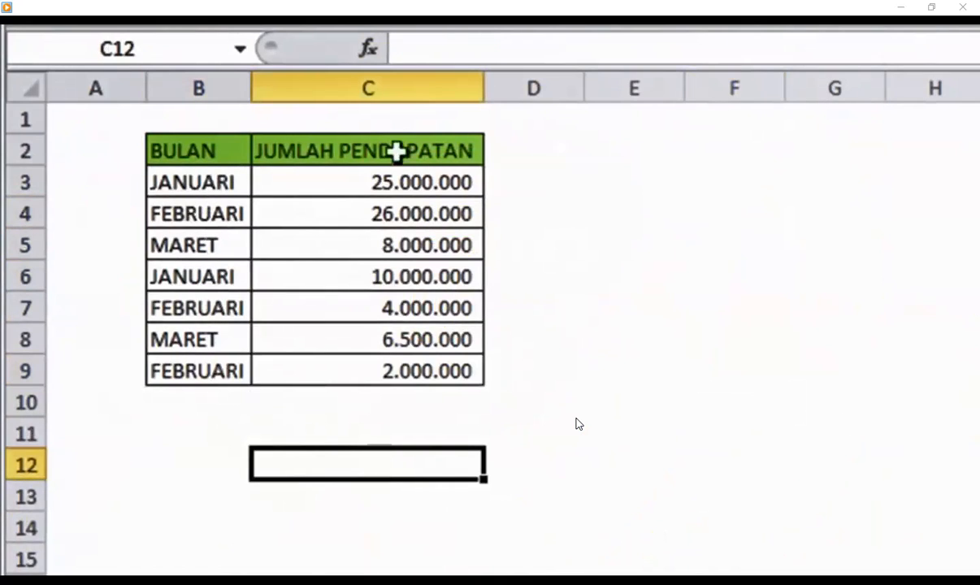
pyautogui.click(244, 464)
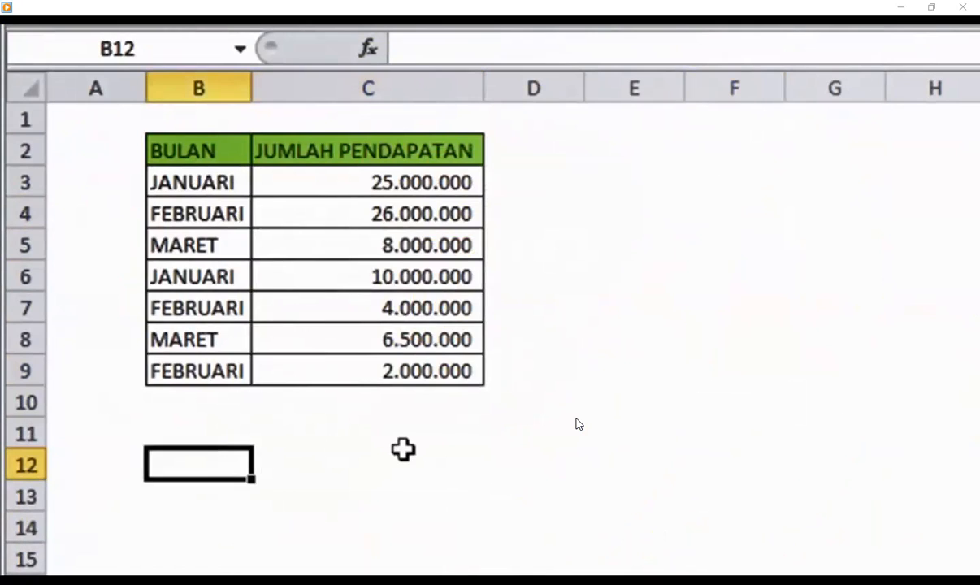
# Enter =COUNTIF(B3:B9;"JANUARI") in cell C12 to count the January rows
pyautogui.click(404, 449)
pyautogui.write('=coun')
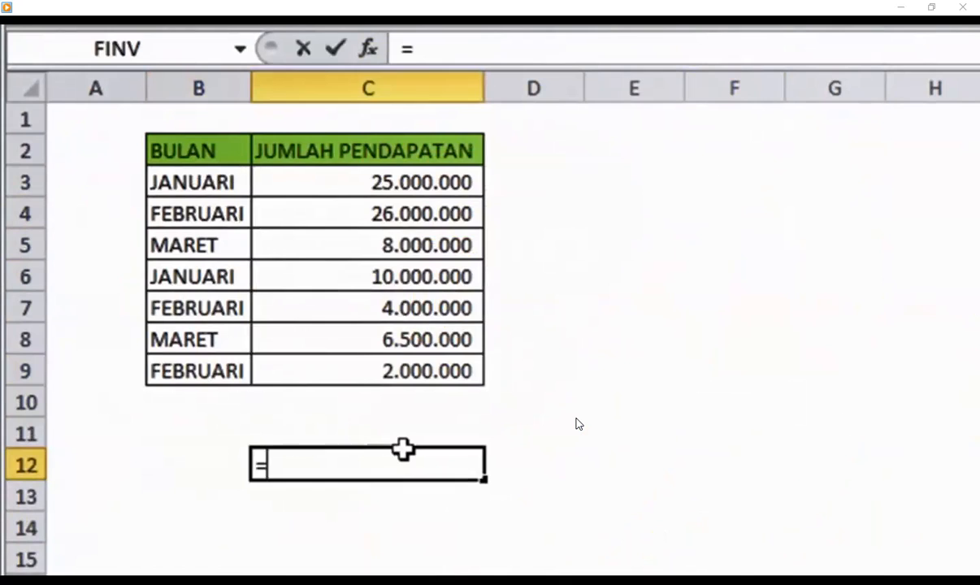
pyautogui.press('Down')
pyautogui.press('Down')
pyautogui.press('Down')
pyautogui.press('Tab')
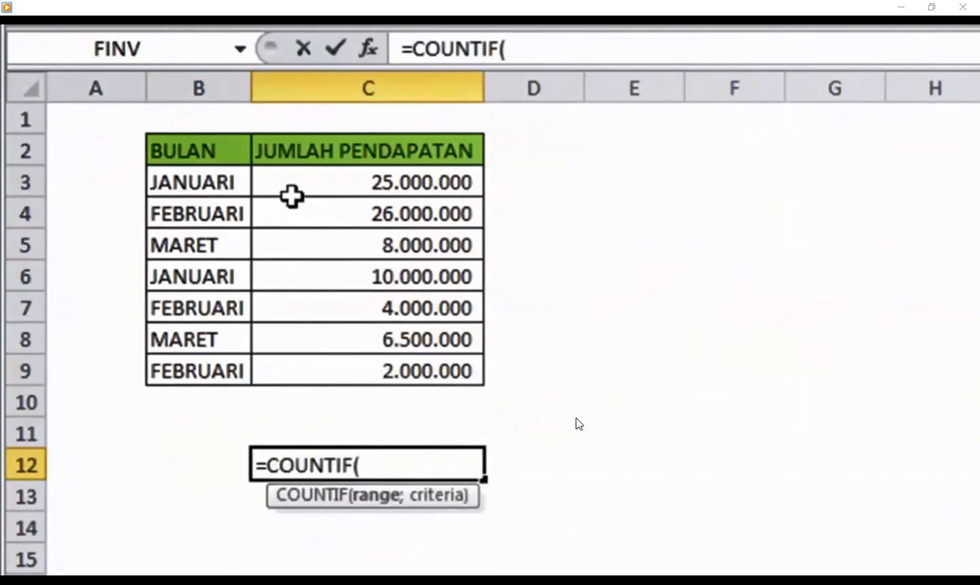
pyautogui.moveTo(227, 170); pyautogui.dragTo(227, 363)
pyautogui.write(';')
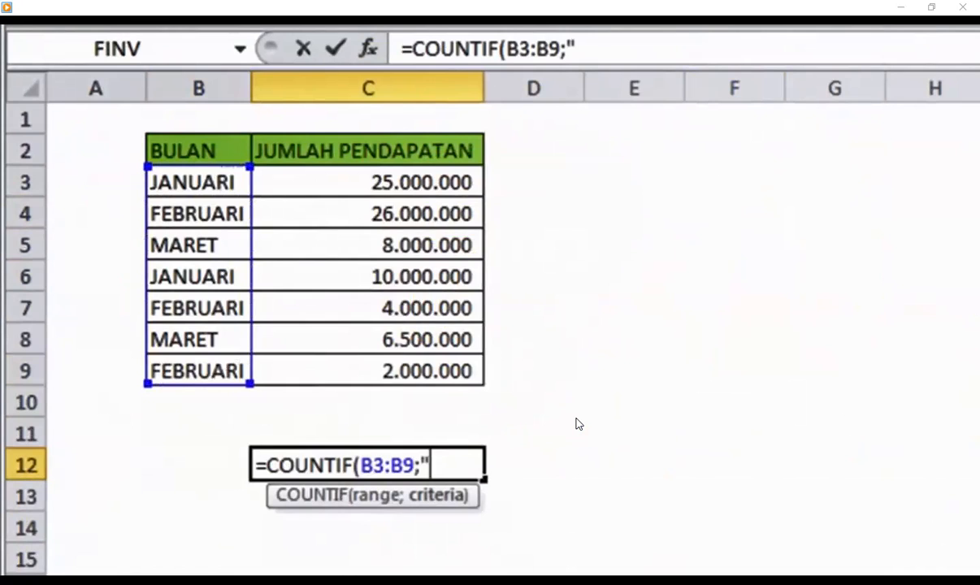
pyautogui.write('JANUARI')
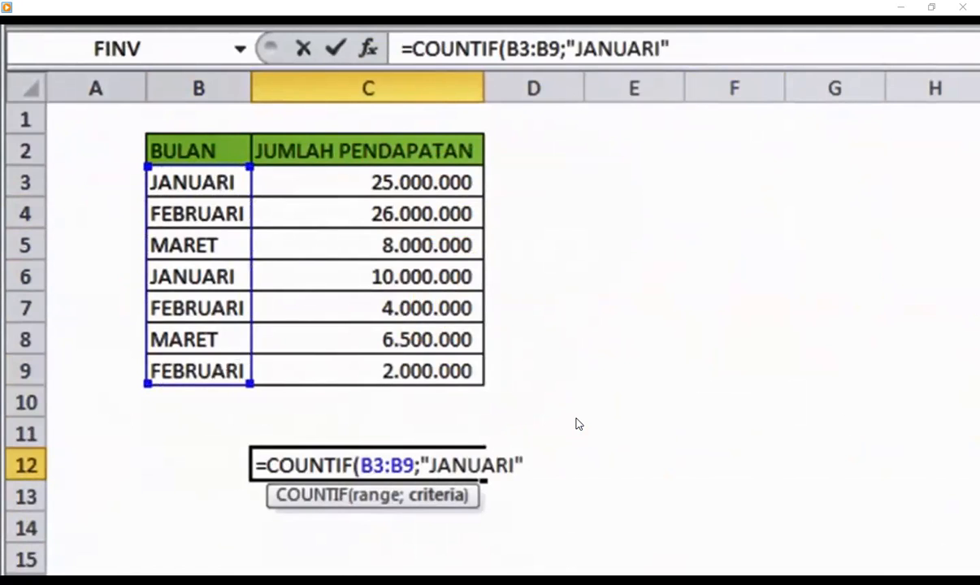
pyautogui.press('Return')
pyautogui.press('Up')
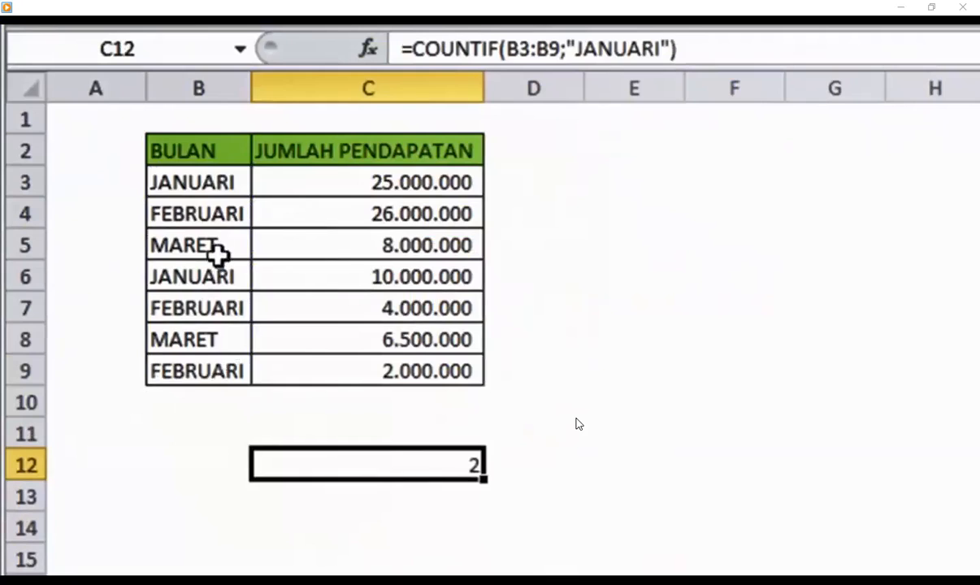
# Compare the JANUARI entries in B3 and B6 with the COUNTIF result in C12
pyautogui.click(201, 183)
pyautogui.click(220, 276)
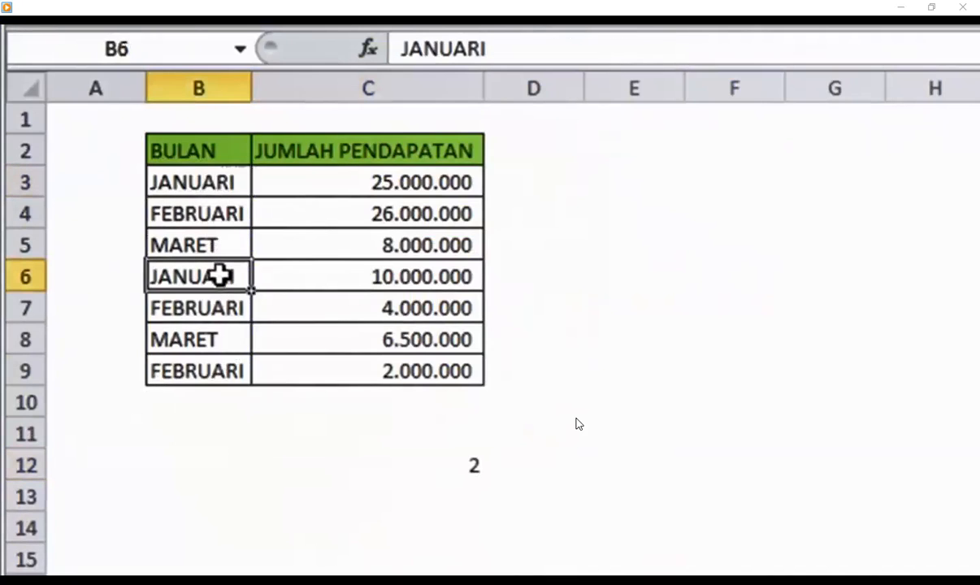
pyautogui.click(478, 461)
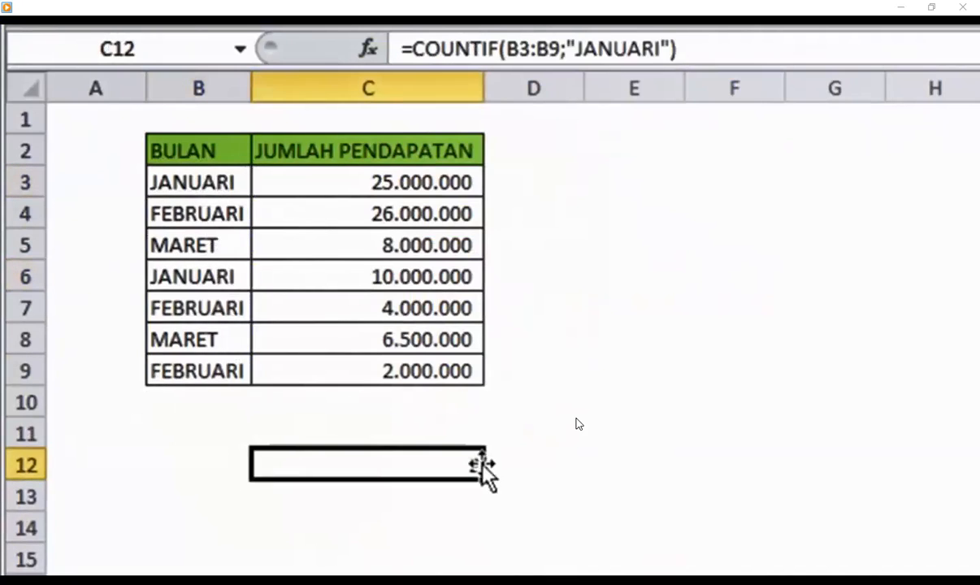
# Enter =COUNTIF(B3:B9;"FEBRUARI") in cell C13 to count the February rows
pyautogui.click(437, 491)
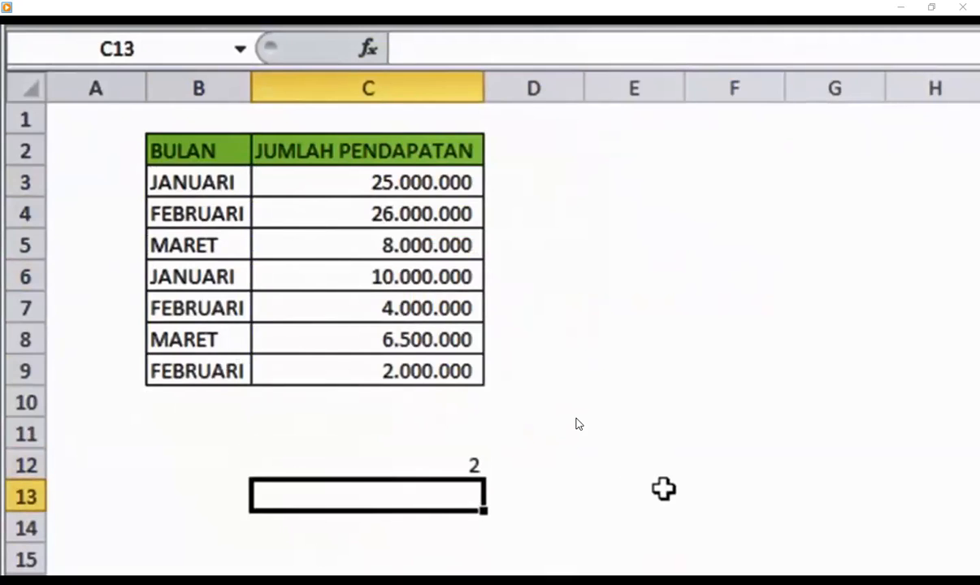
pyautogui.write('=COUN')
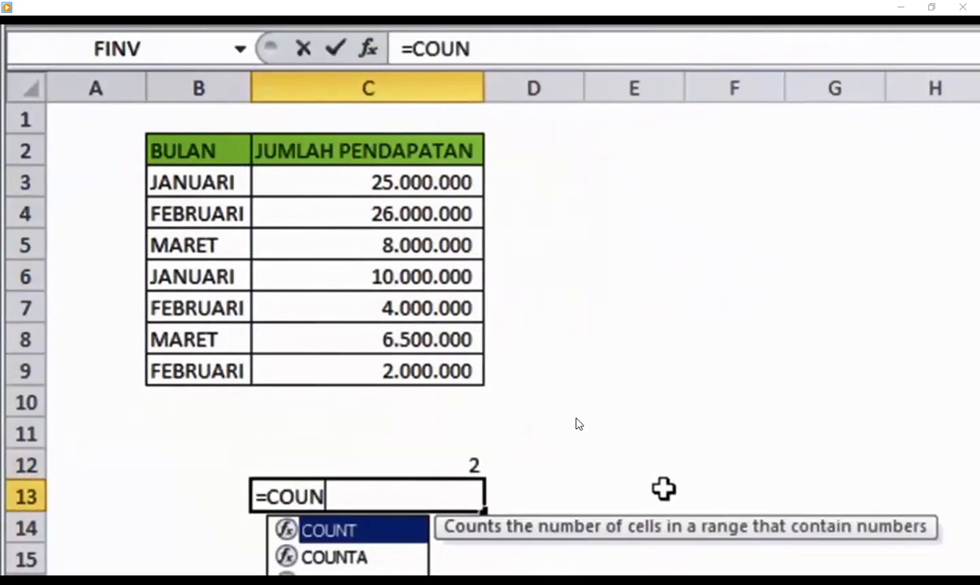
pyautogui.press('Down')
pyautogui.press('Down')
pyautogui.press('Down')
pyautogui.press('Tab')
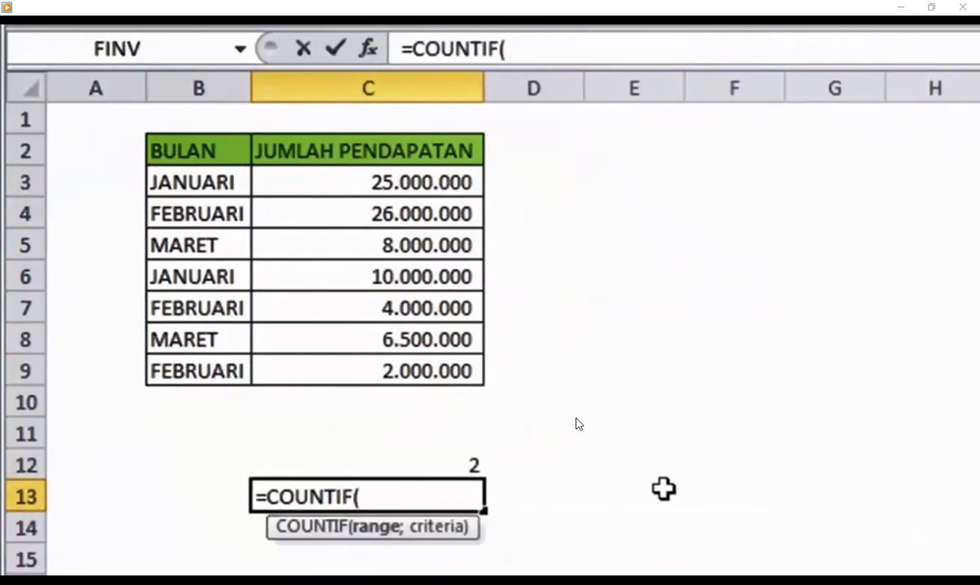
pyautogui.moveTo(232, 185); pyautogui.dragTo(253, 356)
pyautogui.write(';"')
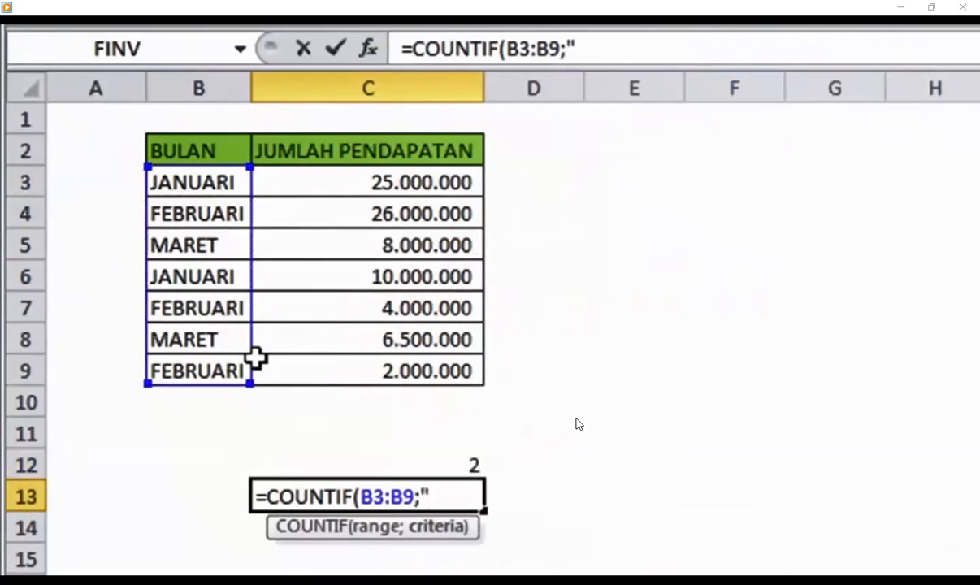
pyautogui.write('FEBRUARI')
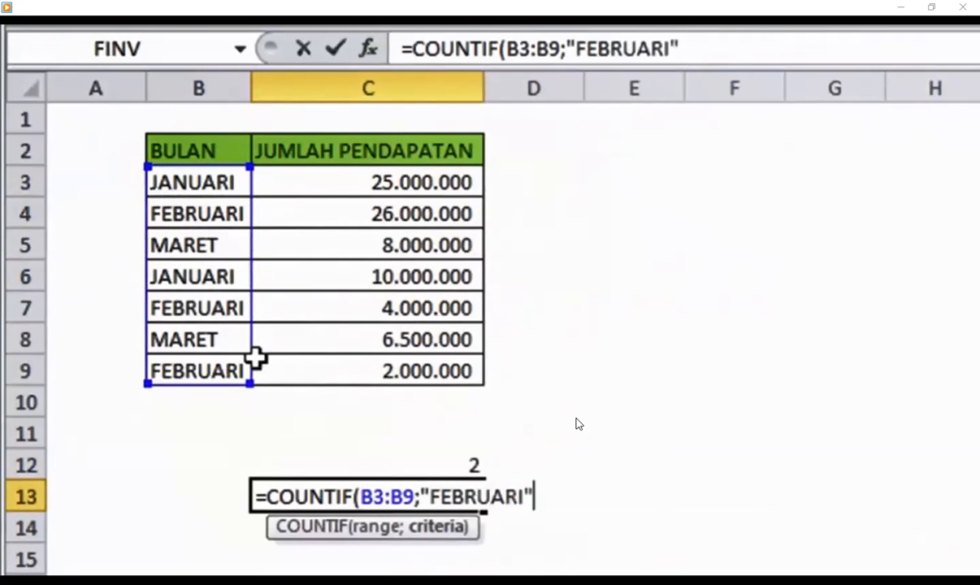
pyautogui.hotkey('ctrl', 'Return')
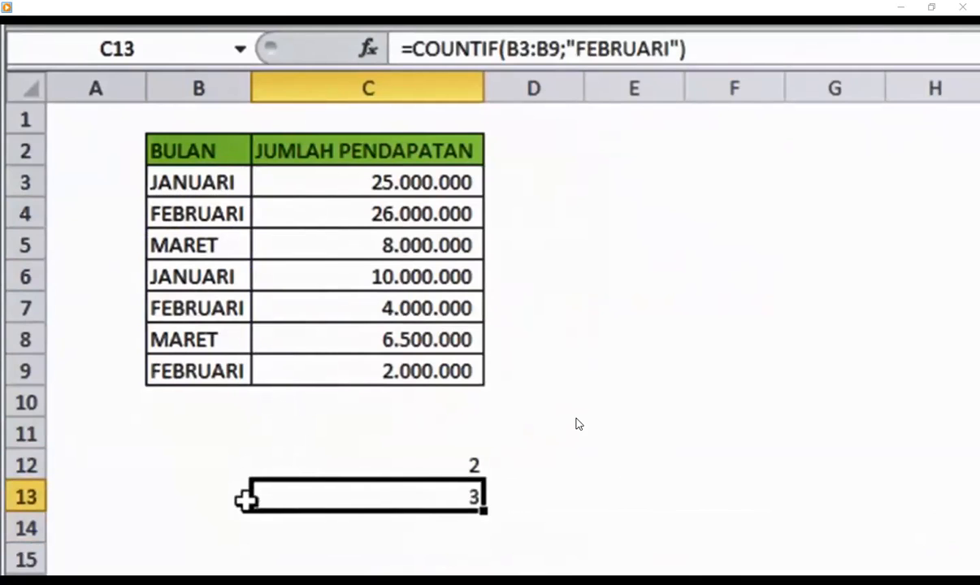
# Clear the COUNTIF formulas from the range C12:C14
pyautogui.click(213, 523)
pyautogui.moveTo(374, 462); pyautogui.dragTo(396, 502)
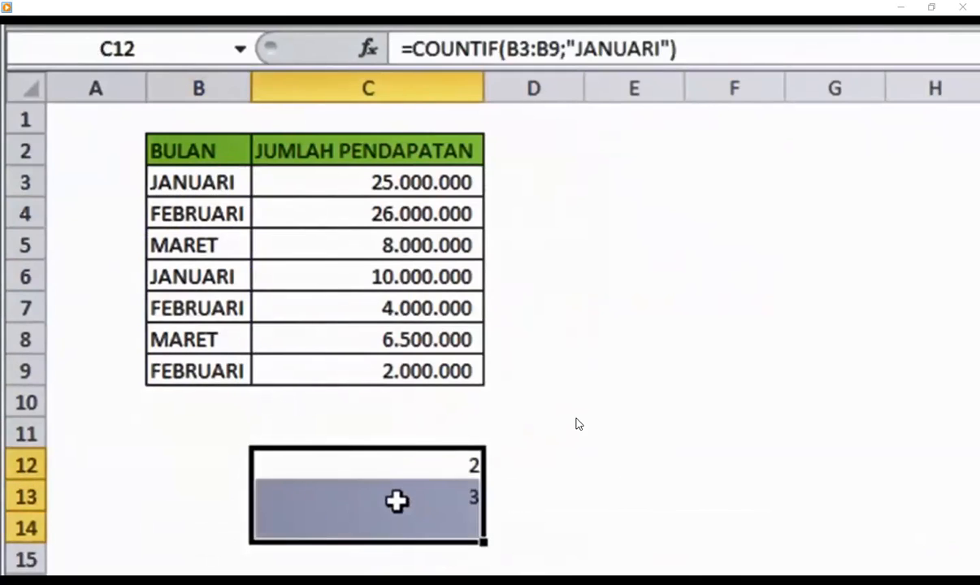
pyautogui.press('Delete')
pyautogui.click(396, 461)
# Enter the month labels JANUARI, FEBRUARI and MARET in cells B12 to B14
pyautogui.click(225, 458)
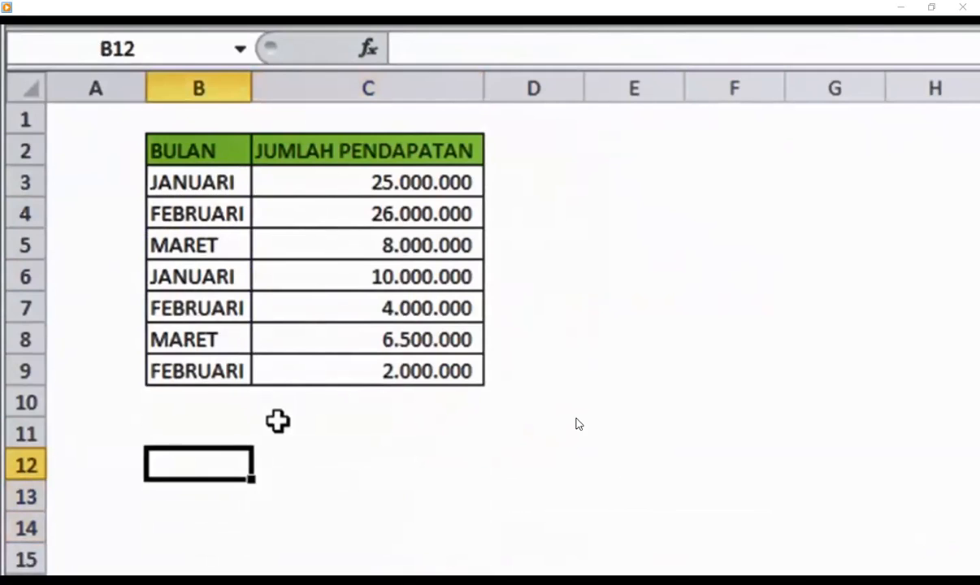
pyautogui.write('JANUARI')
pyautogui.press('Return')
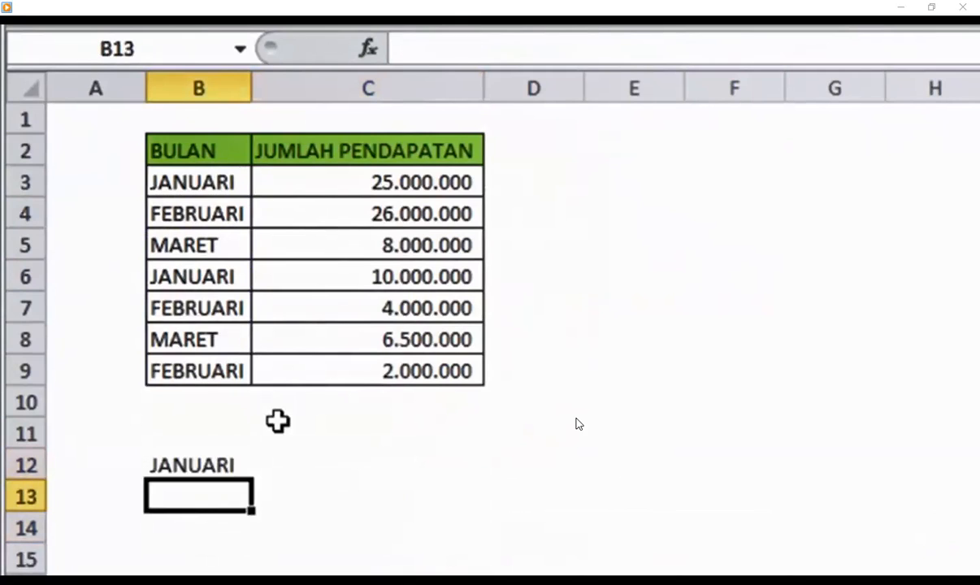
pyautogui.write('FEBRUARI')
pyautogui.press('Return')
pyautogui.write('MARET')
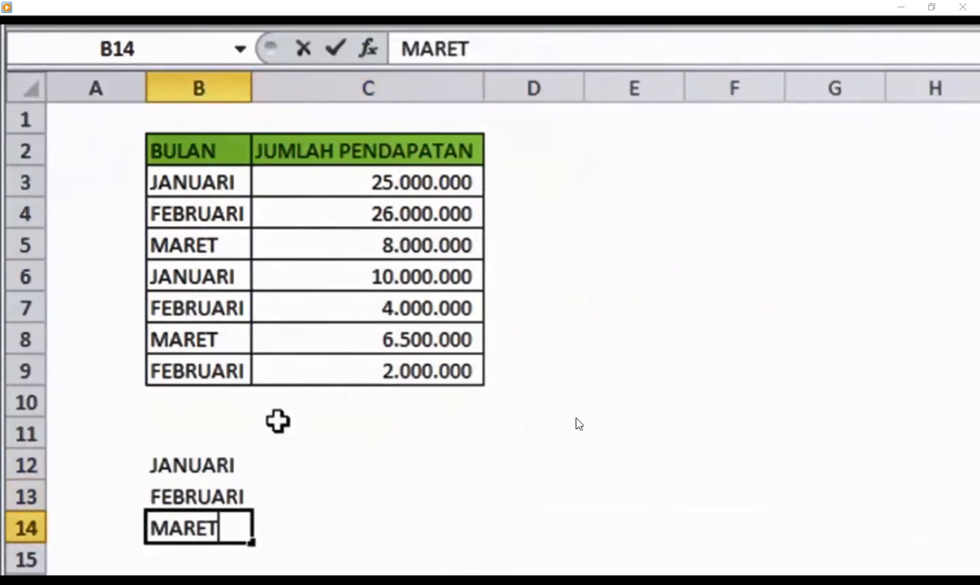
pyautogui.press('Return')
# Enter a COUNTIF formula in C12 that counts the months in B3:B9 matching the label in B12
pyautogui.press('Right')
pyautogui.press('Up')
pyautogui.press('Up')
pyautogui.press('Up')
pyautogui.write('=COUN')
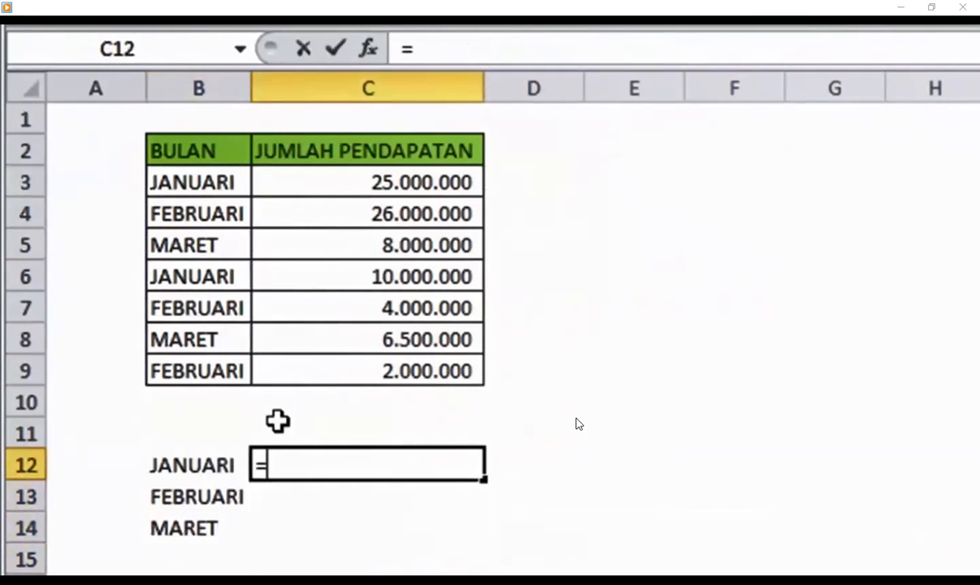
pyautogui.press('Down')
pyautogui.press('Down')
pyautogui.press('Down')
pyautogui.press('Tab')
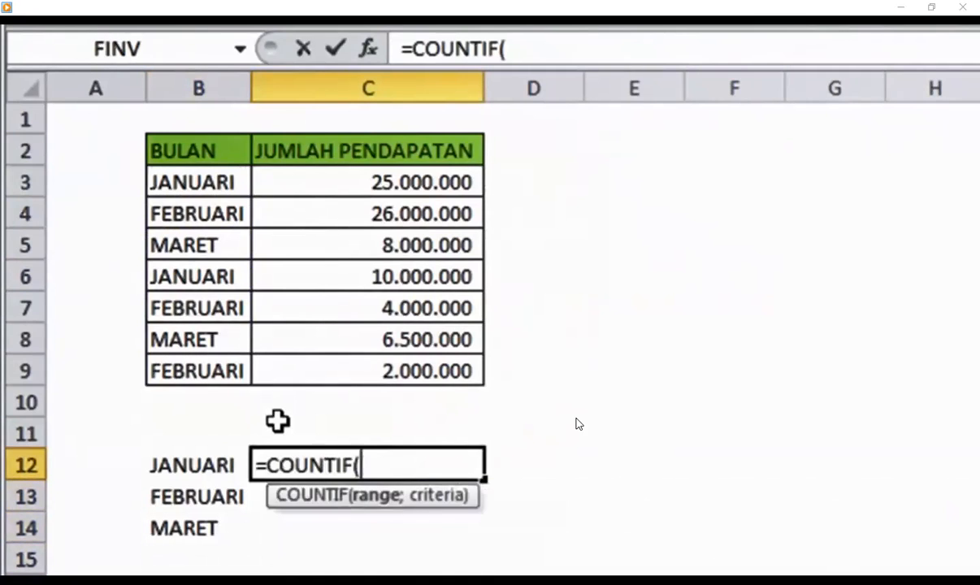
pyautogui.moveTo(221, 183); pyautogui.dragTo(218, 367)
pyautogui.write(';')
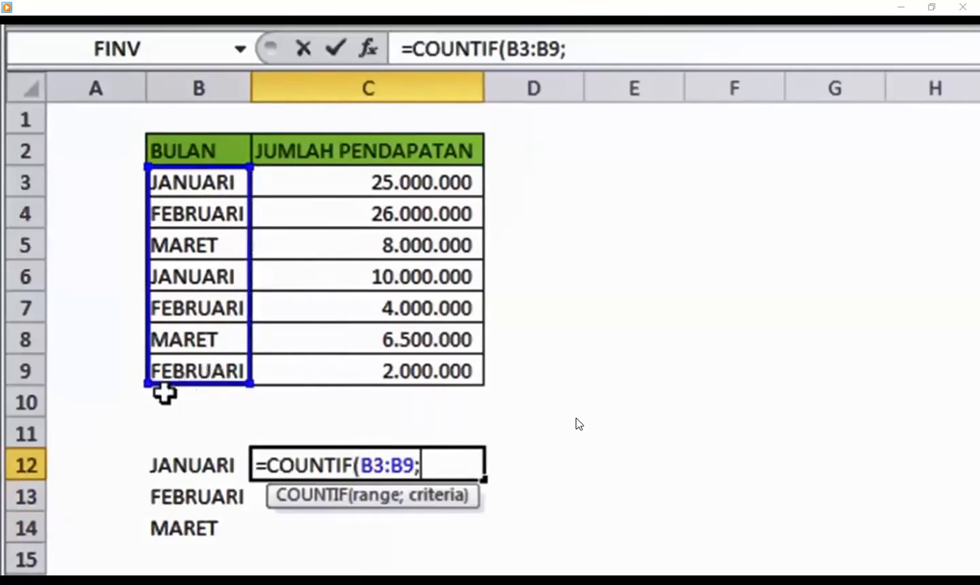
pyautogui.click(179, 469)
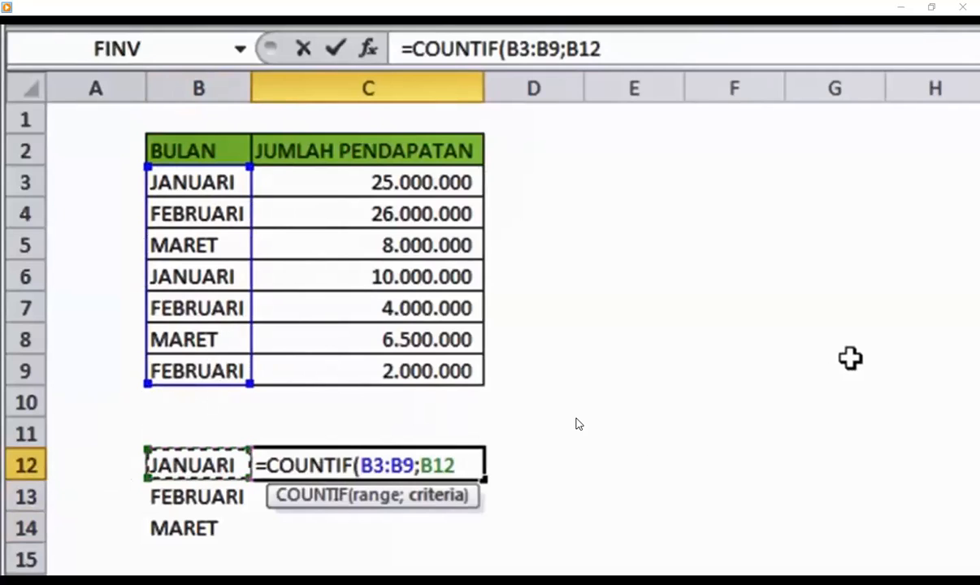
pyautogui.press('Return')
pyautogui.press('Up')
pyautogui.press('Down')
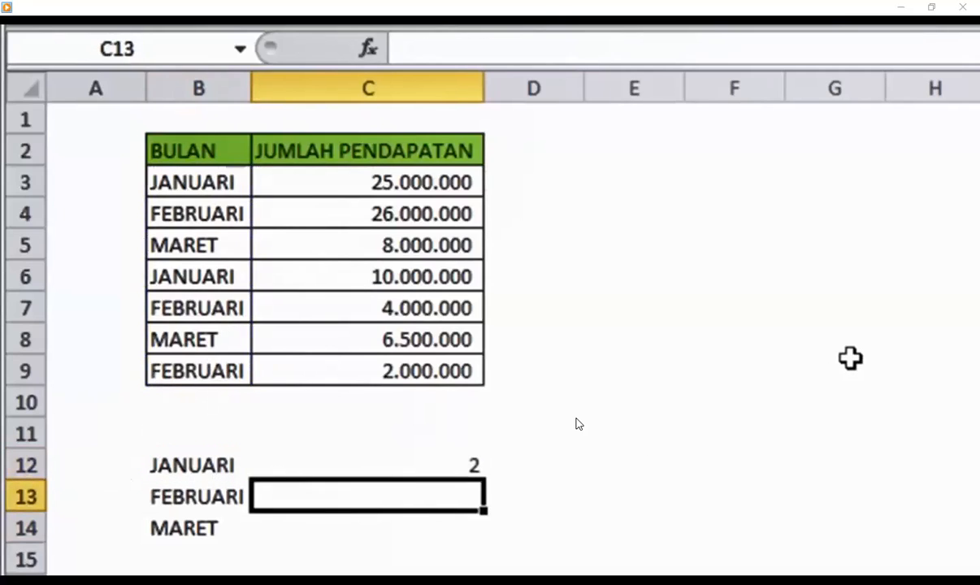
# Build a COUNTIF formula in C13 with B13 as both its range and its criterion
pyautogui.write('=COUN')
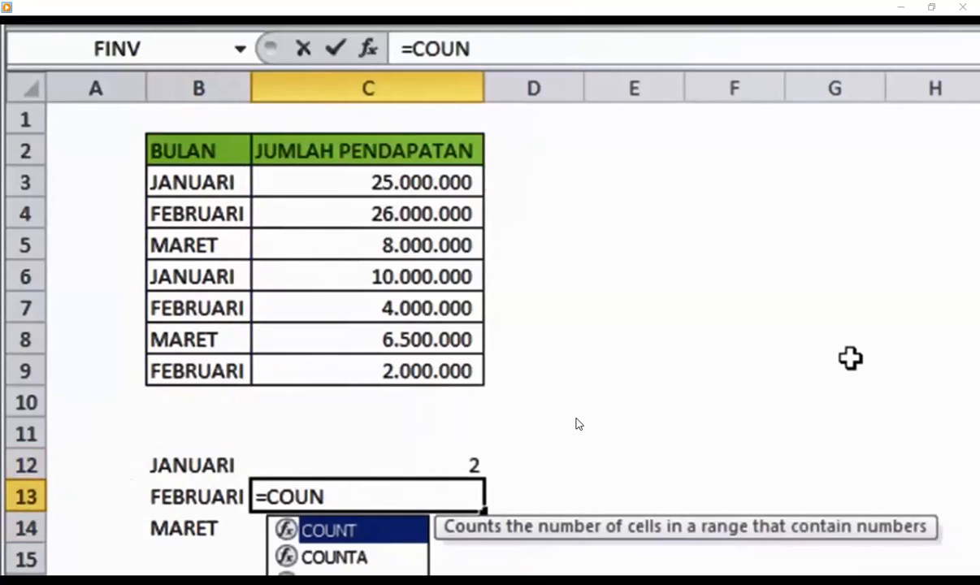
pyautogui.press('Down')
pyautogui.press('Down')
pyautogui.press('Down')
pyautogui.press('Tab')
pyautogui.moveTo(218, 187); pyautogui.dragTo(225, 368)
pyautogui.click(241, 501)
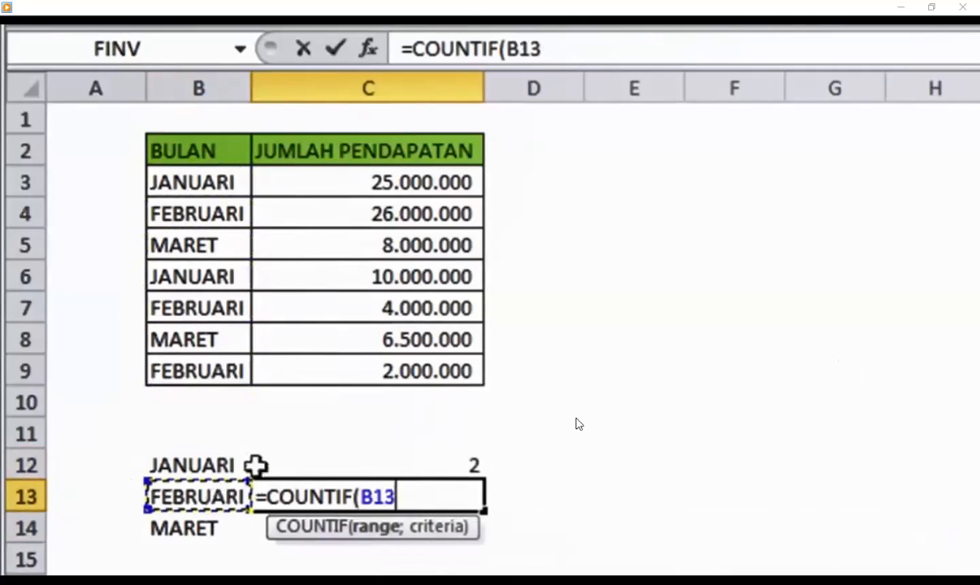
pyautogui.press('Return')
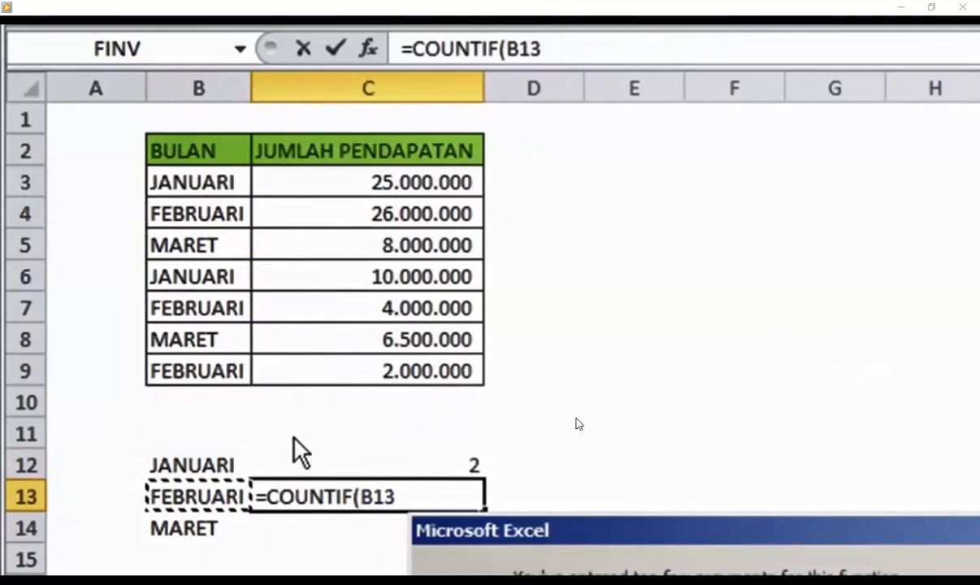
pyautogui.press('Return')
pyautogui.click(577, 50)
pyautogui.write(';')
pyautogui.click(209, 498)
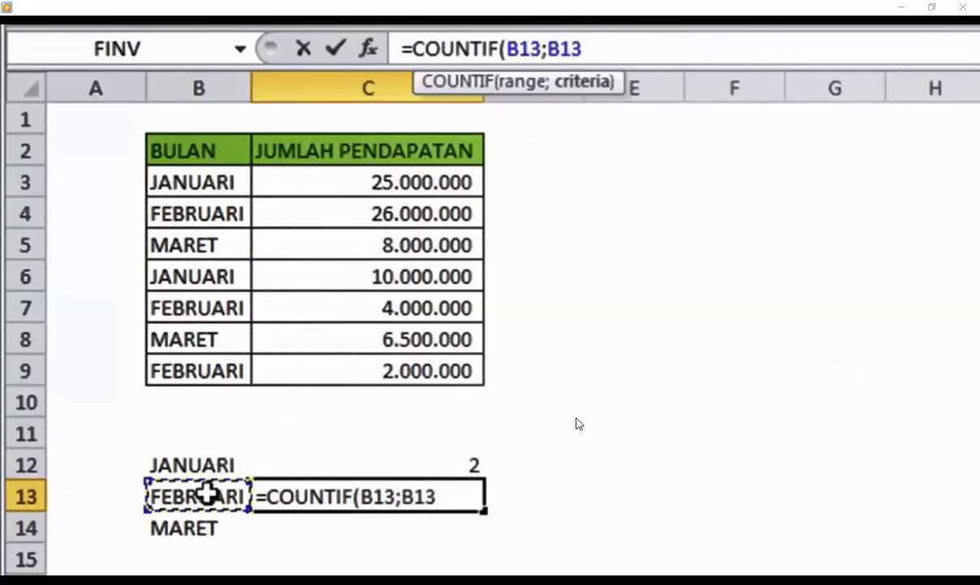
# Replace the arguments of the COUNTIF formula in C13 with the range B3:B9 and the criterion B13
pyautogui.moveTo(610, 49); pyautogui.dragTo(506, 49)
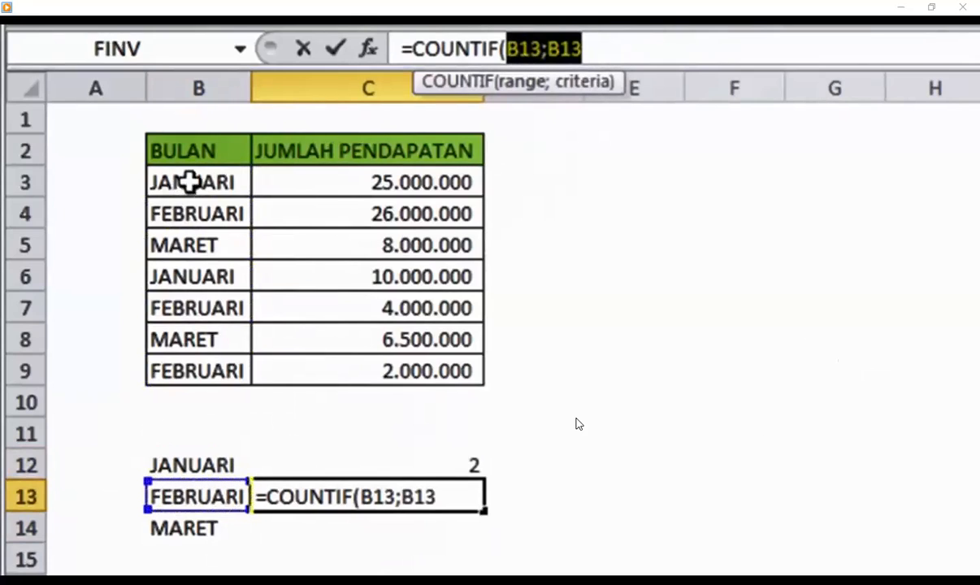
pyautogui.moveTo(189, 182); pyautogui.dragTo(195, 372)
pyautogui.write(';')
pyautogui.click(189, 500)
pyautogui.press('Return')
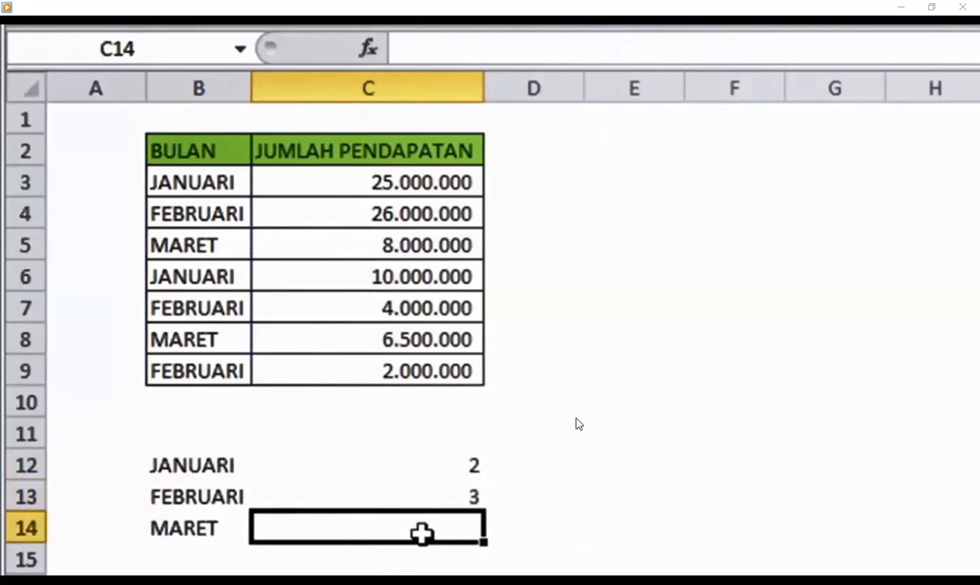
# Enter a COUNTIF formula in C14 that counts the months in B3:B9 matching the label in B14
pyautogui.write('=C')
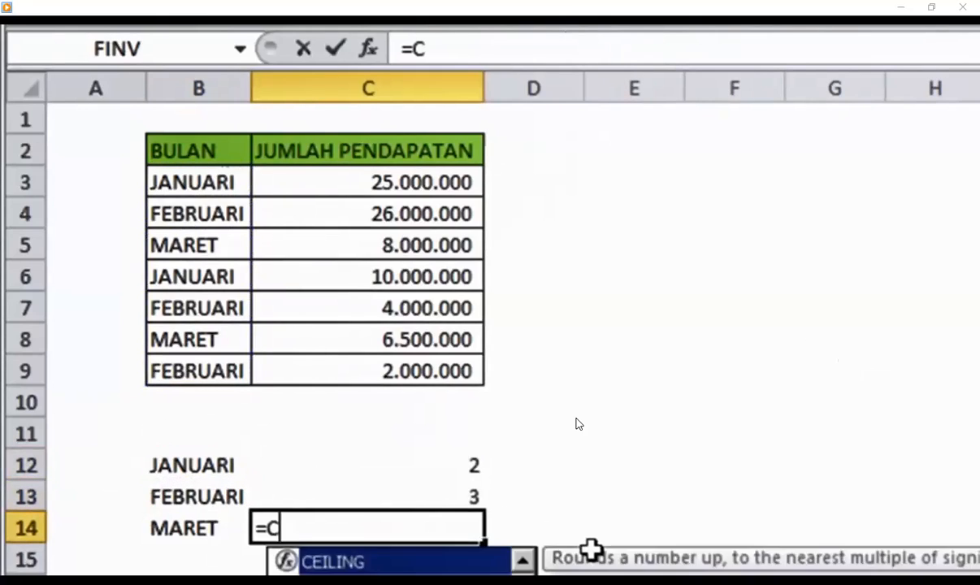
pyautogui.write('OUNTIF(')
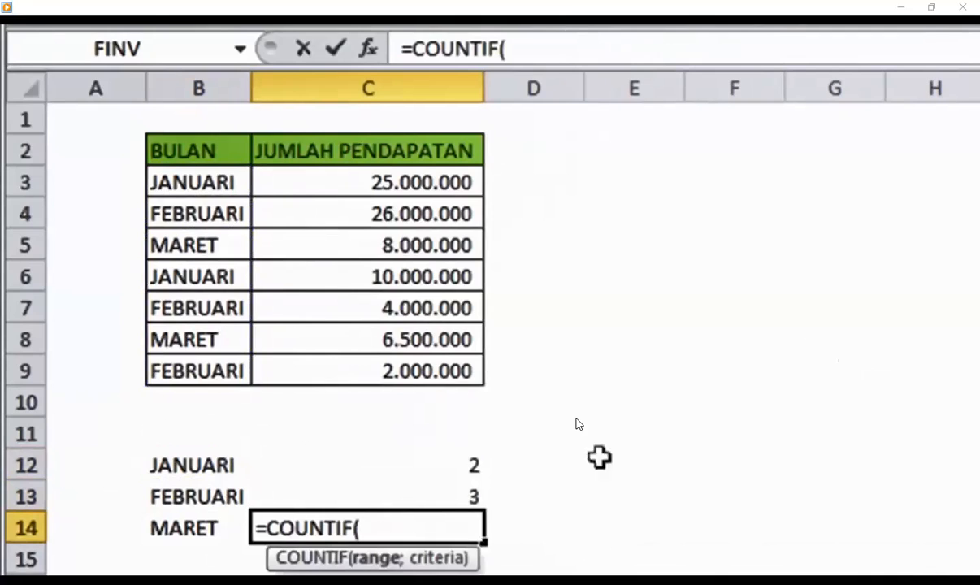
pyautogui.moveTo(199, 180); pyautogui.dragTo(219, 368)
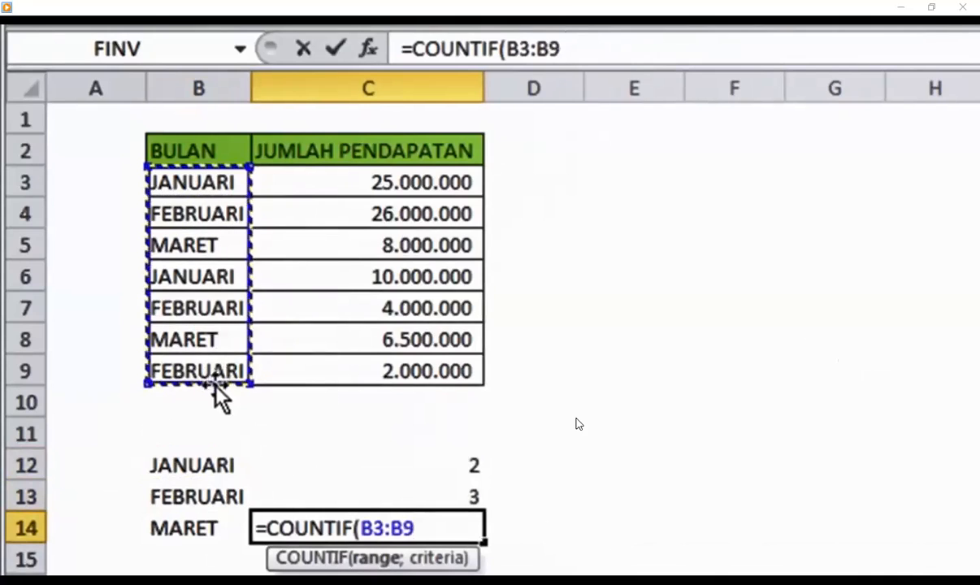
pyautogui.write(';')
pyautogui.click(179, 529)
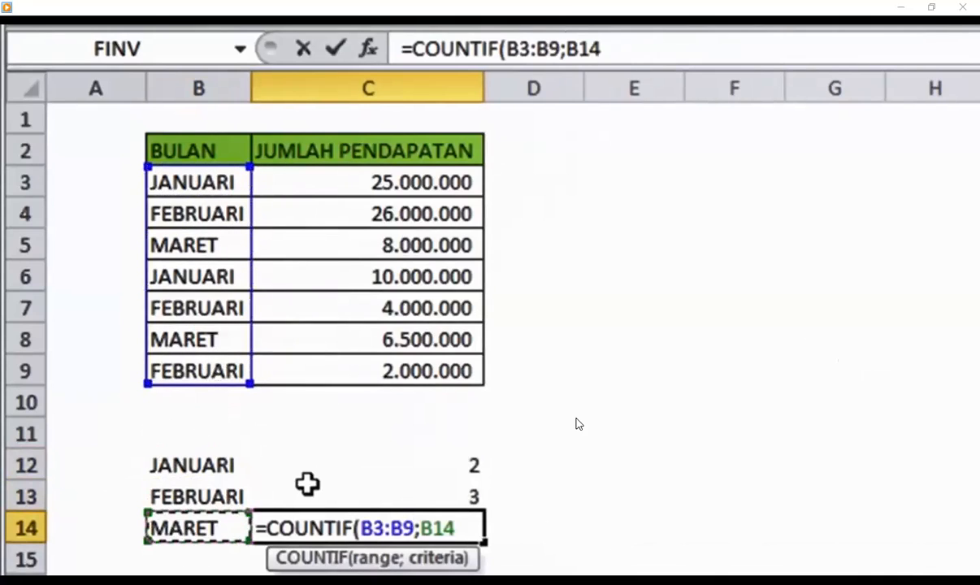
pyautogui.press('Return')
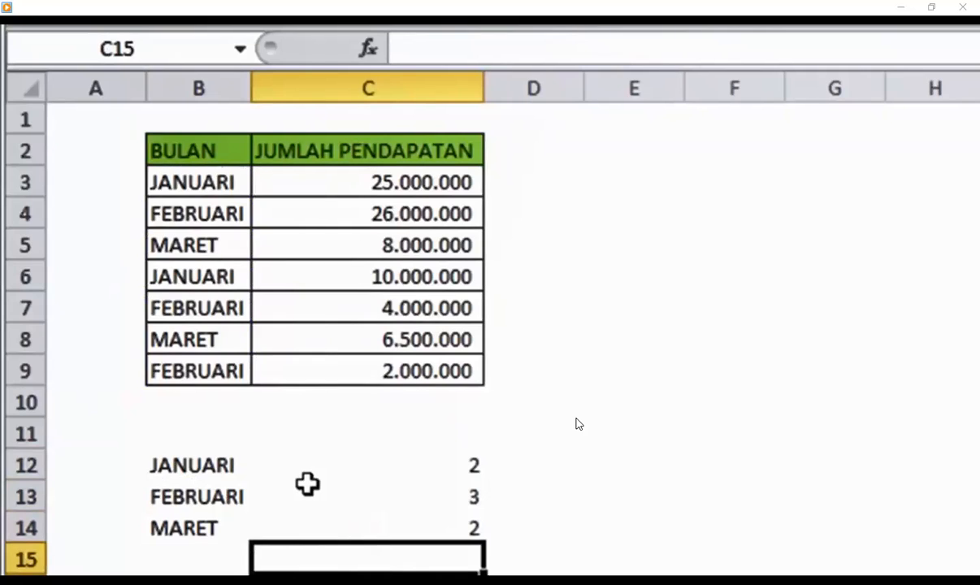
# Total the three month counts in C15 with =SUM(C12:C14)
pyautogui.write('=SUM(')
pyautogui.press('Up')
pyautogui.hotkey('shift', 'Up')
pyautogui.hotkey('shift', 'Up')
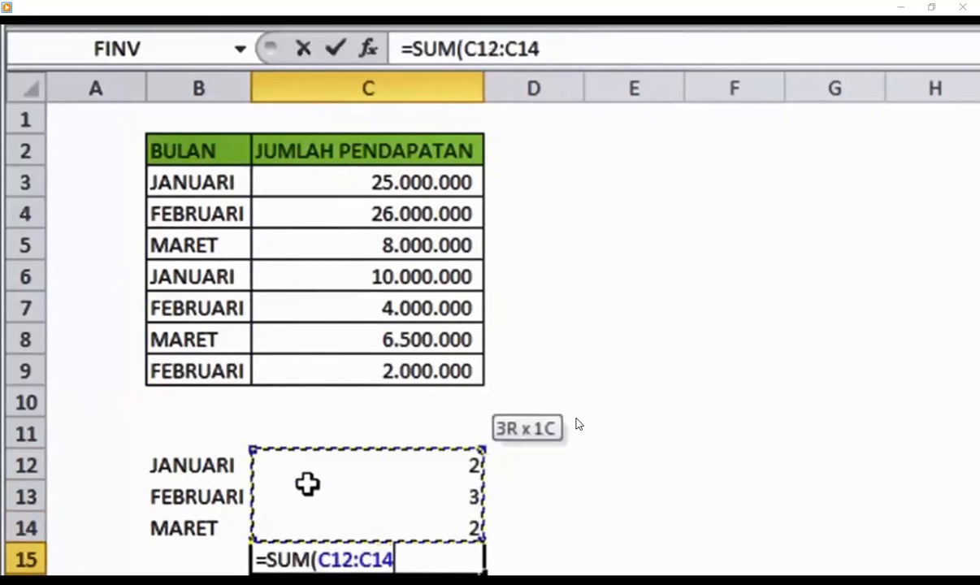
pyautogui.press('Return')
pyautogui.click(450, 555)
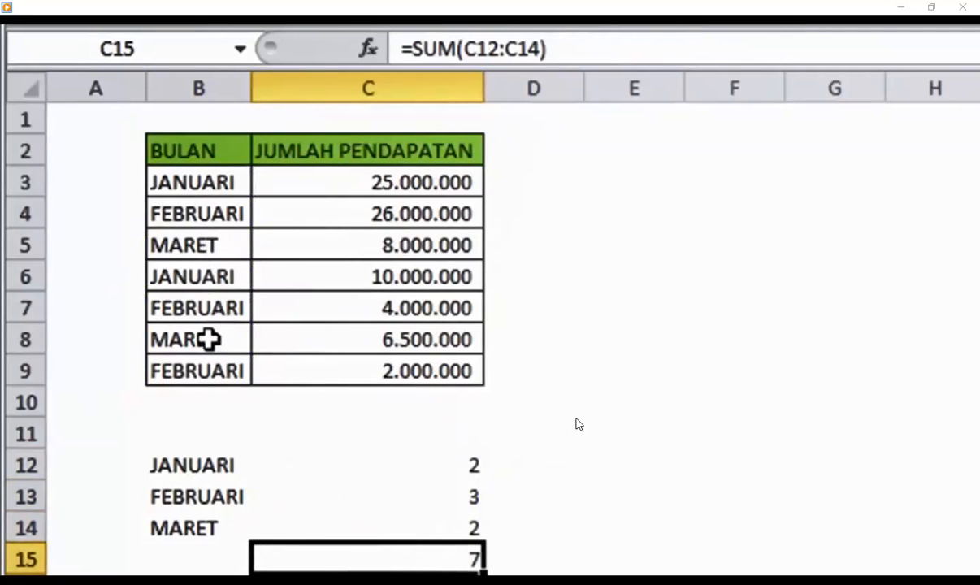
pyautogui.click(213, 368)
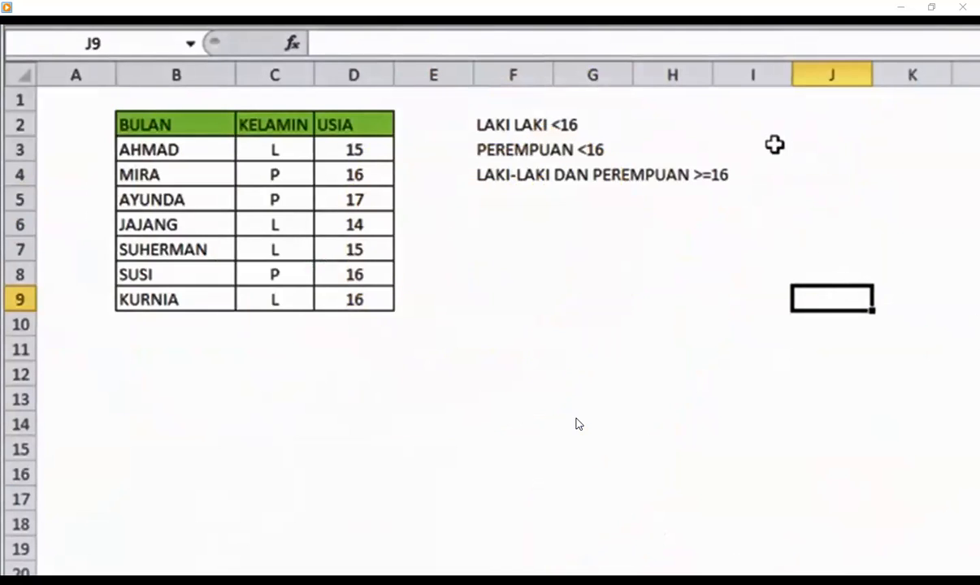
# Examine the three gender and age criteria listed in F2:F4 beside the data table
pyautogui.click(795, 124)
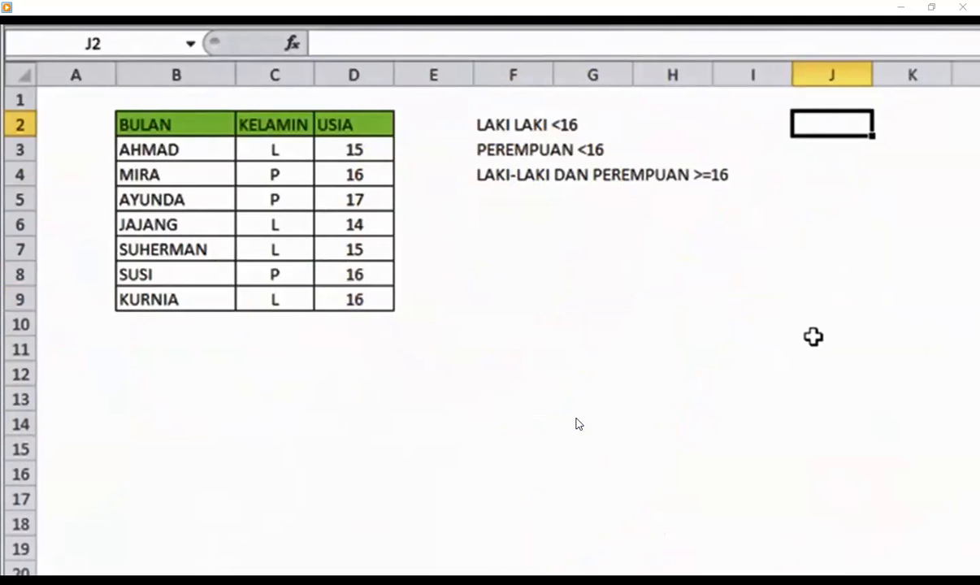
pyautogui.press('Left')
pyautogui.press('Left')
pyautogui.press('Left')
pyautogui.press('Left')
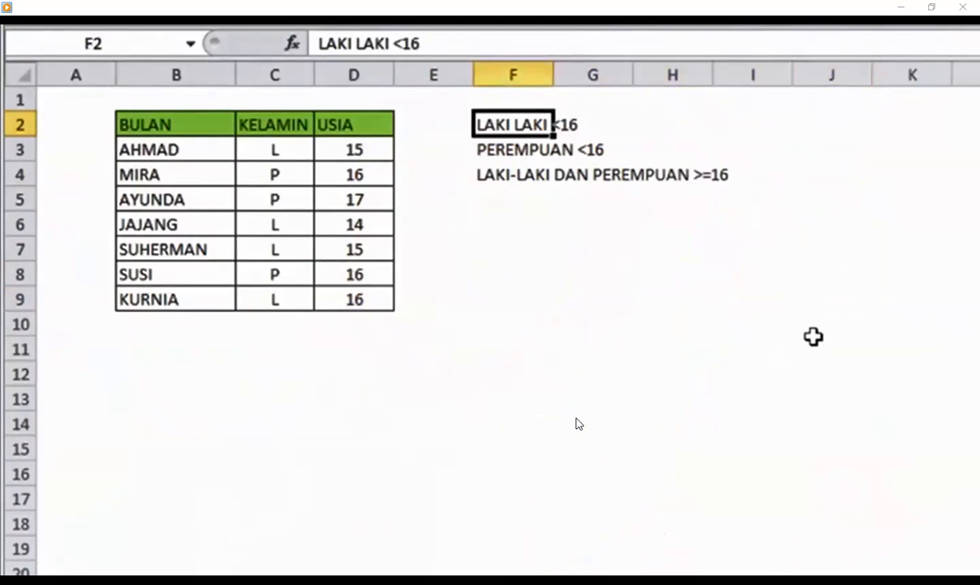
pyautogui.press('Right')
pyautogui.press('Right')
pyautogui.press('Right')
pyautogui.press('Right')
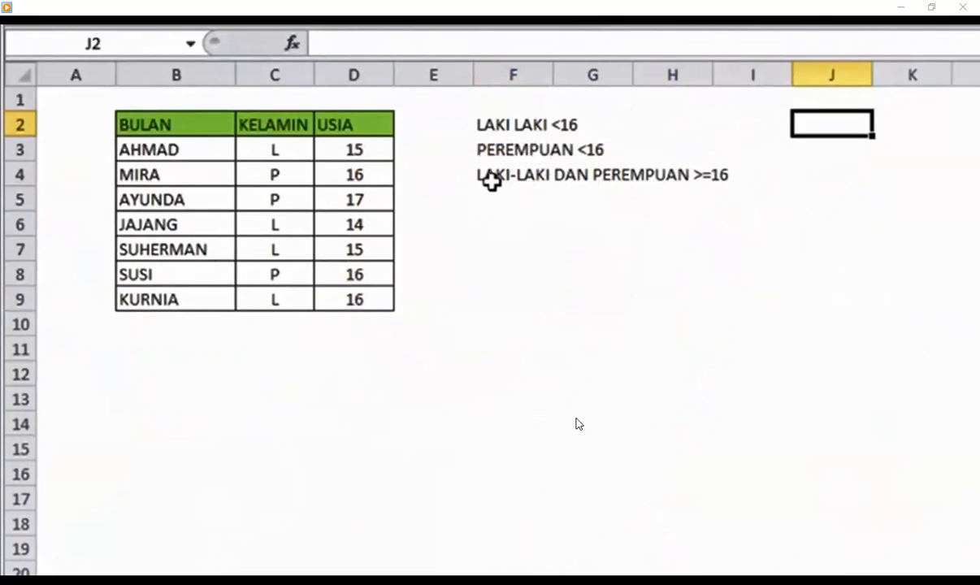
pyautogui.click(491, 176)
pyautogui.click(569, 228)
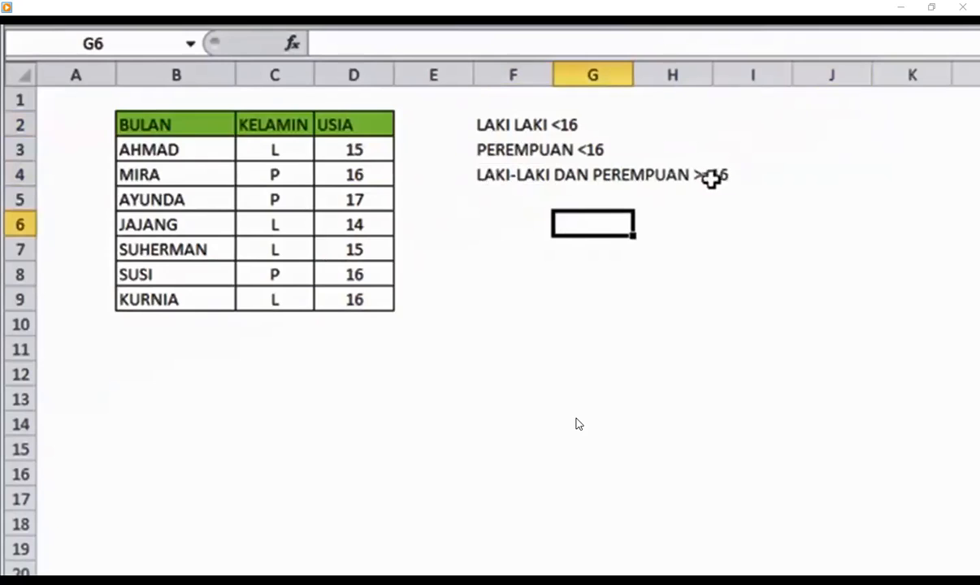
# Start a COUNTIFS formula in J2 with the KELAMIN cells C3:C9 as the first criteria range
pyautogui.click(822, 132)
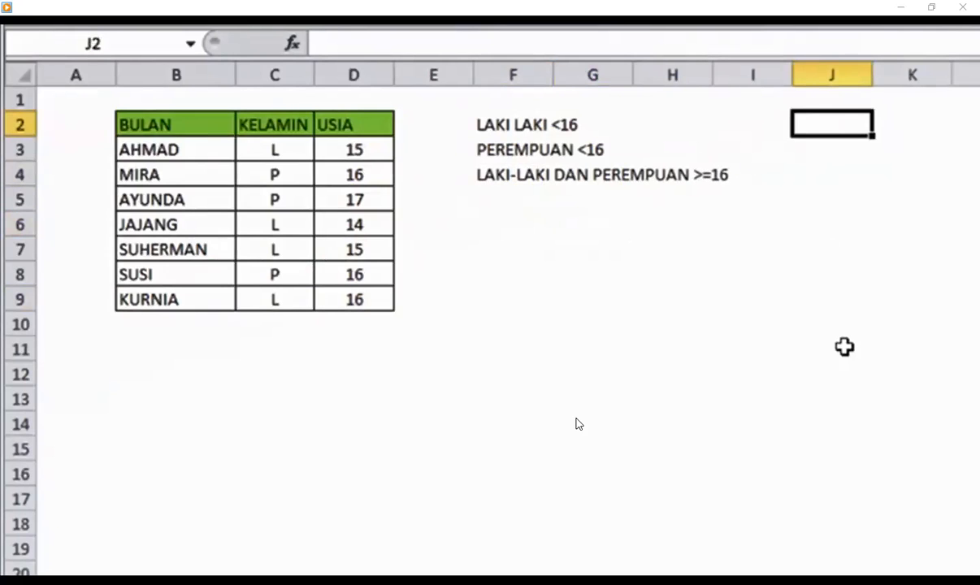
pyautogui.write('=COUN')
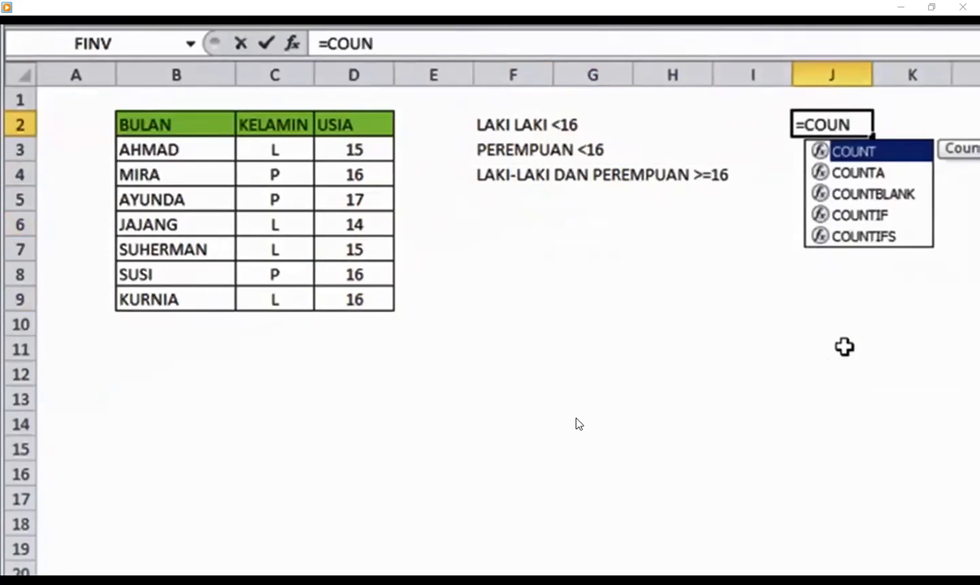
pyautogui.press('Down')
pyautogui.press('Down')
pyautogui.press('Down')
pyautogui.press('Down')
pyautogui.press('Tab')
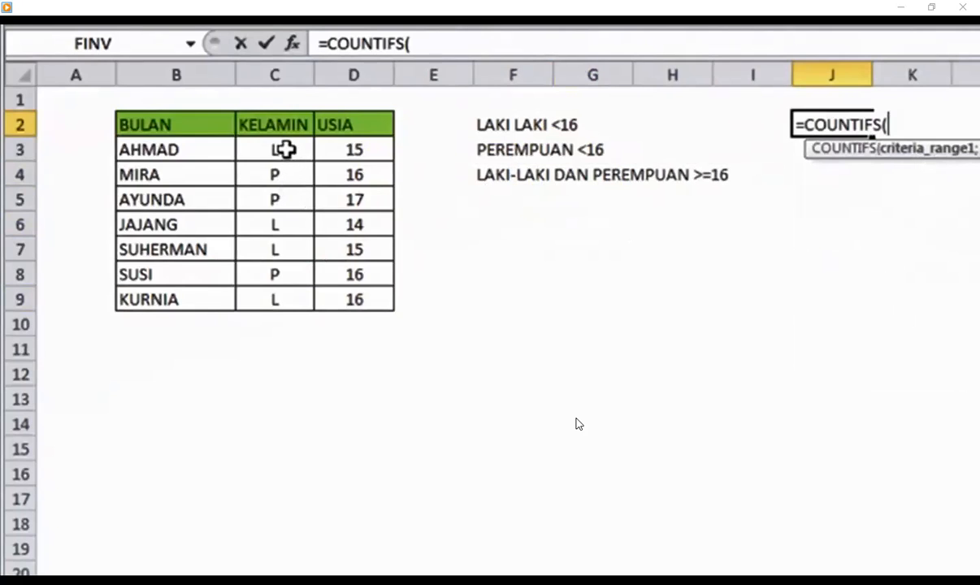
pyautogui.moveTo(285, 148); pyautogui.dragTo(302, 302)
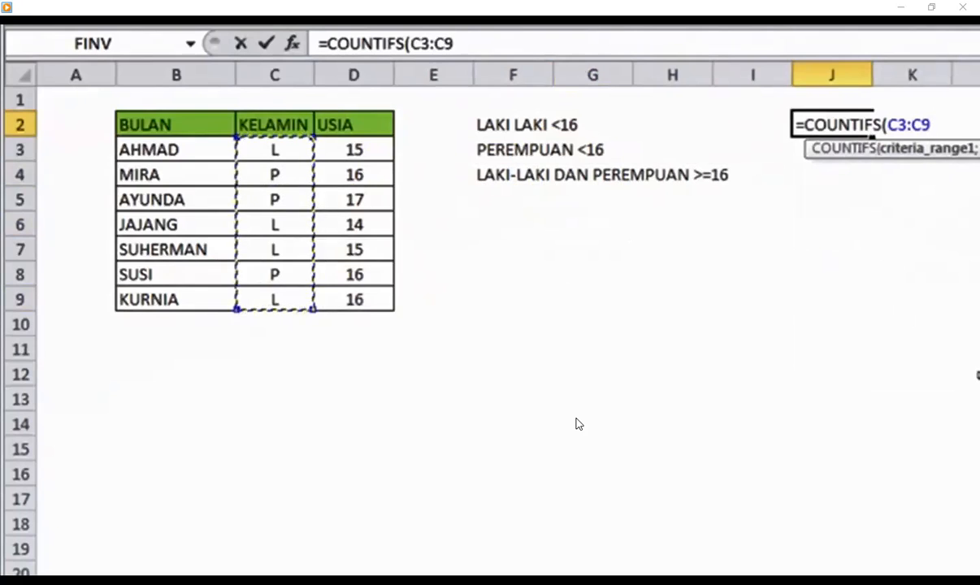
pyautogui.write(';')
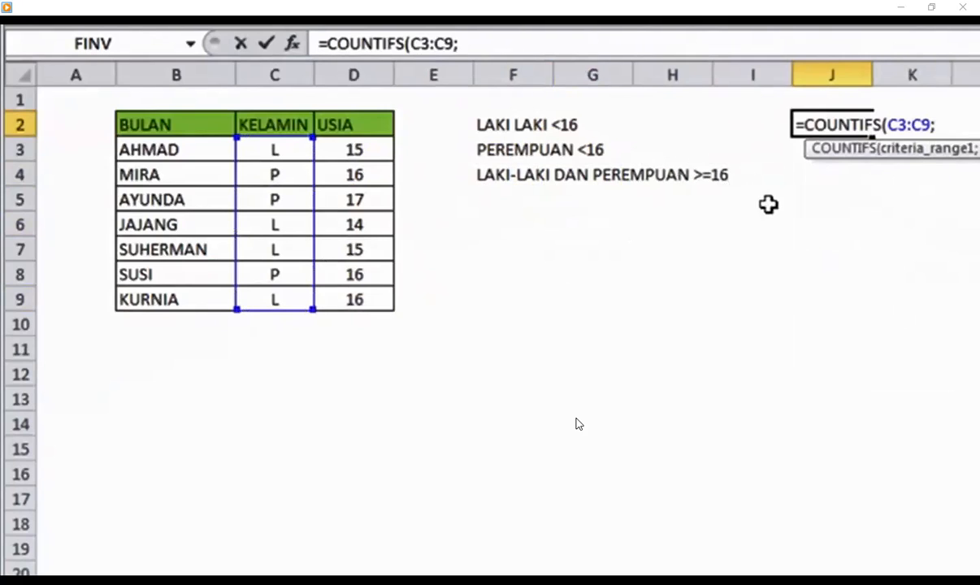
# Add the criterion "L" and the second range D3:D9 with the criterion "<16" to the COUNTIFS formula in J2
pyautogui.write(':"l"')
pyautogui.press('BackSpace')
pyautogui.press('BackSpace')
pyautogui.write('L"')
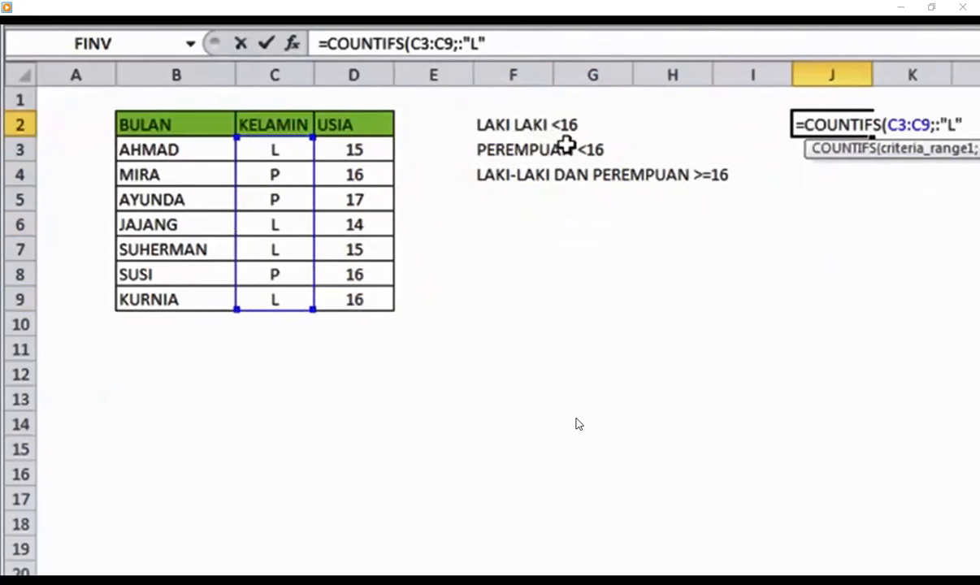
pyautogui.write(';')
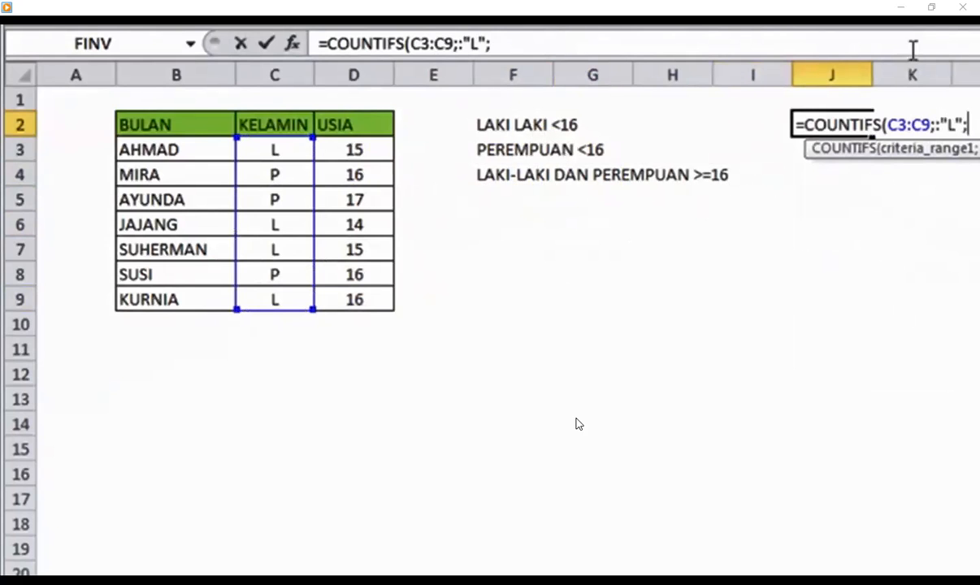
pyautogui.moveTo(352, 147); pyautogui.dragTo(360, 293)
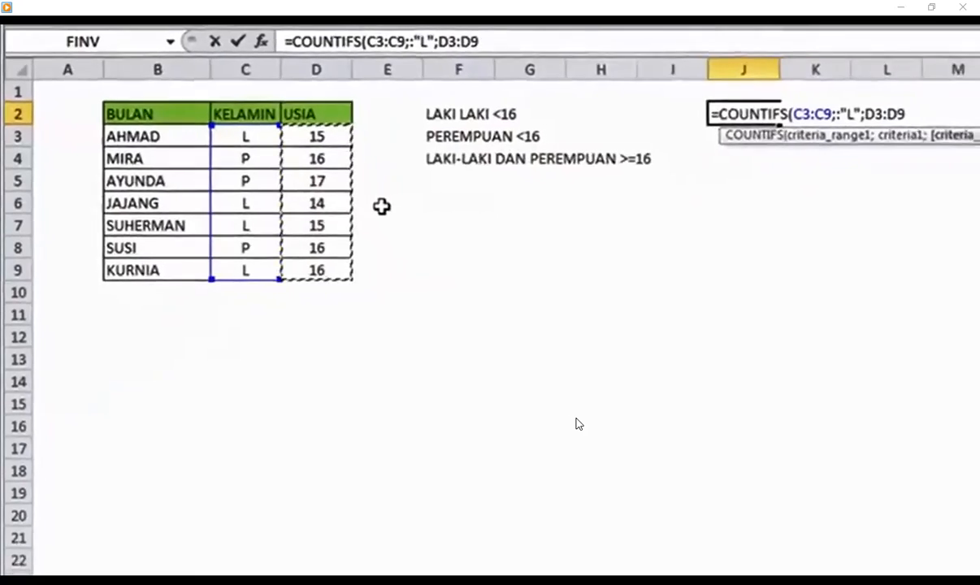
pyautogui.write(';')
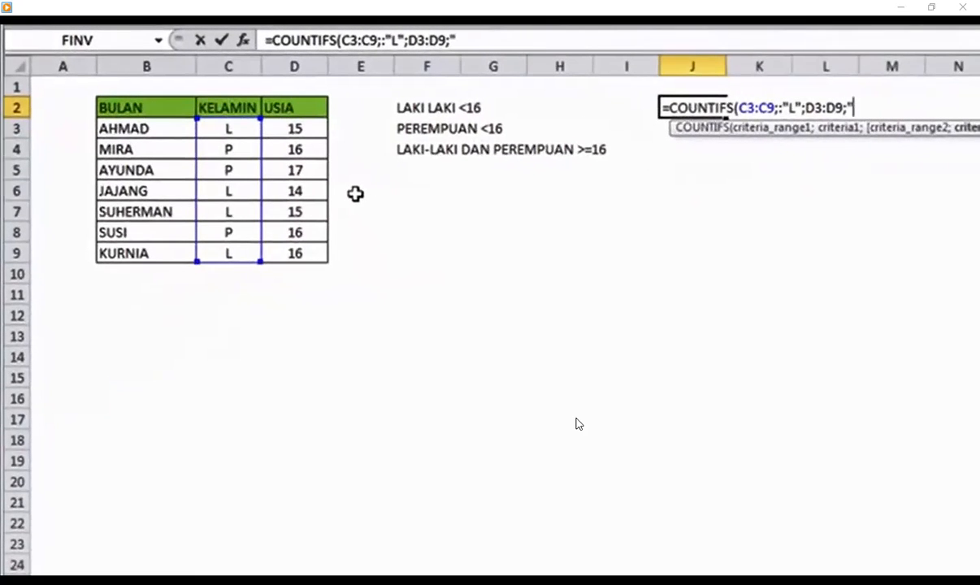
pyautogui.write('"<16')
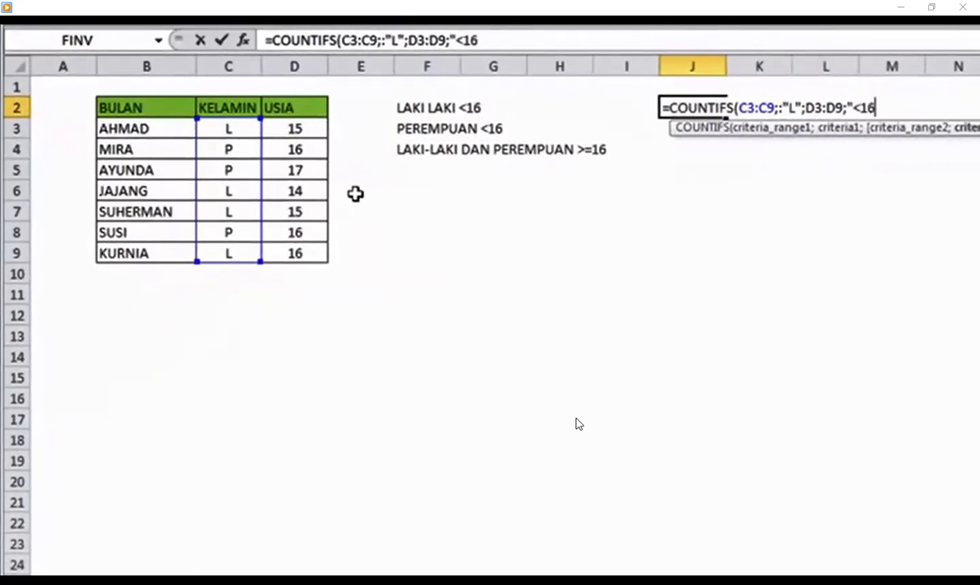
# Remove the stray colon before "L" from the COUNTIFS formula in J2, enter it, and check it against the first data row
pyautogui.press('Return')
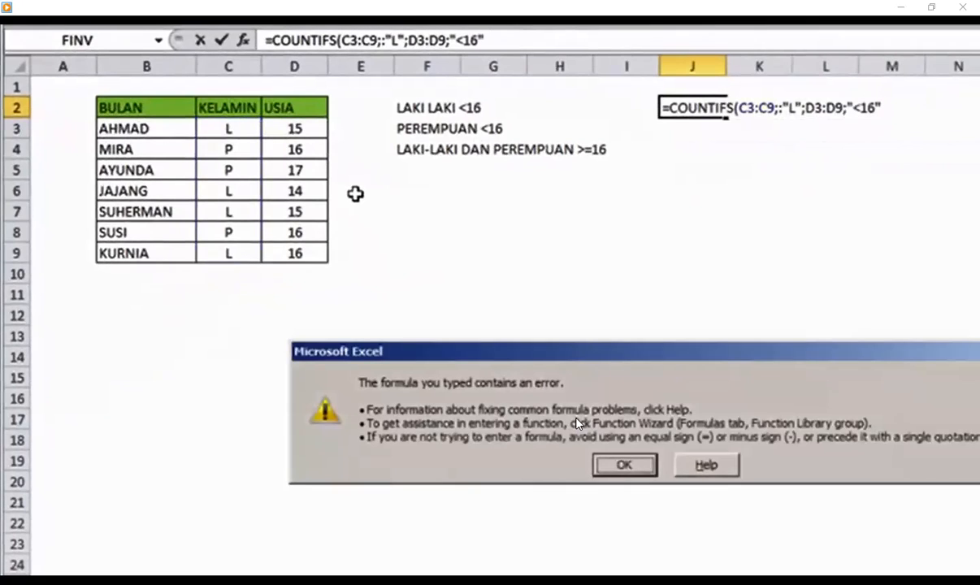
pyautogui.press('Return')
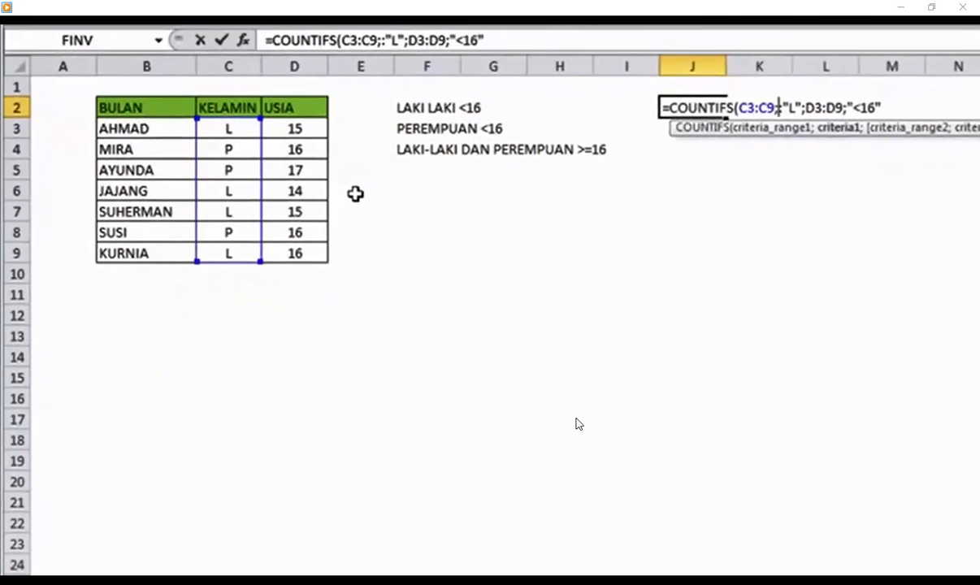
pyautogui.press('BackSpace')
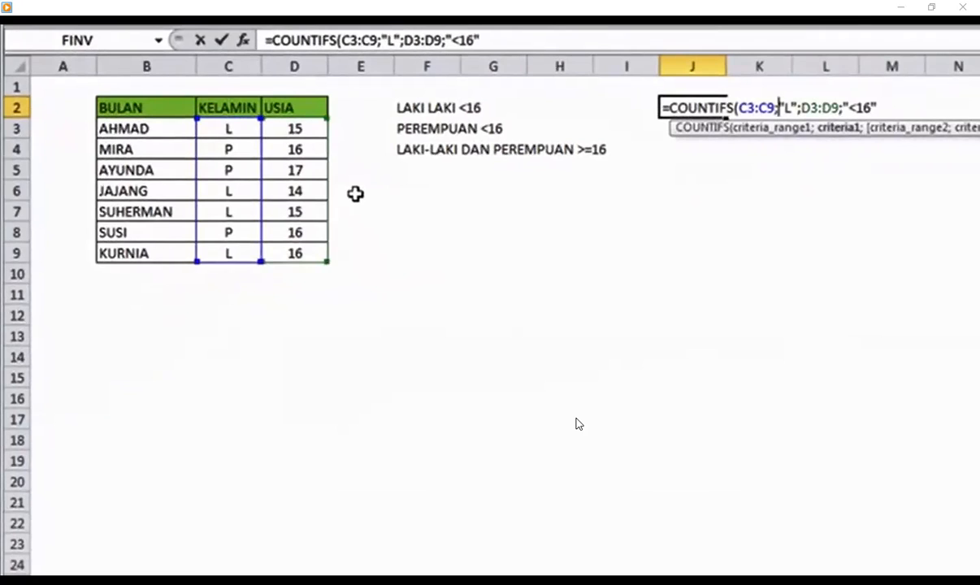
pyautogui.press('Return')
pyautogui.press('Up')
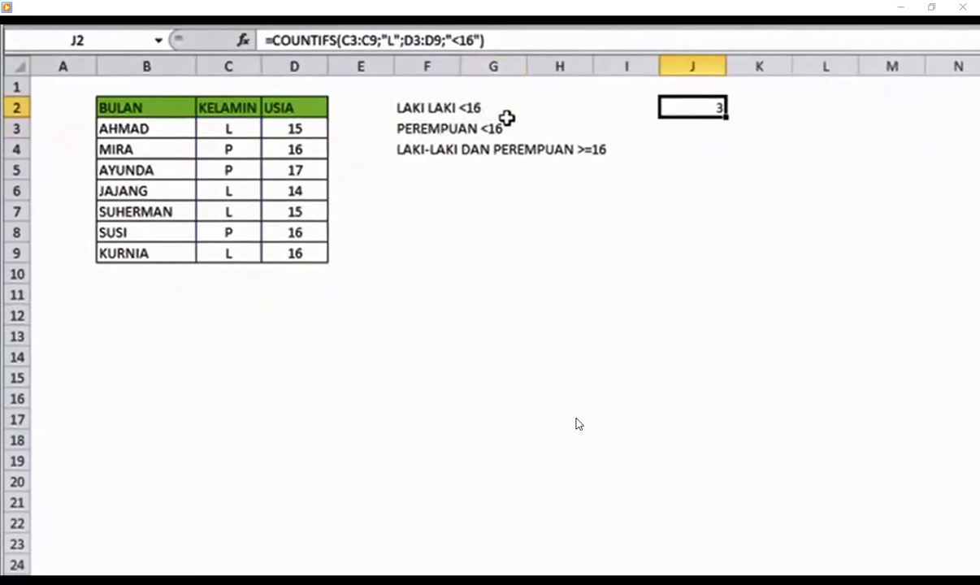
pyautogui.moveTo(228, 130); pyautogui.dragTo(316, 130)
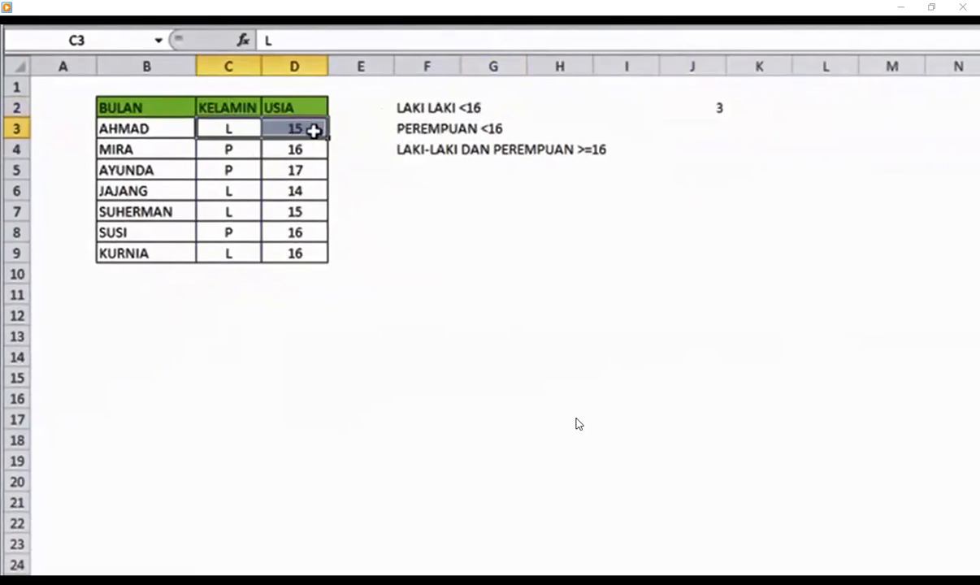
# Check the ages of the male entries below 16 against the COUNTIFS formula in J2
pyautogui.click(297, 192)
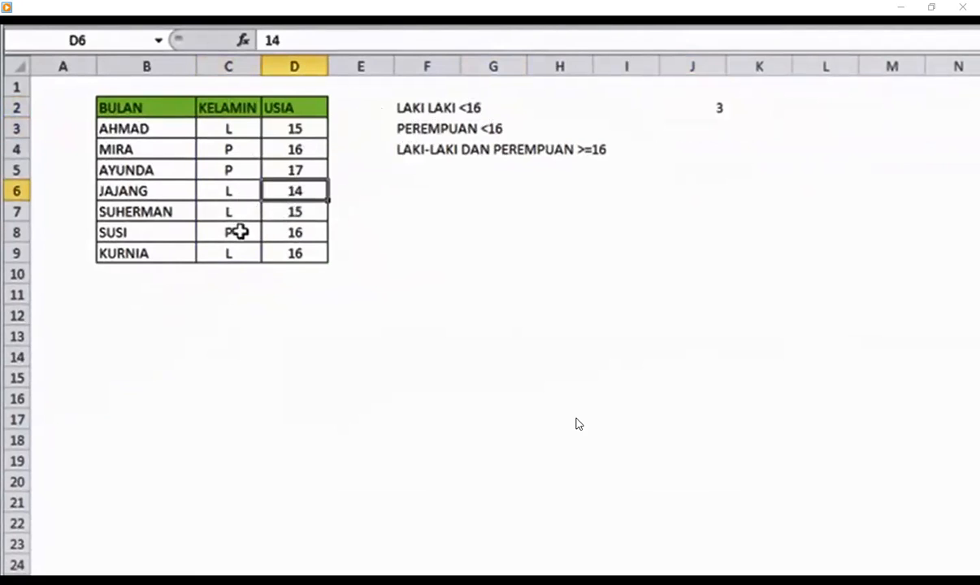
pyautogui.click(289, 208)
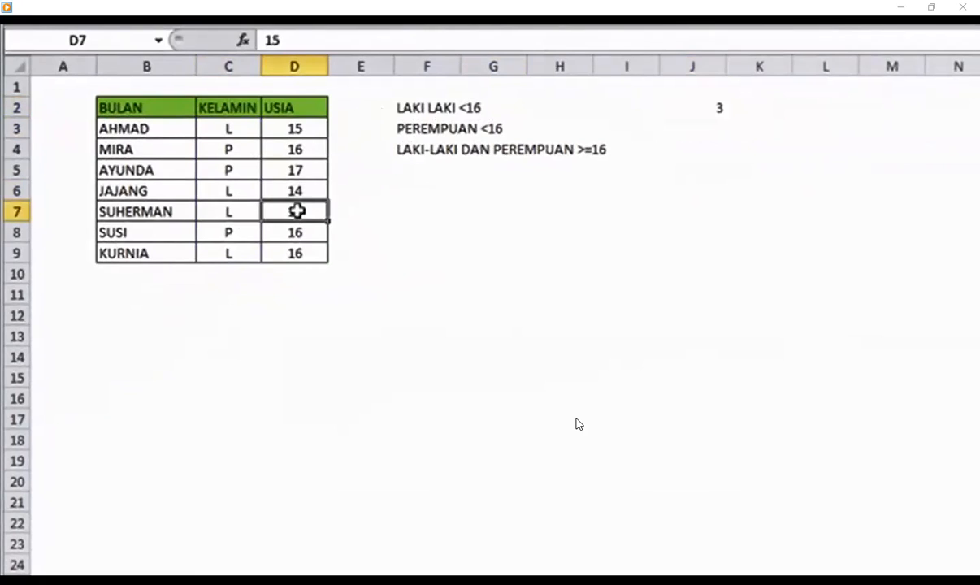
pyautogui.click(708, 102)
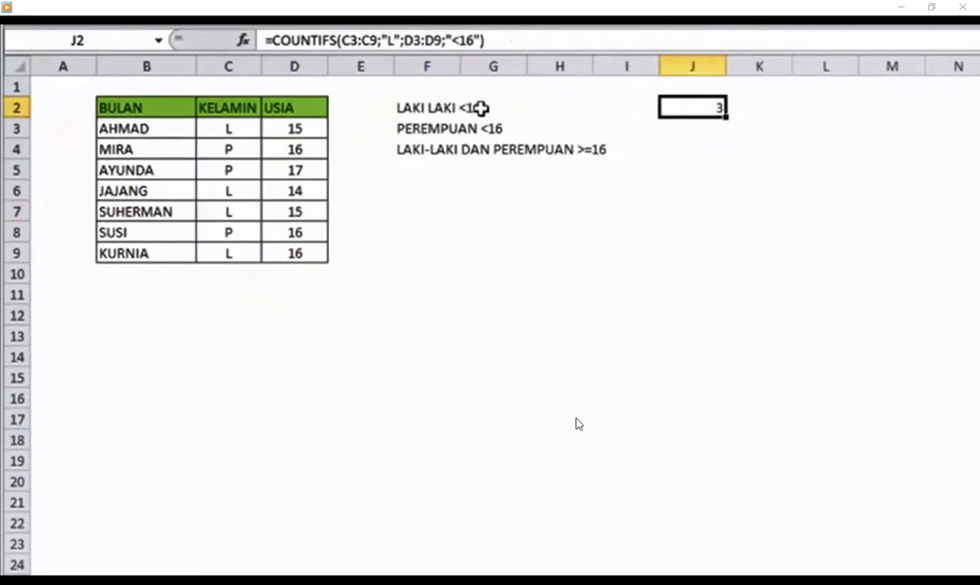
pyautogui.doubleClick(697, 106)
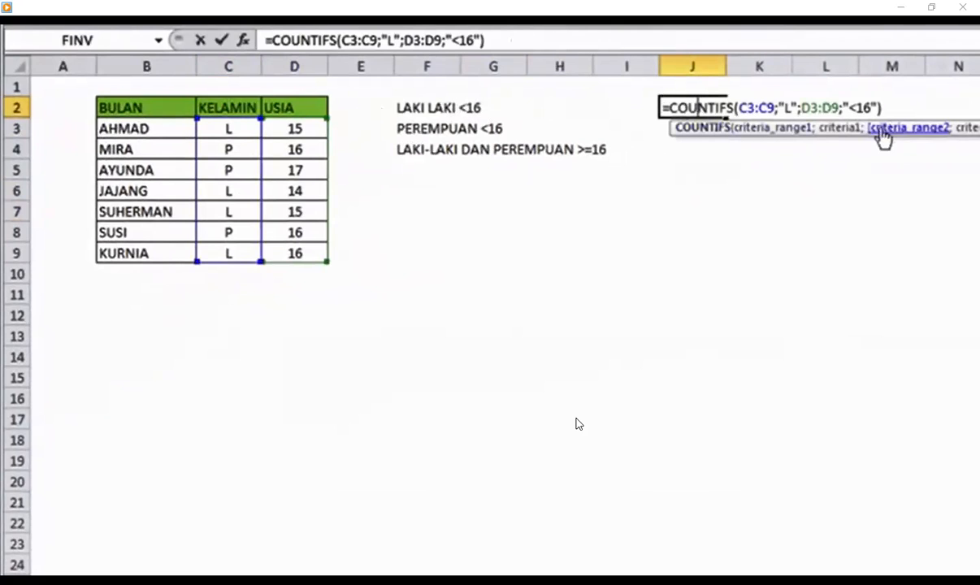
pyautogui.press('Return')
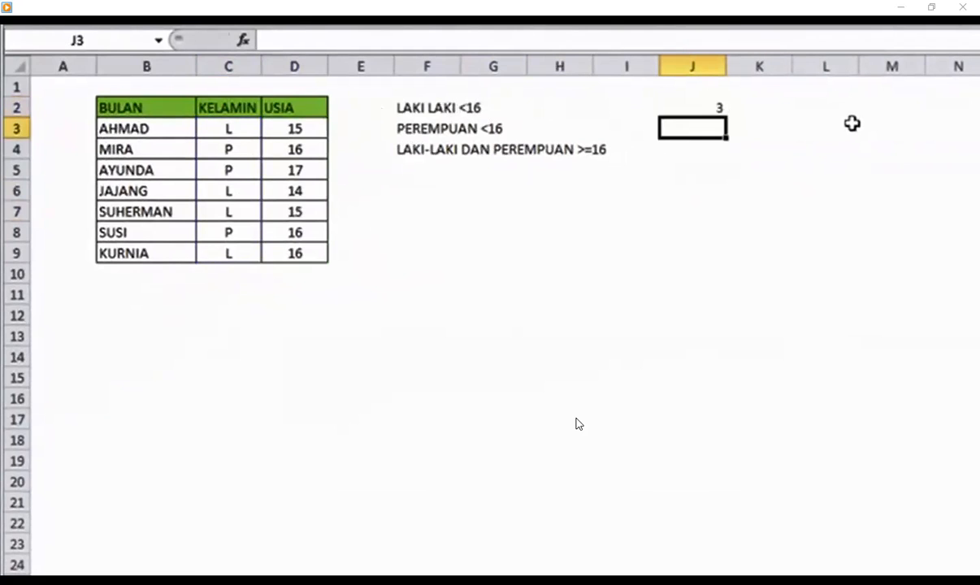
pyautogui.click(709, 105)
# Begin a COUNTIFS formula in J3 with C3:C9 as the first criteria range and "P" as its criterion
pyautogui.click(714, 127)
pyautogui.write('=COUN')
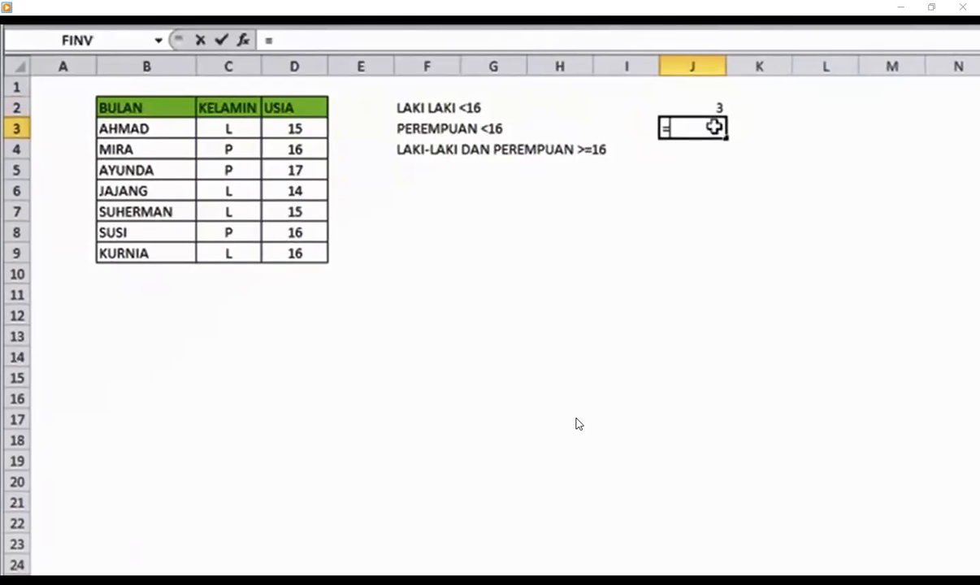
pyautogui.press('Down')
pyautogui.press('Down')
pyautogui.press('Down')
pyautogui.press('Down')
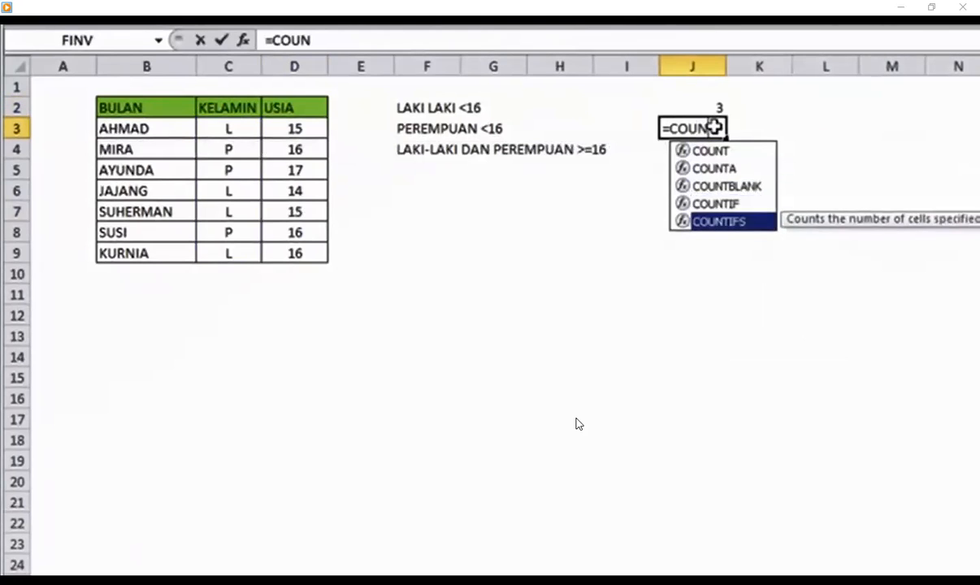
pyautogui.press('Tab')
pyautogui.moveTo(221, 122); pyautogui.dragTo(248, 255)
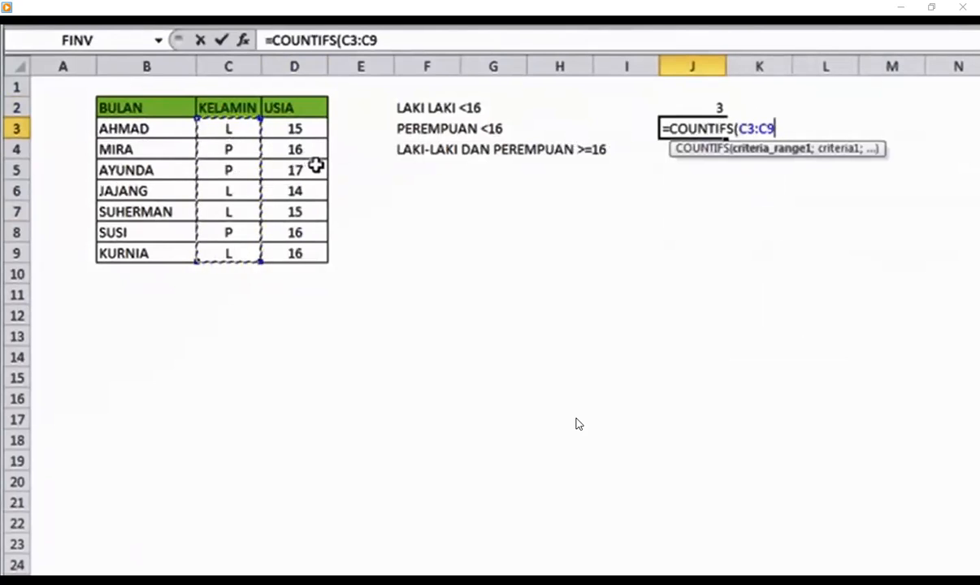
pyautogui.write(';"L')
pyautogui.press('BackSpace')
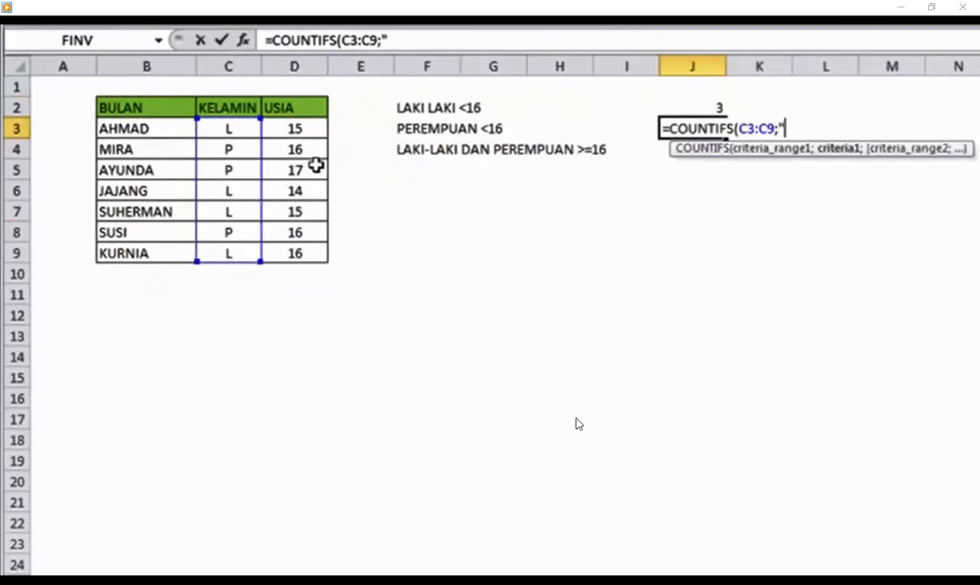
pyautogui.write('P";')
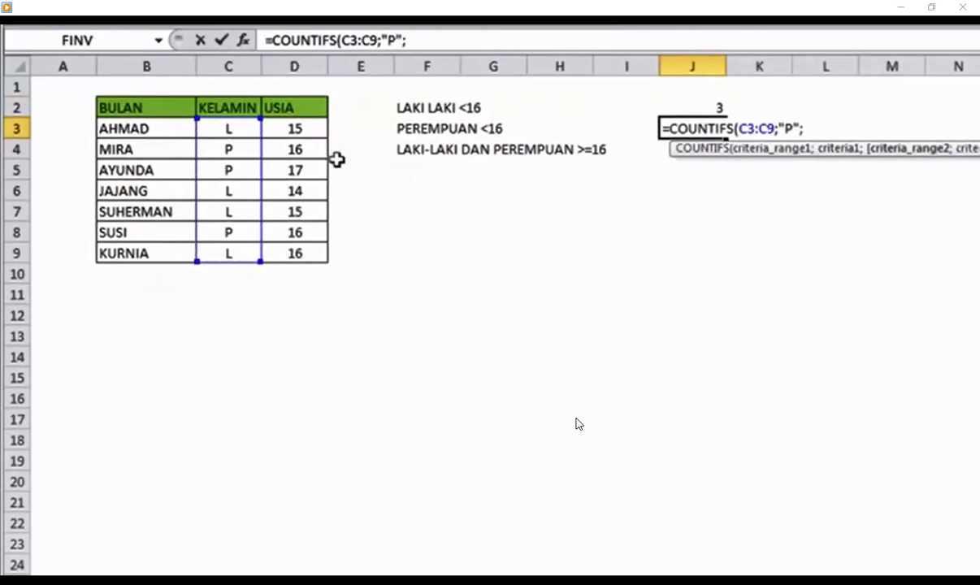
# Complete the COUNTIFS formula in J3 with D3:D9 as the second criteria range and "<16" as its criterion
pyautogui.moveTo(280, 126); pyautogui.dragTo(304, 252)
pyautogui.write(';')
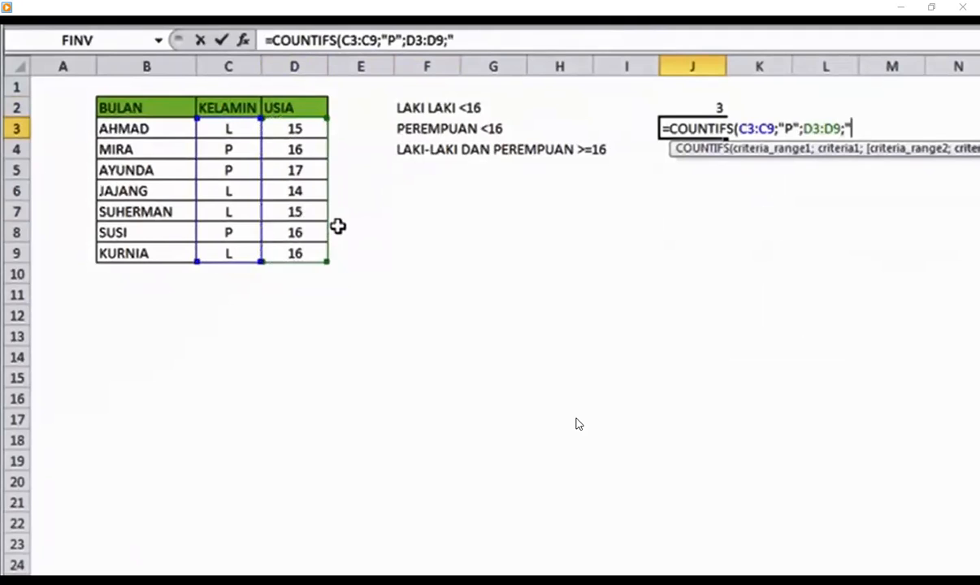
pyautogui.write('"<16')
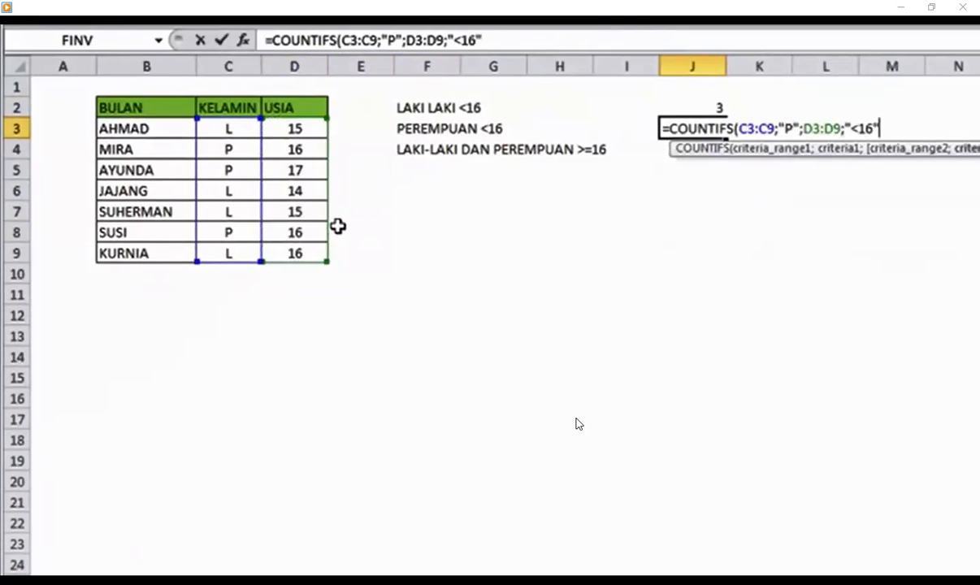
pyautogui.press('Return')
pyautogui.press('Up')
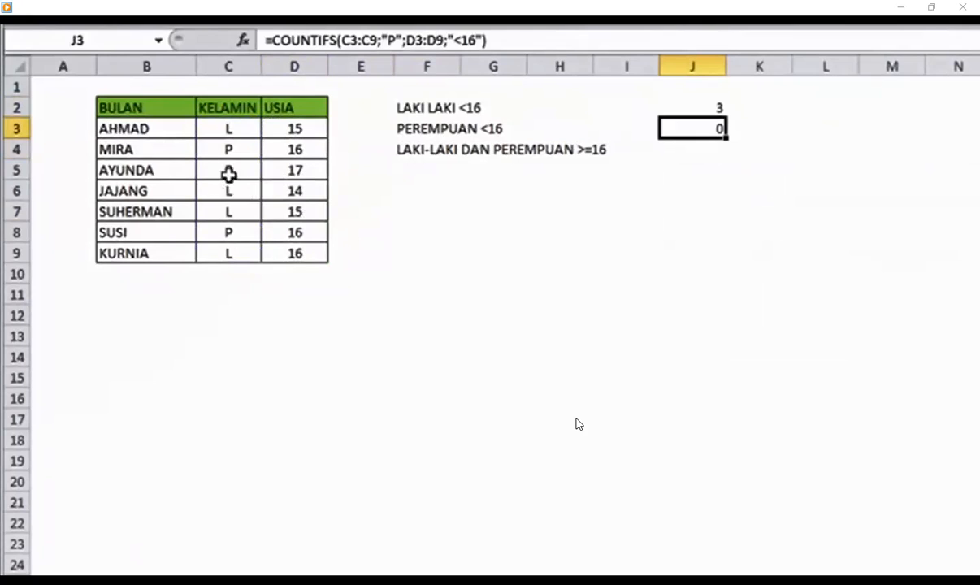
# Check the ages of the female entries in D4, D5 and D8 against the count in J3
pyautogui.click(283, 148)
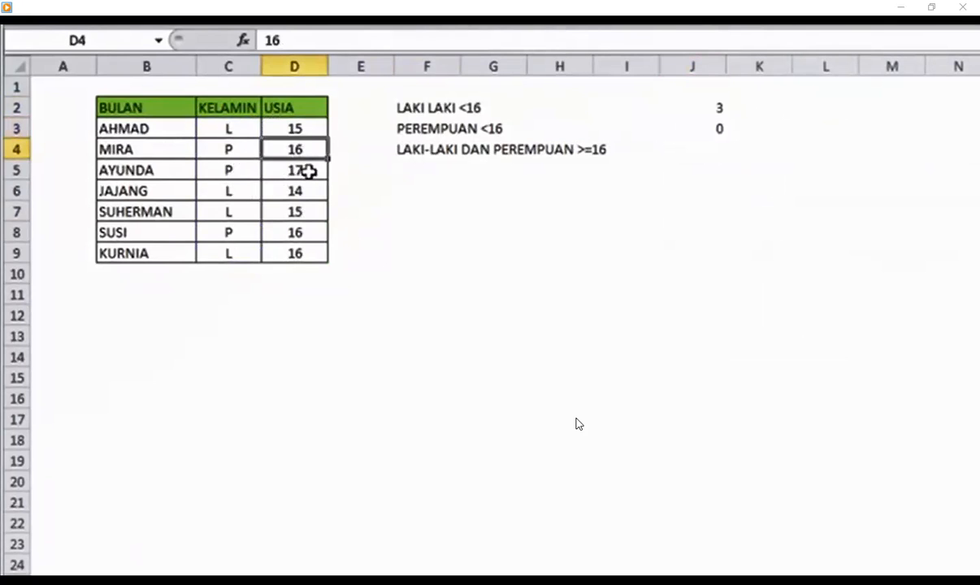
pyautogui.click(314, 173)
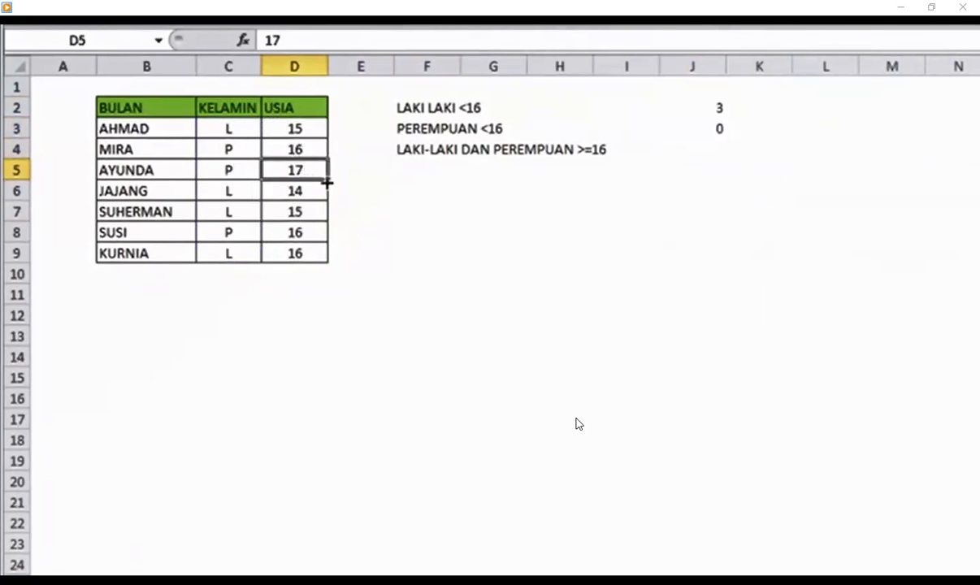
pyautogui.click(302, 231)
pyautogui.click(696, 146)
pyautogui.click(674, 123)
# Begin a COUNTIFS formula in J4 with C3:C9 as the first criteria range and "L" as its criterion
pyautogui.click(709, 144)
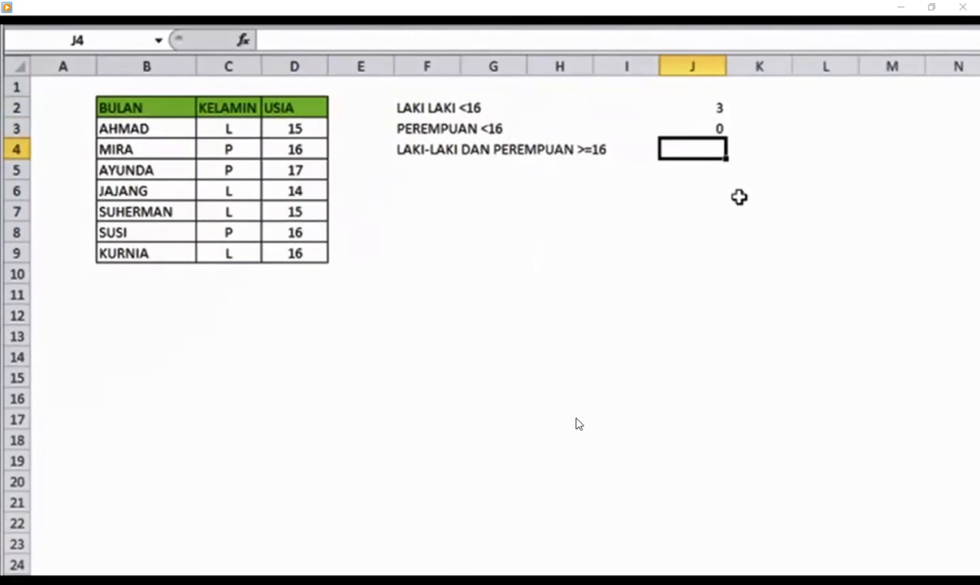
pyautogui.write('CP')
pyautogui.press('BackSpace')
pyautogui.press('BackSpace')
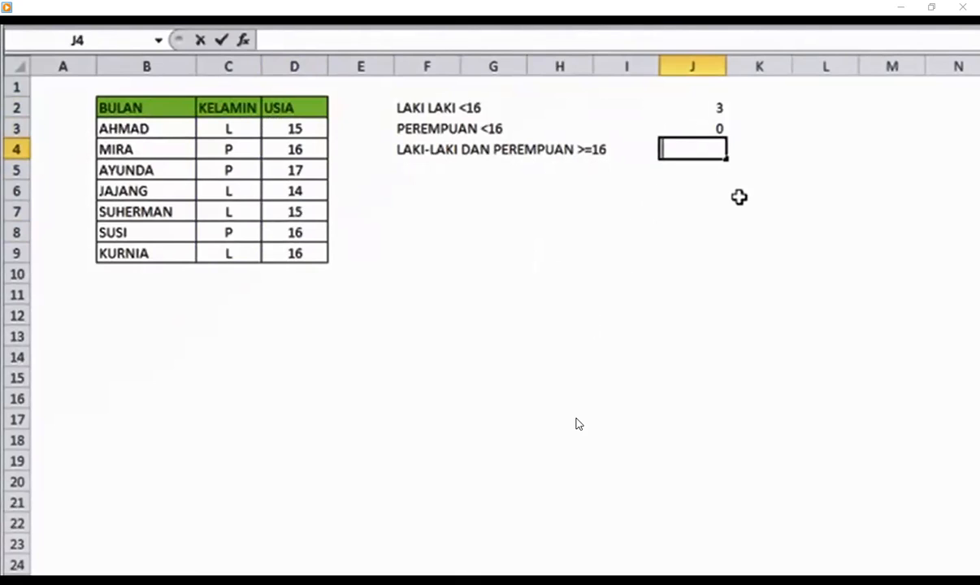
pyautogui.write('=COUN')
pyautogui.press('Down')
pyautogui.press('Down')
pyautogui.press('Down')
pyautogui.press('Down')
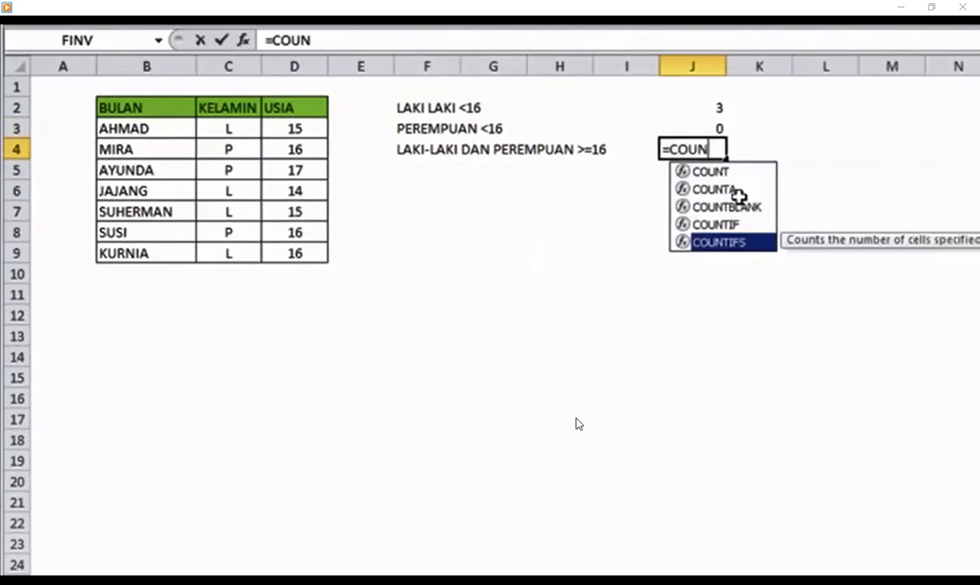
pyautogui.press('Tab')
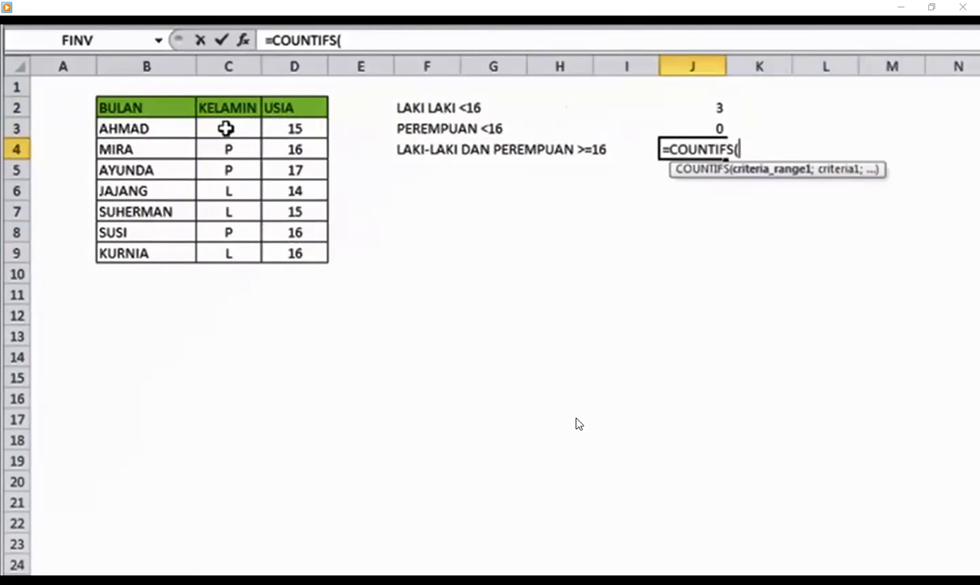
pyautogui.moveTo(225, 128); pyautogui.dragTo(231, 255)
pyautogui.write(';"l')
pyautogui.press('BackSpace')
pyautogui.write('L";')
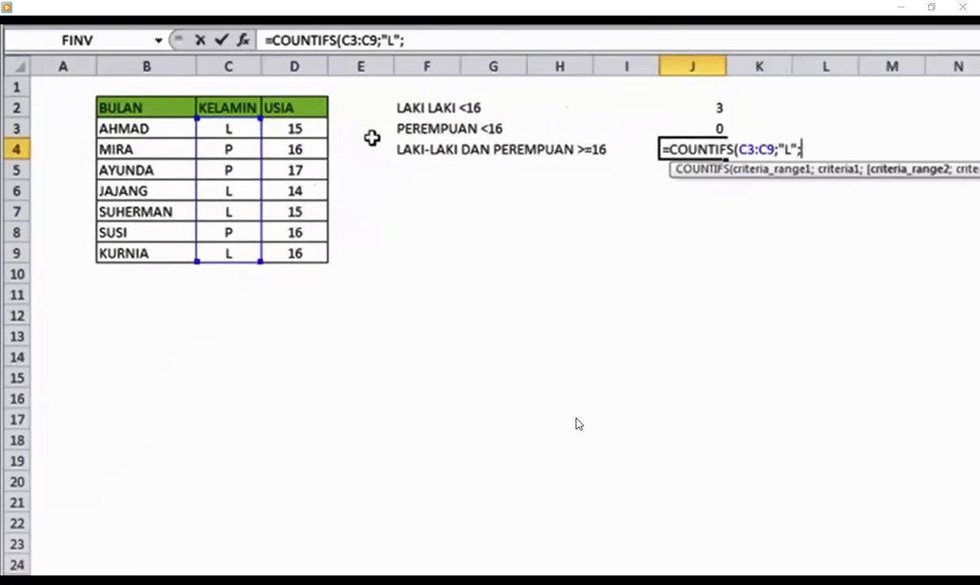
# Complete the COUNTIFS formula in J4 with D3:D9 as the second criteria range and ">=16" as its criterion
pyautogui.moveTo(286, 130); pyautogui.dragTo(286, 254)
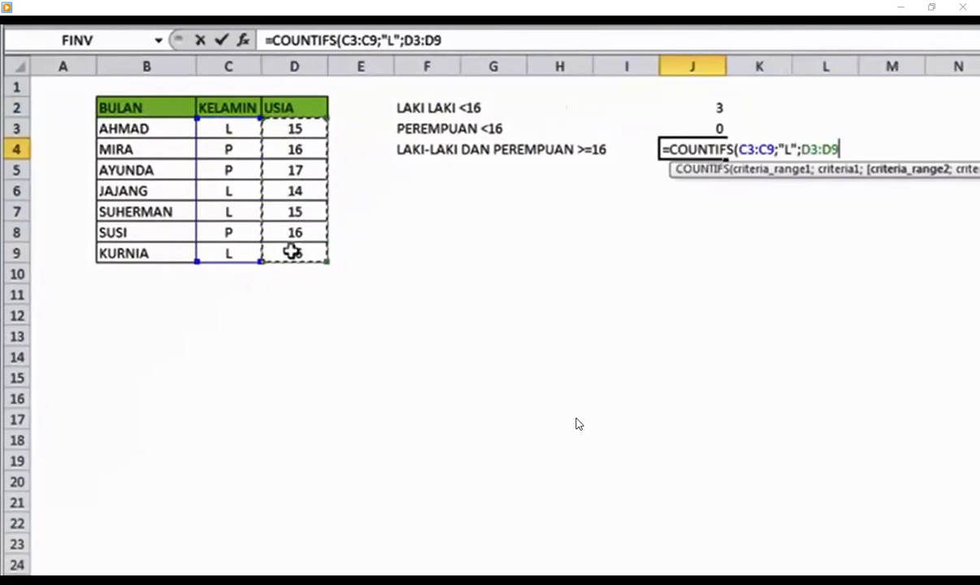
pyautogui.write(';')
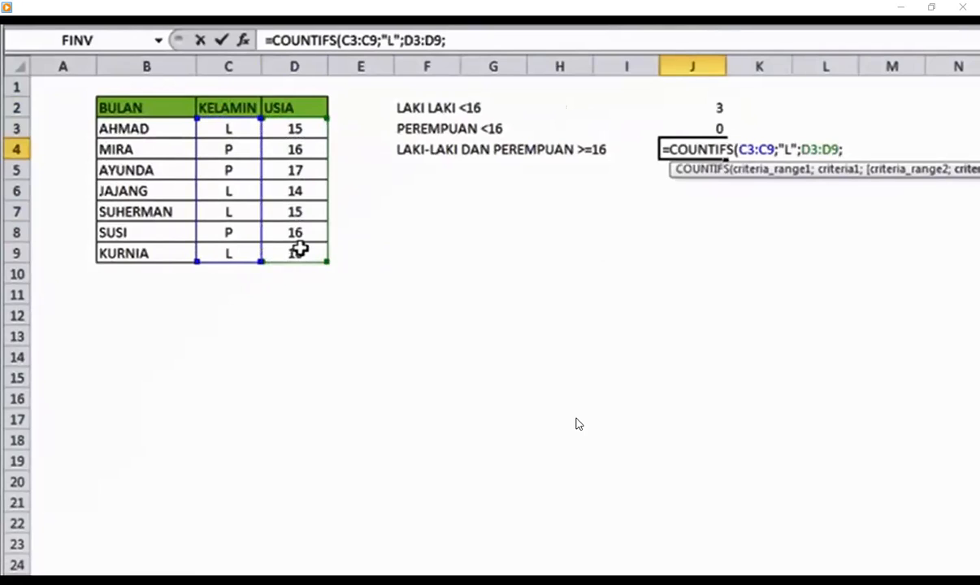
pyautogui.write('">=16')
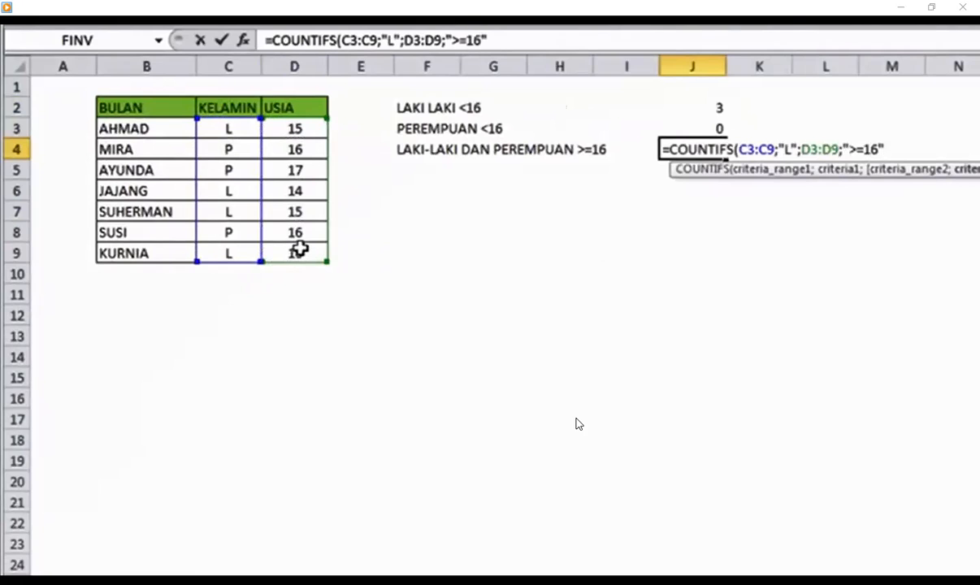
pyautogui.write('"')
pyautogui.press('Return')
pyautogui.press('Up')
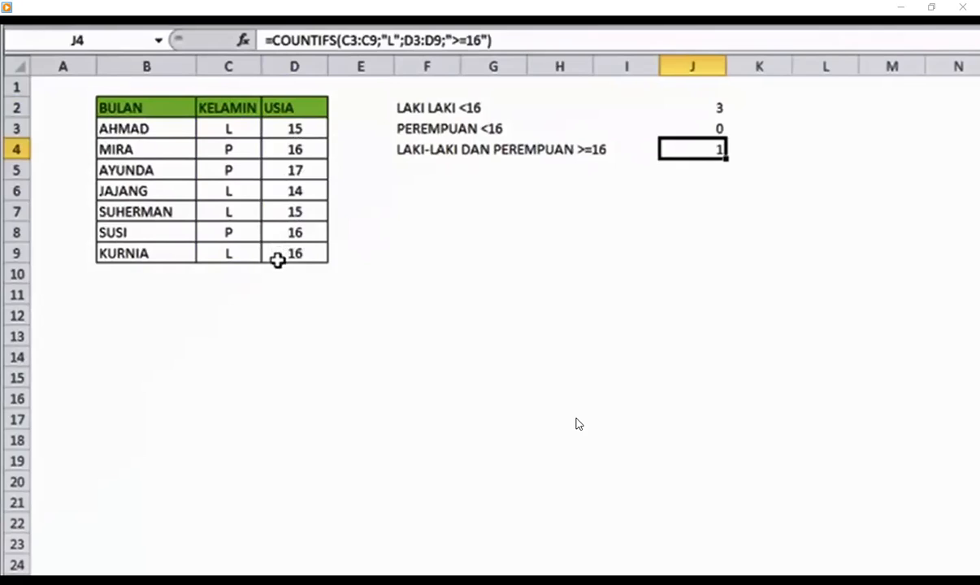
# Check the gender and age in row 9 and the male ages in D3 and D7 against the count in J4
pyautogui.moveTo(306, 261); pyautogui.dragTo(256, 253)
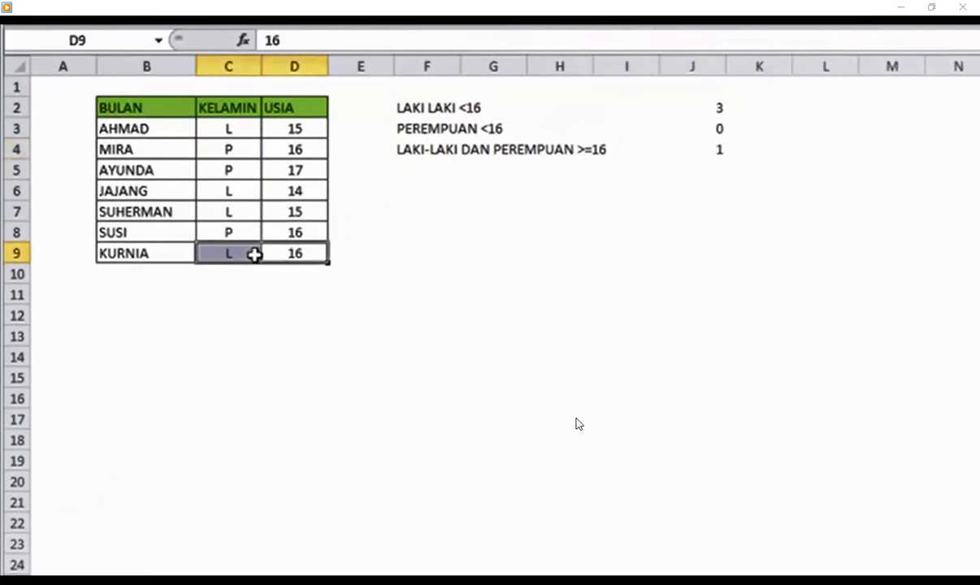
pyautogui.click(284, 128)
pyautogui.click(281, 210)
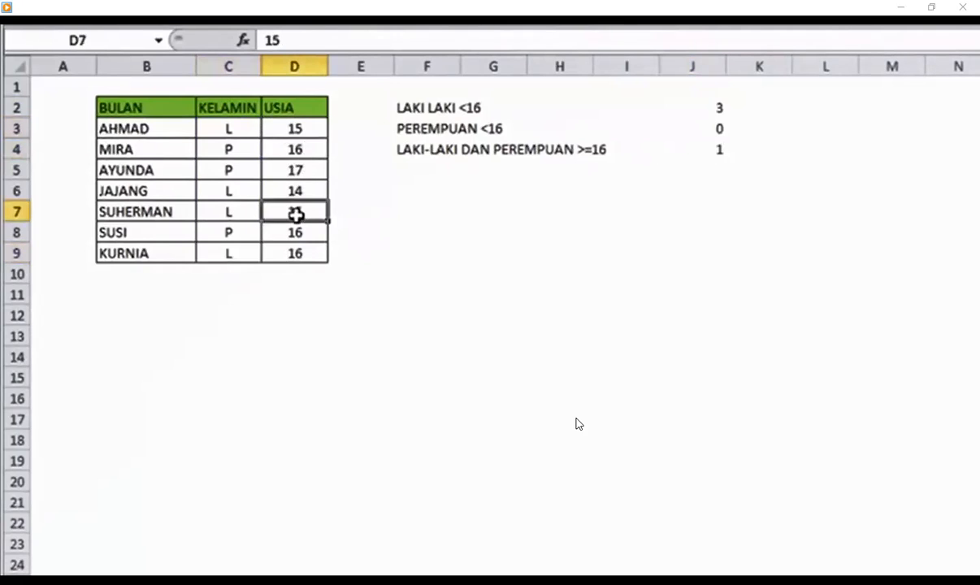
# Extend the J4 formula by adding a second COUNTIFS with criteria range C3:C9 and criterion "P"
pyautogui.click(703, 160)
pyautogui.doubleClick(713, 150)
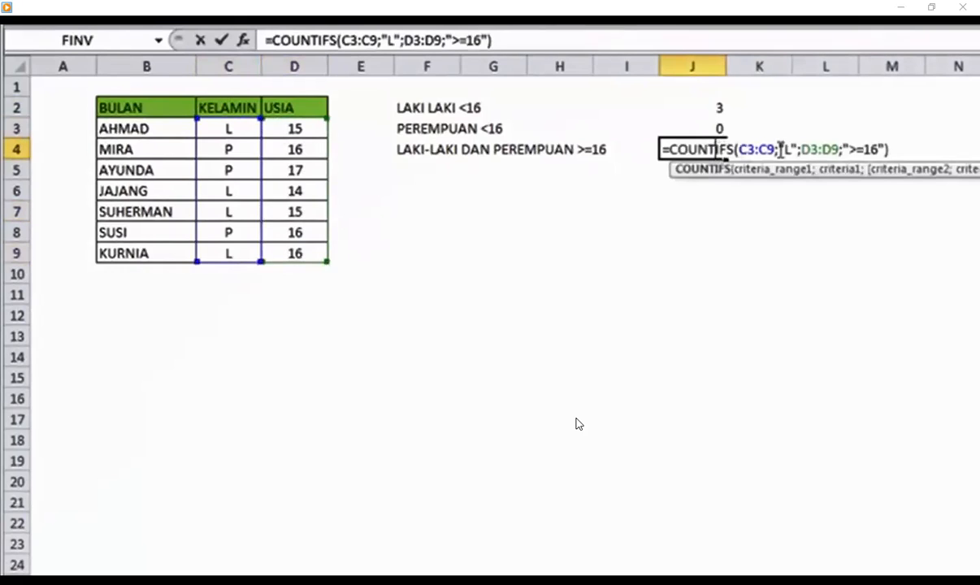
pyautogui.click(905, 151)
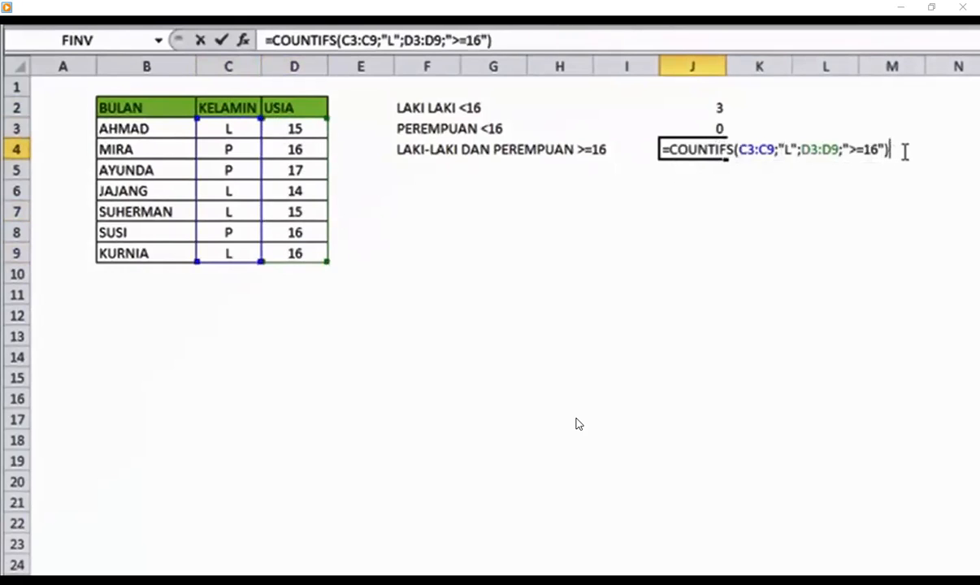
pyautogui.write('+COUN')
pyautogui.press('Down')
pyautogui.press('Down')
pyautogui.press('Down')
pyautogui.press('Down')
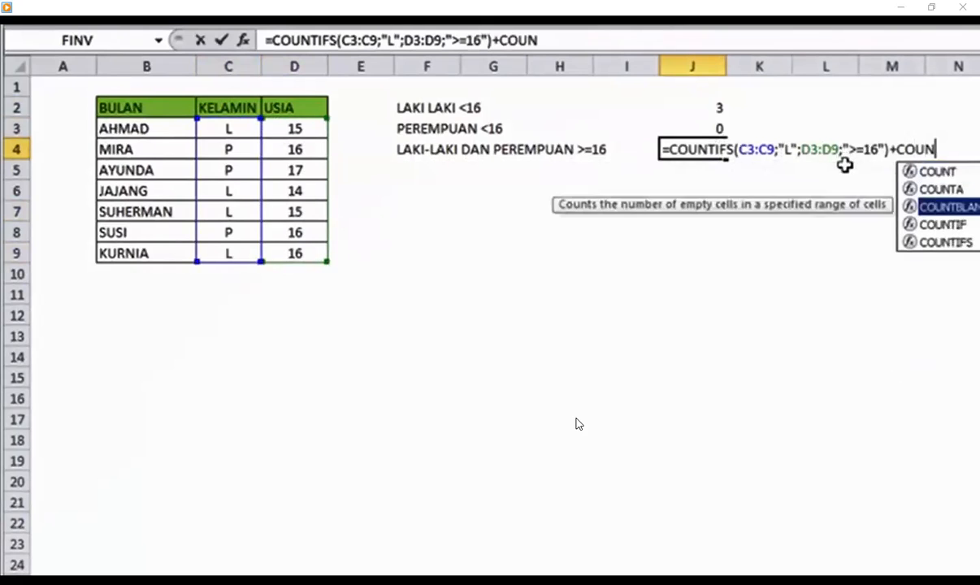
pyautogui.press('Tab')
pyautogui.moveTo(249, 130); pyautogui.dragTo(254, 253)
pyautogui.write(';"')
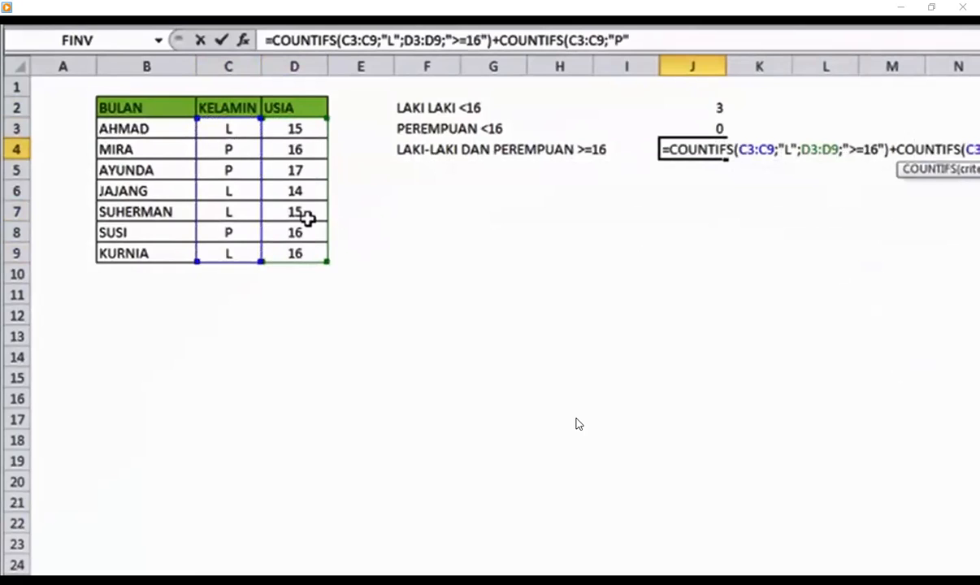
pyautogui.write('P";')
# Finish the second COUNTIFS in J4 with range D3:D9 and criterion ">=16", accepting the proposed closing-bracket correction
pyautogui.moveTo(306, 130); pyautogui.dragTo(274, 261)
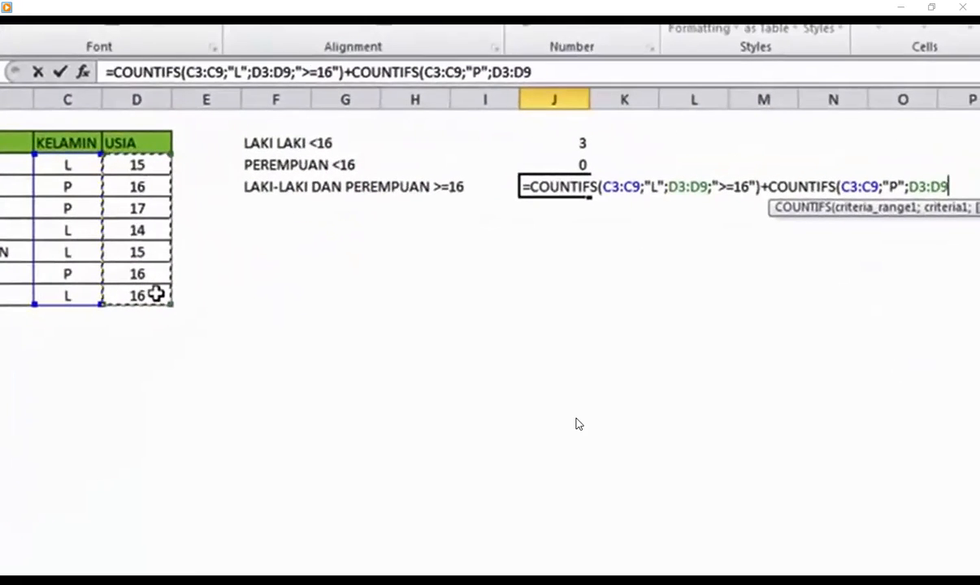
pyautogui.write(';">=16')
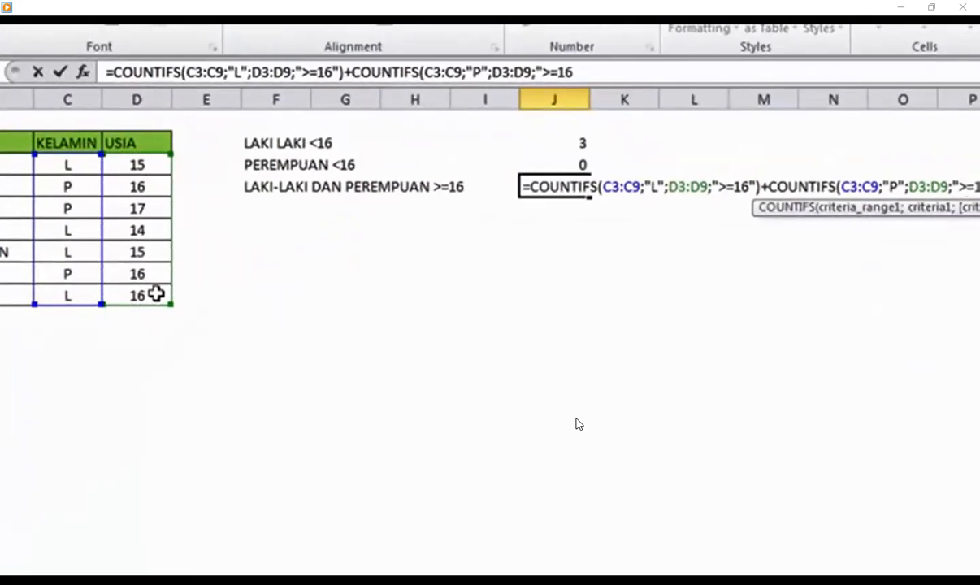
pyautogui.write('"')
pyautogui.press('Return')
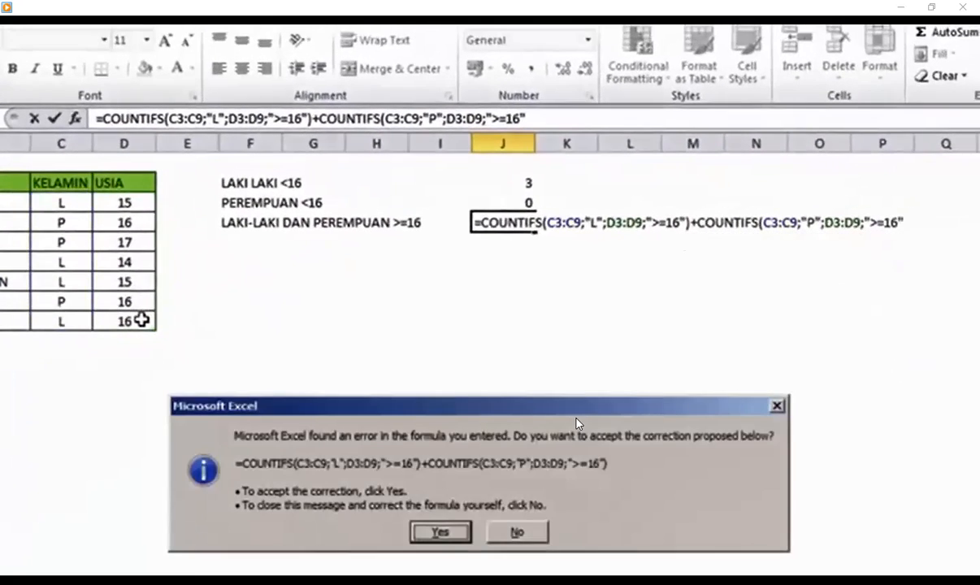
pyautogui.press('Return')
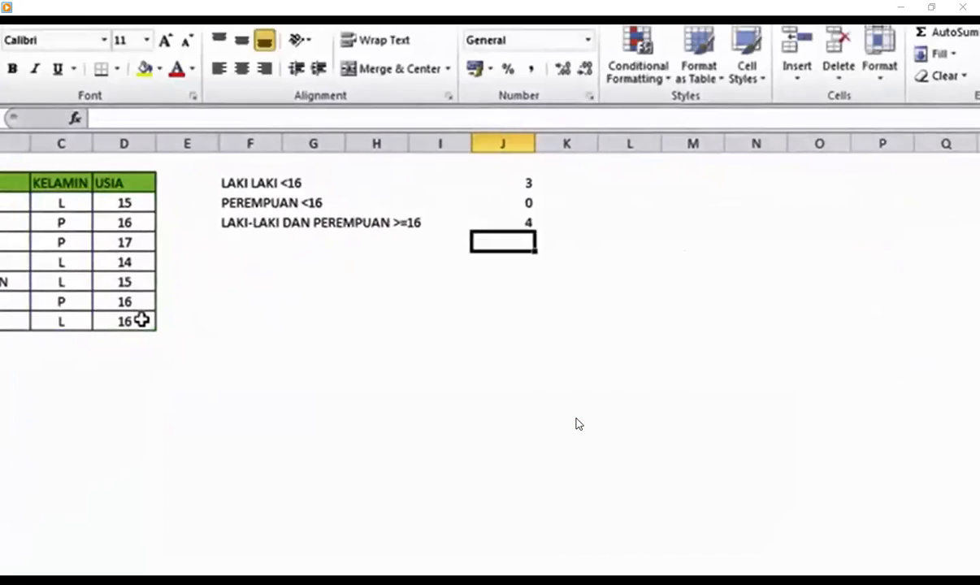
pyautogui.click(517, 222)
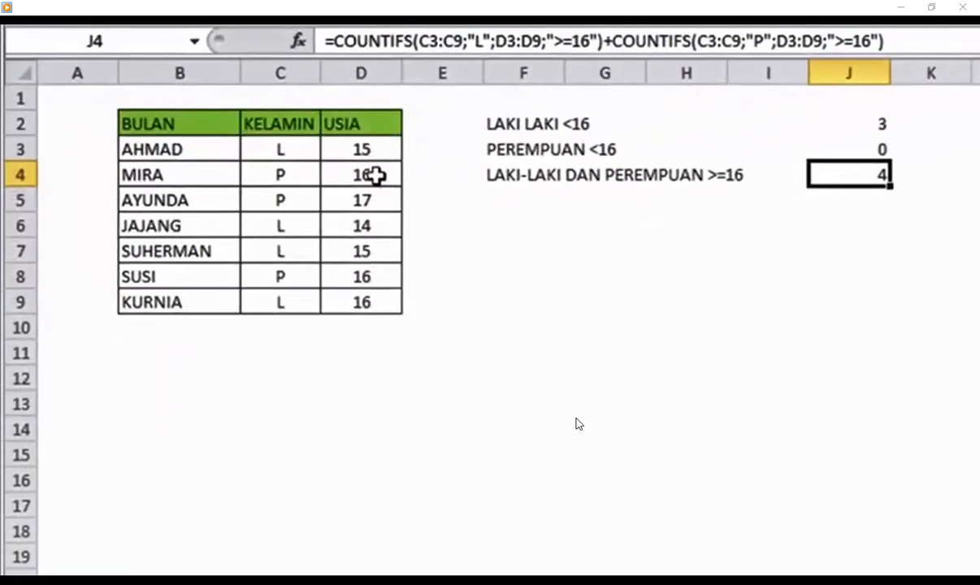
# Check the ages in D4, D5, D8 and D9 against the combined count in J4
pyautogui.click(376, 174)
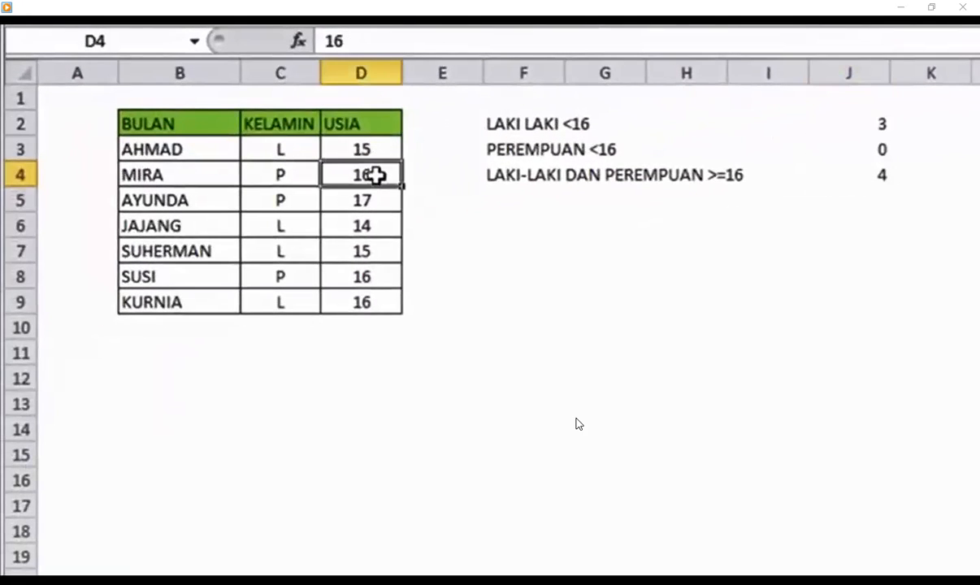
pyautogui.moveTo(376, 174); pyautogui.dragTo(374, 199)
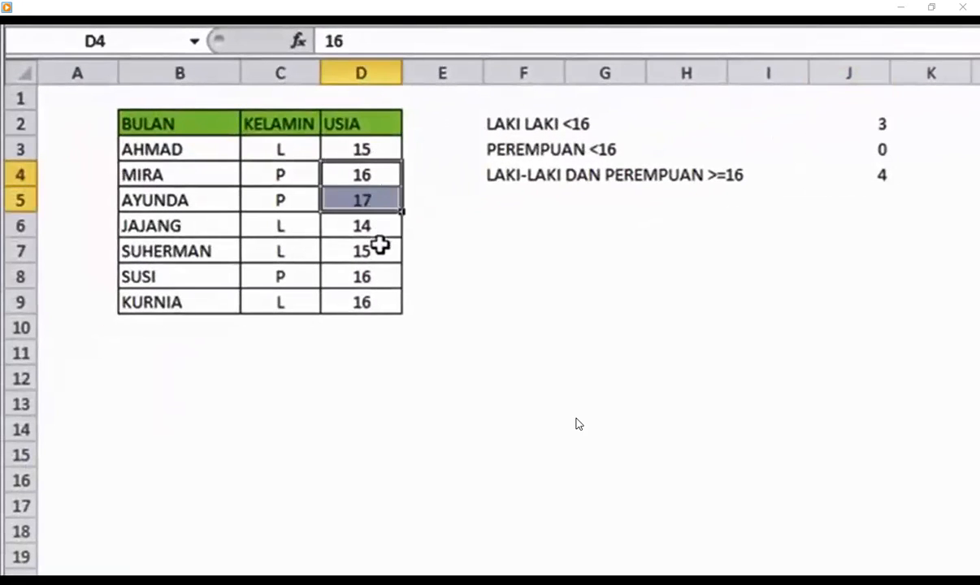
pyautogui.keyDown('ctrl'); pyautogui.click(377, 251); pyautogui.keyUp('ctrl')
pyautogui.keyDown('ctrl'); pyautogui.click(378, 276); pyautogui.keyUp('ctrl')
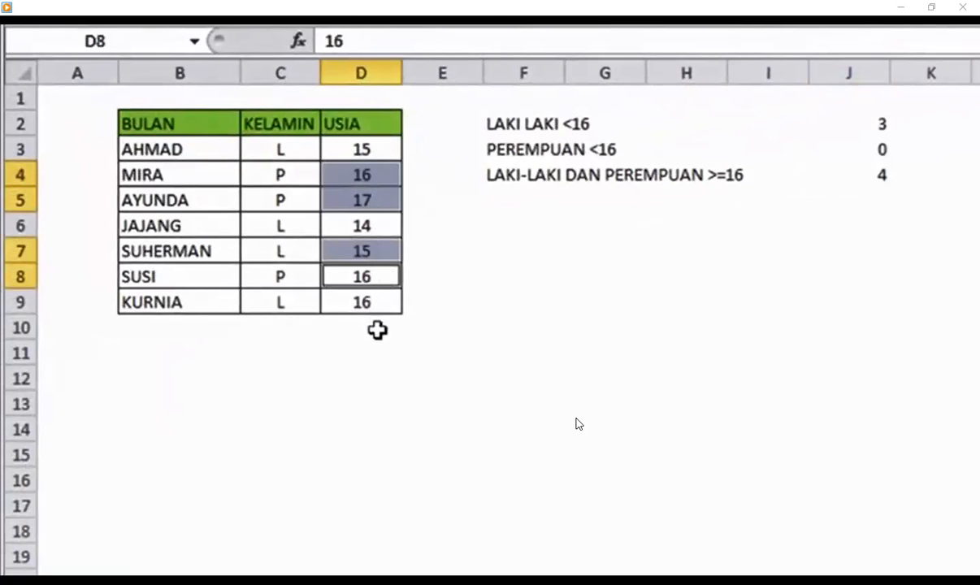
pyautogui.click(379, 251)
pyautogui.click(379, 176)
pyautogui.keyDown('ctrl'); pyautogui.click(379, 200); pyautogui.keyUp('ctrl')
pyautogui.keyDown('ctrl'); pyautogui.click(379, 276); pyautogui.keyUp('ctrl')
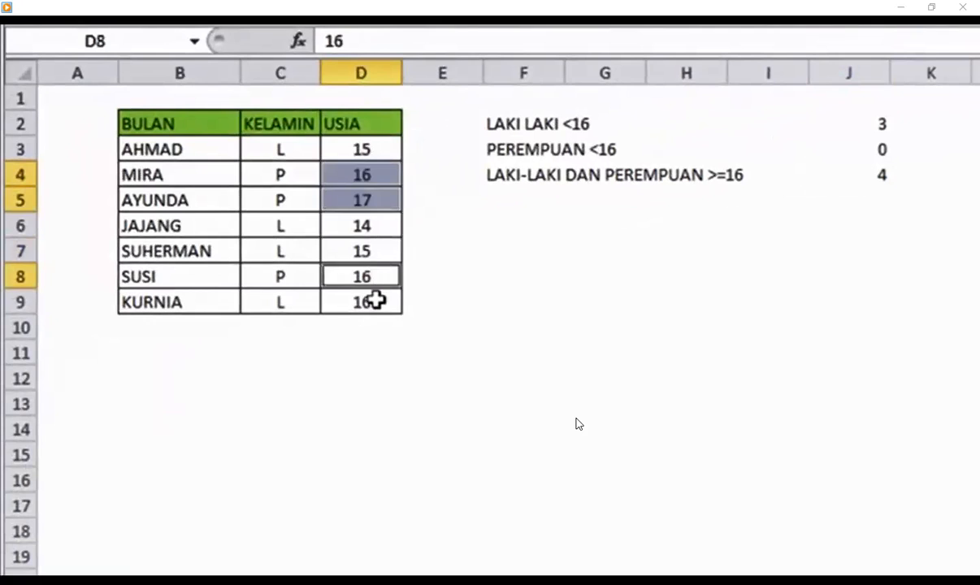
pyautogui.keyDown('ctrl'); pyautogui.click(378, 301); pyautogui.keyUp('ctrl')
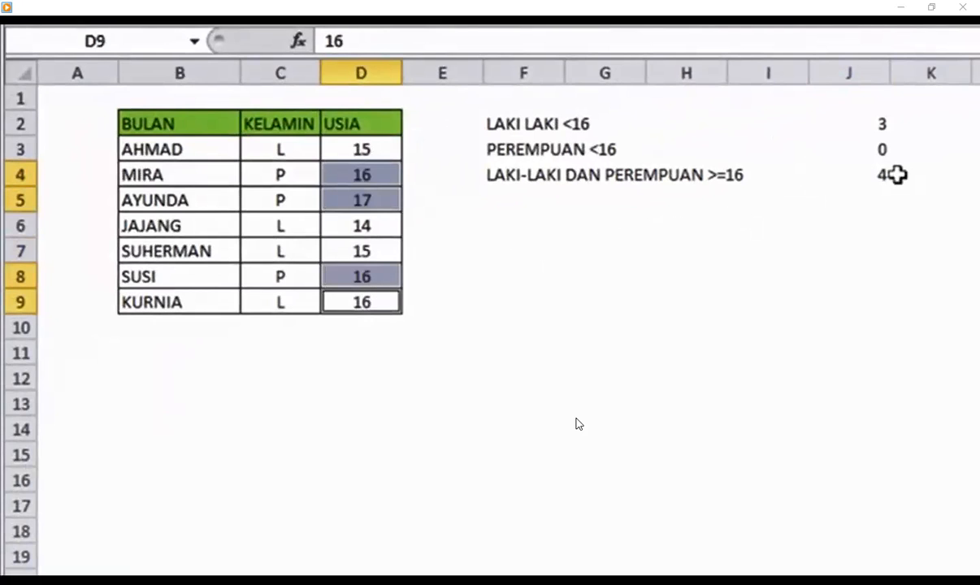
pyautogui.click(837, 170)
pyautogui.click(816, 272)
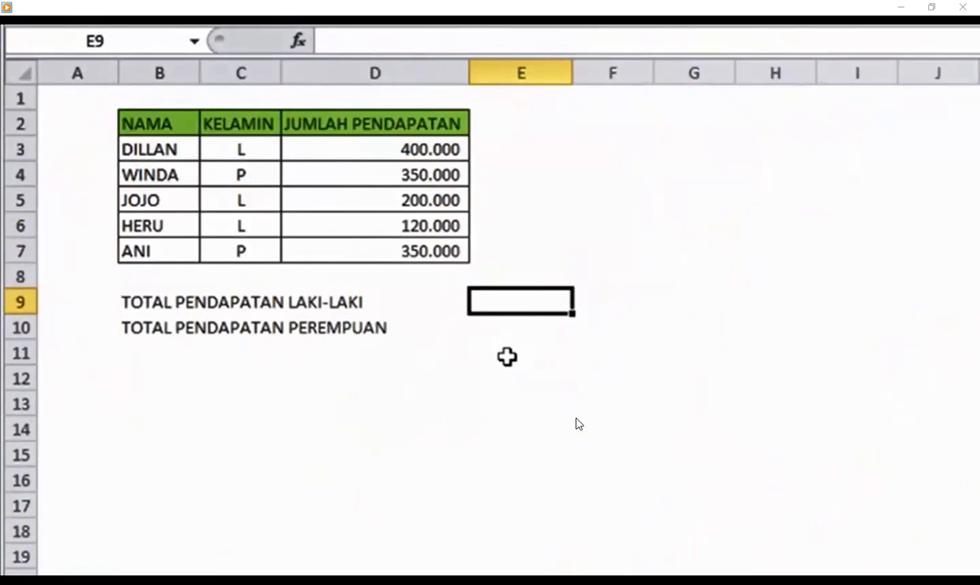
# Examine the income table B2:D7 and the male incomes in D3, D5 and D6
pyautogui.click(439, 299)
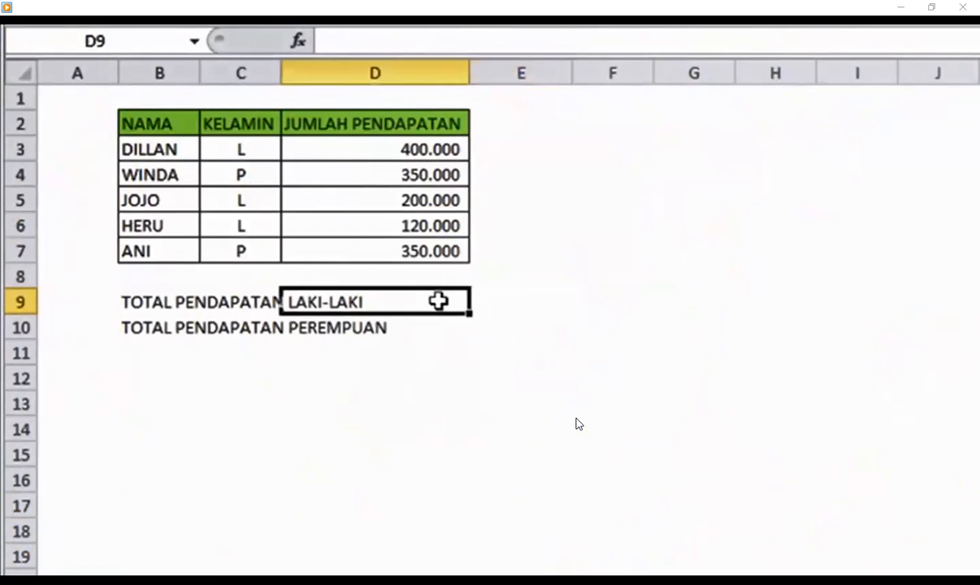
pyautogui.click(526, 292)
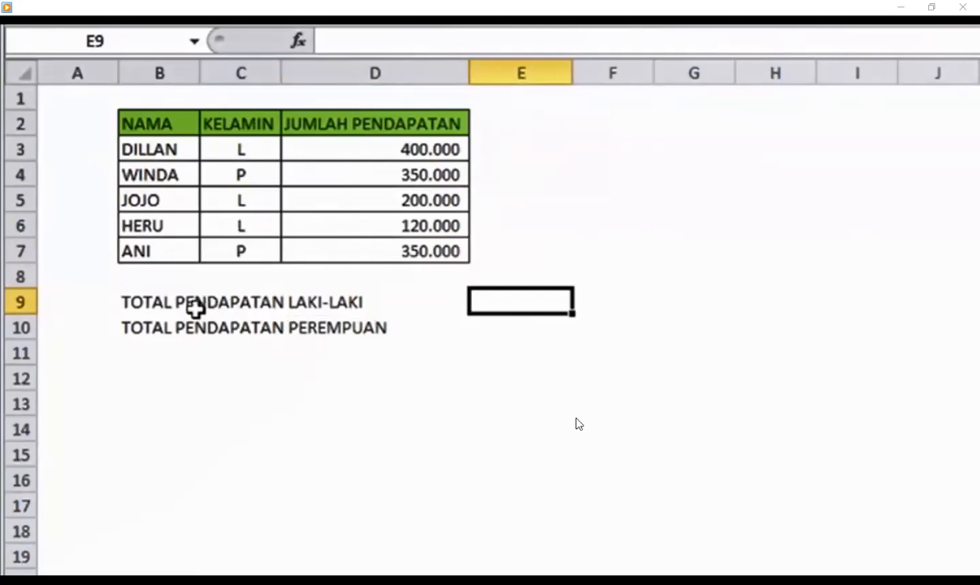
pyautogui.moveTo(143, 118); pyautogui.dragTo(428, 256)
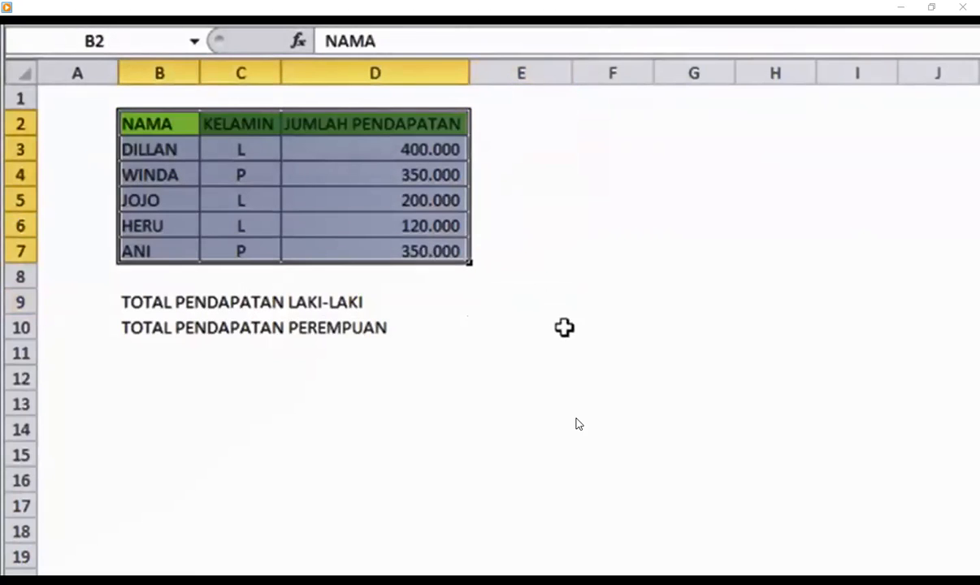
pyautogui.click(520, 280)
pyautogui.click(536, 300)
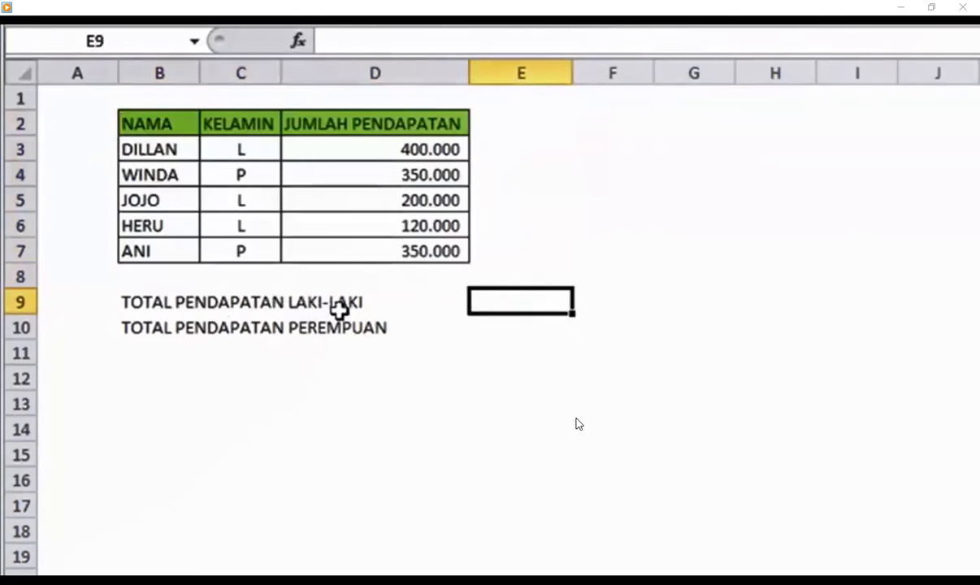
pyautogui.click(387, 150)
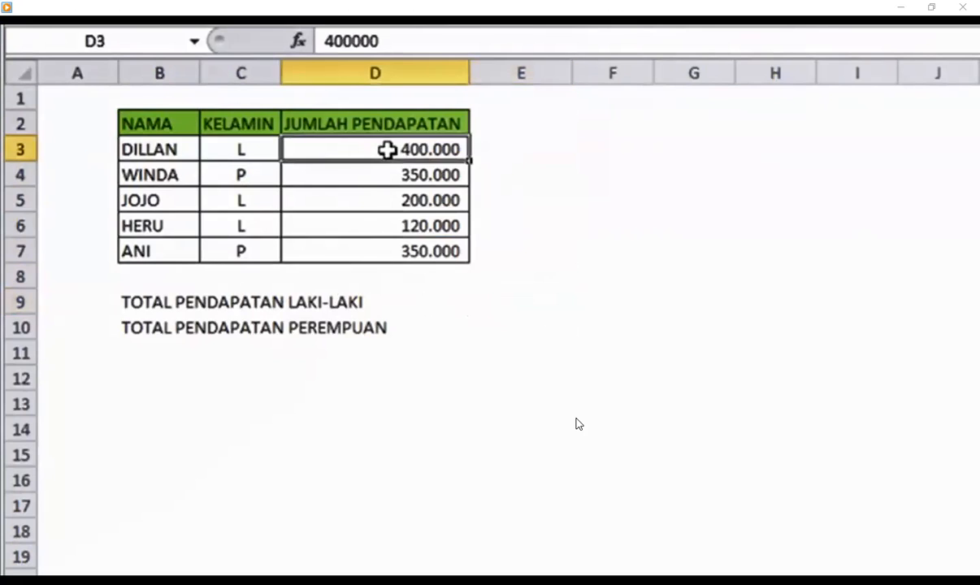
pyautogui.keyDown('ctrl'); pyautogui.click(393, 201); pyautogui.keyUp('ctrl')
pyautogui.keyDown('ctrl'); pyautogui.click(393, 222); pyautogui.keyUp('ctrl')
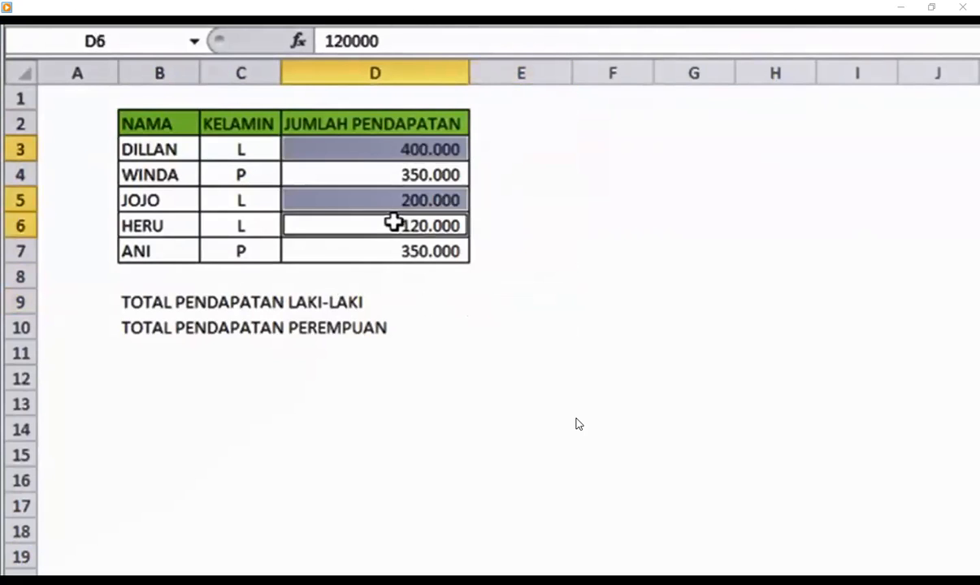
# Total the male income in E9 with =SUMIF(C3:D7;"L";D3:D7) and format the result with a thousands separator
pyautogui.click(486, 300)
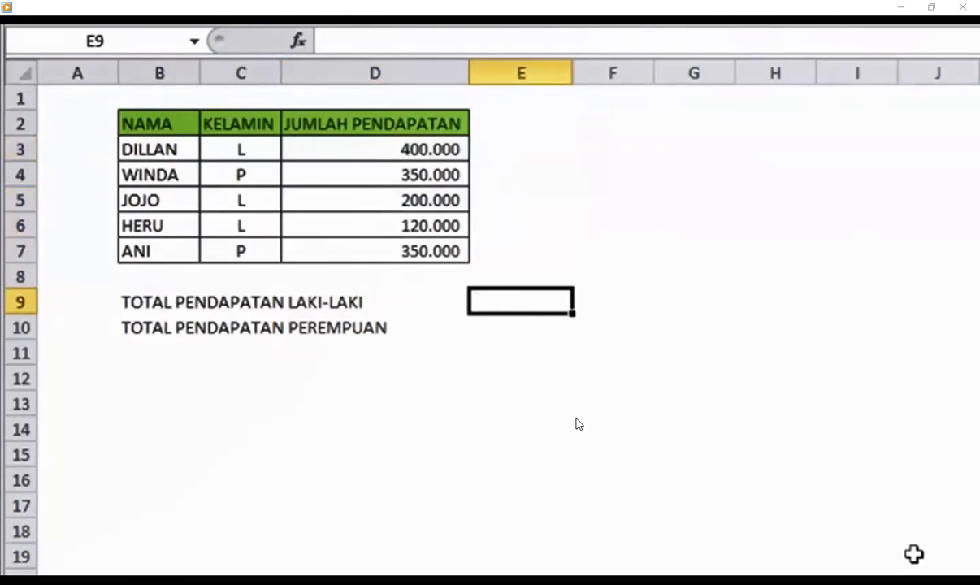
pyautogui.write('=SUM')
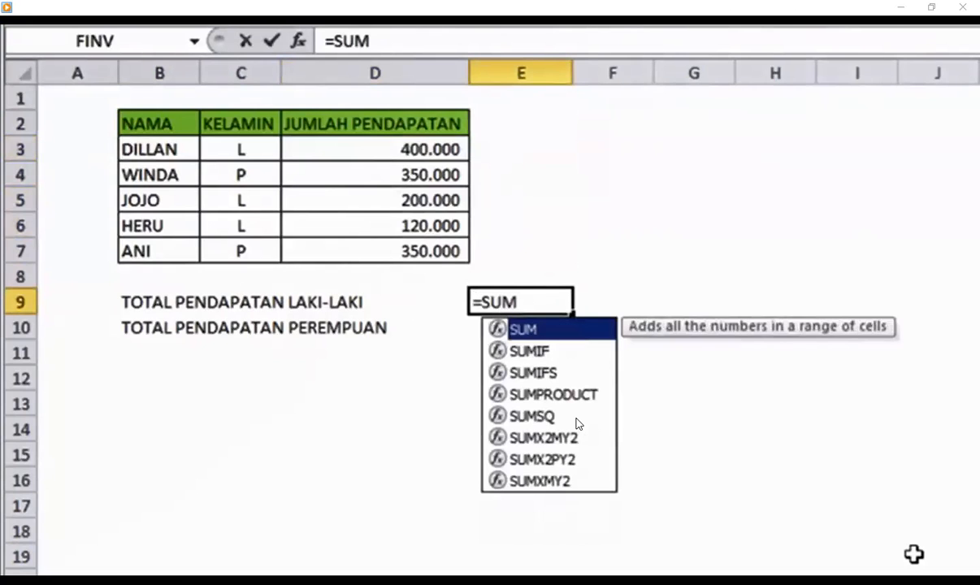
pyautogui.write('IF(')
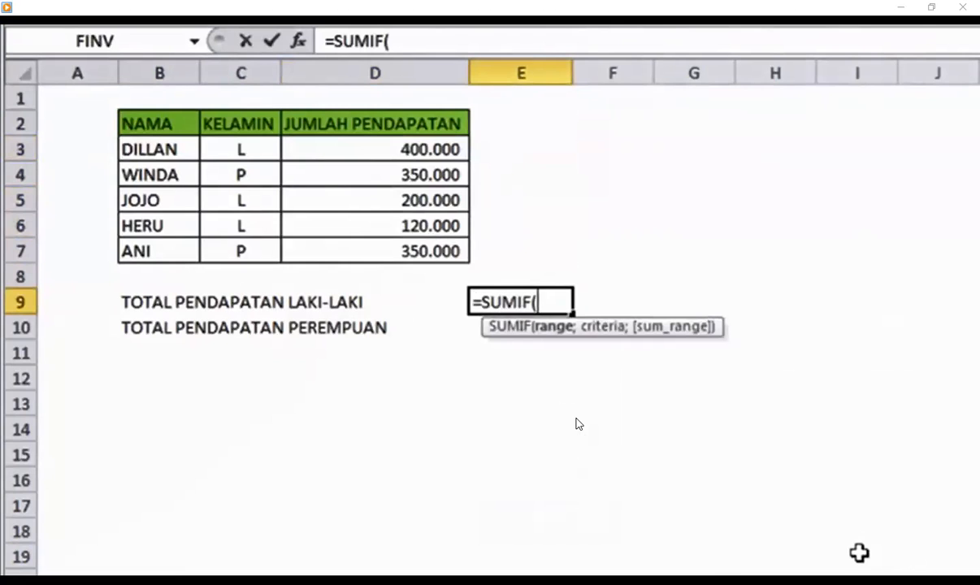
pyautogui.moveTo(265, 151); pyautogui.dragTo(399, 260)
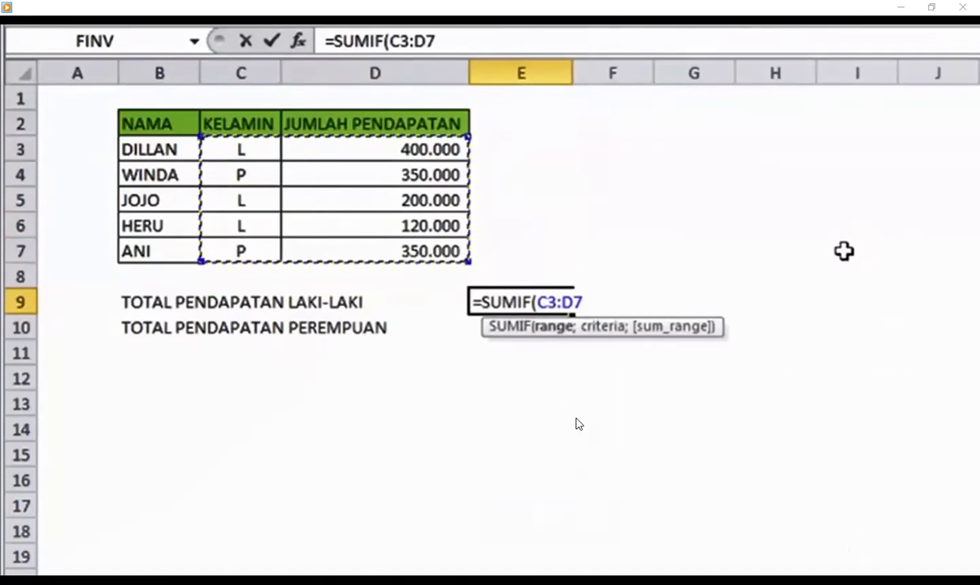
pyautogui.write(';"L')
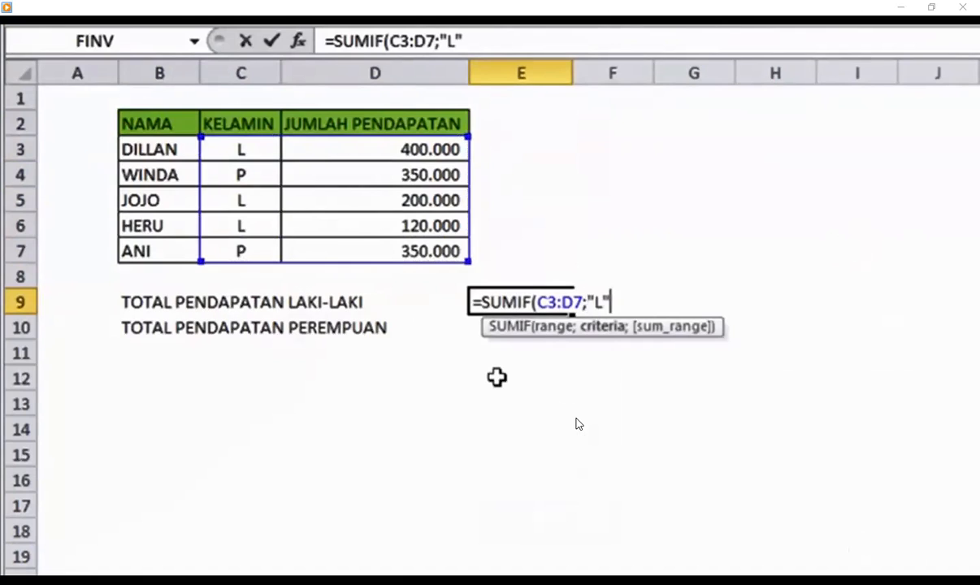
pyautogui.write('";')
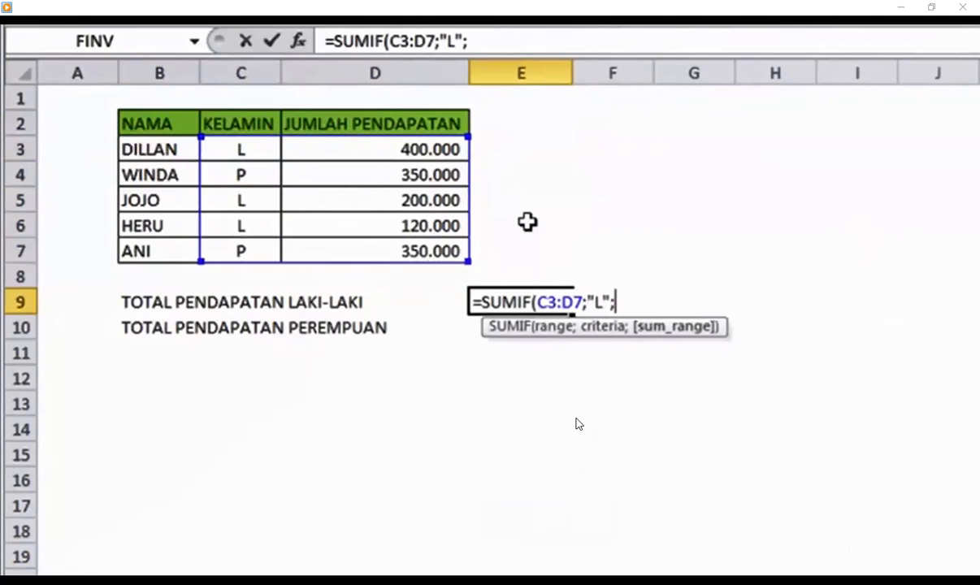
pyautogui.moveTo(419, 157); pyautogui.dragTo(425, 251)
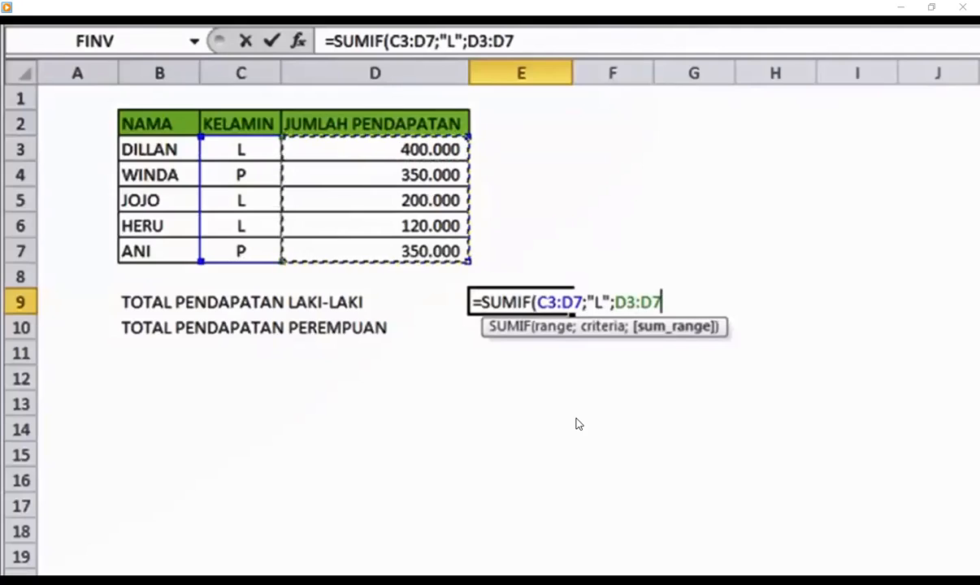
pyautogui.press('Return')
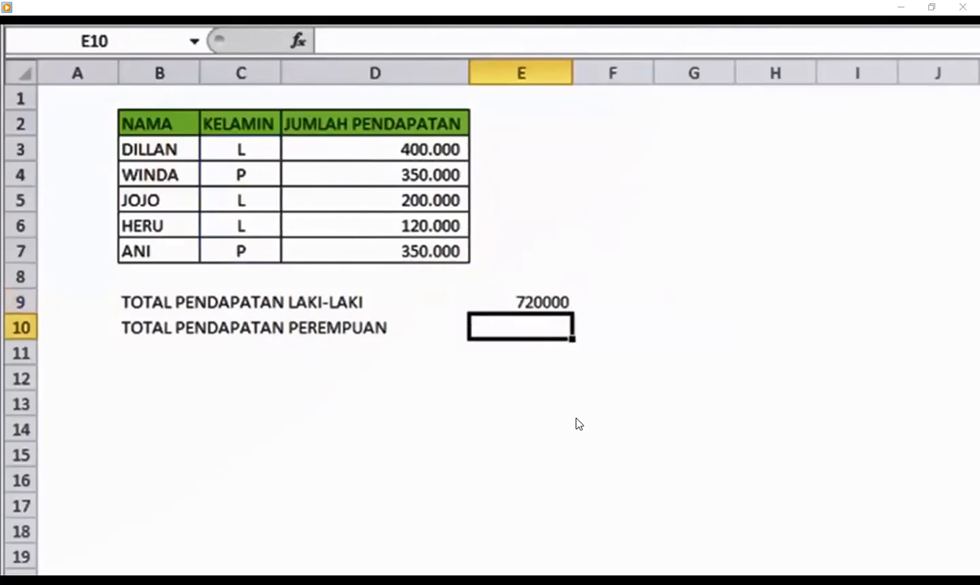
pyautogui.press('Up')
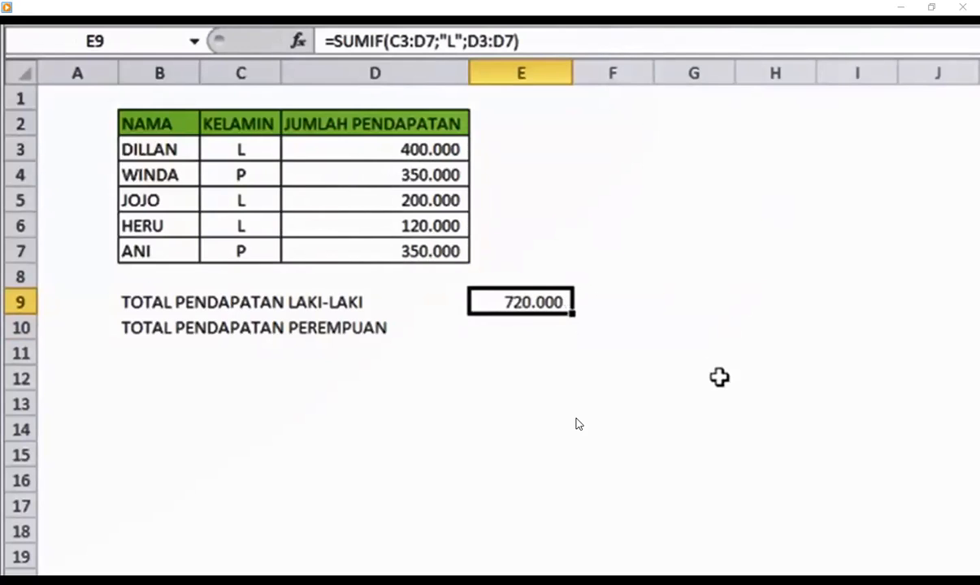
# Cross-check the male total in E9 with a temporary =SUM(D3;D5;D6) in G9, and clear G9 after comparing
pyautogui.click(714, 298)
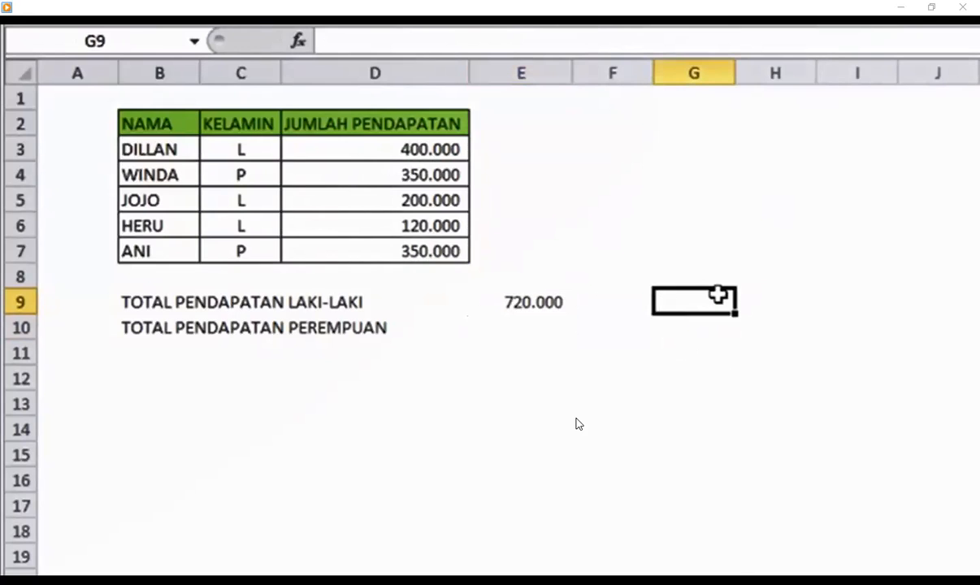
pyautogui.write('=SUM(')
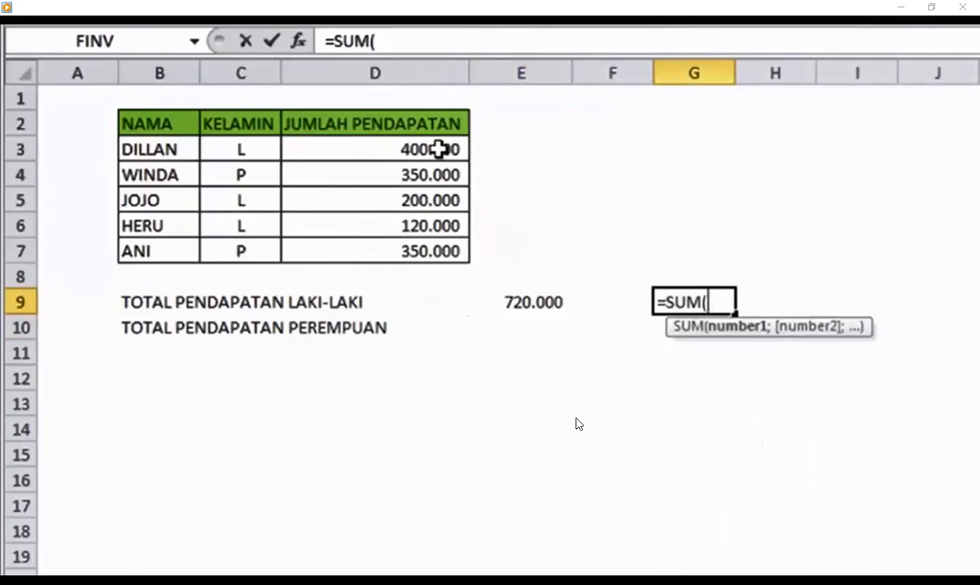
pyautogui.click(439, 149)
pyautogui.write(';')
pyautogui.click(431, 199)
pyautogui.write(';')
pyautogui.click(431, 225)
pyautogui.press('Return')
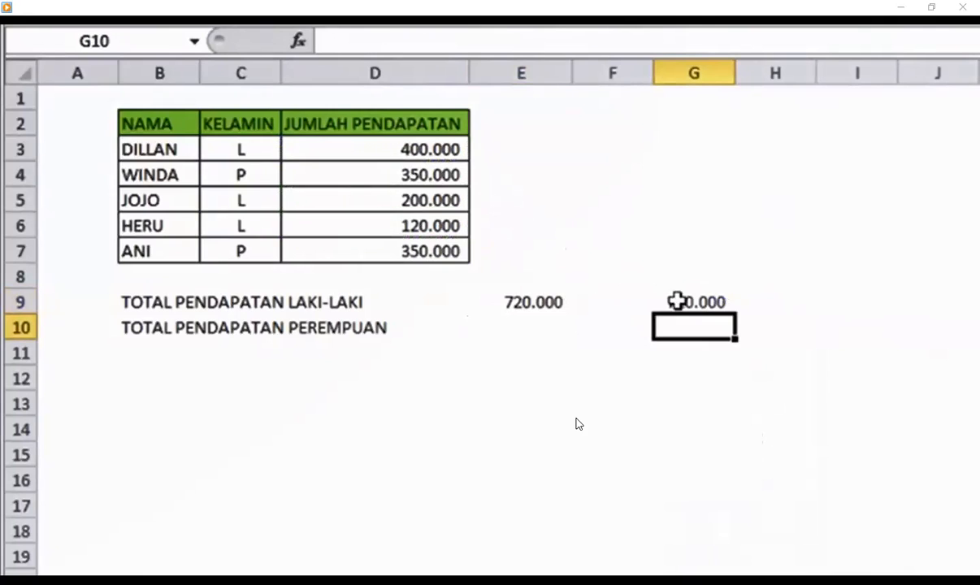
pyautogui.click(545, 302)
pyautogui.click(683, 302)
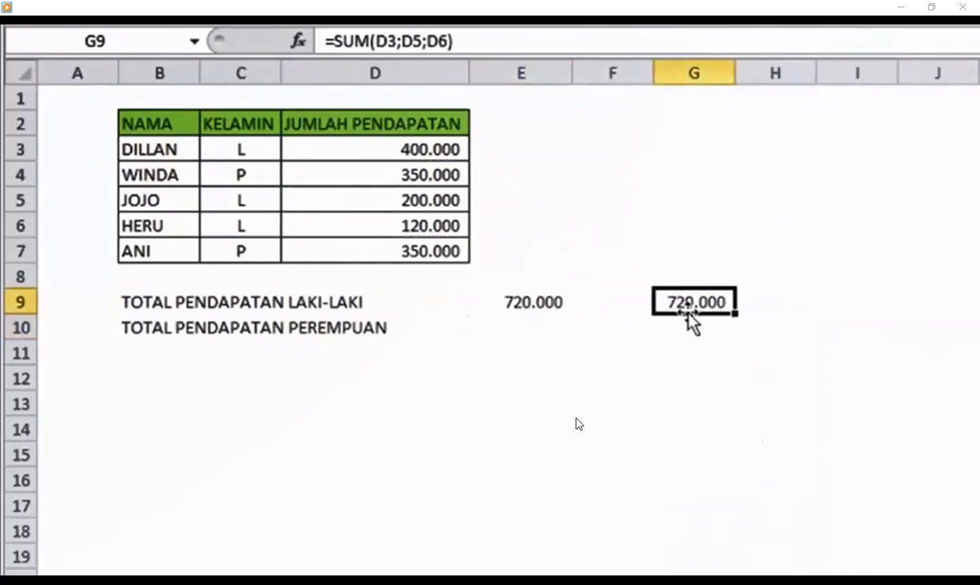
pyautogui.press('Delete')
# Review the arguments of the SUMIF formula in E9
pyautogui.click(530, 303)
pyautogui.doubleClick(530, 302)
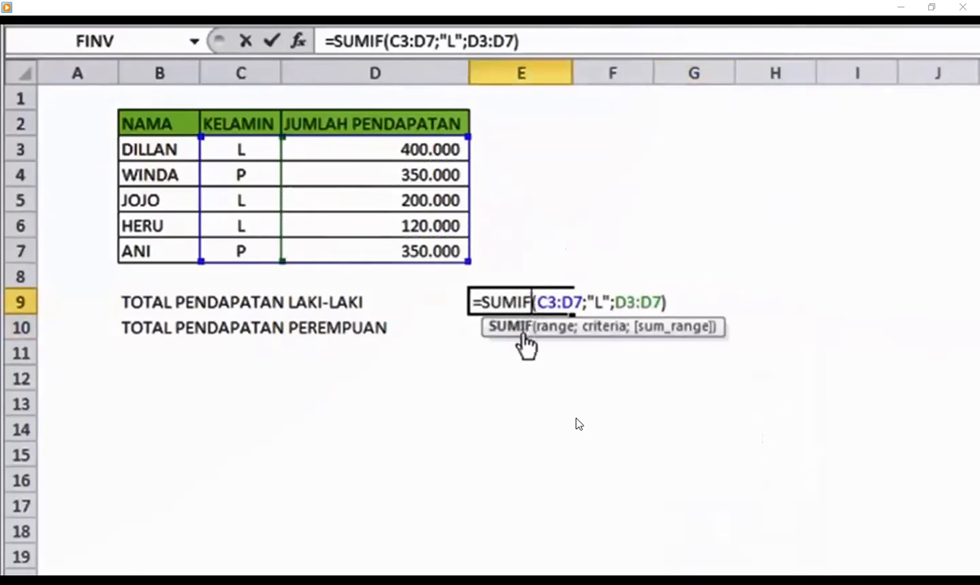
pyautogui.press('Return')
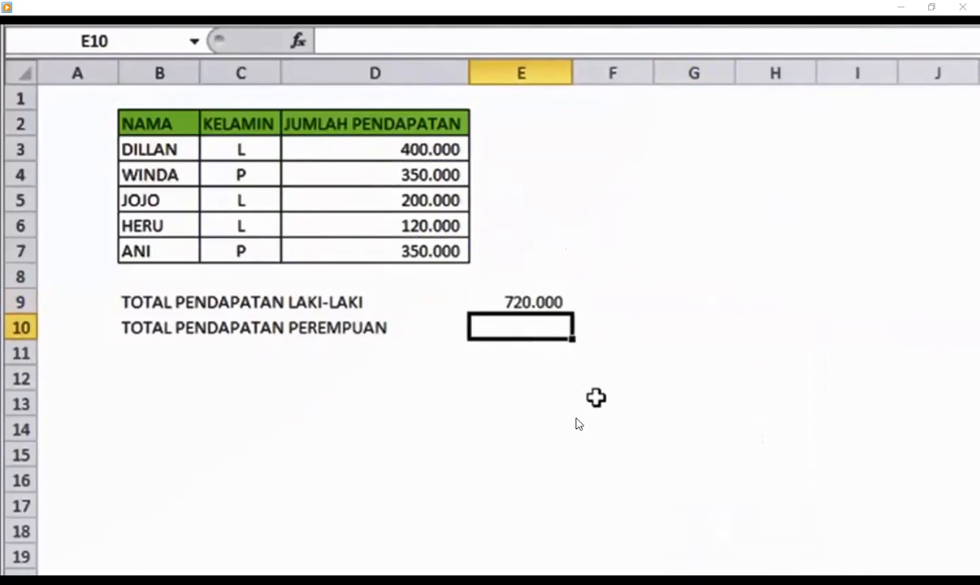
pyautogui.write('=SUM')
pyautogui.press('Down')
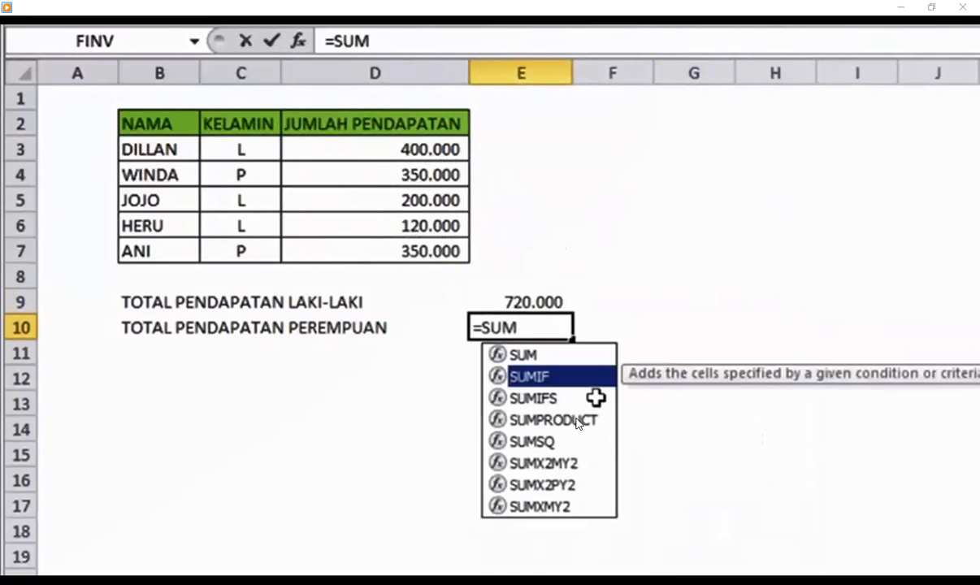
pyautogui.press('Tab')
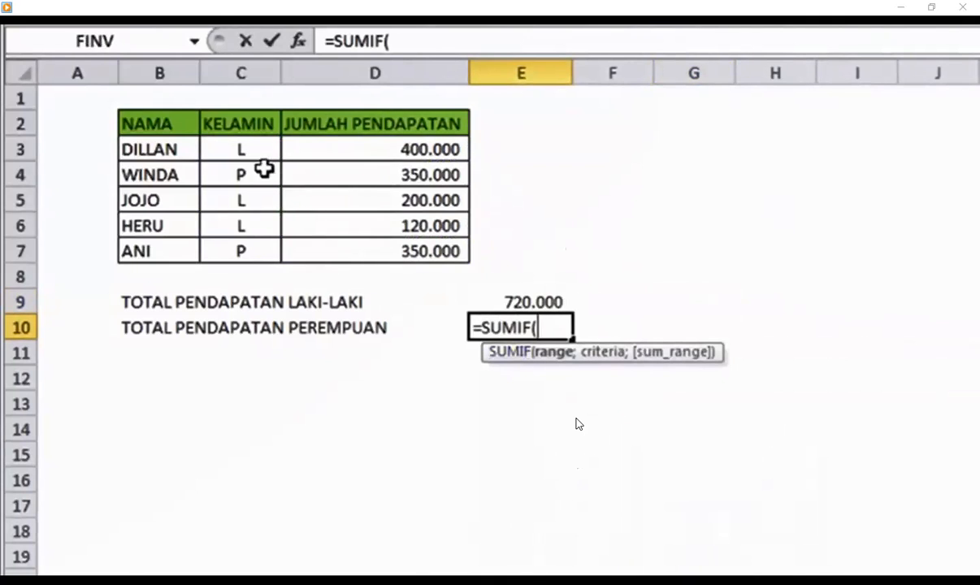
pyautogui.moveTo(247, 153); pyautogui.dragTo(380, 246)
pyautogui.write(';')
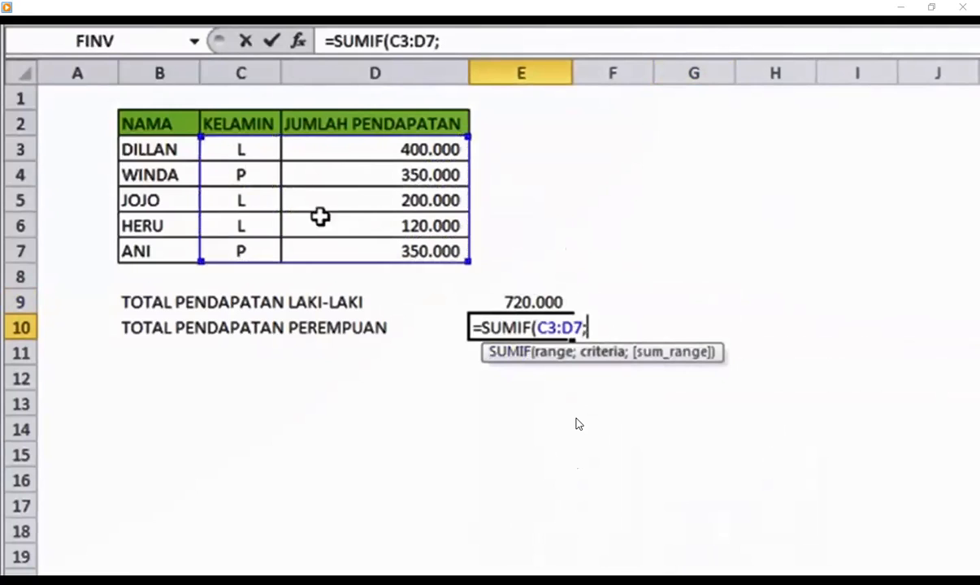
pyautogui.moveTo(256, 147); pyautogui.dragTo(266, 251)
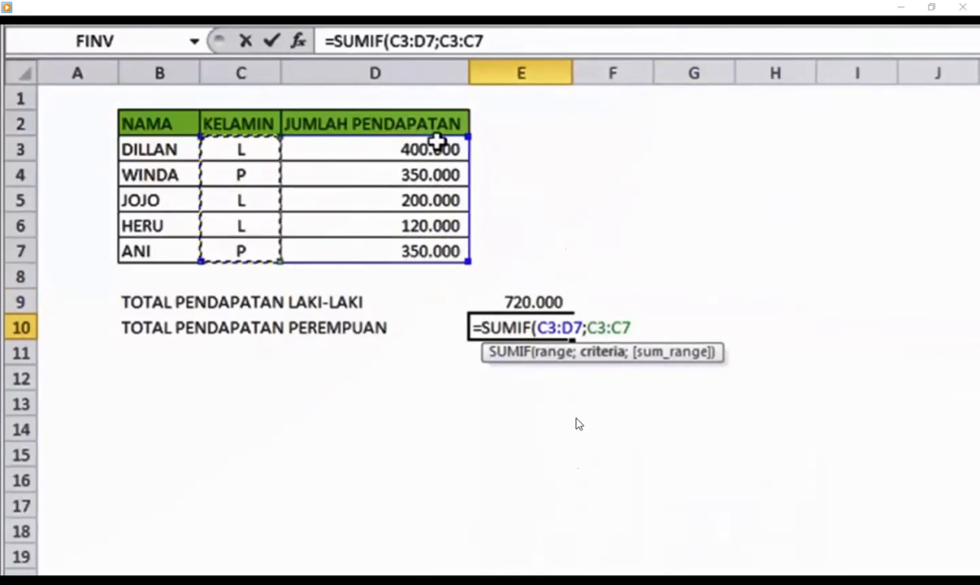
pyautogui.write(';')
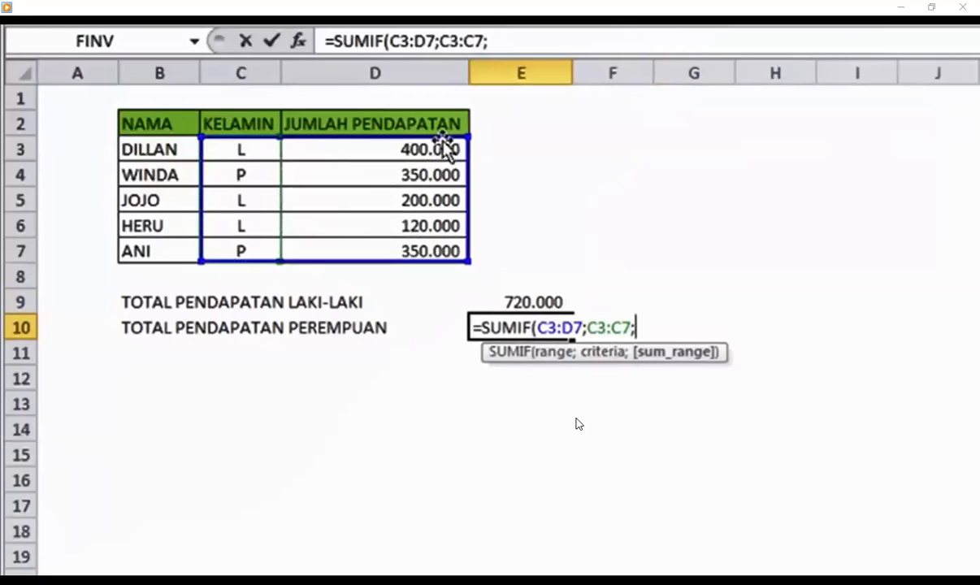
pyautogui.press('Escape')
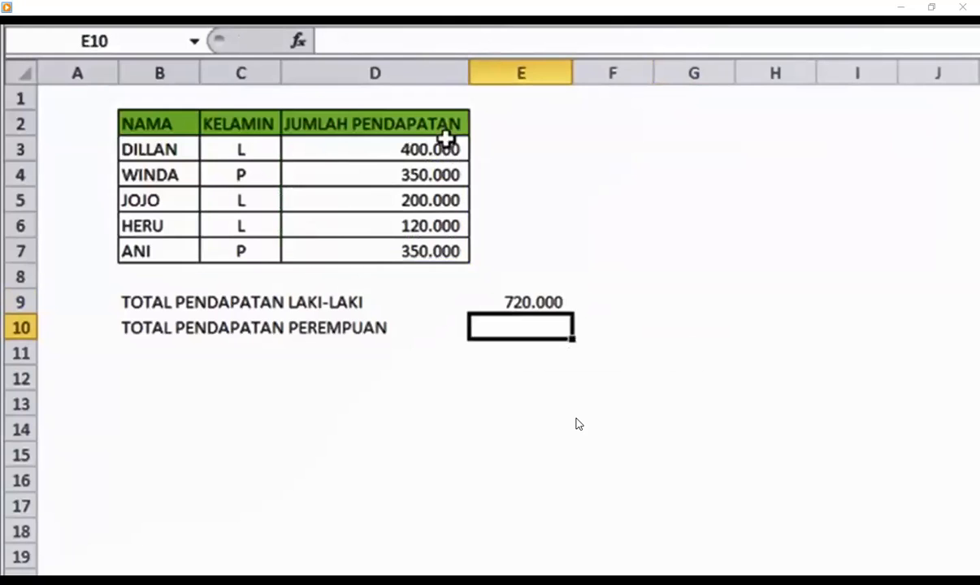
# Total the female income in E10 with =SUMIF(C3:D7;"P";D3:D7) and format the result with a thousands separator
pyautogui.write('=S')
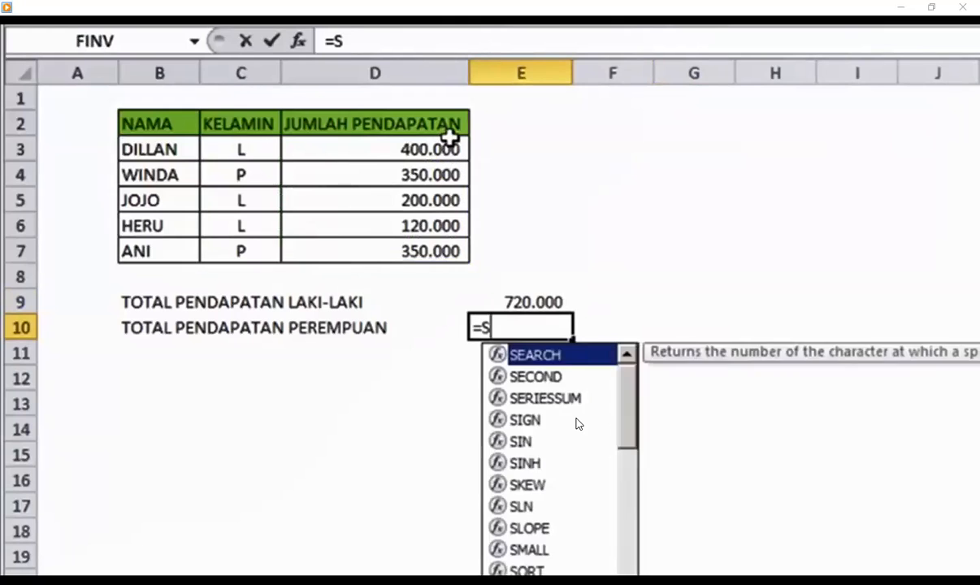
pyautogui.write('UMIF(')
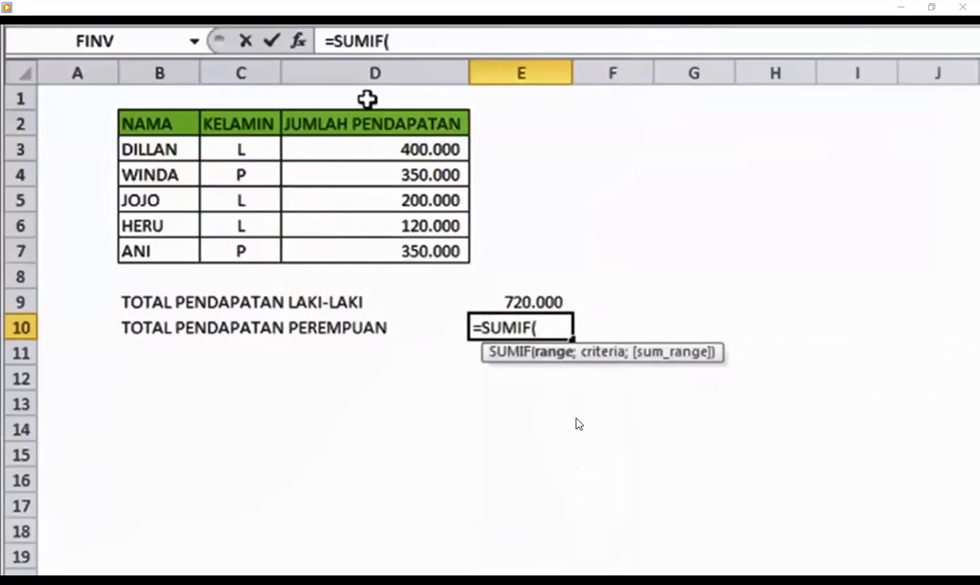
pyautogui.moveTo(201, 150); pyautogui.dragTo(378, 250)
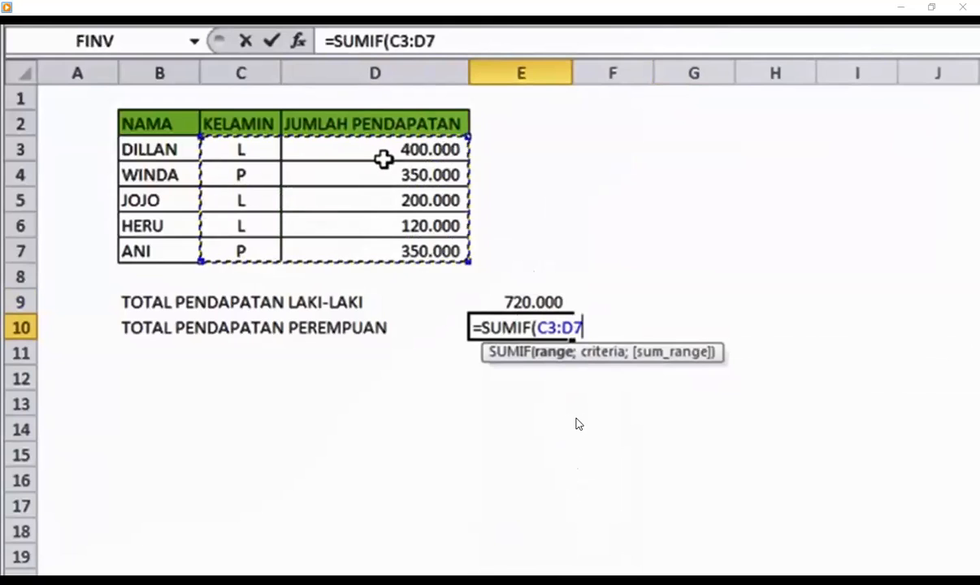
pyautogui.write(';')
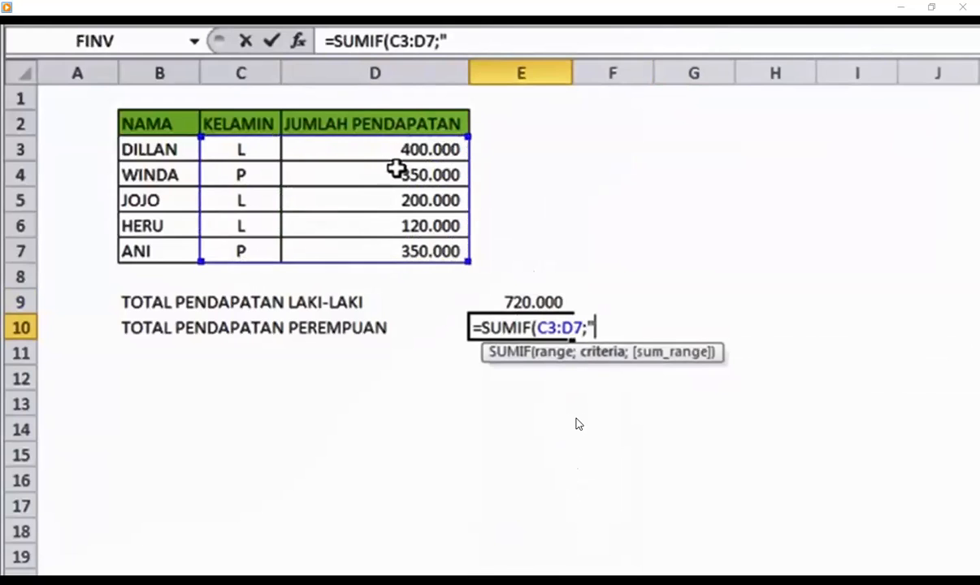
pyautogui.write('"P";')
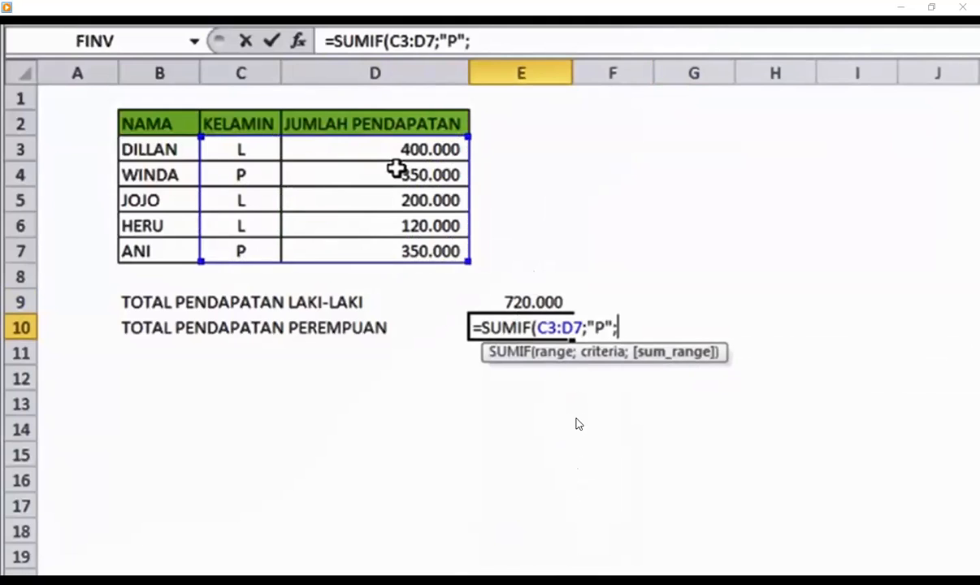
pyautogui.moveTo(439, 147); pyautogui.dragTo(449, 252)
pyautogui.press('Return')
pyautogui.press('Up')
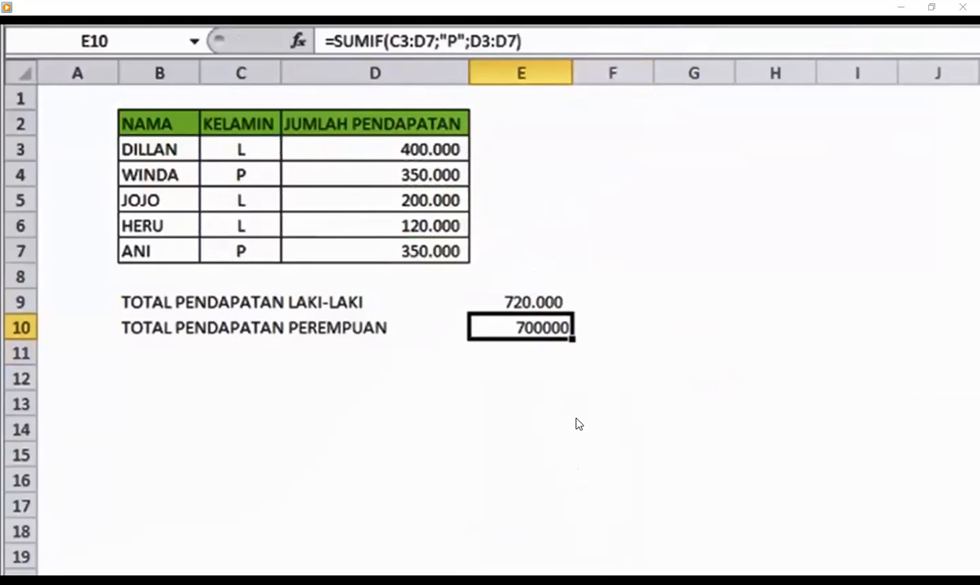
pyautogui.press('Return')
# Total all incomes in D8 with =SUM(D3:D7)
pyautogui.click(422, 277)
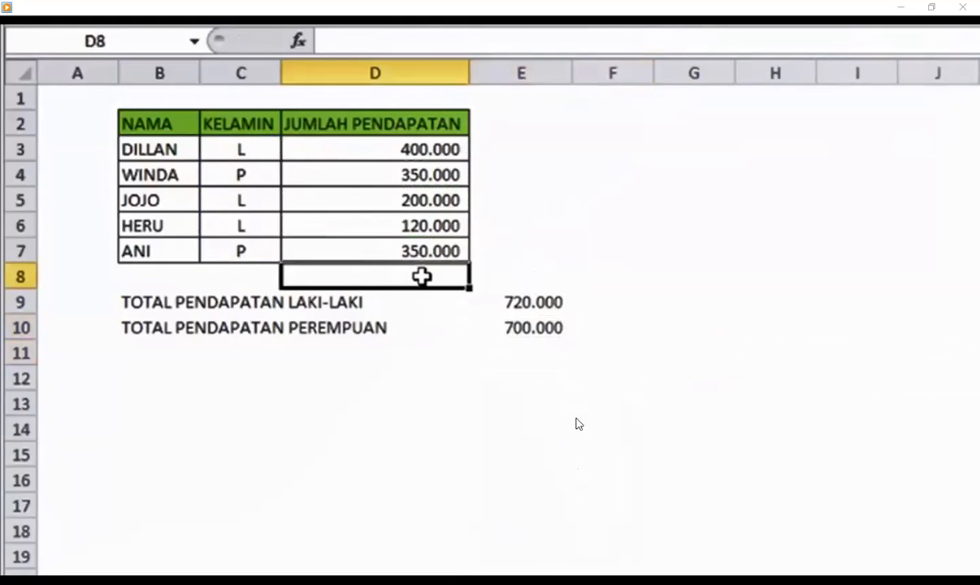
pyautogui.write('=SUM(')
pyautogui.moveTo(420, 158); pyautogui.dragTo(422, 245)
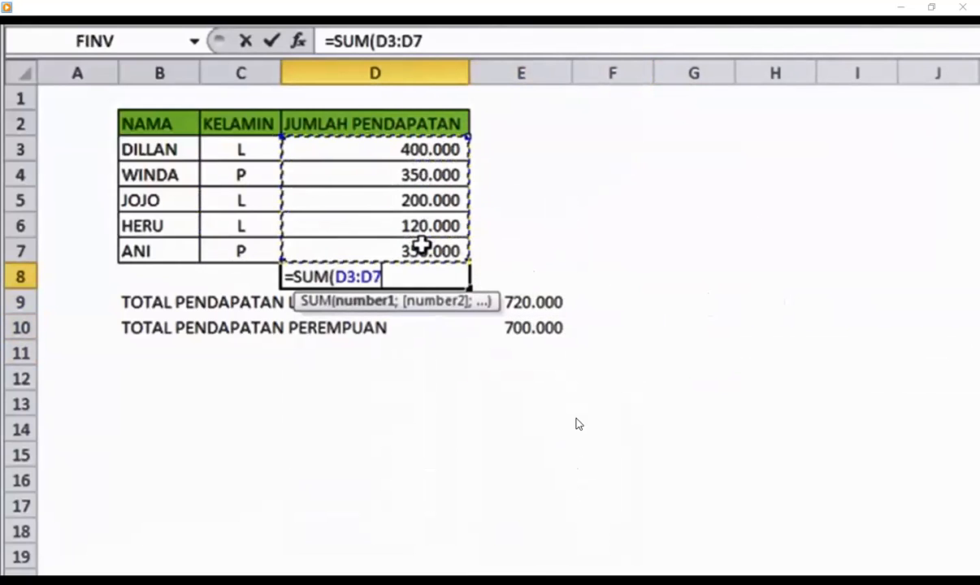
pyautogui.press('Return')
pyautogui.click(443, 279)
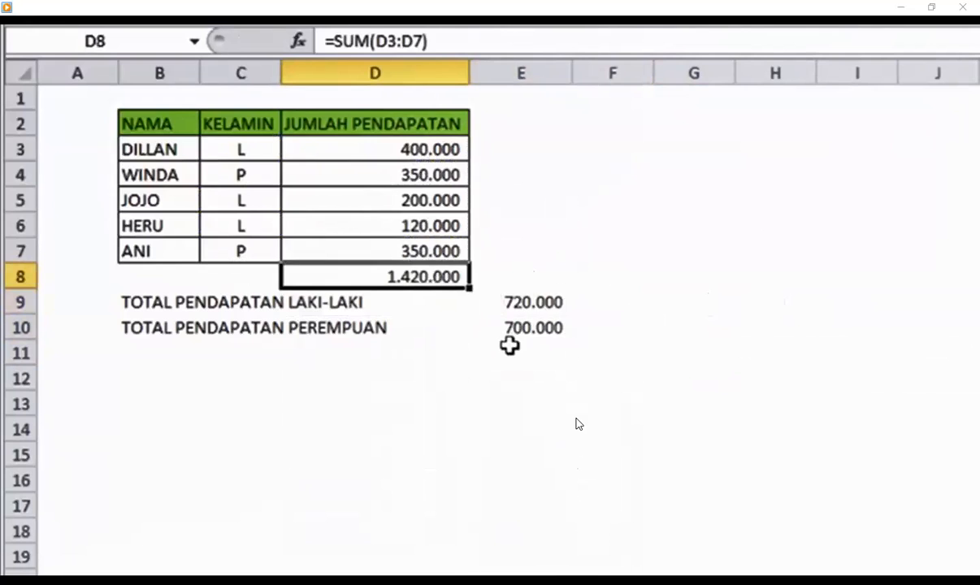
# Add the male and female totals in E11 with =SUM(E9:E10) and compare the result with the overall total in D8
pyautogui.click(540, 354)
pyautogui.write('=SUM(')
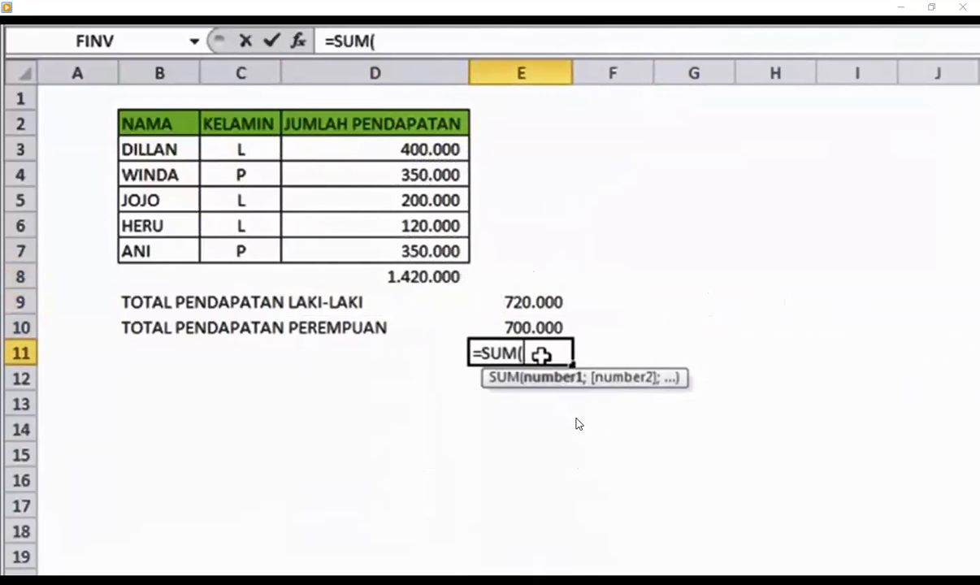
pyautogui.moveTo(530, 299); pyautogui.dragTo(530, 329)
pyautogui.press('Return')
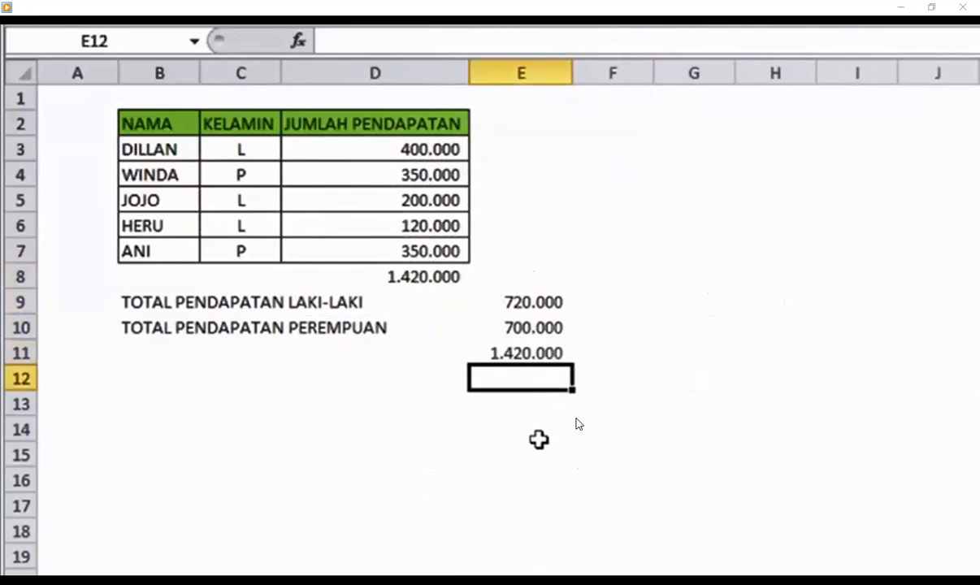
pyautogui.click(516, 356)
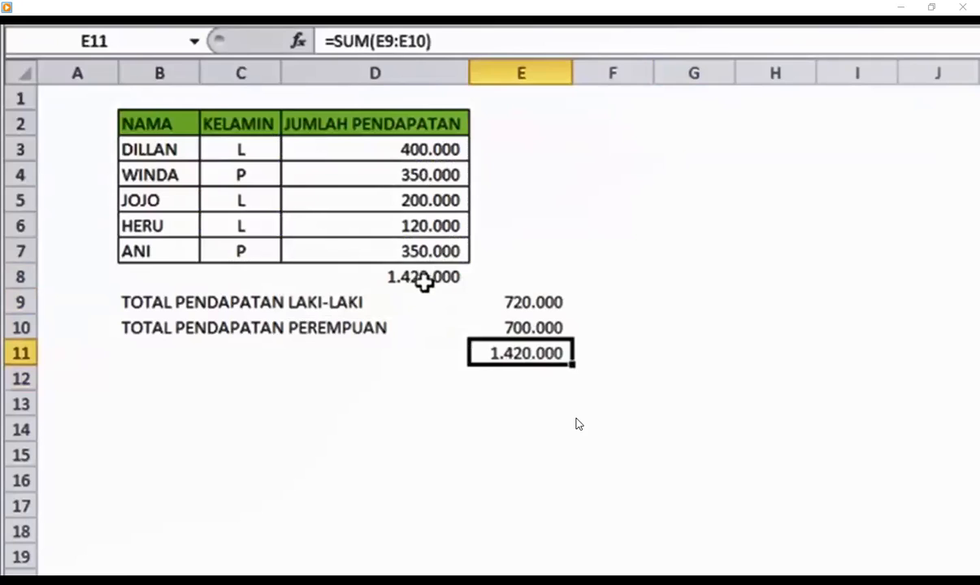
pyautogui.click(427, 281)
pyautogui.click(543, 302)
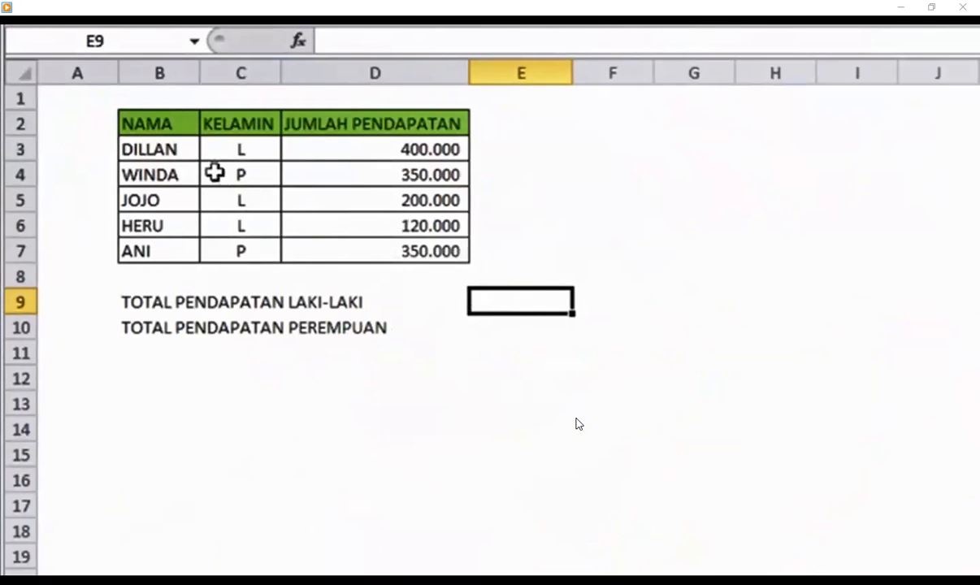
pyautogui.moveTo(162, 131); pyautogui.dragTo(396, 251)
pyautogui.click(503, 319)
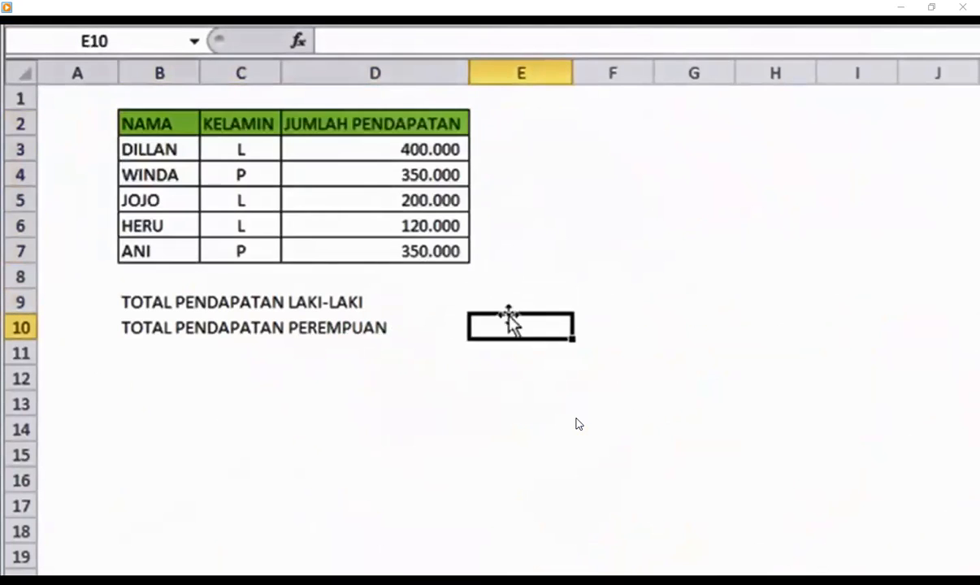
pyautogui.click(493, 293)
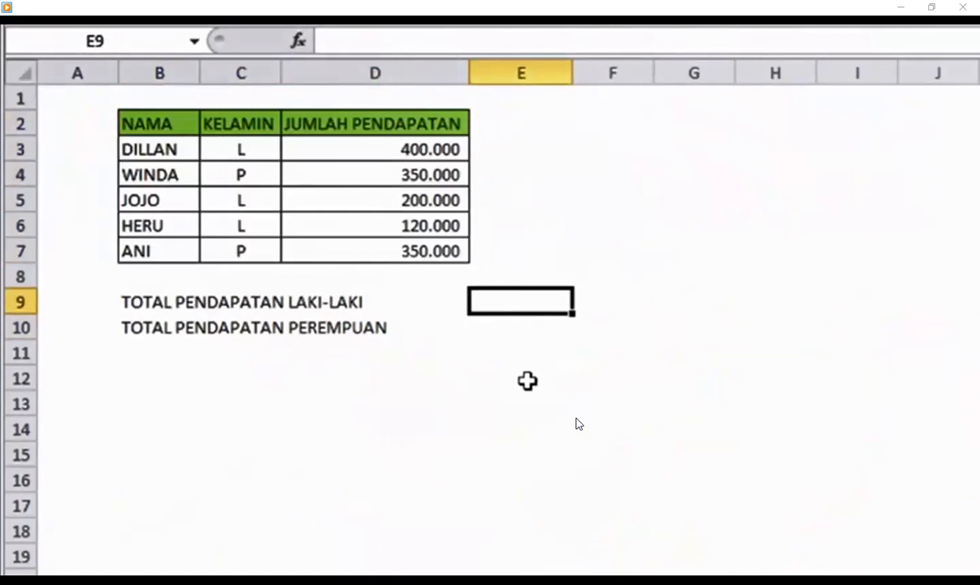
pyautogui.write('=')
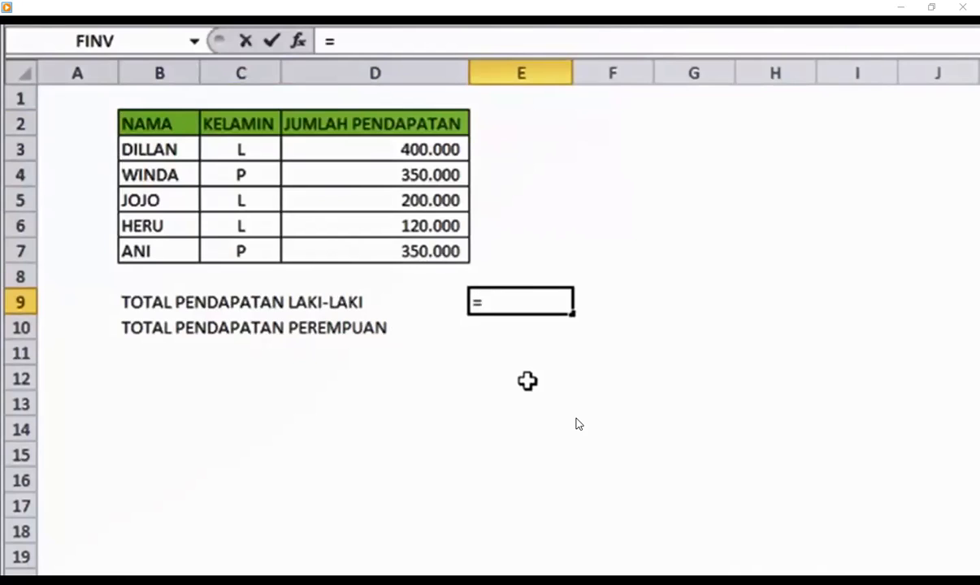
pyautogui.write('SUM')
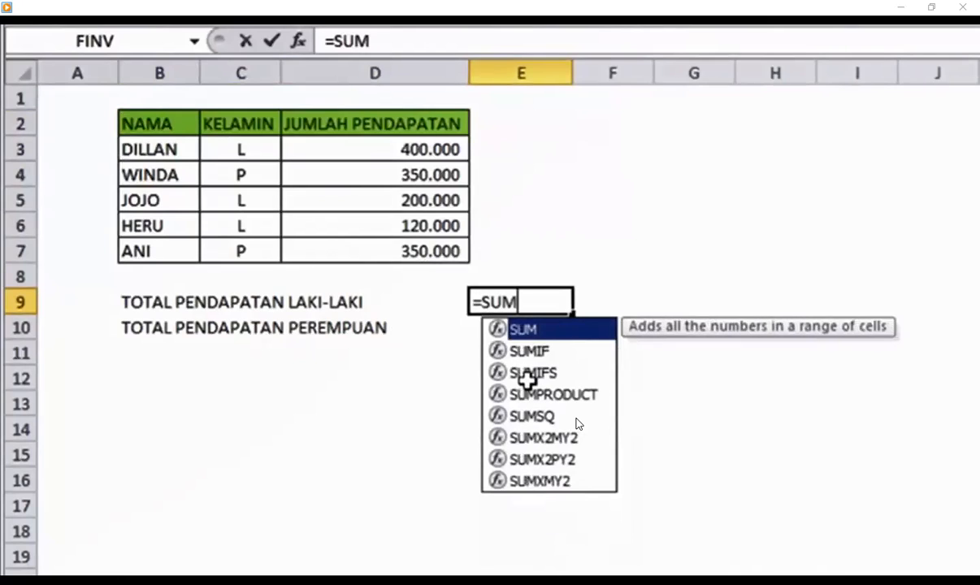
# Extend the label in B9 to read TOTAL PENDAPATAN LAKI-LAKI >100000
pyautogui.press('Left')
pyautogui.press('Left')
pyautogui.press('F2')
pyautogui.write('>100000')
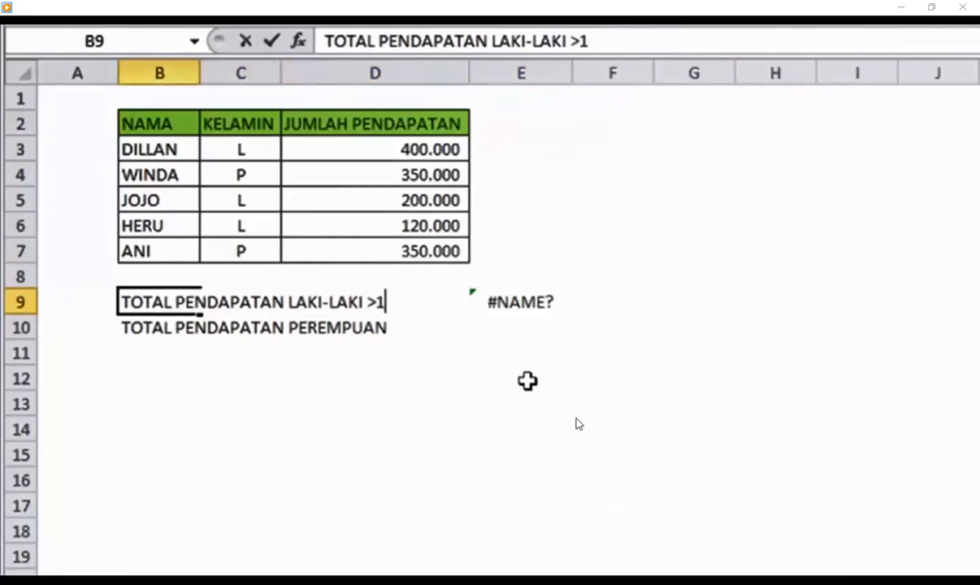
pyautogui.press('Return')
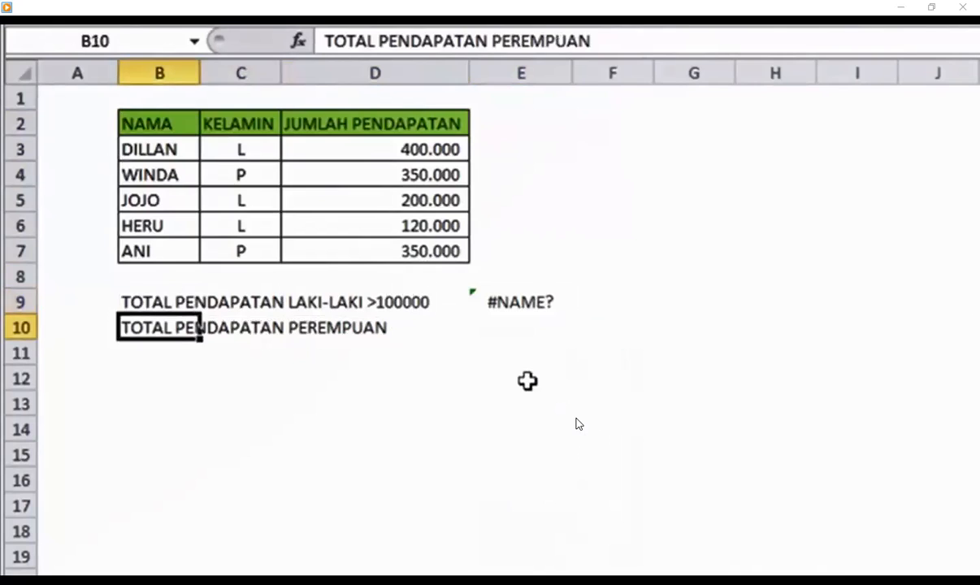
# Start a SUMIFS formula in E9 with D3:D7 as its sum range
pyautogui.press('Up')
pyautogui.press('Right')
pyautogui.press('Right')
pyautogui.press('Right')
pyautogui.press('Right')
pyautogui.press('Left')
pyautogui.write('=SUMIFS(')
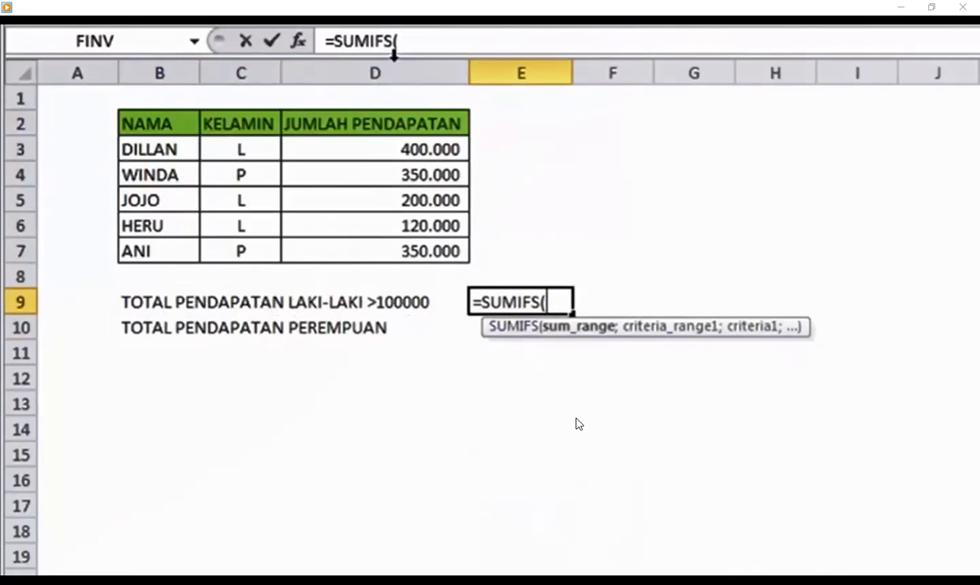
pyautogui.moveTo(338, 144); pyautogui.dragTo(354, 251)
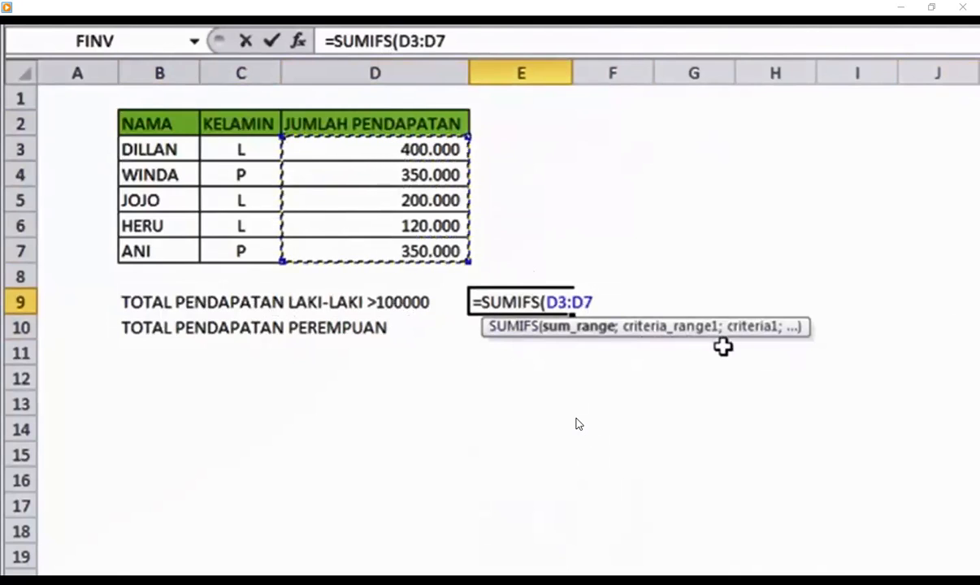
pyautogui.write(';')
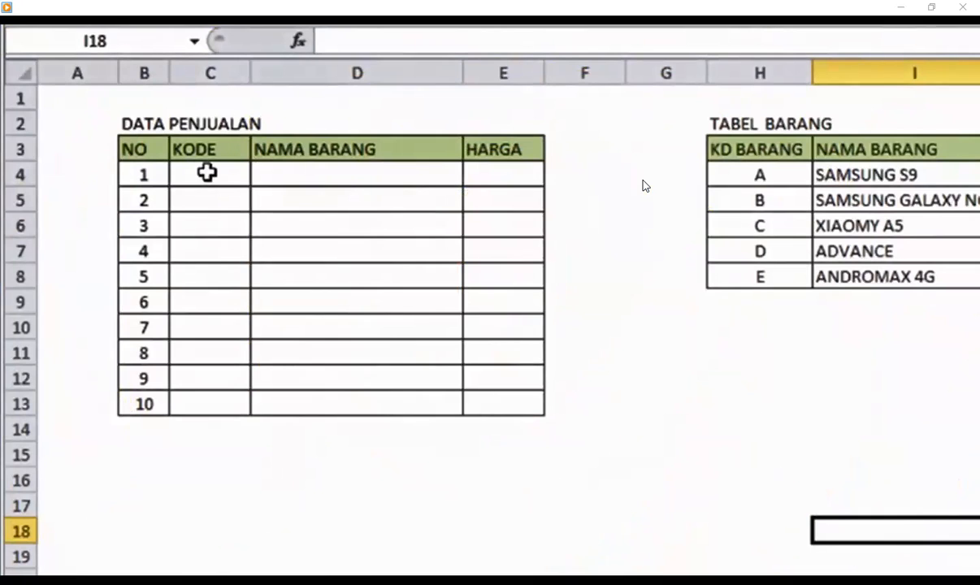
# Examine the DATA PENJUALAN table's code, item name and price columns and the item codes and names in TABEL BARANG
pyautogui.click(212, 174)
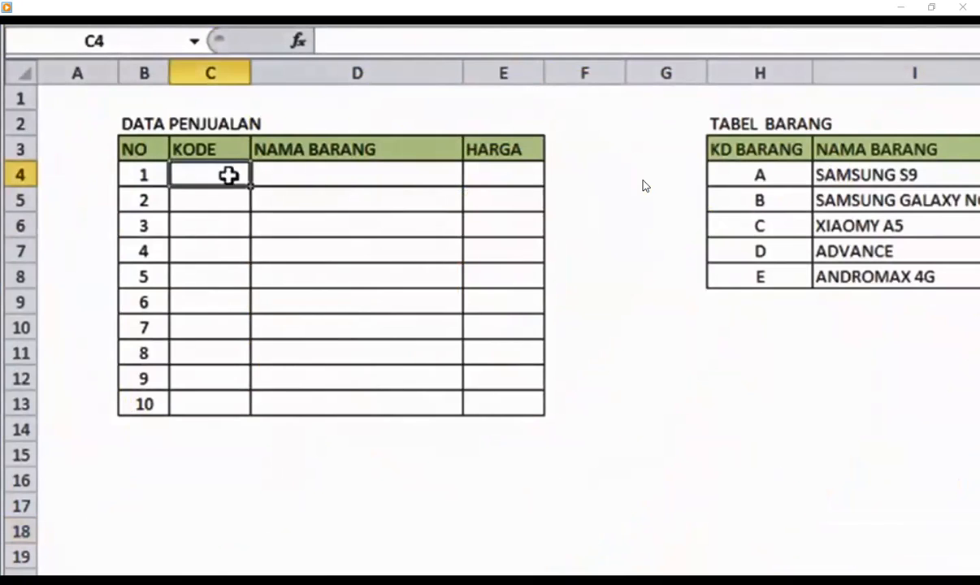
pyautogui.click(675, 352)
pyautogui.click(130, 126)
pyautogui.moveTo(130, 126); pyautogui.dragTo(484, 388)
pyautogui.click(219, 169)
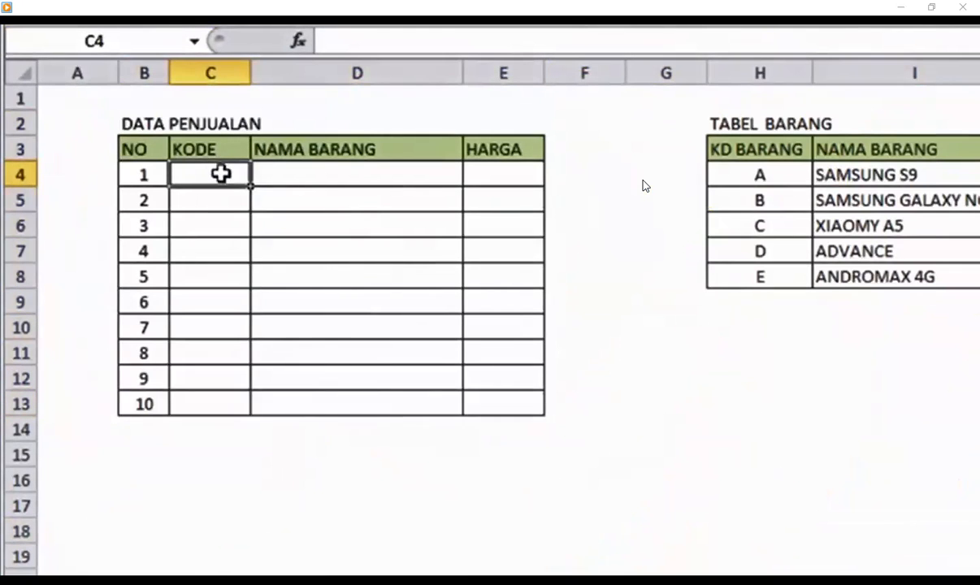
pyautogui.click(333, 151)
pyautogui.click(500, 154)
pyautogui.moveTo(406, 141); pyautogui.dragTo(406, 404)
pyautogui.moveTo(524, 156); pyautogui.dragTo(521, 353)
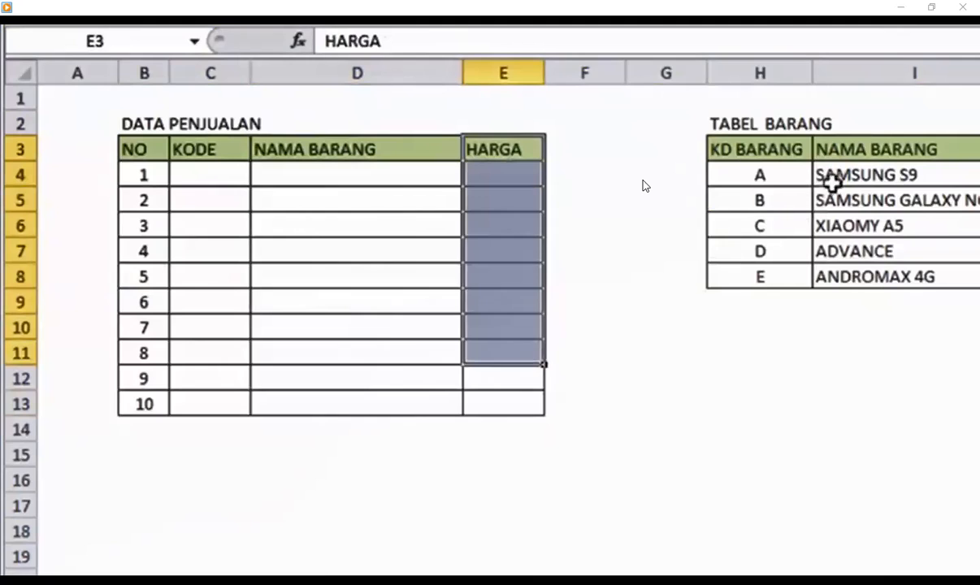
pyautogui.moveTo(874, 148); pyautogui.dragTo(886, 232)
pyautogui.click(760, 148)
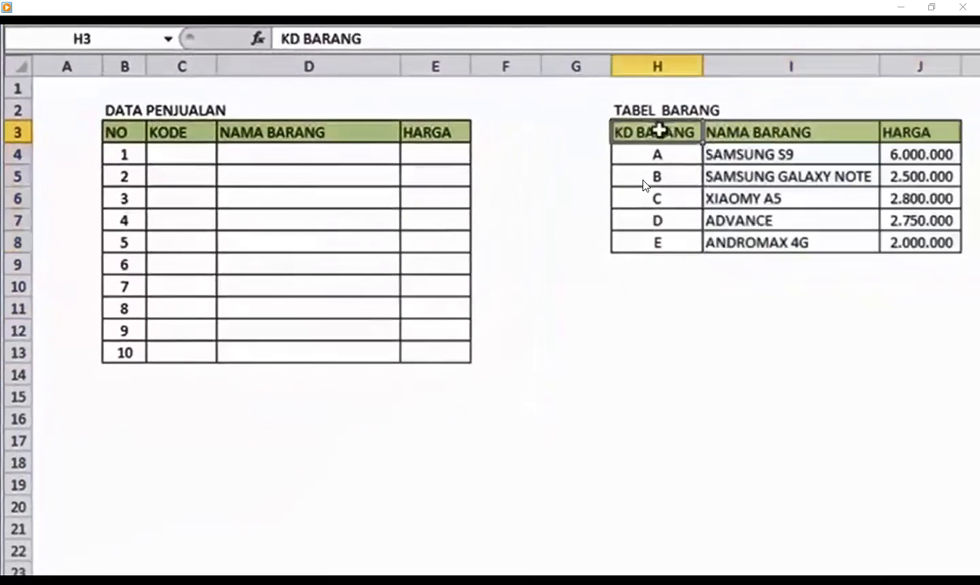
pyautogui.moveTo(658, 130); pyautogui.dragTo(658, 242)
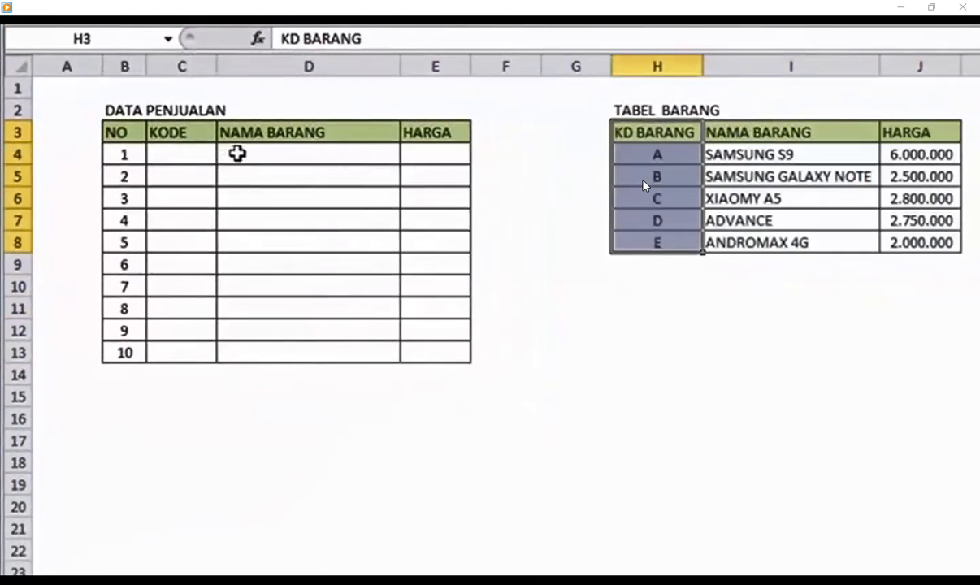
# Enter the item code B in C4 for the first row of the sales table
pyautogui.click(231, 153)
pyautogui.click(199, 152)
pyautogui.click(232, 153)
pyautogui.click(199, 152)
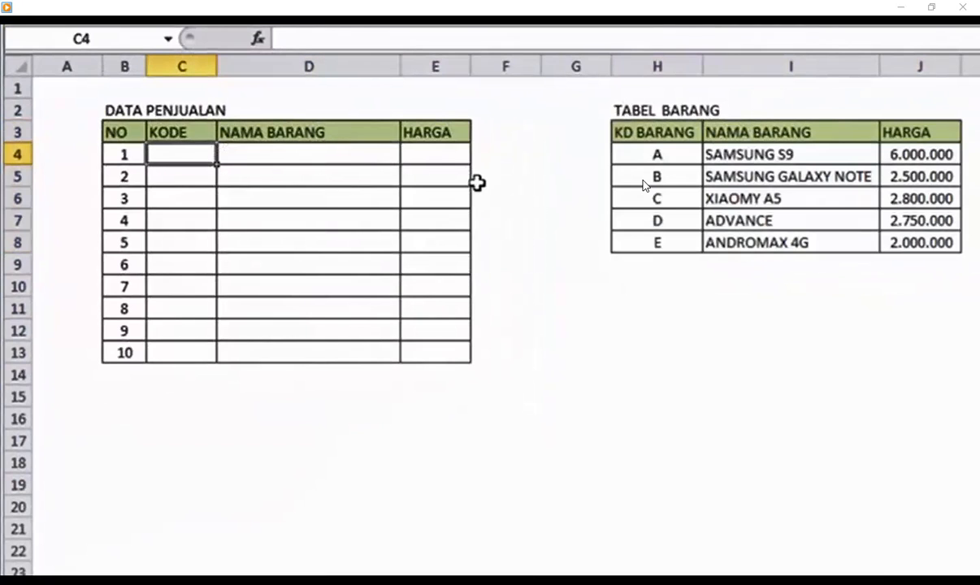
pyautogui.write('B')
pyautogui.press('Tab')
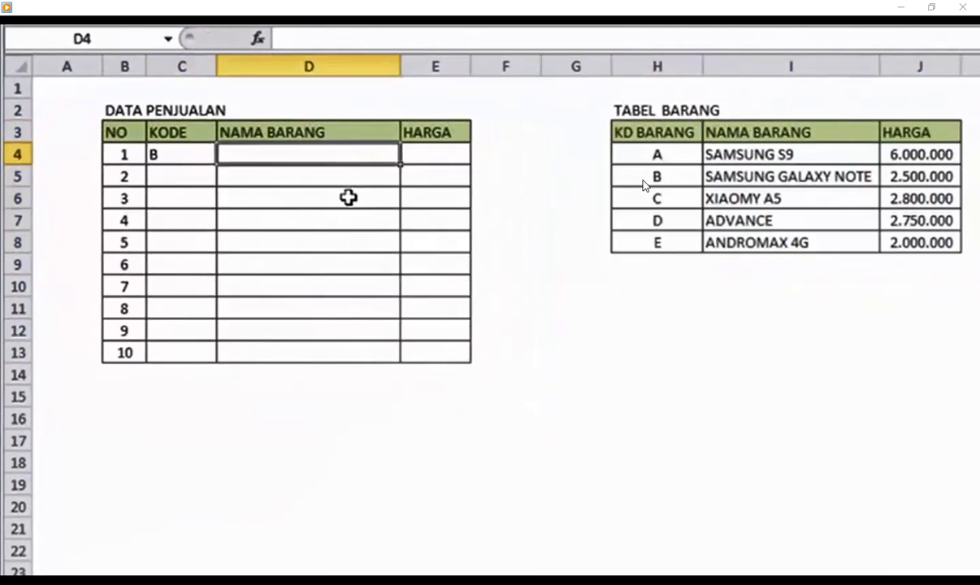
pyautogui.click(439, 154)
pyautogui.click(330, 157)
pyautogui.write('=VLOOKUP(')
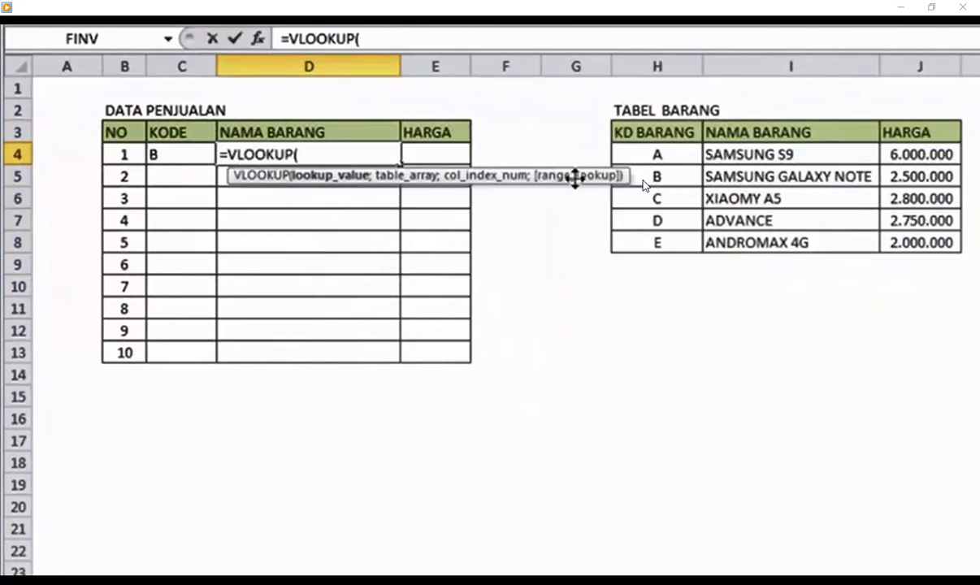
pyautogui.moveTo(650, 155); pyautogui.dragTo(895, 243)
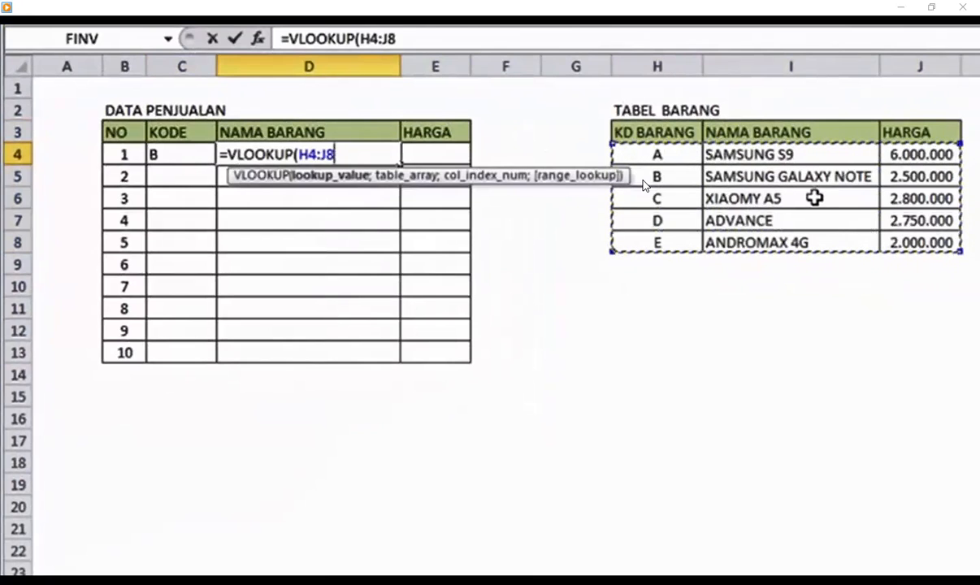
pyautogui.write(';')
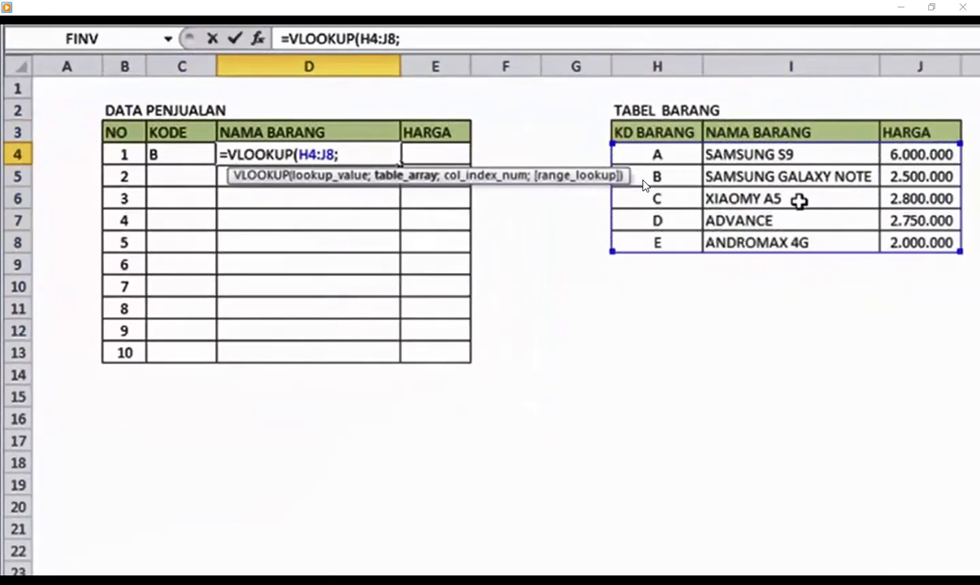
pyautogui.press('Escape')
# Start a VLOOKUP formula in D4 with C4 as the lookup value and H4:J8 as the table array
pyautogui.write('=')
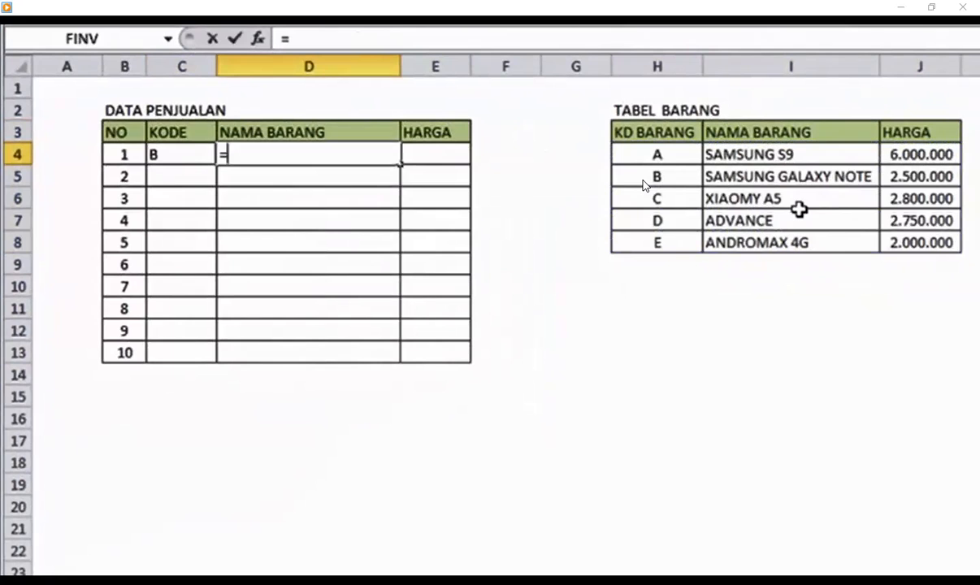
pyautogui.write('VLO')
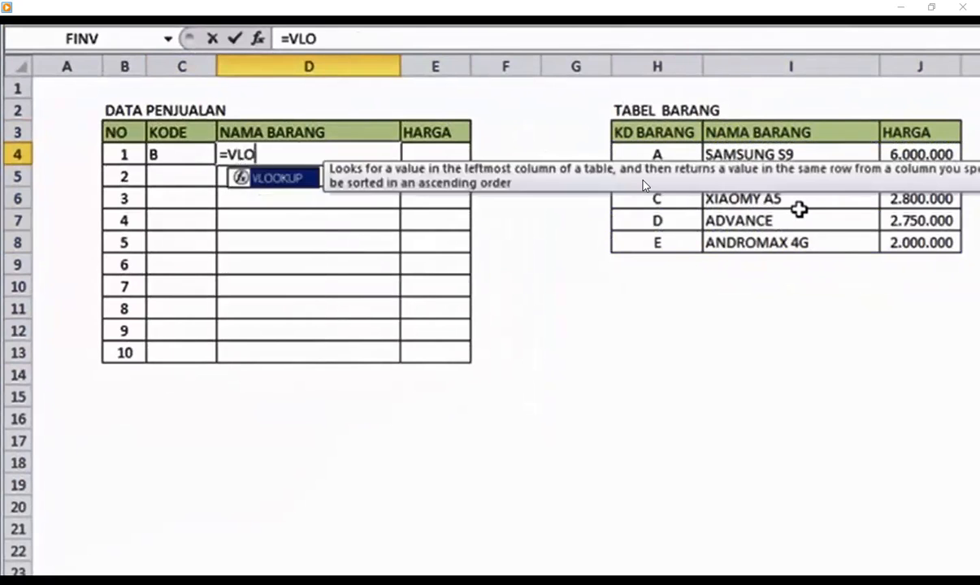
pyautogui.press('Tab')
pyautogui.click(194, 156)
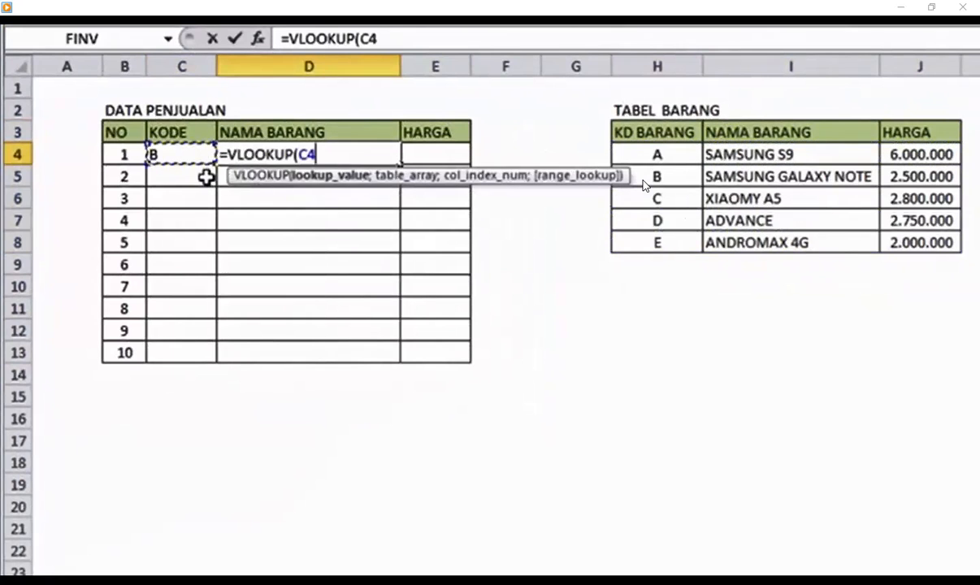
pyautogui.write(';')
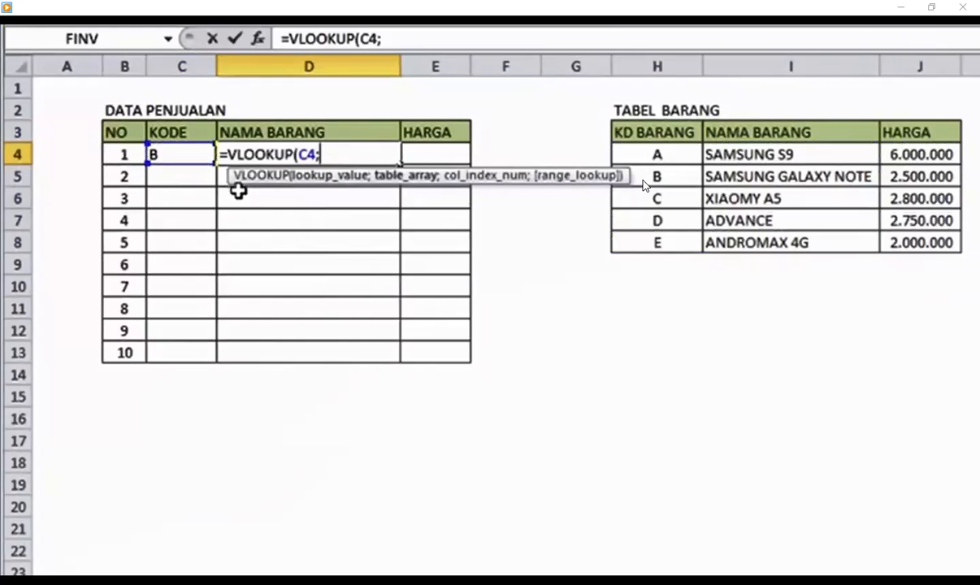
pyautogui.moveTo(685, 151); pyautogui.dragTo(895, 242)
pyautogui.write(';')
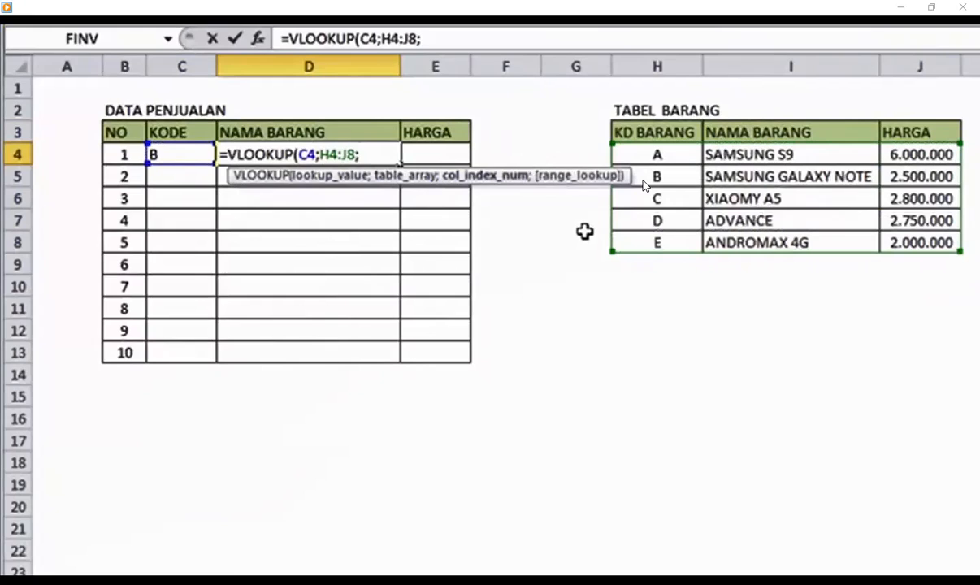
# Complete the D4 lookup formula with column index 2 and FALSE for an exact match
pyautogui.write('2')
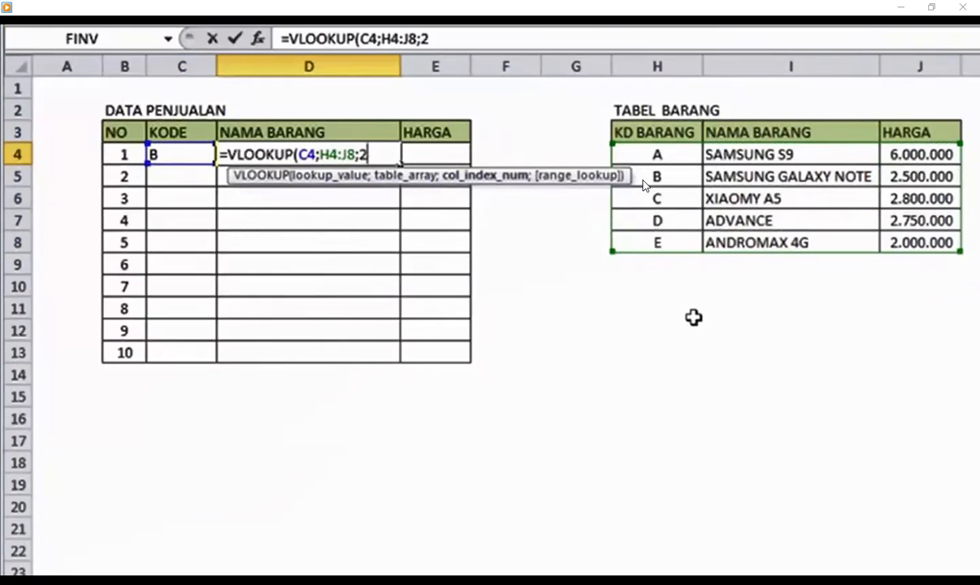
pyautogui.write(';')
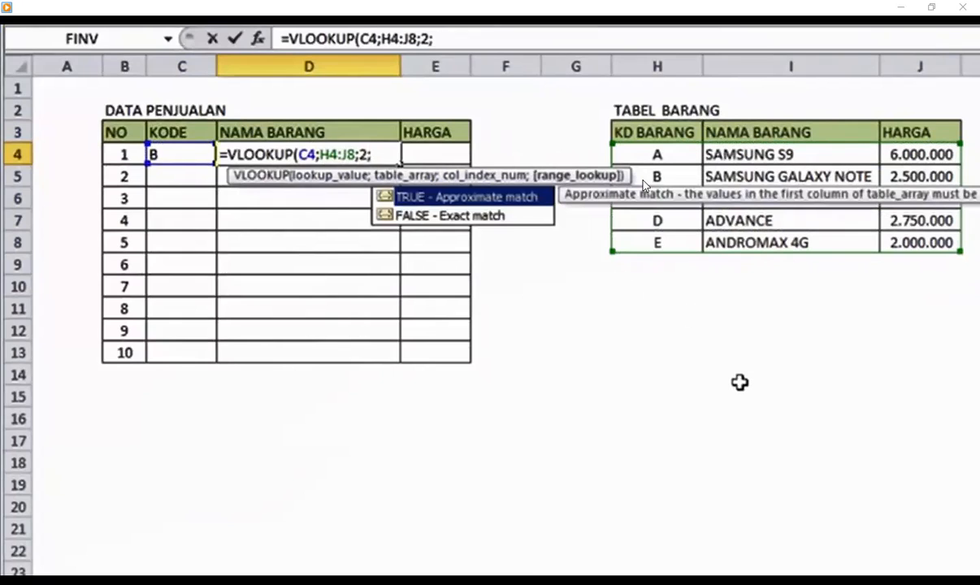
pyautogui.press('Down')
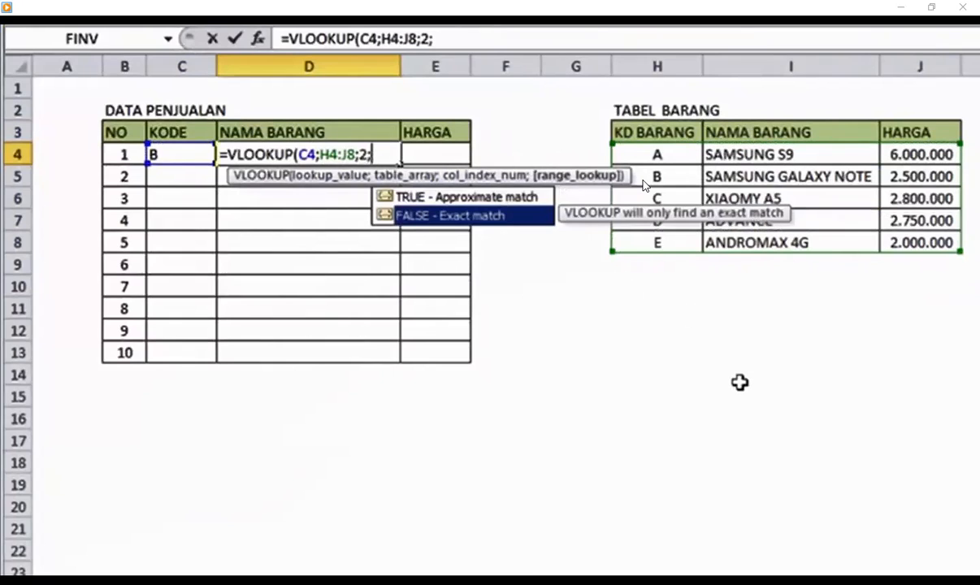
pyautogui.press('Tab')
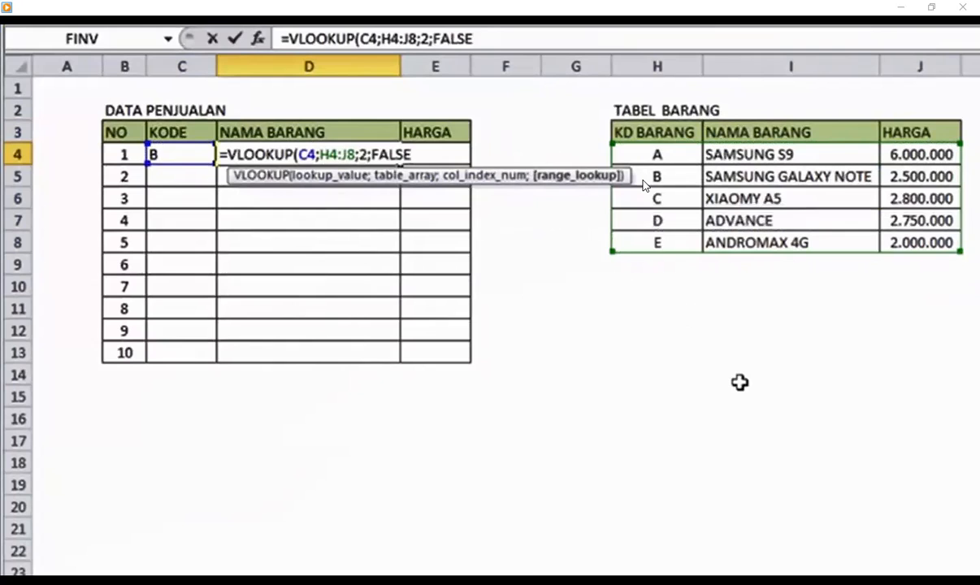
pyautogui.press('Return')
pyautogui.press('Up')
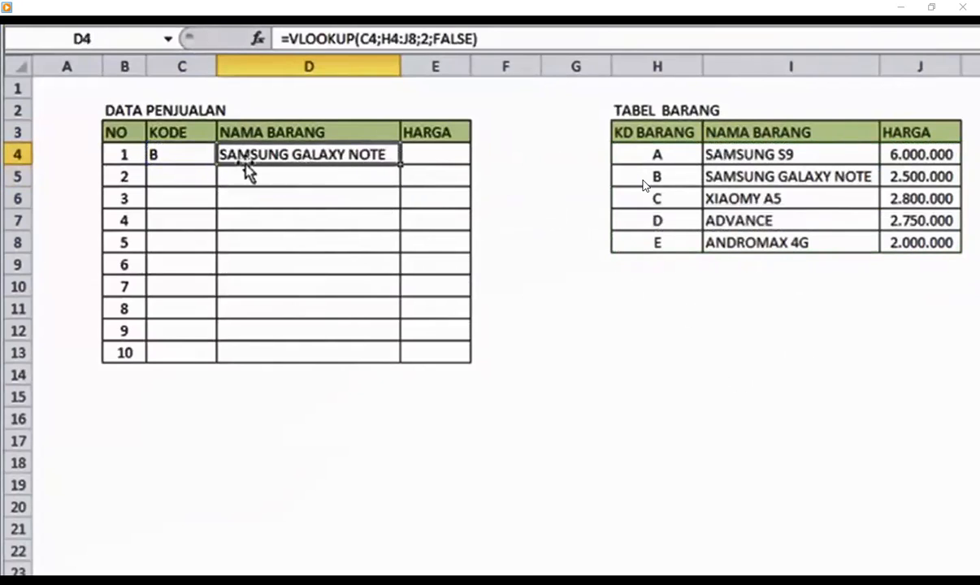
# Enter the item codes D, C, D, D, D, A, C, C and A in C5:C13 of the sales table
pyautogui.click(192, 155)
pyautogui.click(195, 176)
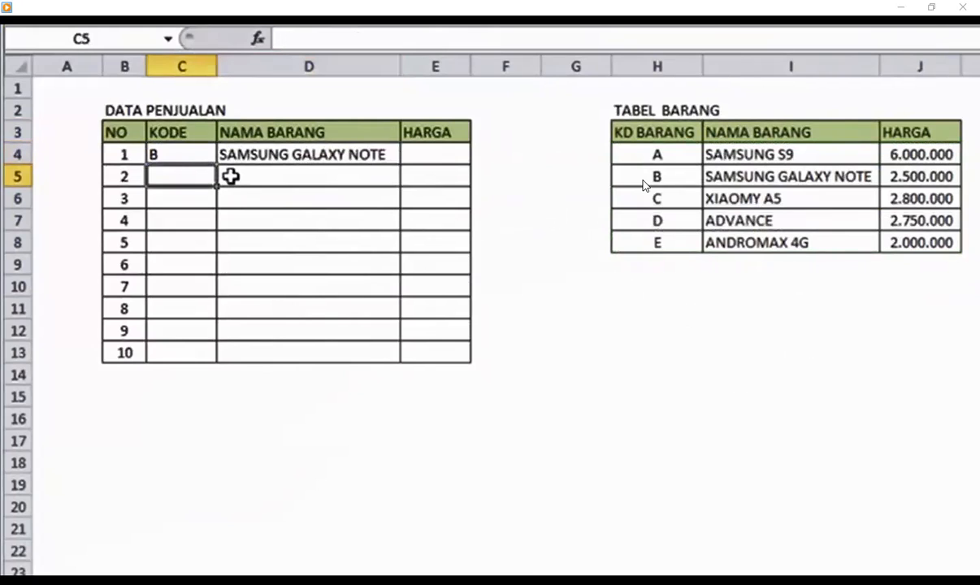
pyautogui.press('Down')
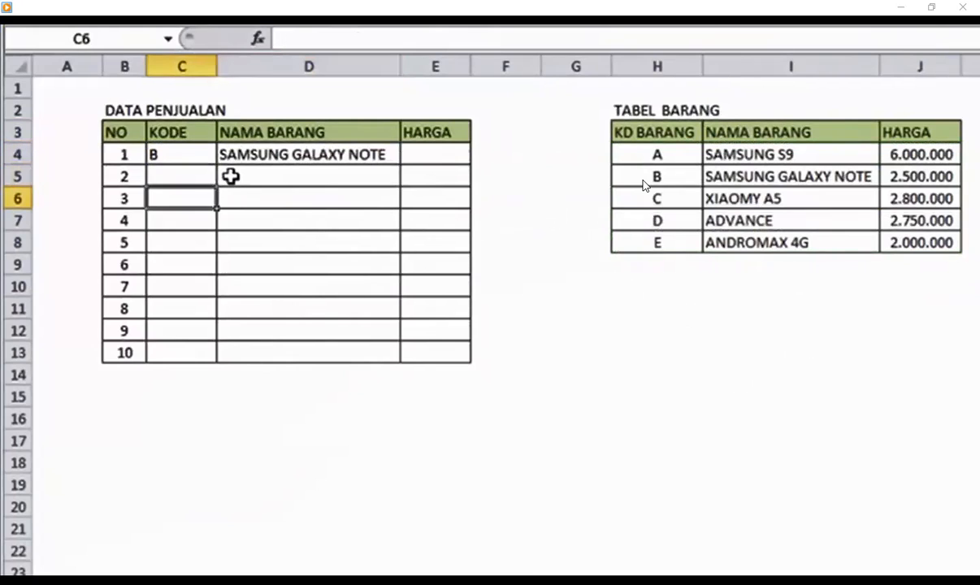
pyautogui.press('Up')
pyautogui.write('D')
pyautogui.press('Return')
pyautogui.write('C')
pyautogui.press('Return')
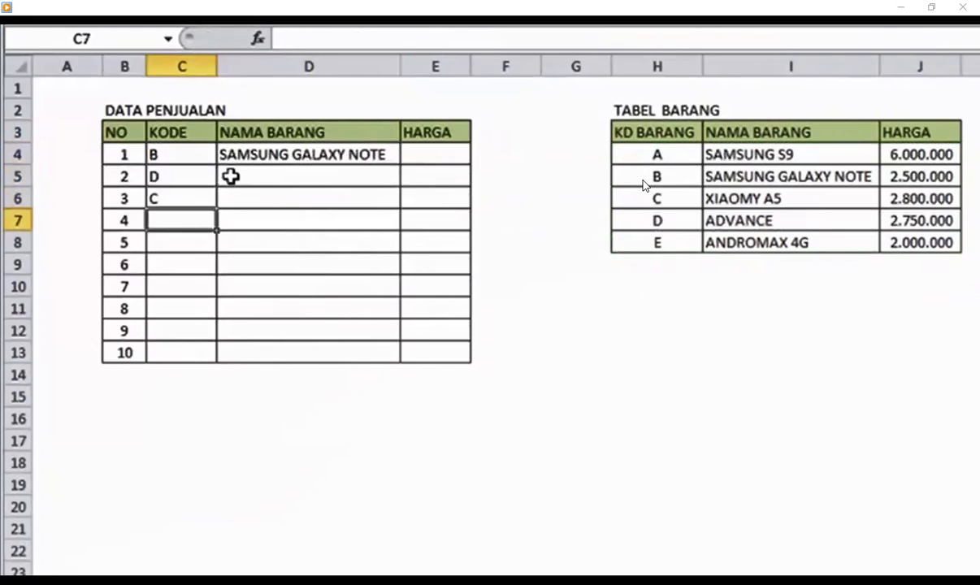
pyautogui.write('D')
pyautogui.press('Return')
pyautogui.write('D')
pyautogui.press('Return')
pyautogui.write('D')
pyautogui.press('Return')
pyautogui.write('A')
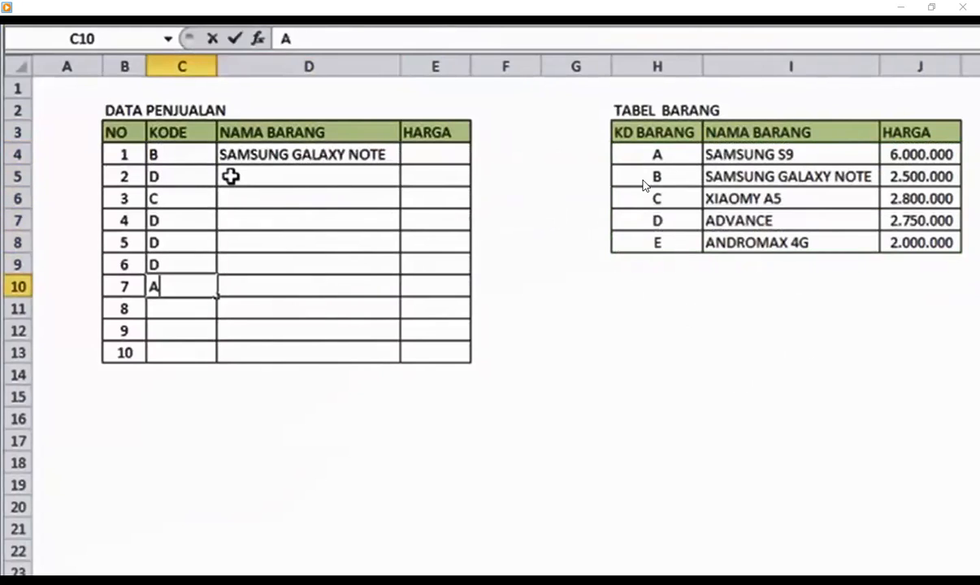
pyautogui.press('Return')
pyautogui.write('C')
pyautogui.press('Return')
pyautogui.write('C')
pyautogui.press('Return')
pyautogui.write('A')
pyautogui.press('Return')
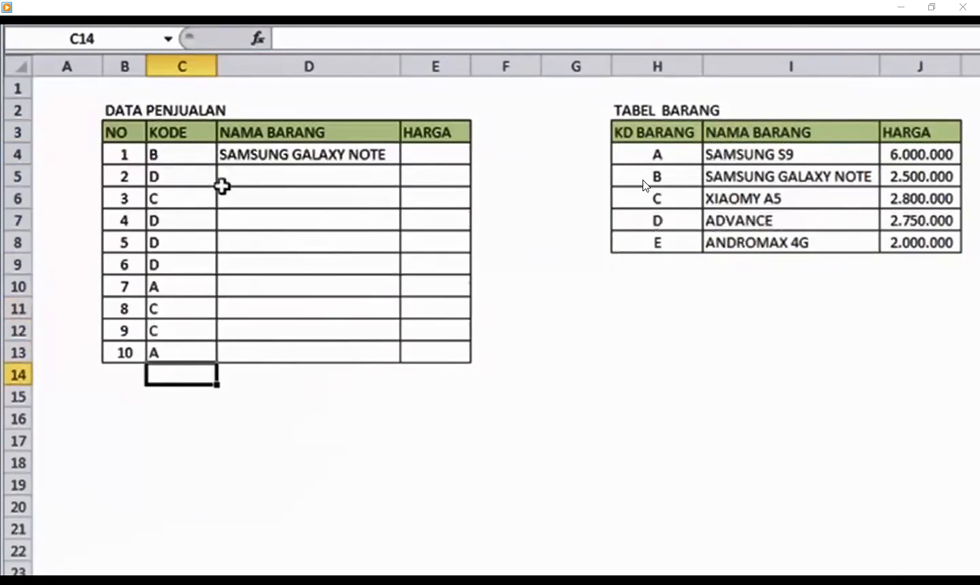
# Centre the item codes in C4:C13 and fill the D4 lookup formula down to D13
pyautogui.moveTo(193, 157); pyautogui.dragTo(189, 352)
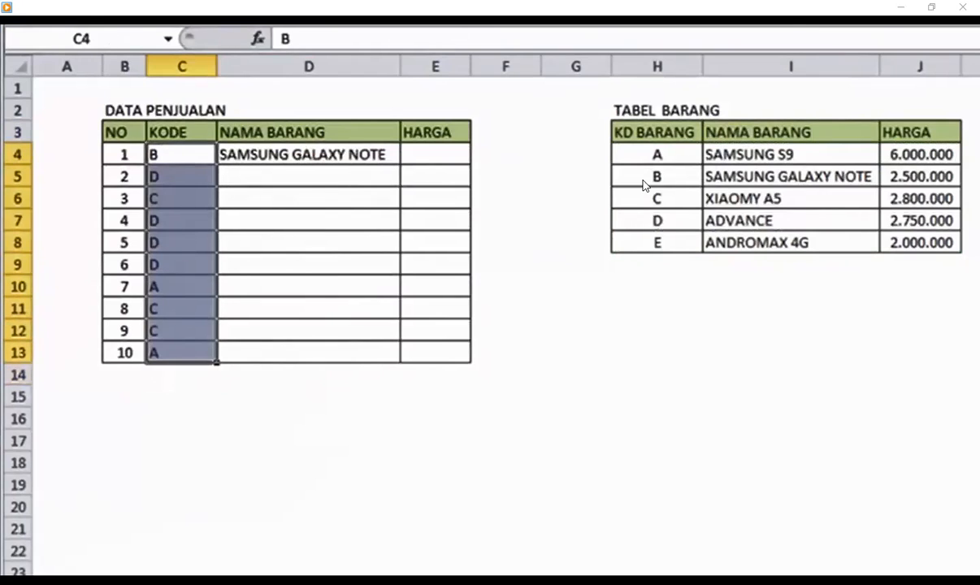
pyautogui.click(357, 153)
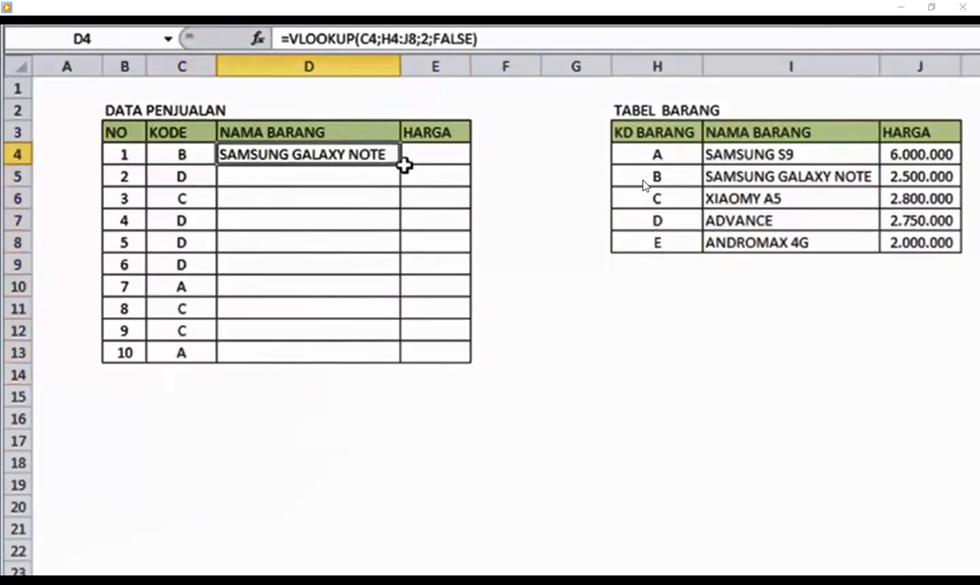
pyautogui.moveTo(402, 187); pyautogui.dragTo(401, 346)
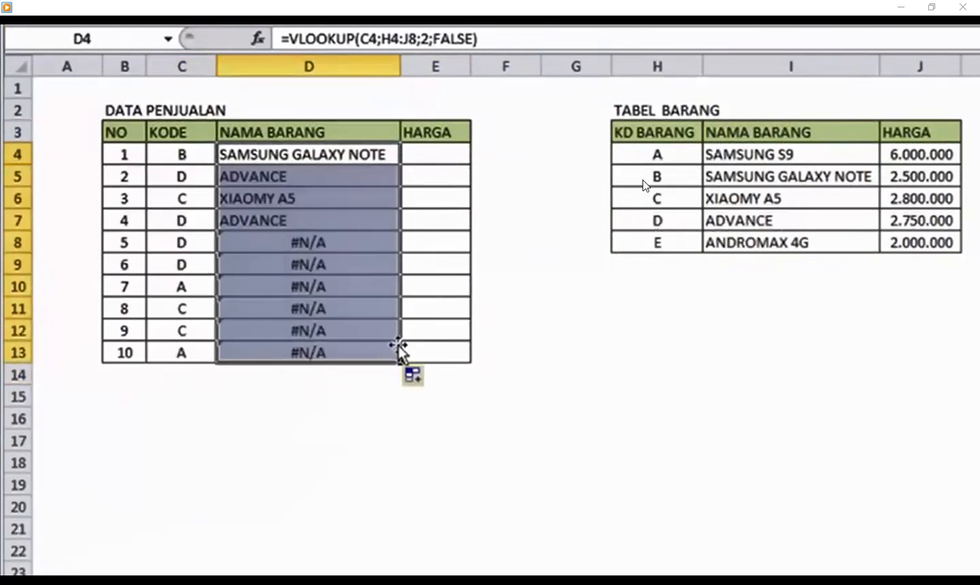
# Inspect the table ranges referenced by the lookup formulas in D8, D13, D4 and D5
pyautogui.click(344, 243)
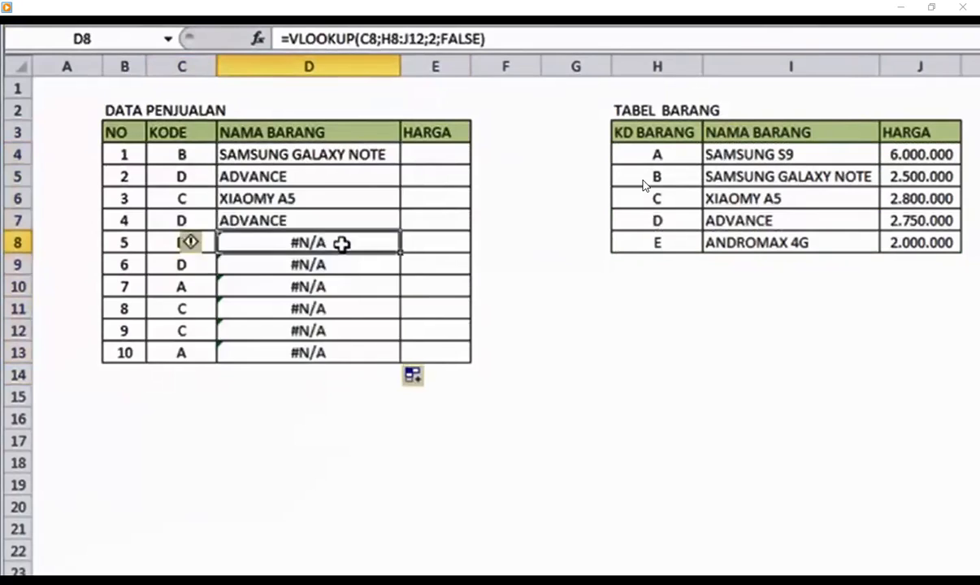
pyautogui.click(343, 284)
pyautogui.click(344, 242)
pyautogui.doubleClick(344, 243)
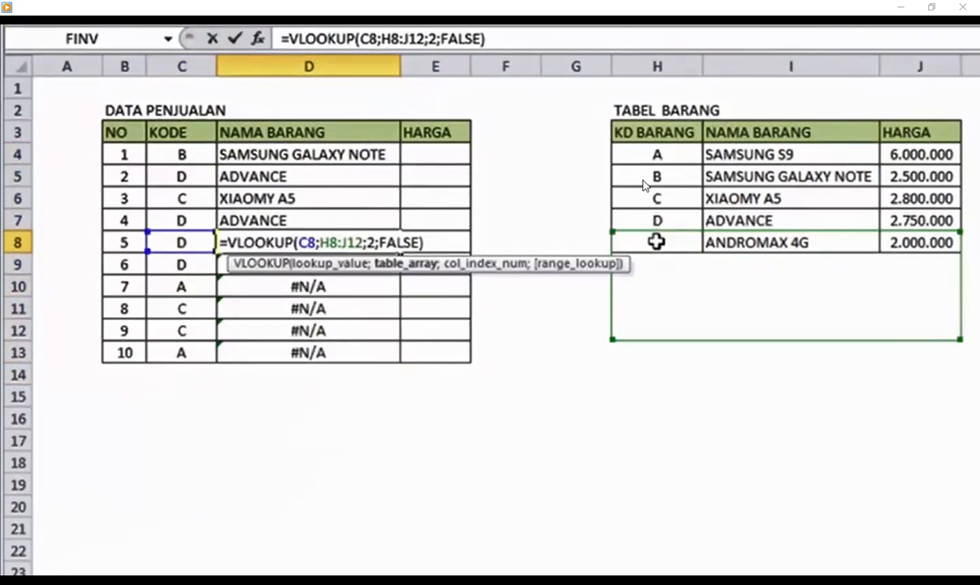
pyautogui.press('Escape')
pyautogui.doubleClick(324, 352)
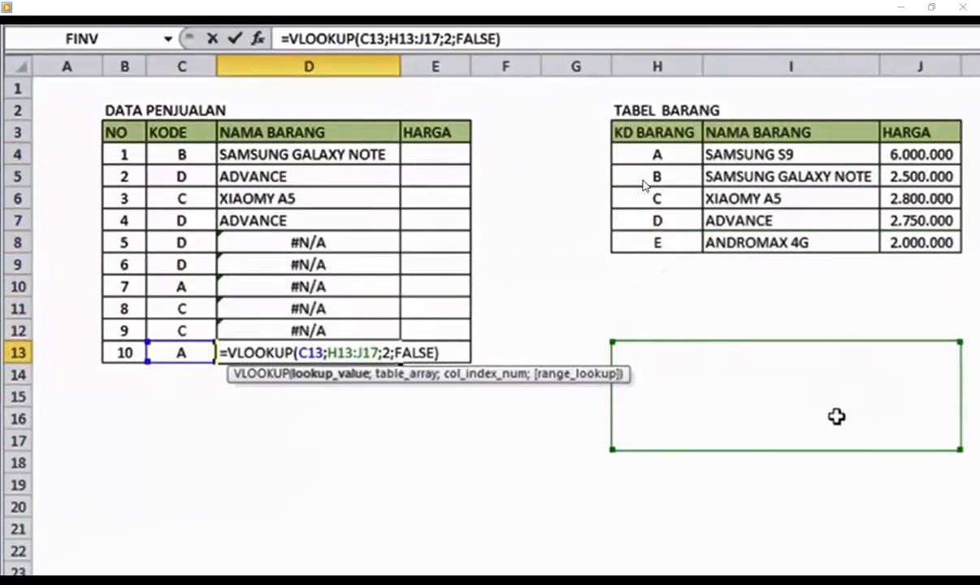
pyautogui.press('Escape')
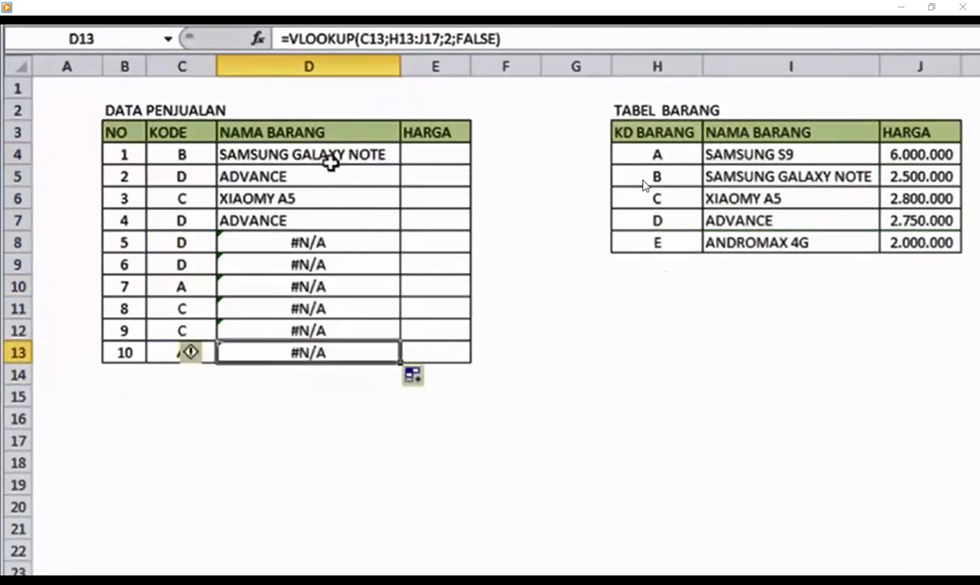
pyautogui.doubleClick(317, 154)
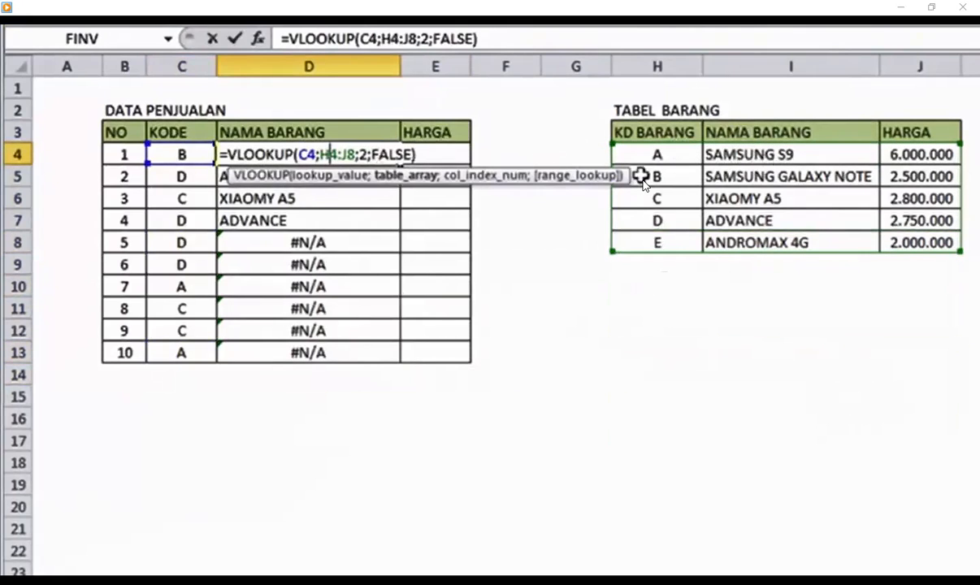
pyautogui.press('Escape')
pyautogui.doubleClick(338, 177)
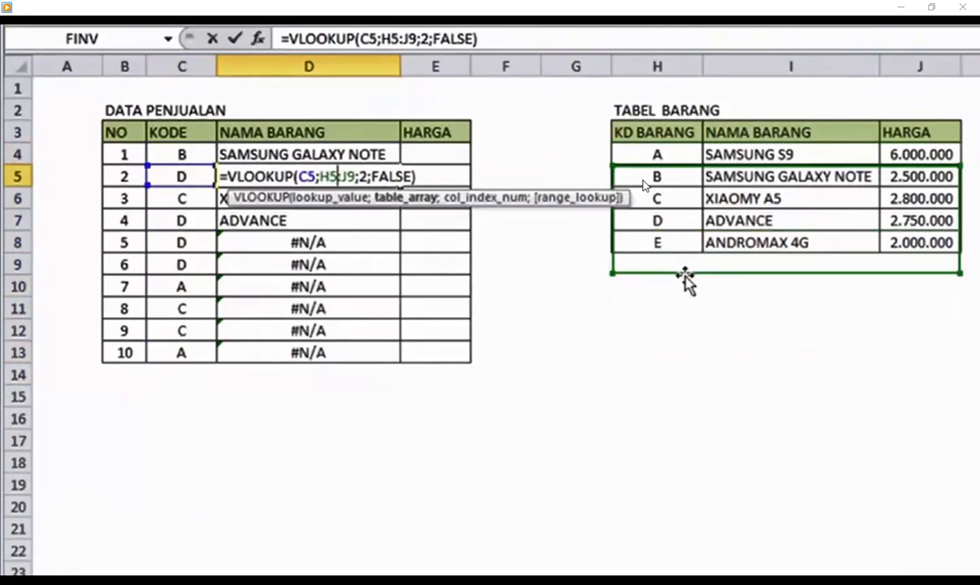
pyautogui.press('Escape')
# Make the table range in the D4 formula absolute as $H$4:$J$8 and refill the formula down to D13
pyautogui.doubleClick(355, 153)
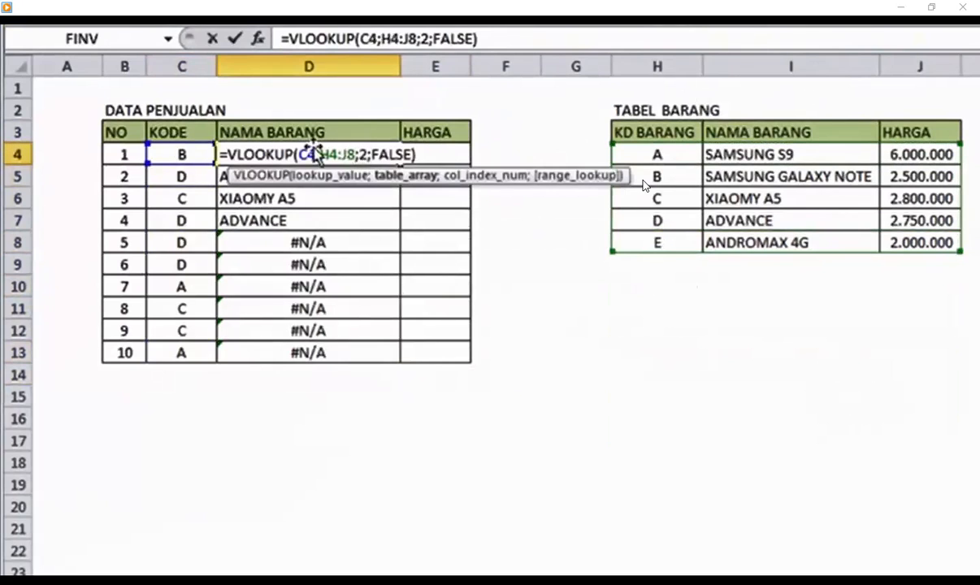
pyautogui.moveTo(321, 155); pyautogui.dragTo(342, 155)
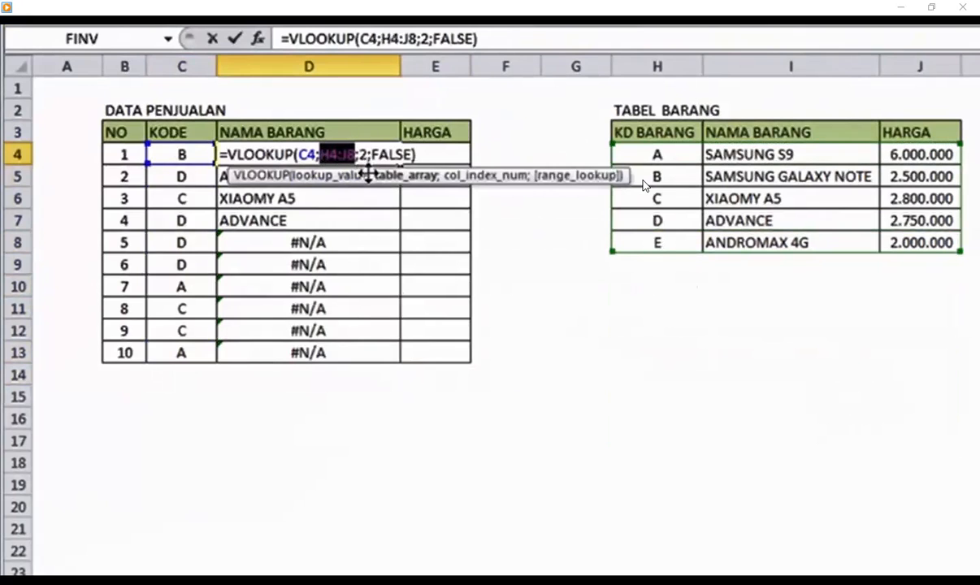
pyautogui.press('F4')
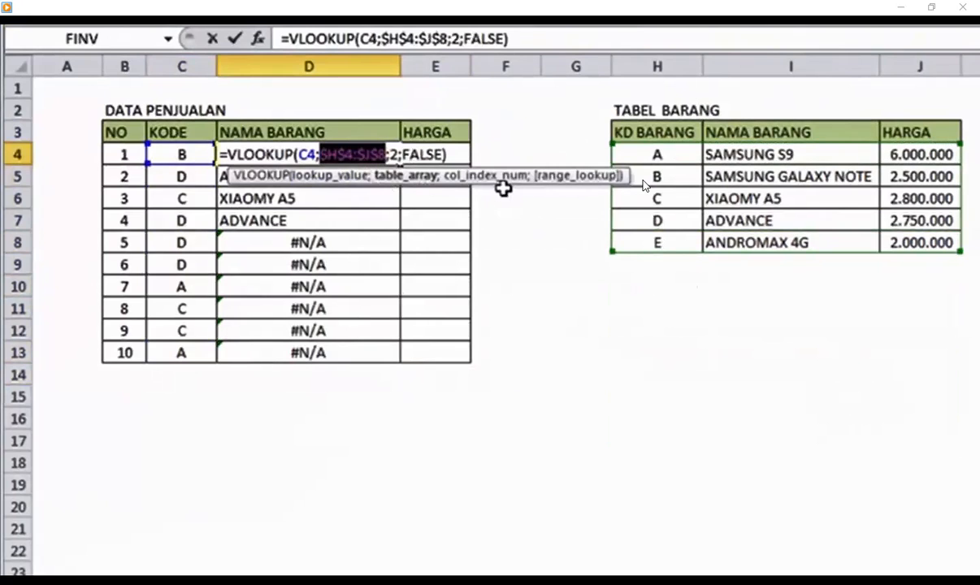
pyautogui.press('Return')
pyautogui.click(390, 156)
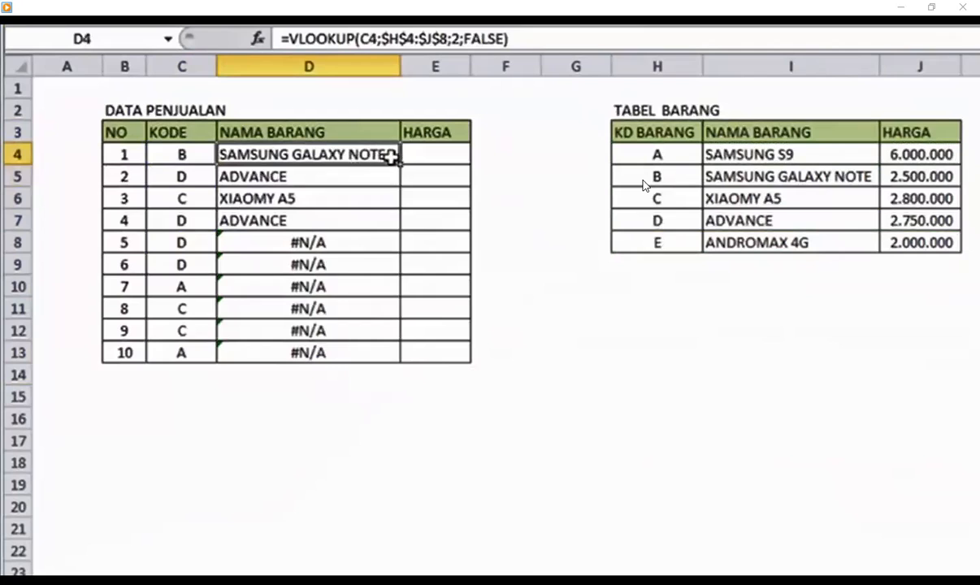
pyautogui.moveTo(400, 171); pyautogui.dragTo(405, 358)
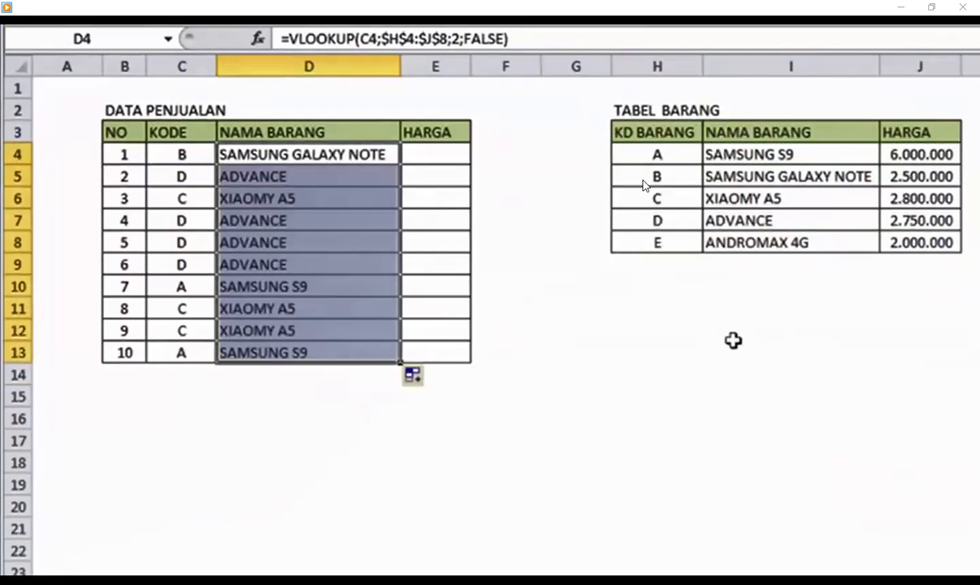
pyautogui.click(657, 395)
pyautogui.click(208, 221)
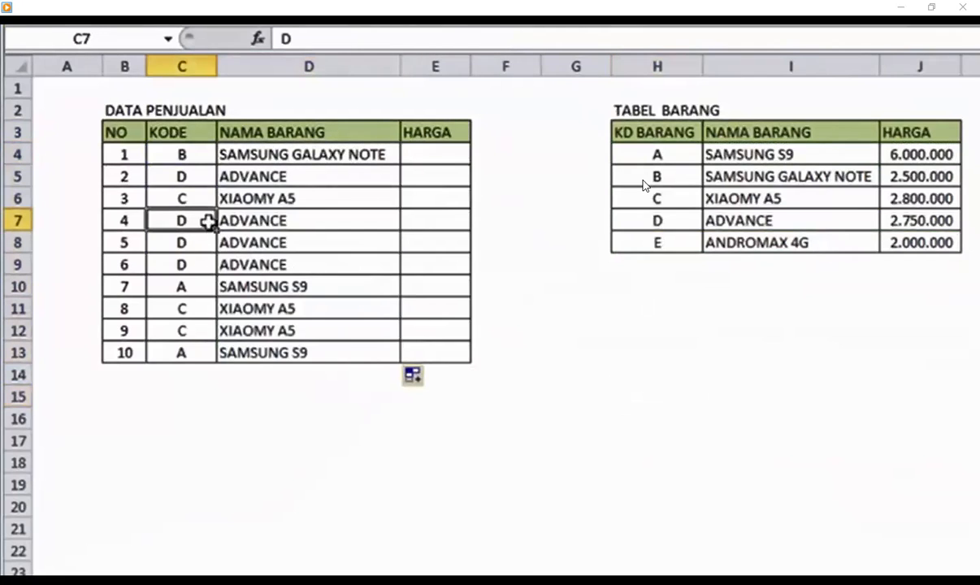
pyautogui.click(334, 148)
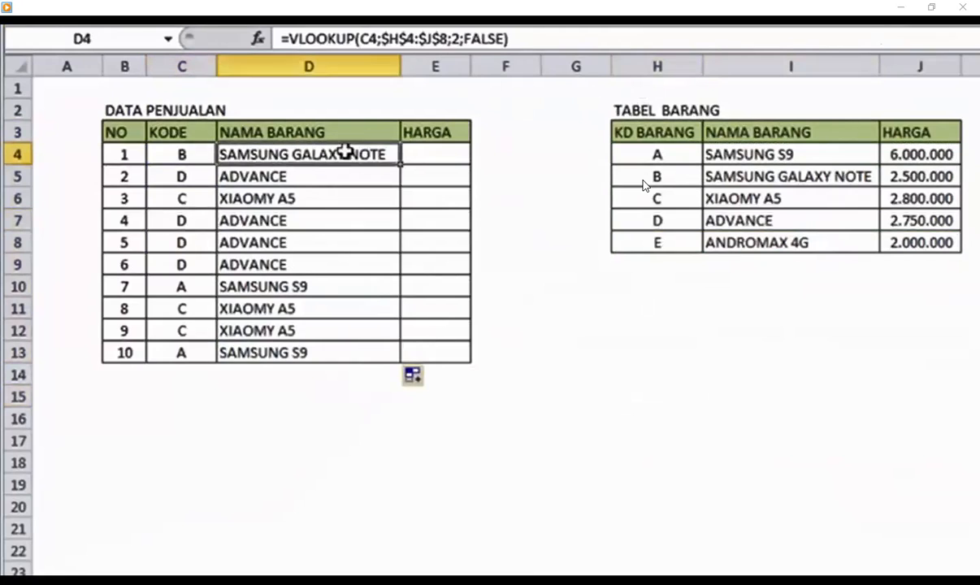
pyautogui.click(461, 147)
pyautogui.click(352, 152)
# Enter =VLOOKUP(C4;$H$4:$J$8;3;FALSE) in E4 to fetch the item price and fill it down the HARGA column to E13
pyautogui.click(461, 152)
pyautogui.write('=VLOOKUP(')
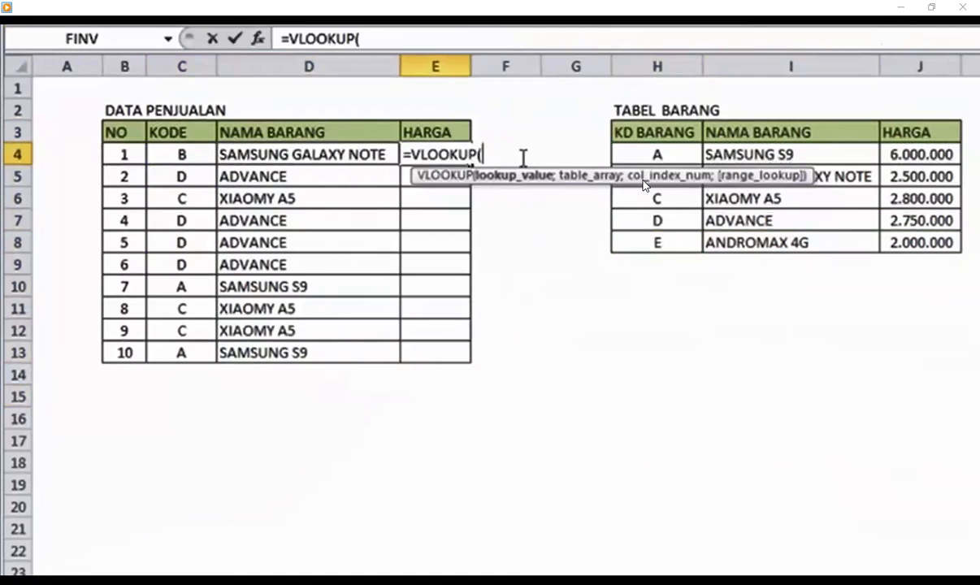
pyautogui.click(190, 154)
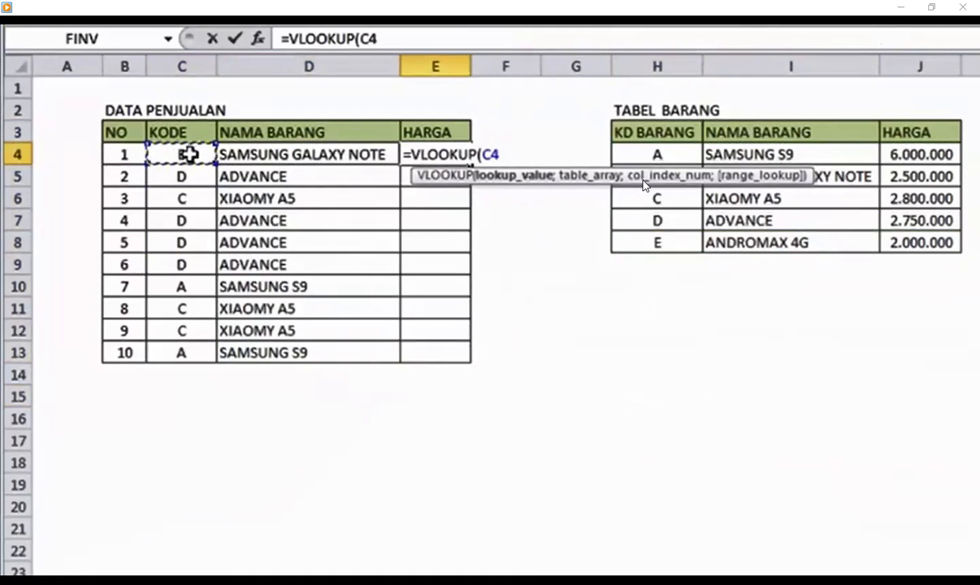
pyautogui.write(';')
pyautogui.moveTo(658, 152); pyautogui.dragTo(890, 241)
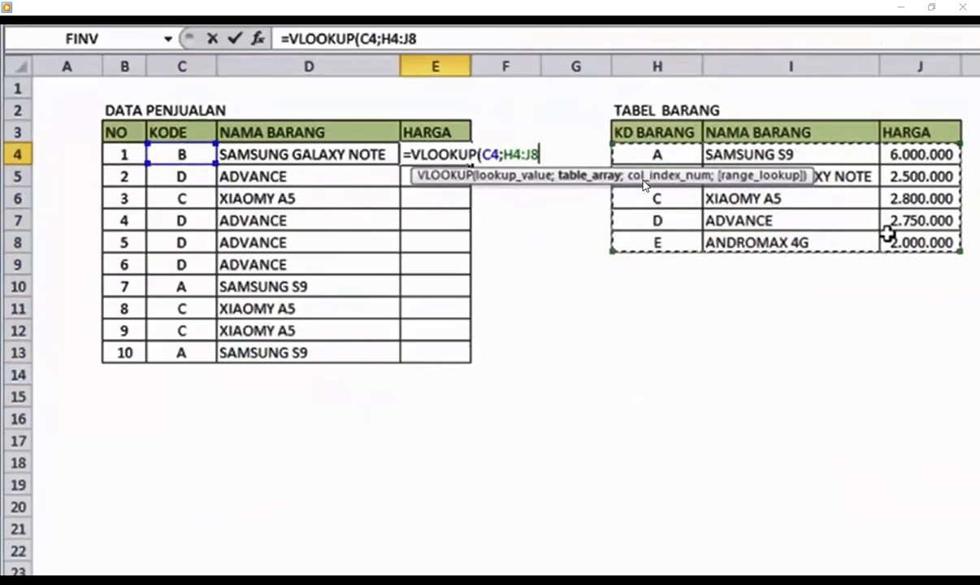
pyautogui.press('F4')
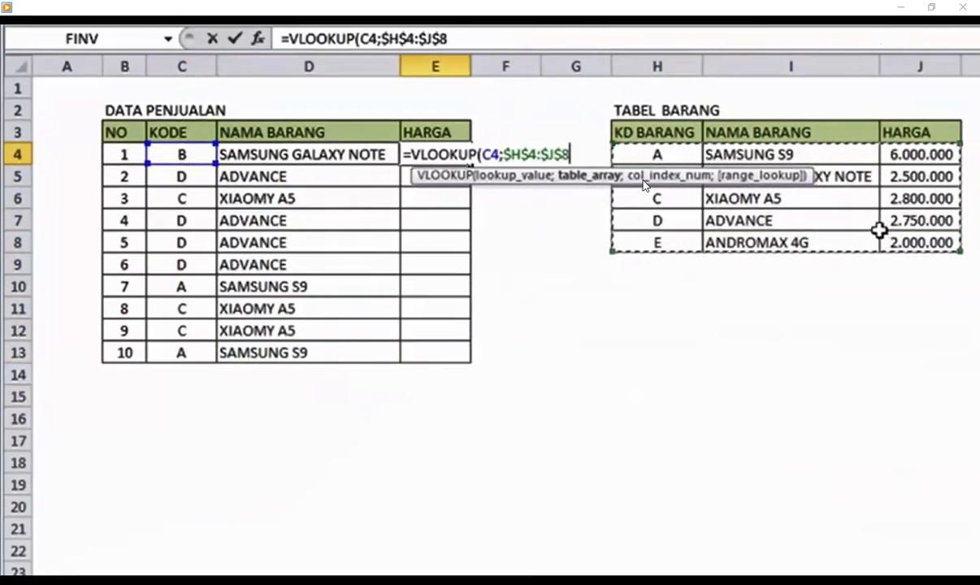
pyautogui.write(';')
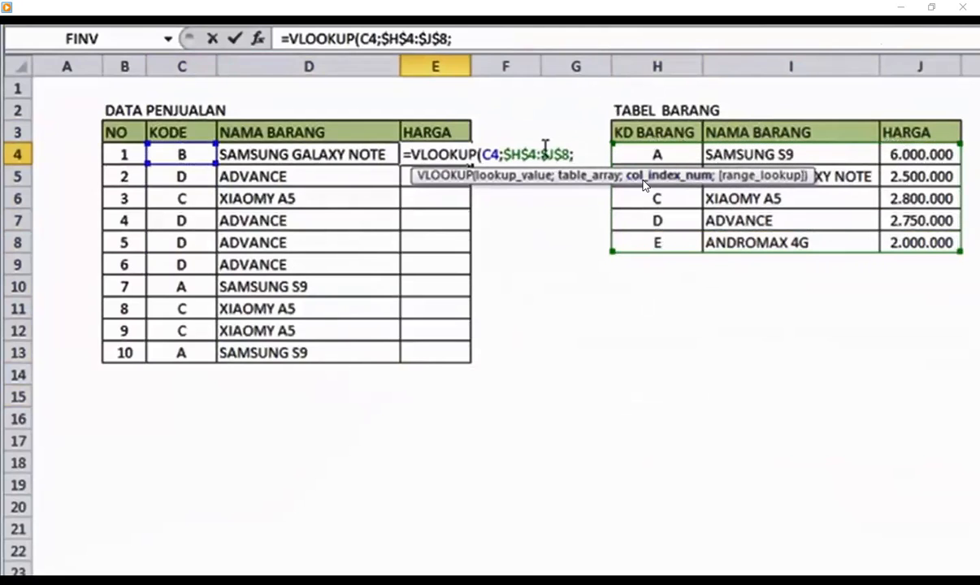
pyautogui.write('3;')
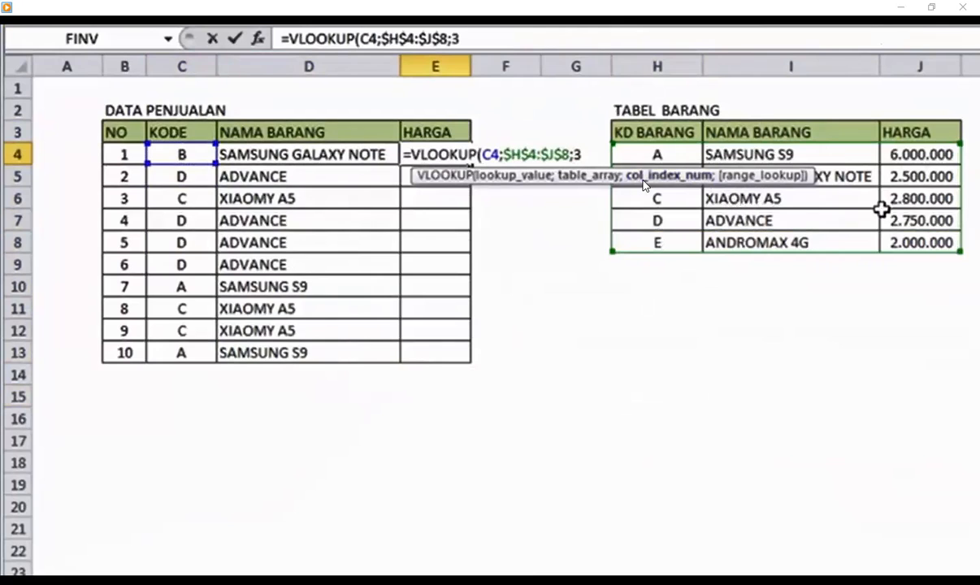
pyautogui.press('Down')
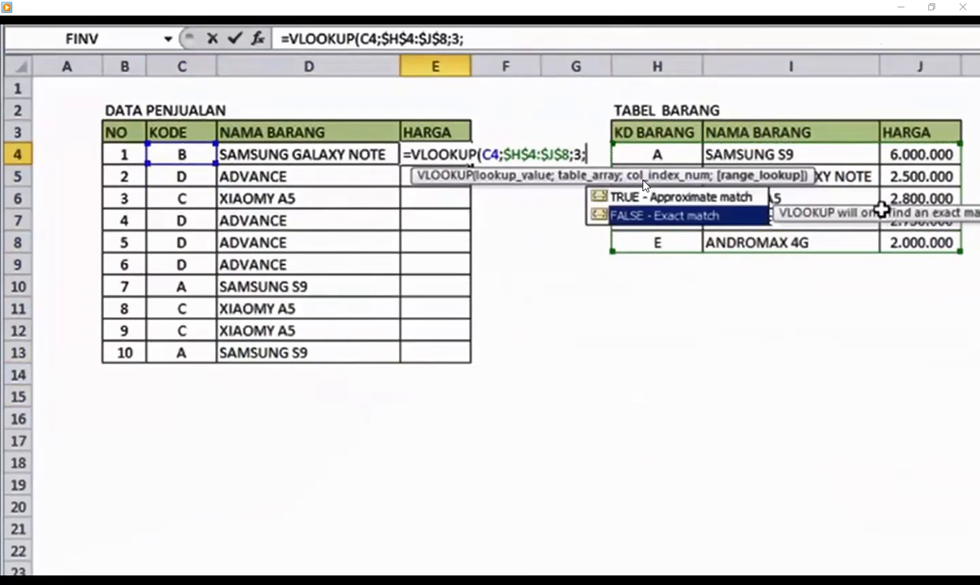
pyautogui.press('Tab')
pyautogui.press('Return')
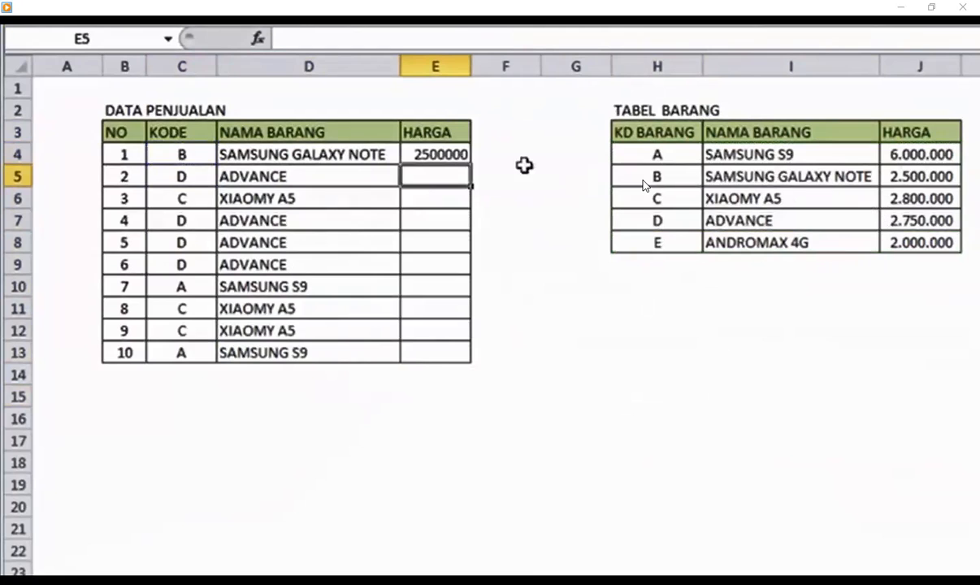
pyautogui.click(448, 155)
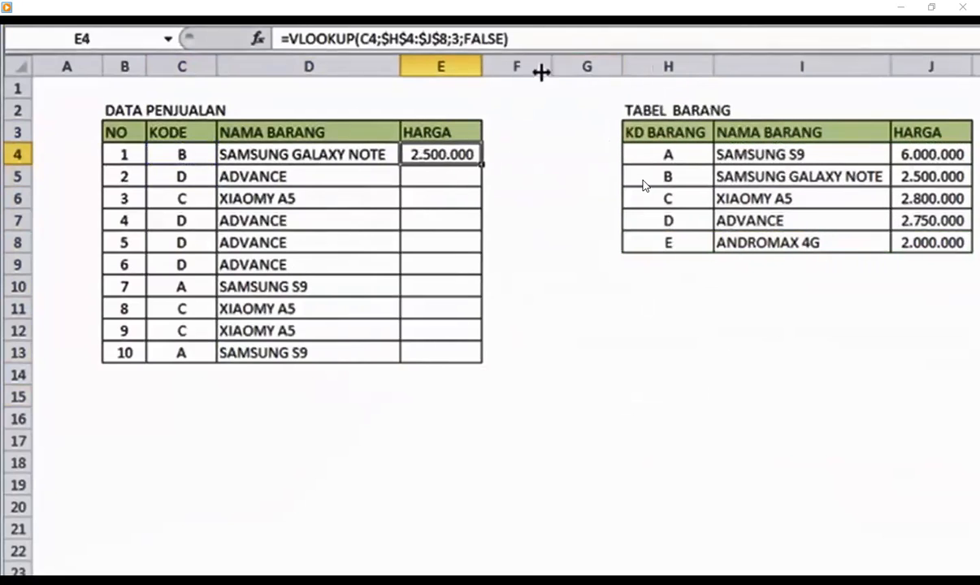
pyautogui.moveTo(485, 169); pyautogui.dragTo(486, 346)
pyautogui.click(795, 330)
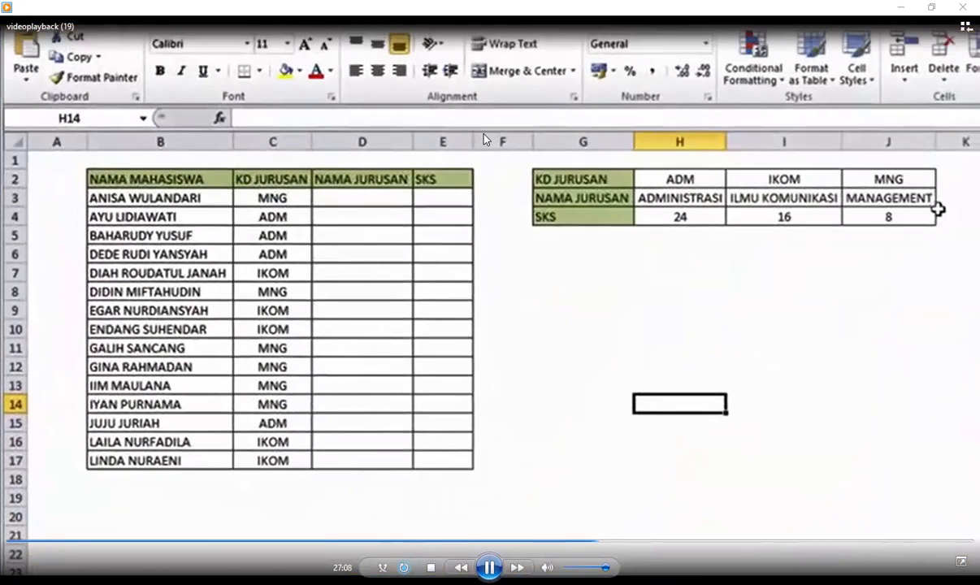
pyautogui.click(777, 309)
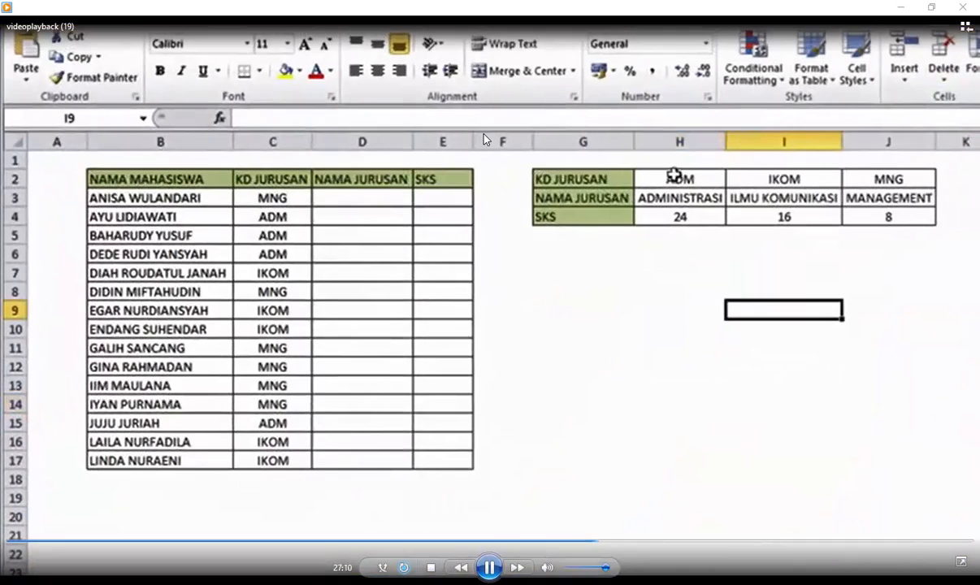
pyautogui.click(370, 198)
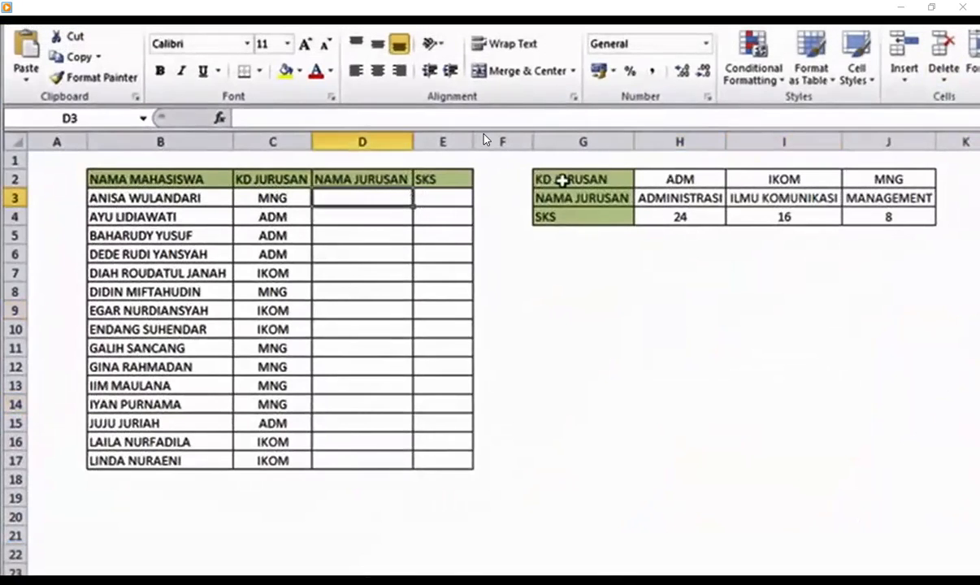
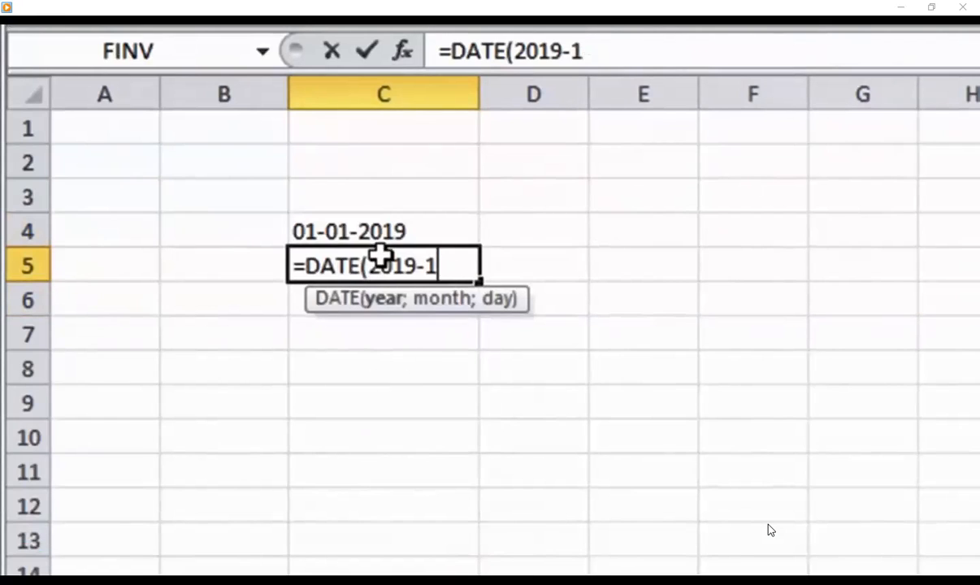
# Complete the formula in C5 as =DATE(2019;1;1), separating the arguments with semicolons
pyautogui.write('1;1)')
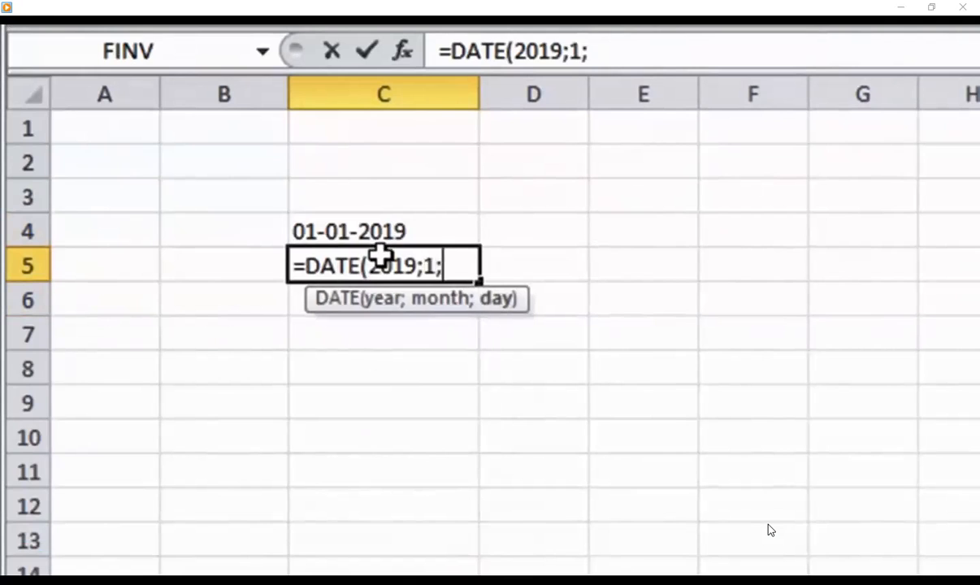
pyautogui.hotkey('ctrl', 'Return')
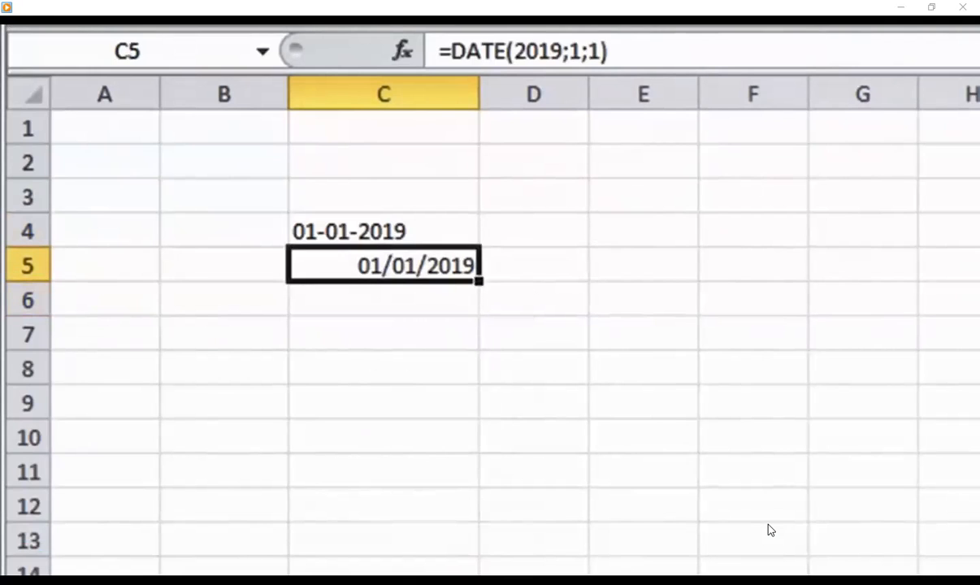
# Inspect the TEXT and DATE formula in C4 without changing it and return to the date in C5
pyautogui.doubleClick(449, 231)
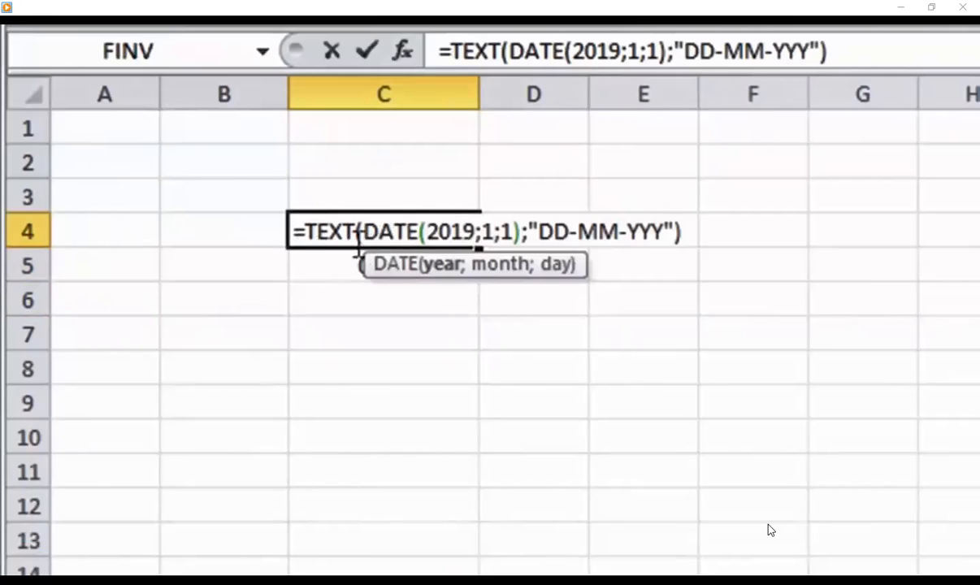
pyautogui.press('Escape')
pyautogui.click(403, 271)
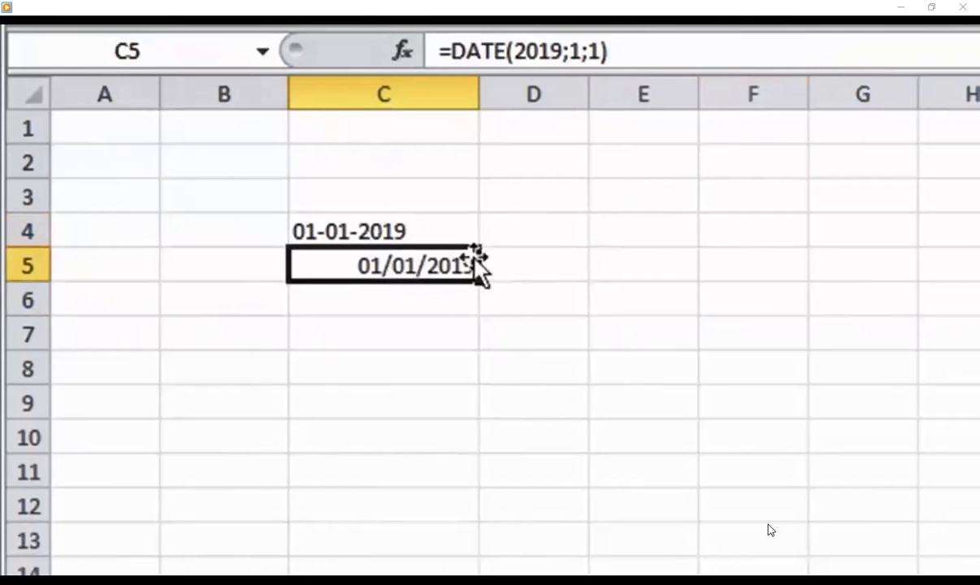
pyautogui.rightClick(427, 266)
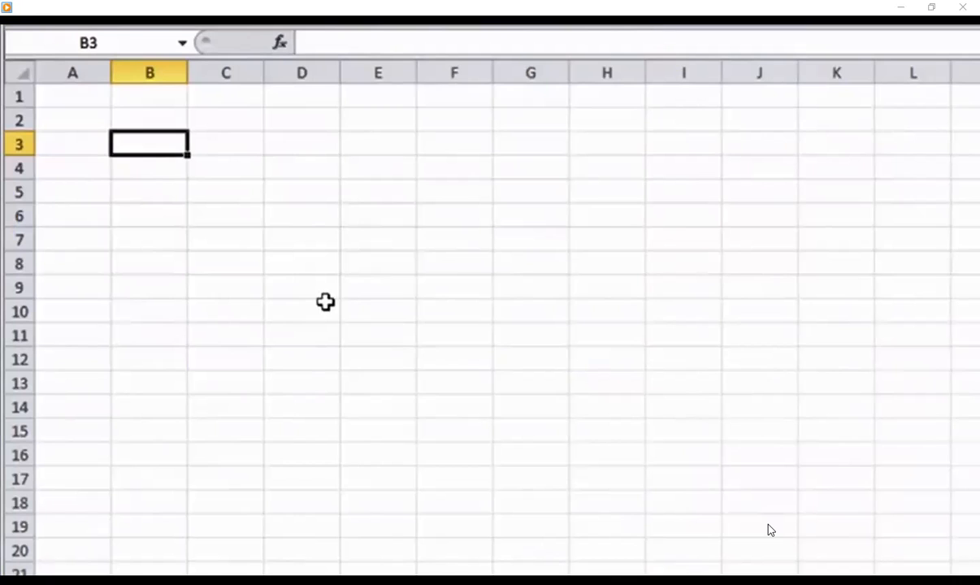
# Enter =UPPER("mereka Adalah ORANg Biasa") in B3 to convert the literal text to capitals
pyautogui.write('=')
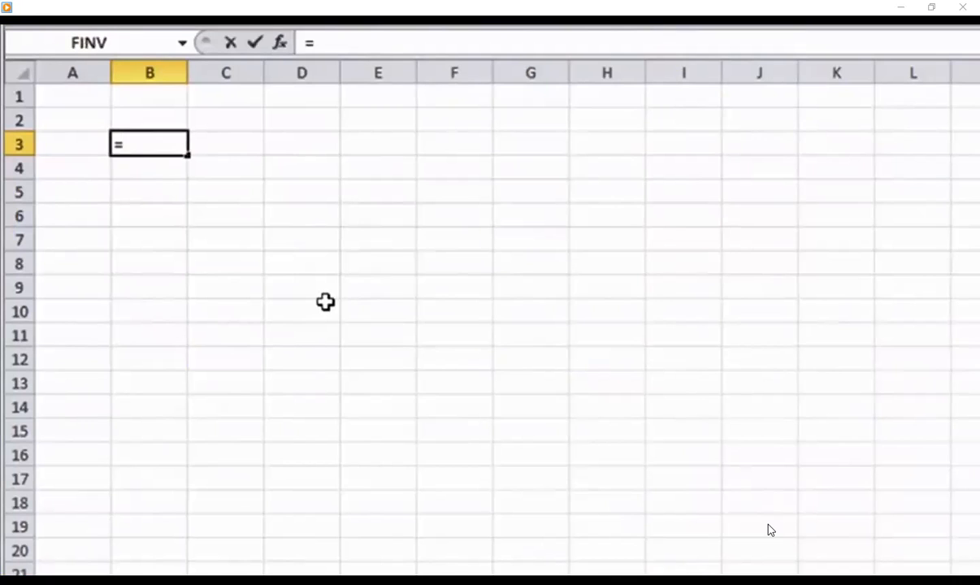
pyautogui.write('u')
pyautogui.press('Tab')
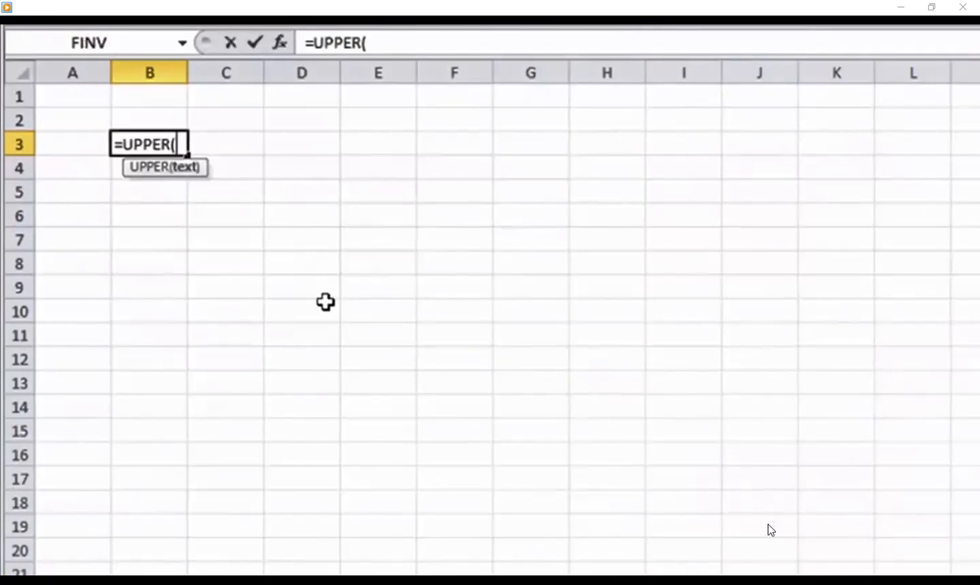
pyautogui.write('"mere')
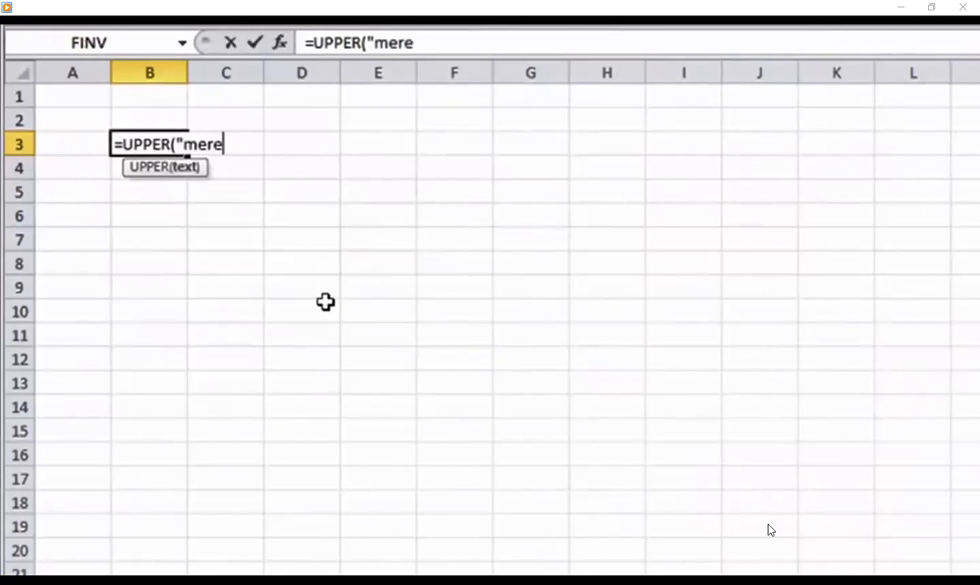
pyautogui.write('ka Adalah')
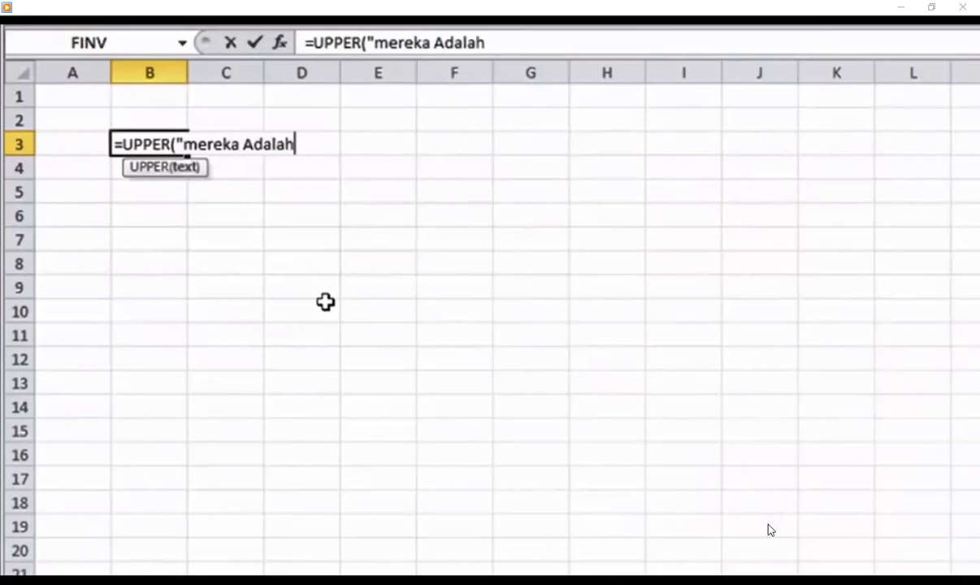
pyautogui.write(' ORANg Bia')
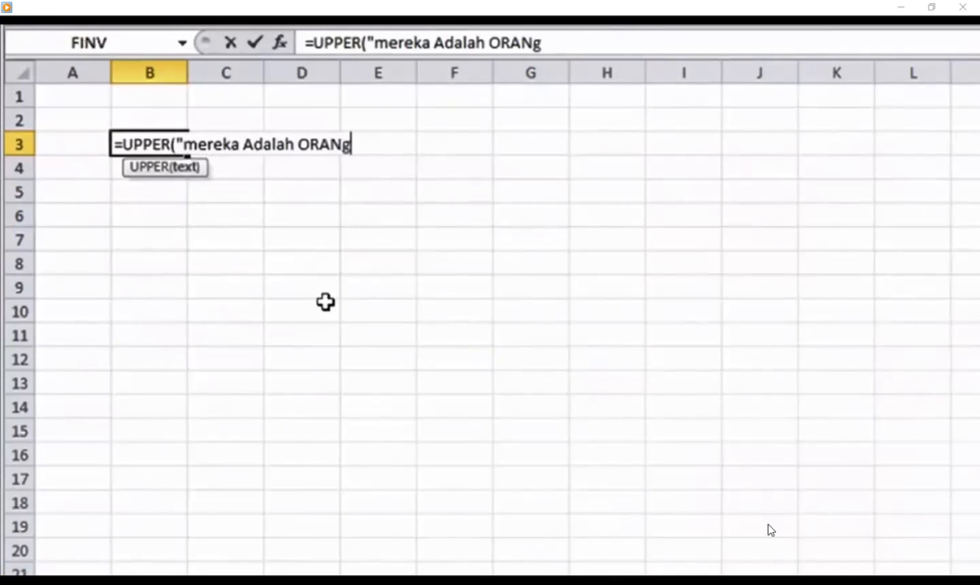
pyautogui.write('"')
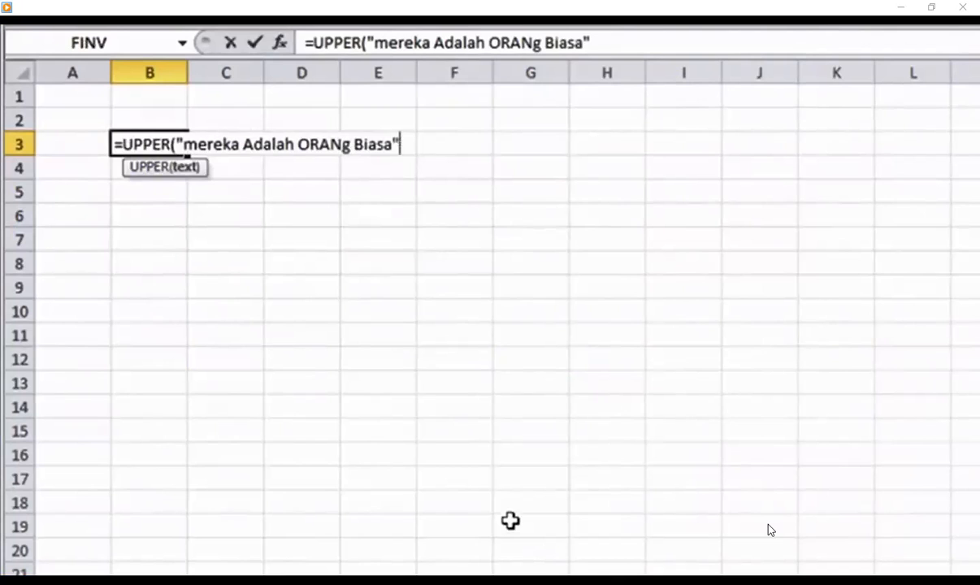
pyautogui.press('Return')
pyautogui.press('Up')
pyautogui.press('Down')
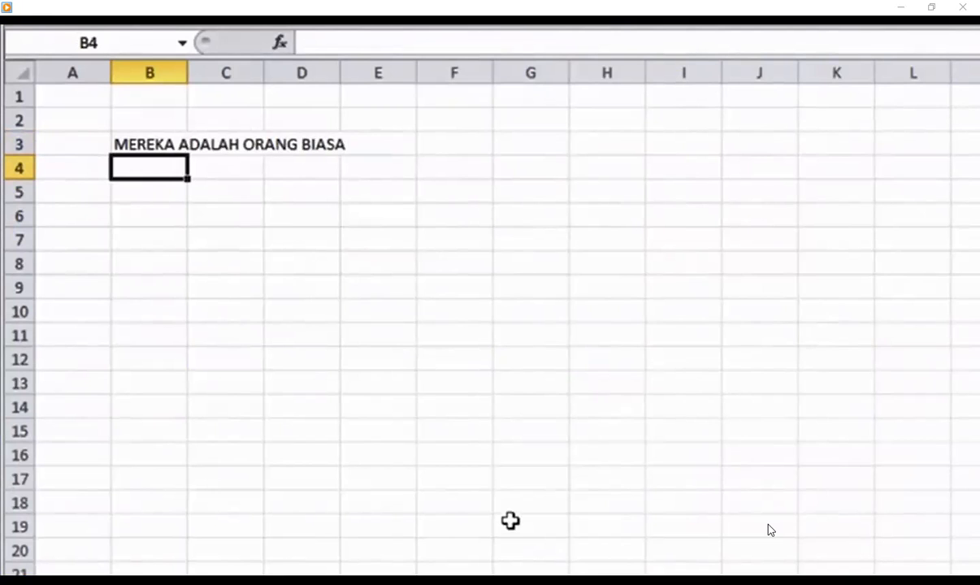
# Enter the mixed-case sample text "aku AdalaH orang Biasa juGA" in B6
pyautogui.click(153, 209)
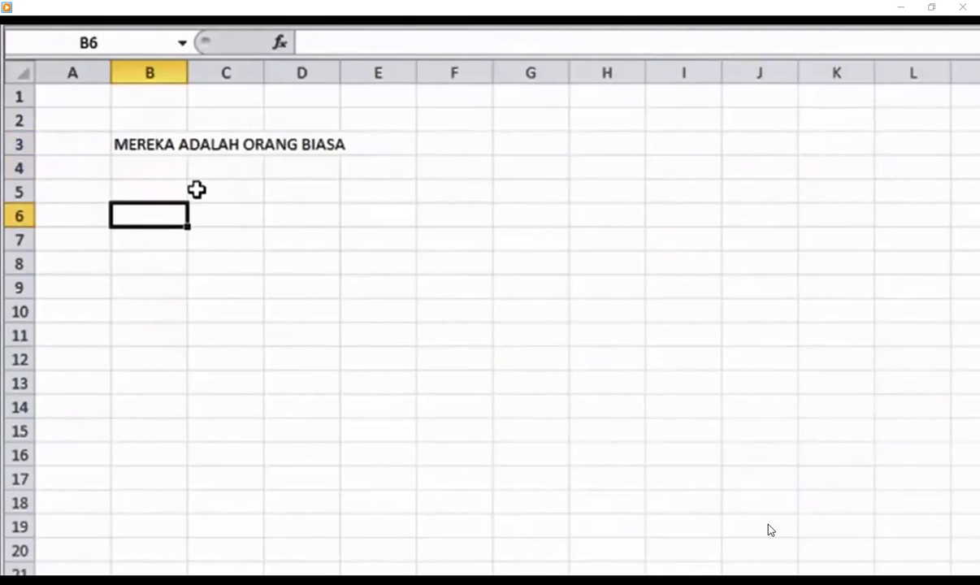
pyautogui.write('aku Adala')
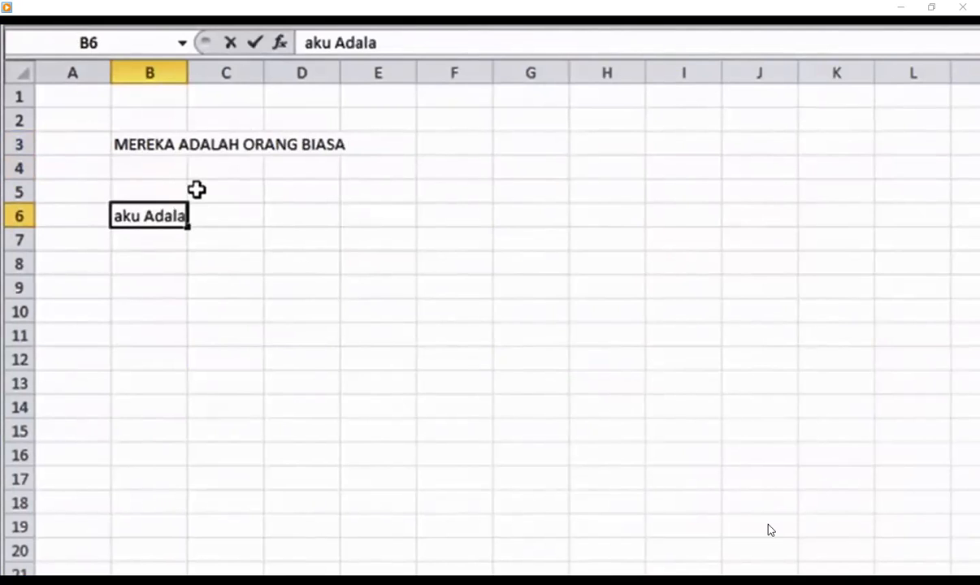
pyautogui.write('H orang B')
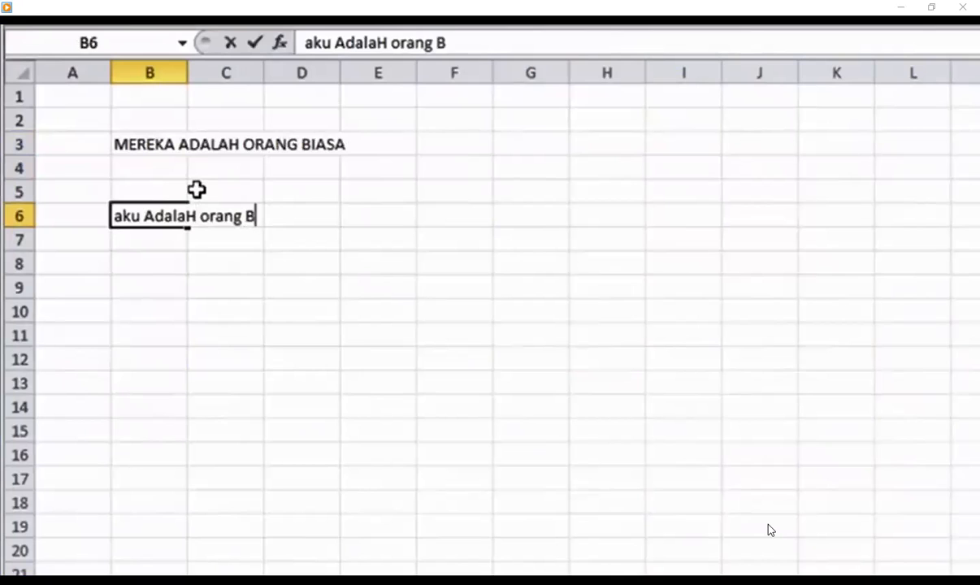
pyautogui.write('iasa juGA')
pyautogui.press('Return')
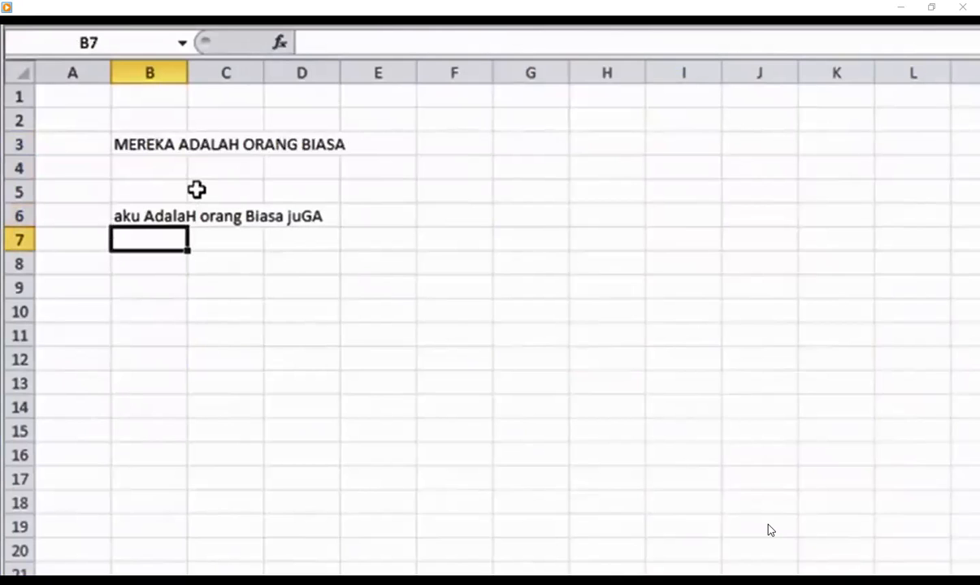
# Enter an UPPER formula in B7 that converts the text in B6 to capitals
pyautogui.write('=up')
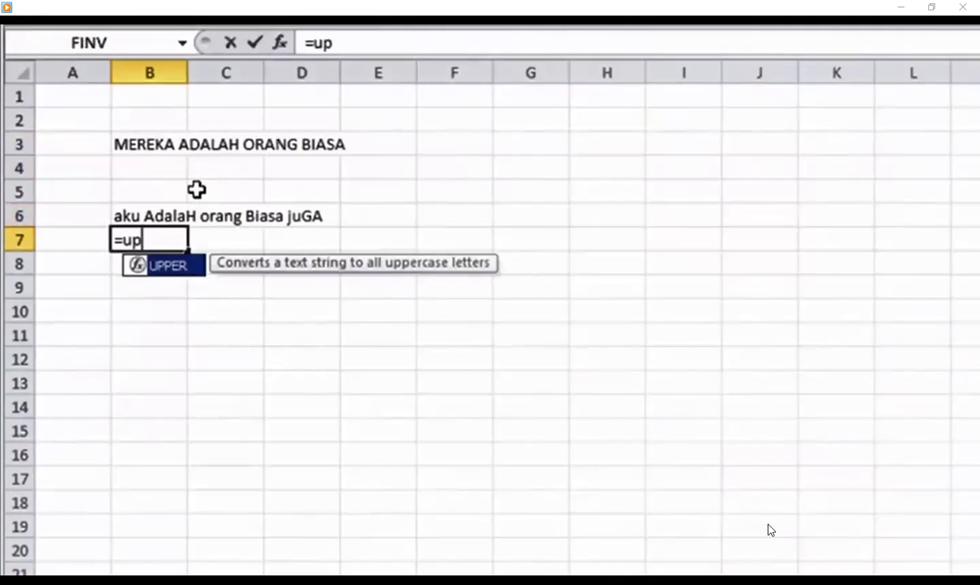
pyautogui.press('Tab')
pyautogui.press('Up')
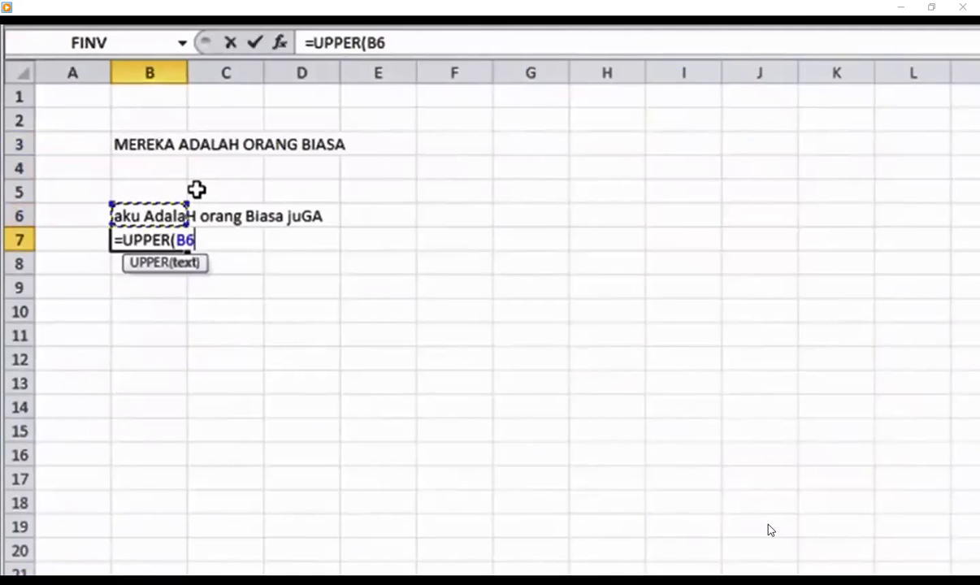
pyautogui.press('Return')
pyautogui.press('Up')
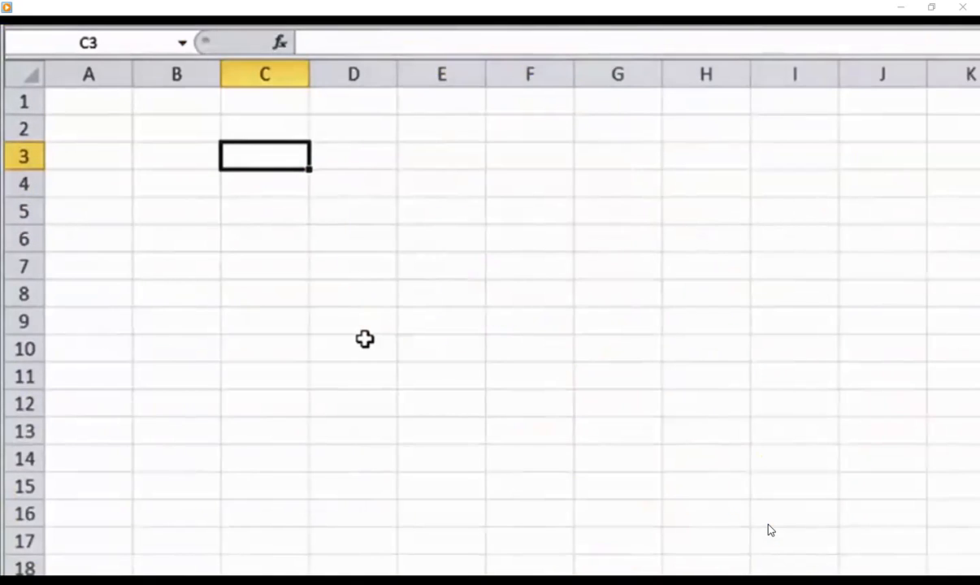
pyautogui.scroll(-1, 365, 339)
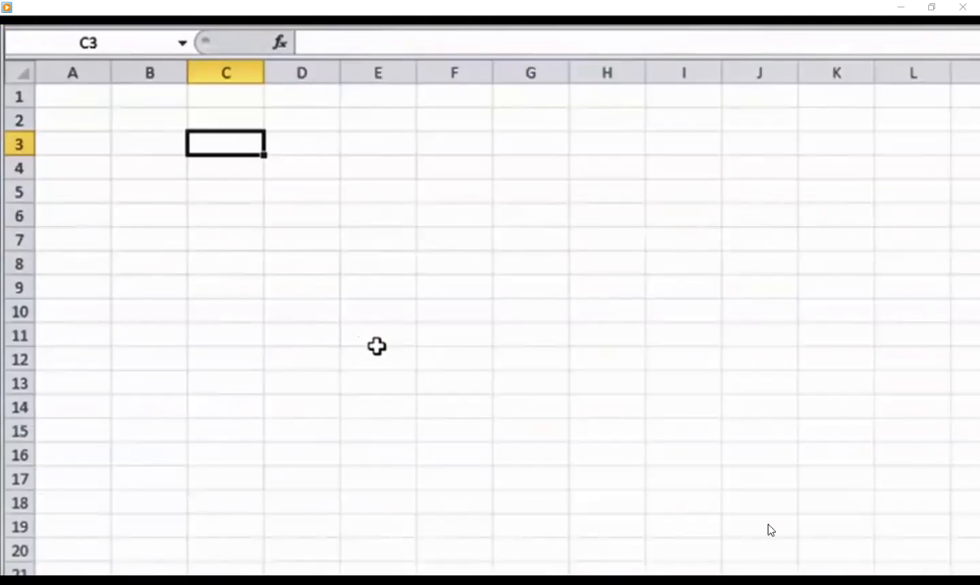
pyautogui.write('=')
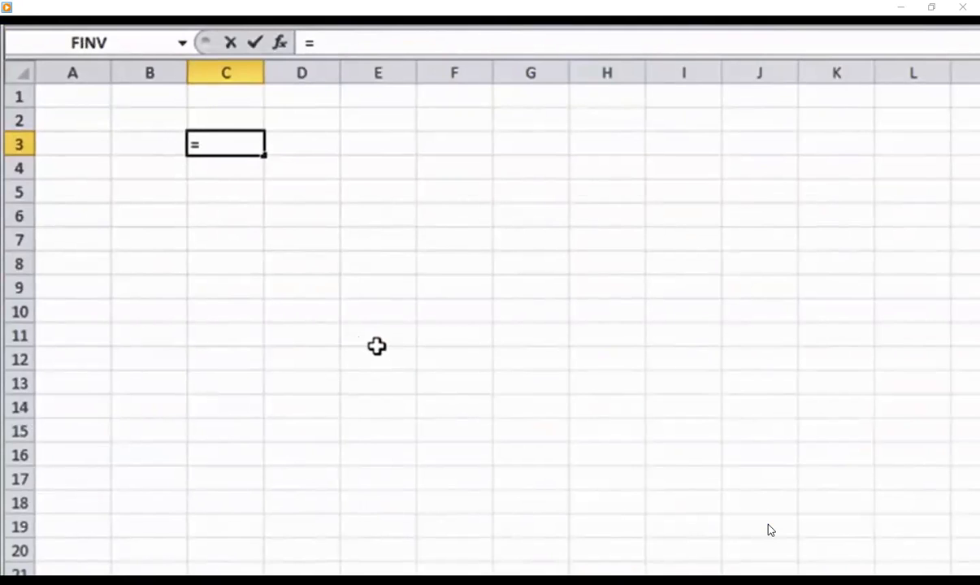
pyautogui.write('INI ')
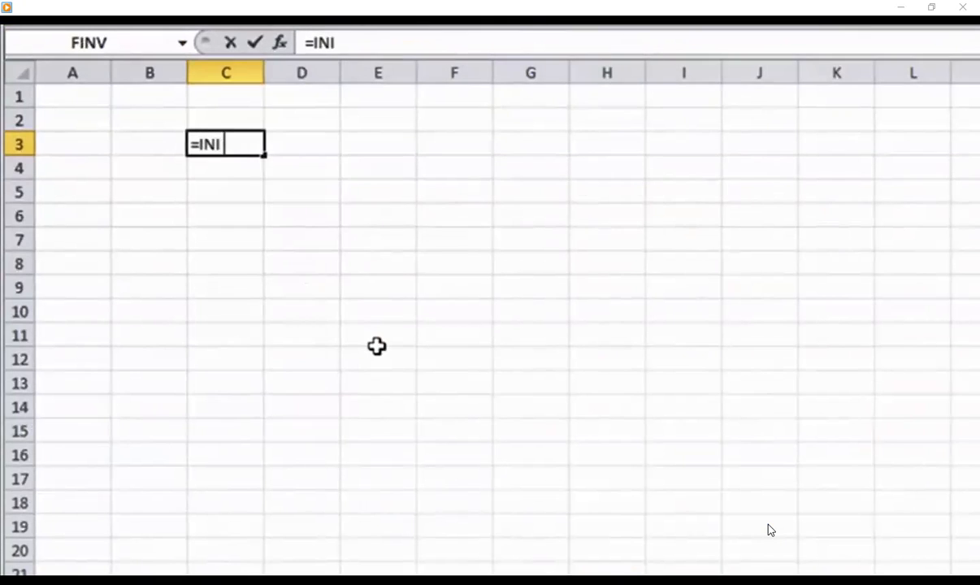
pyautogui.write('ADALAH CONTOH YANG ')
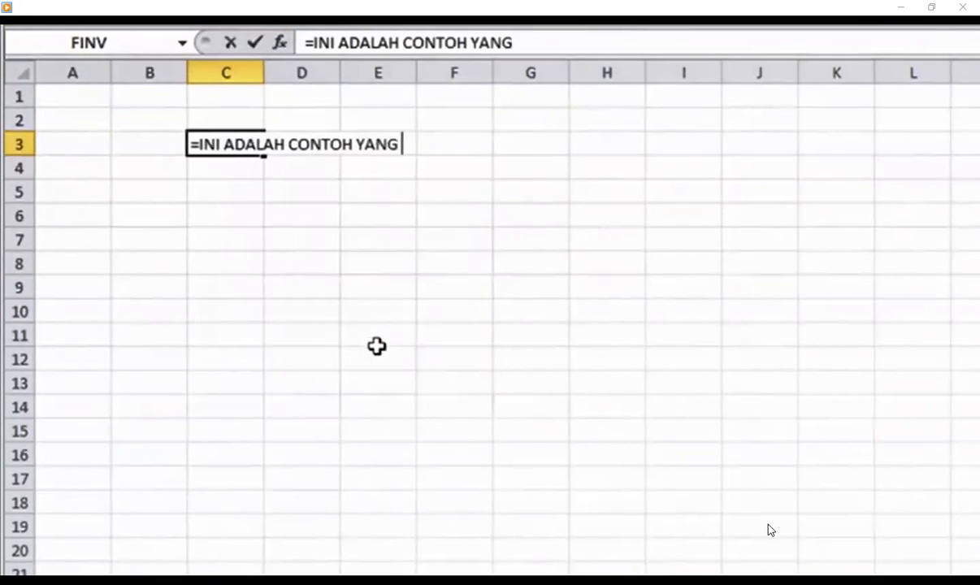
pyautogui.write('AKAN DIRUBAH')
pyautogui.press('Return')
pyautogui.press('Up')
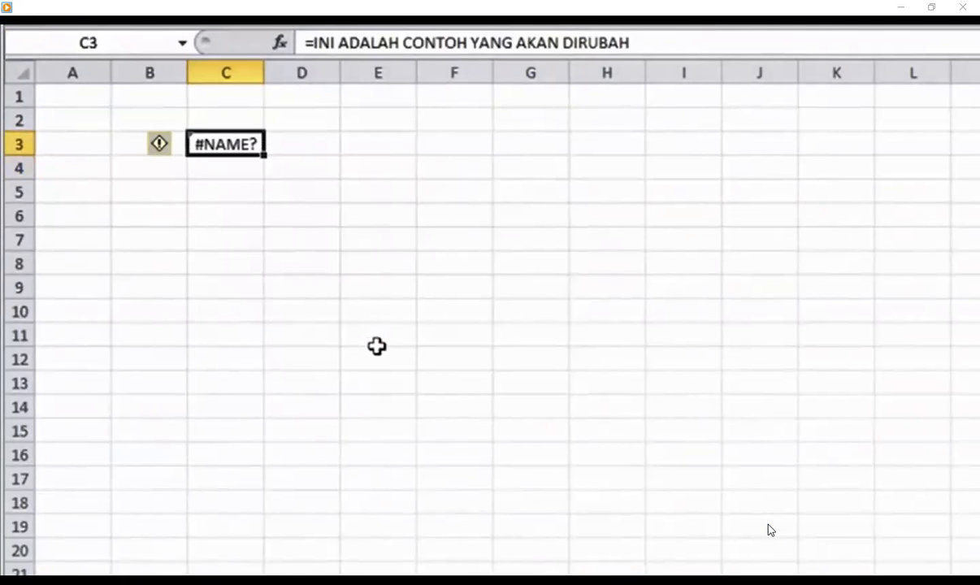
# Enter the capitalised sample text "INI ADALAH DATA YANG INGIN DIRUBAH" in C3, replacing the faulty formula
pyautogui.write('INI ADALA')
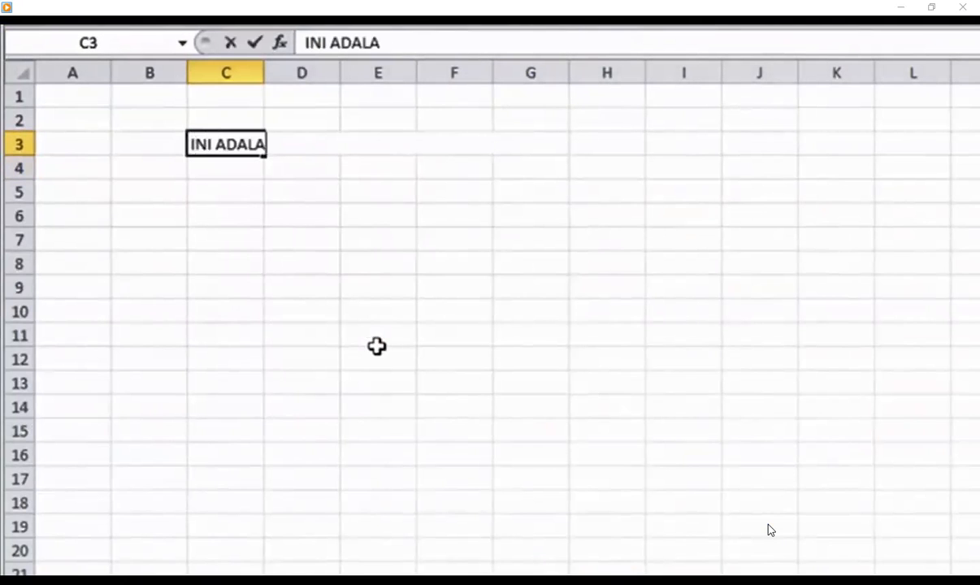
pyautogui.write('H DATA YANG INGIN DIRUBAH')
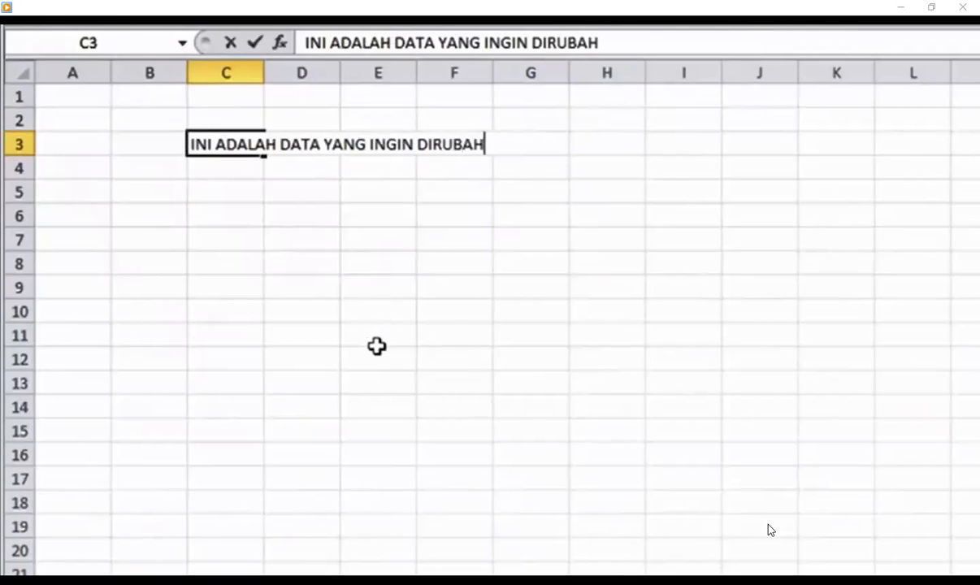
pyautogui.press('Return')
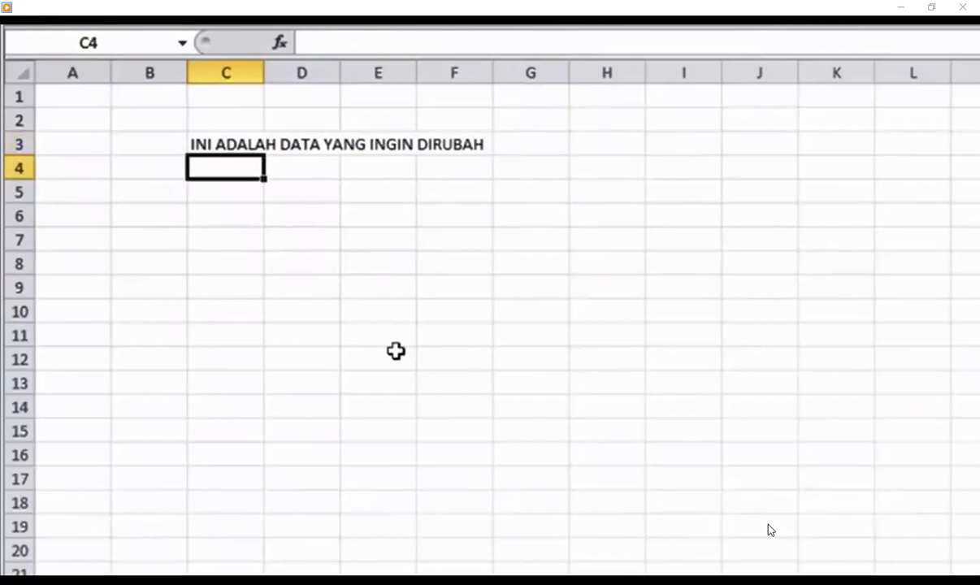
# Enter a LOWER formula in C5 that converts the text in C3 to lowercase
pyautogui.click(234, 194)
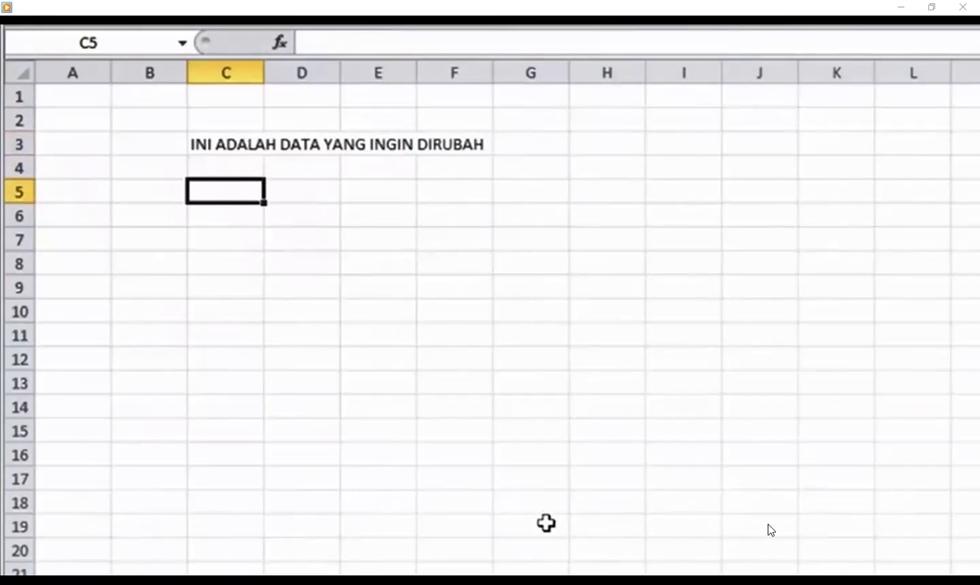
pyautogui.write('=LO')
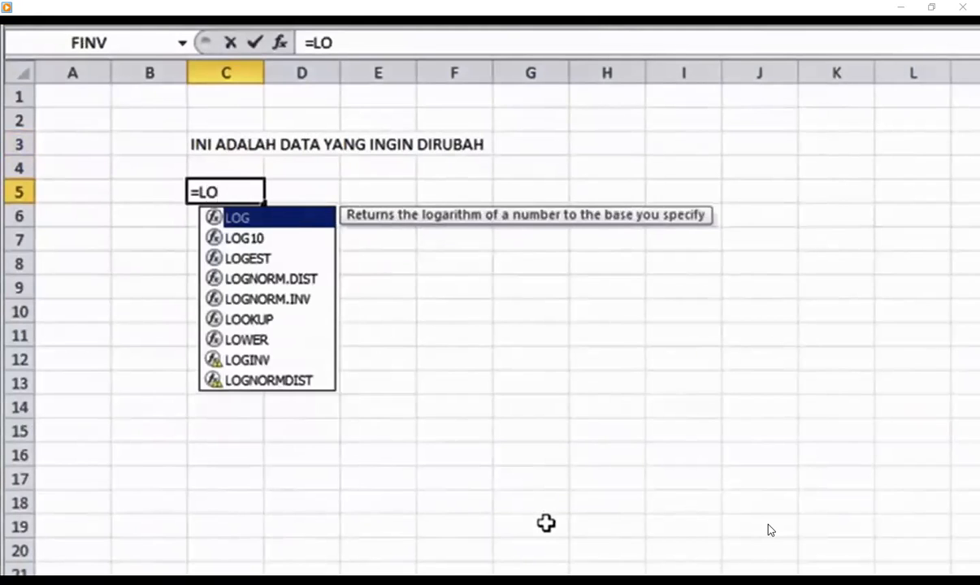
pyautogui.write('W')
pyautogui.press('Tab')
pyautogui.write('C3')
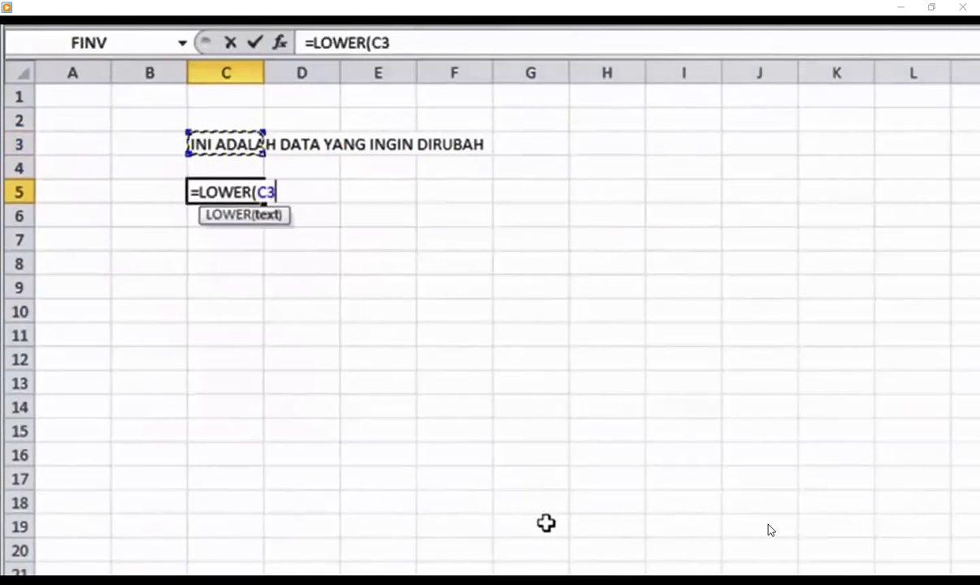
pyautogui.press('Return')
pyautogui.press('Up')
pyautogui.press('Down')
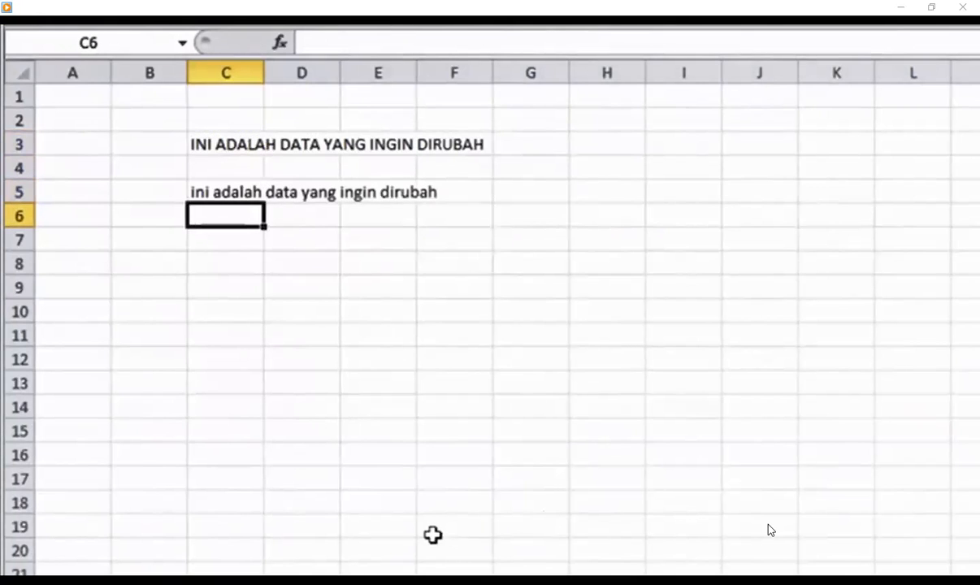
pyautogui.click(221, 190)
pyautogui.click(260, 286)
pyautogui.click(209, 187)
pyautogui.click(230, 256)
pyautogui.click(223, 188)
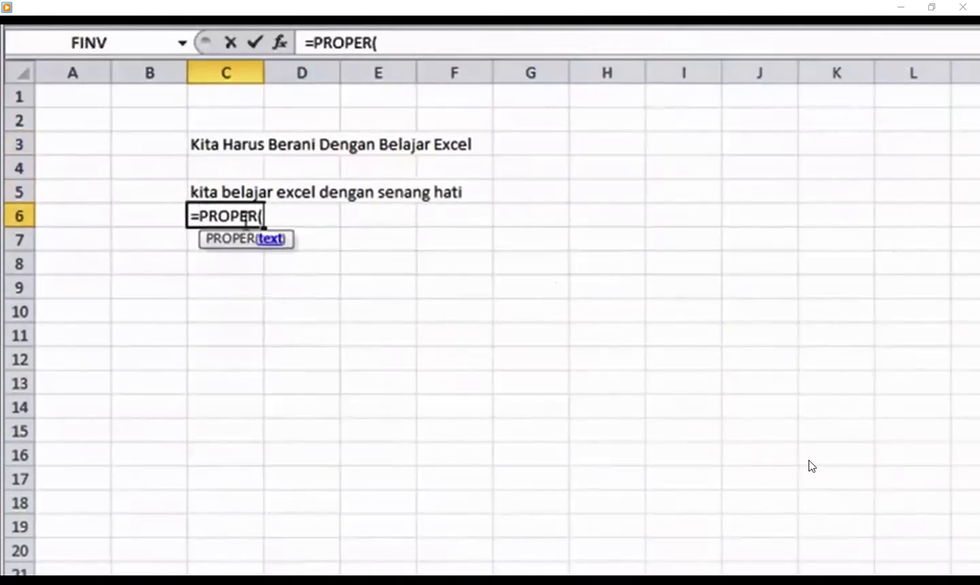
pyautogui.moveTo(795, 459)
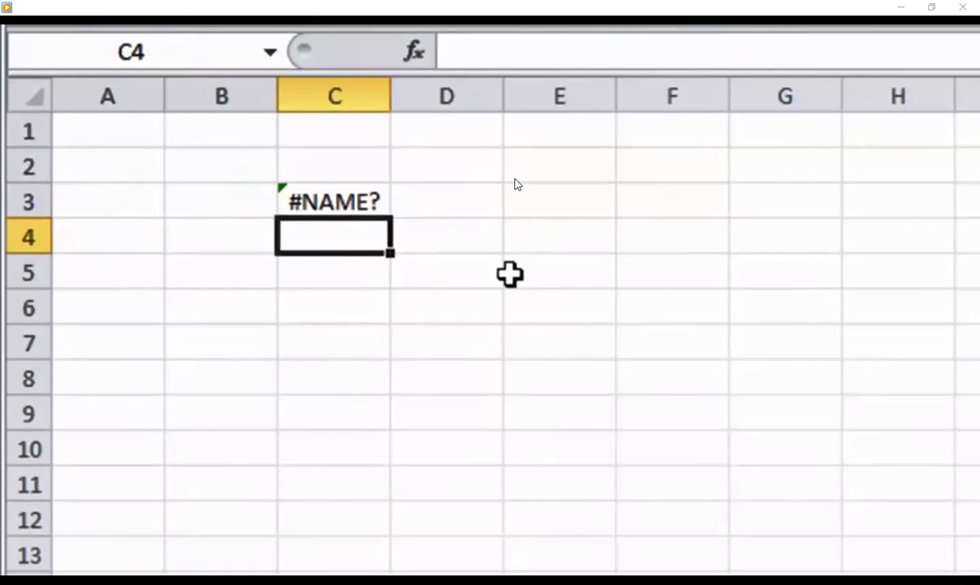
# Examine the formula behind the error value in C3 without changing it
pyautogui.click(357, 192)
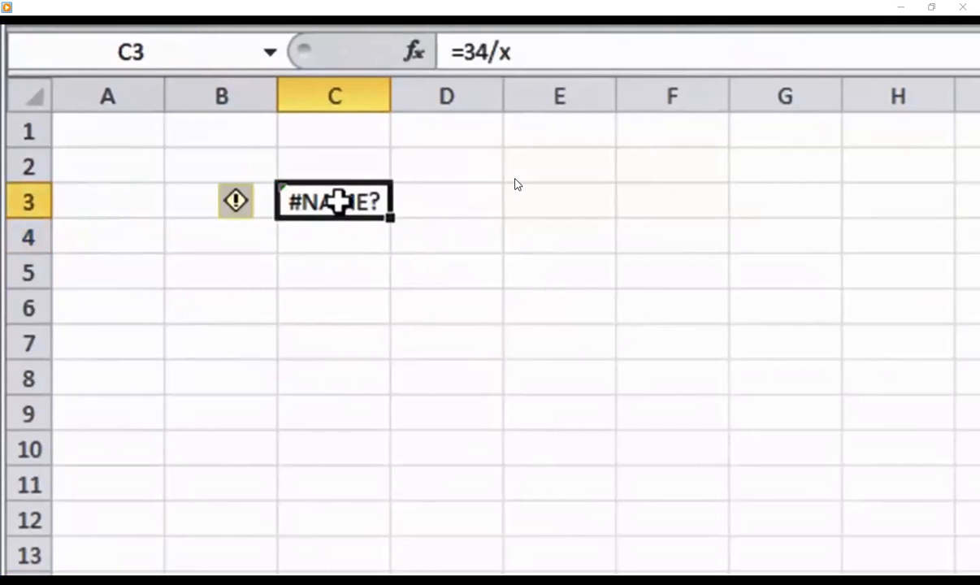
pyautogui.doubleClick(338, 203)
pyautogui.press('Return')
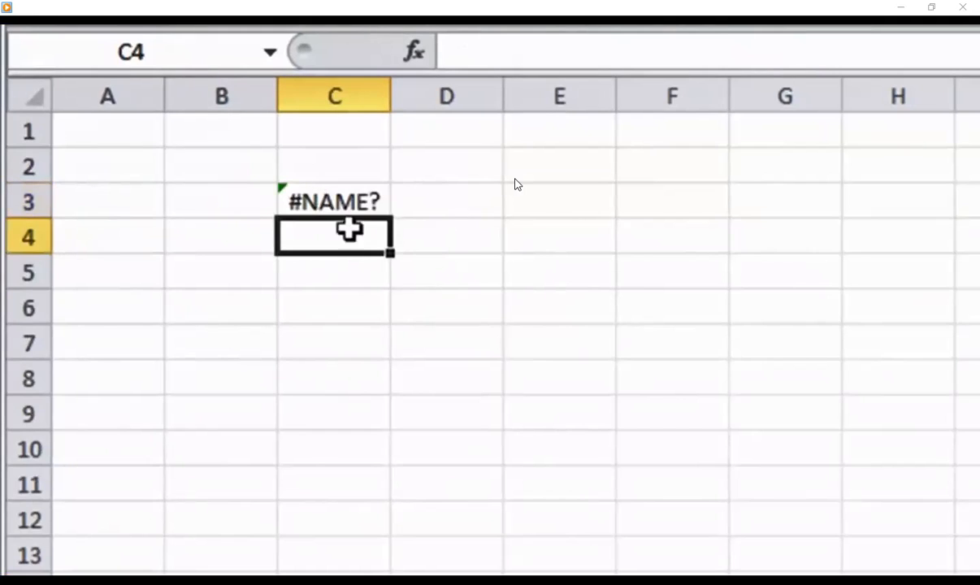
pyautogui.click(346, 195)
pyautogui.click(351, 197)
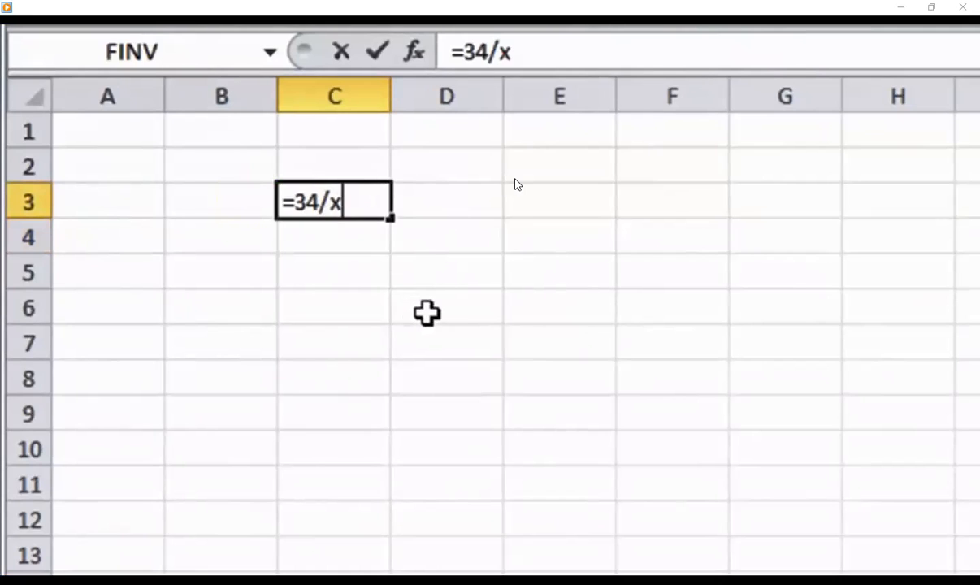
pyautogui.press('Return')
pyautogui.click(350, 204)
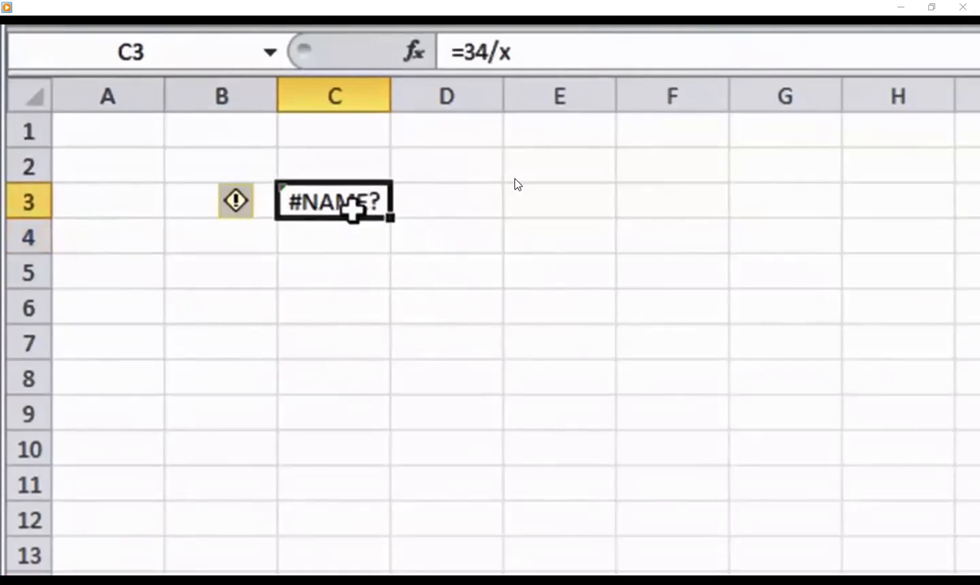
pyautogui.click(356, 210)
pyautogui.press('Return')
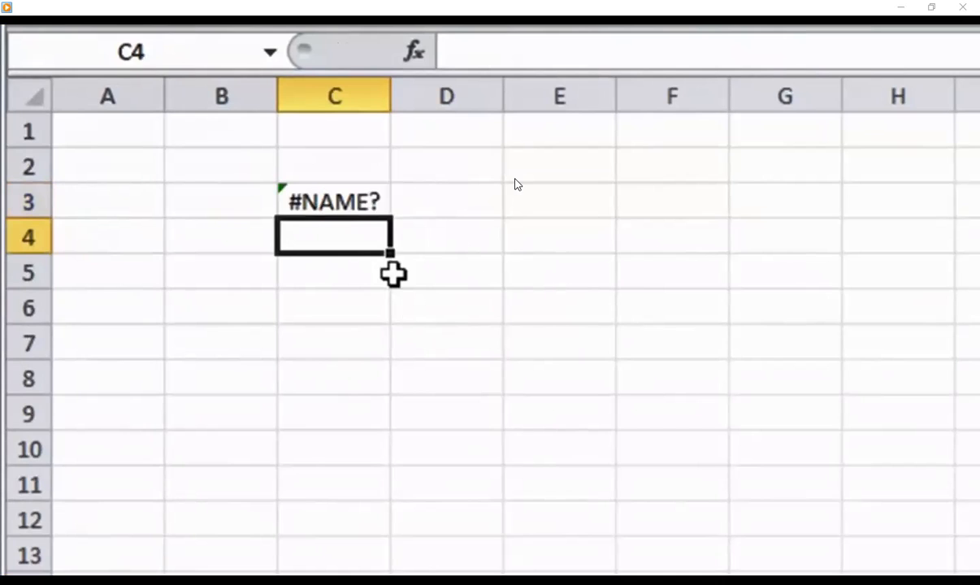
# Wrap the division 34/x in C3 in an IFERROR function that returns "Salah" on error
pyautogui.doubleClick(360, 204)
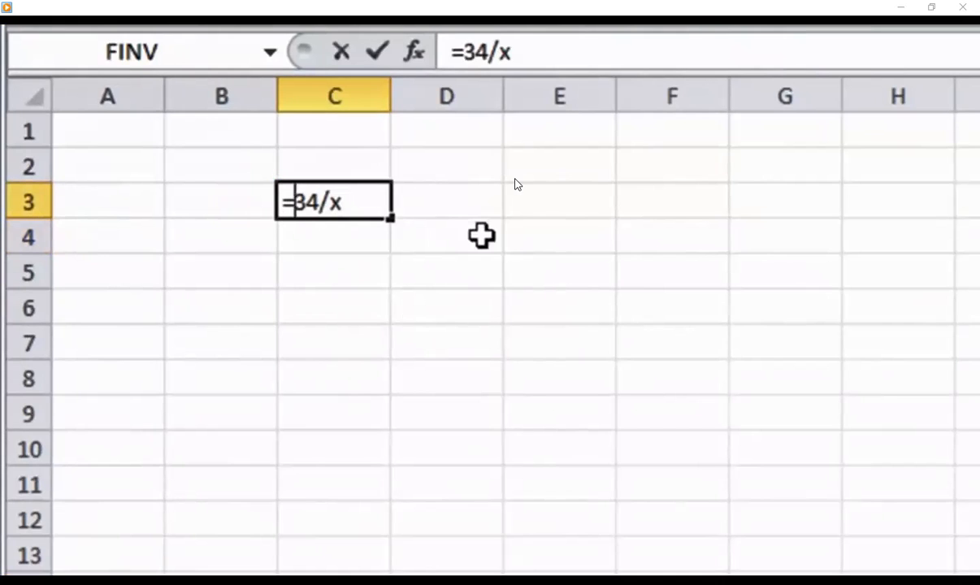
pyautogui.write('if')
pyautogui.press('Tab')
pyautogui.press('BackSpace')
pyautogui.press('BackSpace')
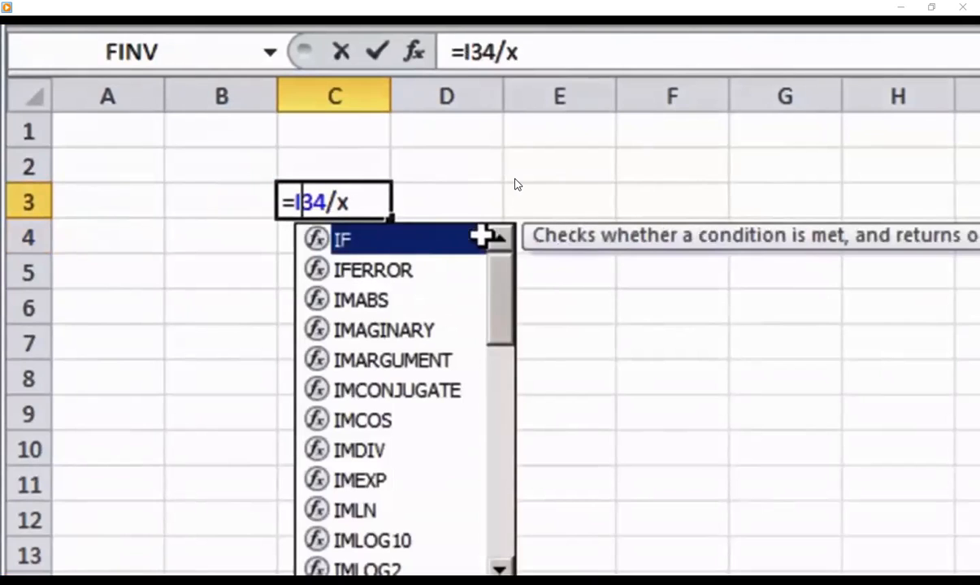
pyautogui.press('Down')
pyautogui.press('Tab')
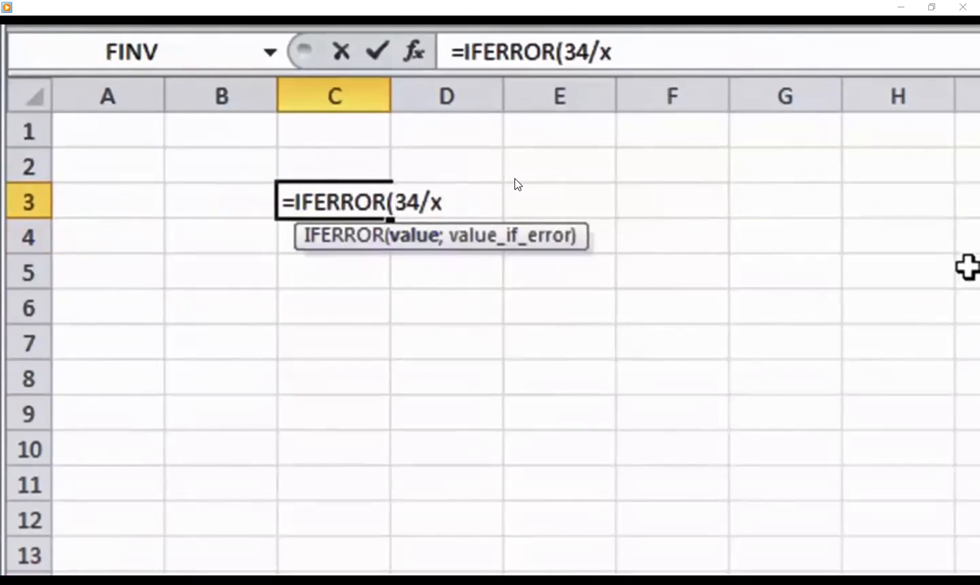
pyautogui.write(';')
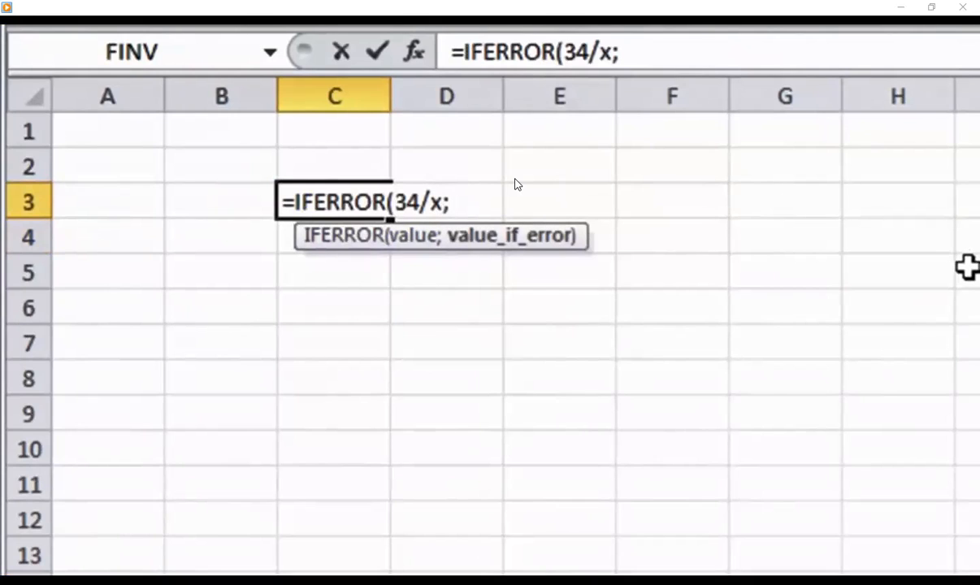
pyautogui.write('"Salah"')
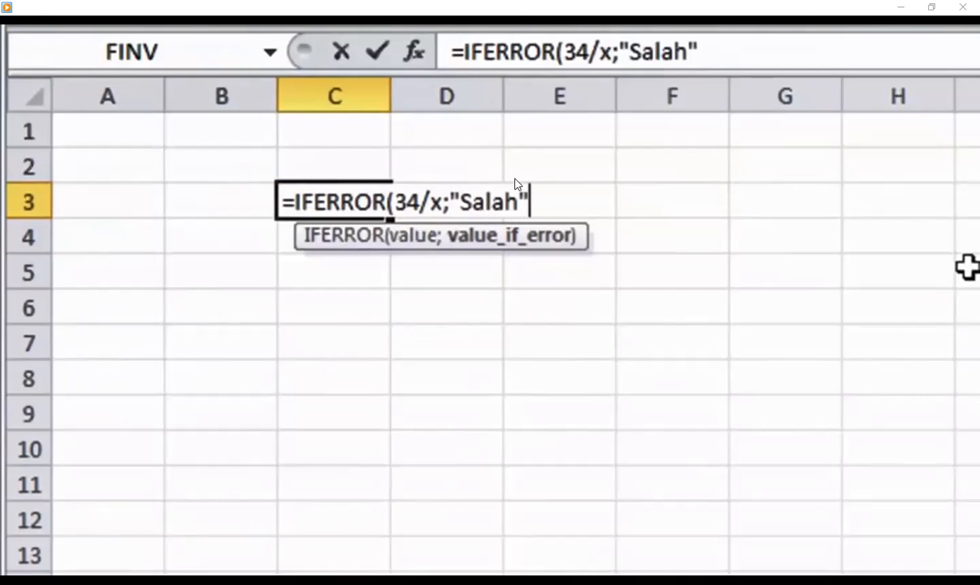
pyautogui.press('Return')
pyautogui.press('Up')
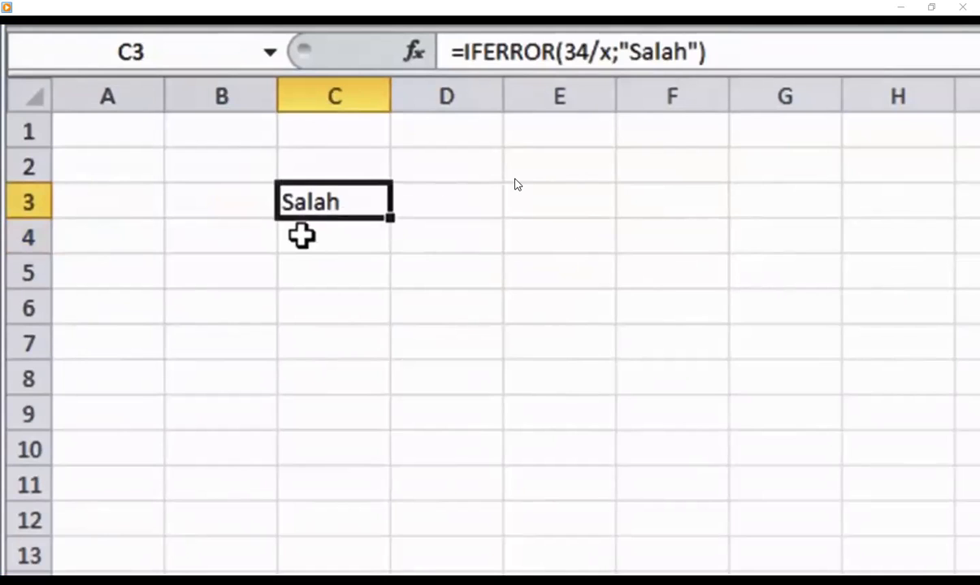
# Replace the divisor x with 2 in C3's IFERROR formula and review its value_if_error argument
pyautogui.click(617, 58)
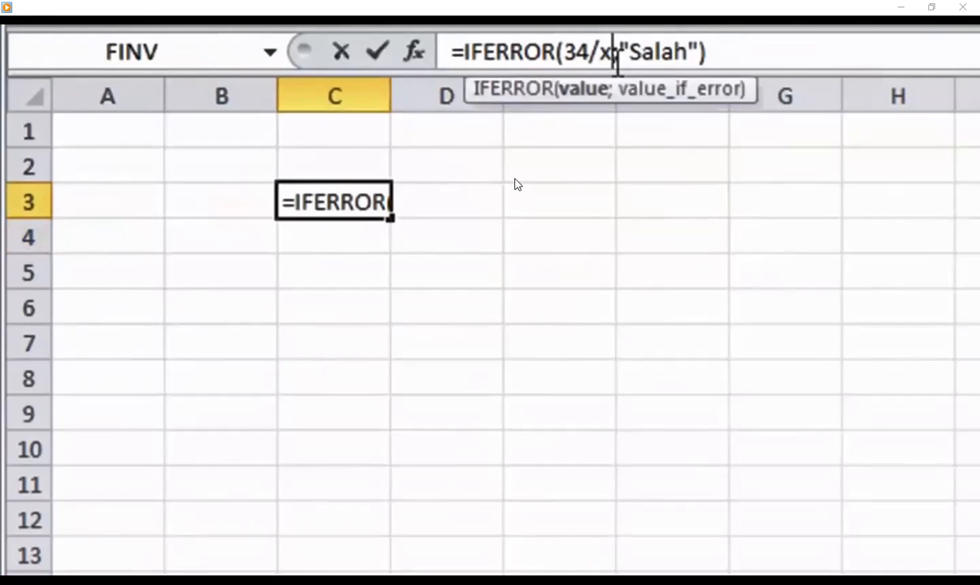
pyautogui.press('BackSpace')
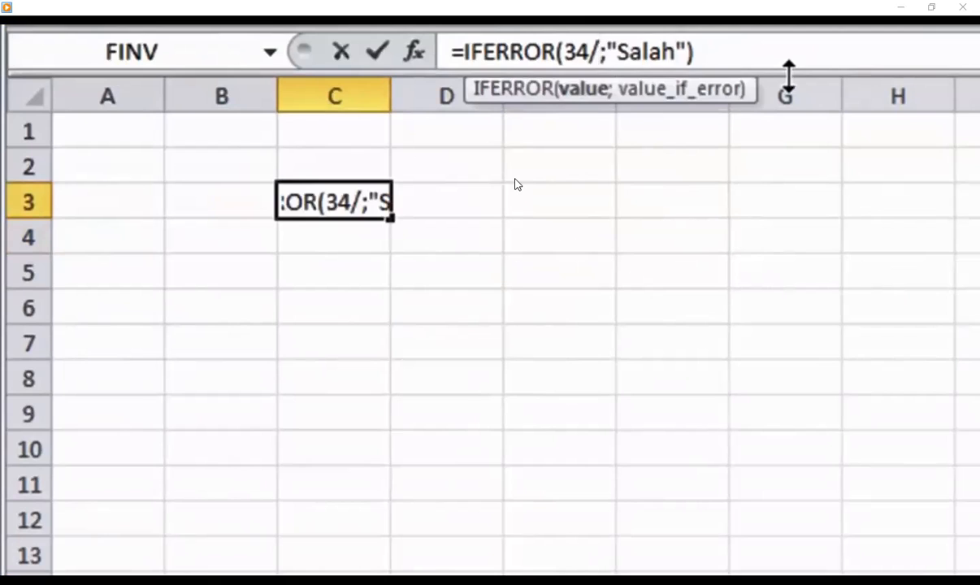
pyautogui.press('Return')
pyautogui.click(320, 205)
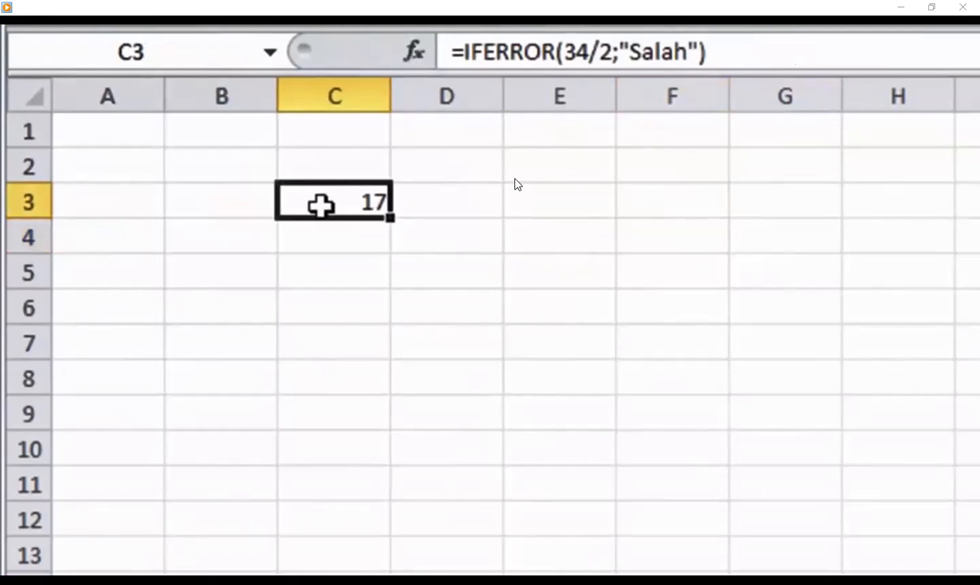
pyautogui.doubleClick(341, 202)
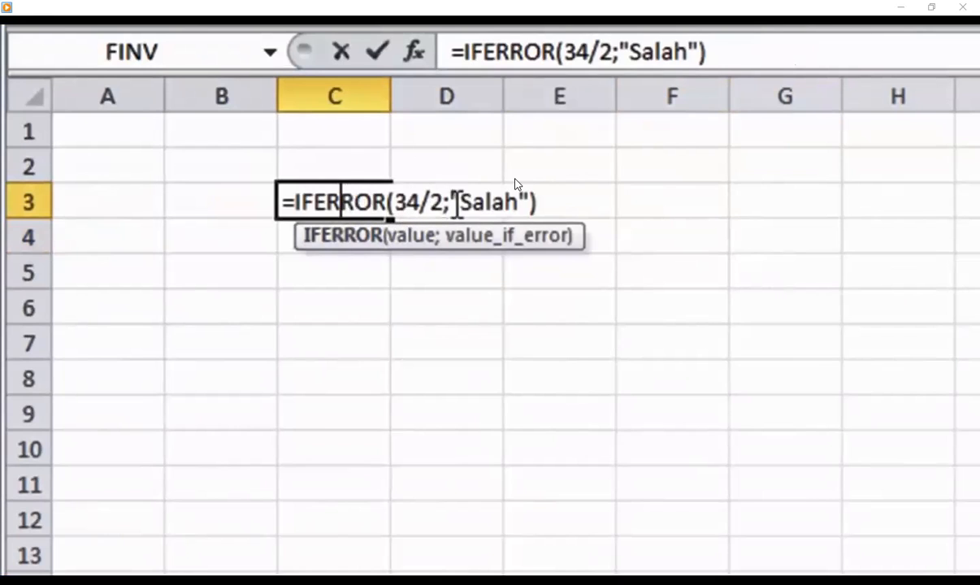
pyautogui.moveTo(452, 202); pyautogui.dragTo(535, 201)
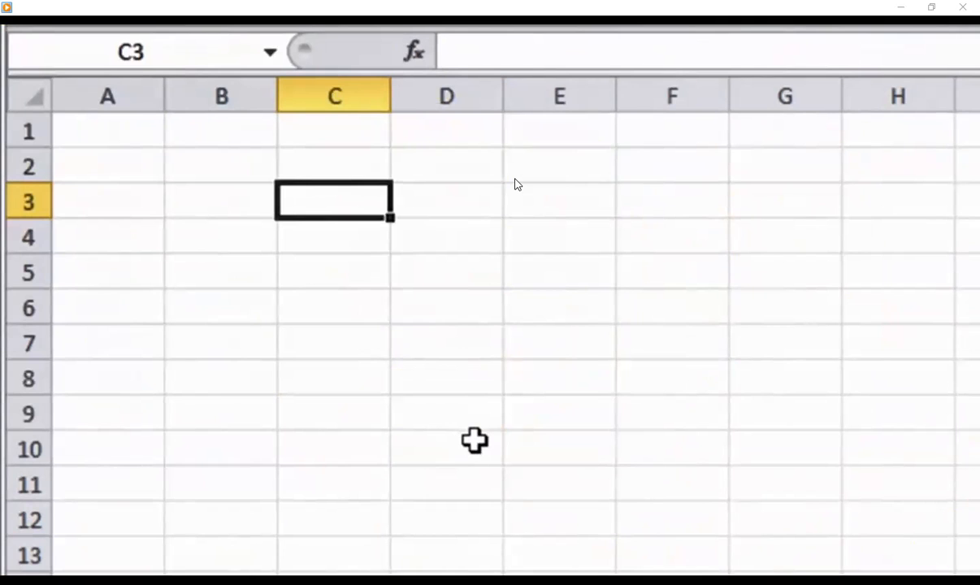
# Enter the sample text "Ini adalah contoh" in C3
pyautogui.write('Ini adal')
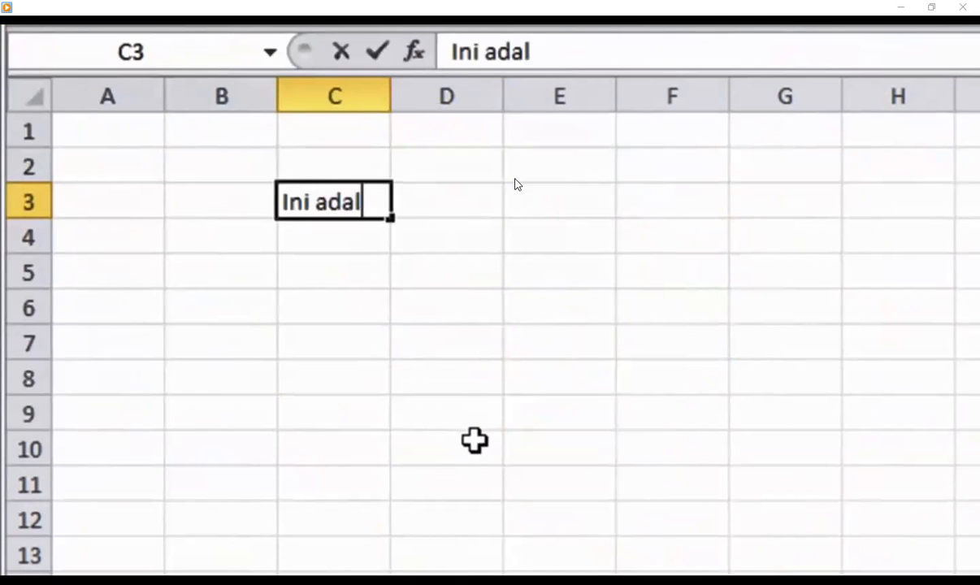
pyautogui.write('ah contoh')
pyautogui.press('Return')
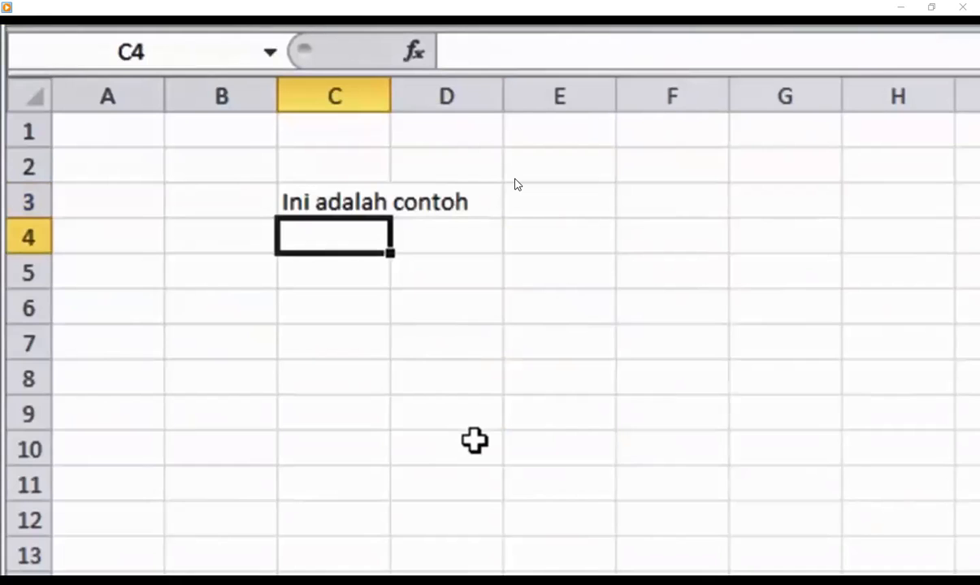
# Enter a LEFT formula in C4 that extracts the first 3 characters of the text in C3
pyautogui.press('Down')
pyautogui.press('Up')
pyautogui.write('=le')
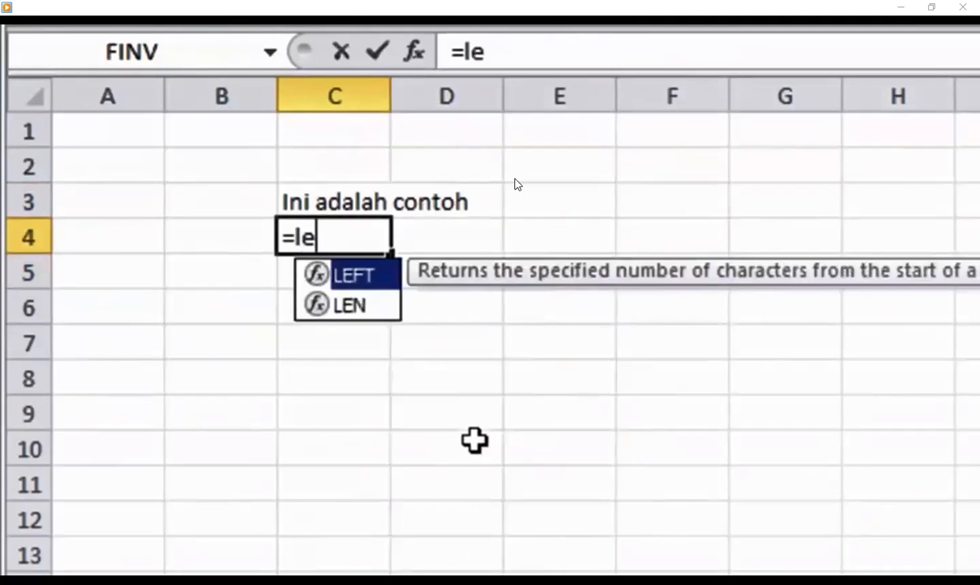
pyautogui.press('Tab')
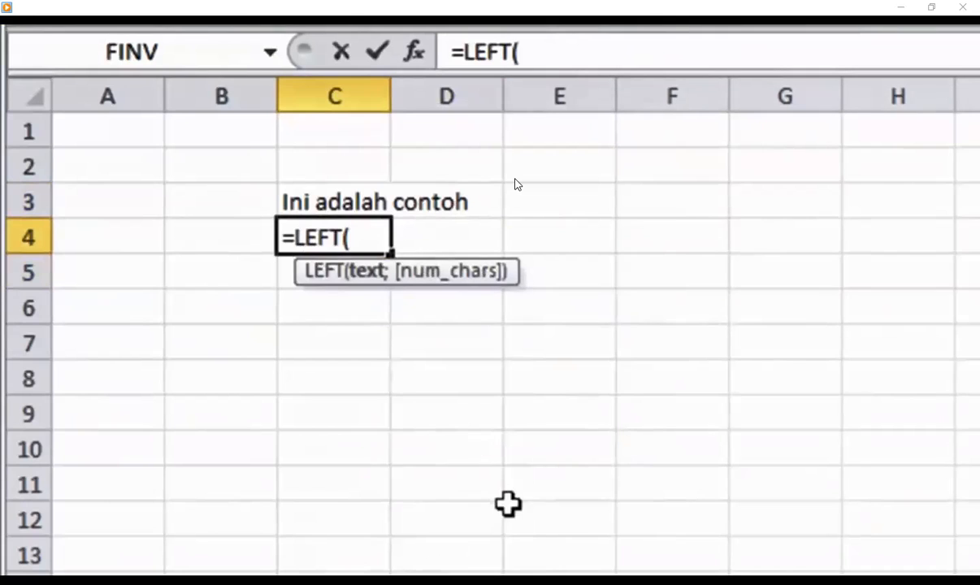
pyautogui.click(335, 201)
pyautogui.write(';')
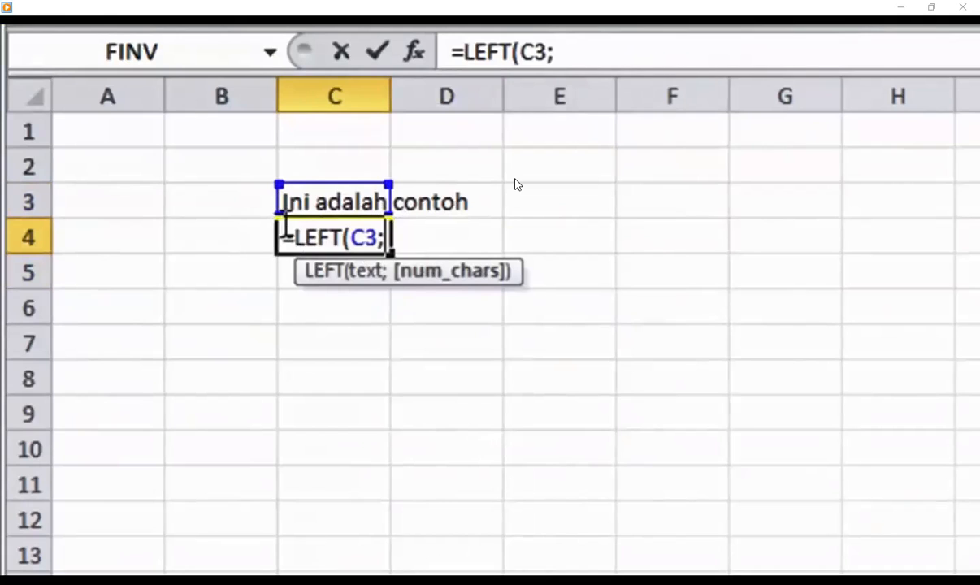
pyautogui.write('3')
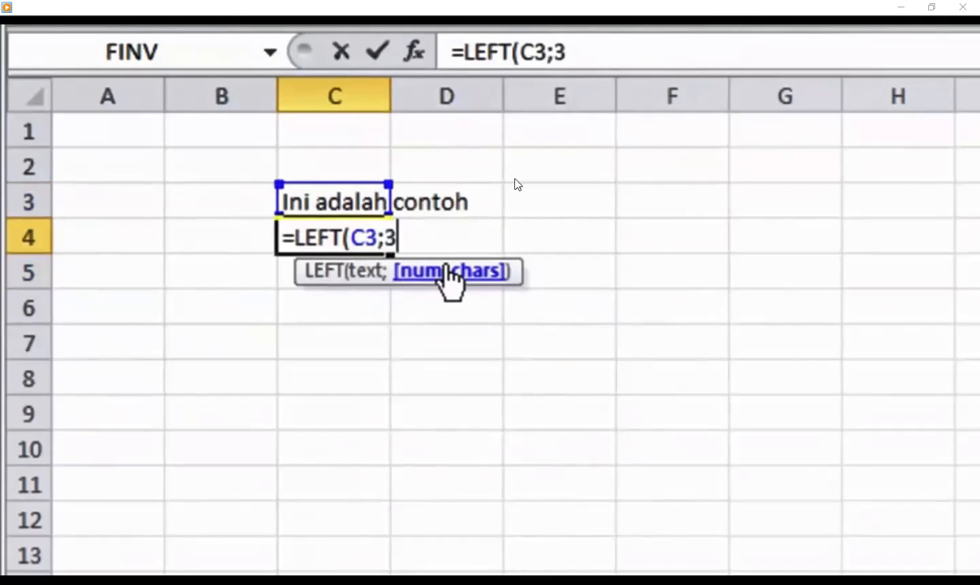
pyautogui.press('Return')
pyautogui.press('Up')
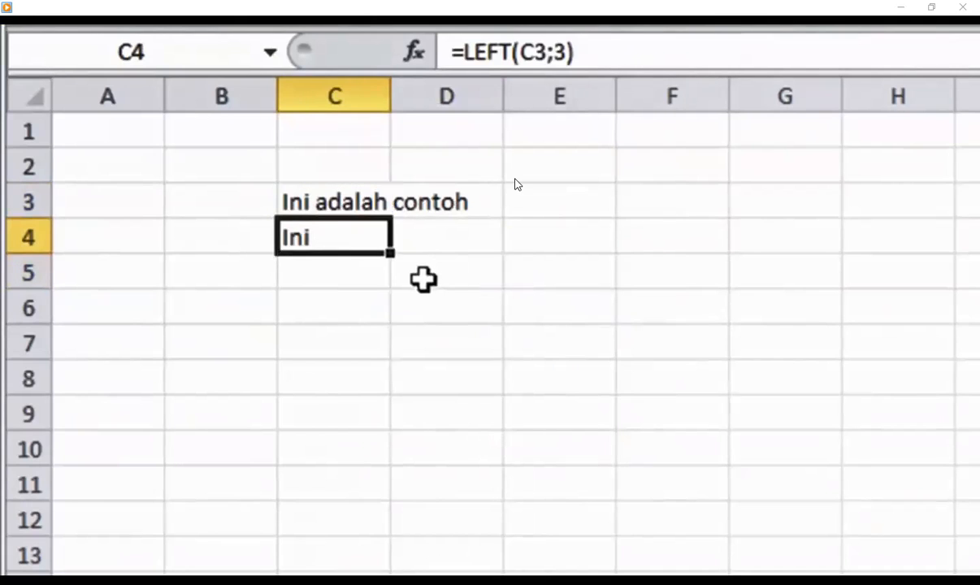
# Examine the arguments of the LEFT formula in C4 without changing it
pyautogui.click(375, 365)
pyautogui.click(359, 240)
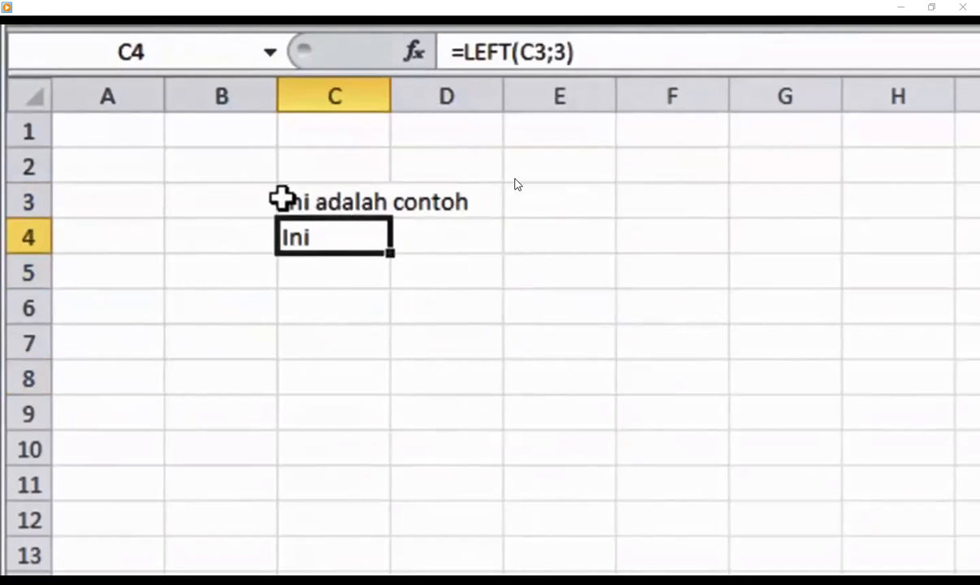
pyautogui.doubleClick(351, 236)
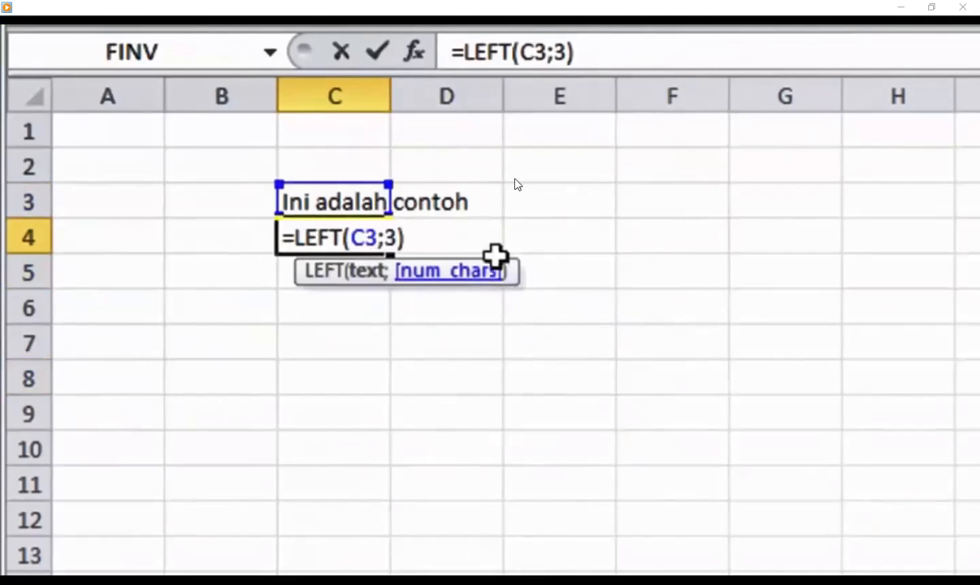
pyautogui.press('Return')
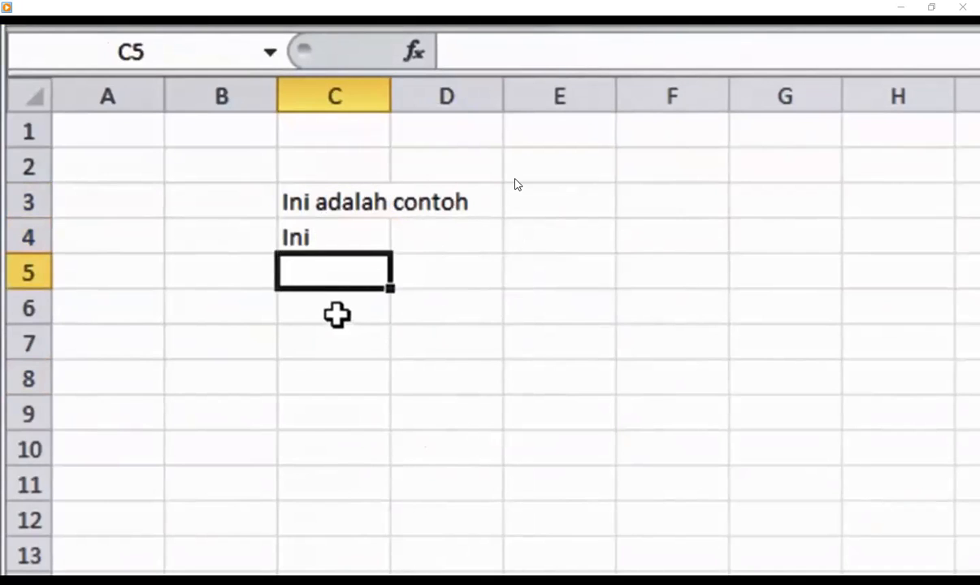
# Enter a LEFT formula in C5 that extracts the first 4 characters of the literal text "Hari ini adalah Selasa"
pyautogui.write('=le')
pyautogui.press('Tab')
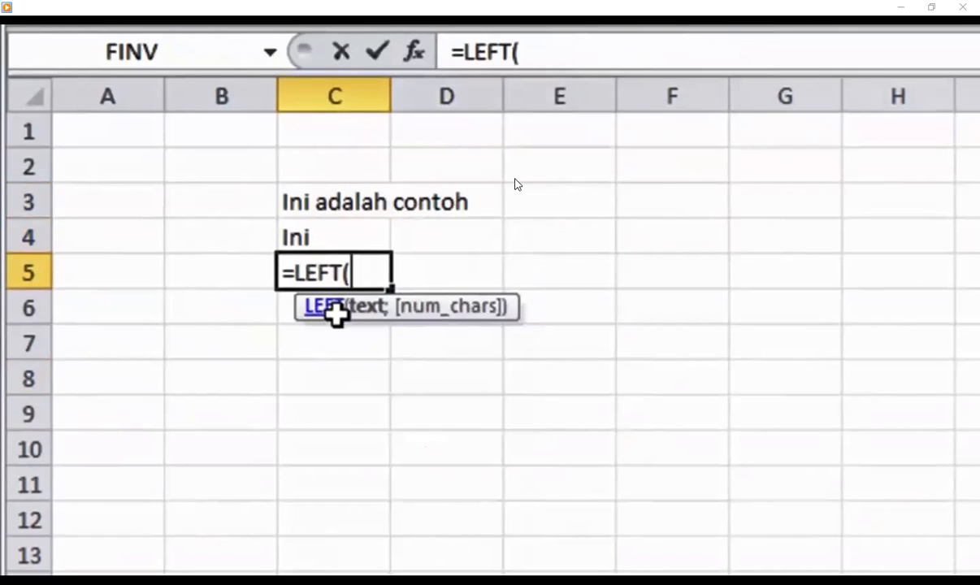
pyautogui.write('"Hari ni')
pyautogui.press('BackSpace')
pyautogui.press('BackSpace')
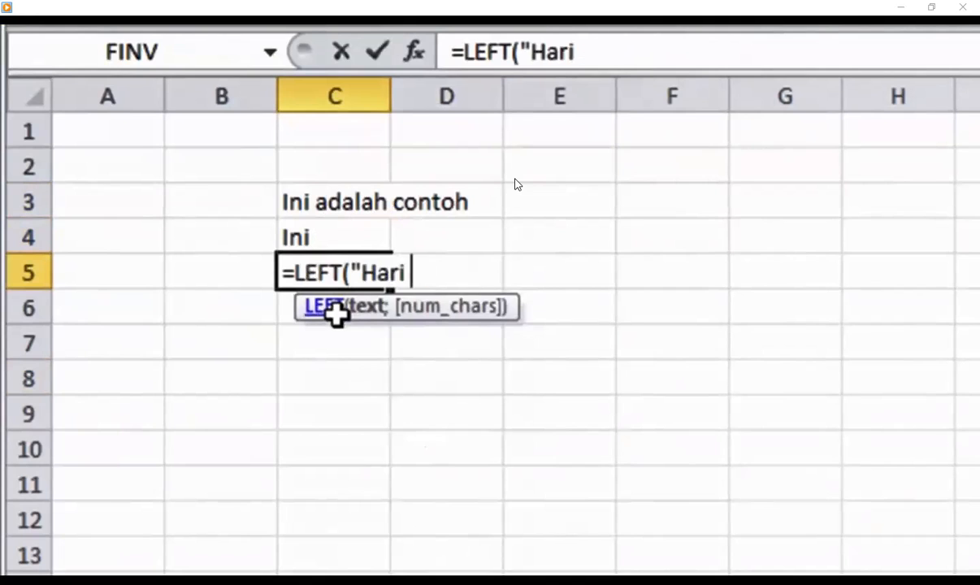
pyautogui.write('ini adalah ')
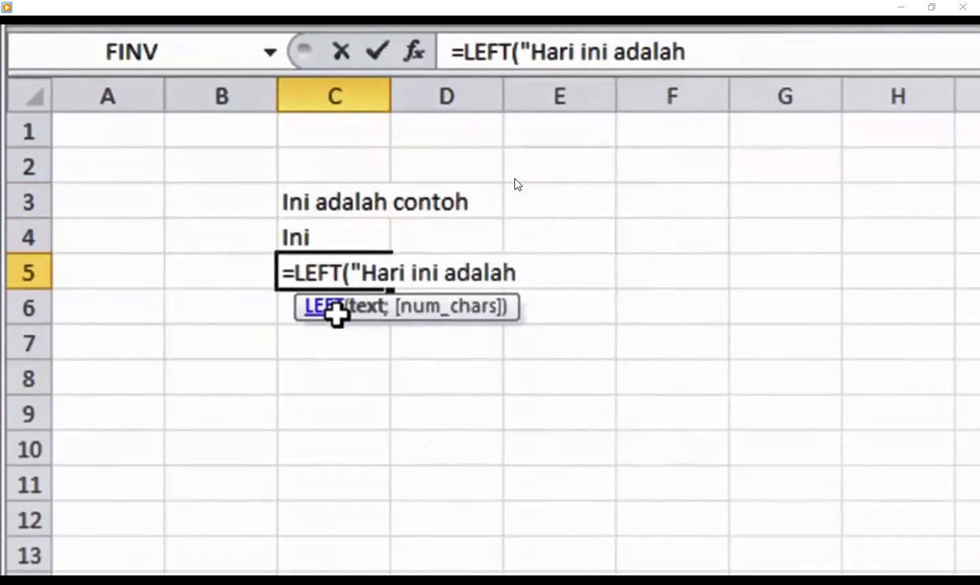
pyautogui.write('Selasa')
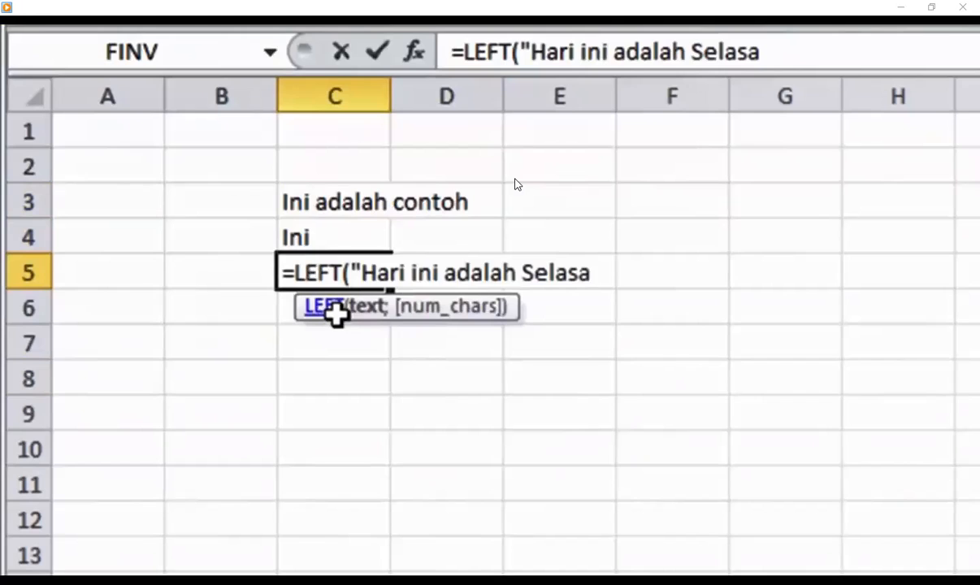
pyautogui.write('";')
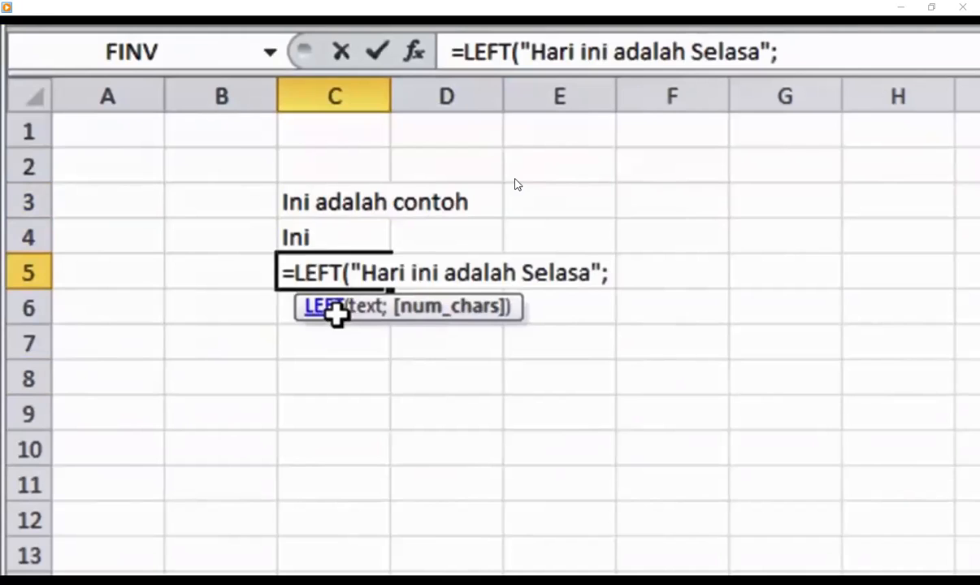
pyautogui.write('4')
pyautogui.press('Return')
pyautogui.press('Up')
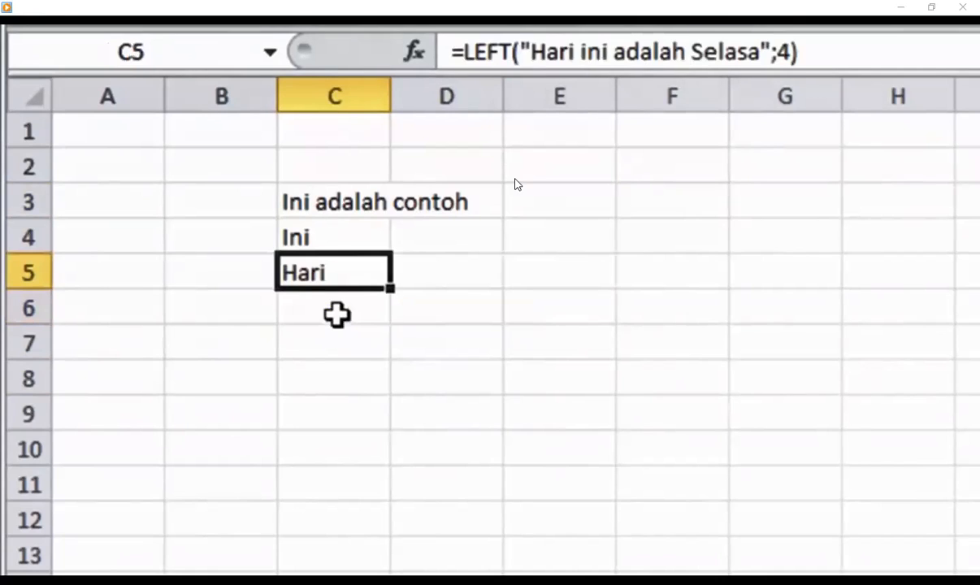
pyautogui.doubleClick(352, 269)
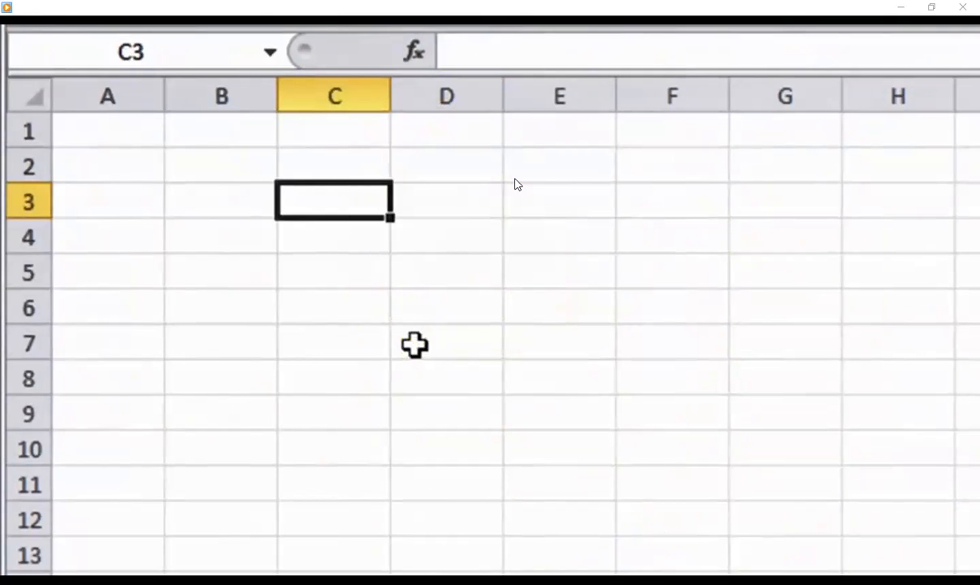
# Enter a MID formula in C3 that extracts 4 characters from the literal text "TAHUN BARU 2019", starting at character 7
pyautogui.write('=mid')
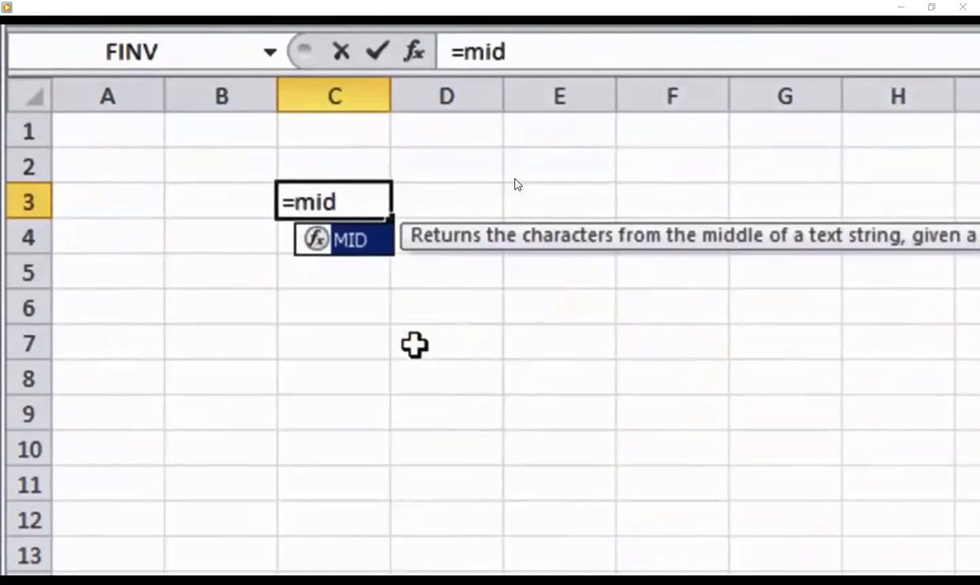
pyautogui.press('Tab')
pyautogui.write('"')
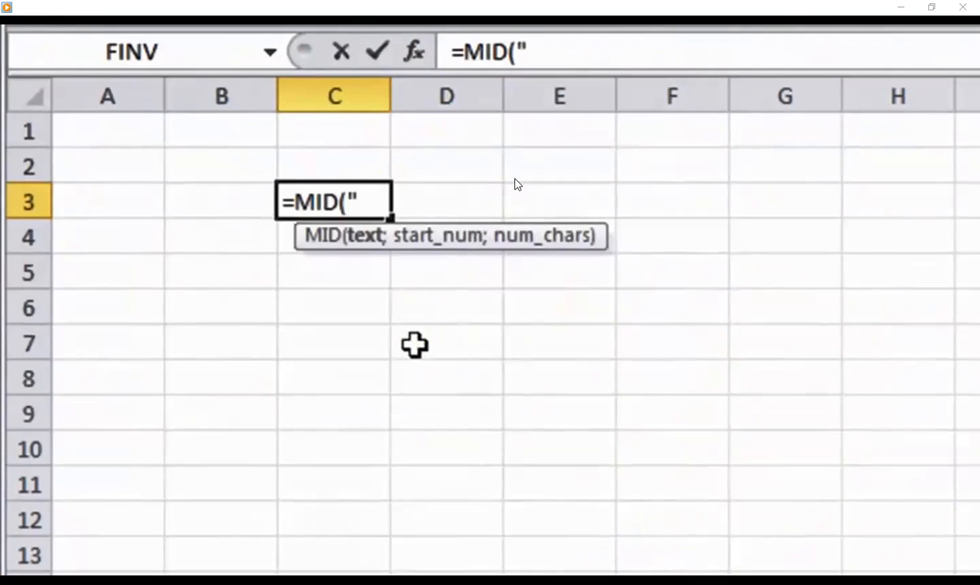
pyautogui.write('TAHUN BARU ')
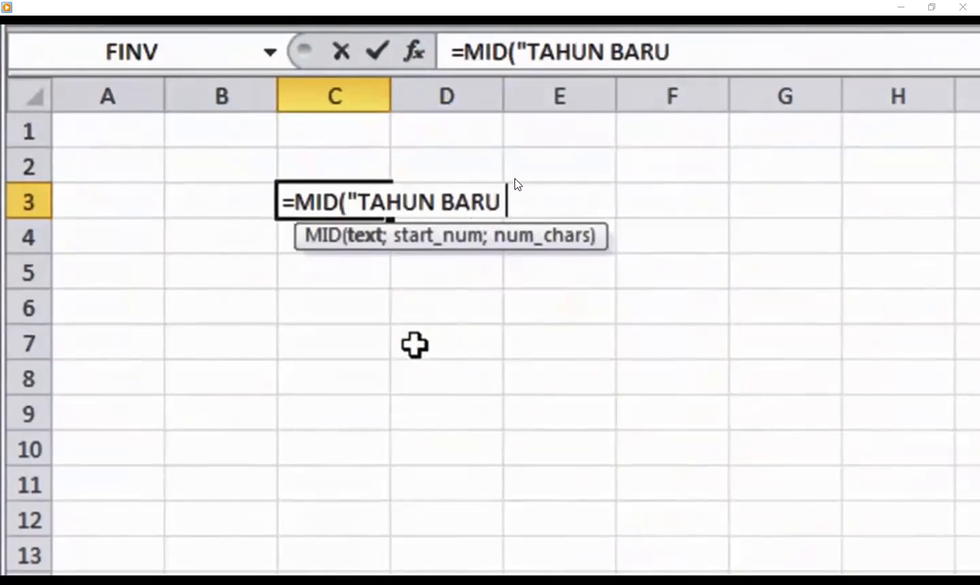
pyautogui.write('2019')
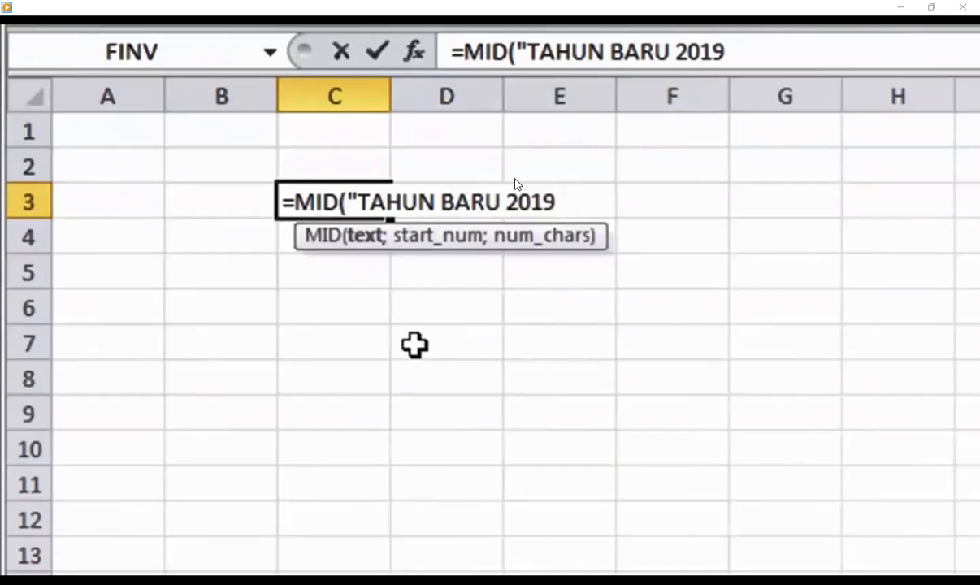
pyautogui.write('";')
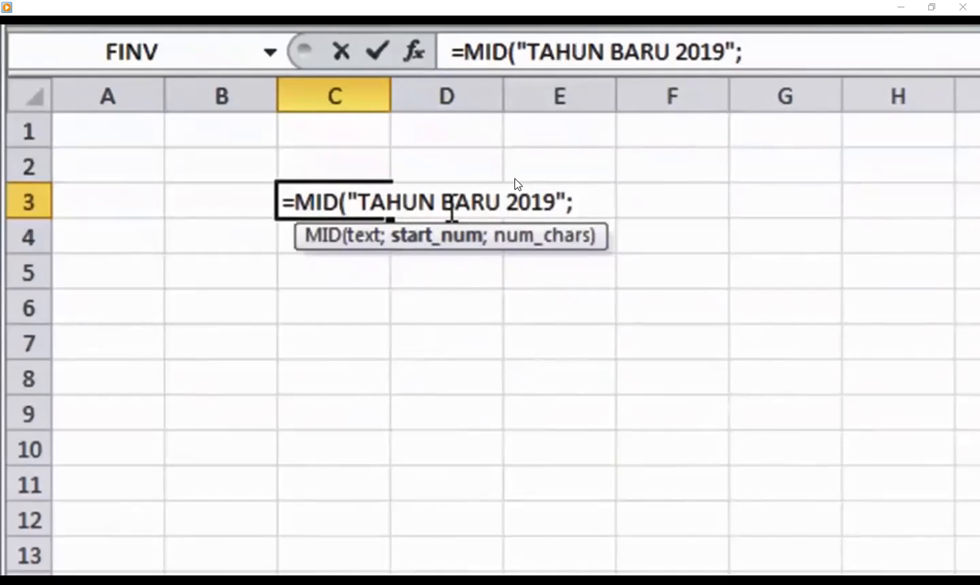
pyautogui.write('7;')
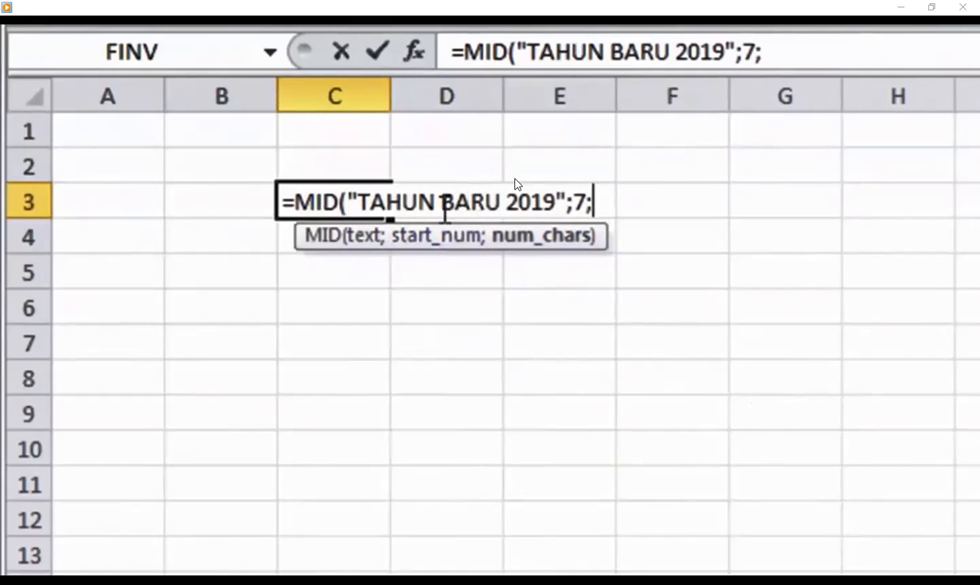
pyautogui.write('4')
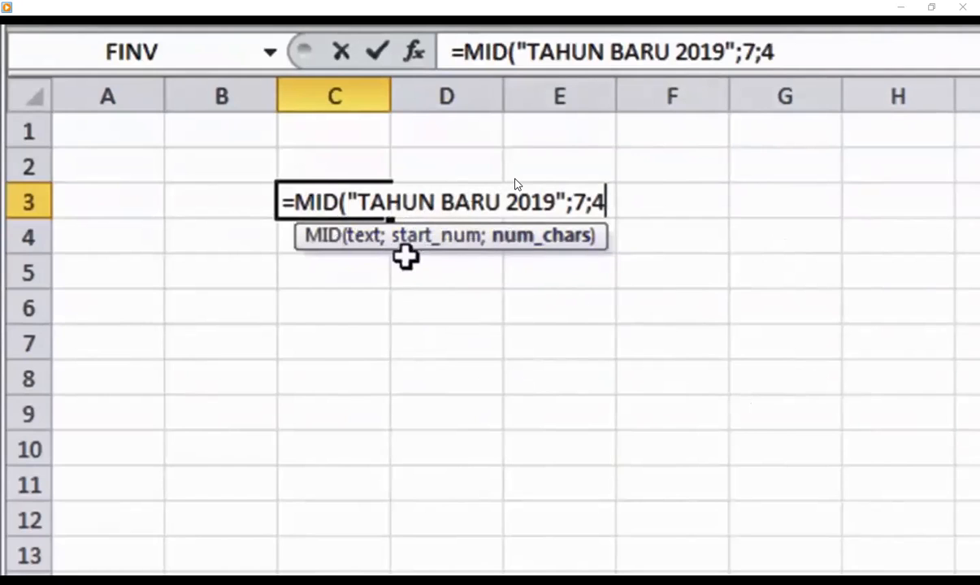
pyautogui.press('Return')
pyautogui.press('Up')
# Enter the sample text "TAHUN BARU 2019" in C5
pyautogui.click(344, 267)
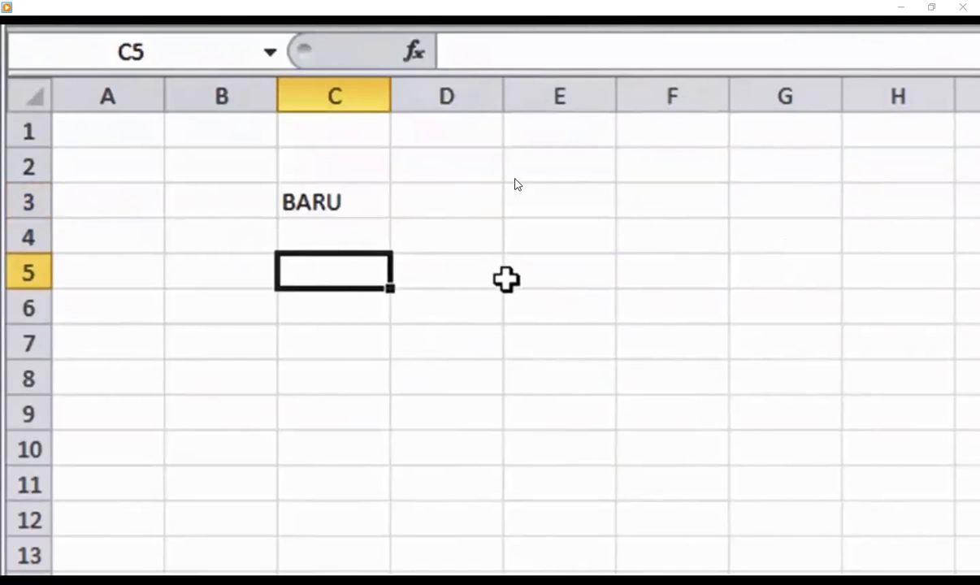
pyautogui.write('TAHUN')
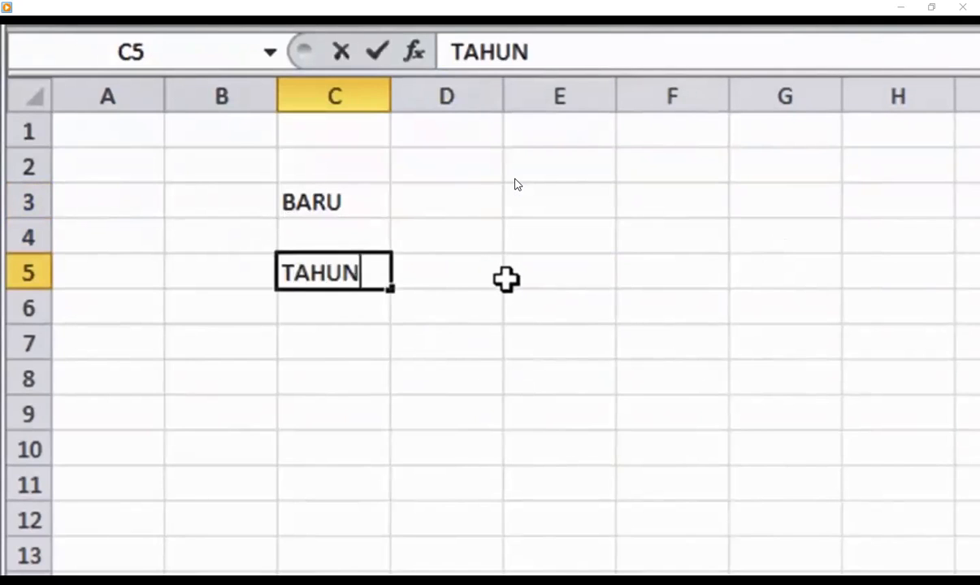
pyautogui.write(' BARU 2019')
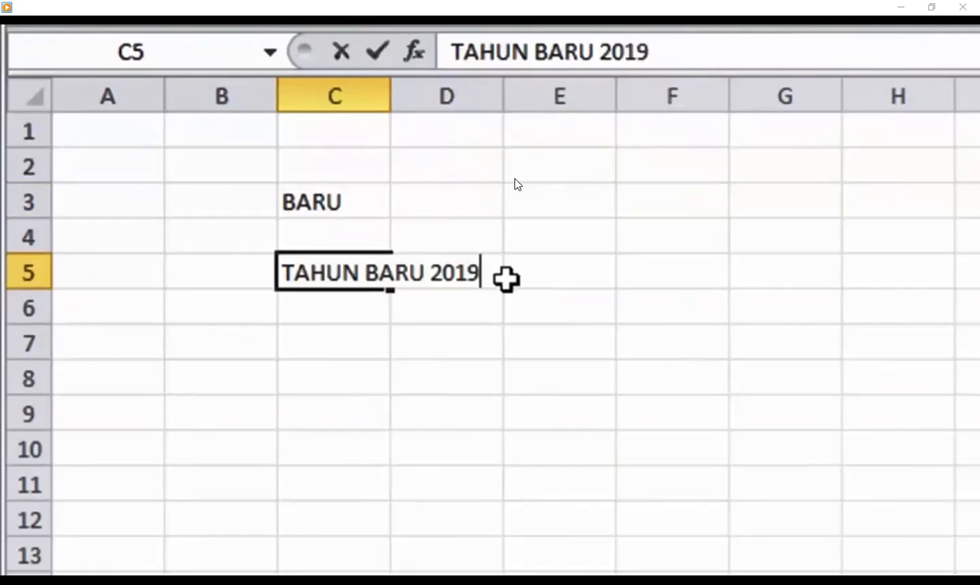
pyautogui.press('Return')
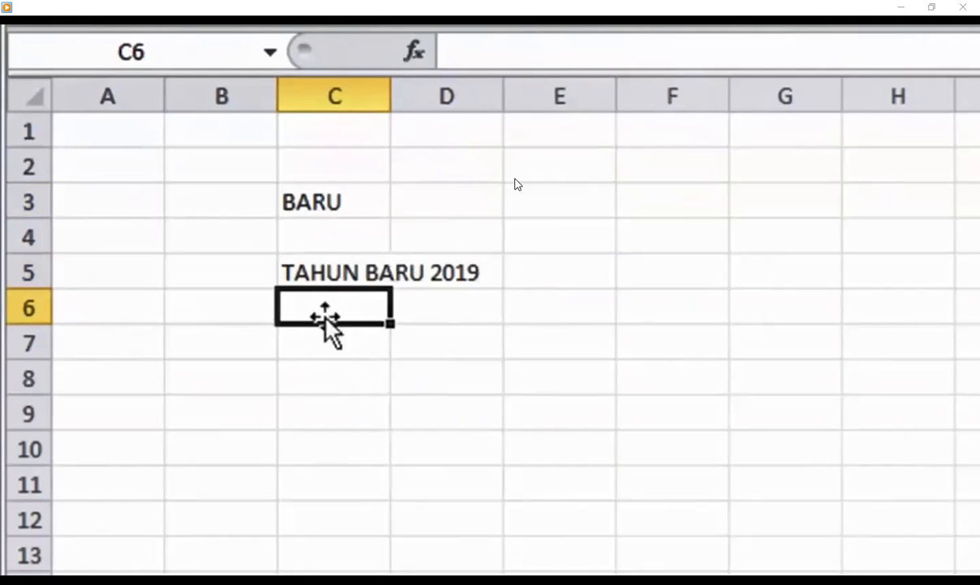
# Enter a MID formula in C6 that extracts 4 characters from the text in C5, starting at character 7
pyautogui.click(313, 268)
pyautogui.click(300, 305)
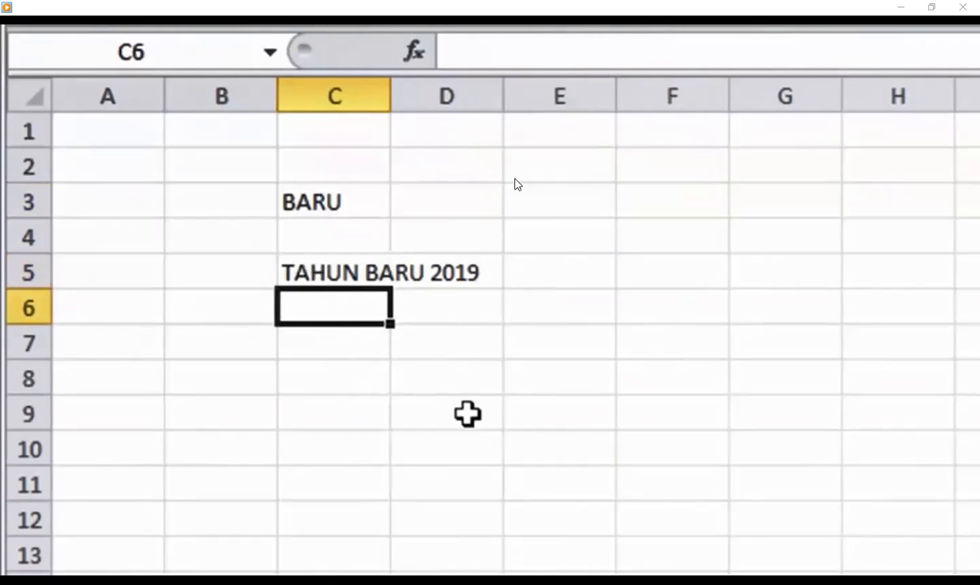
pyautogui.write('=MID(')
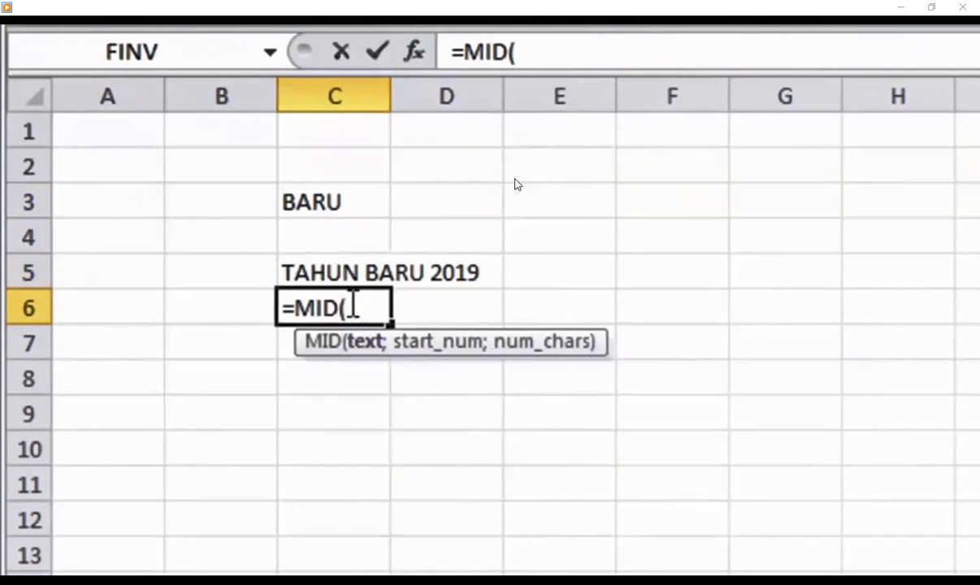
pyautogui.click(328, 262)
pyautogui.write(';')
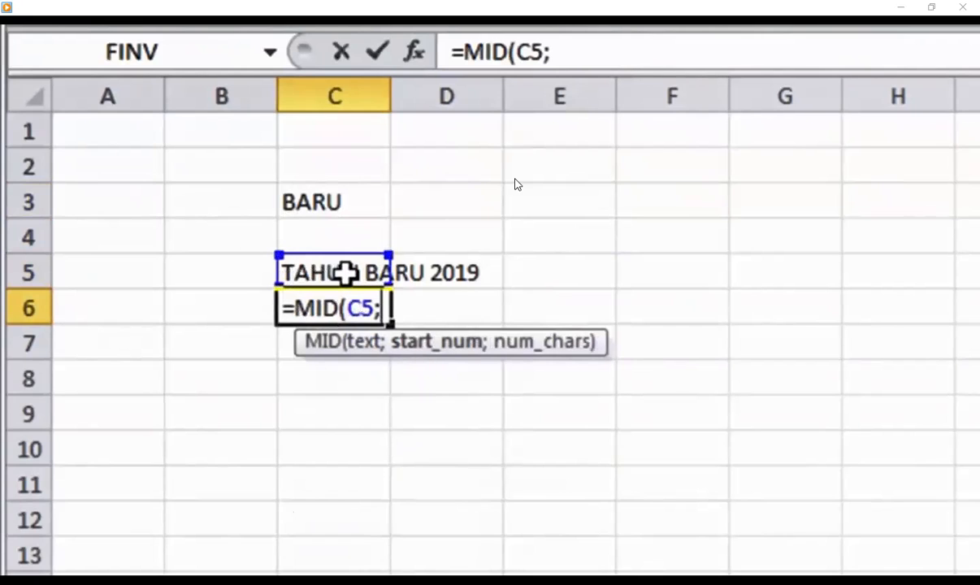
pyautogui.write('7')
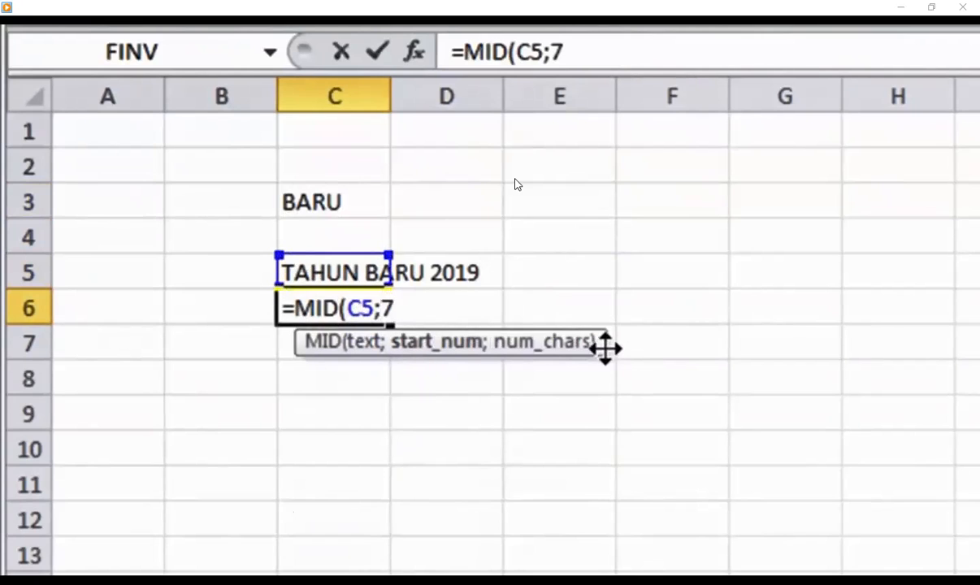
pyautogui.write(';4')
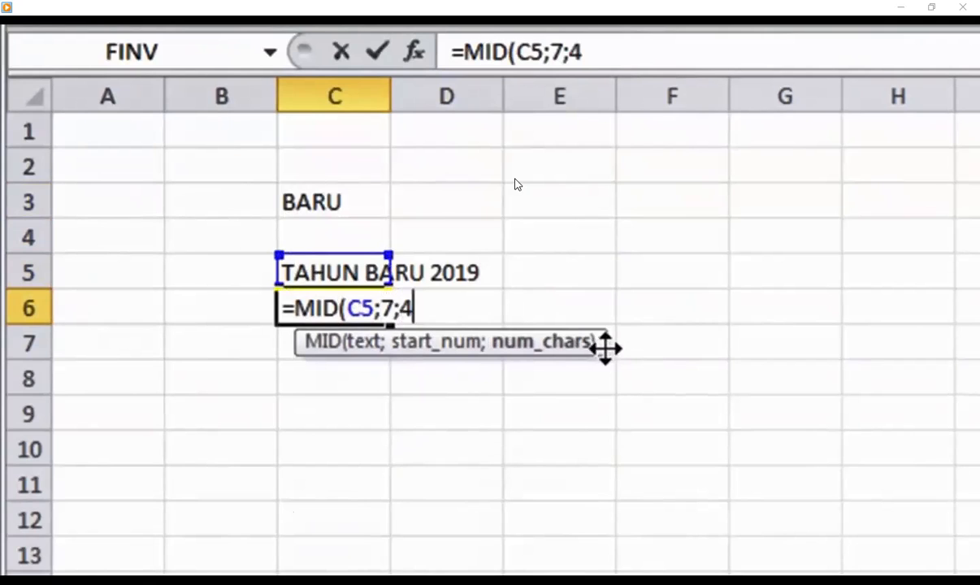
pyautogui.press('Return')
pyautogui.press('Up')
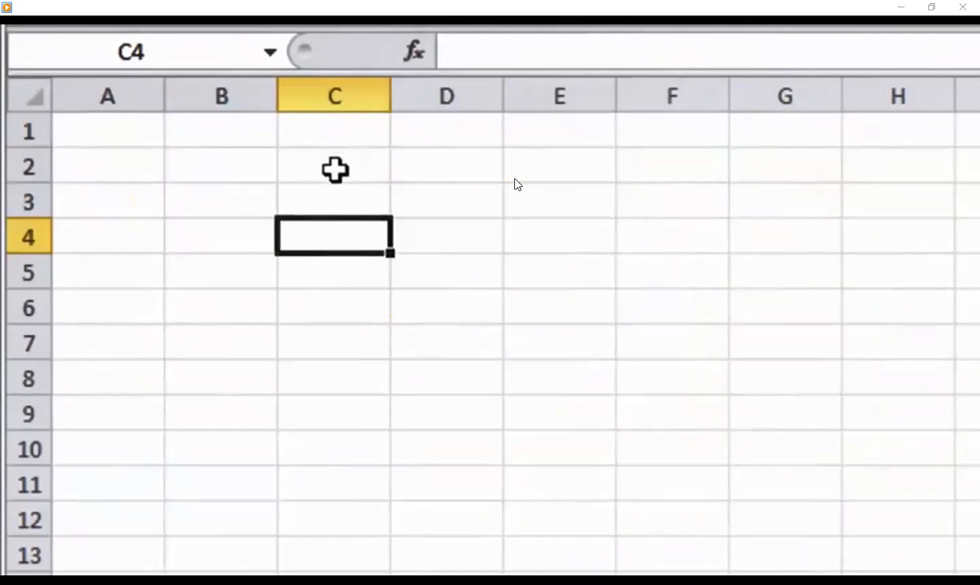
# Enter a RIGHT formula in C3 that extracts the last 6 characters of the literal text "HARI INI ADALAH SELASA"
pyautogui.click(340, 187)
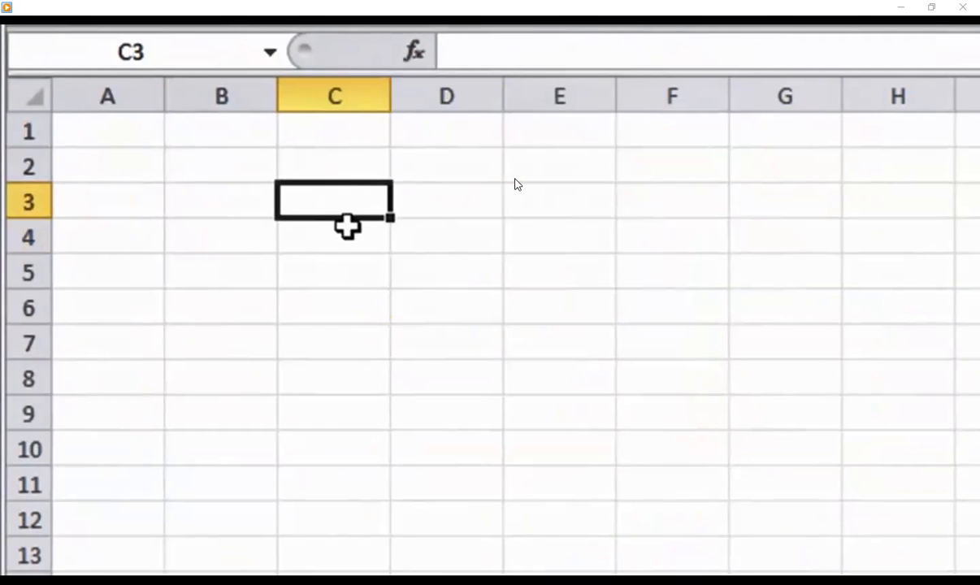
pyautogui.write('=')
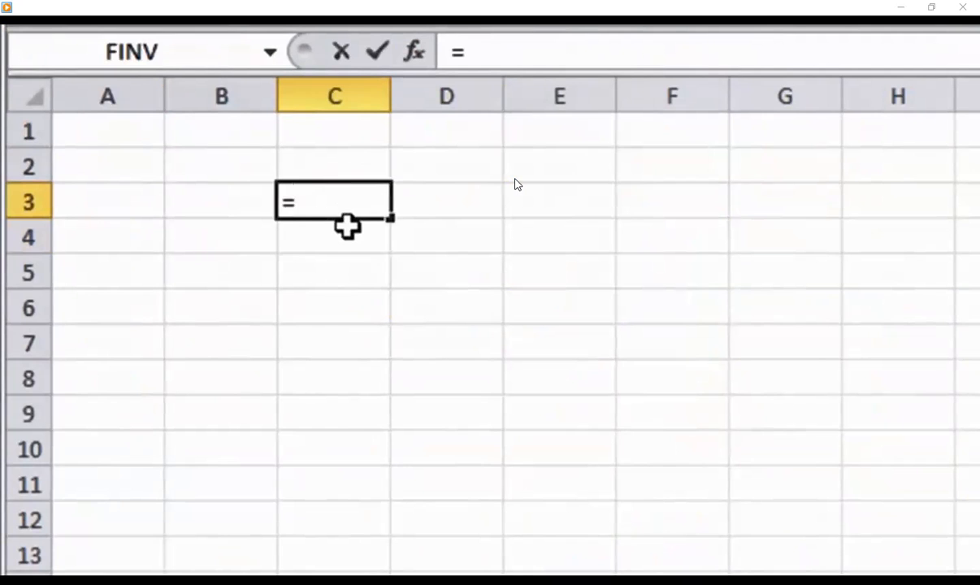
pyautogui.write('RIGHT("HARI NI')
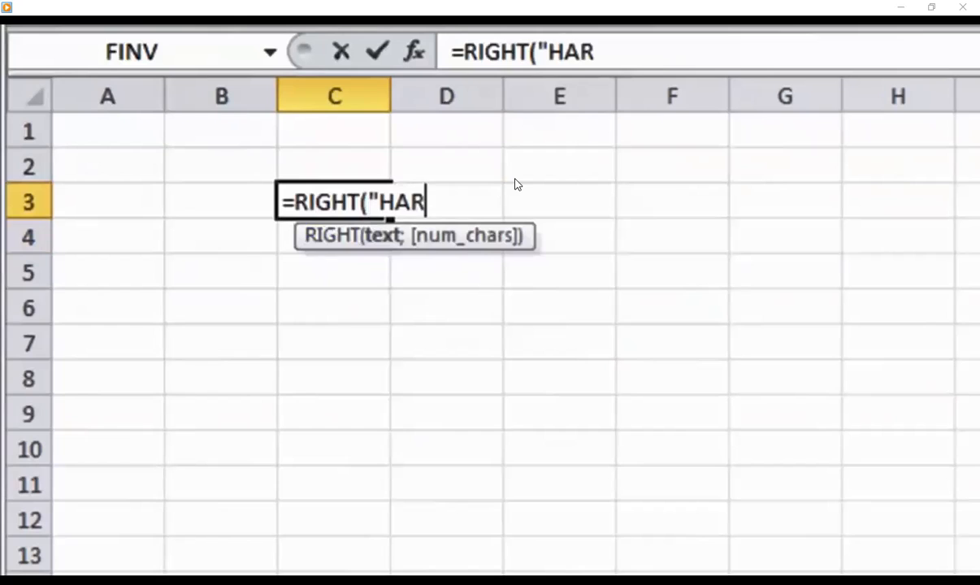
pyautogui.press('BackSpace')
pyautogui.press('BackSpace')
pyautogui.write('INI ADALAH S')
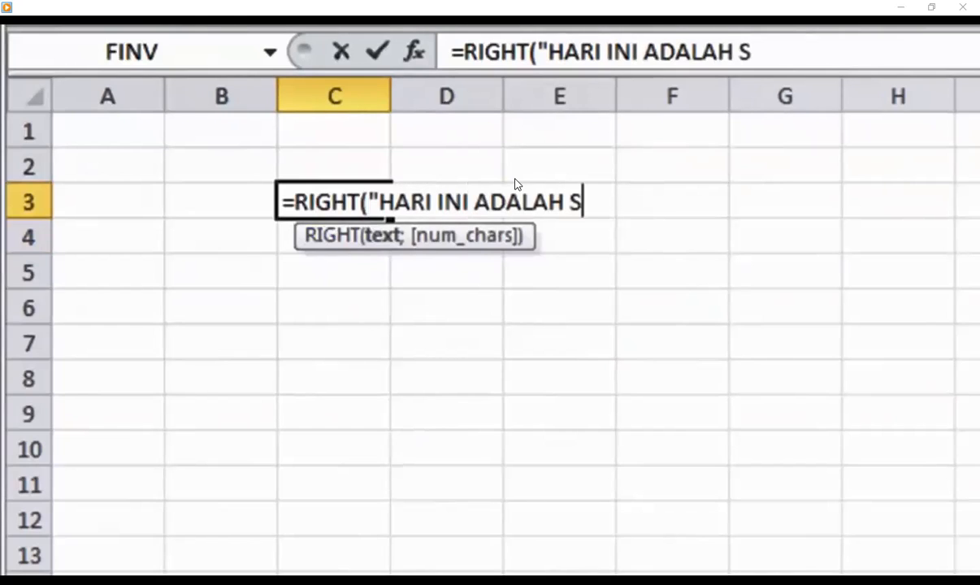
pyautogui.write("ELASA:'")
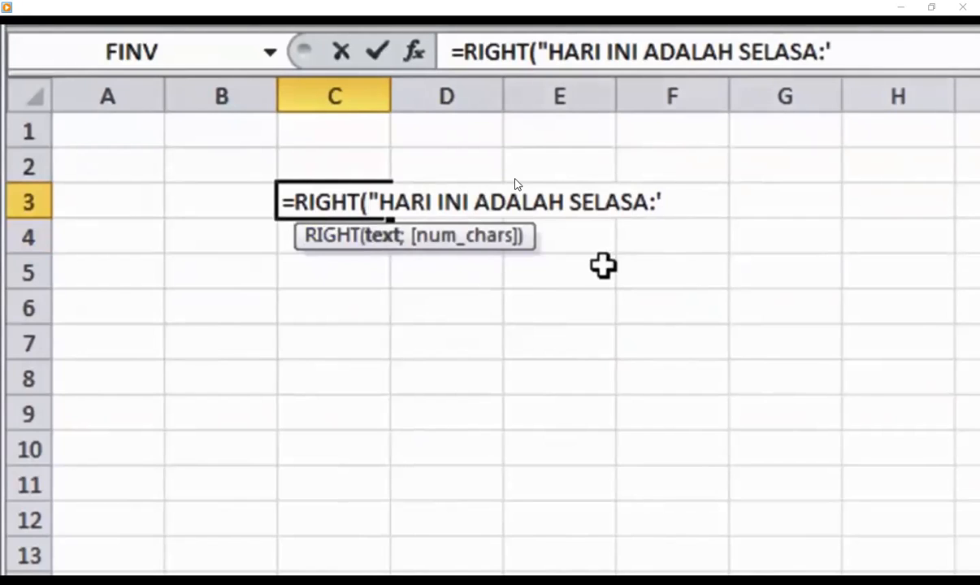
pyautogui.write('6')
pyautogui.press('Return')
pyautogui.press('Return')
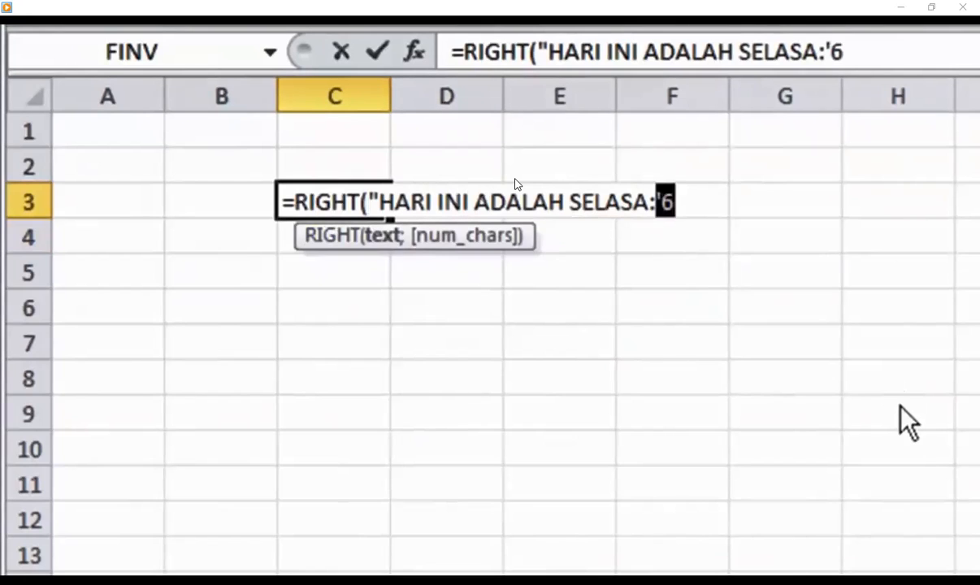
pyautogui.write('6')
pyautogui.press('Return')
pyautogui.press('Return')
pyautogui.press('BackSpace')
pyautogui.press('BackSpace')
pyautogui.write(';6')
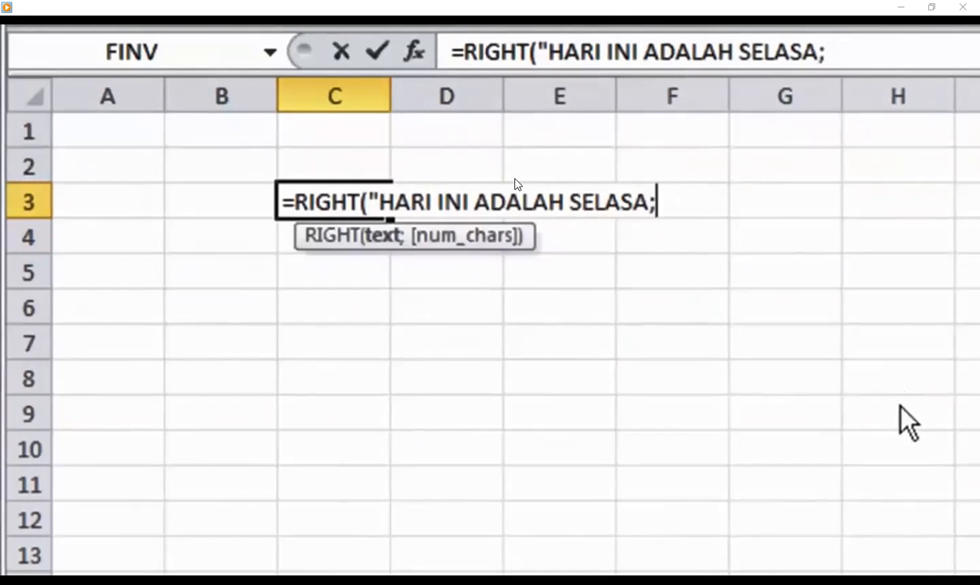
pyautogui.press('Return')
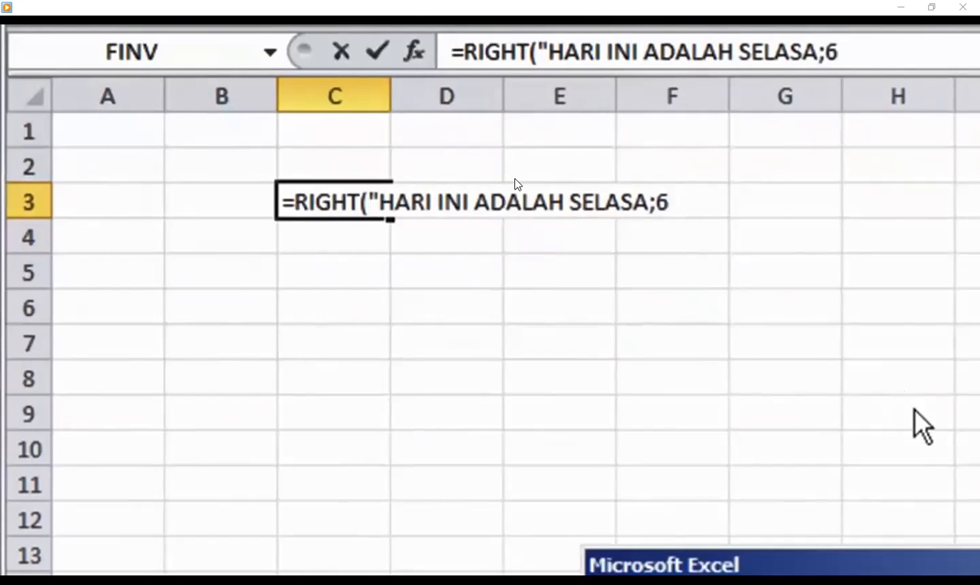
pyautogui.press('Return')
# Enter the sample text "BESOK ADALAH HARU RABU" in C5
pyautogui.click(354, 278)
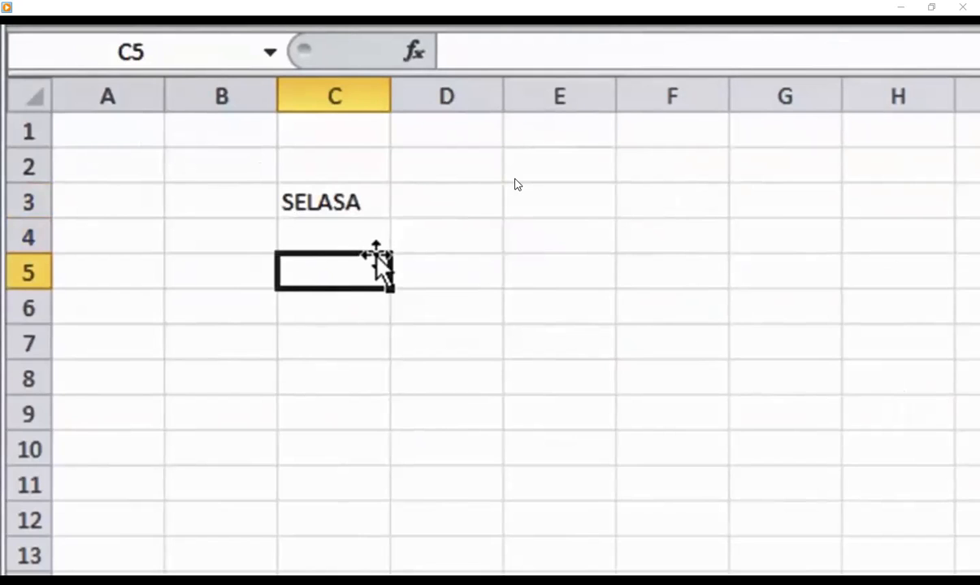
pyautogui.write('BESOK')
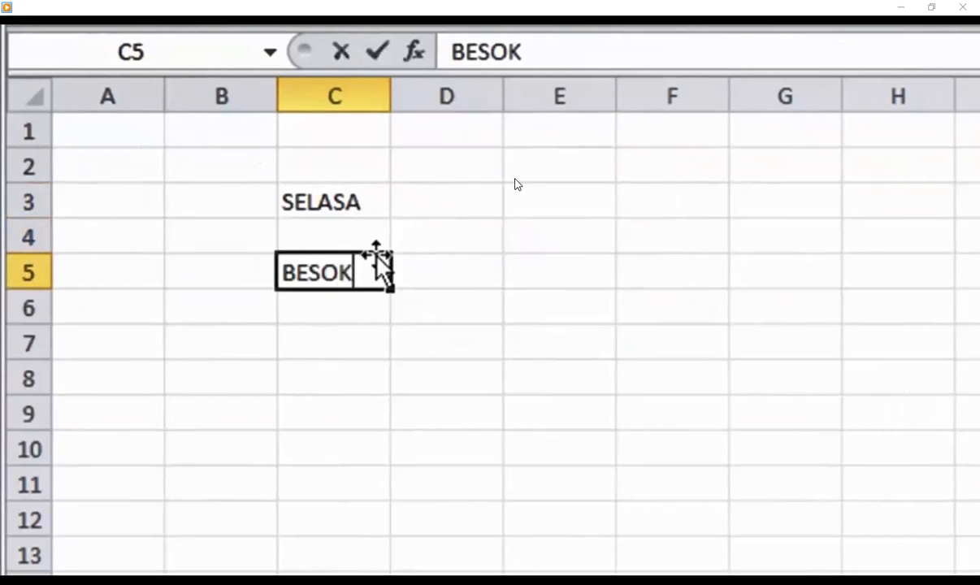
pyautogui.write(' ADALAH HARU RABU')
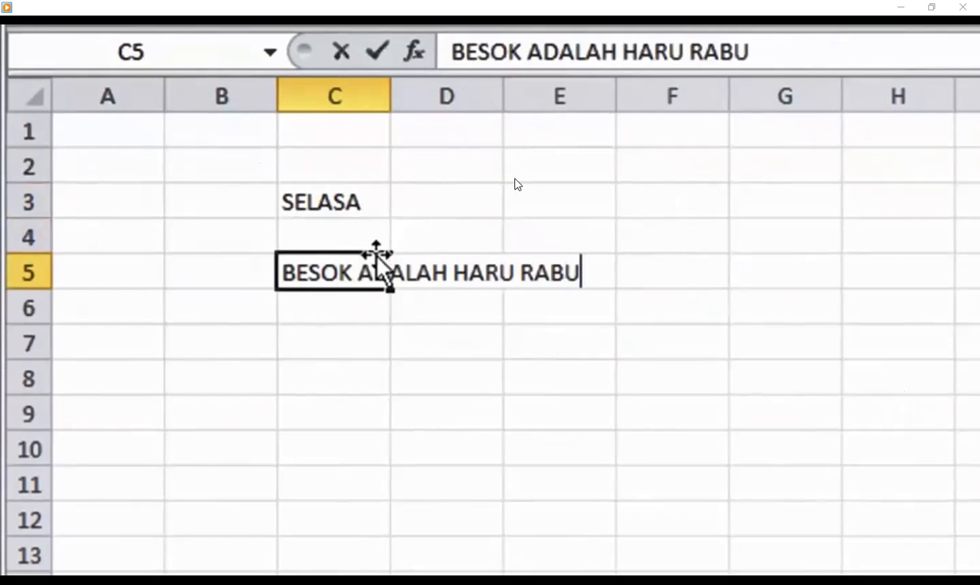
pyautogui.press('Return')
# Enter a RIGHT formula in C6 that extracts the last 4 characters of the text in C5
pyautogui.write('=')
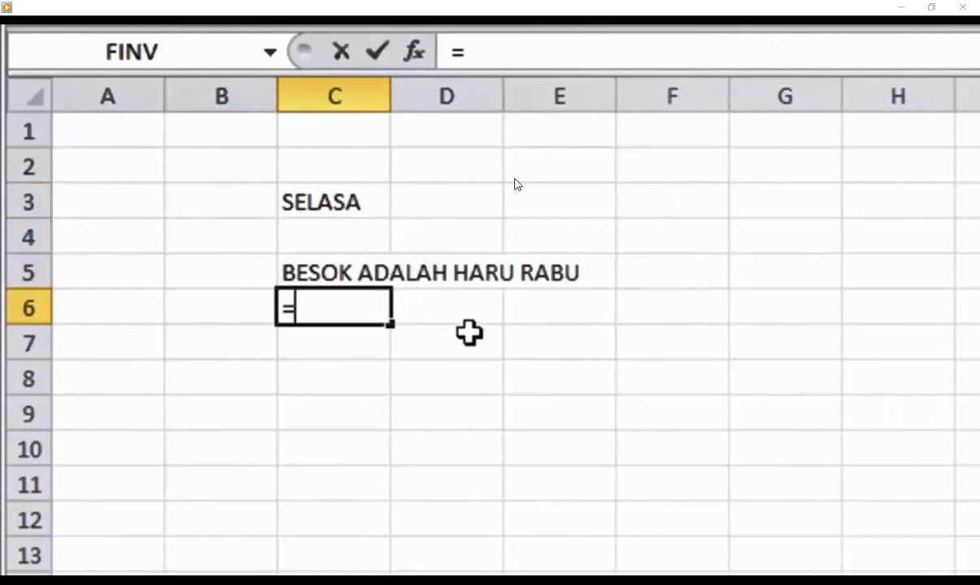
pyautogui.write('RIGHT(')
pyautogui.click(316, 265)
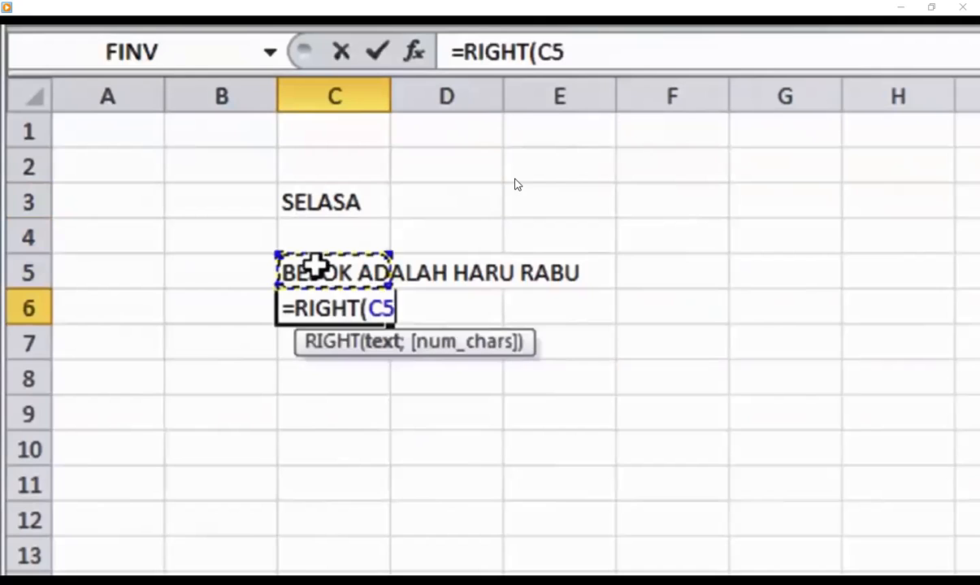
pyautogui.write(';')
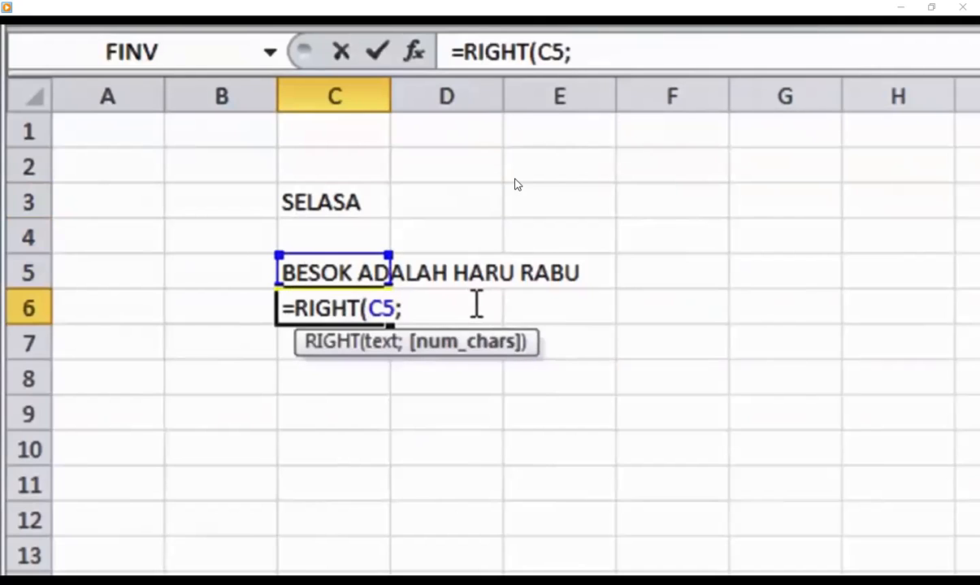
pyautogui.write('4')
pyautogui.press('Return')
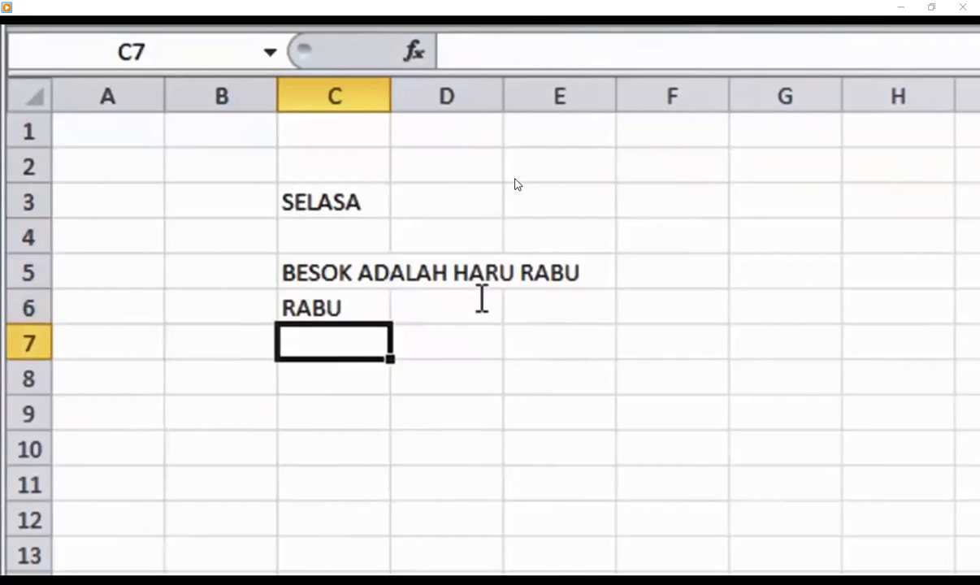
pyautogui.click(358, 307)
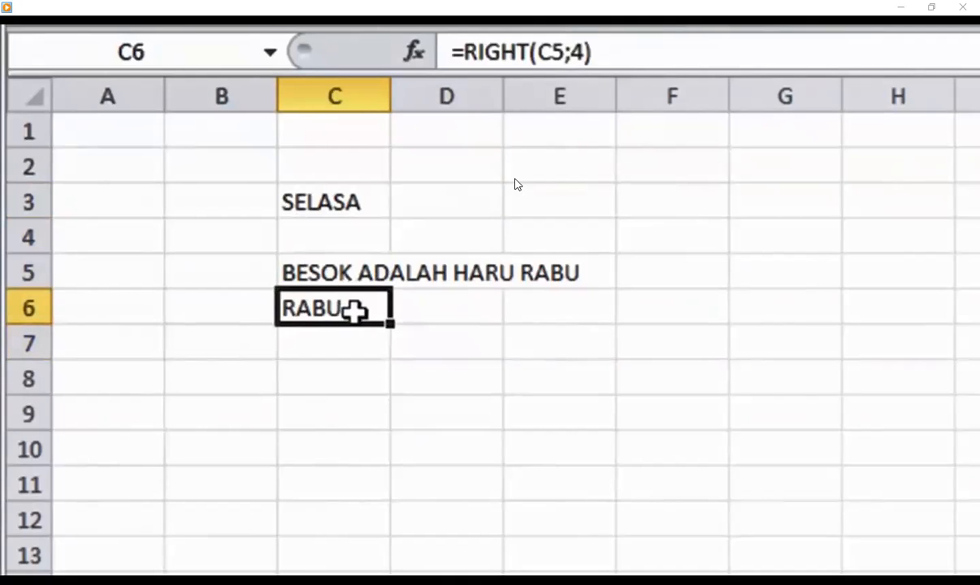
pyautogui.doubleClick(352, 309)
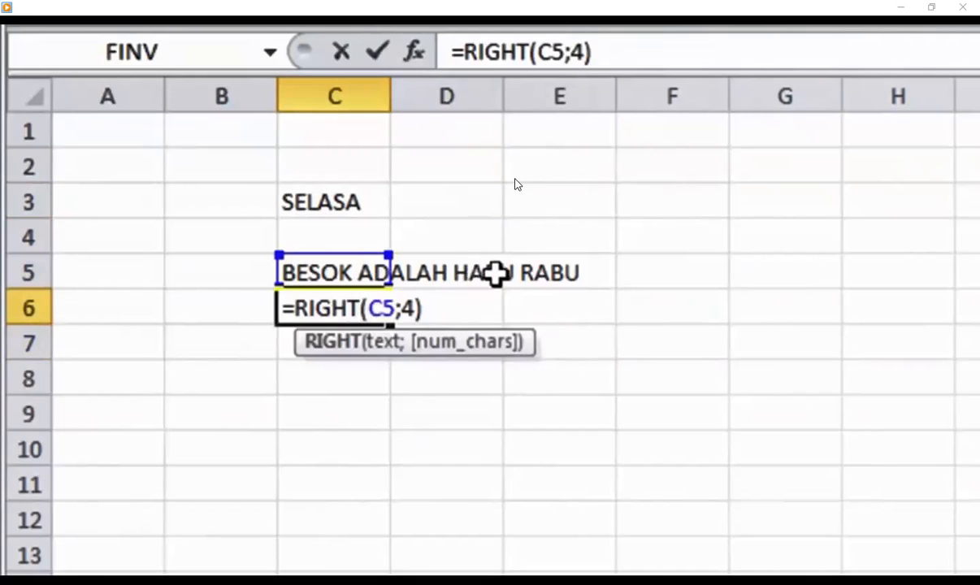
pyautogui.press('Escape')
# Correct the misspelled word in C5 so the text reads "BESOK ADALAH HARI RABU"
pyautogui.doubleClick(355, 274)
pyautogui.click(513, 270)
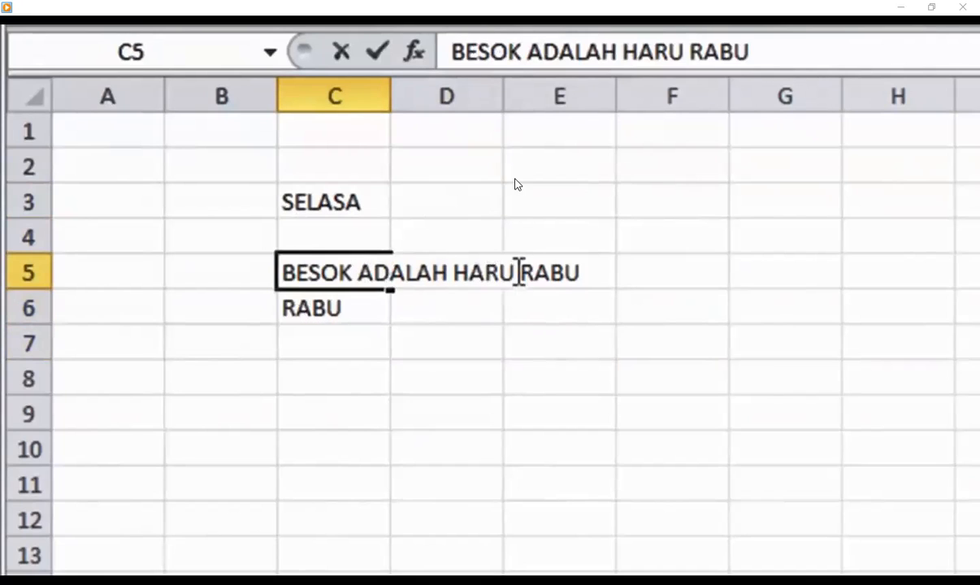
pyautogui.press('BackSpace')
pyautogui.write('I')
pyautogui.press('Return')
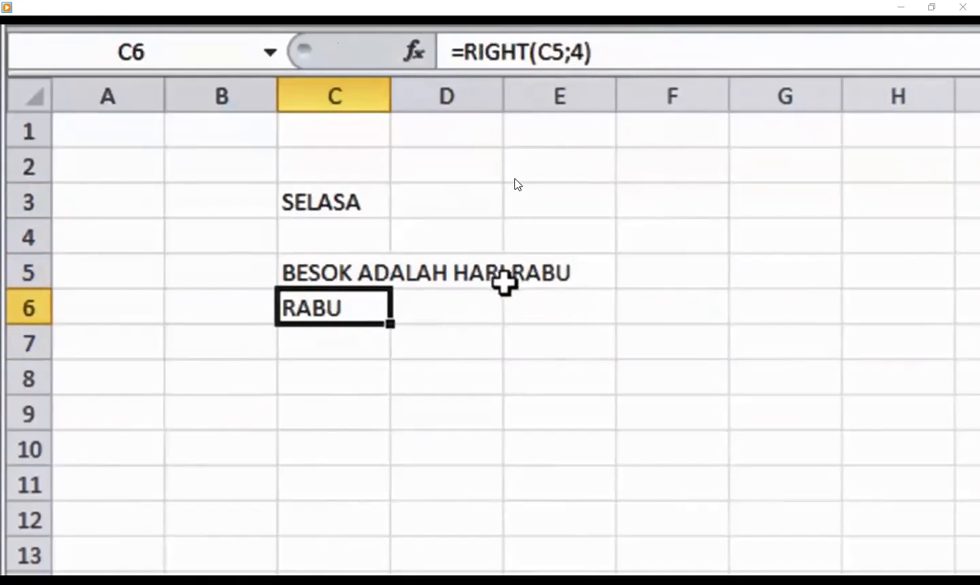
# Change the number of characters extracted by the RIGHT formula in C6 to 9
pyautogui.doubleClick(353, 311)
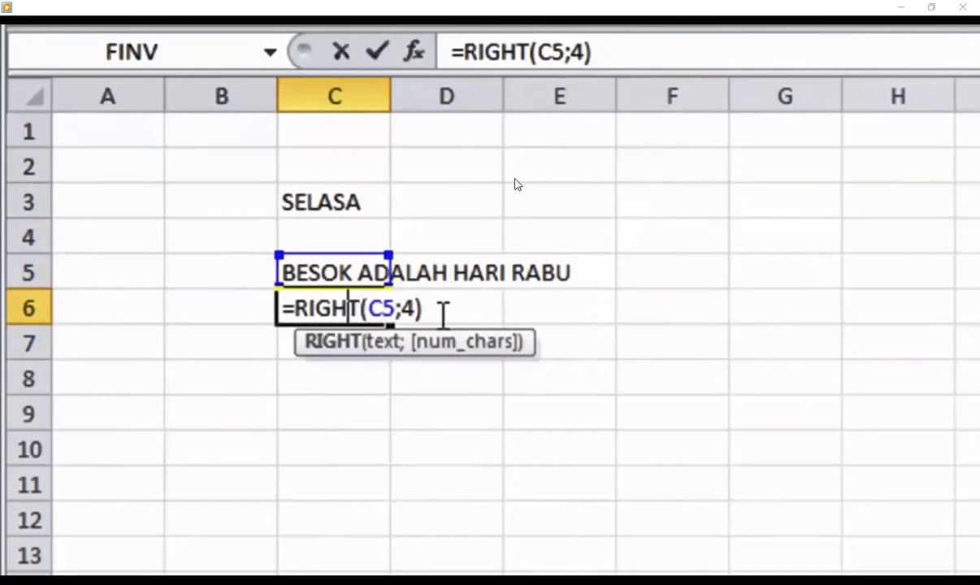
pyautogui.press('BackSpace')
pyautogui.write('9')
pyautogui.press('Return')
pyautogui.press('Up')
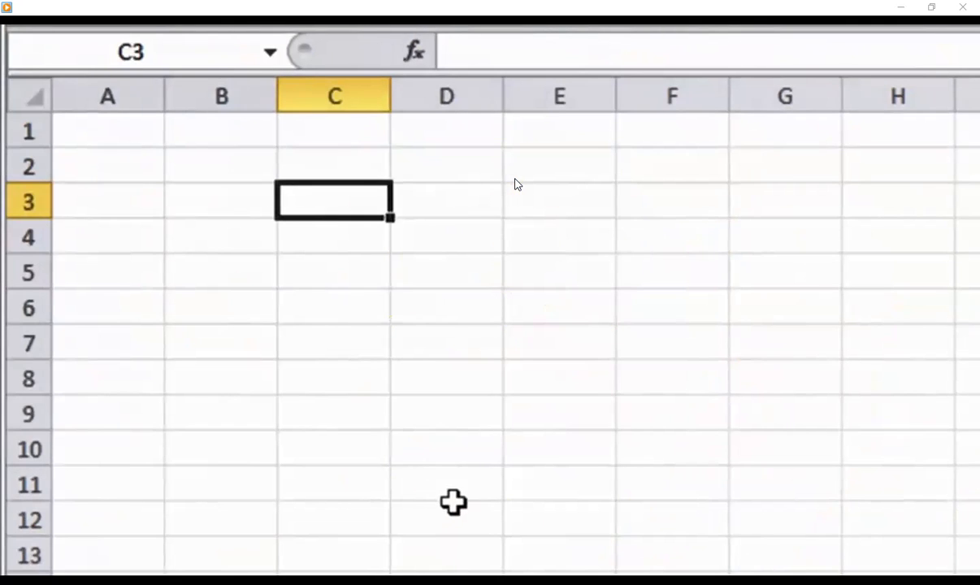
# Enter a LEN formula in C3 that counts the characters of the literal text "BELAJAR EXCEL"
pyautogui.write('=LE')
pyautogui.press('Down')
pyautogui.press('Tab')
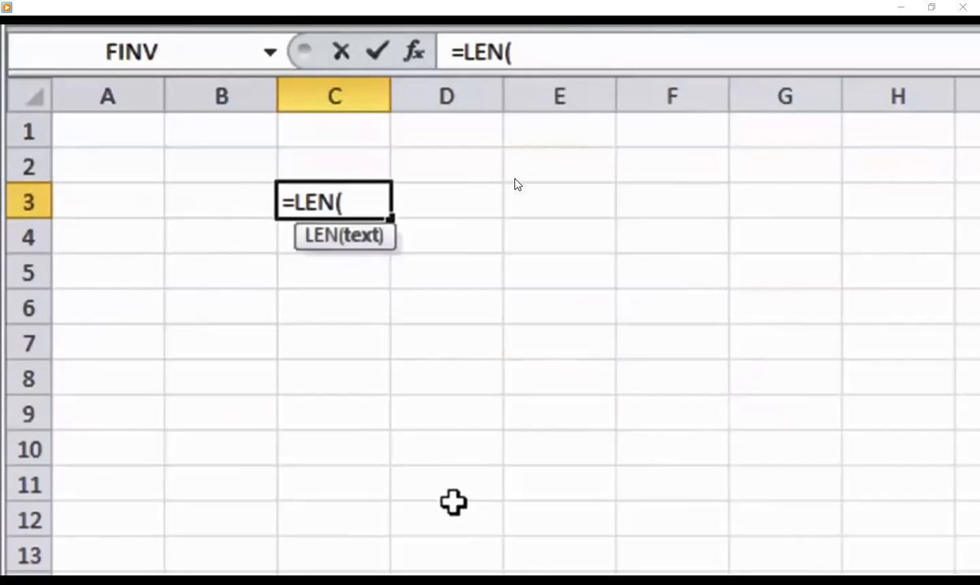
pyautogui.write('"BELAJAR EXCEL"')
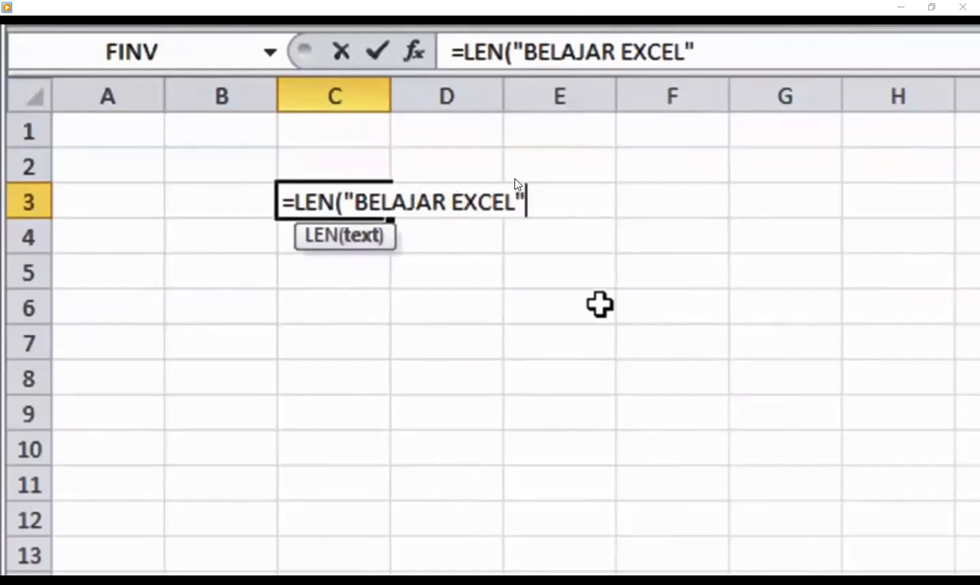
pyautogui.press('Return')
pyautogui.press('Up')
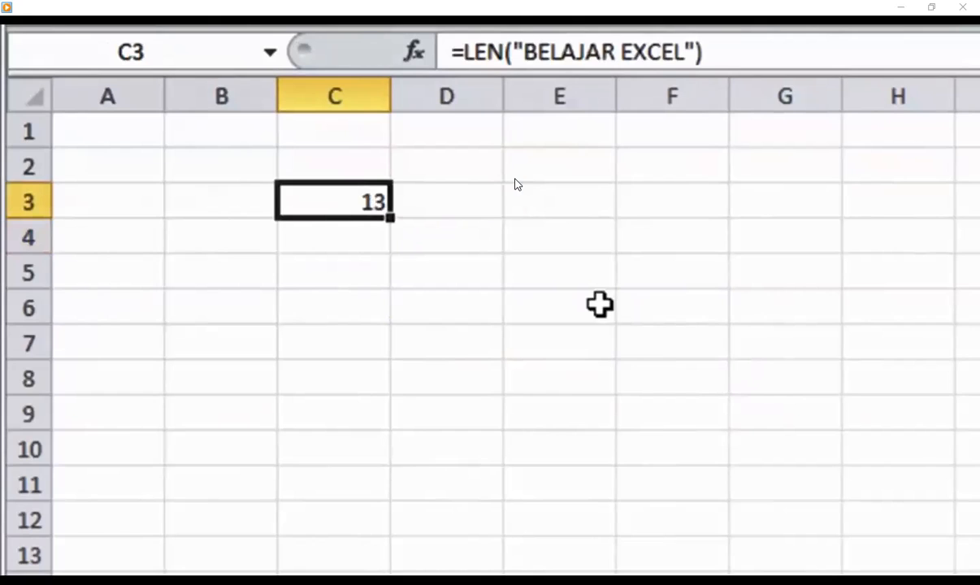
# Enter the sample text "BELAJAR EXCEL ITU MUDAH" in C4
pyautogui.click(348, 241)
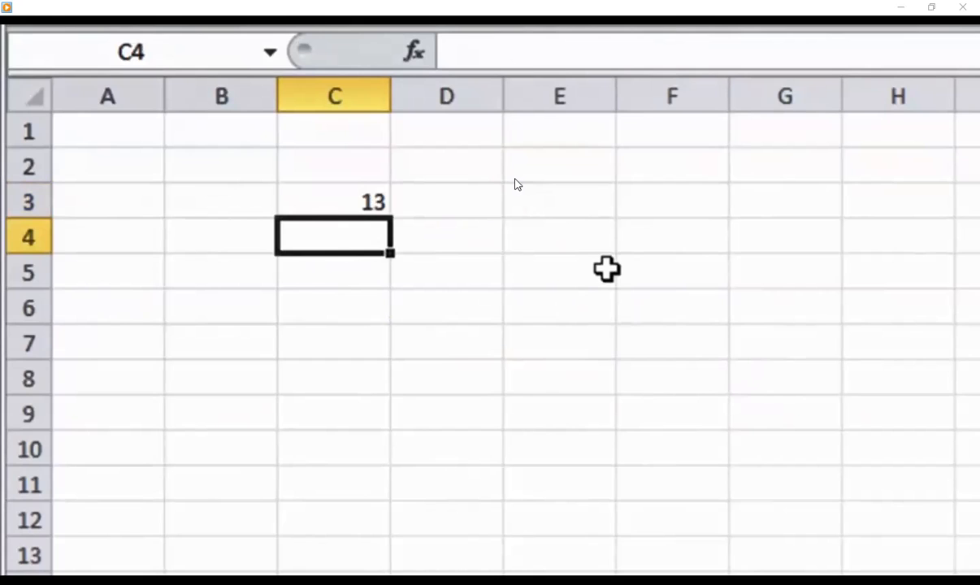
pyautogui.write('BELAJAR ')
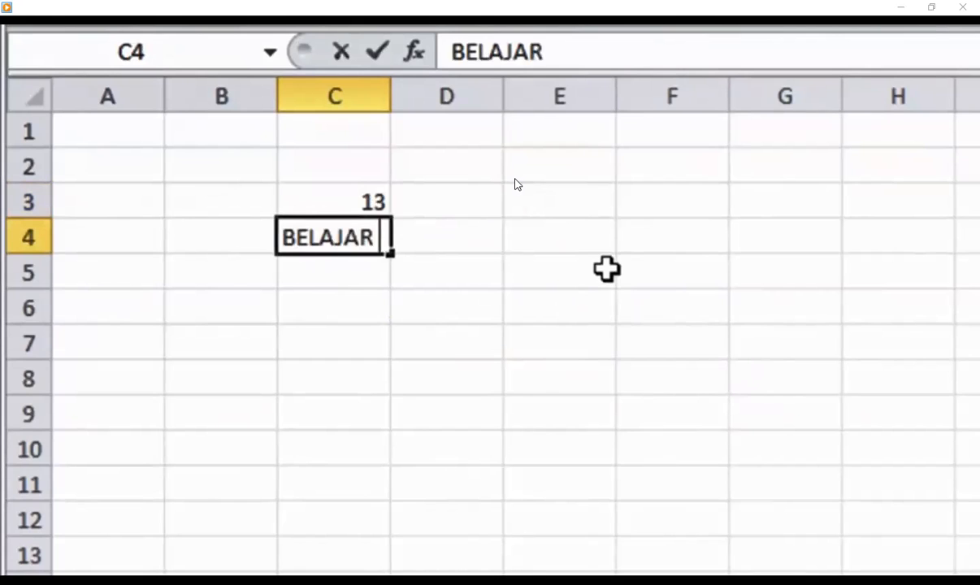
pyautogui.write('EXCEL ITU MUDAH')
pyautogui.press('Return')
# Enter a LEN formula in C5 that counts the characters of the text in C4
pyautogui.write('=LEN(')
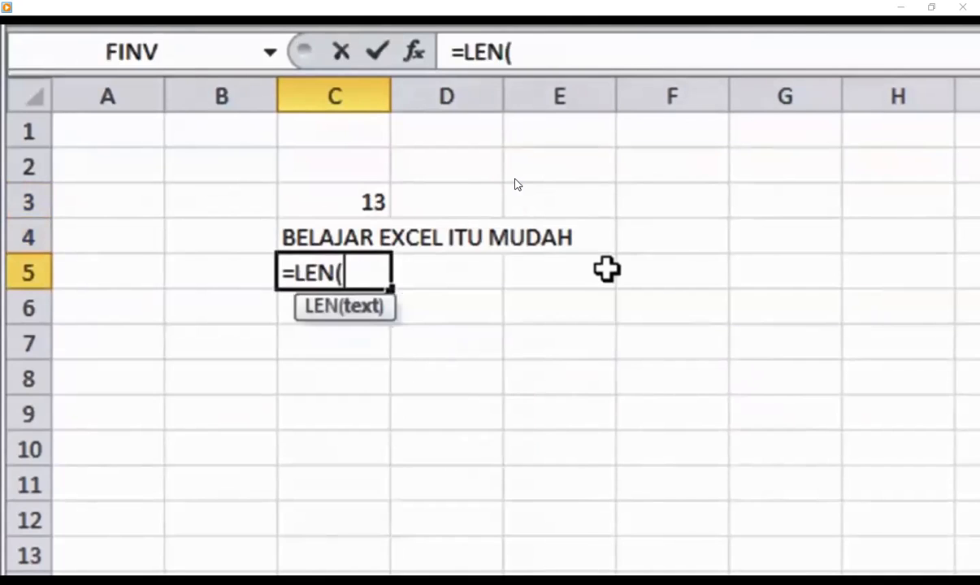
pyautogui.press('Up')
pyautogui.press('Return')
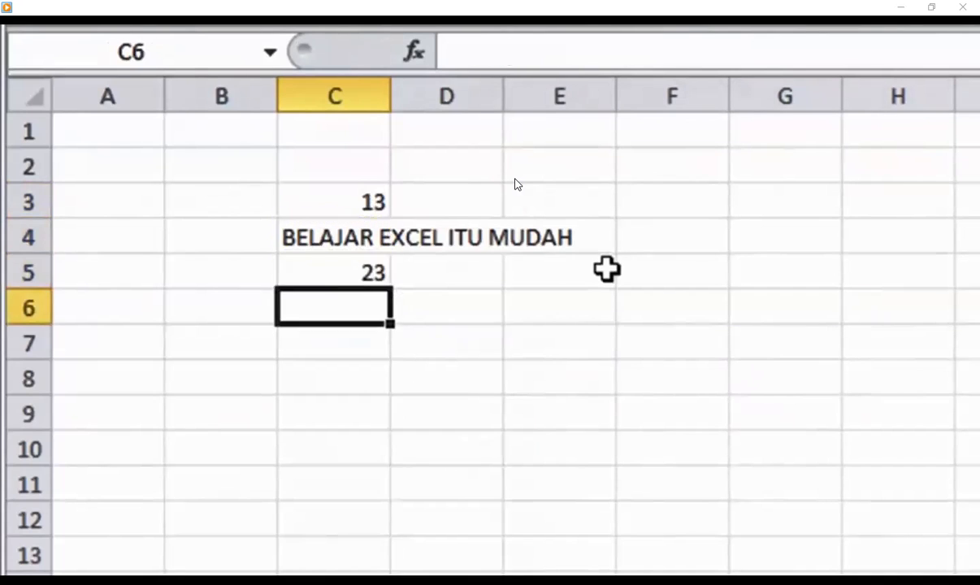
pyautogui.press('Up')
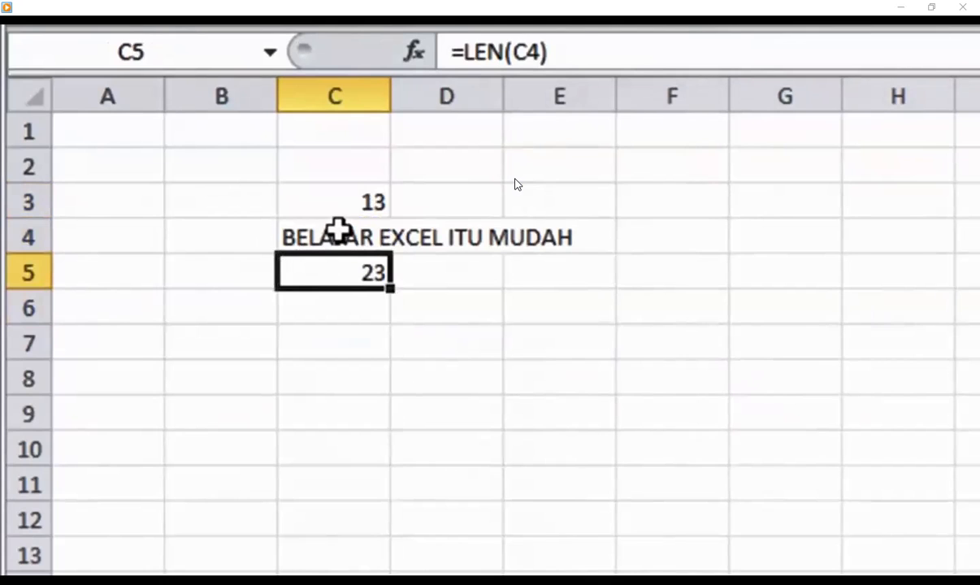
pyautogui.click(317, 239)
pyautogui.click(335, 263)
pyautogui.click(341, 226)
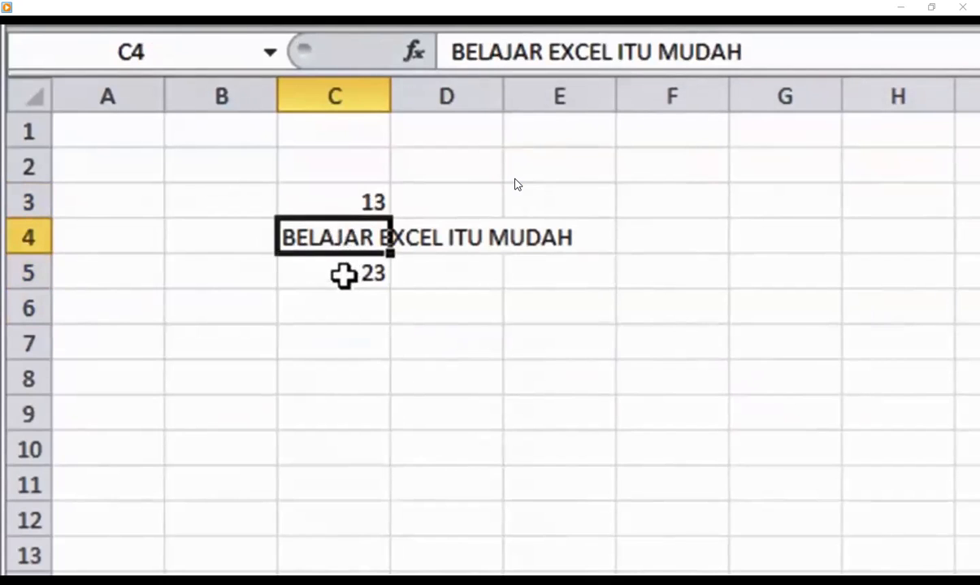
pyautogui.click(344, 271)
pyautogui.click(338, 349)
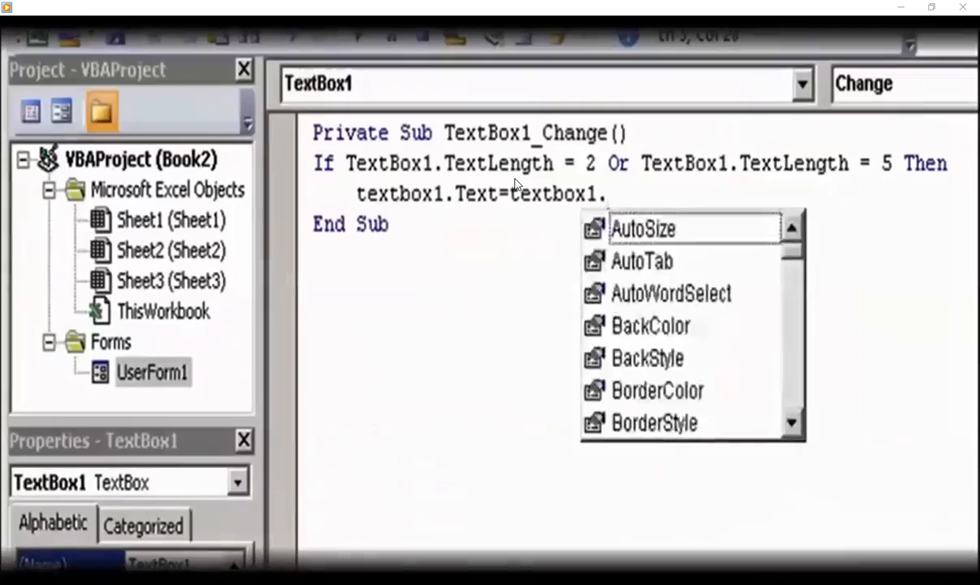
# Complete the TextBox1_Change code so it appends "-" to the TextBox1 text, and close the block with End If
pyautogui.write('Text+"-"')
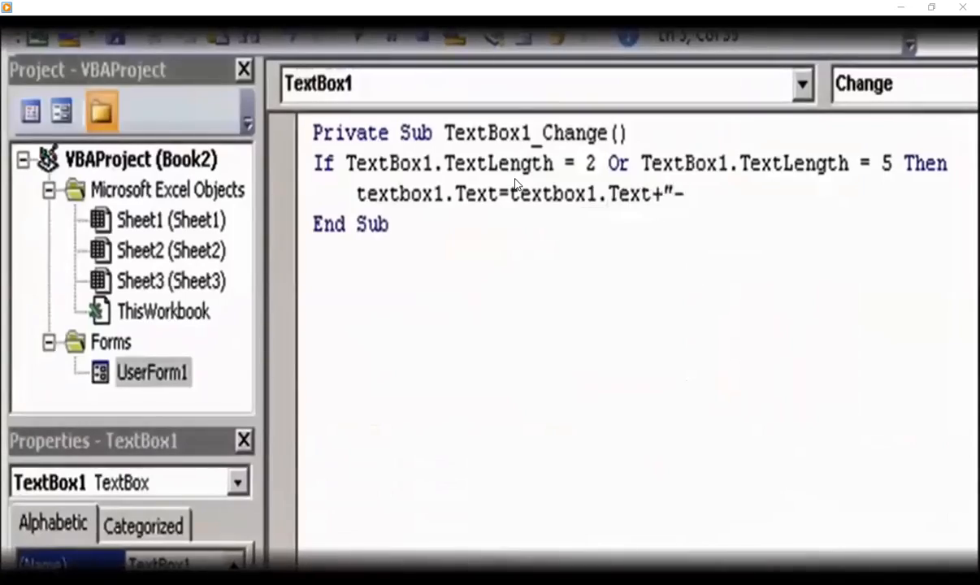
pyautogui.press('Return')
pyautogui.write('End If')
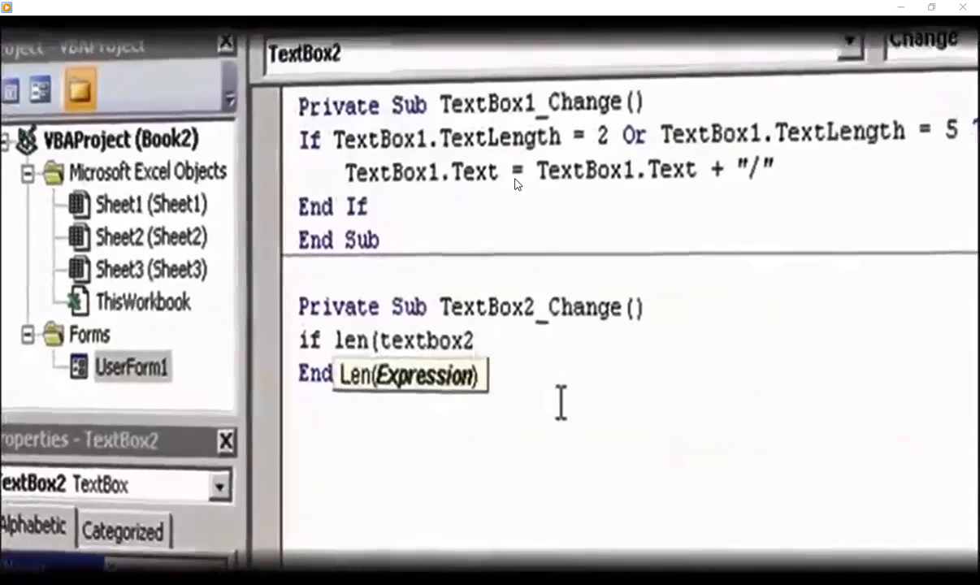
# Complete the If condition in TextBox2_Change to test whether the length of textbox2.Value is 2, and begin the indented line under it
pyautogui.write('.Value) = 2 Then')
pyautogui.press('Return')
pyautogui.press('Tab')
pyautogui.write('T')
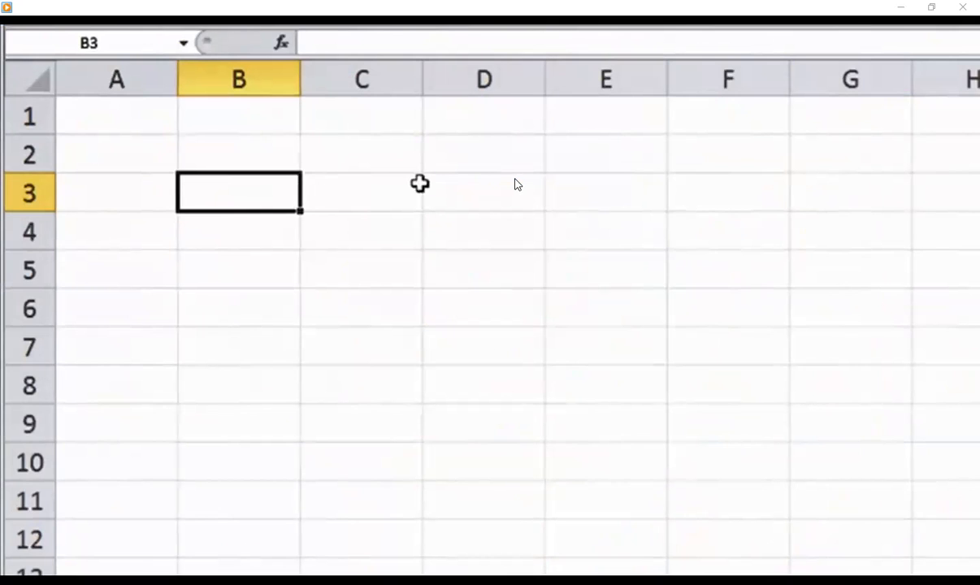
# Enter the formula =MIN(2;5;6;4;2;7) in B3 to find the smallest of the listed numbers, and recheck the formula in that cell
pyautogui.write('mi')
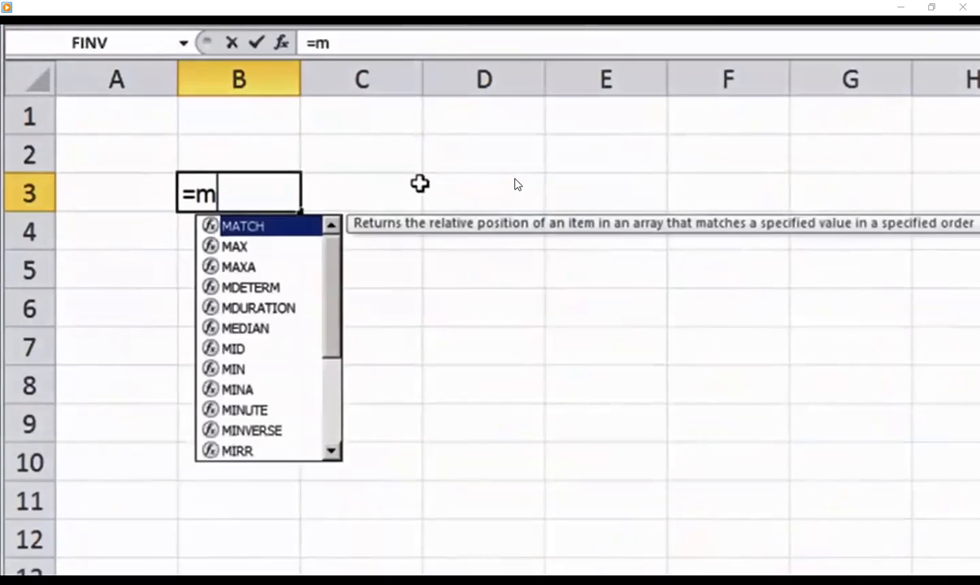
pyautogui.press('Tab')
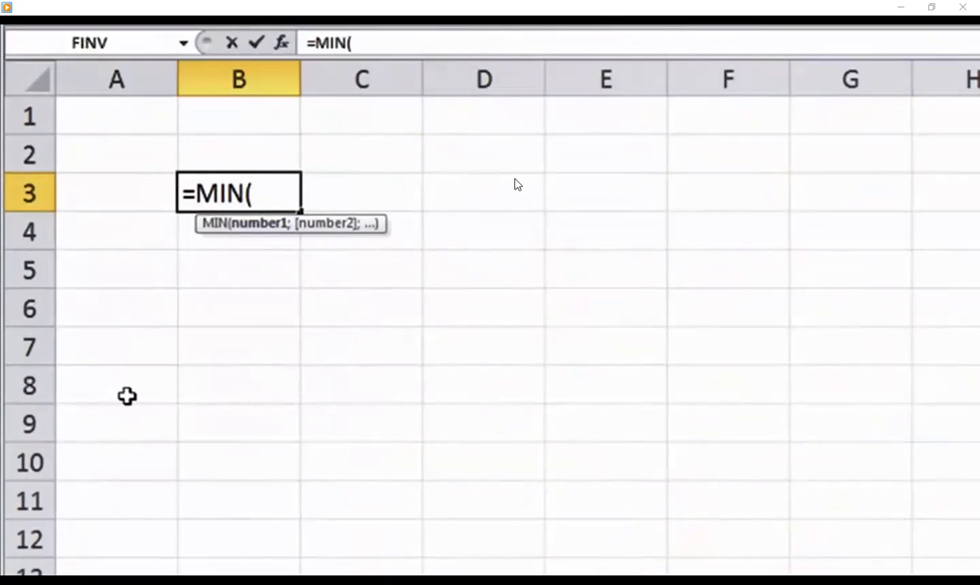
pyautogui.write('2;5')
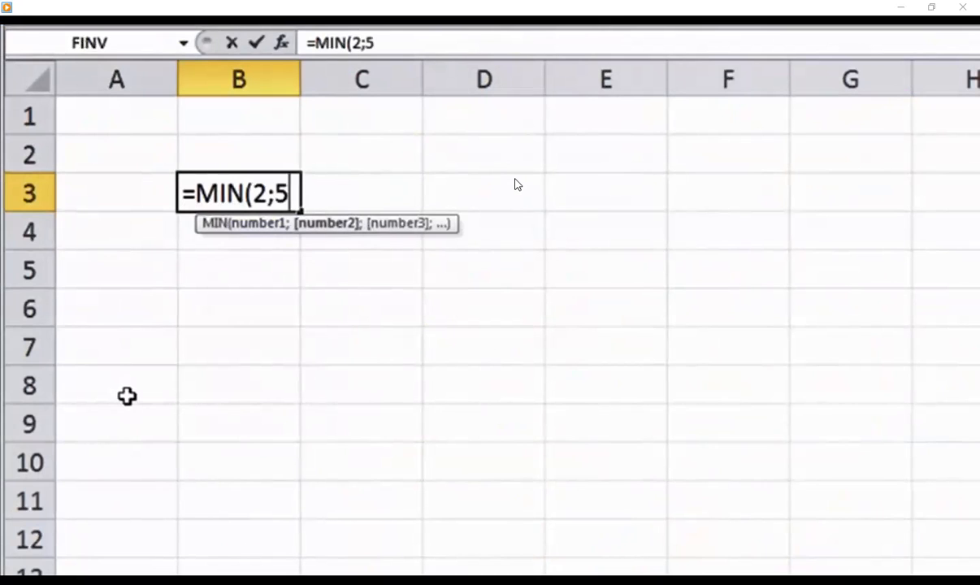
pyautogui.write(';6;4;')
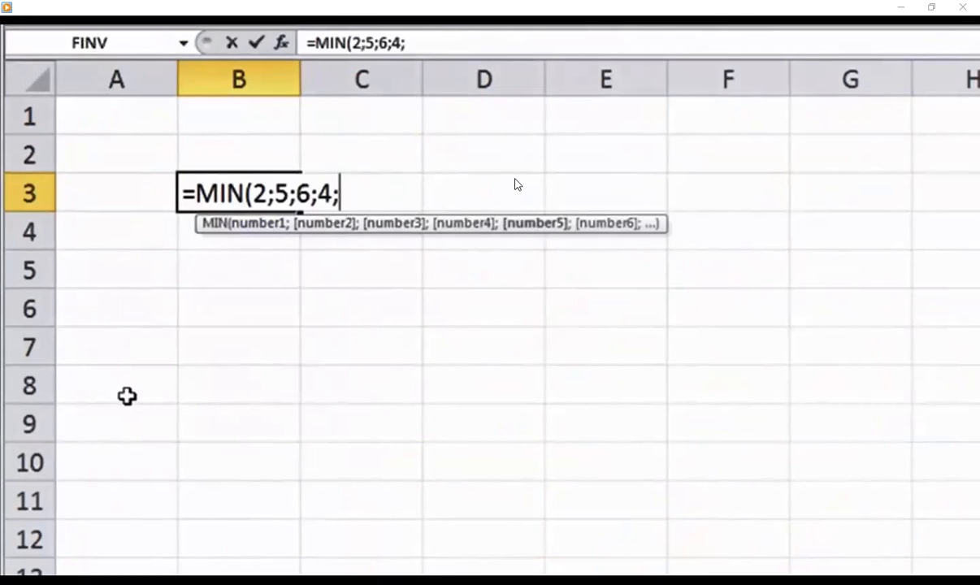
pyautogui.write('2;7')
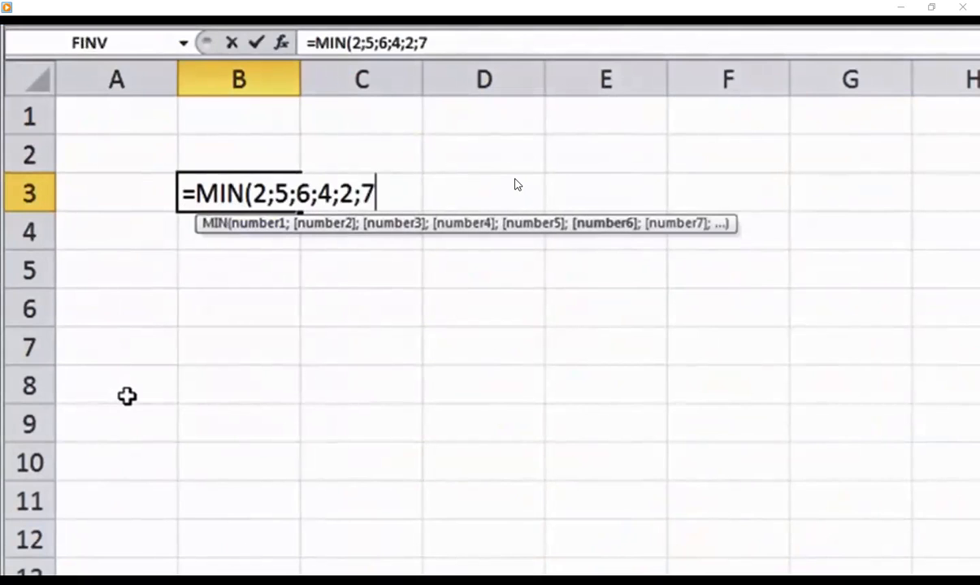
pyautogui.write(')')
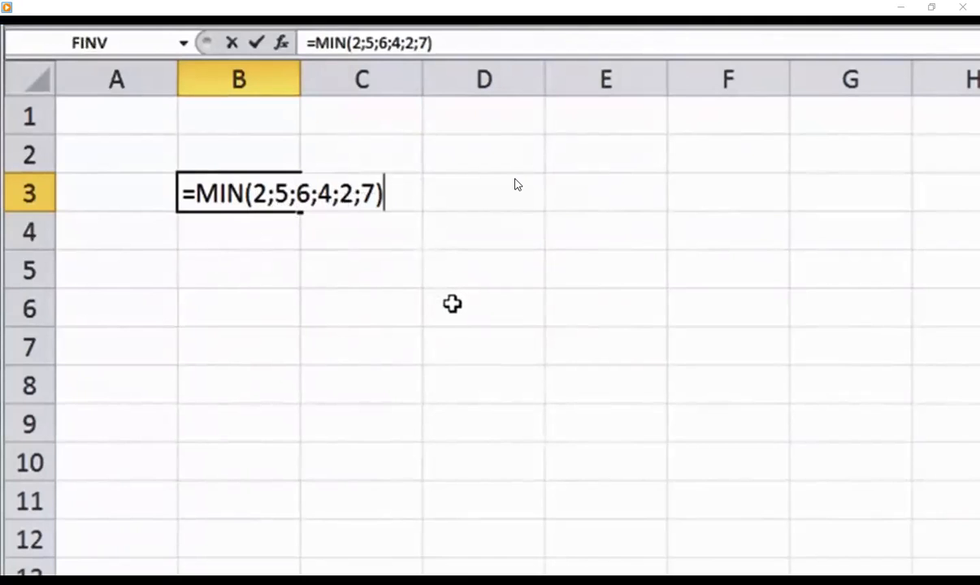
pyautogui.press('Return')
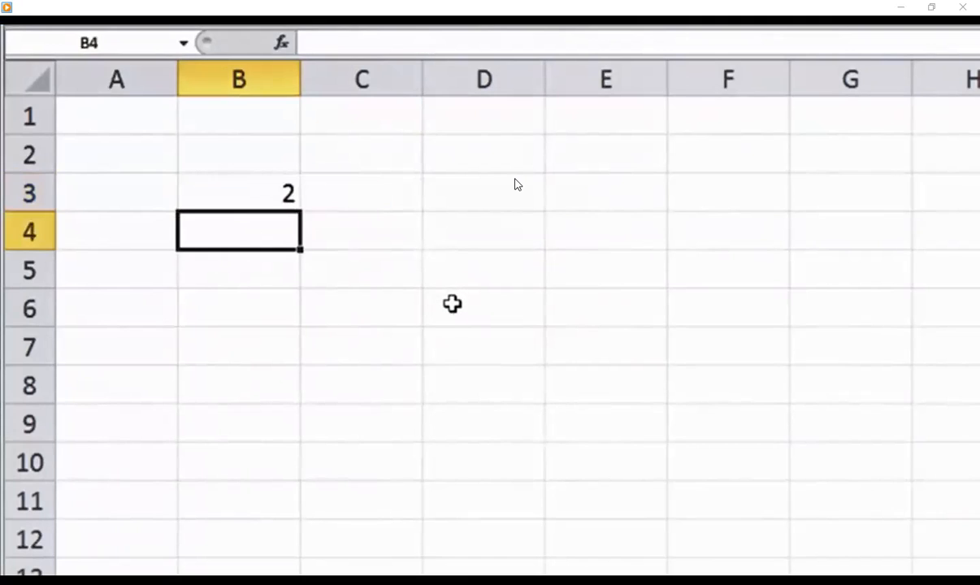
pyautogui.click(251, 188)
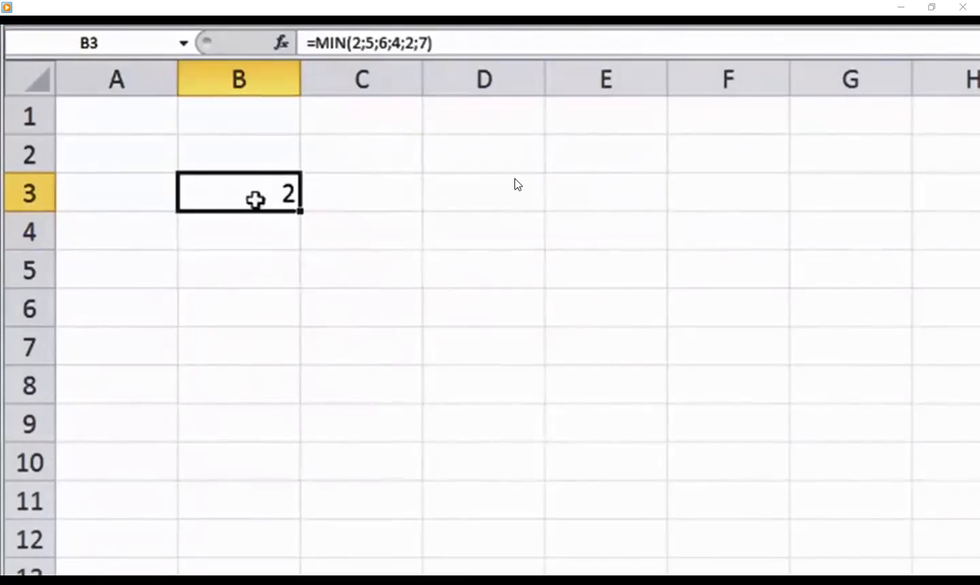
pyautogui.doubleClick(262, 209)
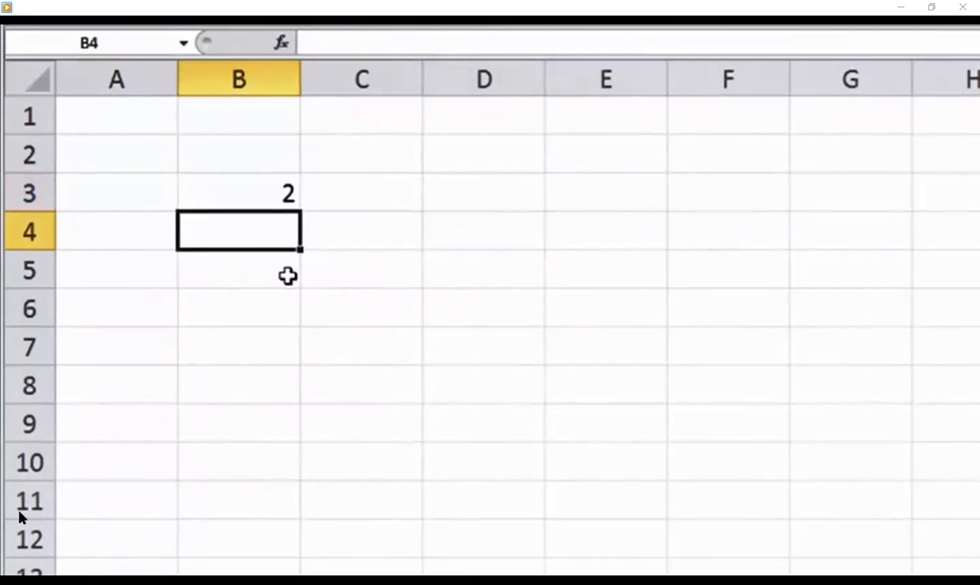